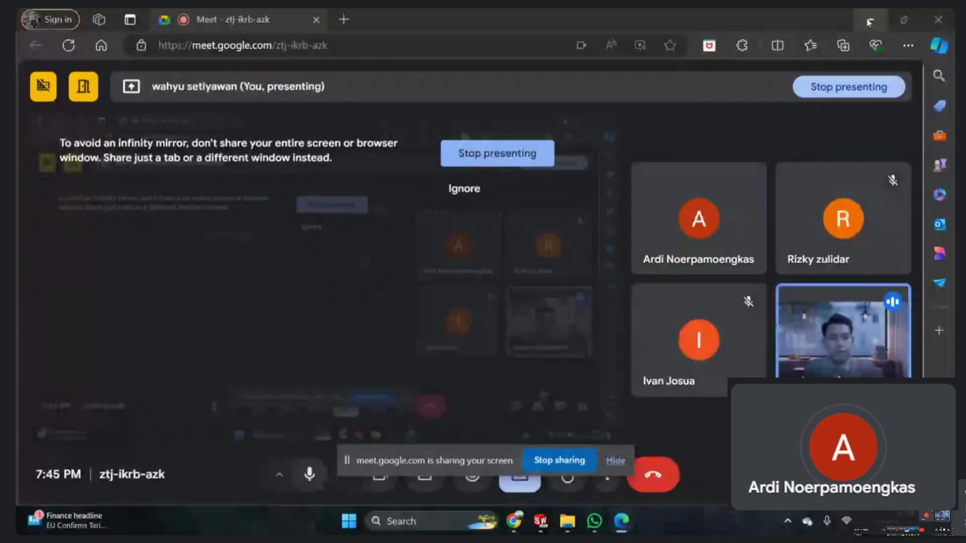
# Step: Minimize the Google Meet browser window to reveal the SOLIDWORKS 2020 start screen
pyautogui.click(869, 24)
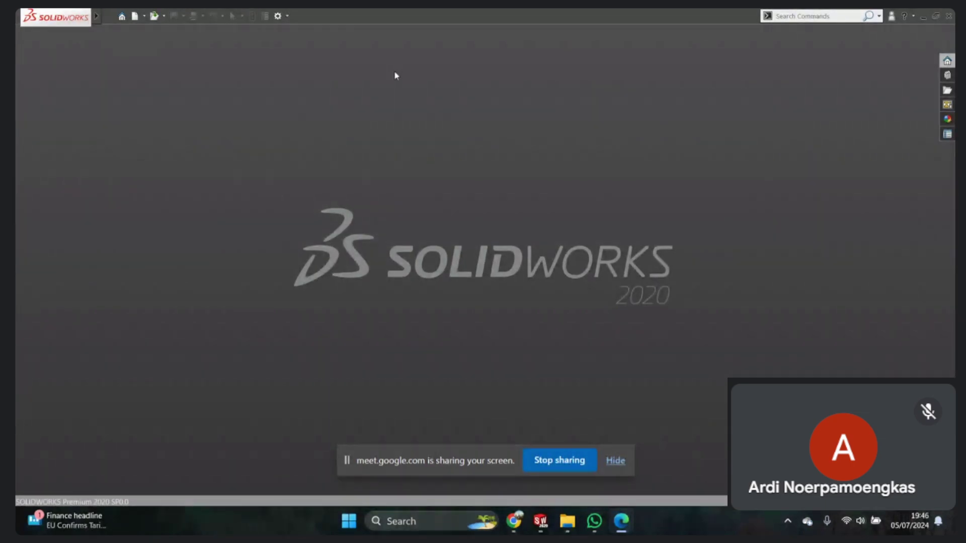
# Step: Create a new blank part document, Part1, from the Part template
pyautogui.click(135, 17)
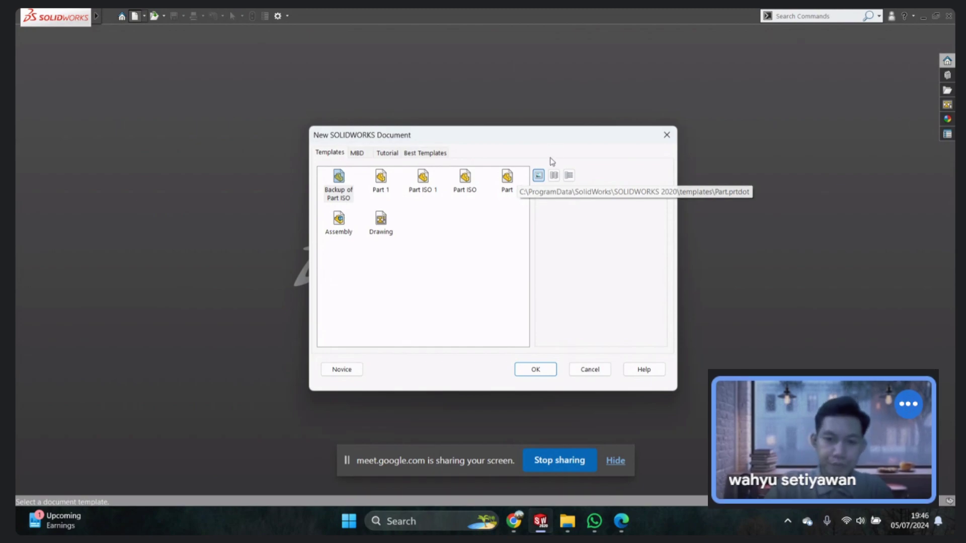
pyautogui.click(507, 177)
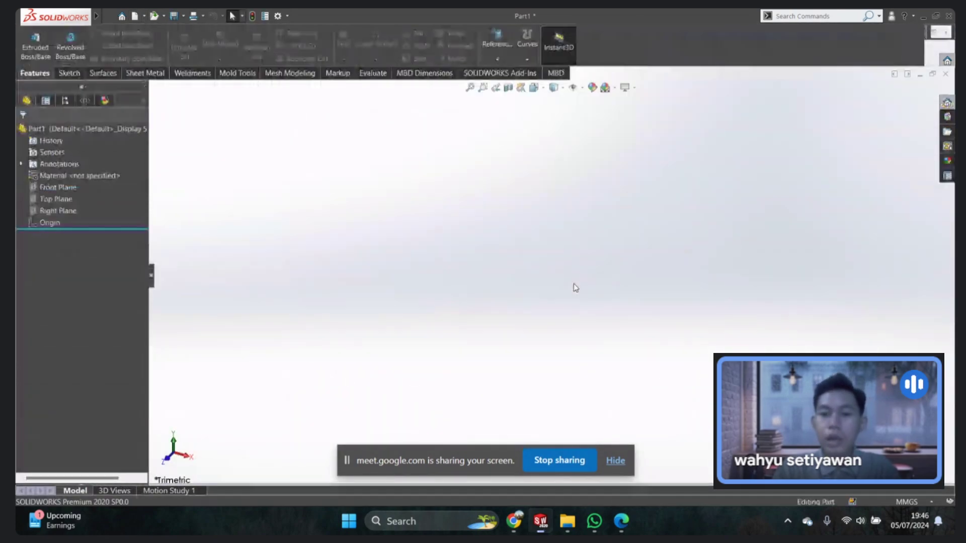
pyautogui.click(615, 459)
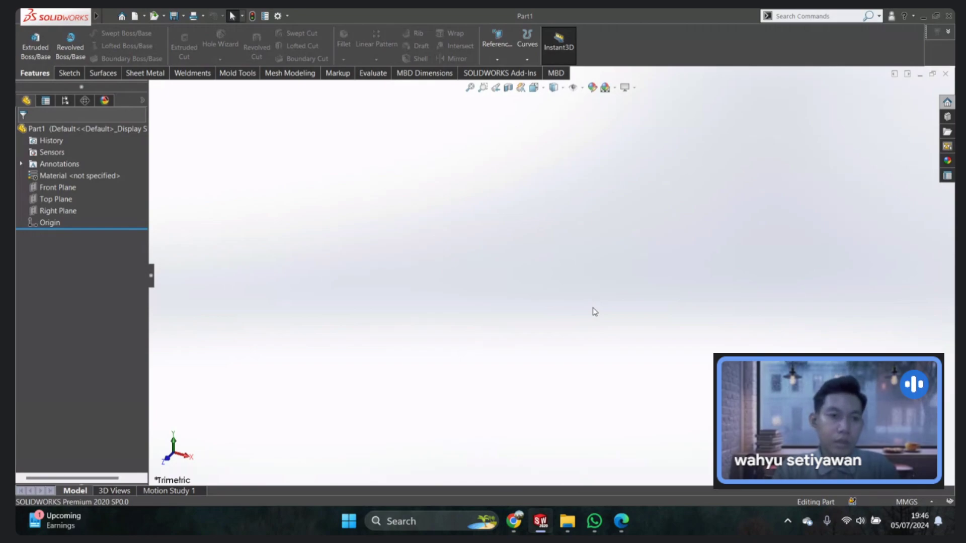
pyautogui.rightClick(194, 74)
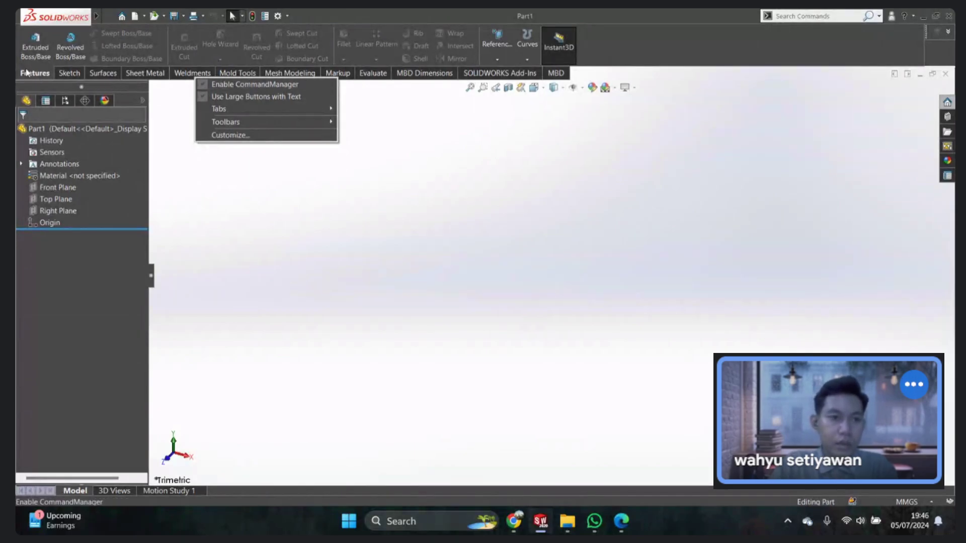
pyautogui.rightClick(46, 72)
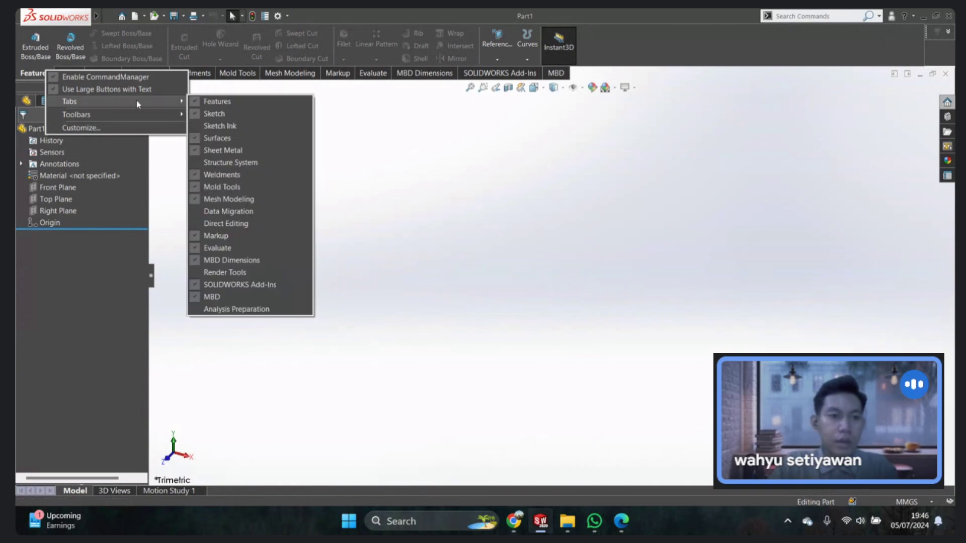
pyautogui.moveTo(113, 101)
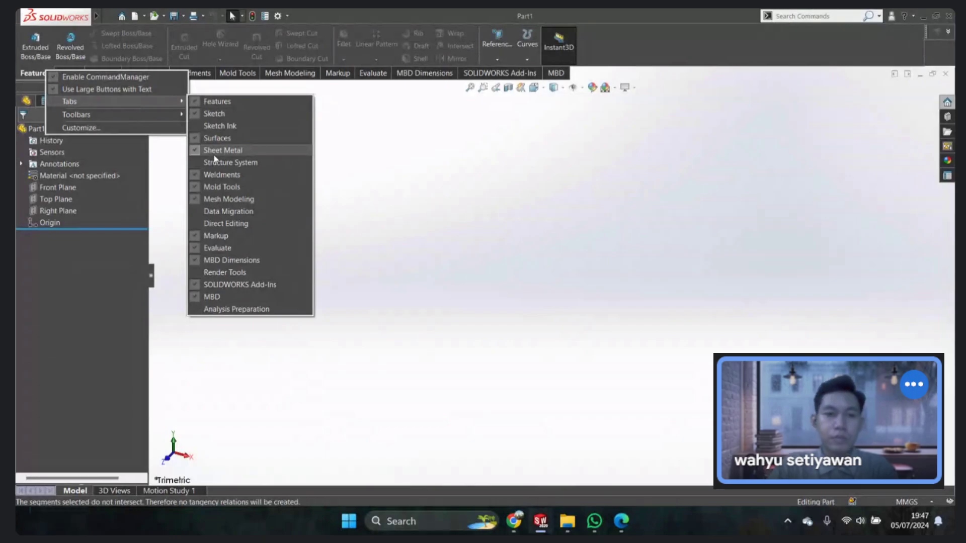
pyautogui.click(412, 142)
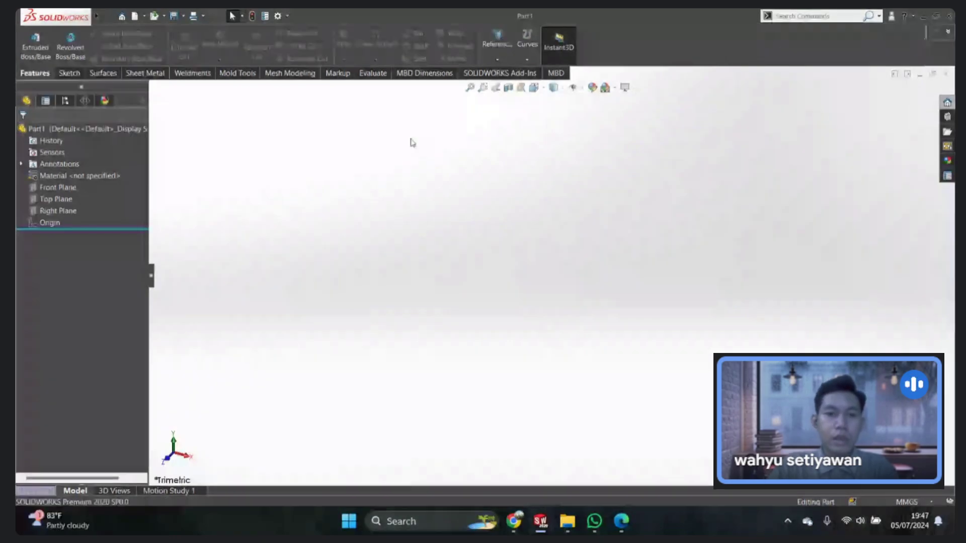
pyautogui.scroll(-3, 178, 80)
# Step: Show the Sheet Metal tools in the CommandManager, passing through the Weldments tab
pyautogui.click(192, 74)
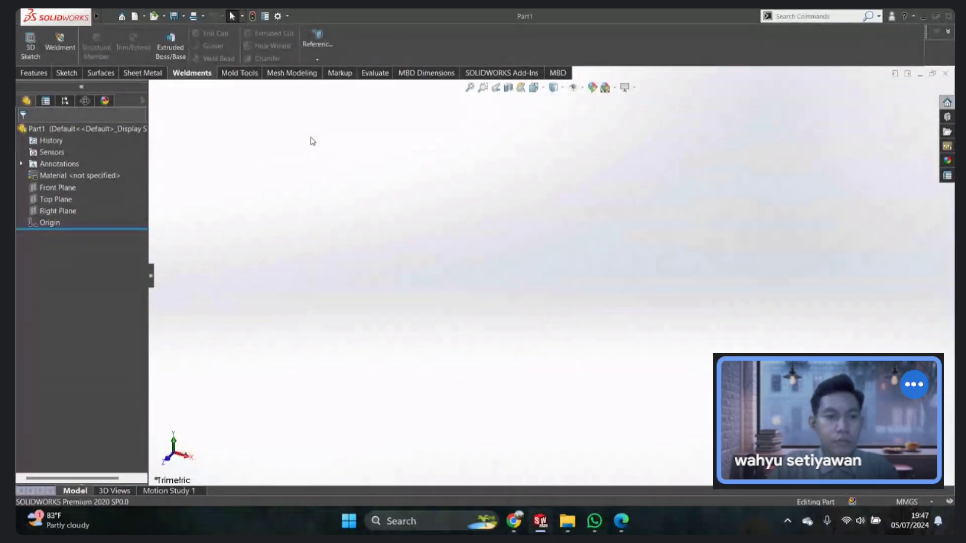
pyautogui.click(151, 77)
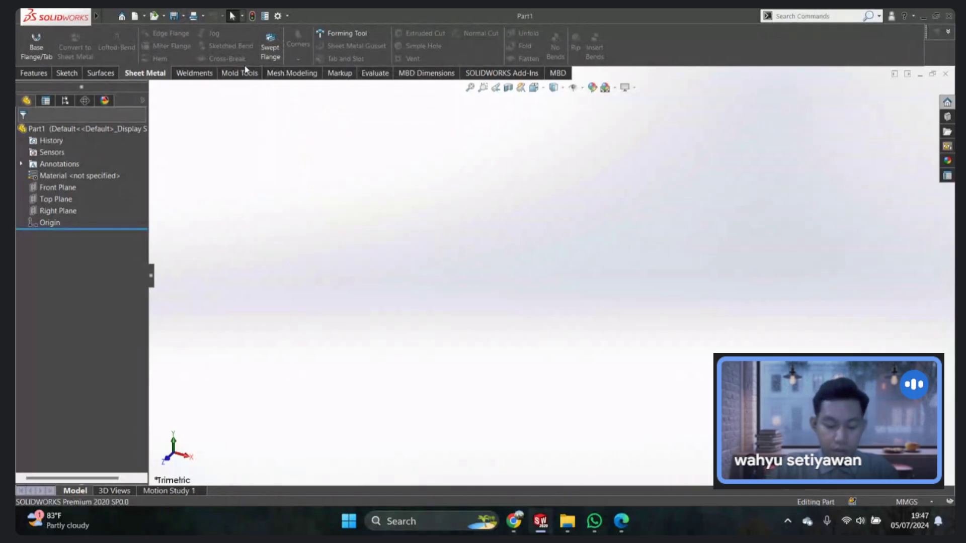
# Step: Sketch a vertical line and a horizontal line meeting at the origin on the Front Plane
pyautogui.click(57, 188)
pyautogui.click(63, 171)
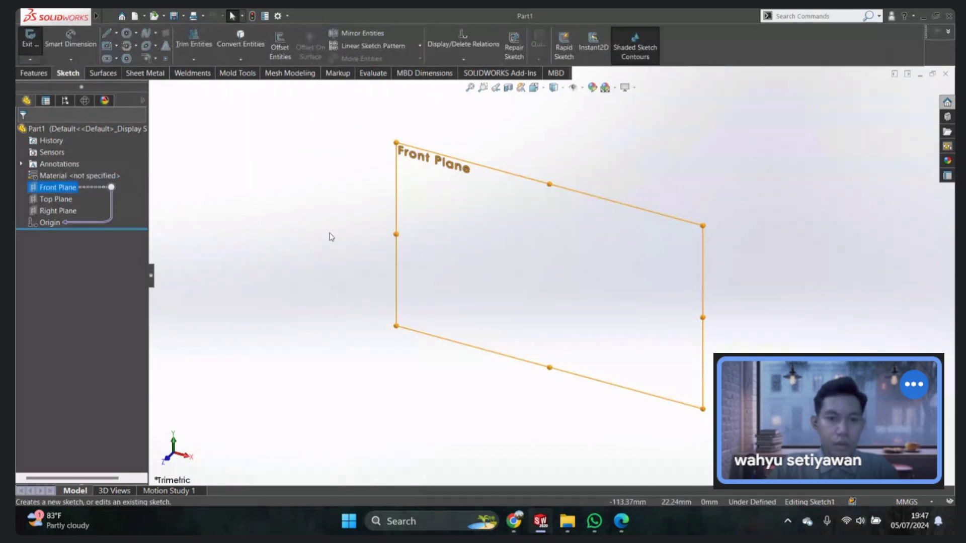
pyautogui.moveTo(295, 274); pyautogui.dragTo(216, 233, button='right')
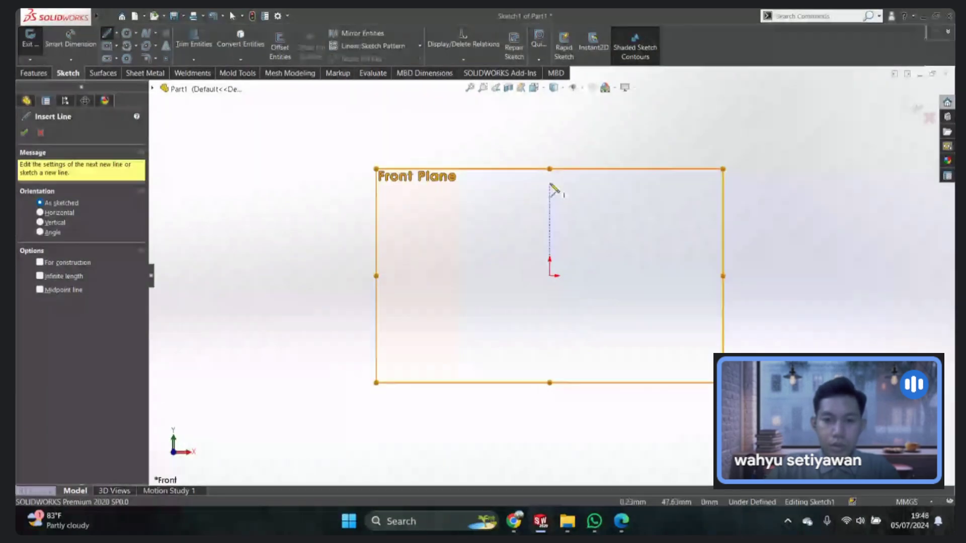
pyautogui.moveTo(550, 185); pyautogui.dragTo(549, 266)
pyautogui.click(550, 275)
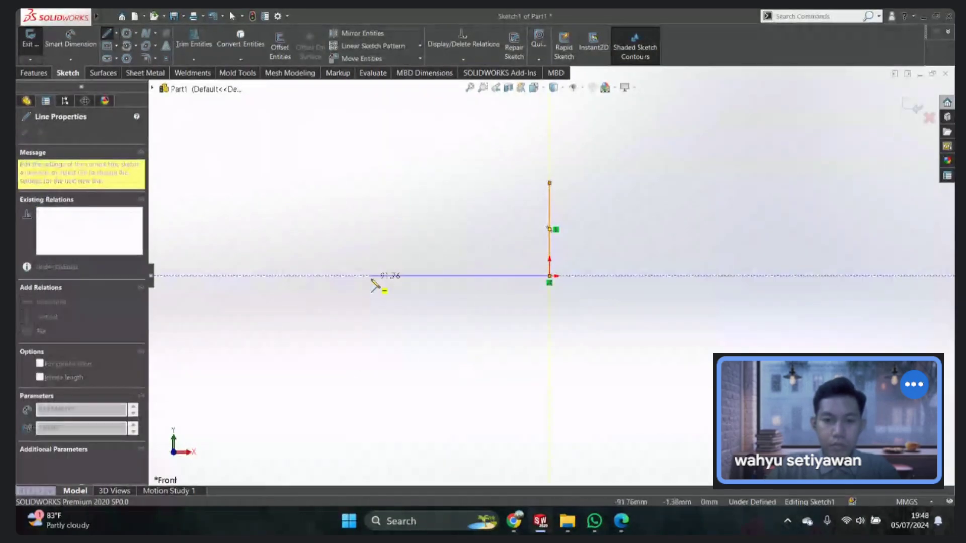
pyautogui.click(371, 276)
pyautogui.press('Escape')
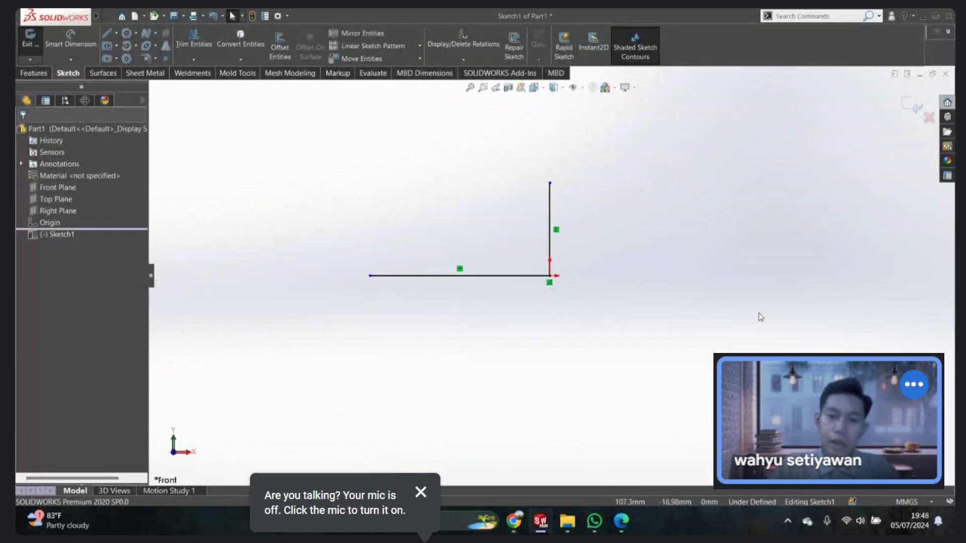
# Step: Dimension the vertical line 30 mm and the horizontal line 70 mm
pyautogui.moveTo(762, 302); pyautogui.dragTo(765, 271, button='right')
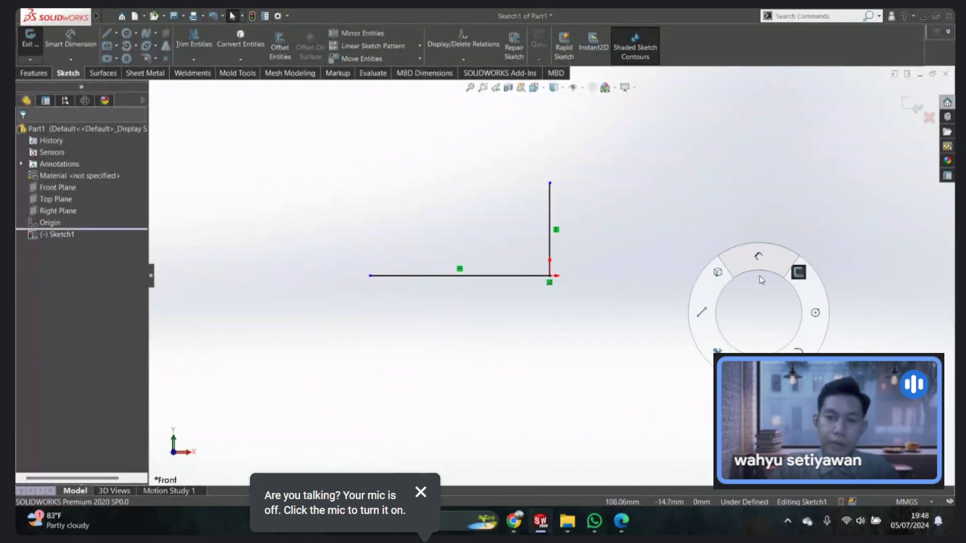
pyautogui.click(551, 196)
pyautogui.click(626, 193)
pyautogui.write('30')
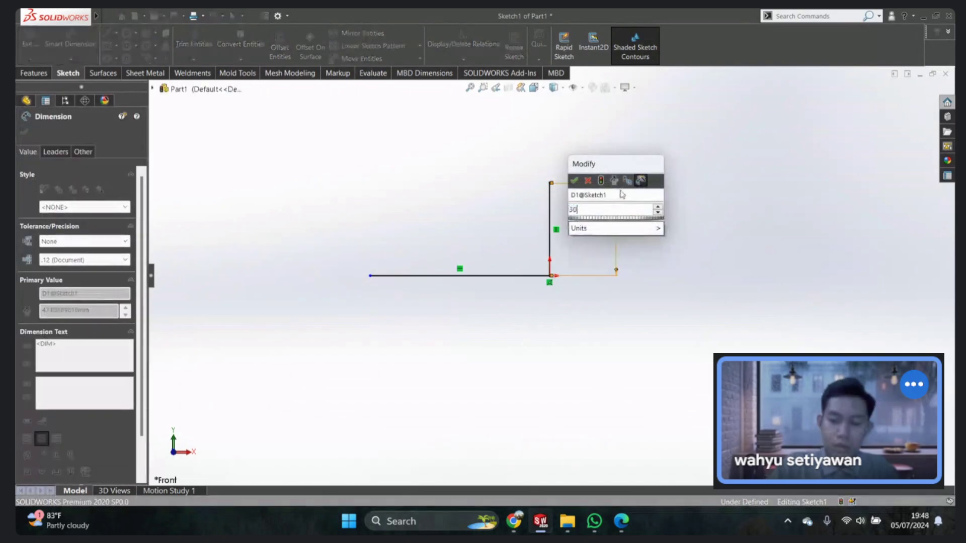
pyautogui.press('Return')
pyautogui.click(503, 275)
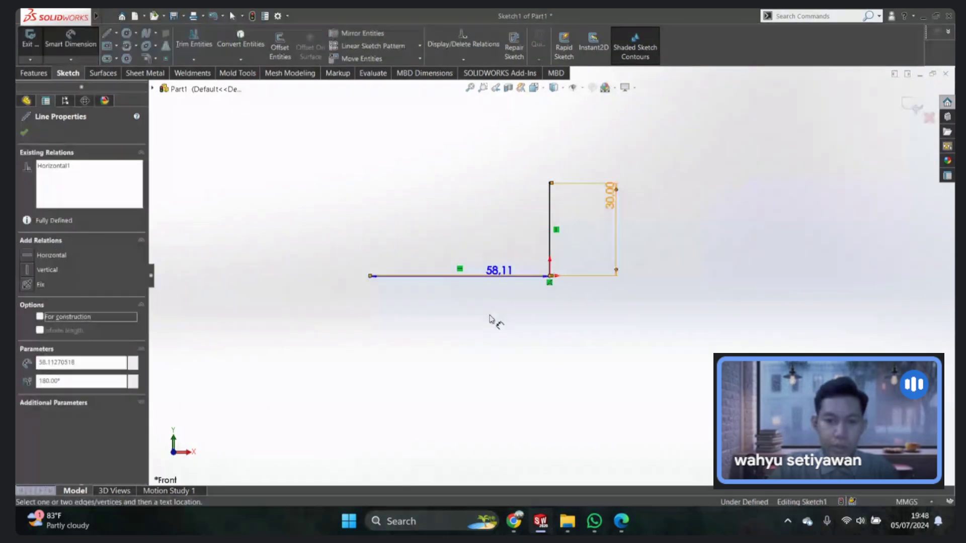
pyautogui.click(483, 327)
pyautogui.write('70')
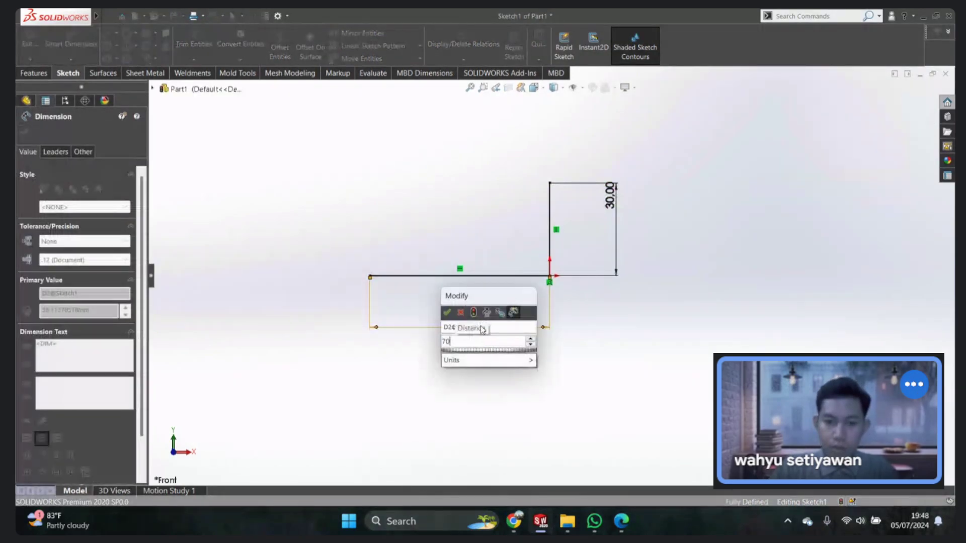
pyautogui.press('Return')
pyautogui.press('Escape')
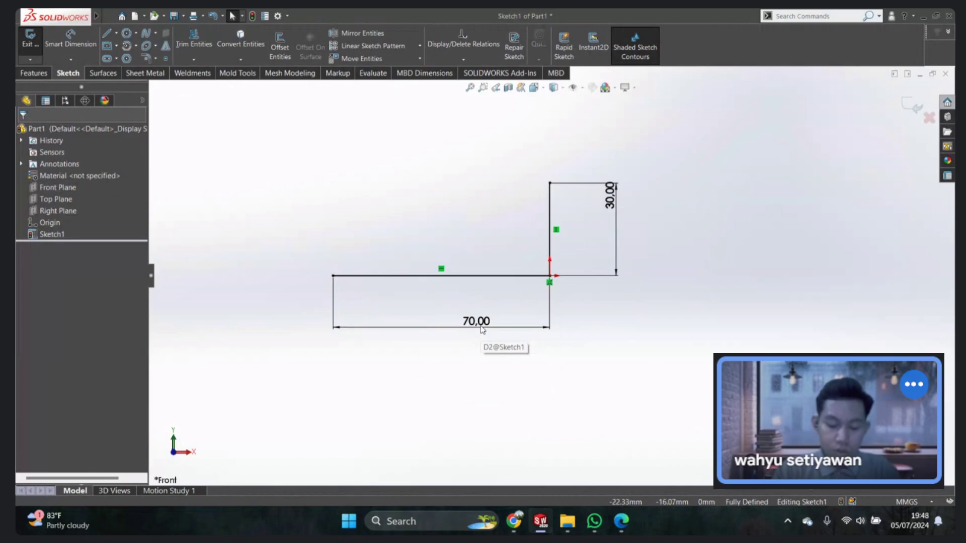
pyautogui.click(145, 73)
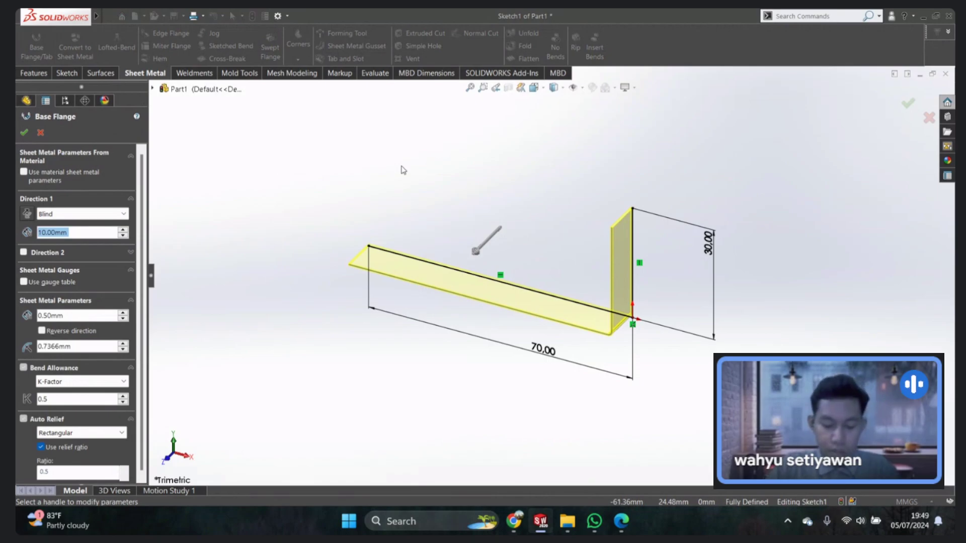
# Step: Set the base flange to extend Mid Plane with a 50 mm depth
pyautogui.click(106, 216)
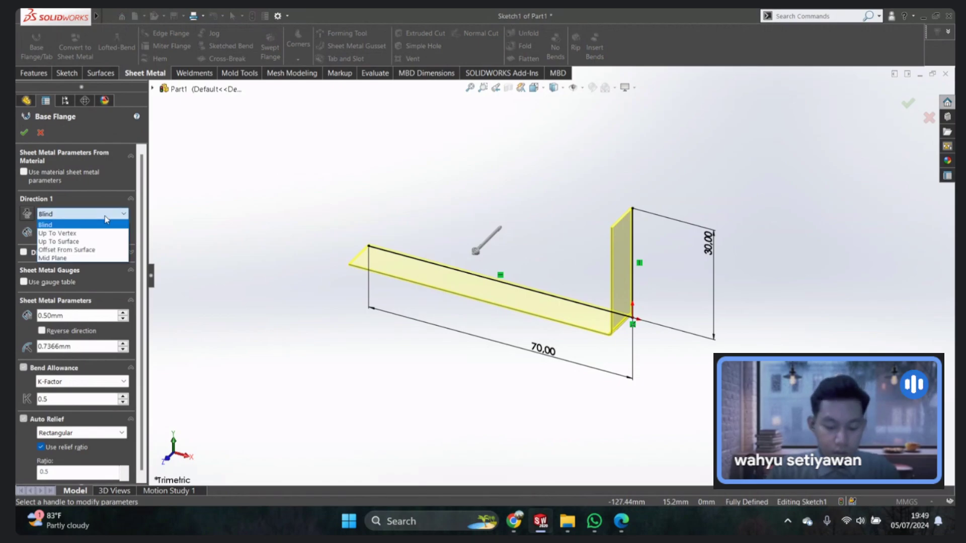
pyautogui.click(93, 257)
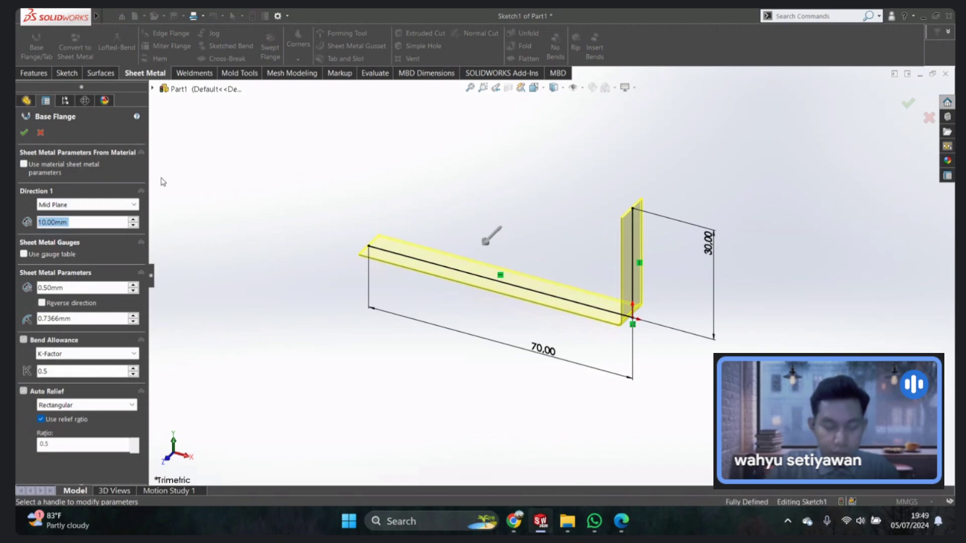
pyautogui.write('50')
pyautogui.press('Return')
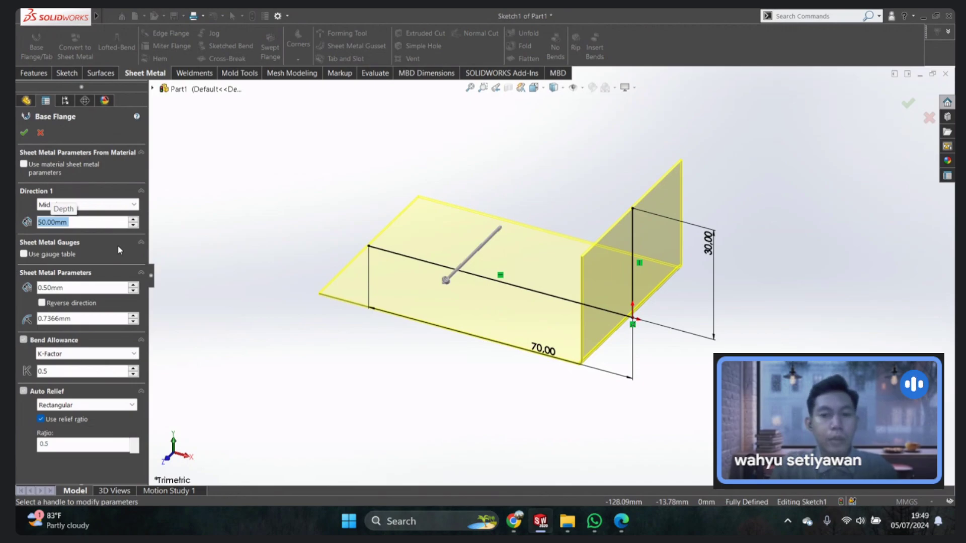
# Step: Try then clear Use gauge table, and enter a 1.5 mm sheet thickness manually
pyautogui.click(23, 254)
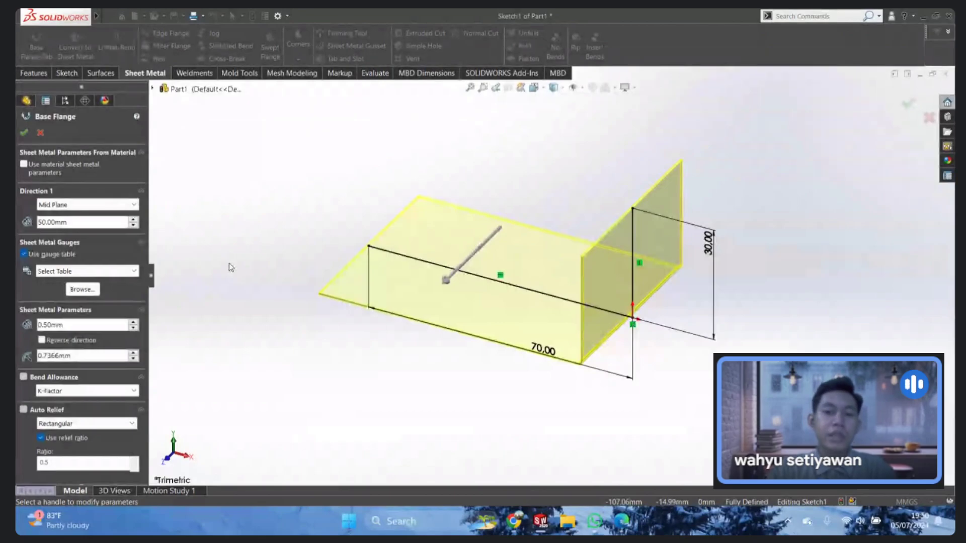
pyautogui.click(24, 254)
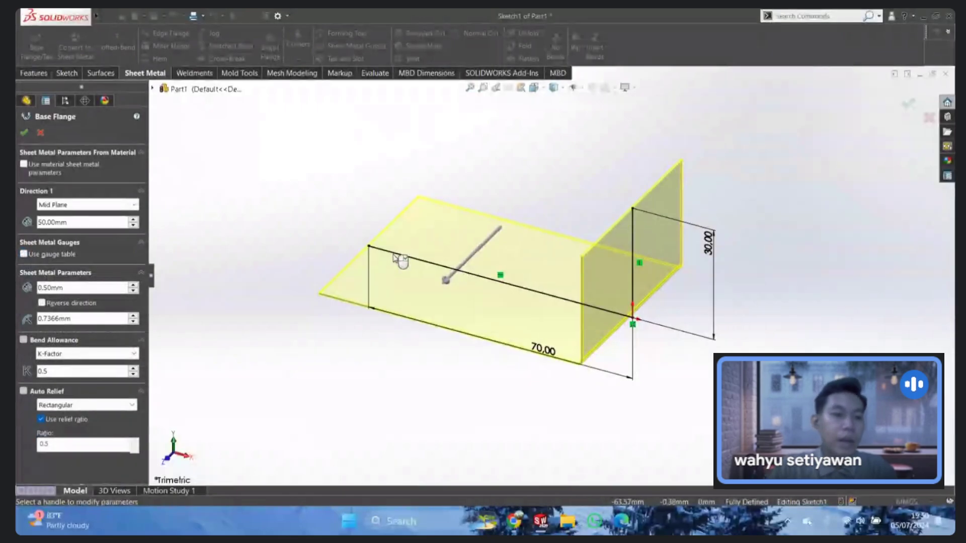
pyautogui.click(96, 287)
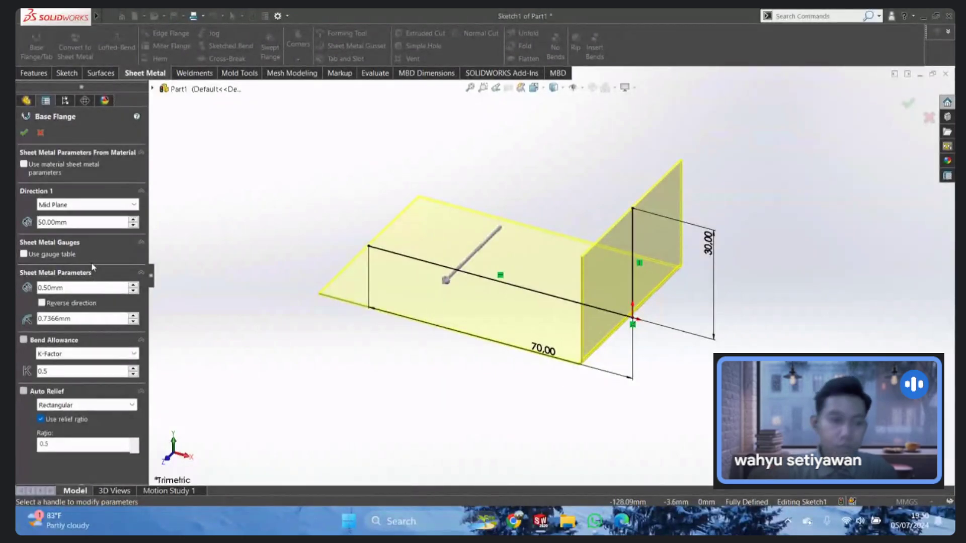
pyautogui.press('BackSpace')
pyautogui.press('BackSpace')
pyautogui.press('BackSpace')
pyautogui.press('BackSpace')
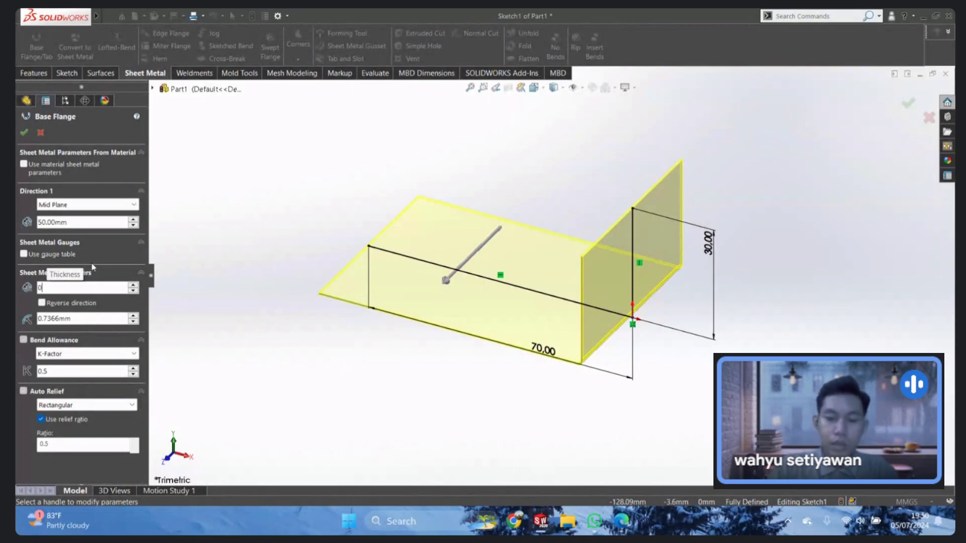
pyautogui.press('BackSpace')
pyautogui.write('1.5')
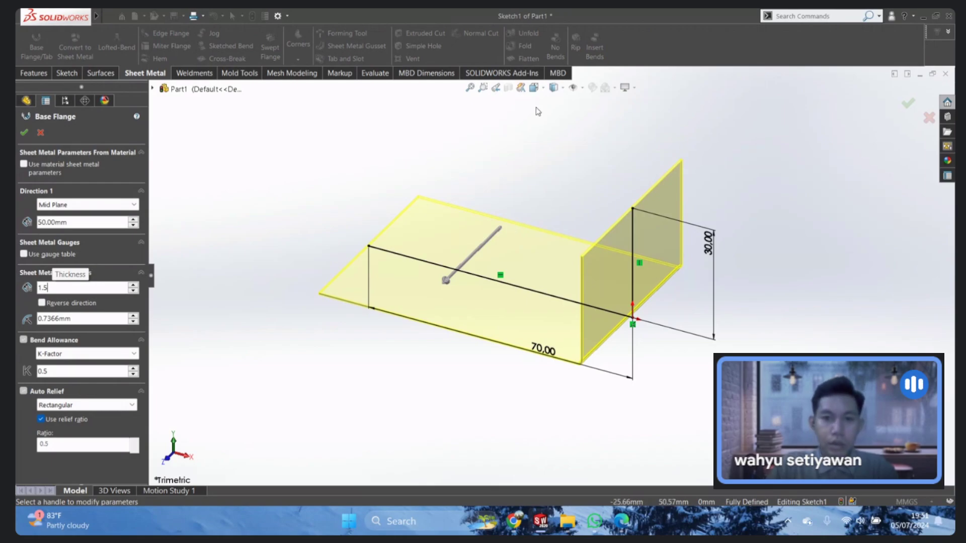
# Step: View the flange from the front and set its bend radius to 2 mm
pyautogui.press('space')
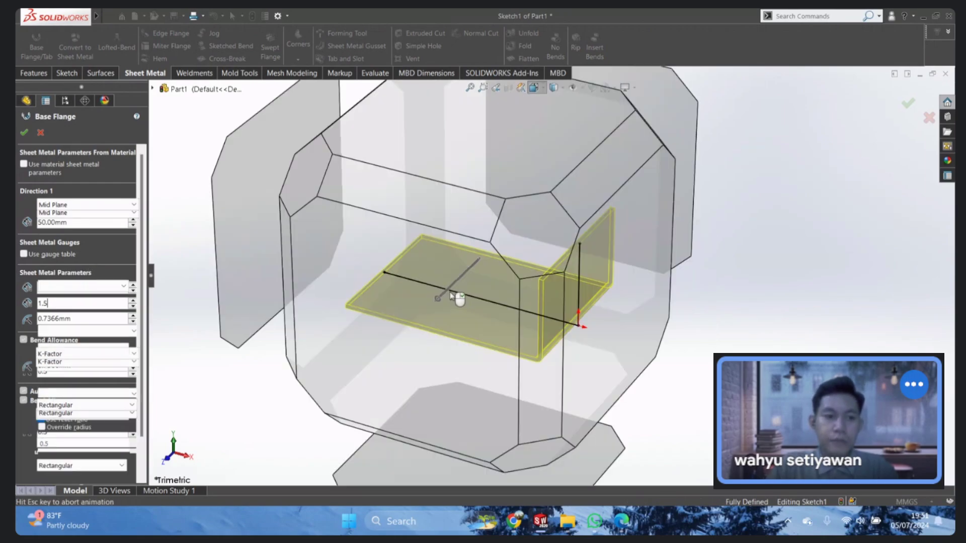
pyautogui.click(503, 282)
pyautogui.scroll(-3, 624, 321)
pyautogui.scroll(-2, 650, 290)
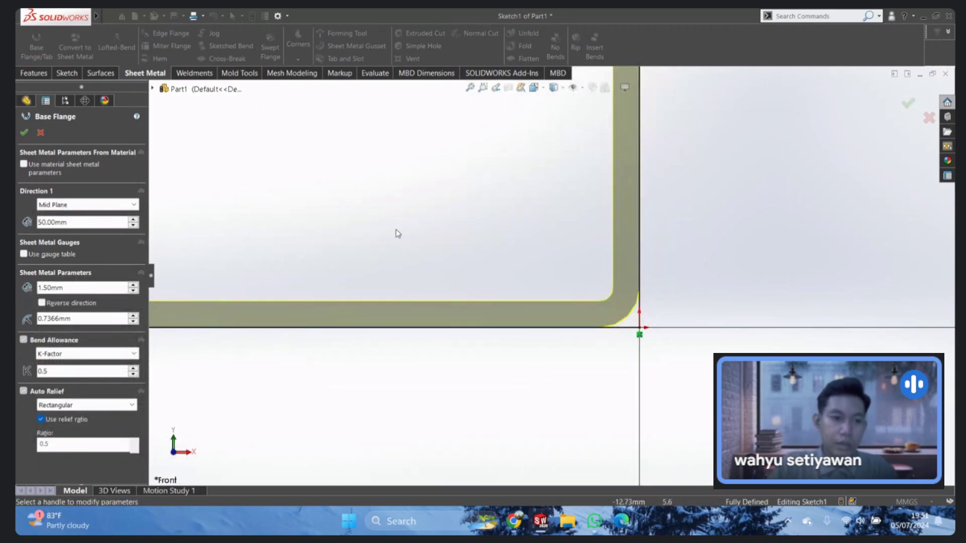
pyautogui.click(76, 304)
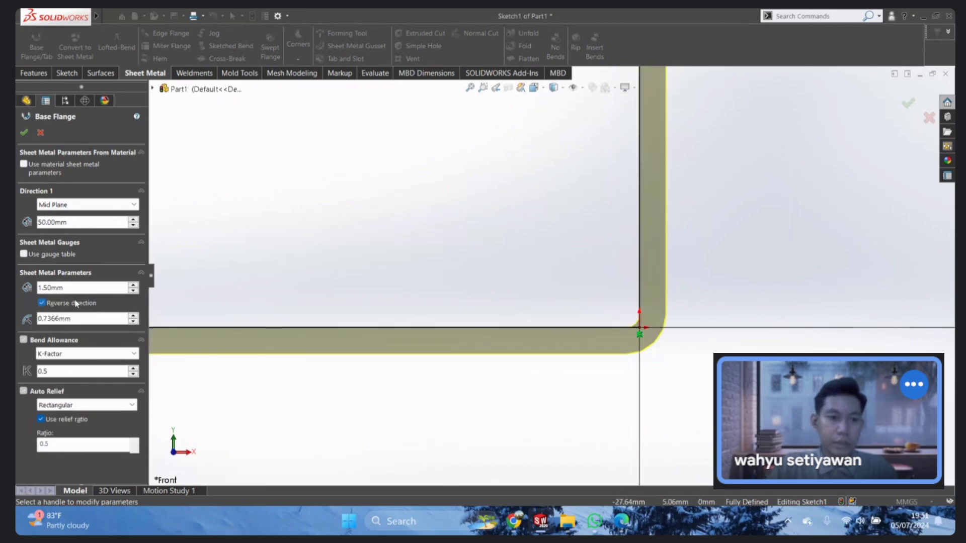
pyautogui.click(77, 305)
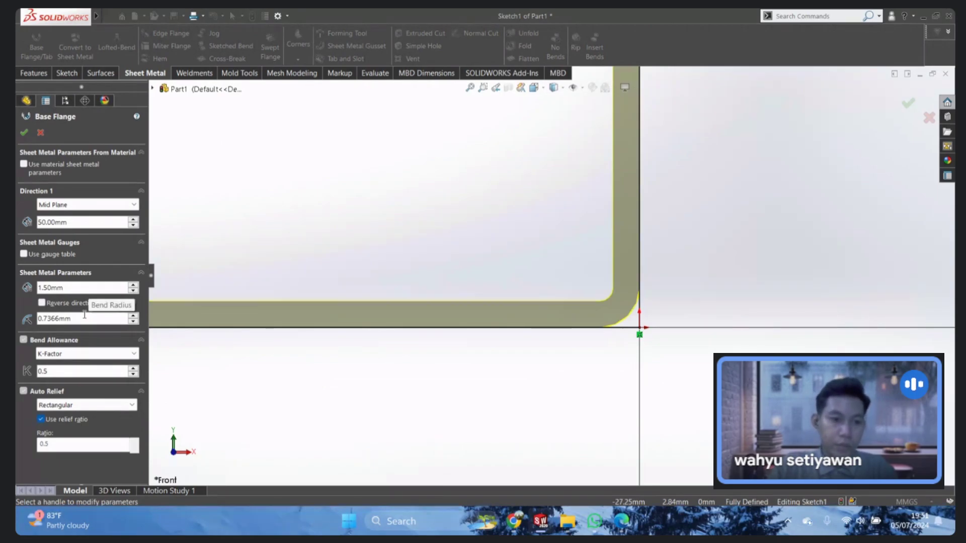
pyautogui.moveTo(84, 315); pyautogui.dragTo(32, 316)
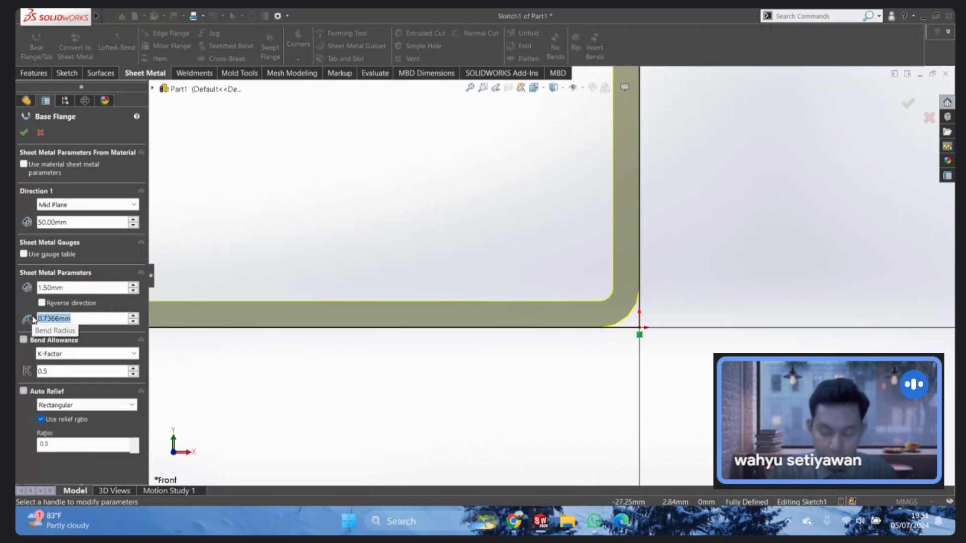
pyautogui.write('2')
pyautogui.press('Return')
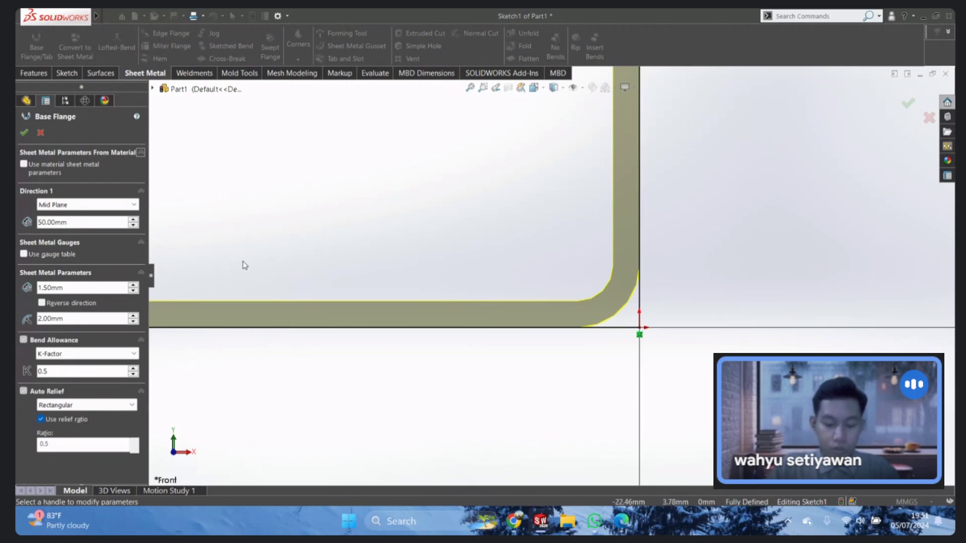
# Step: Keep K-Factor as the bend allowance type with a 0.5 value
pyautogui.click(89, 355)
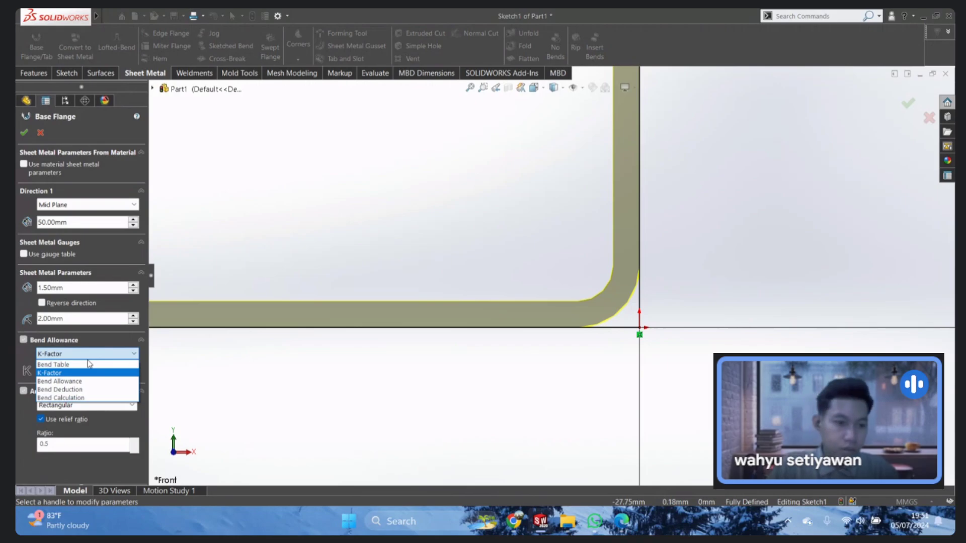
pyautogui.click(49, 373)
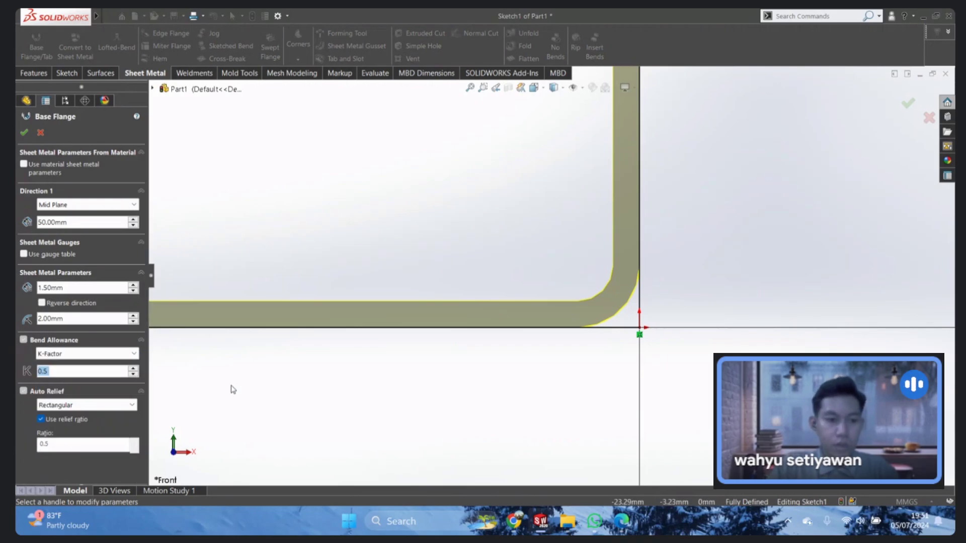
pyautogui.click(60, 373)
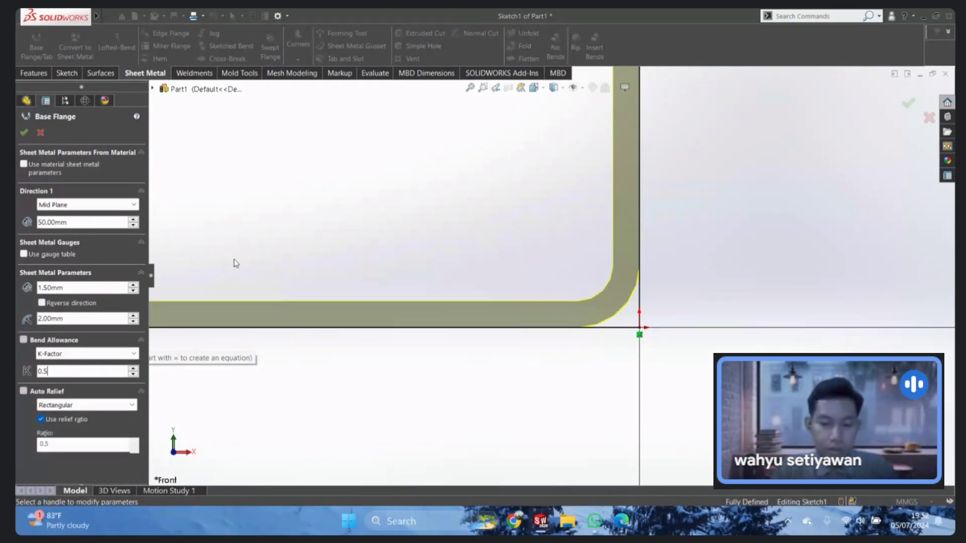
pyautogui.click(119, 352)
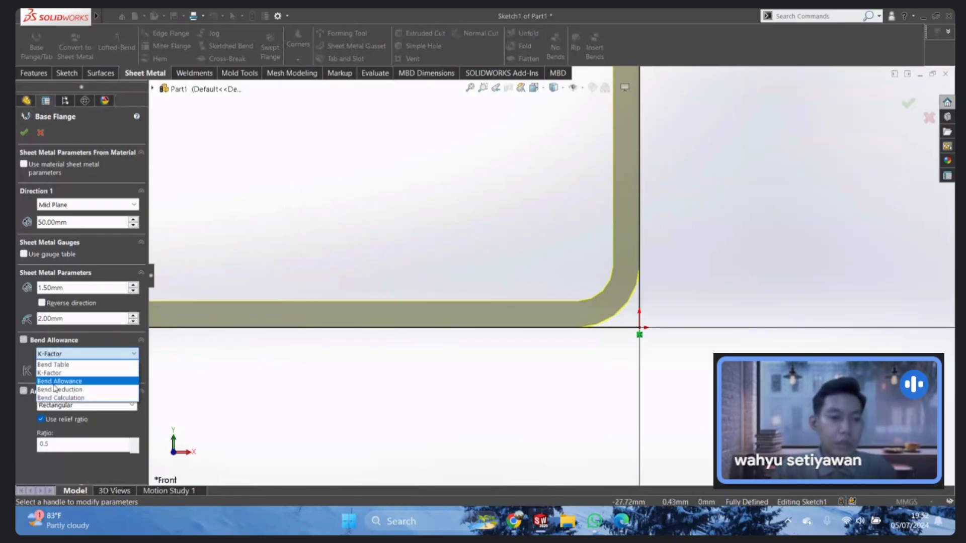
# Step: Switch the bend allowance type to Bend Deduction and bring up the Base Flange help page
pyautogui.click(118, 381)
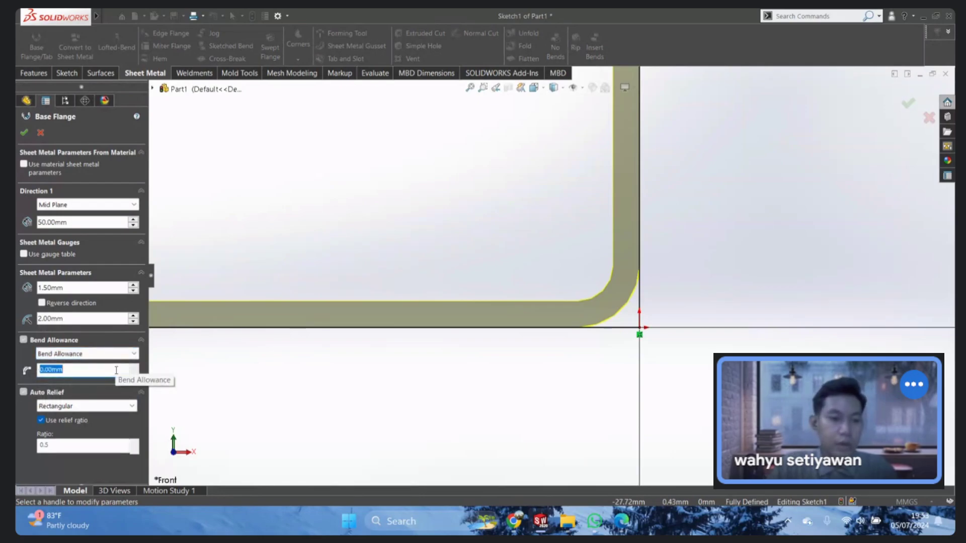
pyautogui.click(73, 355)
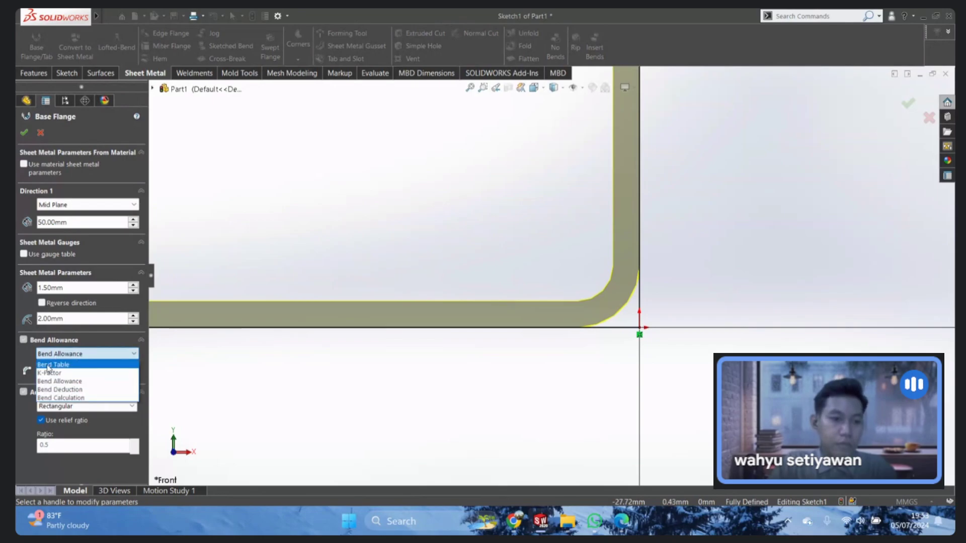
pyautogui.click(80, 381)
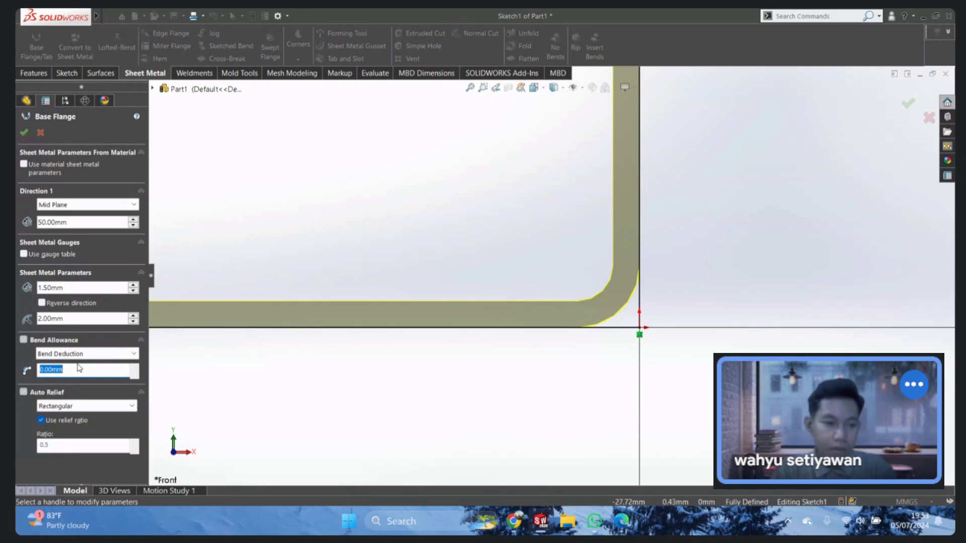
pyautogui.click(136, 117)
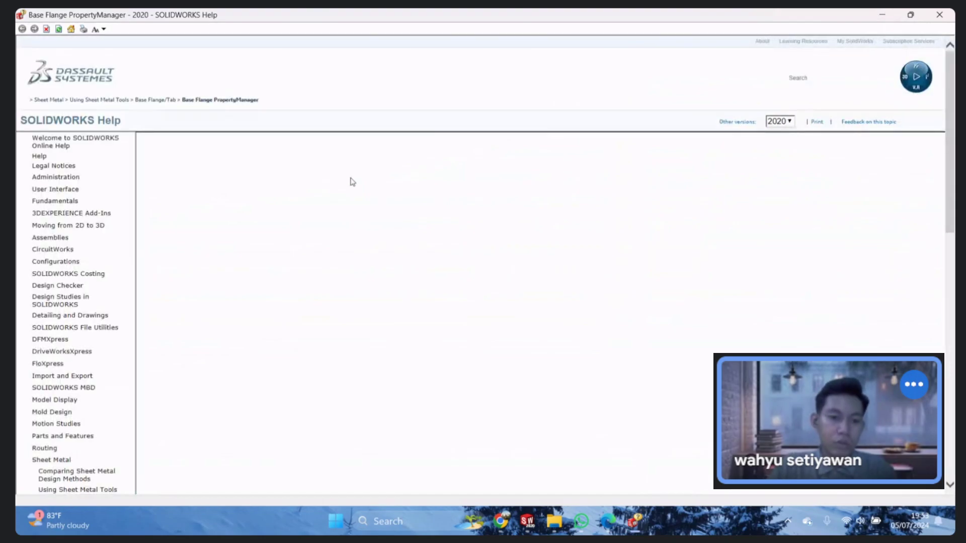
# Step: Scroll through the Base Flange help topic's sheet metal parameters, then close Help
pyautogui.scroll(-5, 357, 226)
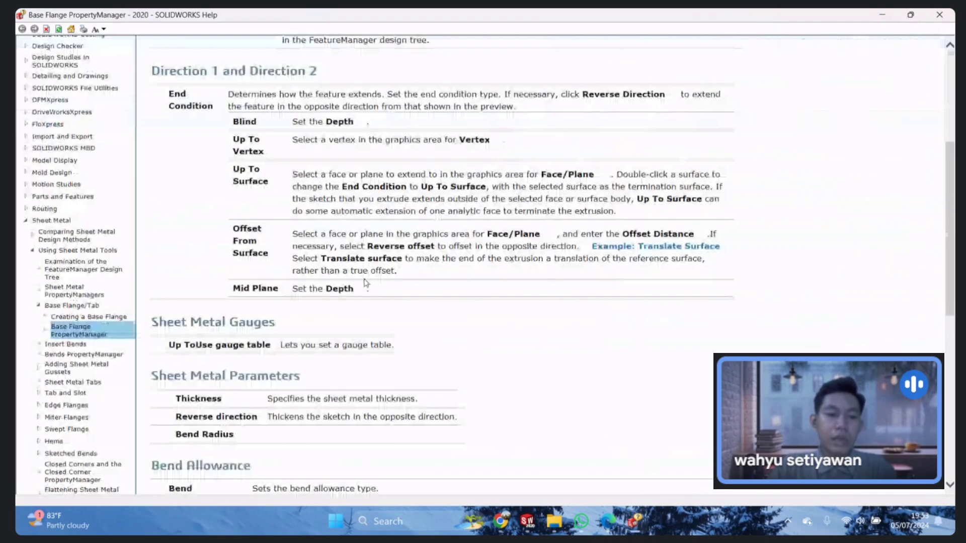
pyautogui.scroll(-3, 366, 283)
pyautogui.scroll(1, 365, 283)
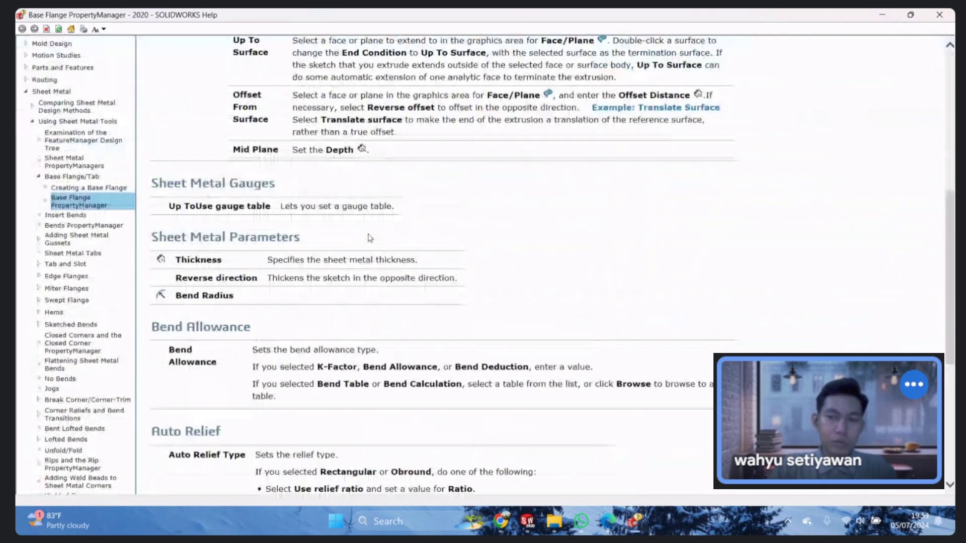
pyautogui.click(939, 14)
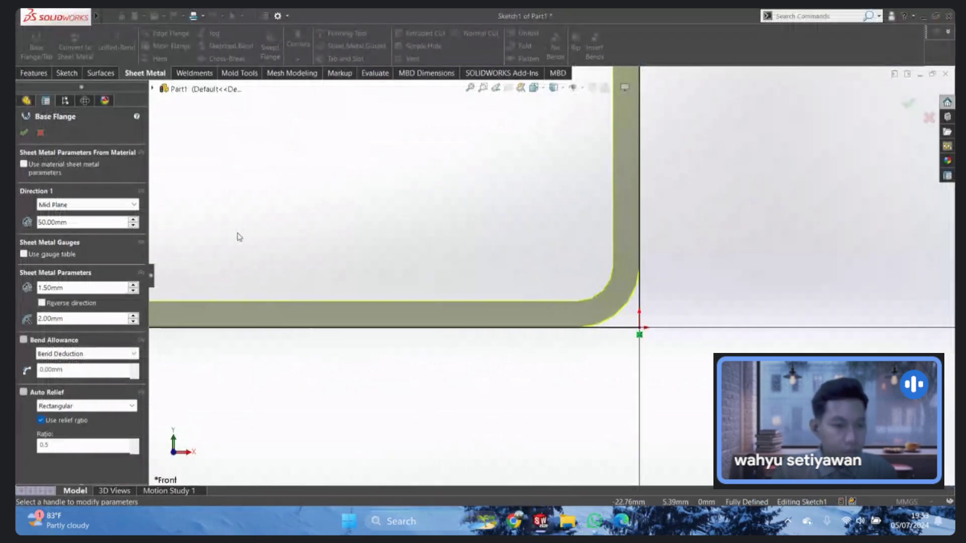
# Step: Restore K-Factor bend allowance, accept Base-Flange1, and view it in Trimetric
pyautogui.click(75, 354)
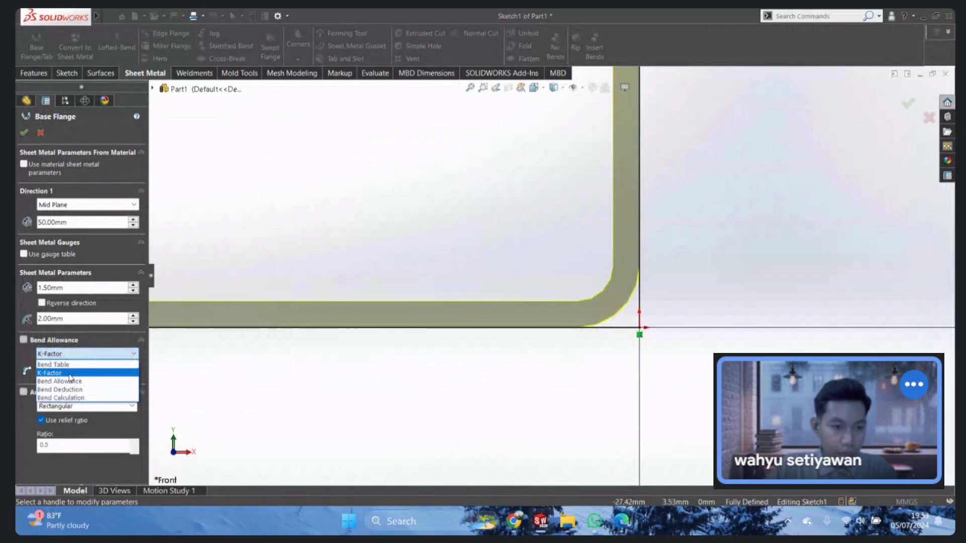
pyautogui.click(69, 375)
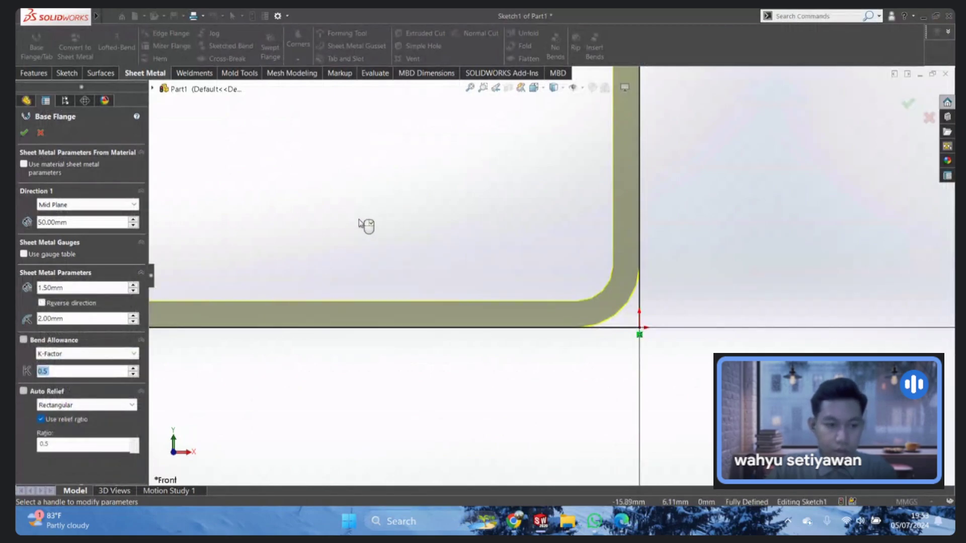
pyautogui.scroll(3, 487, 216)
pyautogui.scroll(3, 491, 211)
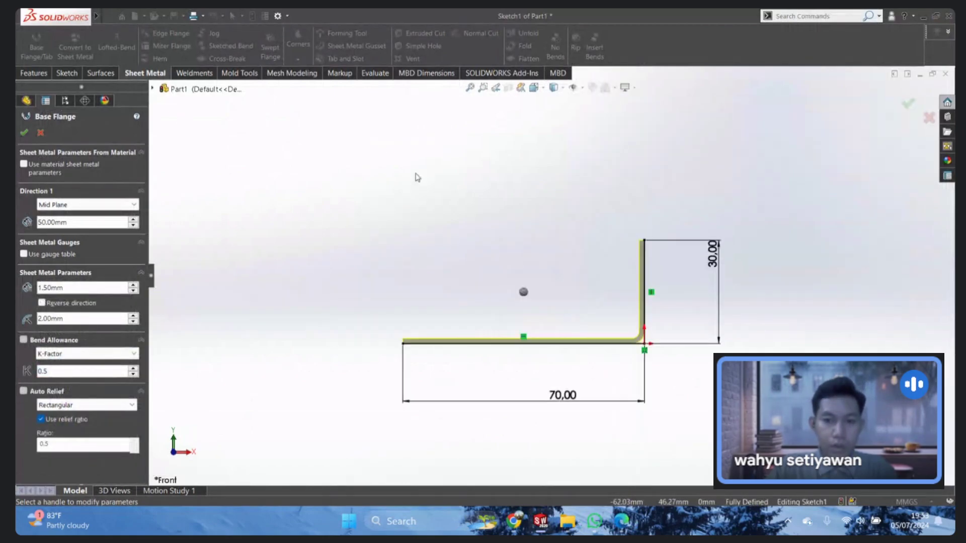
pyautogui.rightClick(382, 194)
pyautogui.click(415, 266)
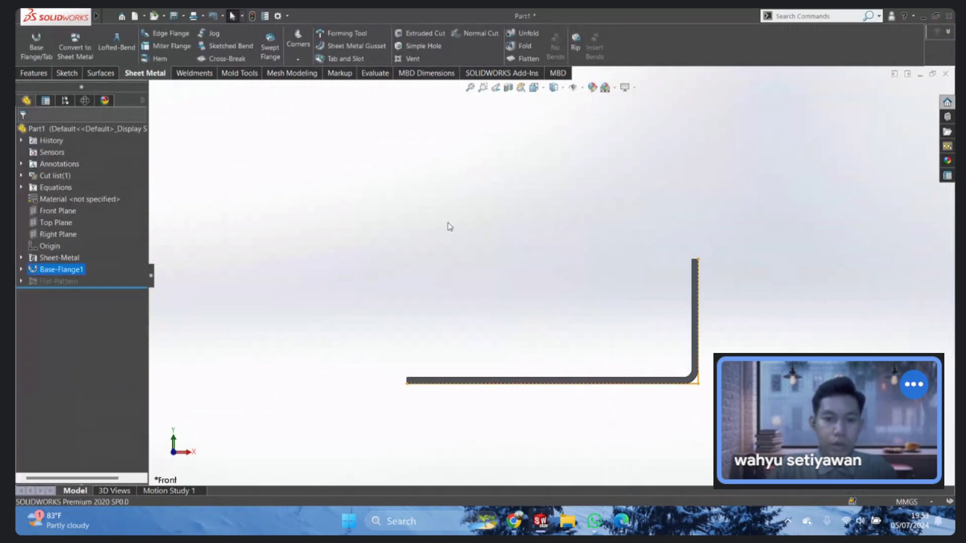
pyautogui.click(468, 228)
pyautogui.hotkey('ctrl', '7')
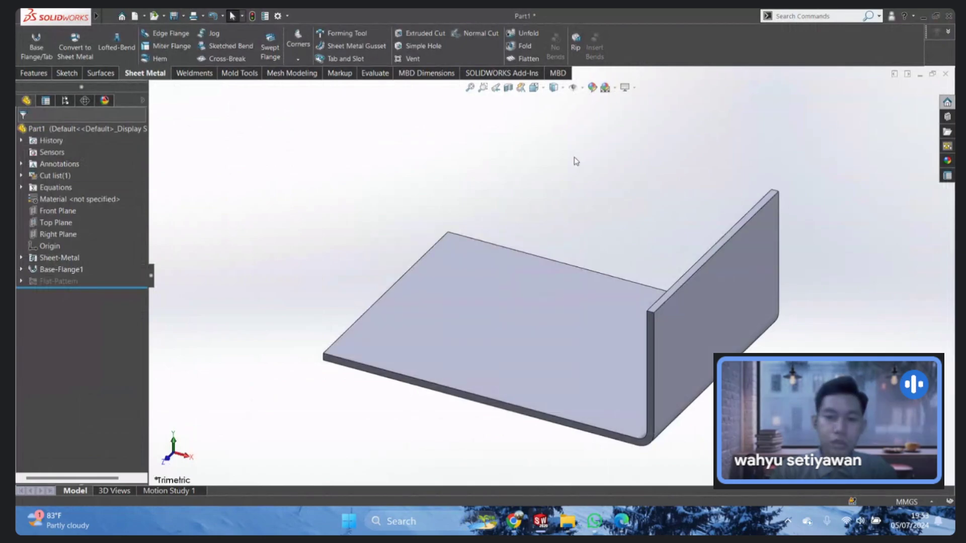
pyautogui.click(524, 59)
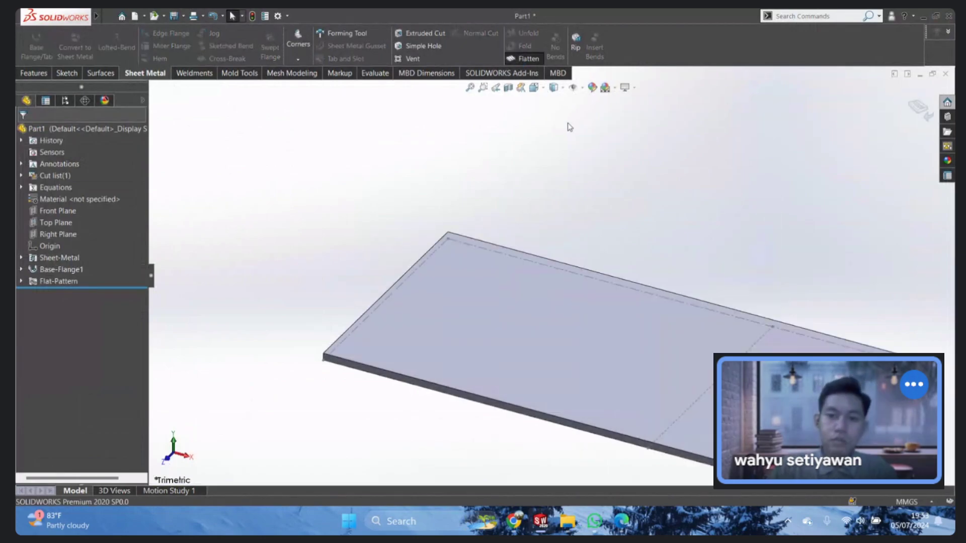
pyautogui.scroll(2, 633, 242)
pyautogui.scroll(1, 682, 327)
pyautogui.scroll(-2, 682, 327)
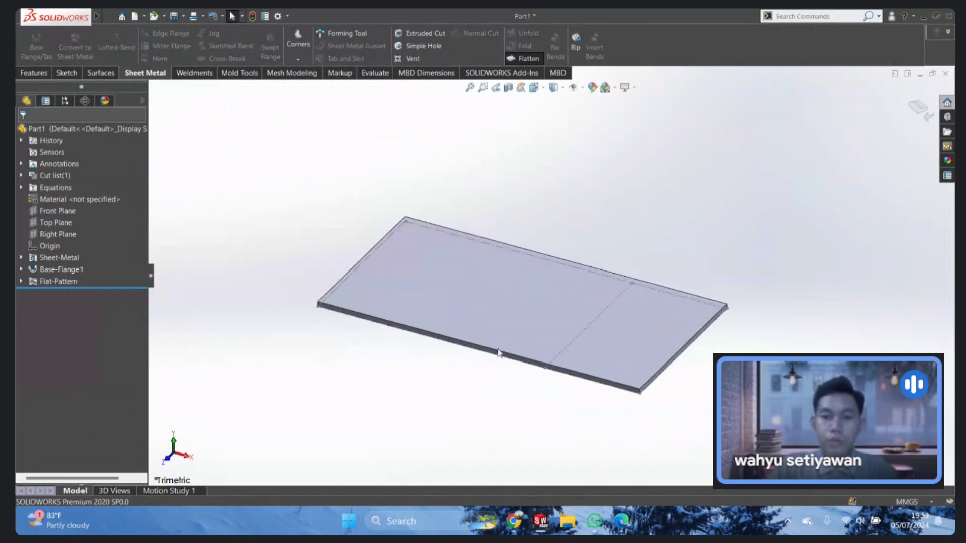
pyautogui.click(471, 345)
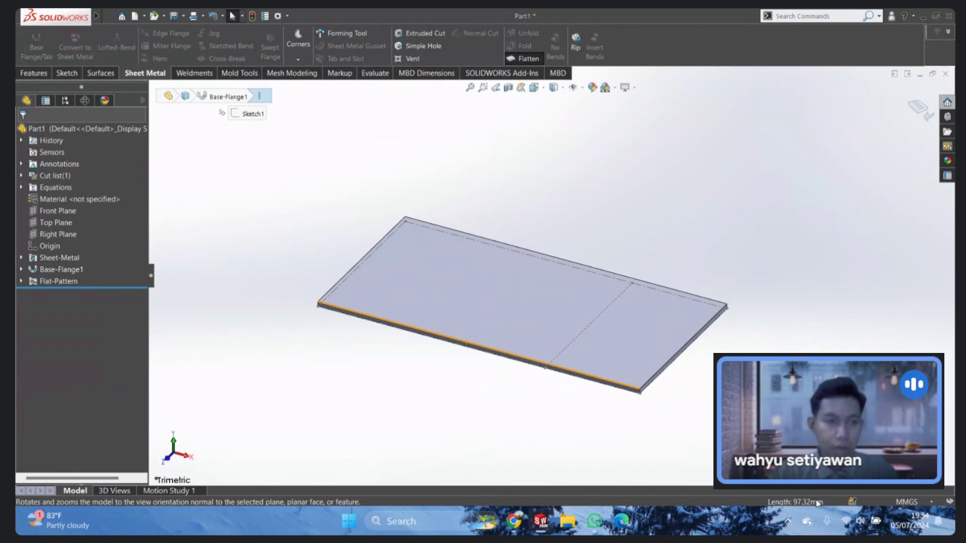
pyautogui.click(516, 141)
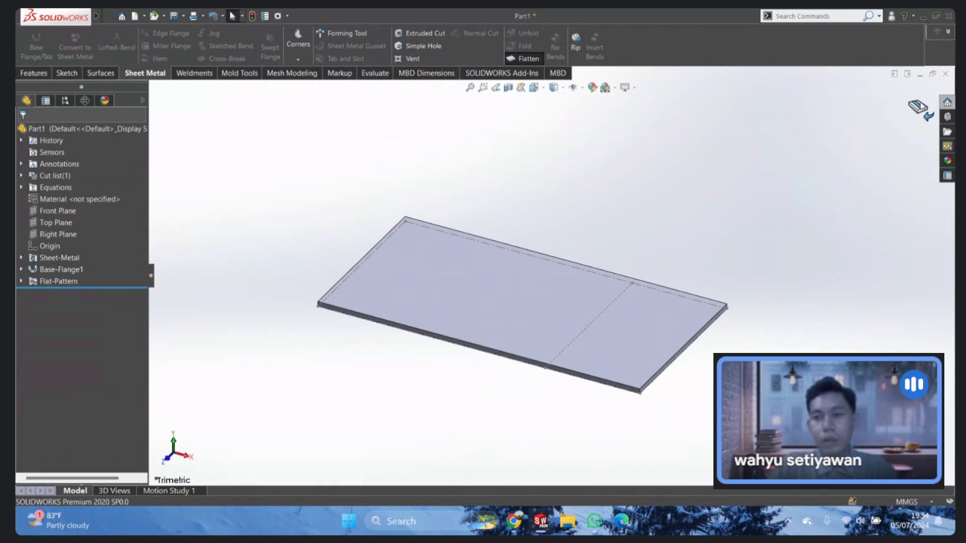
pyautogui.click(918, 107)
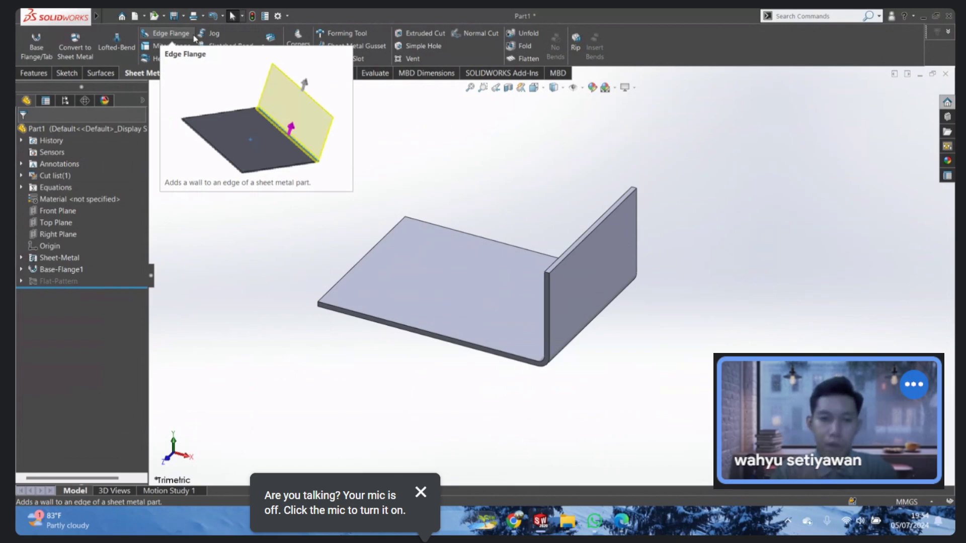
# Step: Add an edge flange on the upright wall's top edge, 34 mm long at 90°
pyautogui.click(172, 35)
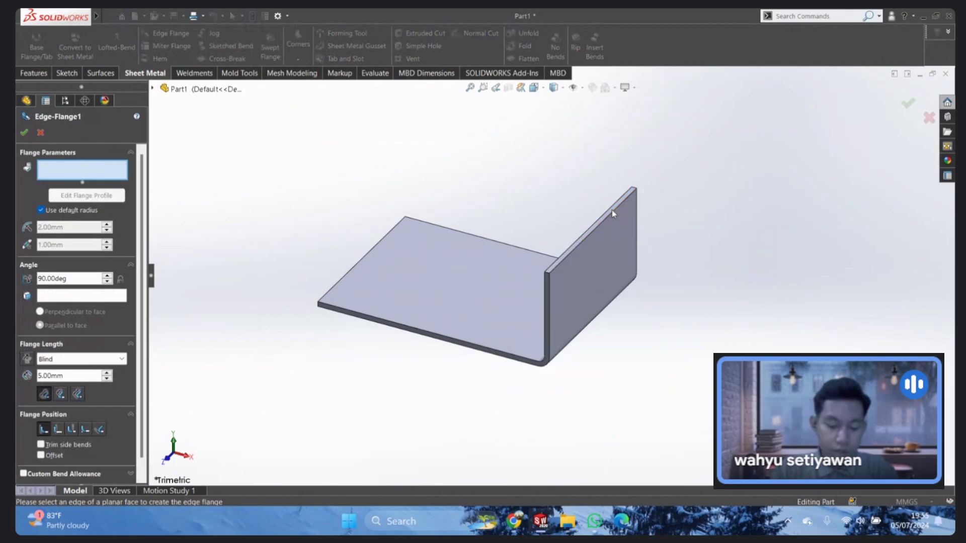
pyautogui.scroll(-5, 633, 222)
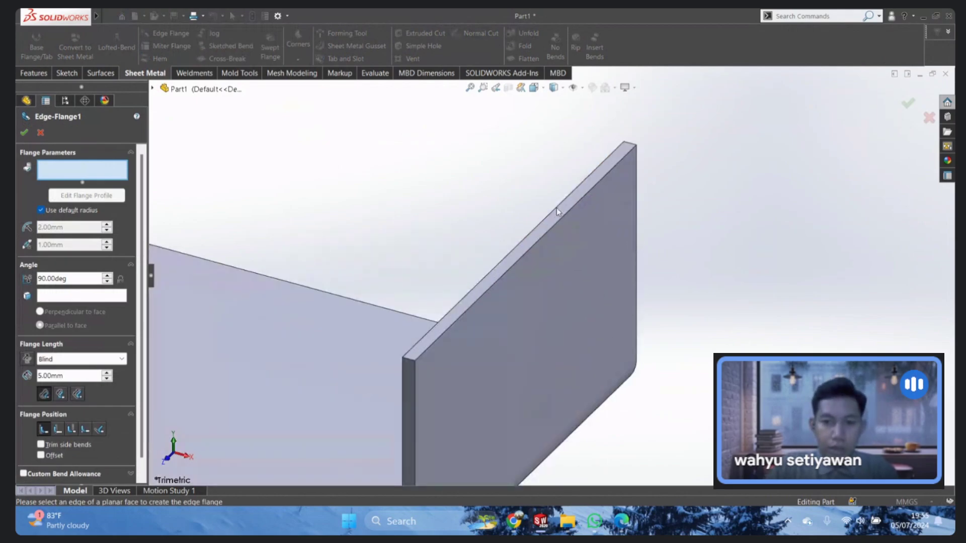
pyautogui.click(570, 214)
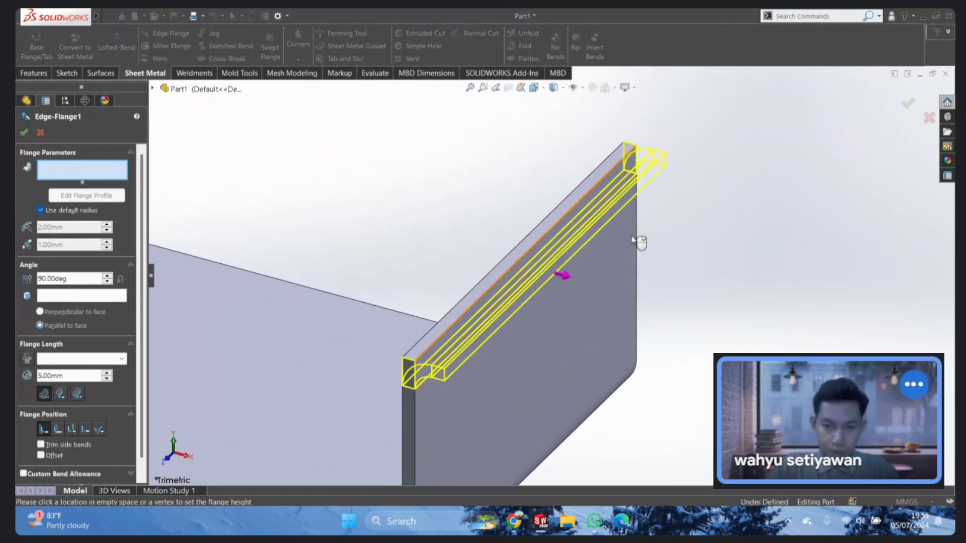
pyautogui.scroll(2, 642, 242)
pyautogui.scroll(2, 643, 244)
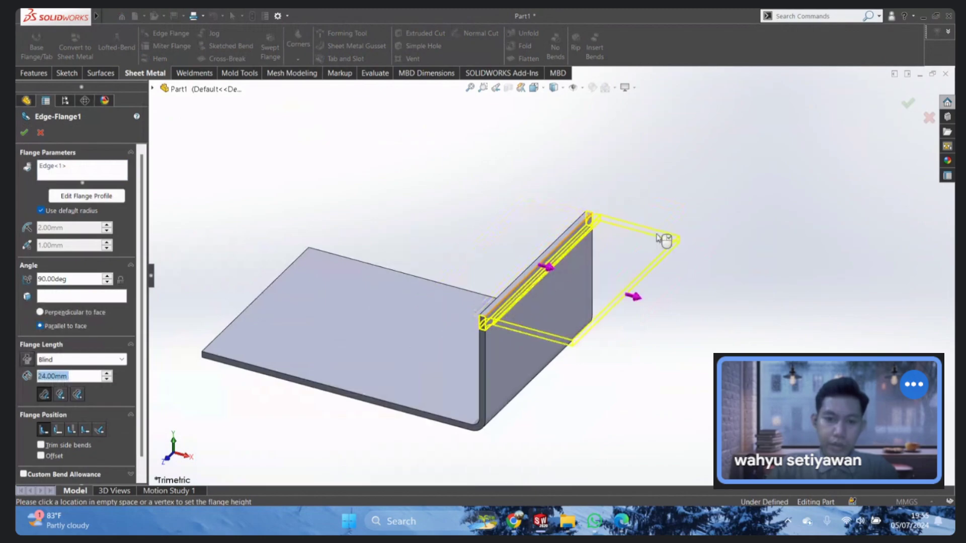
pyautogui.click(695, 264)
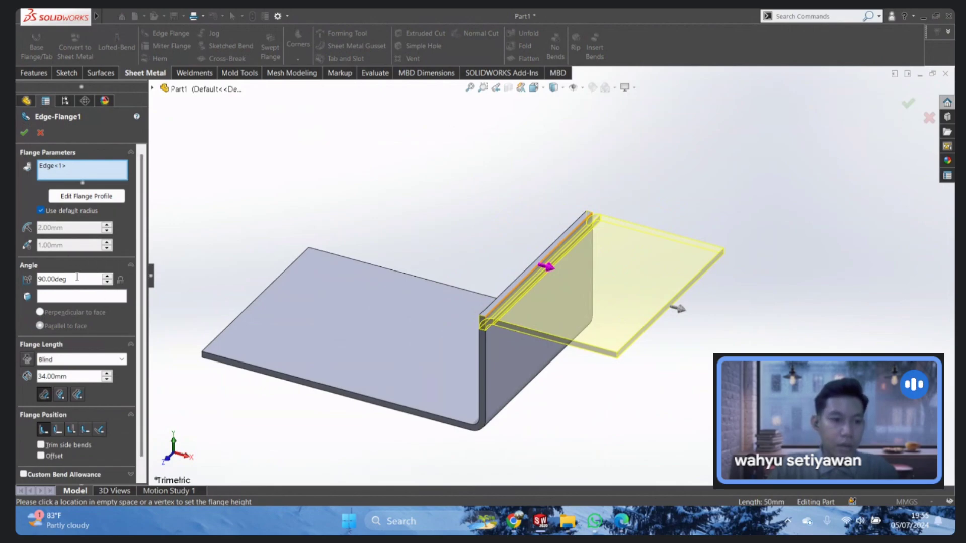
# Step: Try a 45° flange angle, then restore it to 90°
pyautogui.moveTo(77, 281); pyautogui.dragTo(17, 276)
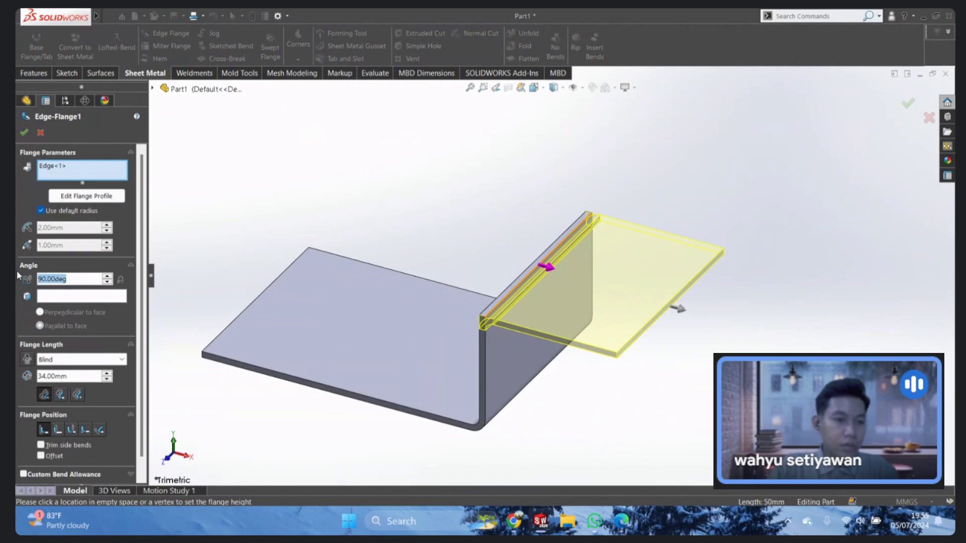
pyautogui.write('45')
pyautogui.press('Return')
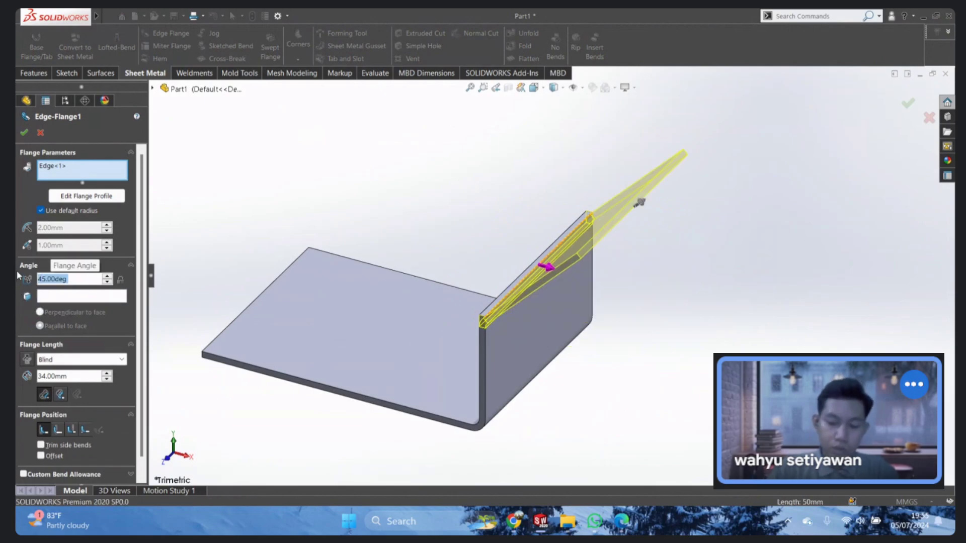
pyautogui.write('90')
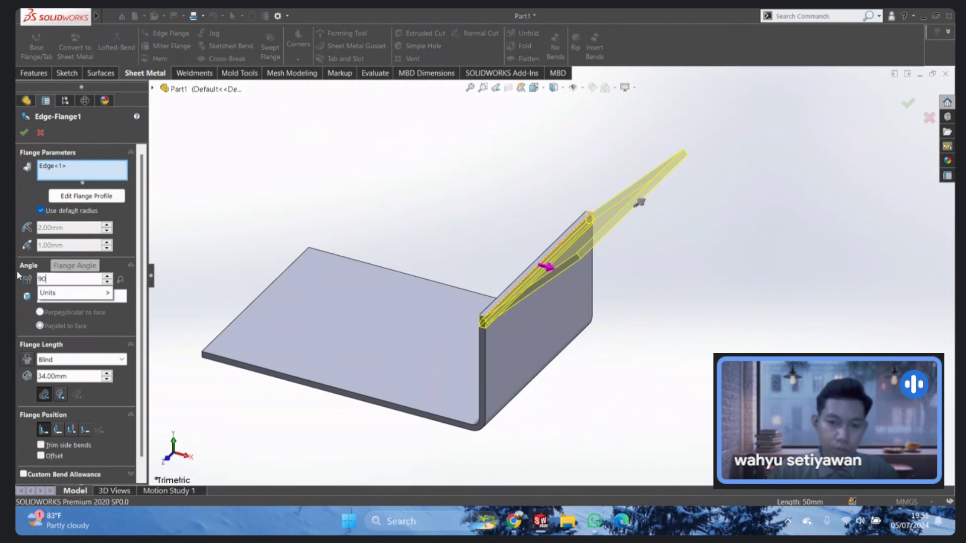
pyautogui.press('Return')
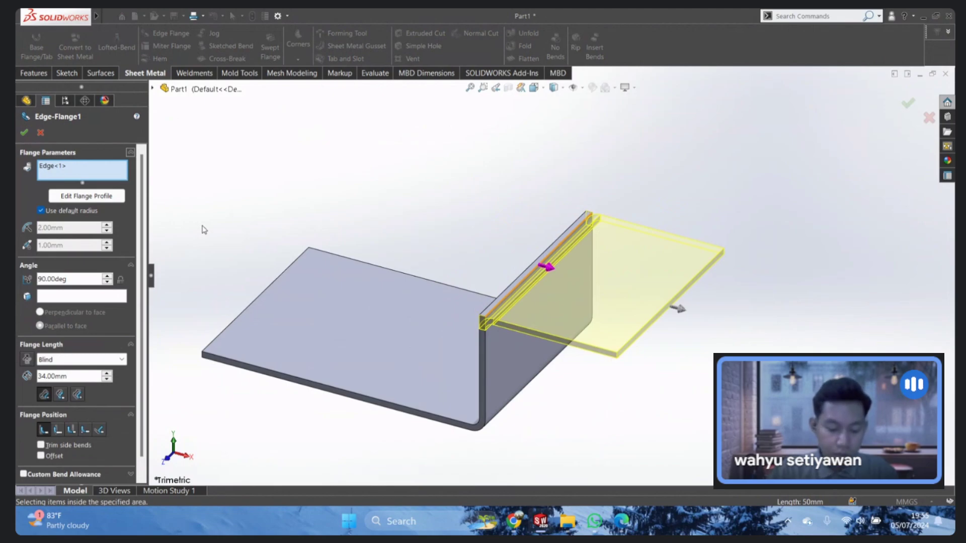
# Step: Set the edge flange length to 50 mm
pyautogui.scroll(-1, 140, 280)
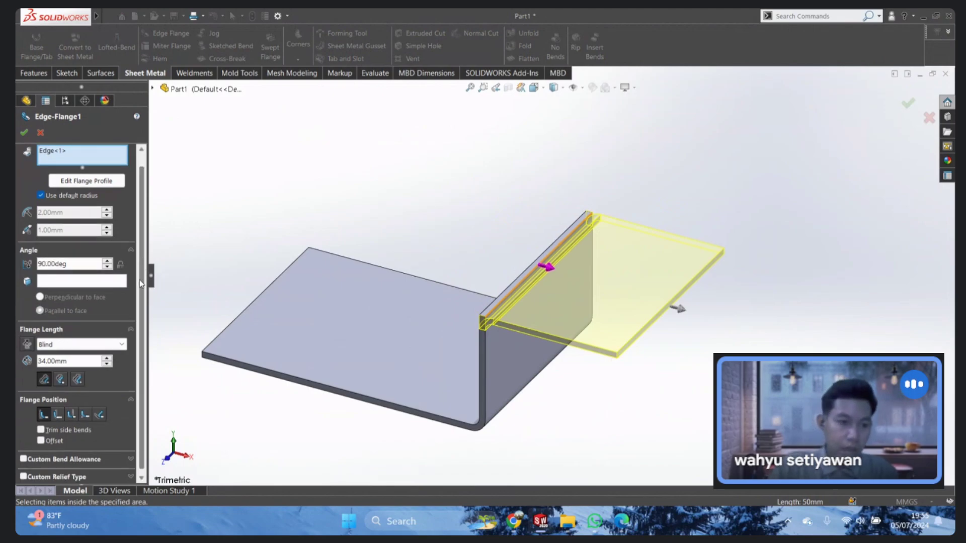
pyautogui.scroll(-1, 140, 279)
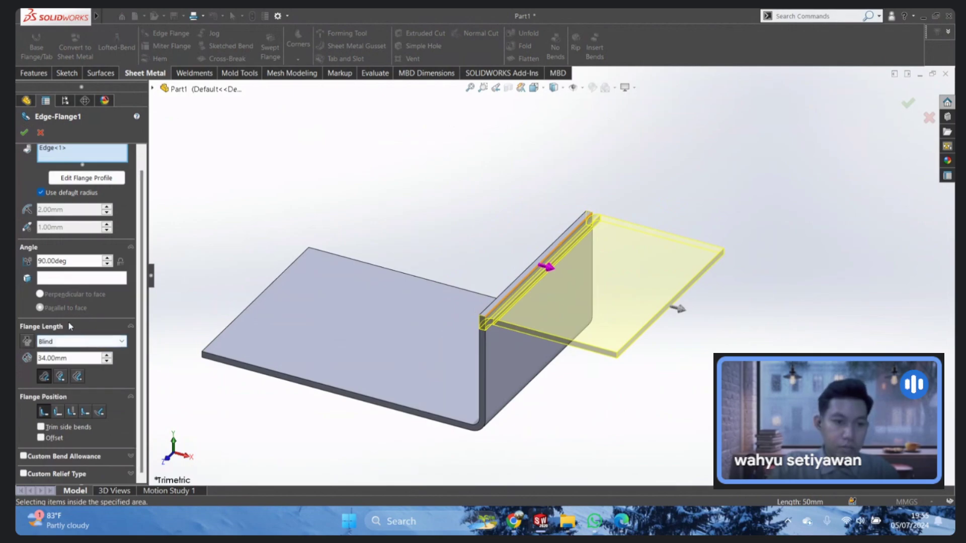
pyautogui.moveTo(66, 356); pyautogui.dragTo(21, 357)
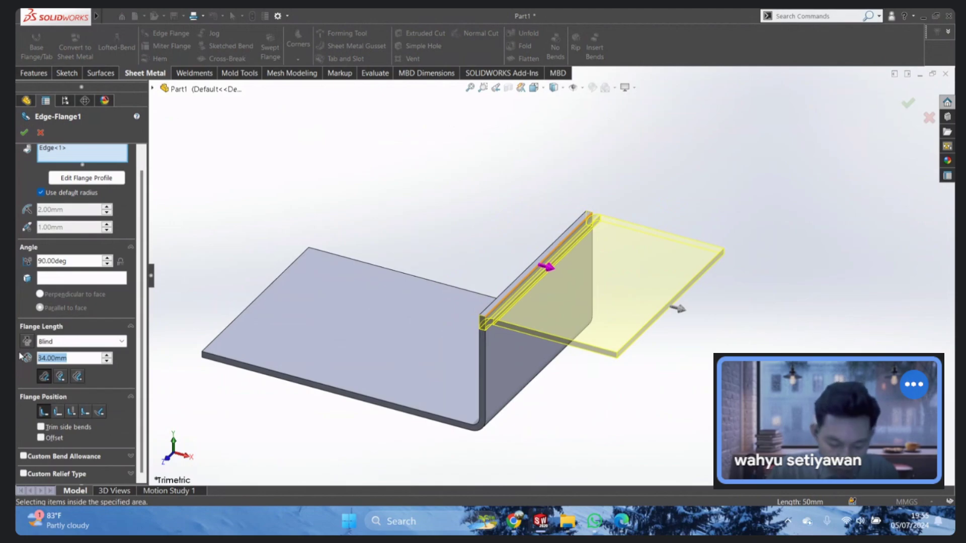
pyautogui.write('50')
pyautogui.press('Return')
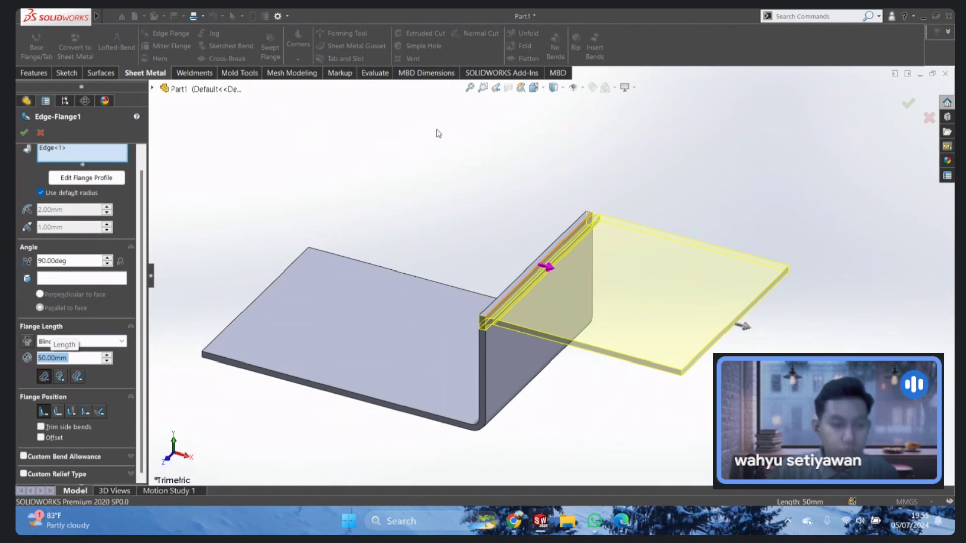
# Step: View the part from the front and try measuring flange length to the tangent bend
pyautogui.click(533, 87)
pyautogui.click(374, 367)
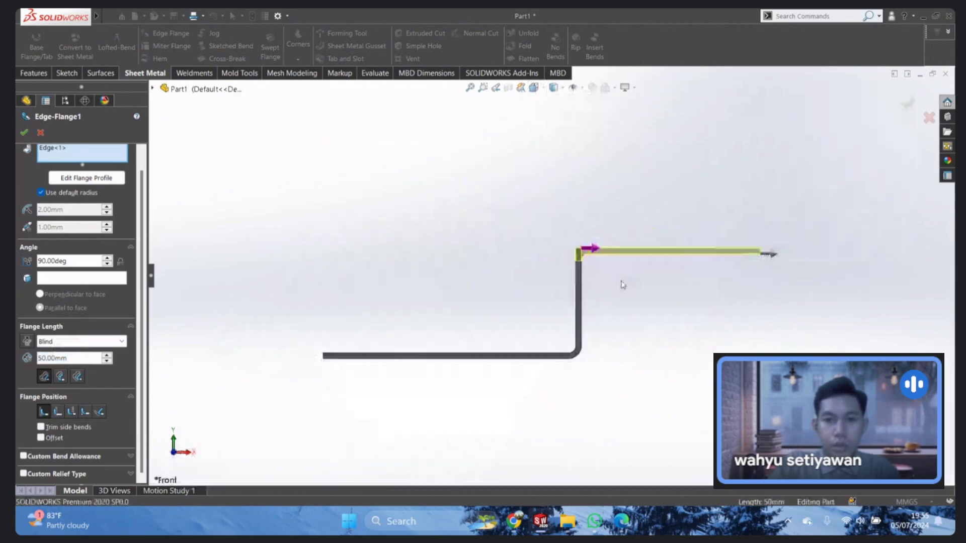
pyautogui.scroll(-2, 565, 269)
pyautogui.scroll(-2, 621, 284)
pyautogui.scroll(-2, 621, 284)
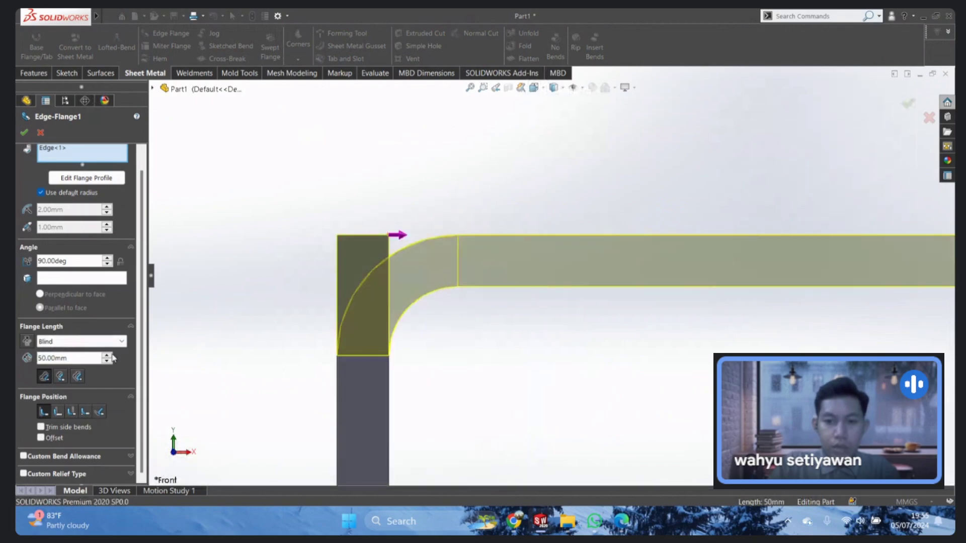
pyautogui.click(77, 376)
pyautogui.scroll(1, 448, 325)
pyautogui.scroll(3, 623, 328)
pyautogui.scroll(1, 339, 278)
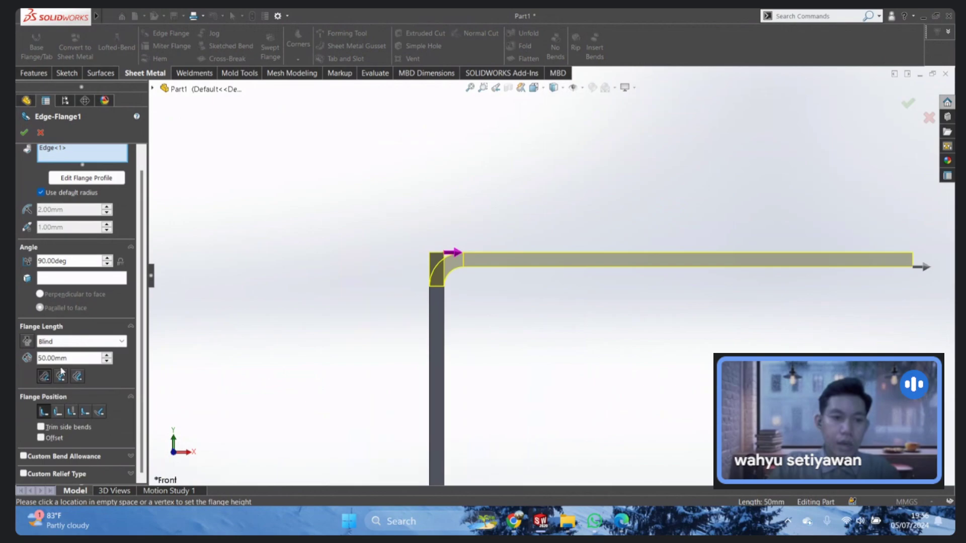
# Step: Compare Outer and Inner Virtual Sharp length options, then settle on Tangent Bend
pyautogui.click(44, 376)
pyautogui.scroll(-3, 509, 316)
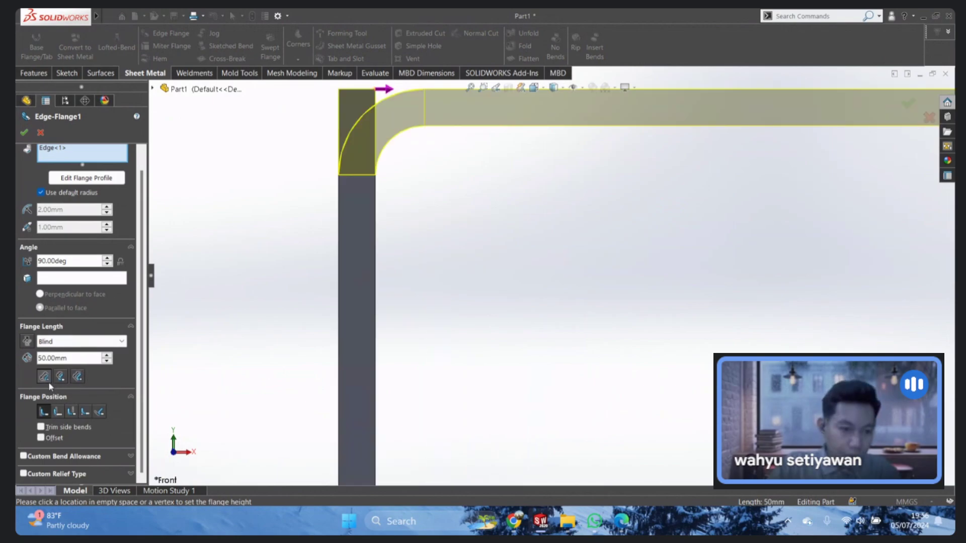
pyautogui.click(61, 376)
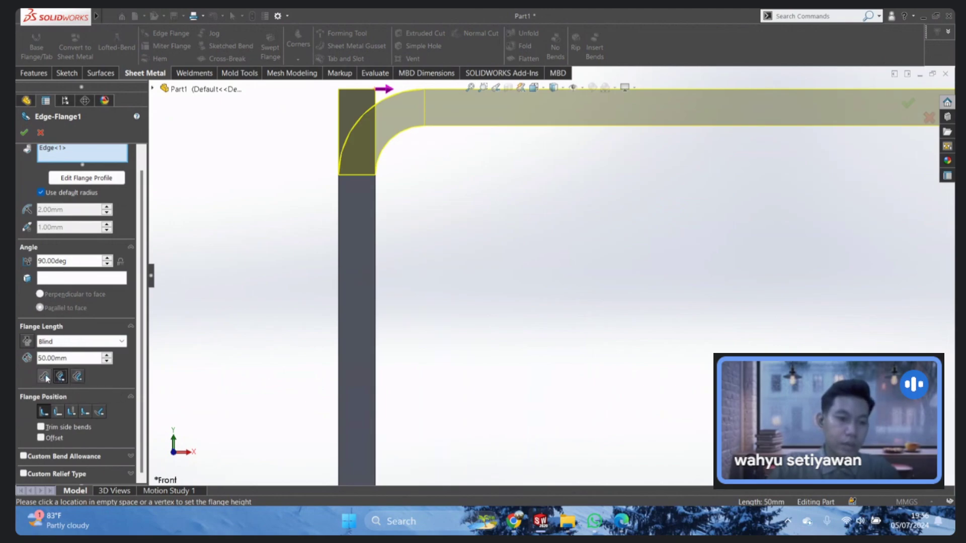
pyautogui.click(44, 376)
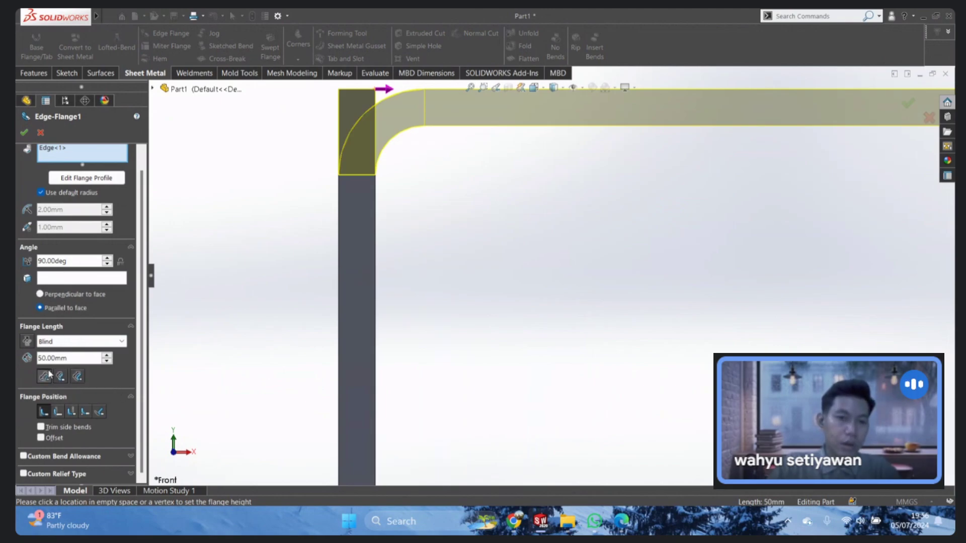
pyautogui.click(60, 377)
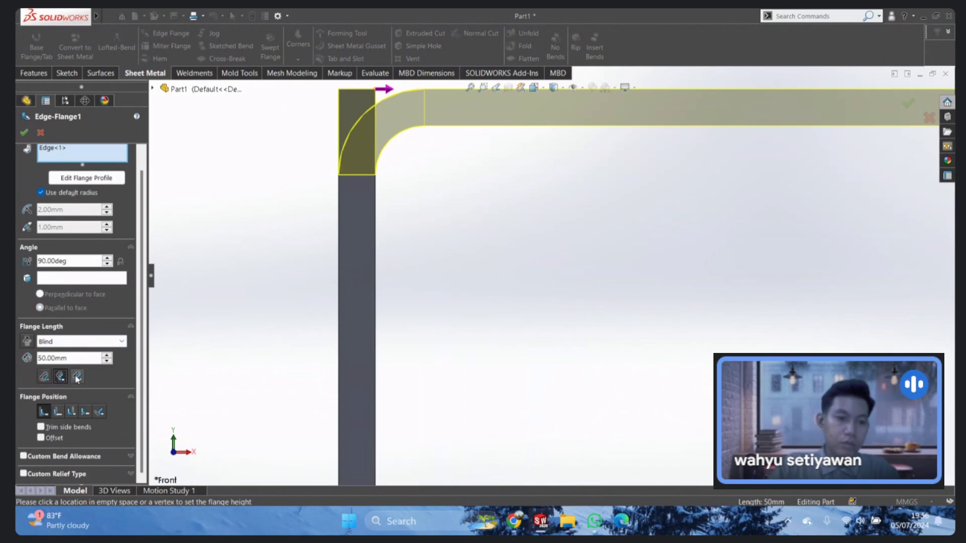
pyautogui.click(77, 377)
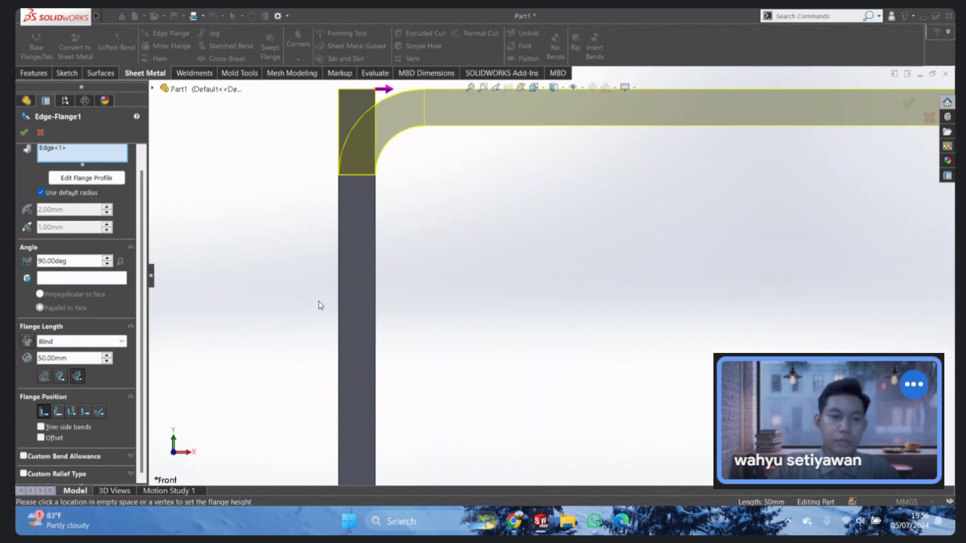
pyautogui.press('f')
pyautogui.moveTo(557, 239)
pyautogui.mouseDown(button='middle')
pyautogui.moveTo(530, 286)
pyautogui.moveTo(539, 280)
pyautogui.mouseUp(button='middle')
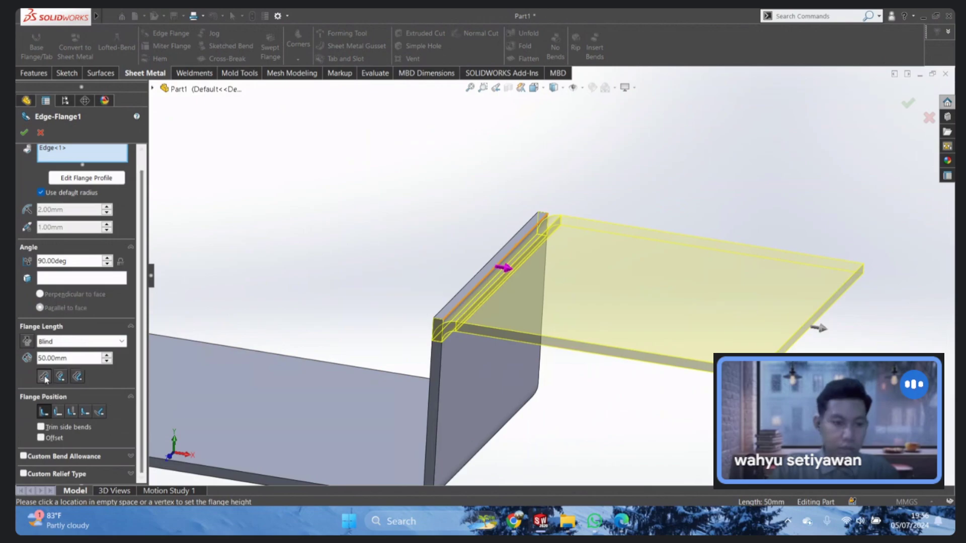
# Step: Try other flange position options, then return to Material Inside
pyautogui.moveTo(502, 381)
pyautogui.mouseDown(button='middle')
pyautogui.moveTo(465, 363)
pyautogui.moveTo(433, 256)
pyautogui.mouseUp(button='middle')
pyautogui.click(58, 412)
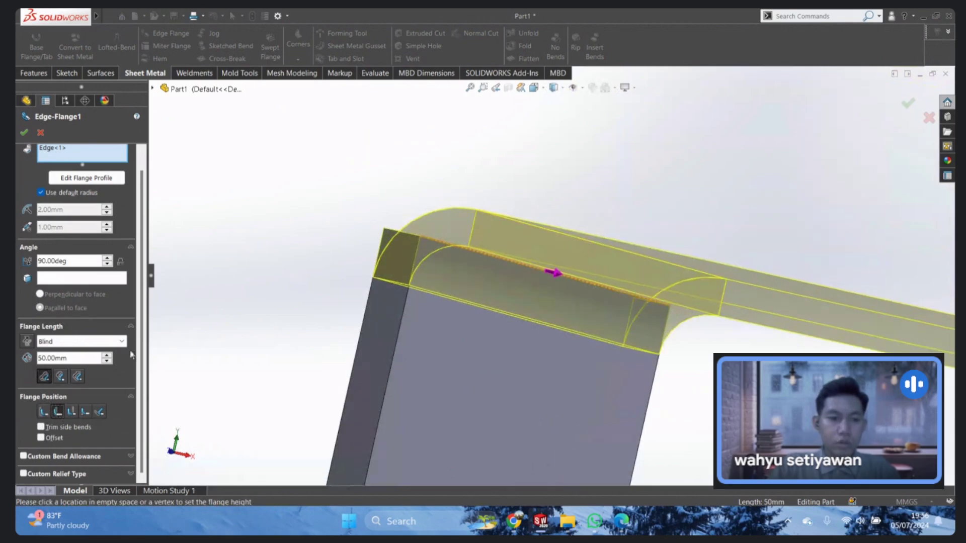
pyautogui.click(71, 412)
pyautogui.click(99, 412)
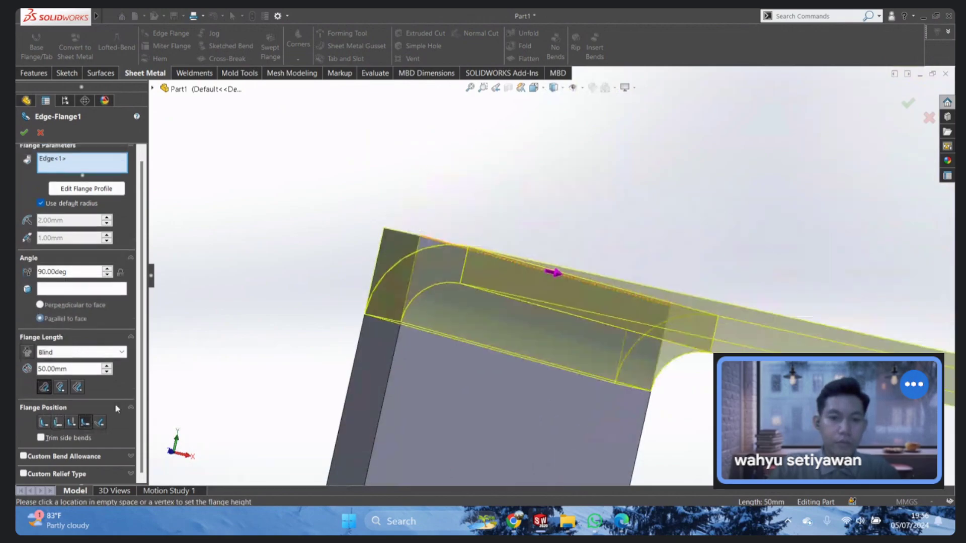
pyautogui.click(44, 422)
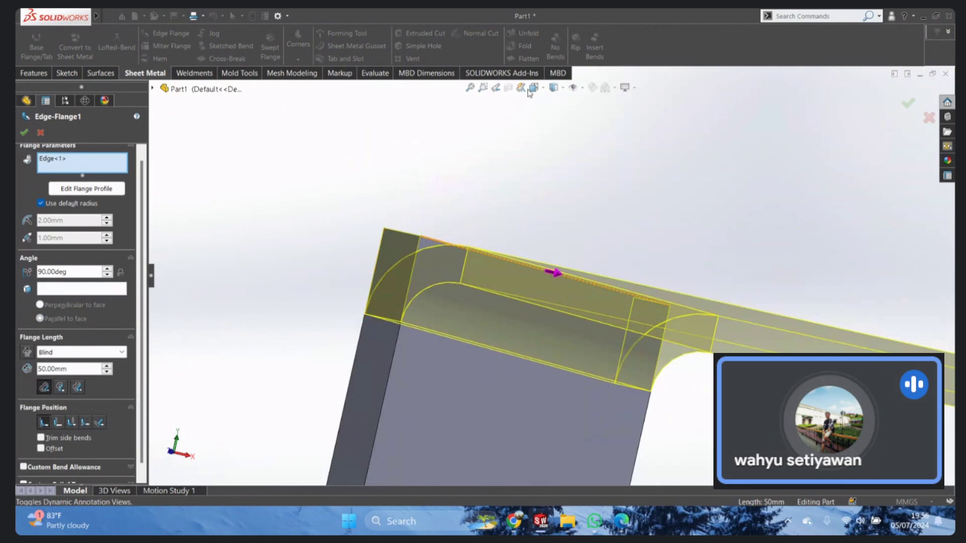
# Step: Check the 50 mm top flange from the Front view and confirm Edge-Flange1
pyautogui.moveTo(529, 94); pyautogui.dragTo(328, 319, button='middle')
pyautogui.hotkey('ctrl', '1')
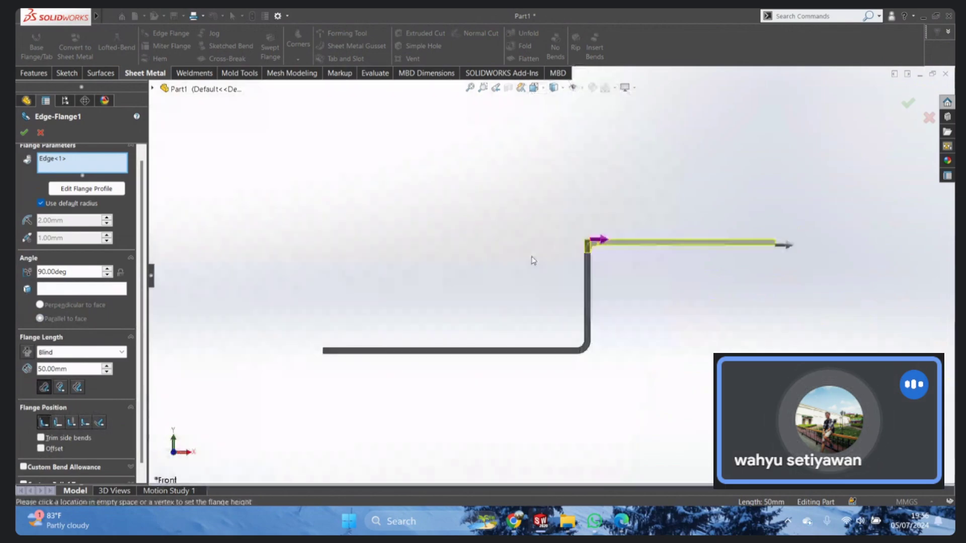
pyautogui.scroll(-3, 714, 239)
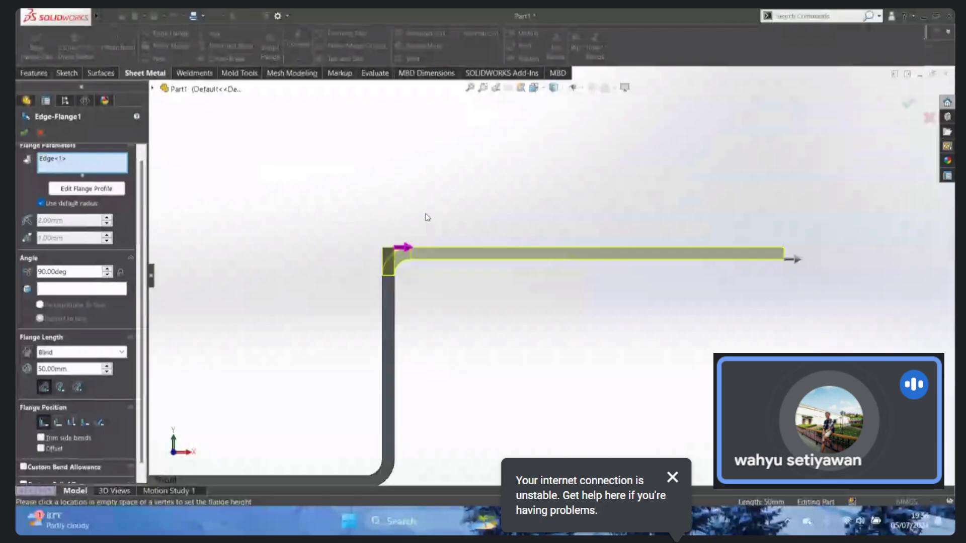
pyautogui.scroll(2, 427, 217)
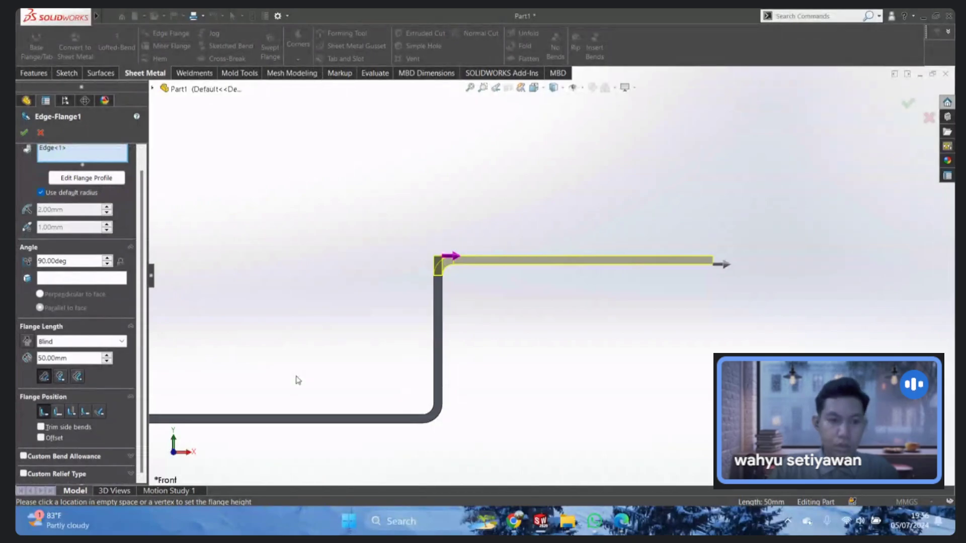
pyautogui.moveTo(493, 218)
pyautogui.mouseDown(button='middle')
pyautogui.moveTo(457, 190)
pyautogui.moveTo(425, 232)
pyautogui.mouseUp(button='middle')
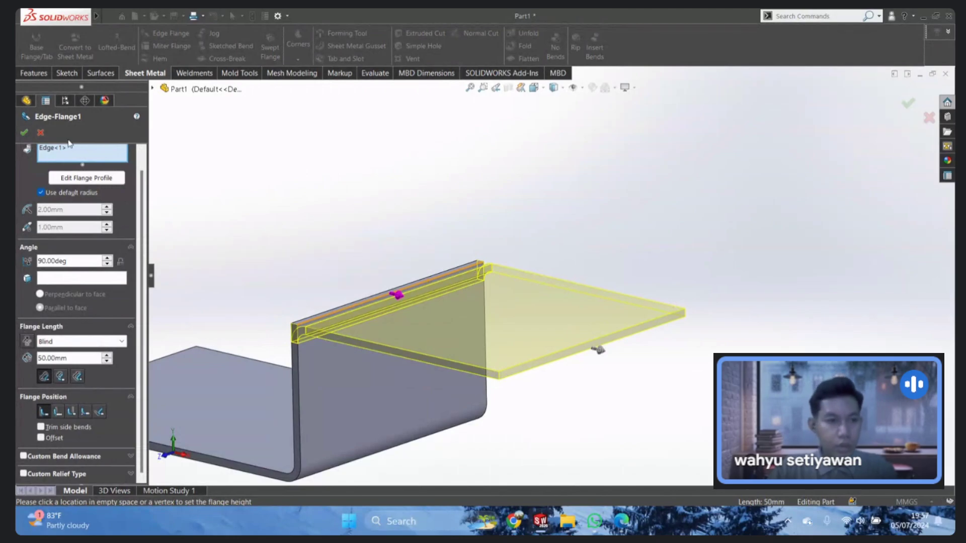
pyautogui.click(24, 132)
pyautogui.scroll(3, 634, 231)
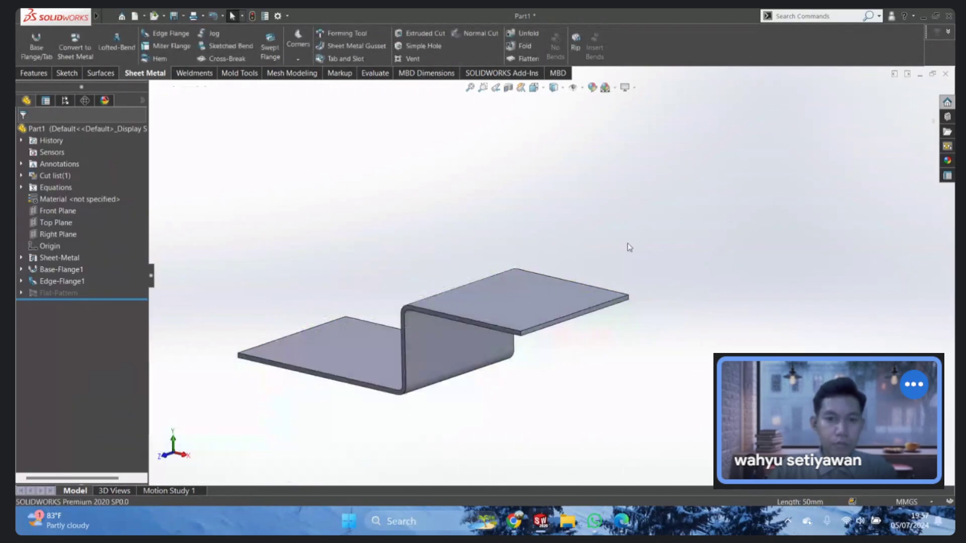
pyautogui.moveTo(626, 243); pyautogui.dragTo(433, 237, button='middle')
pyautogui.click(518, 59)
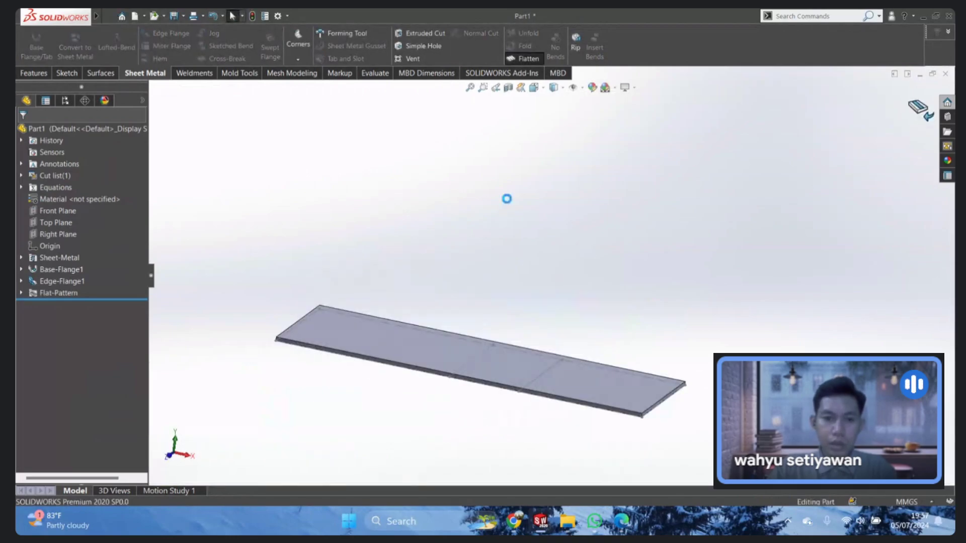
pyautogui.hotkey('ctrl', 'z')
pyautogui.moveTo(476, 236); pyautogui.dragTo(487, 201, button='middle')
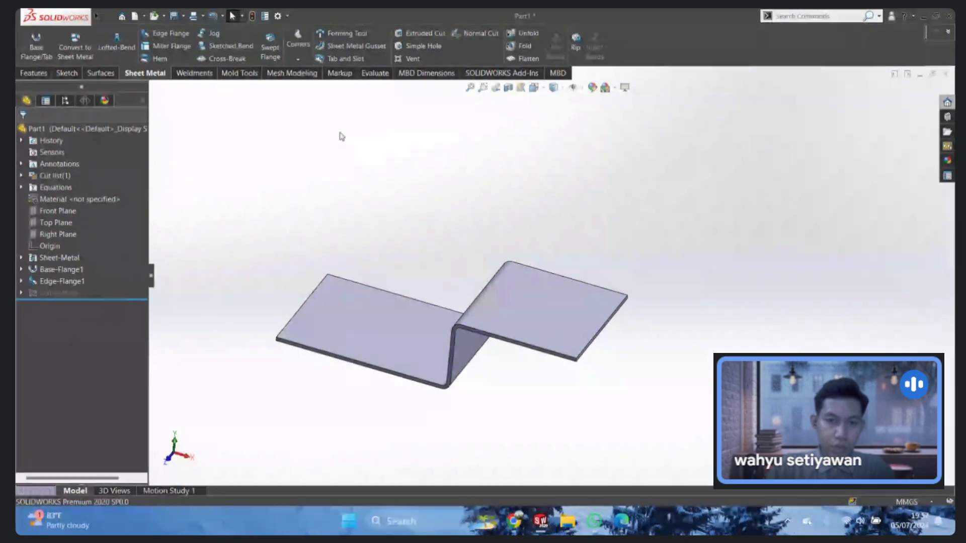
pyautogui.click(525, 58)
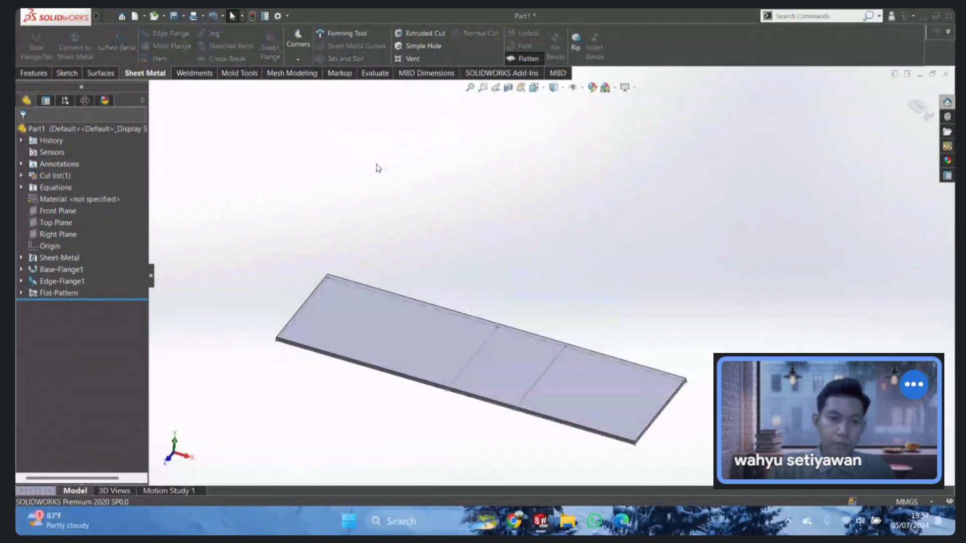
pyautogui.click(526, 58)
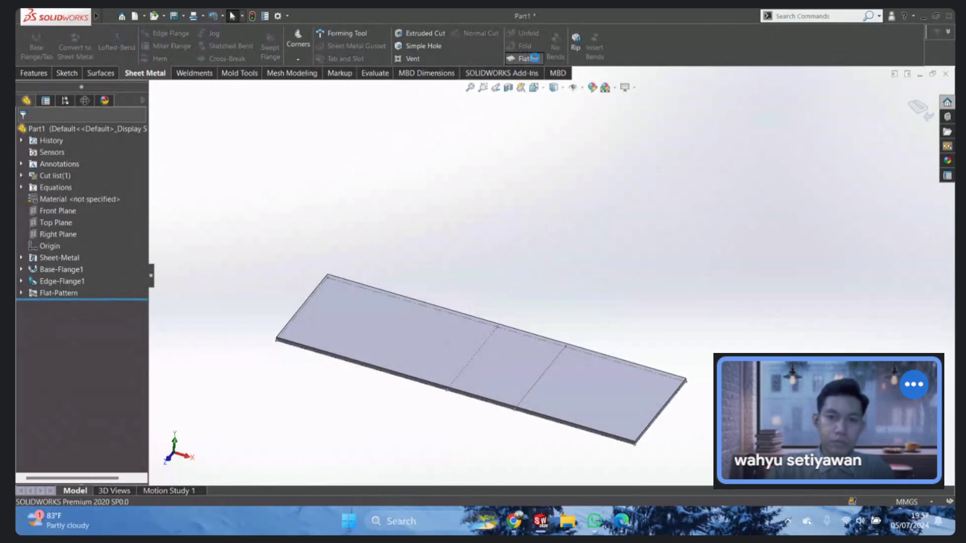
pyautogui.scroll(3, 435, 291)
pyautogui.scroll(-3, 488, 259)
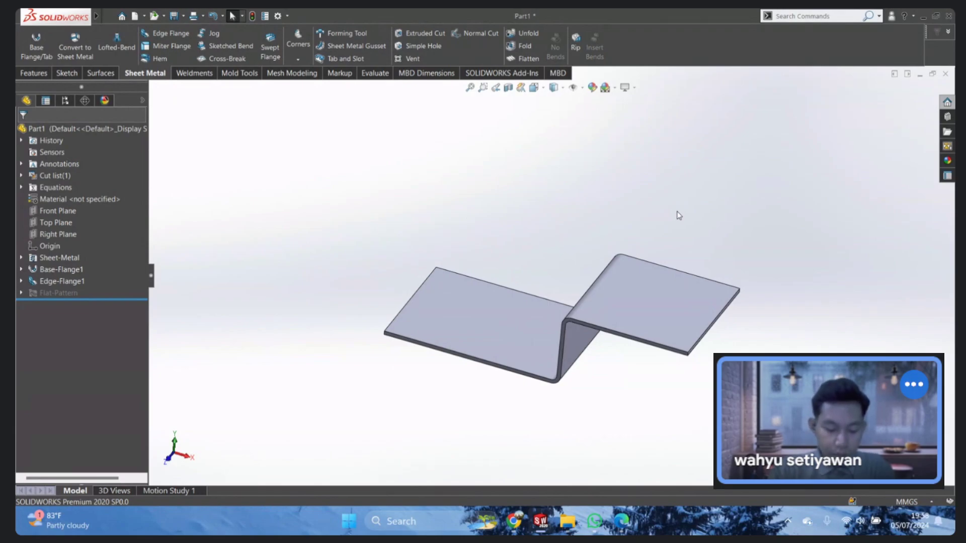
# Step: Reorient to trimetric and briefly select, then clear, the lower flange's bottom front edge
pyautogui.moveTo(468, 199); pyautogui.dragTo(495, 177, button='right')
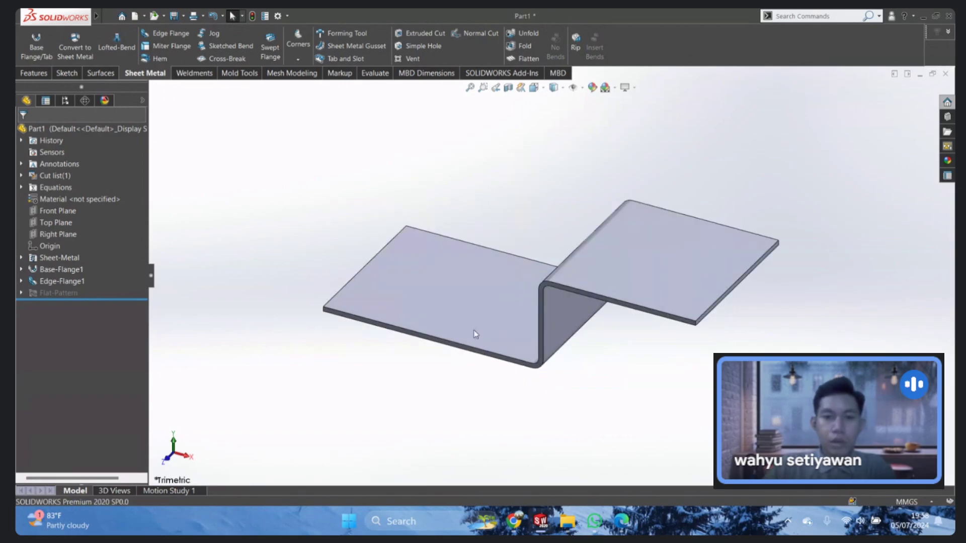
pyautogui.click(451, 347)
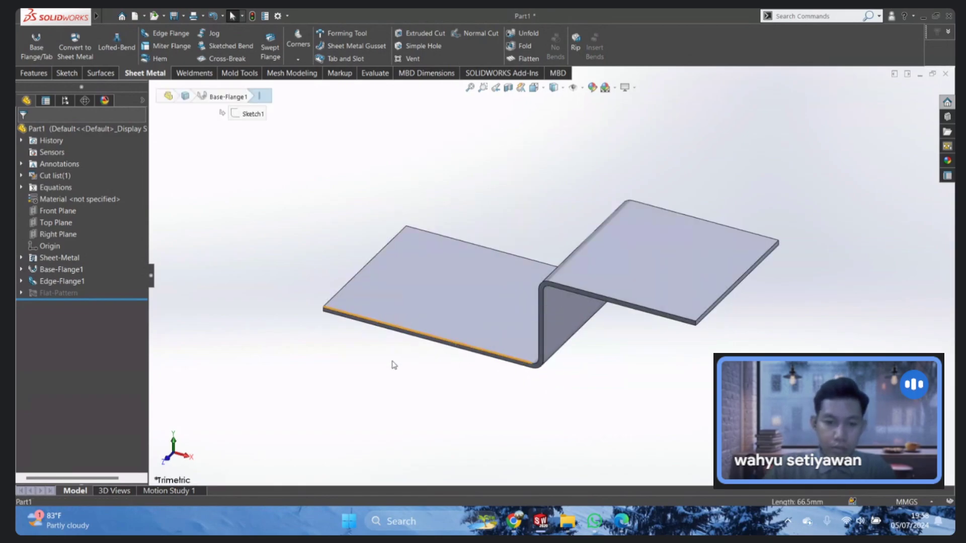
pyautogui.click(315, 226)
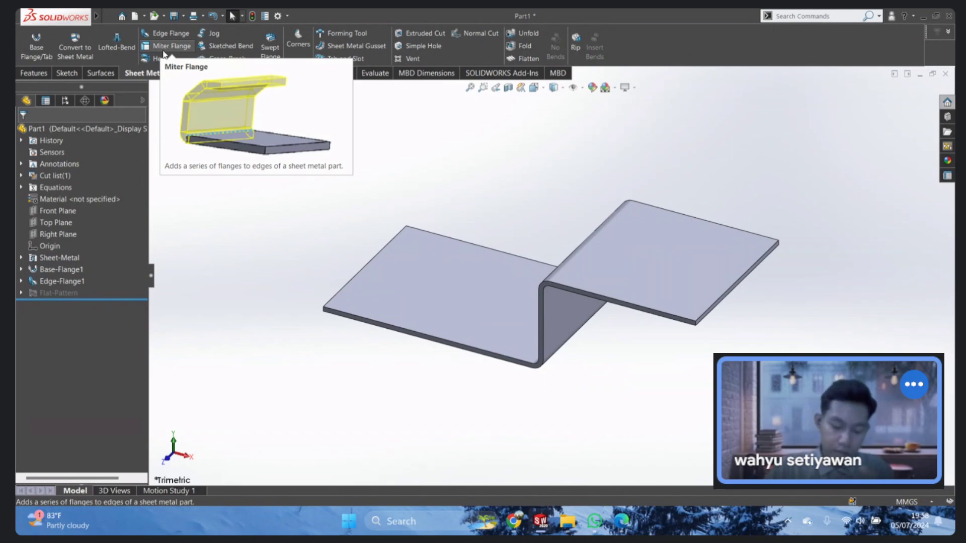
# Step: Start a miter flange and zoom in on the lower flange's end
pyautogui.click(169, 46)
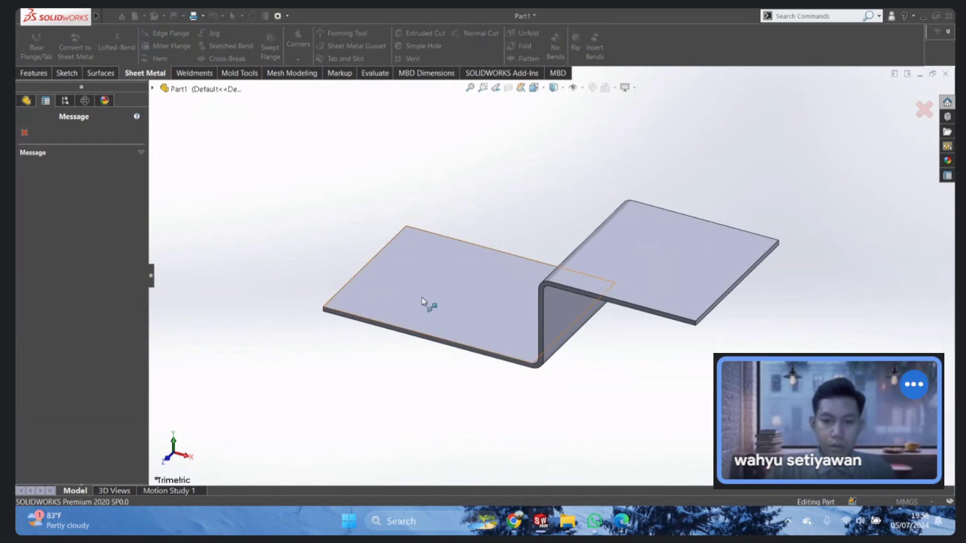
pyautogui.moveTo(427, 301)
pyautogui.mouseDown(button='middle')
pyautogui.moveTo(485, 288)
pyautogui.moveTo(447, 283)
pyautogui.moveTo(451, 300)
pyautogui.moveTo(506, 317)
pyautogui.moveTo(441, 346)
pyautogui.mouseUp(button='middle')
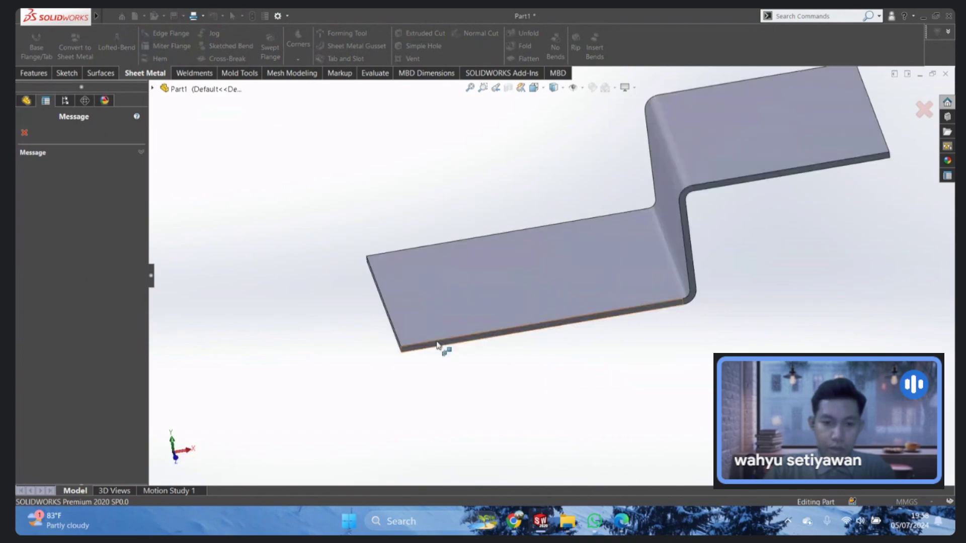
pyautogui.scroll(-5, 470, 304)
pyautogui.moveTo(470, 304); pyautogui.dragTo(500, 289, button='middle')
pyautogui.scroll(-3, 501, 304)
pyautogui.scroll(-3, 452, 352)
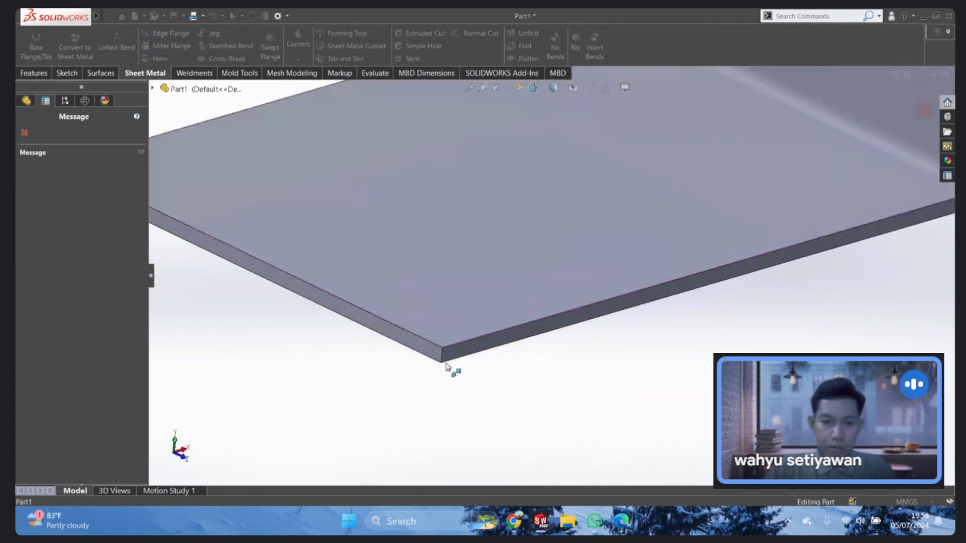
# Step: Open Sketch9 on the lower flange's end face and view it from the Left
pyautogui.click(429, 353)
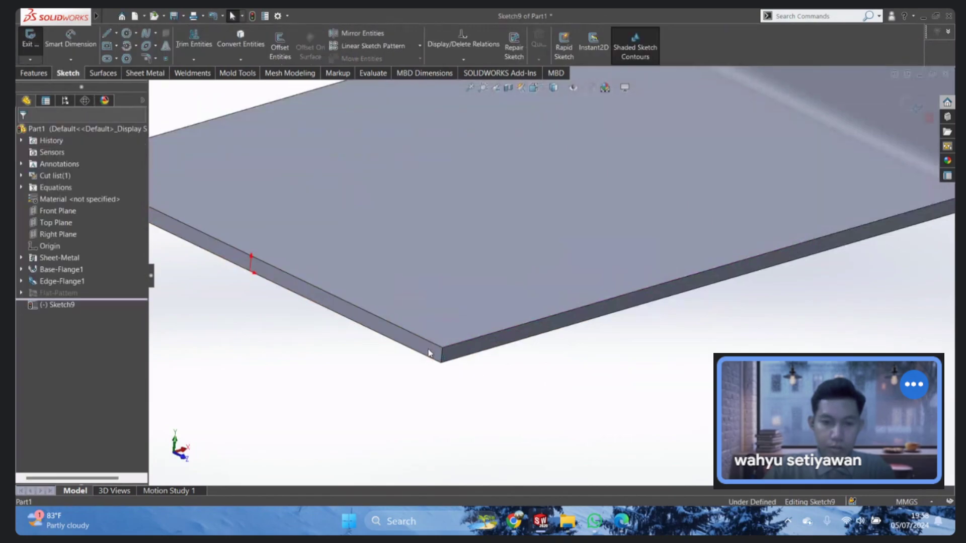
pyautogui.scroll(3, 565, 260)
pyautogui.scroll(3, 571, 250)
pyautogui.scroll(2, 613, 195)
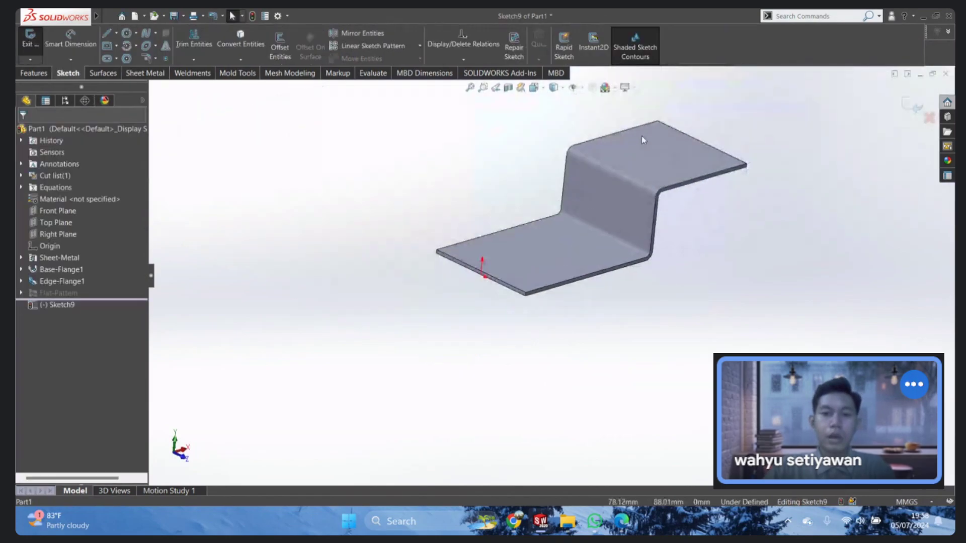
pyautogui.scroll(-2, 642, 141)
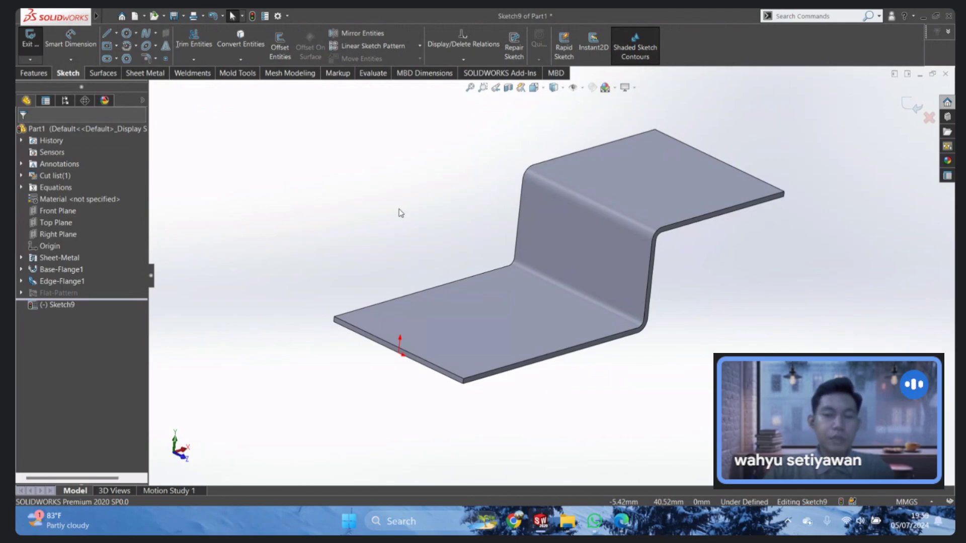
pyautogui.press('space')
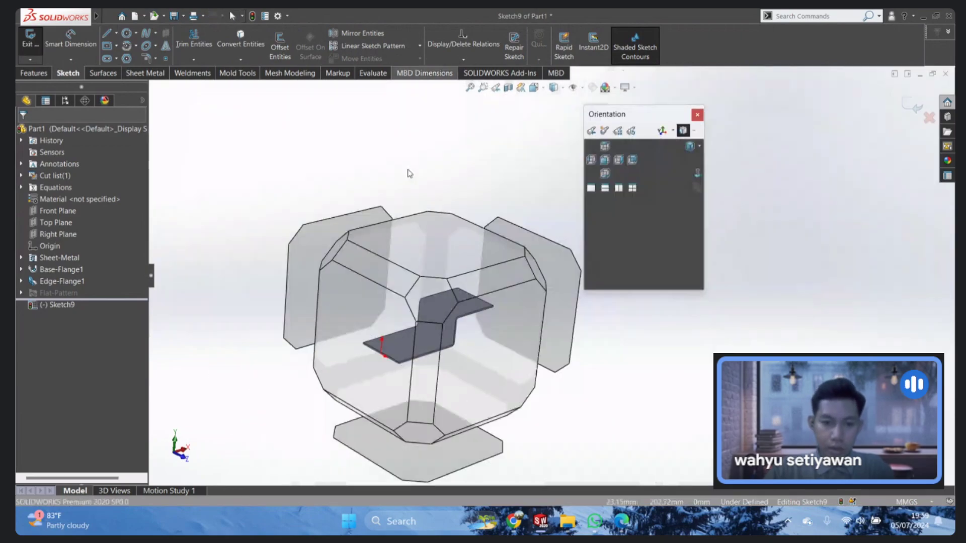
pyautogui.click(340, 319)
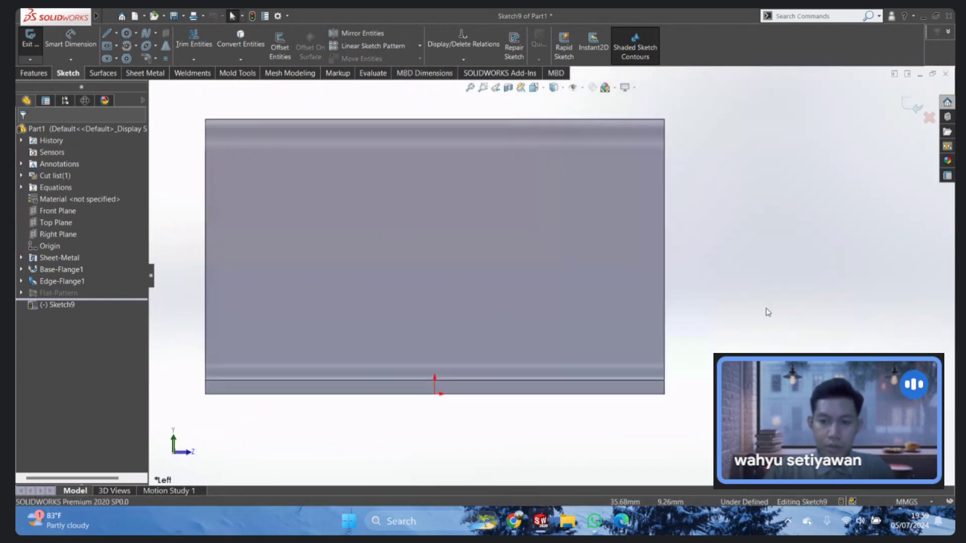
# Step: Draw a slanted line from the flange corner, then a vertical line downward
pyautogui.moveTo(779, 299); pyautogui.dragTo(724, 302, button='right')
pyautogui.scroll(3, 647, 349)
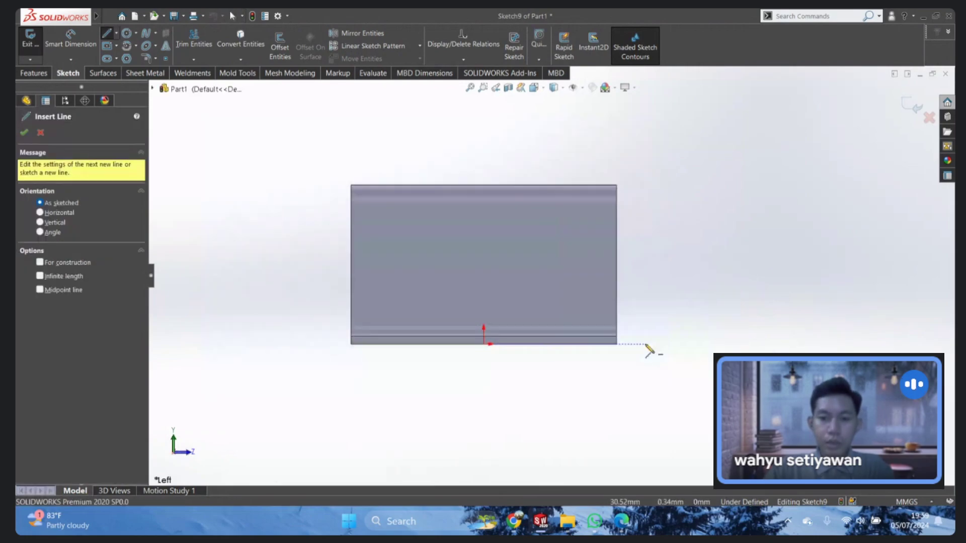
pyautogui.scroll(-3, 598, 340)
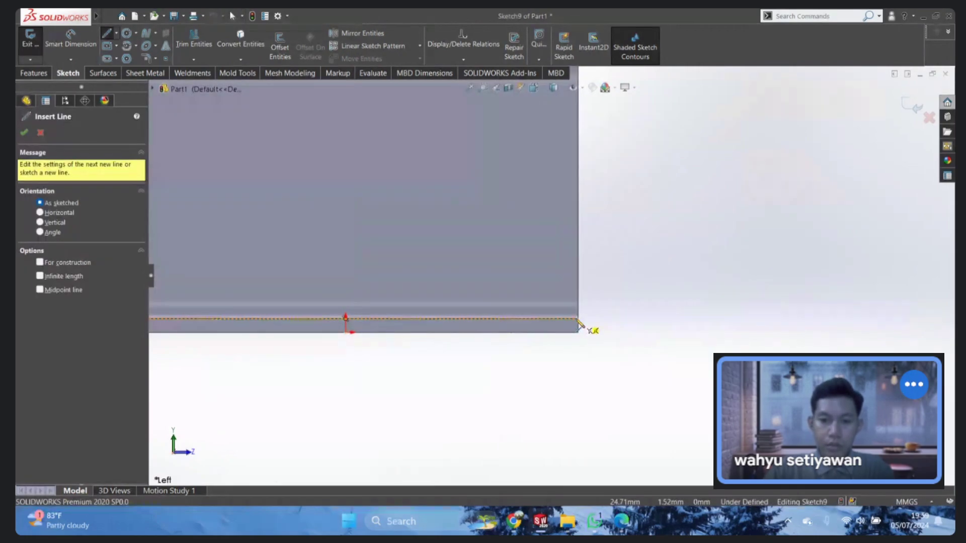
pyautogui.click(578, 322)
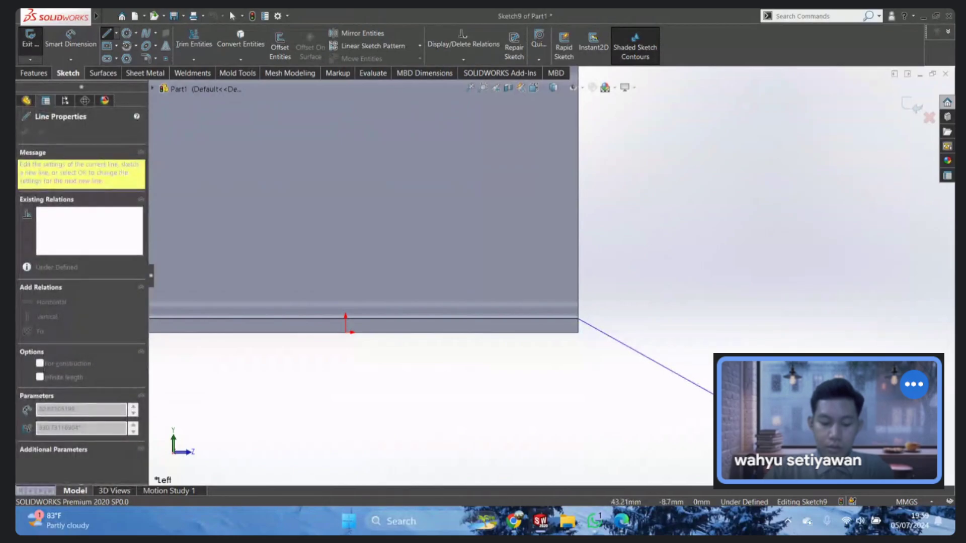
pyautogui.scroll(2, 712, 388)
pyautogui.scroll(-2, 779, 433)
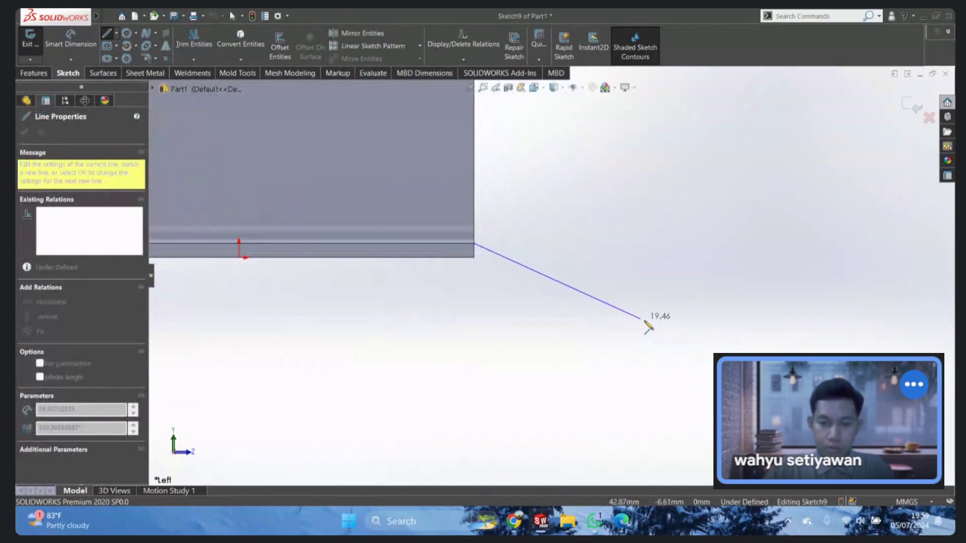
pyautogui.click(658, 327)
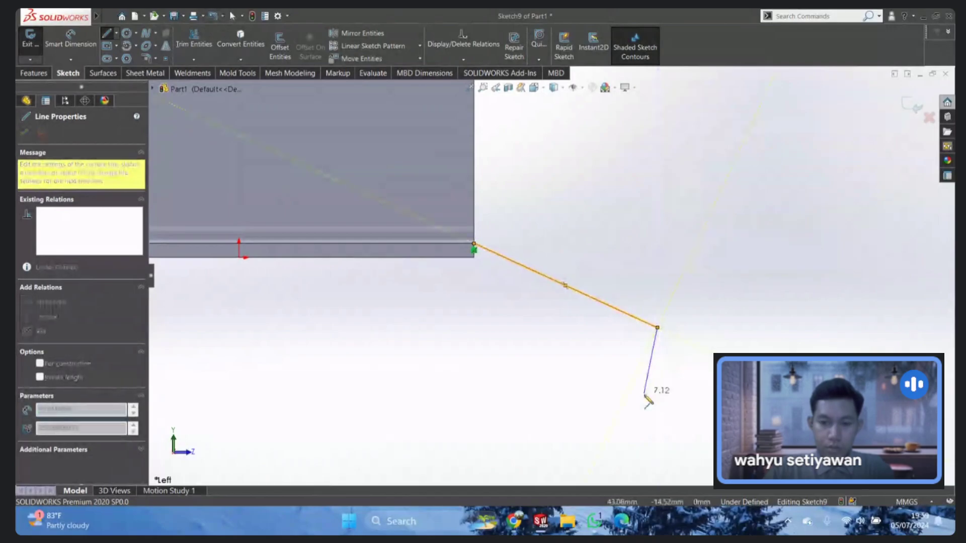
pyautogui.click(657, 419)
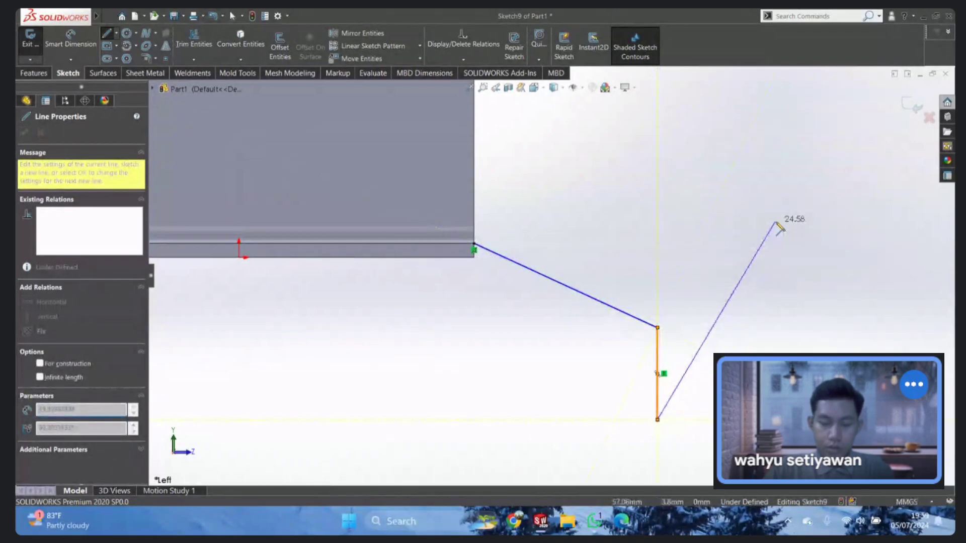
pyautogui.rightClick(781, 223)
pyautogui.click(800, 243)
# Step: Check the sketch in isometric view, then return to the Left view
pyautogui.scroll(2, 620, 299)
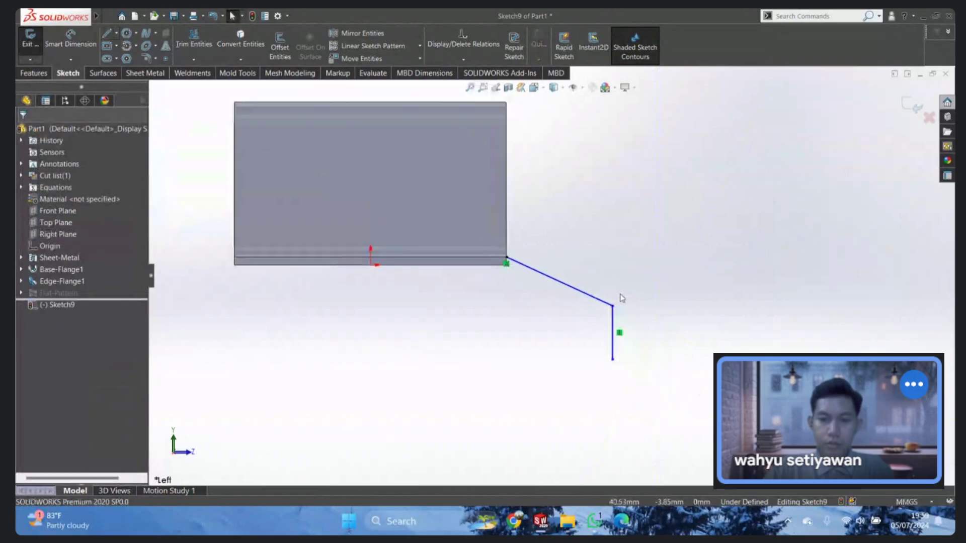
pyautogui.scroll(1, 593, 282)
pyautogui.hotkey('ctrl', '7')
pyautogui.press('space')
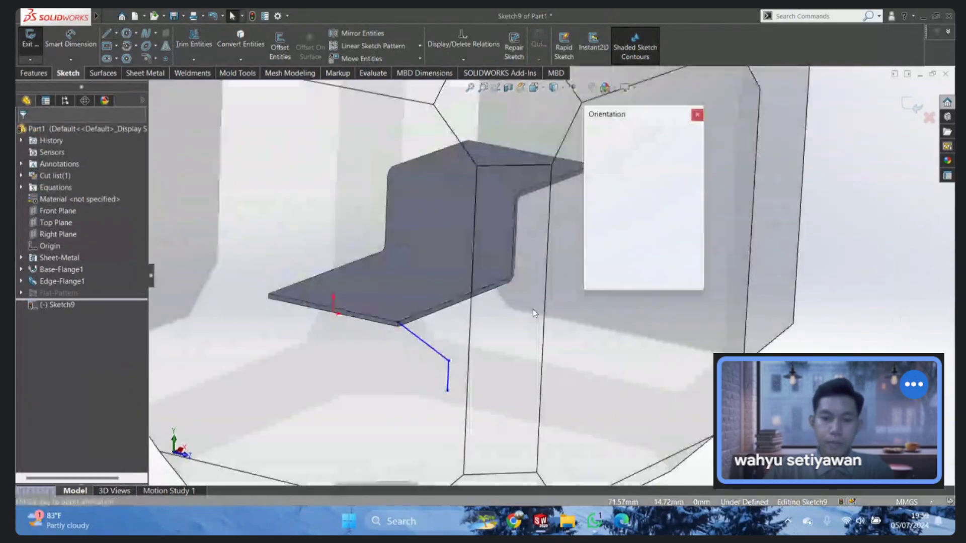
pyautogui.hotkey('ctrl', '3')
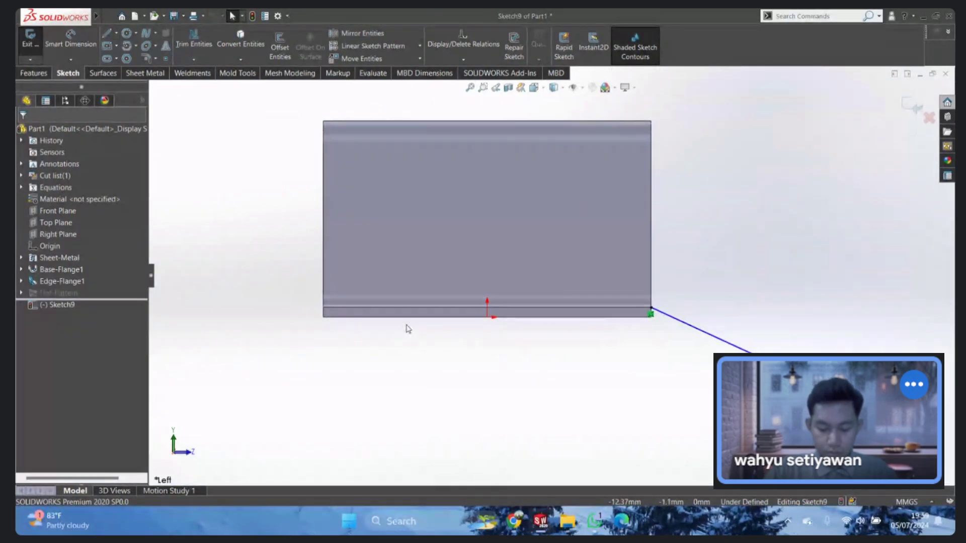
pyautogui.scroll(-2, 764, 334)
# Step: Dimension Sketch9: slanted line 10 mm high and 20 mm across, vertical line 10 mm
pyautogui.moveTo(695, 309); pyautogui.dragTo(696, 281, button='right')
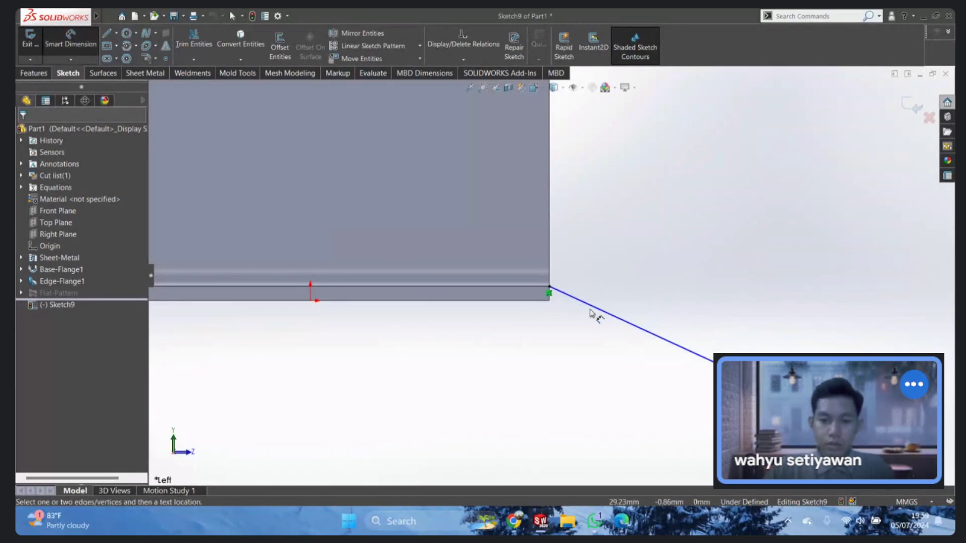
pyautogui.click(604, 317)
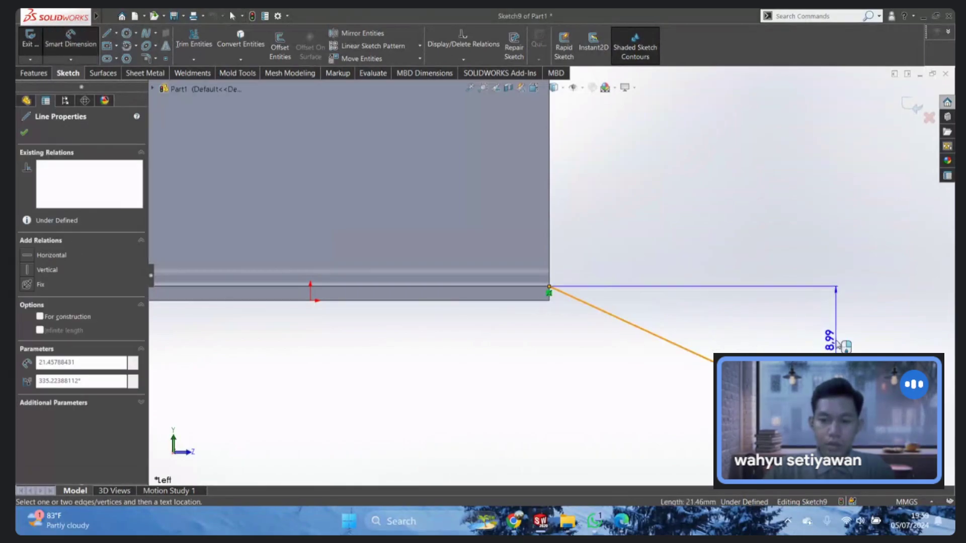
pyautogui.click(833, 338)
pyautogui.press('Return')
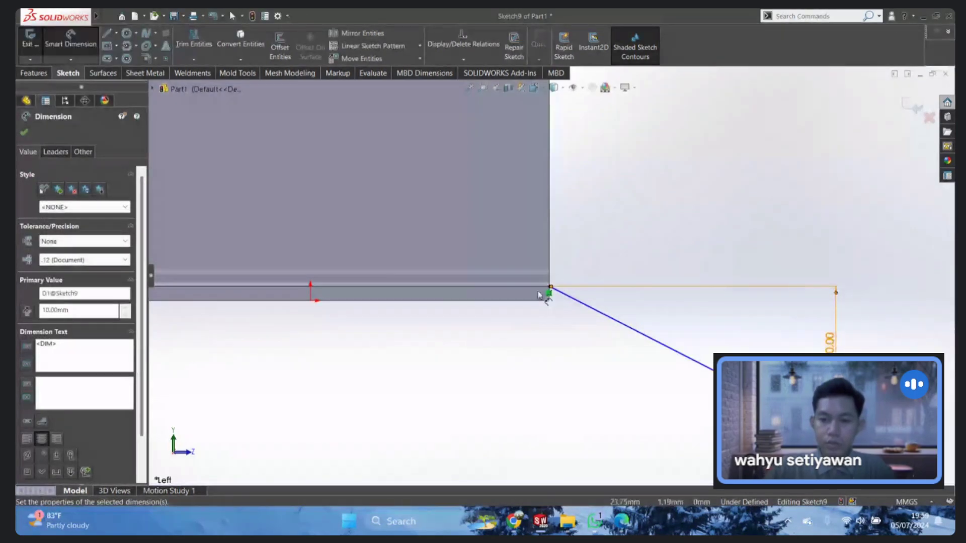
pyautogui.click(600, 313)
pyautogui.press('z')
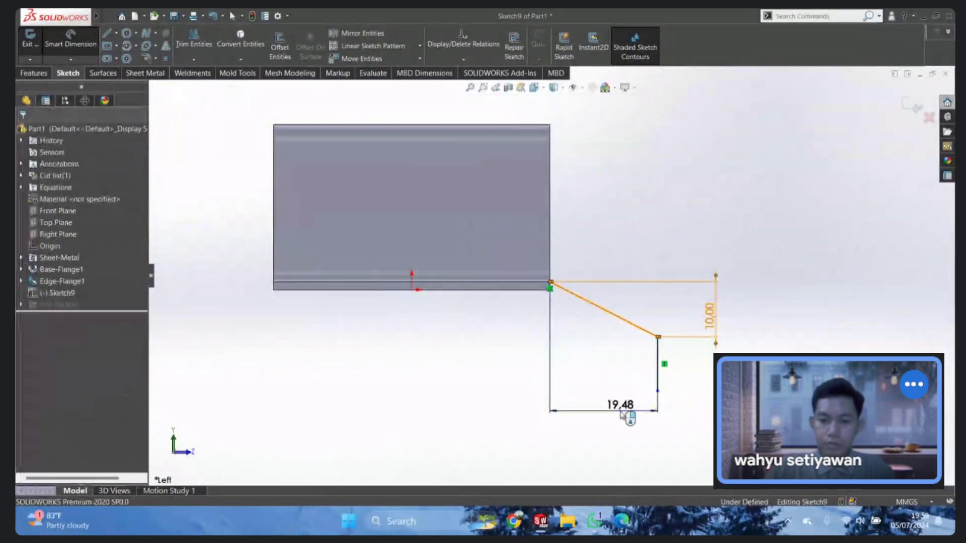
pyautogui.click(624, 410)
pyautogui.write('20')
pyautogui.press('Return')
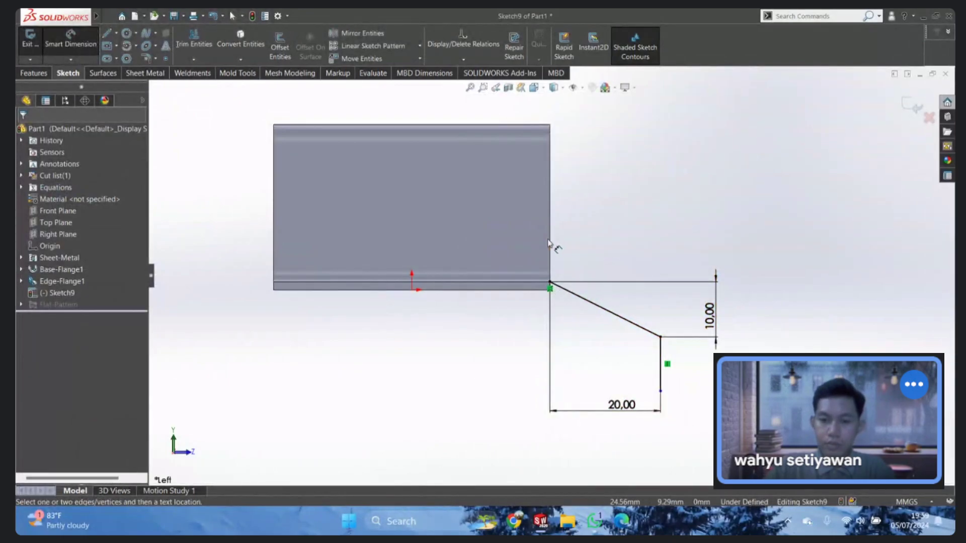
pyautogui.click(661, 372)
pyautogui.click(735, 363)
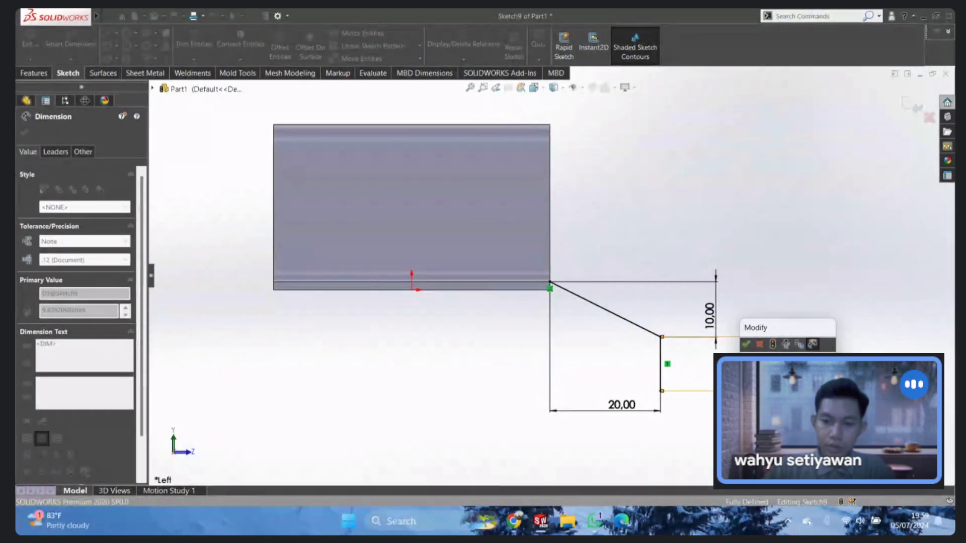
pyautogui.press('Return')
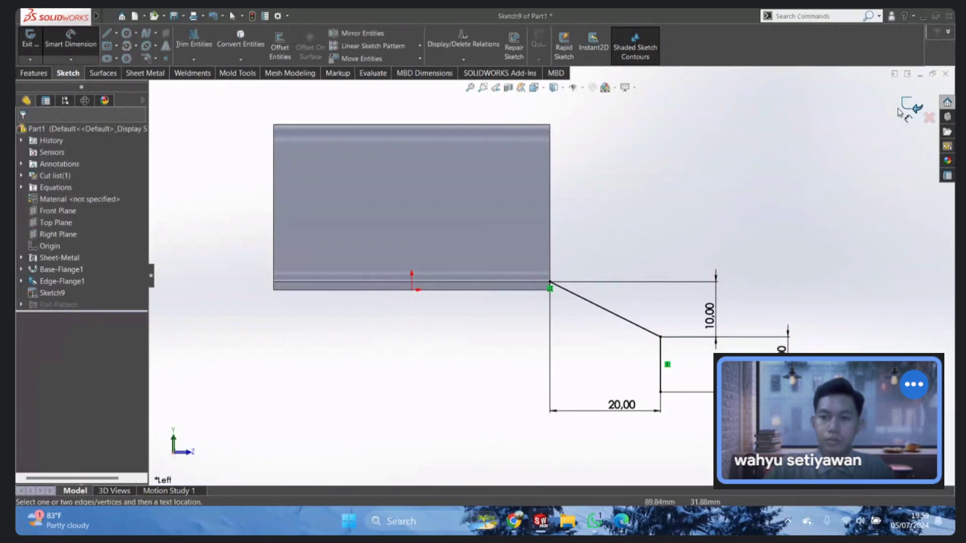
# Step: Start a miter flange from Sketch9 and inspect its preview in 3D
pyautogui.press('m')
pyautogui.moveTo(659, 258)
pyautogui.mouseDown(button='middle')
pyautogui.moveTo(534, 325)
pyautogui.moveTo(419, 351)
pyautogui.mouseUp(button='middle')
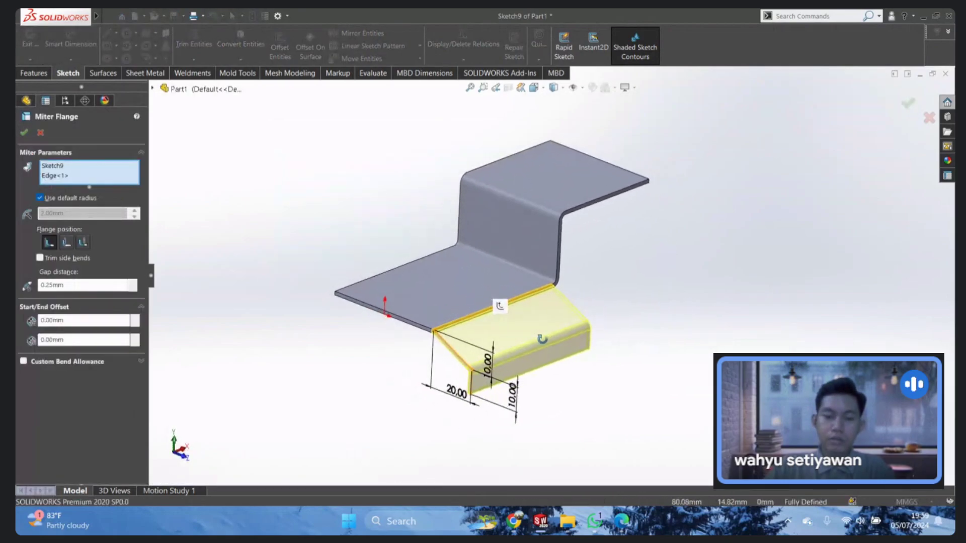
pyautogui.scroll(-2, 419, 351)
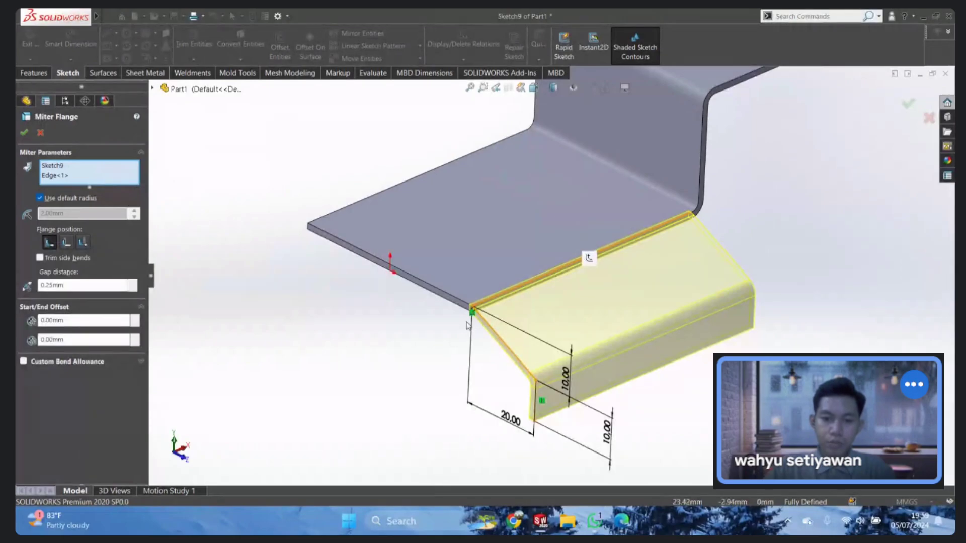
pyautogui.scroll(-1, 481, 312)
pyautogui.scroll(-1, 481, 309)
pyautogui.scroll(-1, 483, 306)
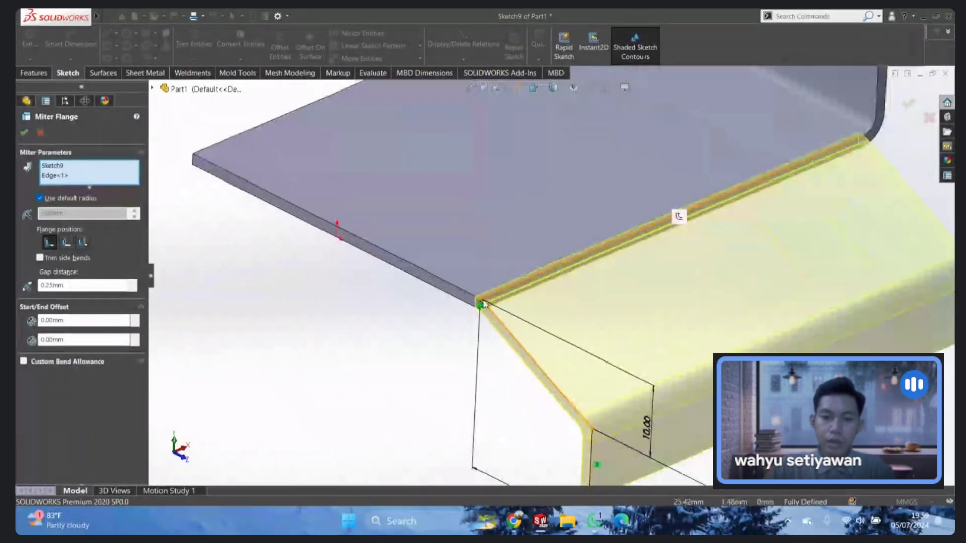
pyautogui.scroll(-1, 485, 304)
pyautogui.scroll(1, 484, 304)
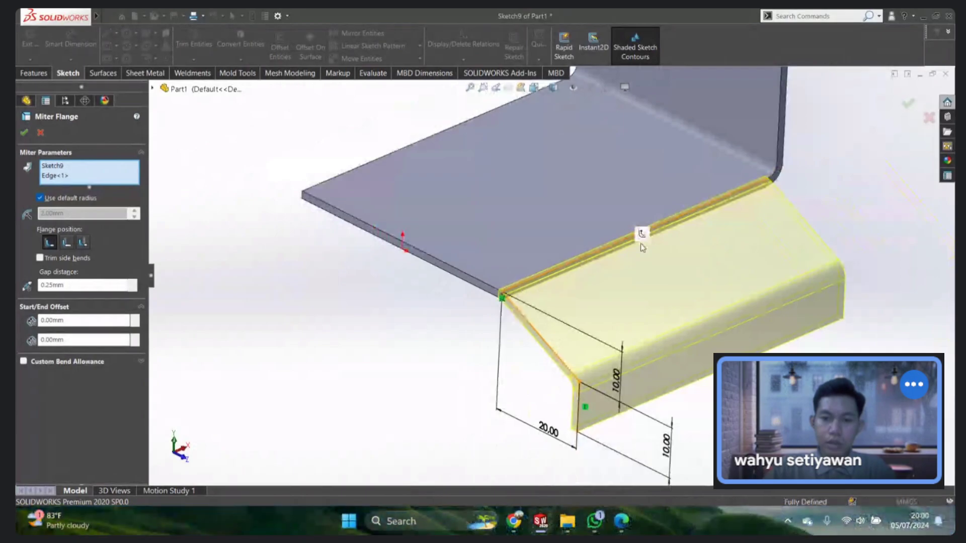
pyautogui.scroll(-1, 747, 210)
pyautogui.scroll(3, 453, 302)
pyautogui.scroll(2, 499, 131)
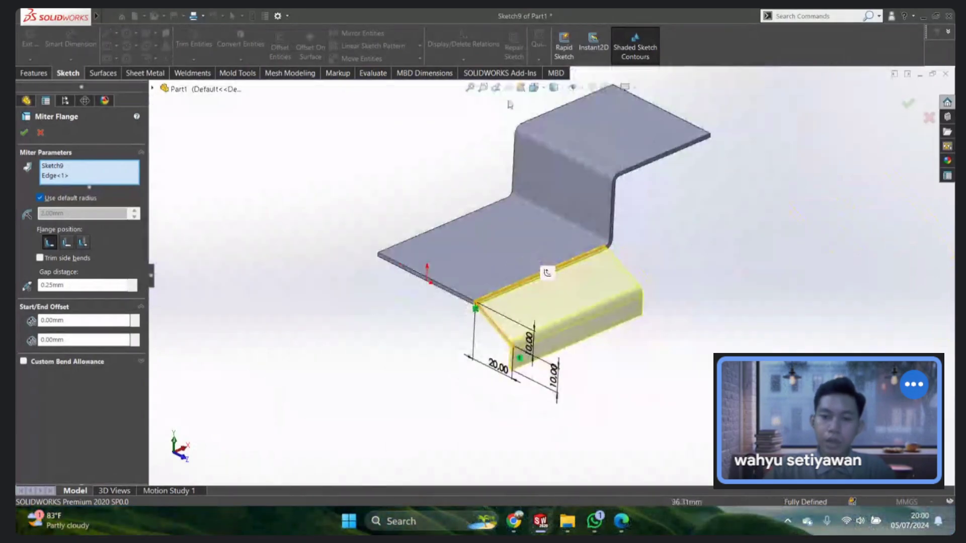
pyautogui.scroll(-1, 521, 114)
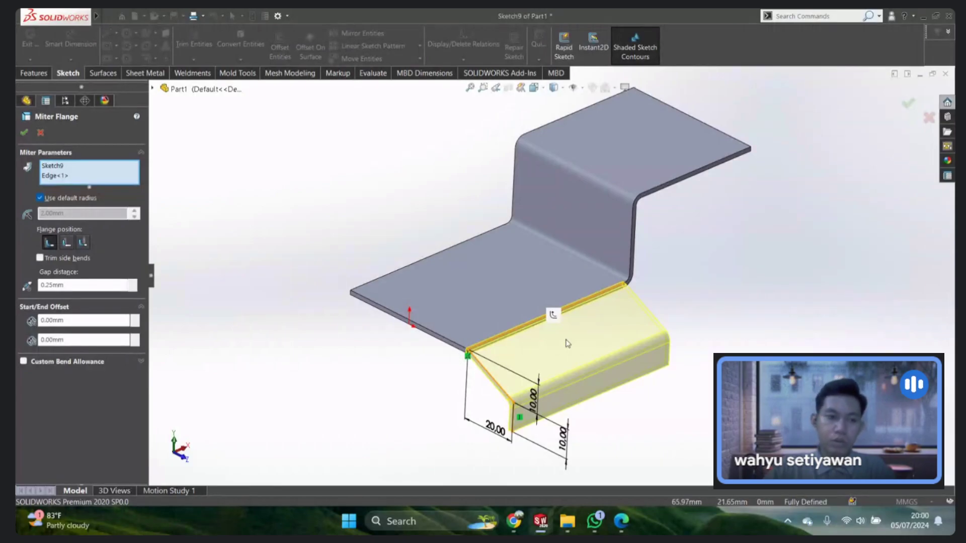
pyautogui.scroll(-1, 526, 342)
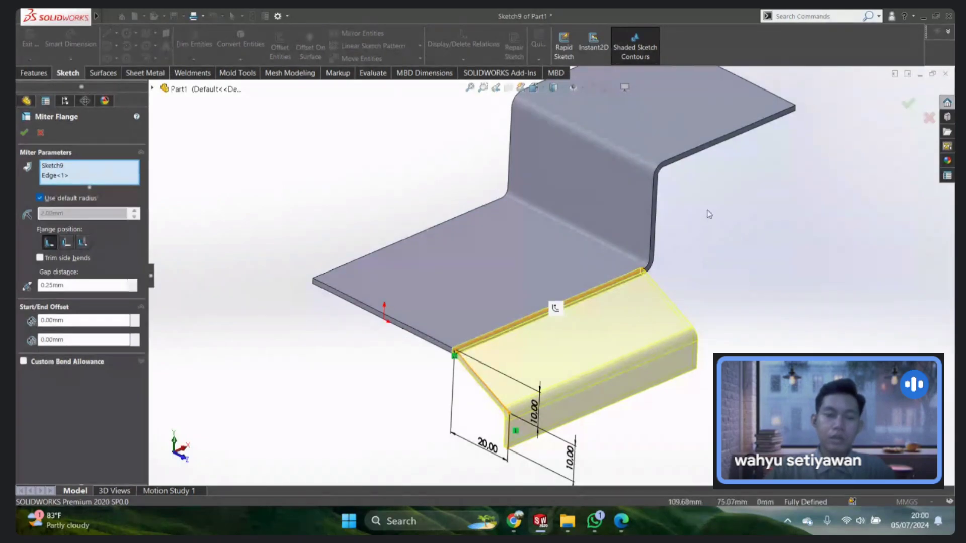
pyautogui.scroll(-2, 693, 241)
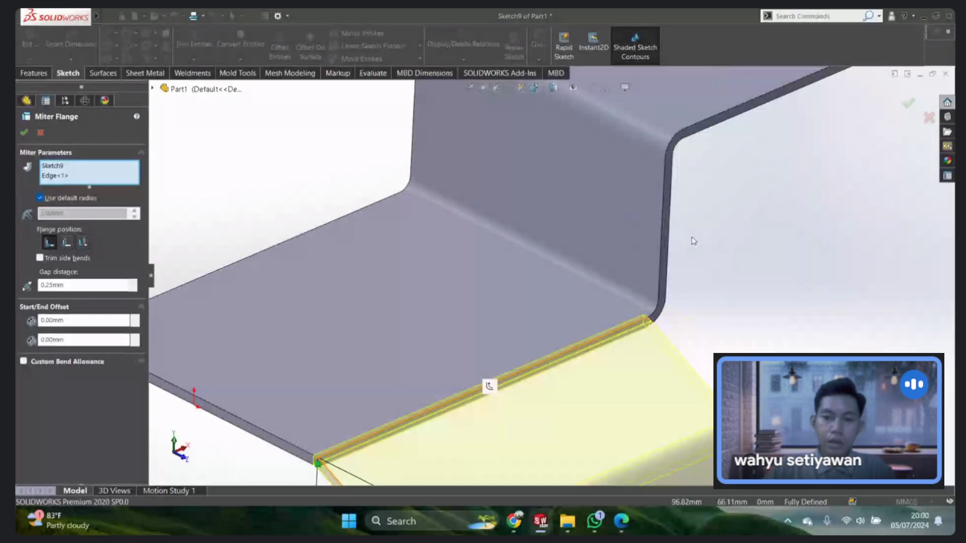
# Step: Extend the miter flange onto the vertical jog edge and the top plate edge
pyautogui.click(663, 239)
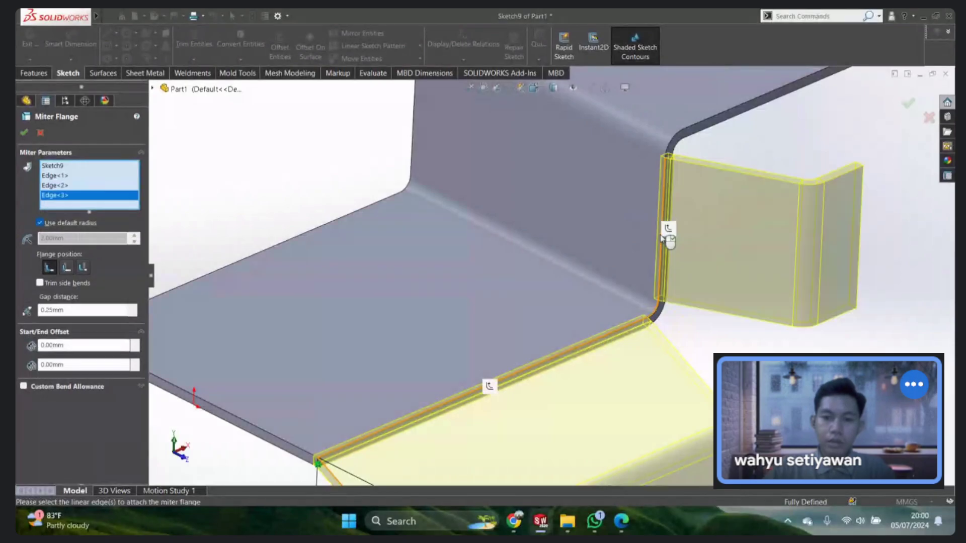
pyautogui.scroll(3, 539, 282)
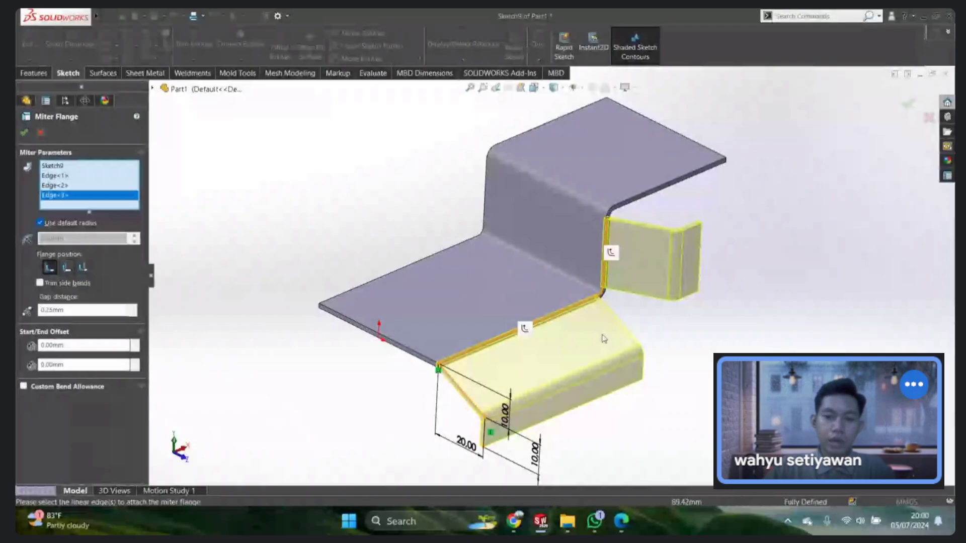
pyautogui.scroll(-2, 655, 246)
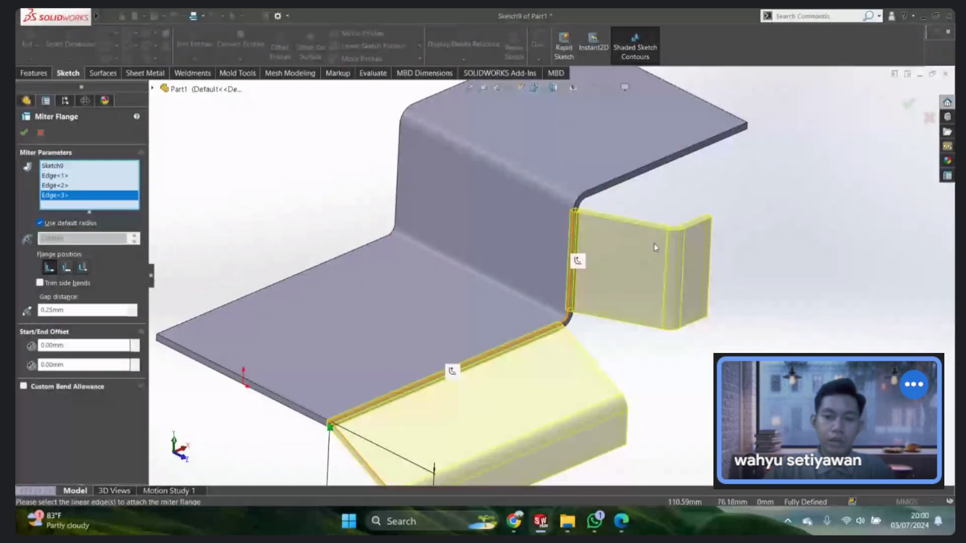
pyautogui.click(689, 152)
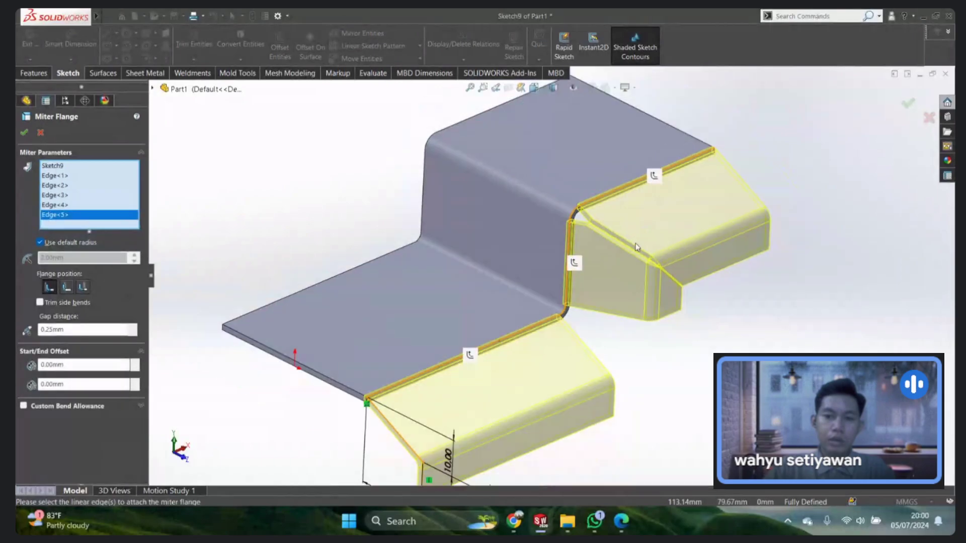
# Step: Remove the top plate and vertical jog edges, leaving the flange along the lower edge
pyautogui.moveTo(652, 292)
pyautogui.keyDown('ctrl'); pyautogui.mouseDown(button='middle')
pyautogui.moveTo(602, 286)
pyautogui.moveTo(510, 163)
pyautogui.mouseUp(button='middle'); pyautogui.keyUp('ctrl')
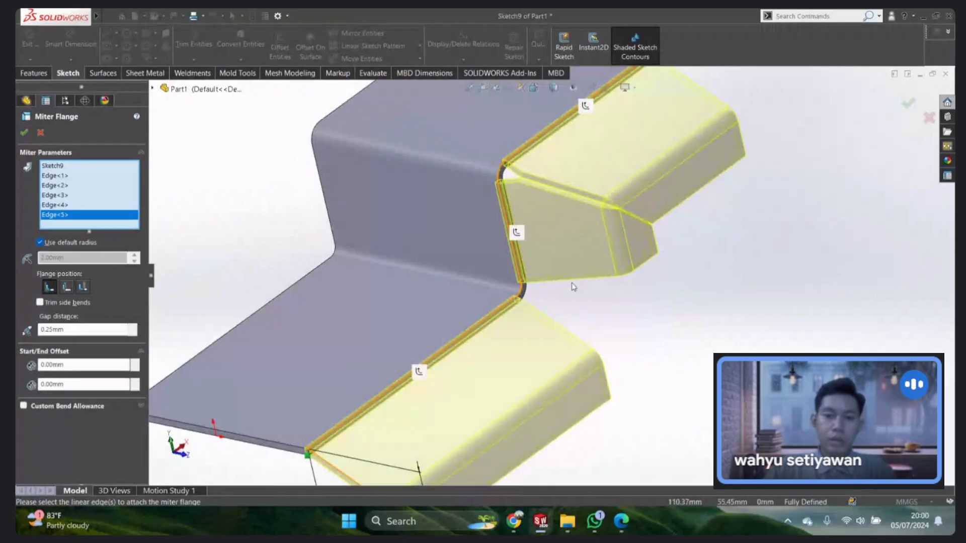
pyautogui.moveTo(573, 286)
pyautogui.mouseDown(button='middle')
pyautogui.moveTo(570, 326)
pyautogui.moveTo(573, 251)
pyautogui.moveTo(582, 347)
pyautogui.moveTo(477, 224)
pyautogui.moveTo(567, 244)
pyautogui.mouseUp(button='middle')
pyautogui.scroll(5, 582, 346)
pyautogui.scroll(-5, 539, 231)
pyautogui.moveTo(507, 232); pyautogui.dragTo(549, 240, button='middle')
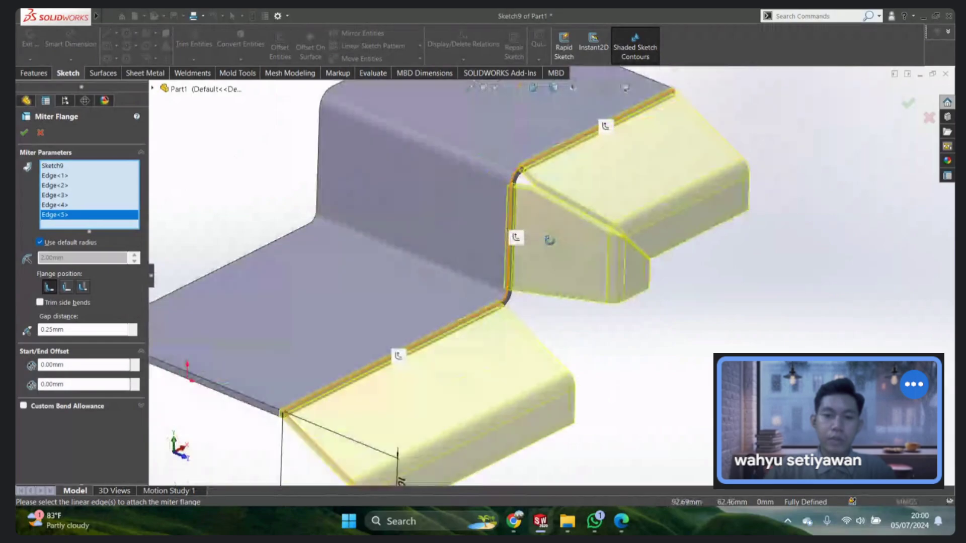
pyautogui.click(570, 152)
pyautogui.click(510, 200)
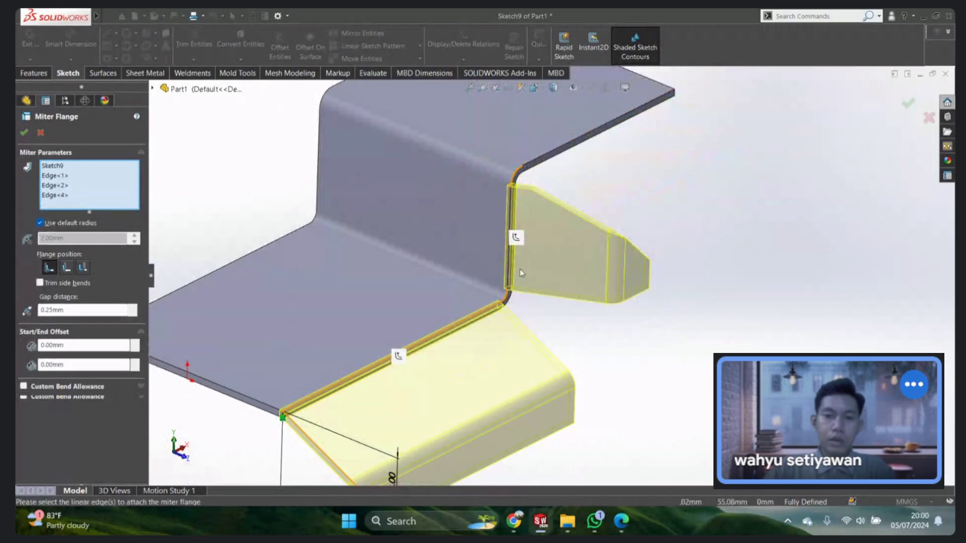
# Step: Adjust the Sketch9 miter flange edge selection, re-adding the vertical jog edge
pyautogui.click(512, 180)
pyautogui.scroll(3, 570, 283)
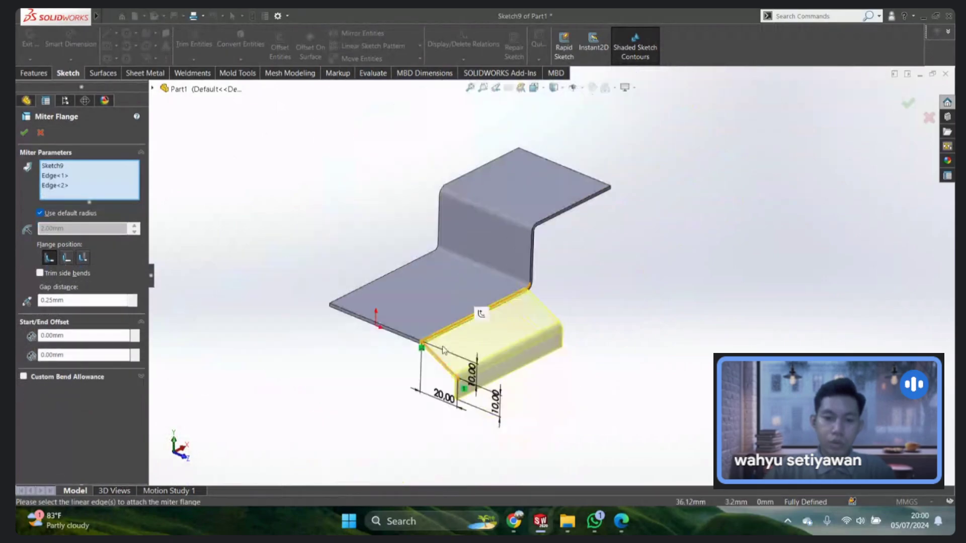
pyautogui.scroll(-3, 548, 287)
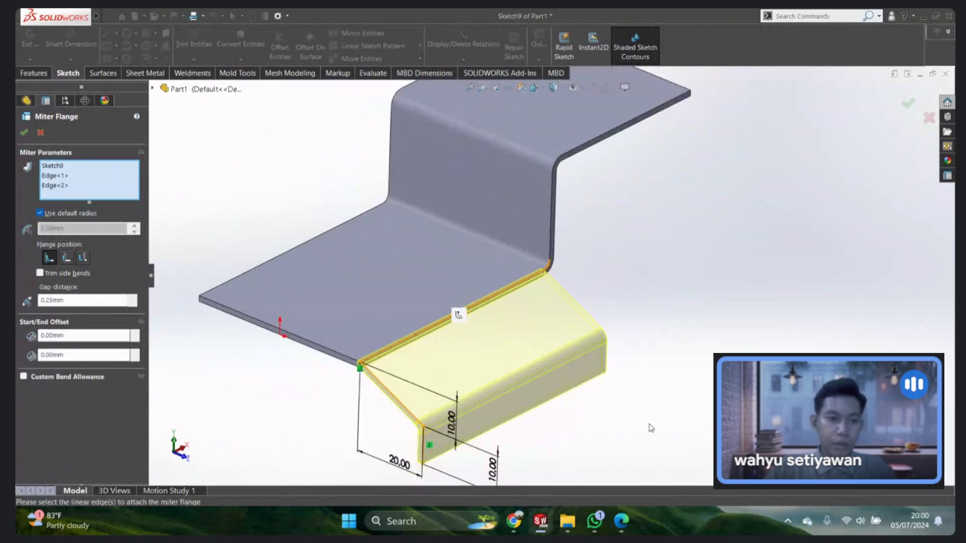
pyautogui.scroll(-2, 354, 358)
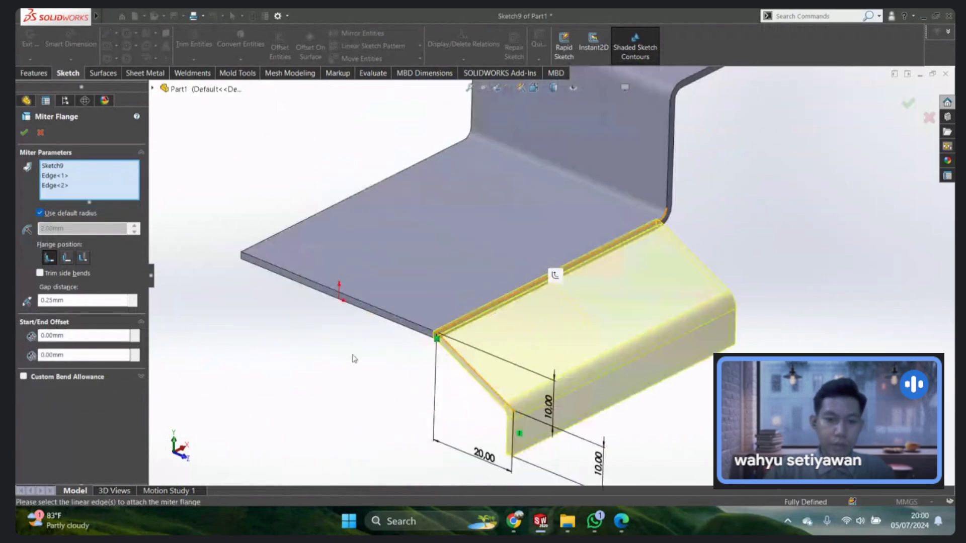
pyautogui.click(67, 260)
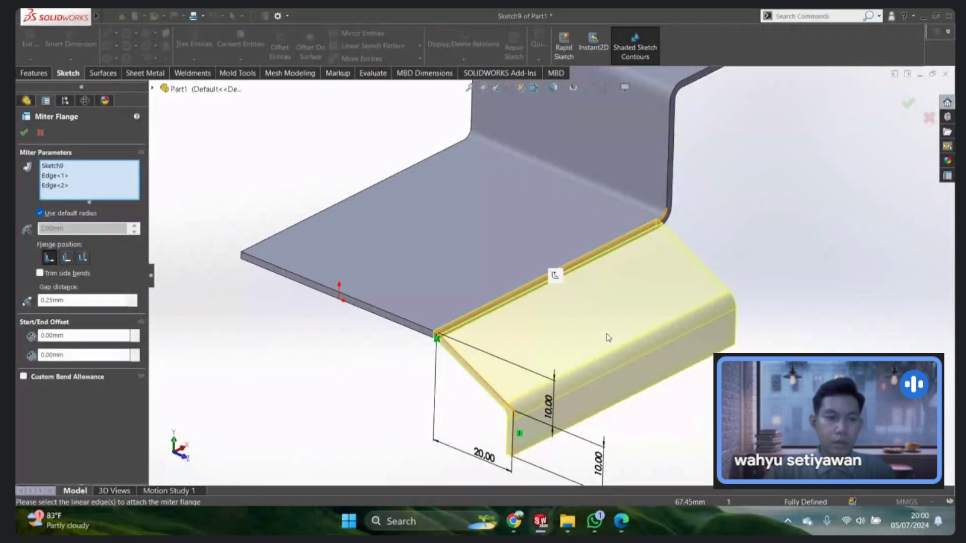
pyautogui.scroll(1, 606, 327)
pyautogui.scroll(-3, 604, 312)
pyautogui.scroll(4, 598, 286)
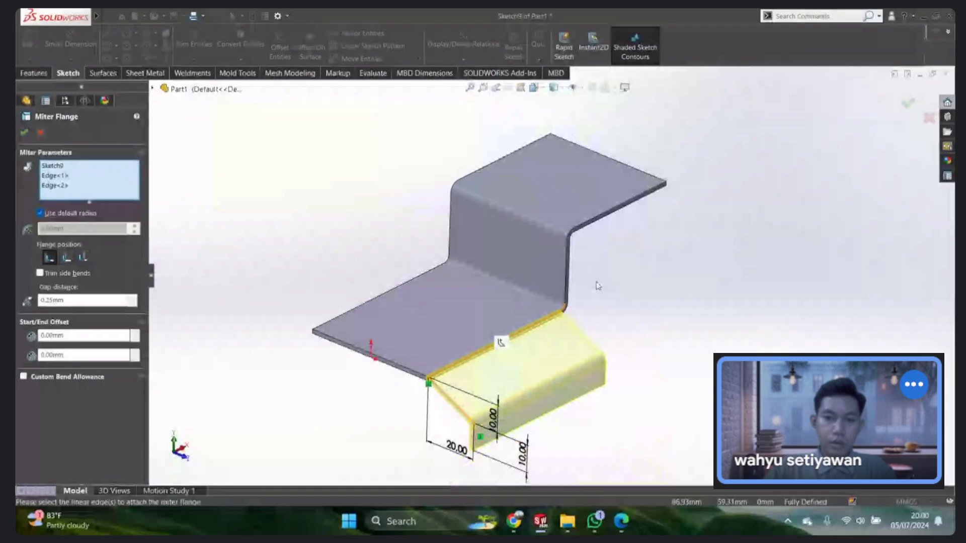
pyautogui.scroll(-5, 594, 287)
pyautogui.click(518, 289)
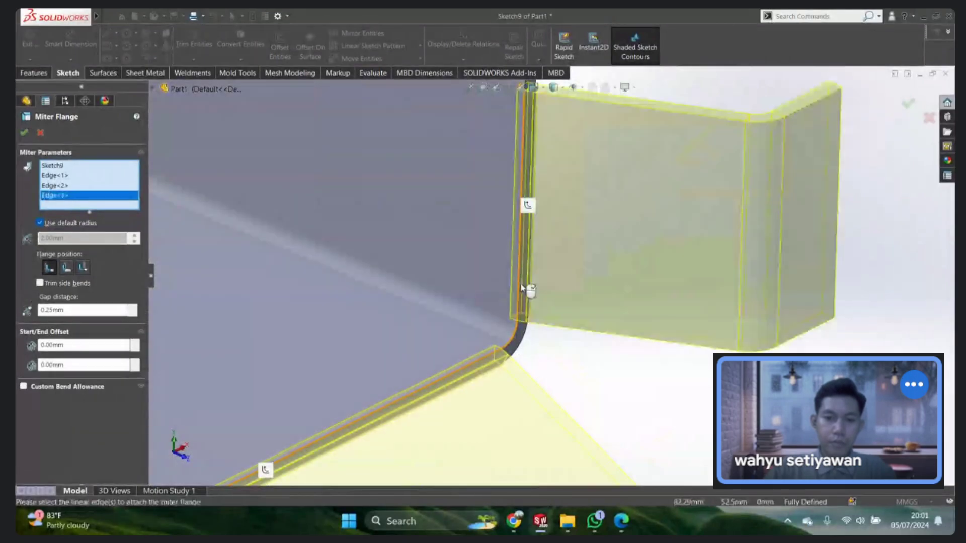
# Step: Around the inner corner, swap the upper jog edge for the vertical corner edge
pyautogui.scroll(2, 518, 289)
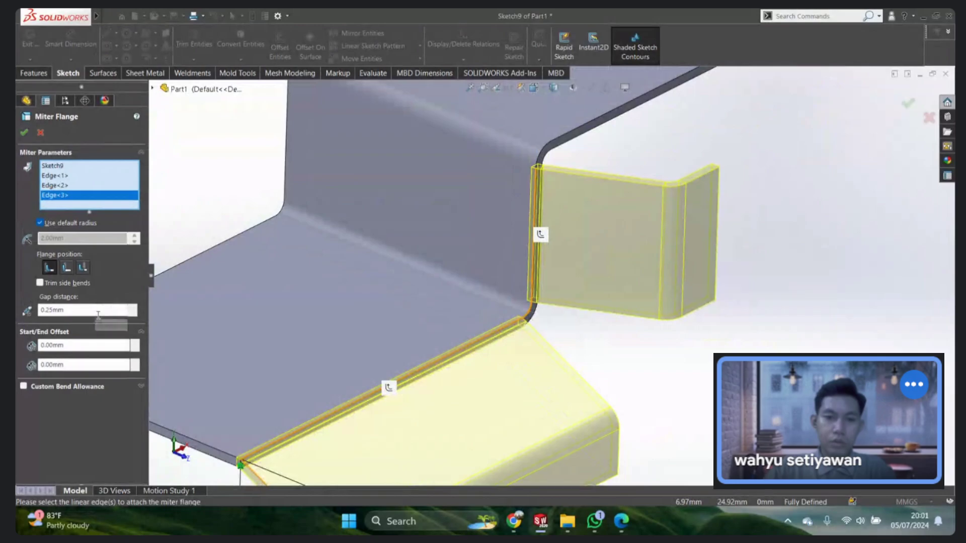
pyautogui.scroll(3, 403, 226)
pyautogui.moveTo(403, 226)
pyautogui.mouseDown(button='middle')
pyautogui.moveTo(416, 211)
pyautogui.moveTo(450, 217)
pyautogui.moveTo(473, 322)
pyautogui.mouseUp(button='middle')
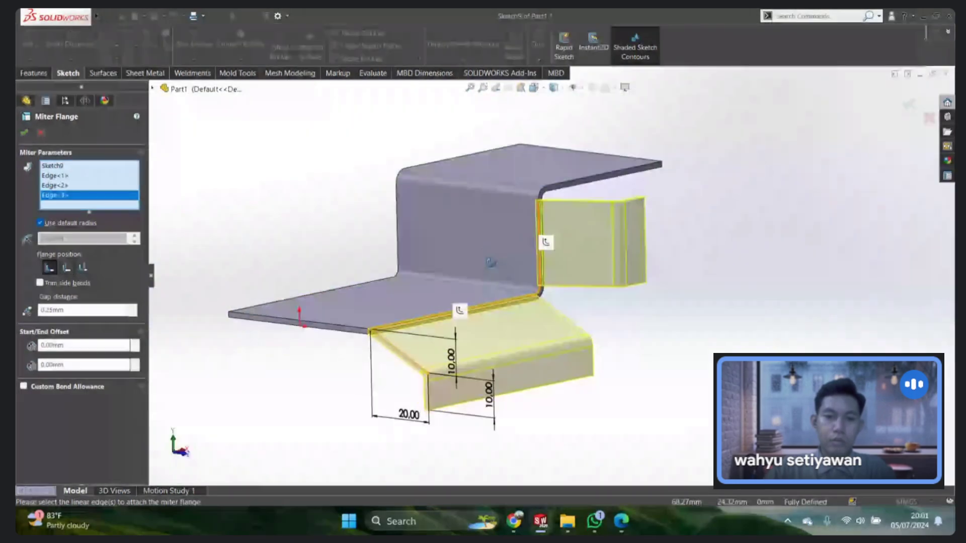
pyautogui.scroll(-2, 477, 326)
pyautogui.scroll(-3, 547, 256)
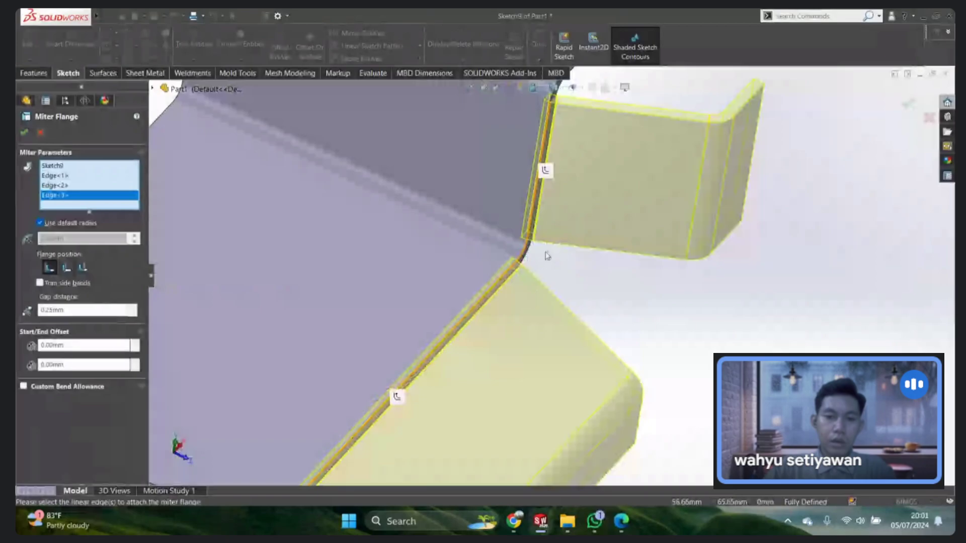
pyautogui.moveTo(548, 255); pyautogui.dragTo(587, 293, button='middle')
pyautogui.click(525, 251)
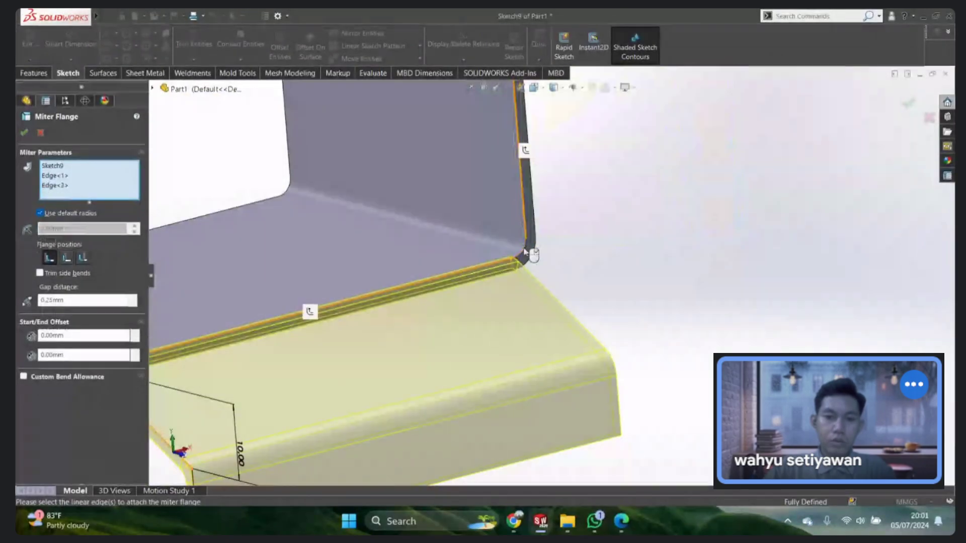
pyautogui.click(525, 252)
pyautogui.scroll(5, 524, 255)
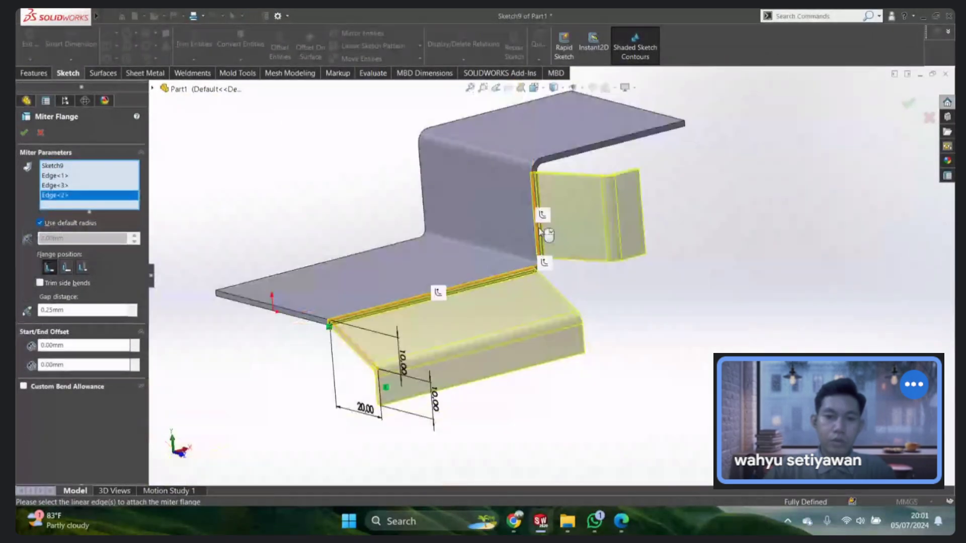
pyautogui.scroll(3, 551, 202)
pyautogui.scroll(-3, 550, 201)
pyautogui.scroll(-2, 598, 255)
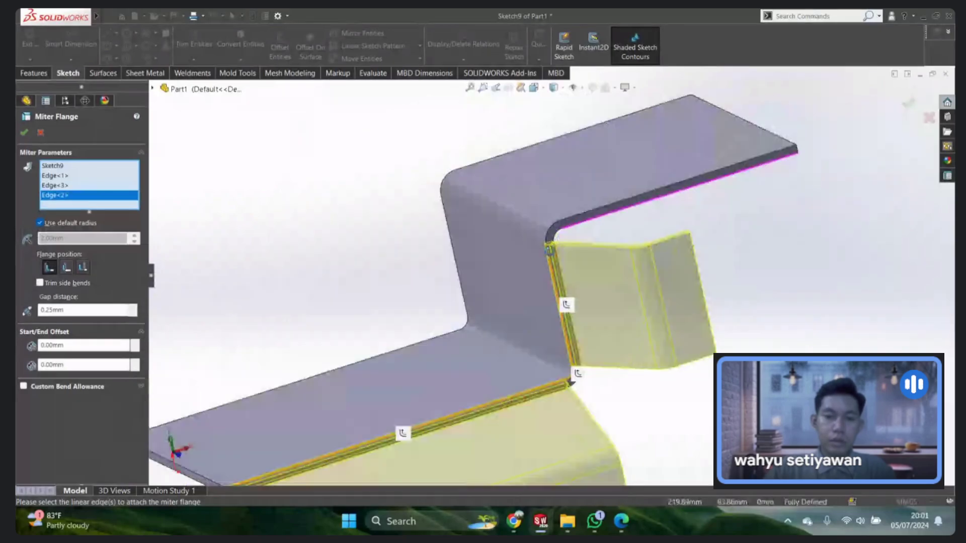
pyautogui.scroll(-2, 594, 277)
pyautogui.moveTo(595, 276)
pyautogui.mouseDown(button='middle')
pyautogui.moveTo(588, 217)
pyautogui.moveTo(592, 256)
pyautogui.moveTo(529, 312)
pyautogui.mouseUp(button='middle')
# Step: Extend onto the top plate edges and drop Edge<1>, leaving Edge<2> to Edge<5>
pyautogui.click(588, 212)
pyautogui.scroll(5, 593, 239)
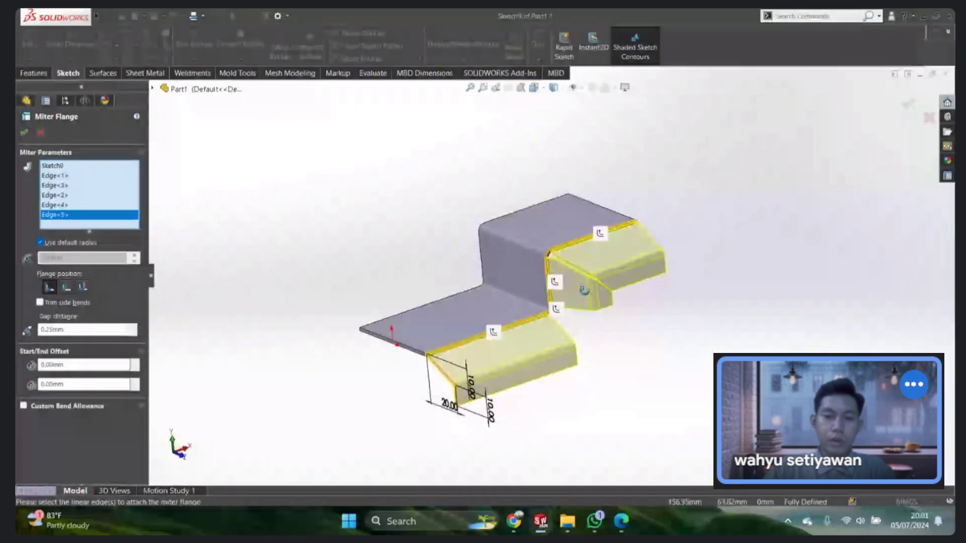
pyautogui.scroll(-5, 529, 311)
pyautogui.scroll(-3, 529, 312)
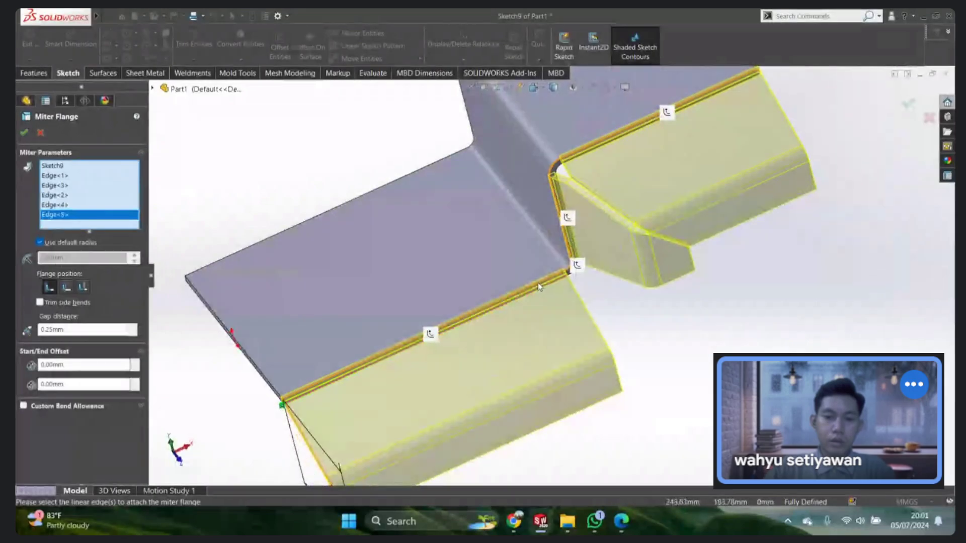
pyautogui.click(538, 287)
# Step: Add the lower front edge, Edge<1>, back to the miter flange
pyautogui.scroll(5, 554, 304)
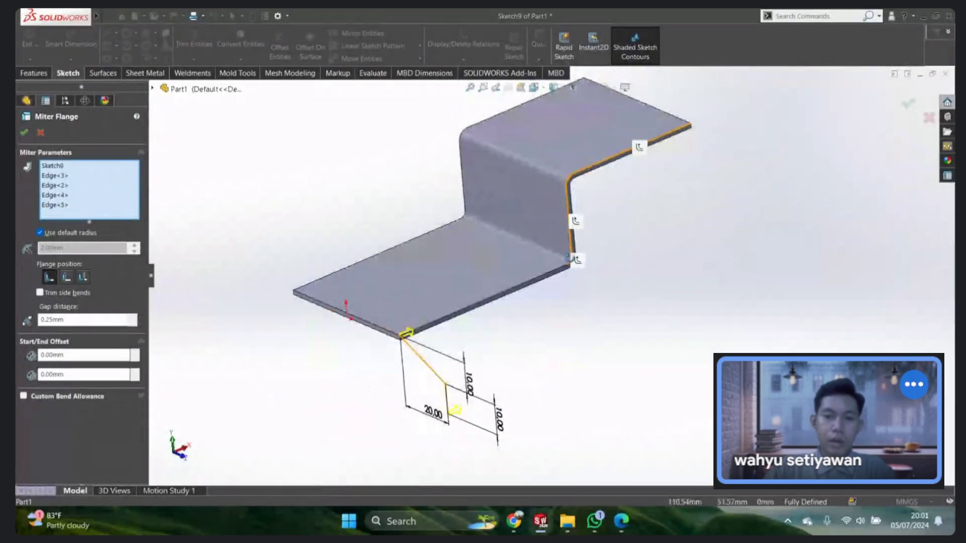
pyautogui.scroll(-3, 485, 344)
pyautogui.scroll(-3, 484, 344)
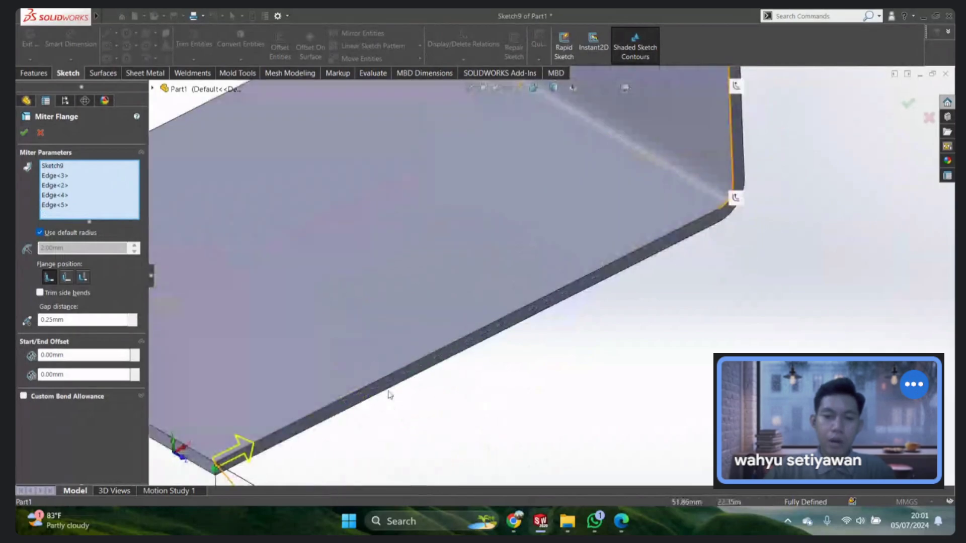
pyautogui.scroll(5, 390, 395)
pyautogui.scroll(-2, 530, 301)
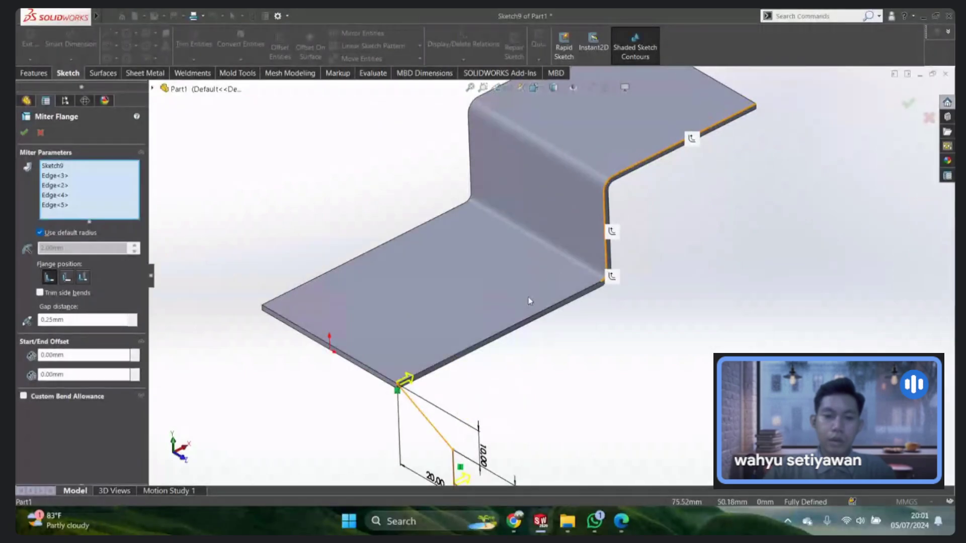
pyautogui.scroll(-2, 397, 382)
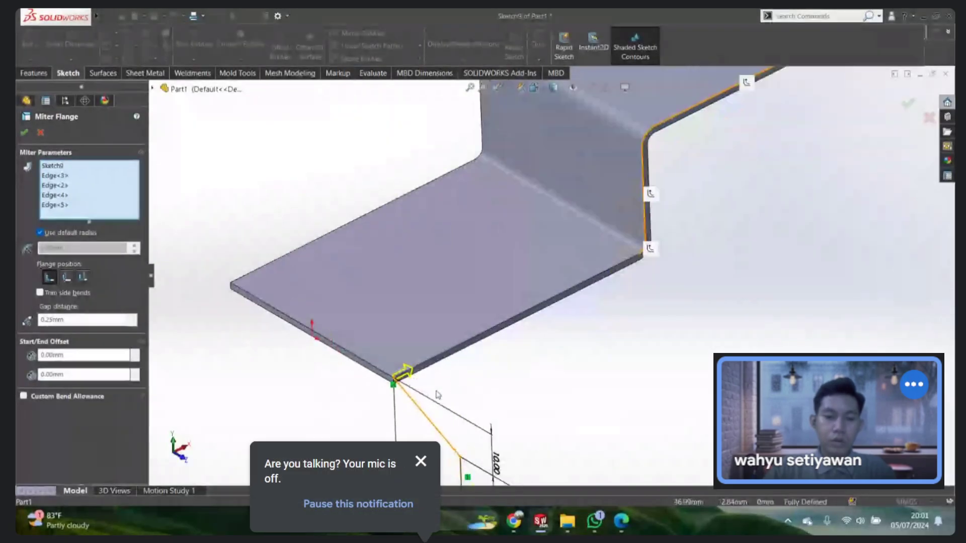
pyautogui.scroll(-3, 396, 381)
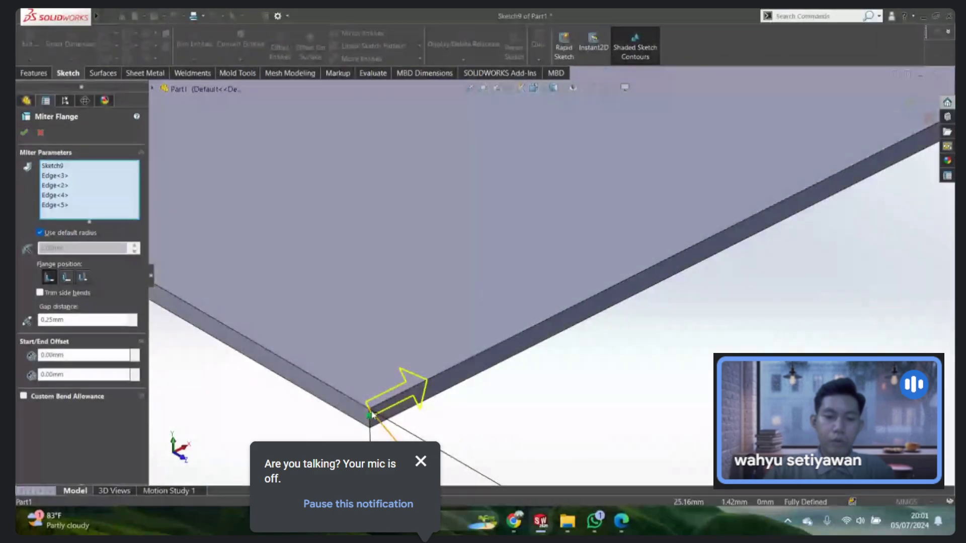
pyautogui.scroll(2, 398, 380)
pyautogui.scroll(2, 504, 285)
pyautogui.scroll(2, 504, 283)
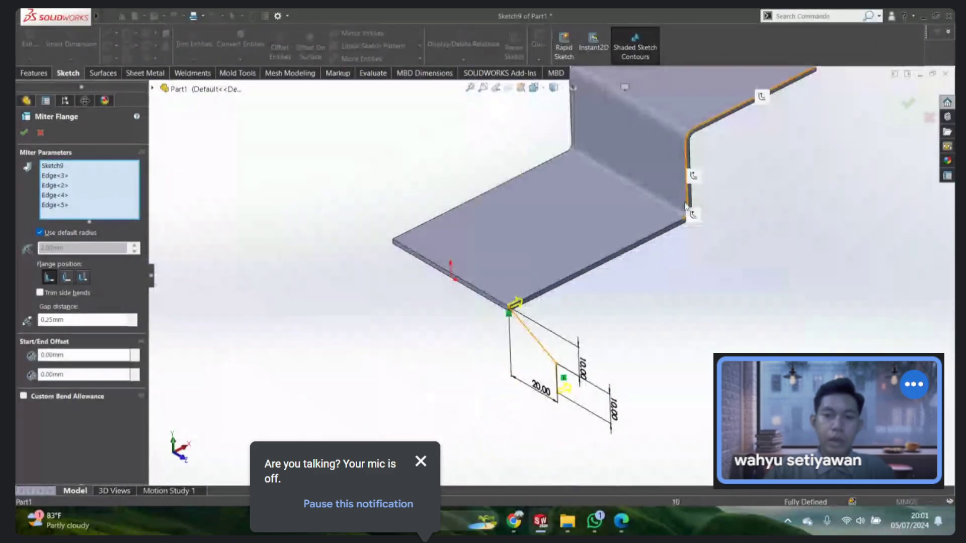
pyautogui.scroll(2, 554, 282)
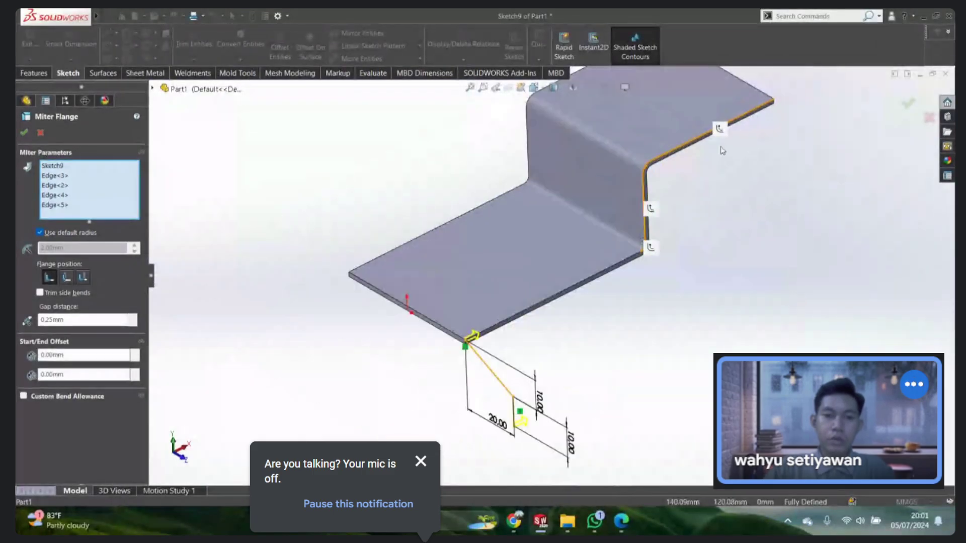
pyautogui.click(586, 284)
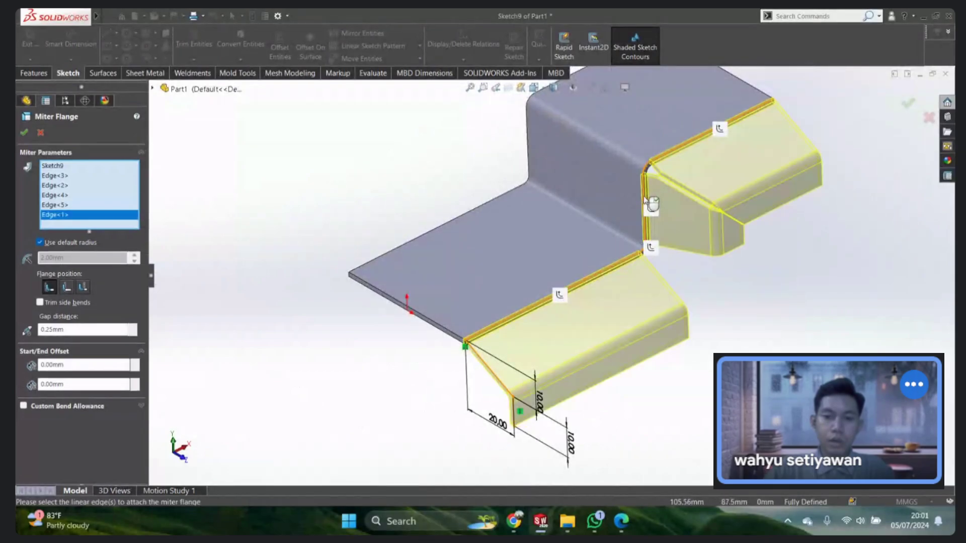
# Step: Deselect the upper edges Edge<3> and Edge<5>, then bring up the finish menu
pyautogui.click(645, 200)
pyautogui.keyDown('ctrl'); pyautogui.moveTo(674, 197); pyautogui.dragTo(608, 232, button='middle'); pyautogui.keyUp('ctrl')
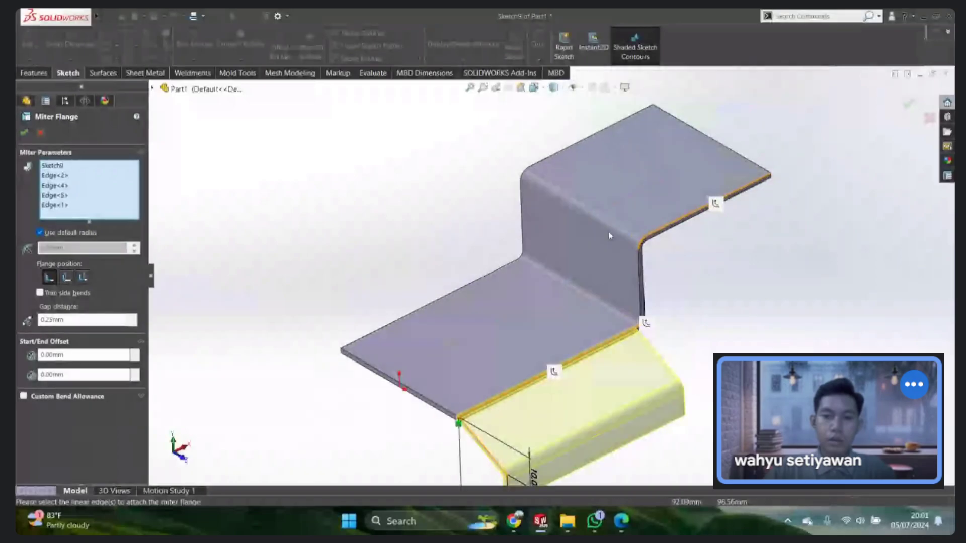
pyautogui.click(693, 216)
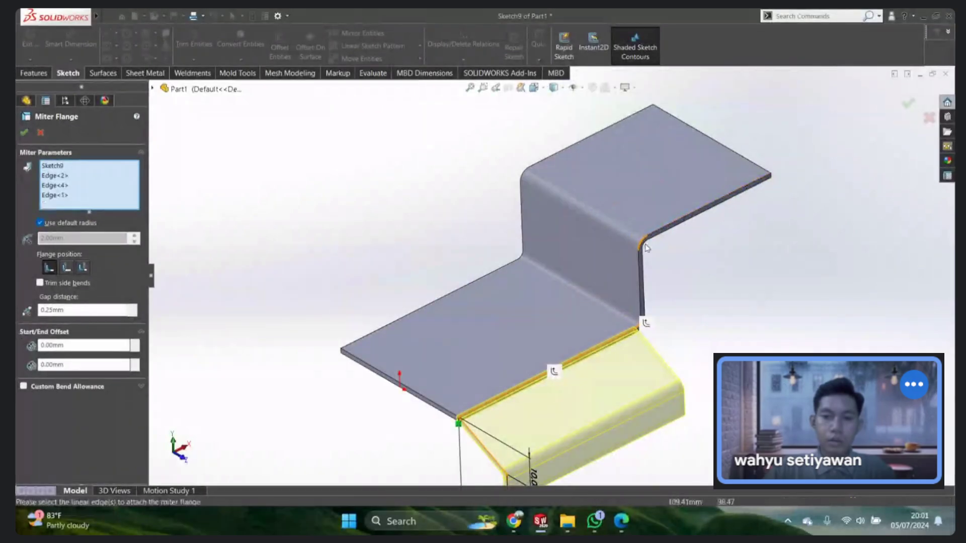
pyautogui.scroll(1, 603, 297)
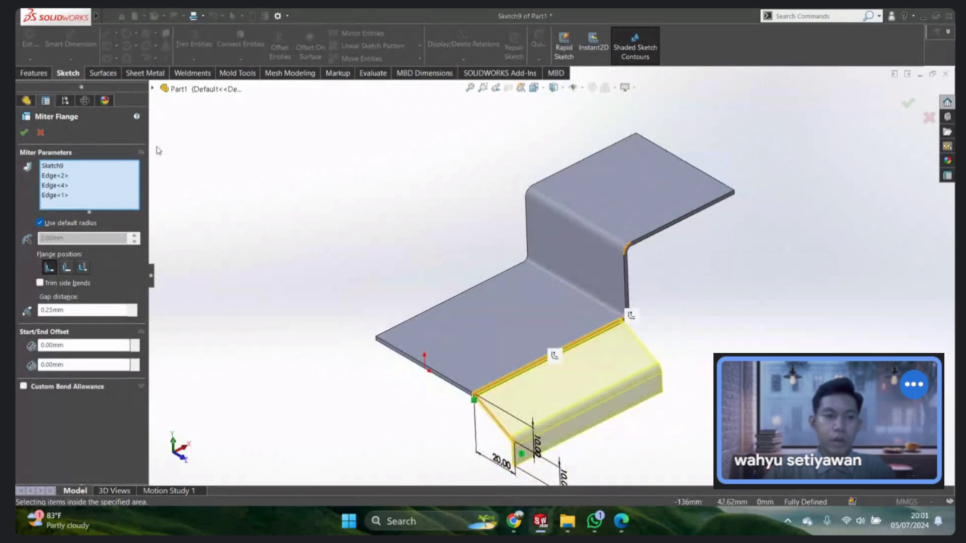
pyautogui.rightClick(290, 151)
# Step: Create Miter Flange1 and orbit the bracket to inspect the new lip
pyautogui.click(339, 219)
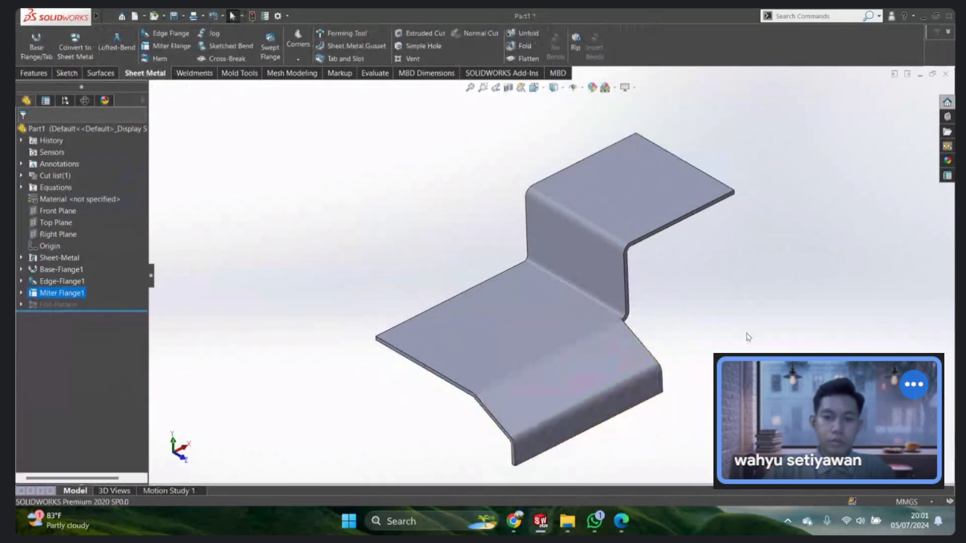
pyautogui.moveTo(748, 334)
pyautogui.mouseDown(button='middle')
pyautogui.moveTo(468, 278)
pyautogui.moveTo(565, 327)
pyautogui.mouseUp(button='middle')
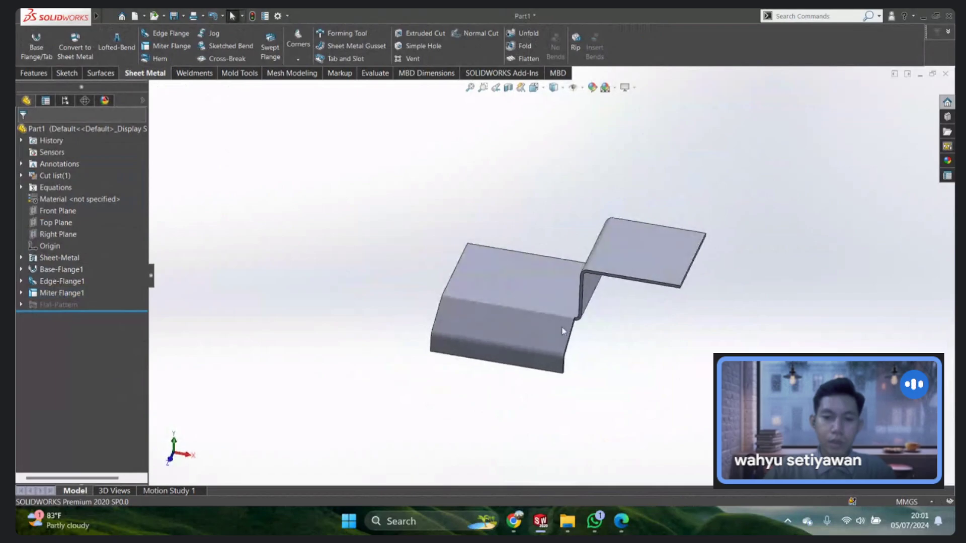
pyautogui.scroll(-3, 565, 327)
pyautogui.scroll(-4, 533, 338)
pyautogui.scroll(-3, 486, 330)
# Step: Reopen Miter Flange1 for editing from the bend corner
pyautogui.moveTo(486, 331)
pyautogui.mouseDown(button='middle')
pyautogui.moveTo(550, 394)
pyautogui.moveTo(498, 412)
pyautogui.moveTo(610, 350)
pyautogui.moveTo(636, 368)
pyautogui.moveTo(624, 360)
pyautogui.mouseUp(button='middle')
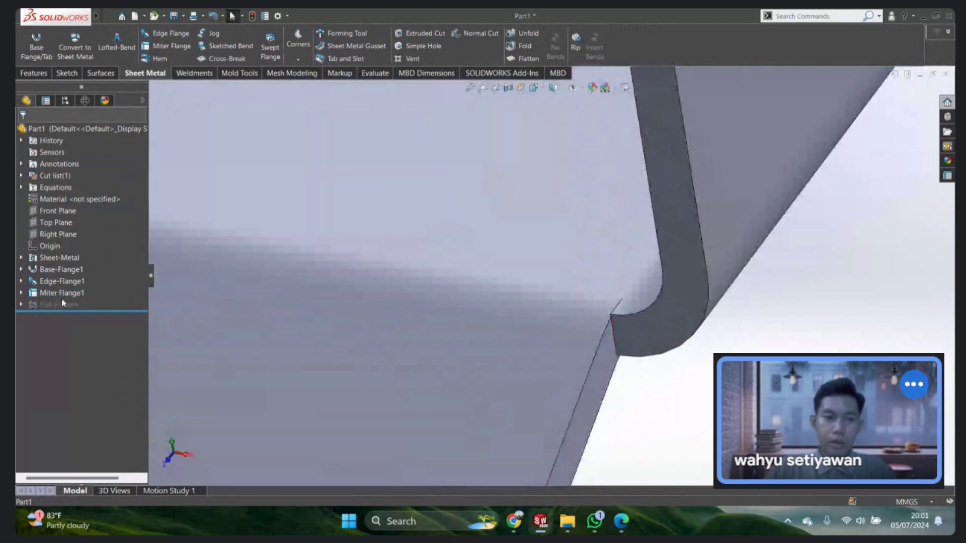
pyautogui.click(61, 293)
pyautogui.click(76, 262)
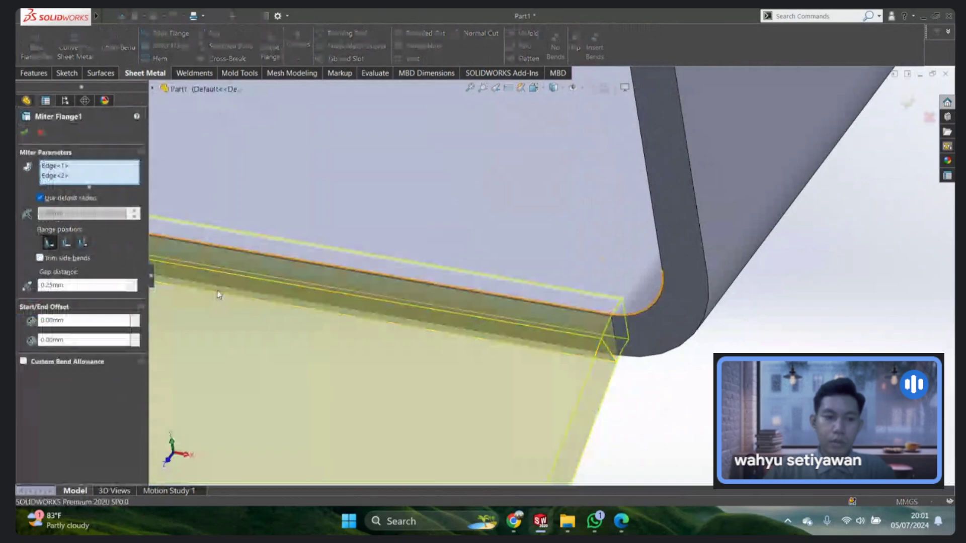
# Step: Toggle custom bend allowance off again and preview alternative flange positions
pyautogui.click(67, 361)
pyautogui.click(50, 364)
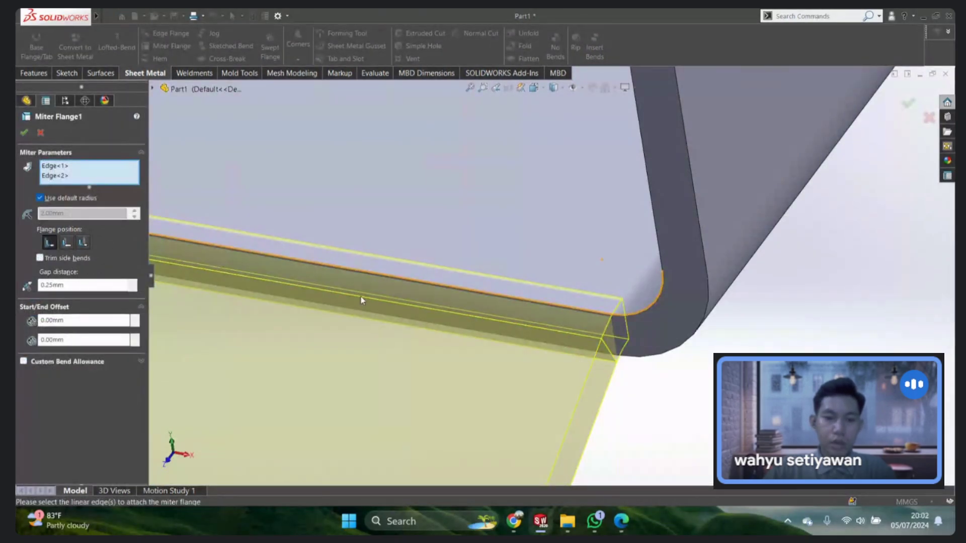
pyautogui.moveTo(556, 302); pyautogui.dragTo(572, 301, button='middle')
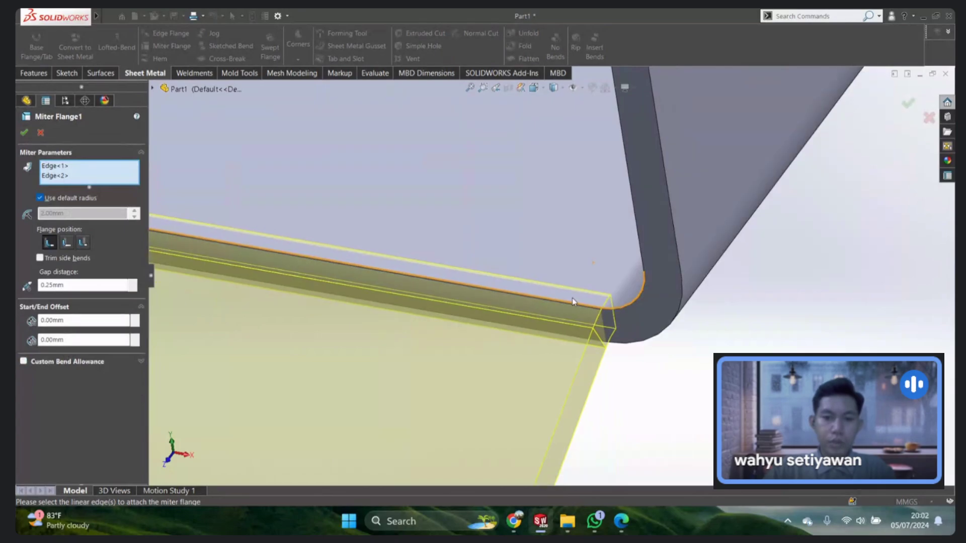
pyautogui.click(71, 243)
pyautogui.moveTo(703, 367); pyautogui.dragTo(357, 250, button='middle')
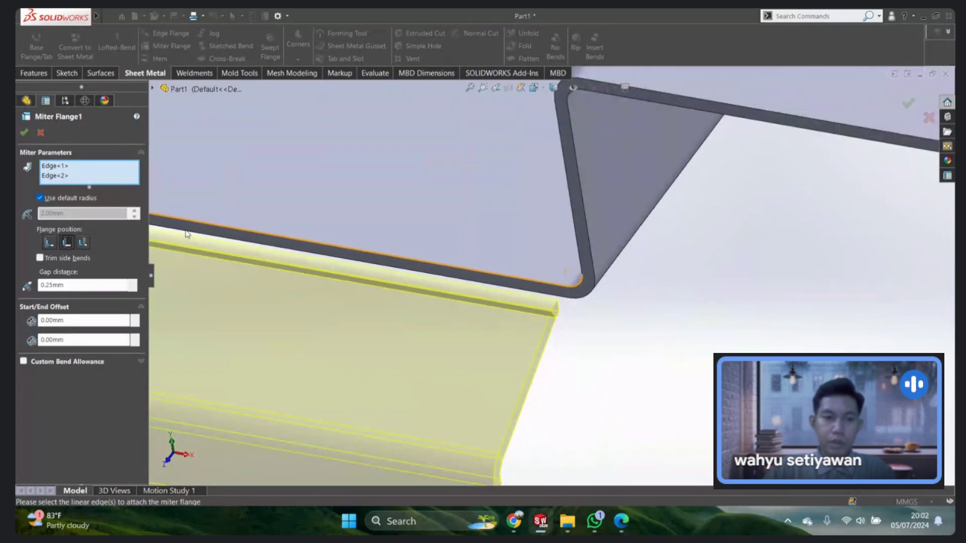
pyautogui.click(82, 247)
# Step: Enable Trim side bends while keeping the original Material Inside position
pyautogui.scroll(3, 449, 286)
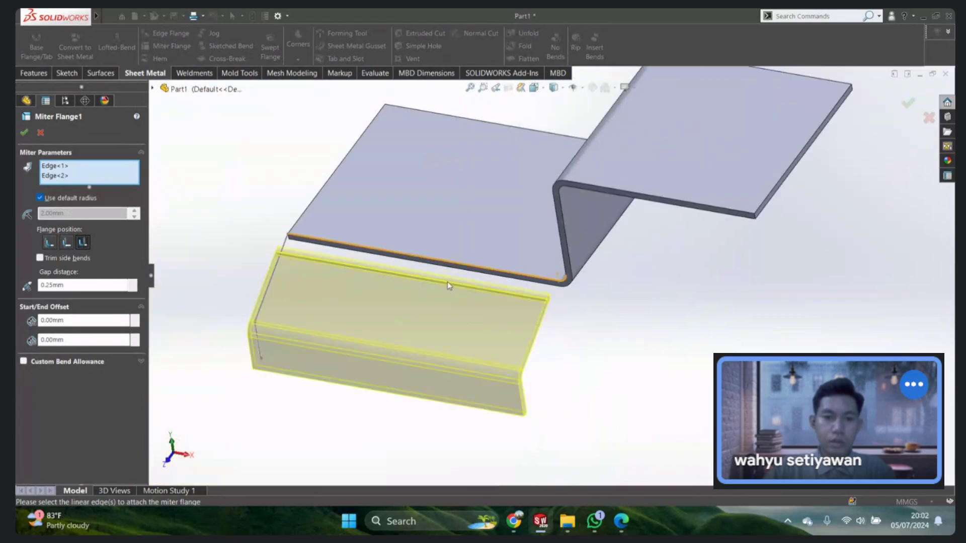
pyautogui.scroll(-2, 539, 313)
pyautogui.scroll(-2, 539, 313)
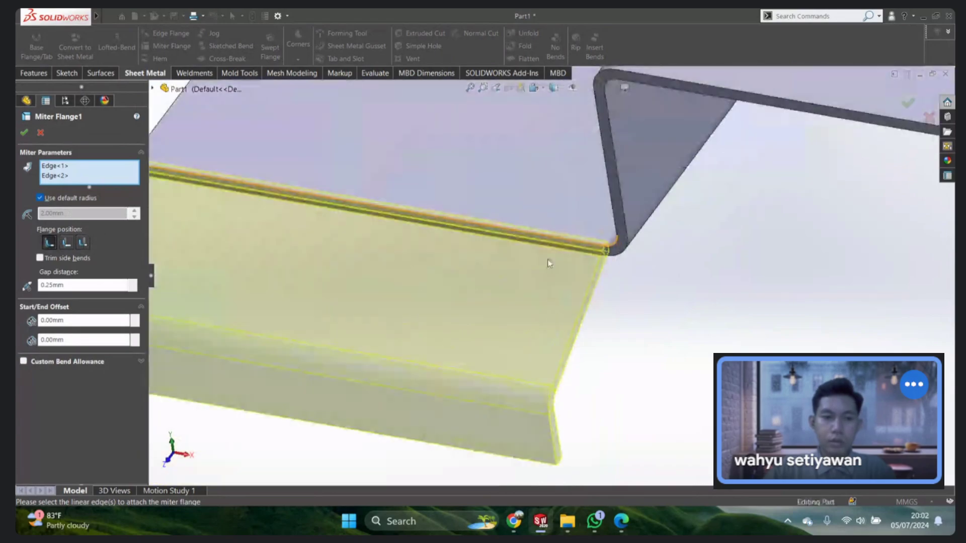
pyautogui.scroll(-2, 548, 263)
pyautogui.scroll(-2, 550, 233)
pyautogui.click(40, 258)
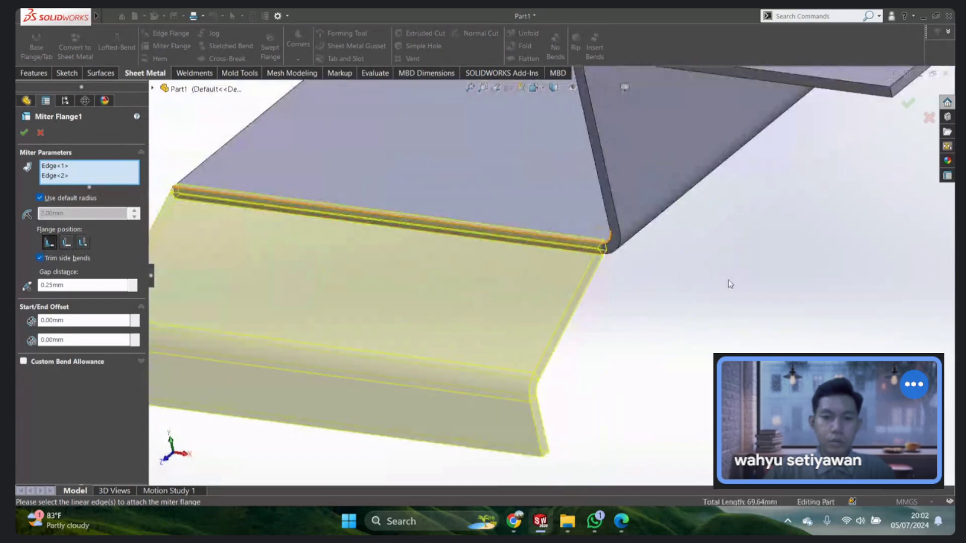
pyautogui.scroll(-2, 624, 246)
pyautogui.scroll(-1, 521, 237)
pyautogui.moveTo(521, 236); pyautogui.dragTo(548, 236, button='middle')
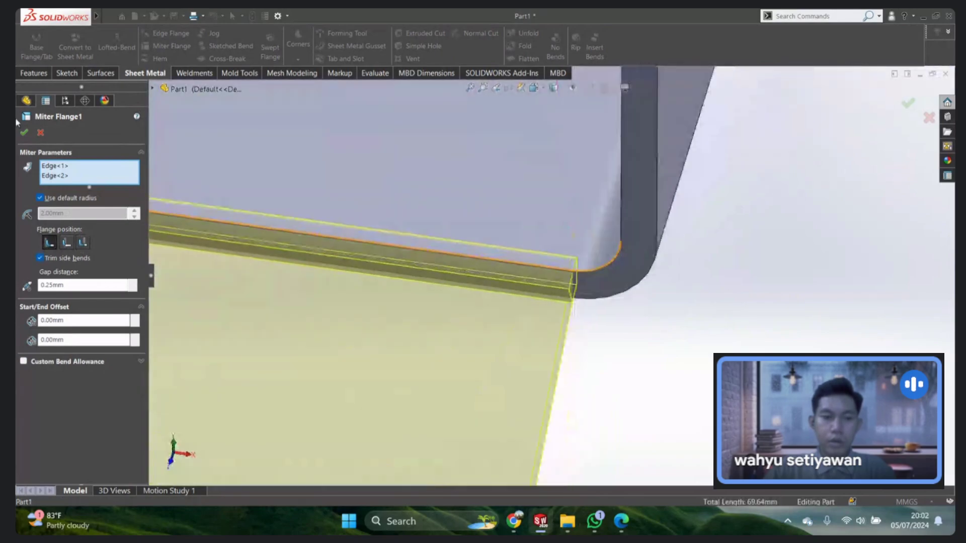
# Step: Apply the trimmed Miter Flange1 edit and inspect the corner in a standard view
pyautogui.click(23, 132)
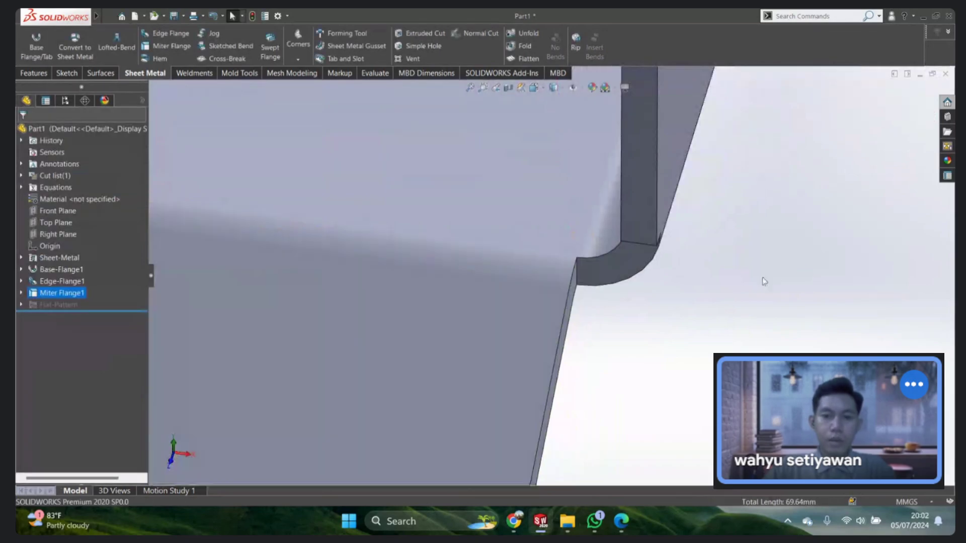
pyautogui.scroll(2, 526, 270)
pyautogui.scroll(2, 526, 270)
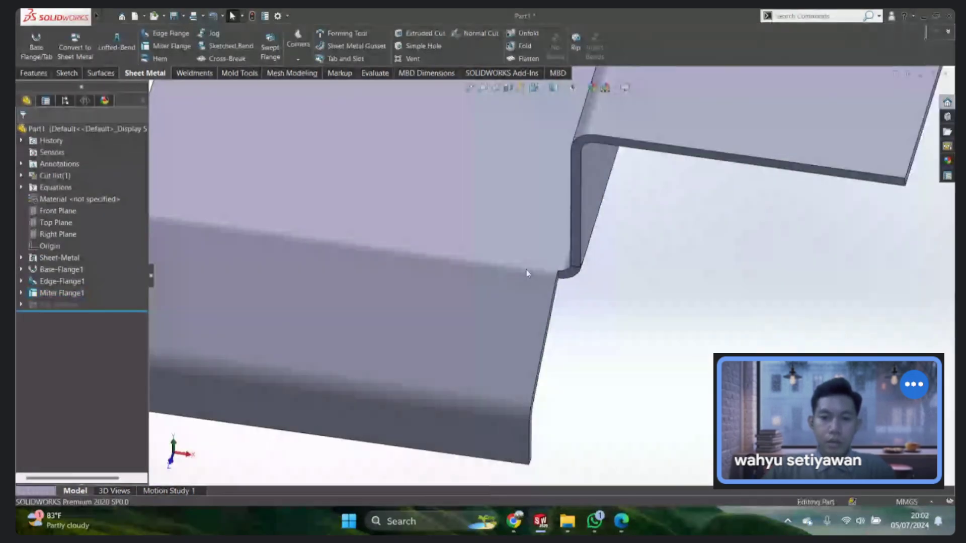
pyautogui.moveTo(526, 273)
pyautogui.mouseDown(button='middle')
pyautogui.moveTo(576, 250)
pyautogui.moveTo(560, 245)
pyautogui.mouseUp(button='middle')
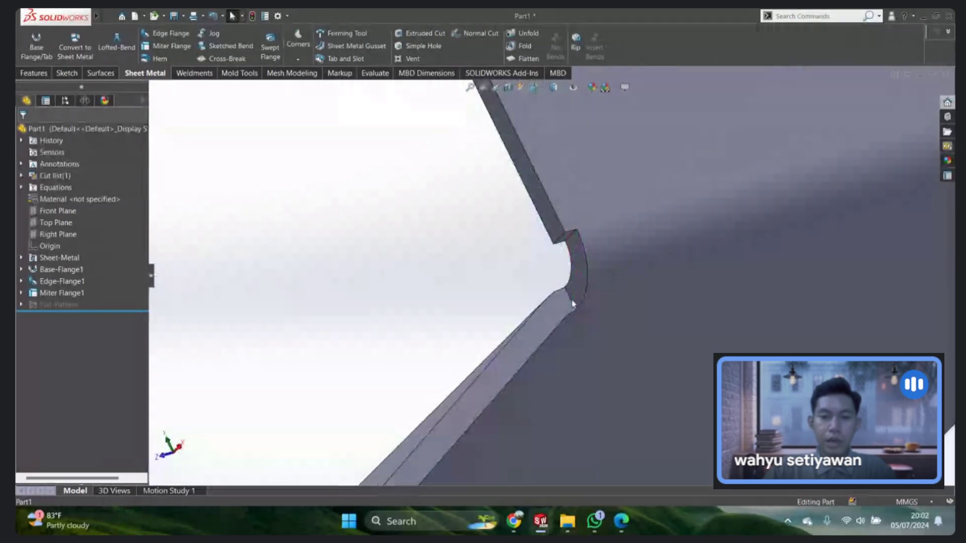
pyautogui.moveTo(400, 238); pyautogui.dragTo(414, 217, button='right')
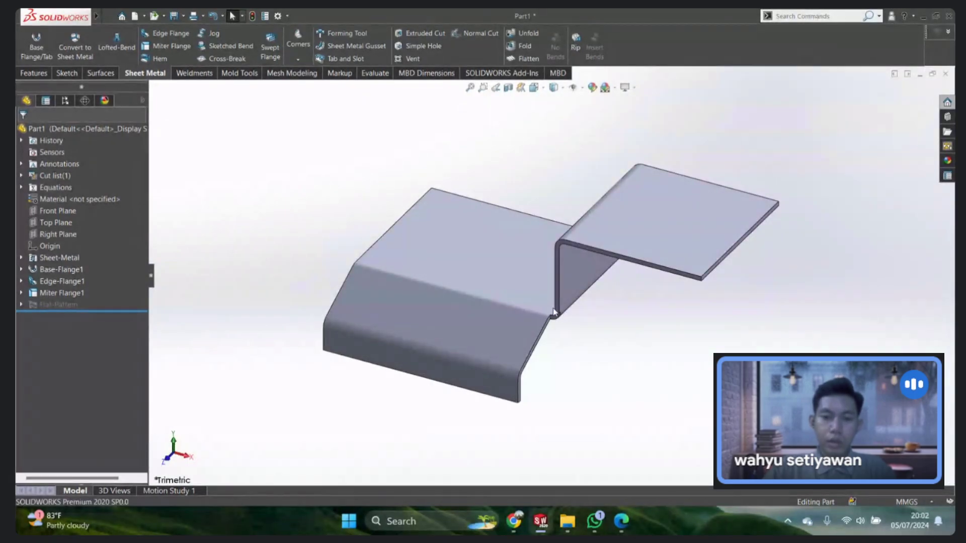
# Step: Flatten the bracket and zoom in on the notch in the flat pattern
pyautogui.click(526, 58)
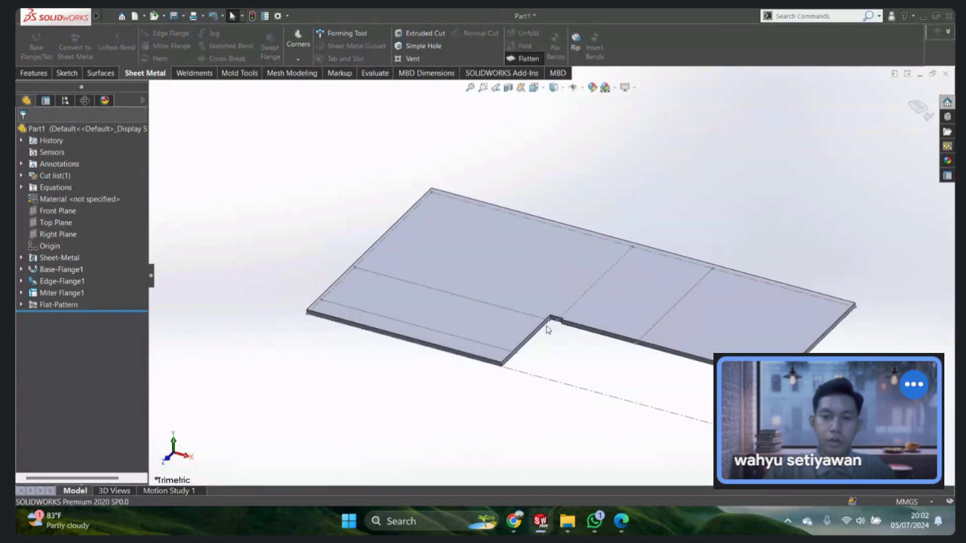
pyautogui.moveTo(548, 335)
pyautogui.mouseDown(button='middle')
pyautogui.moveTo(572, 303)
pyautogui.moveTo(534, 252)
pyautogui.moveTo(560, 319)
pyautogui.moveTo(556, 166)
pyautogui.moveTo(543, 209)
pyautogui.moveTo(556, 199)
pyautogui.mouseUp(button='middle')
pyautogui.scroll(-5, 526, 356)
pyautogui.scroll(5, 559, 319)
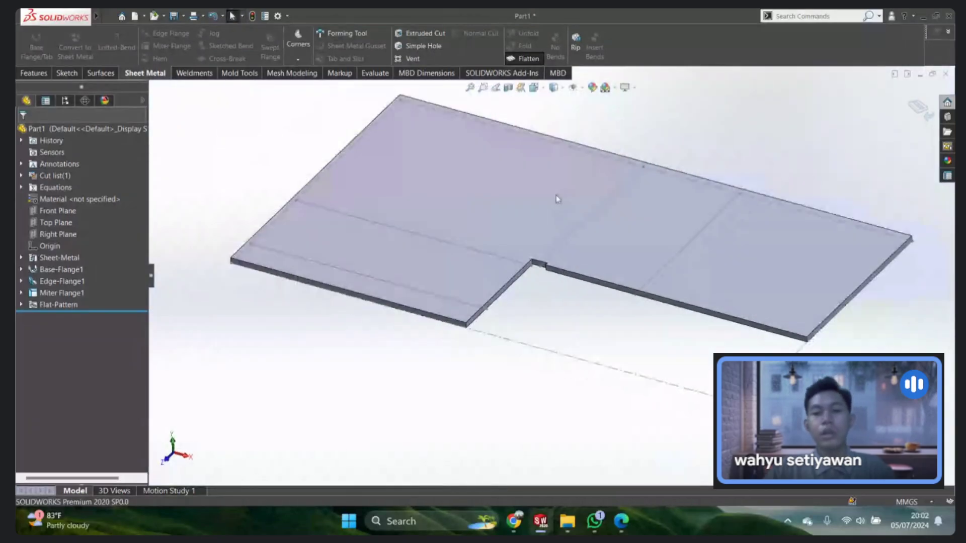
pyautogui.scroll(3, 556, 199)
pyautogui.scroll(-2, 496, 186)
pyautogui.scroll(-2, 491, 189)
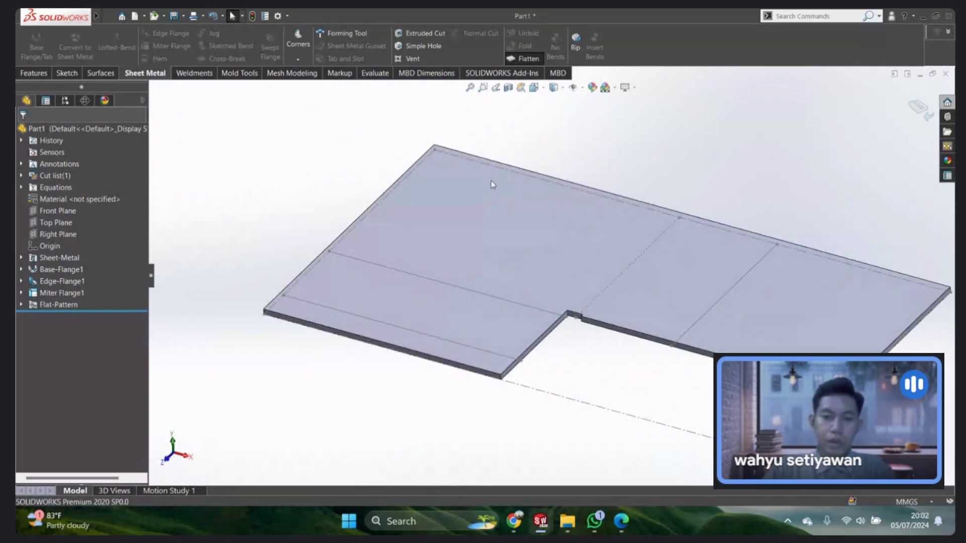
pyautogui.scroll(-2, 579, 317)
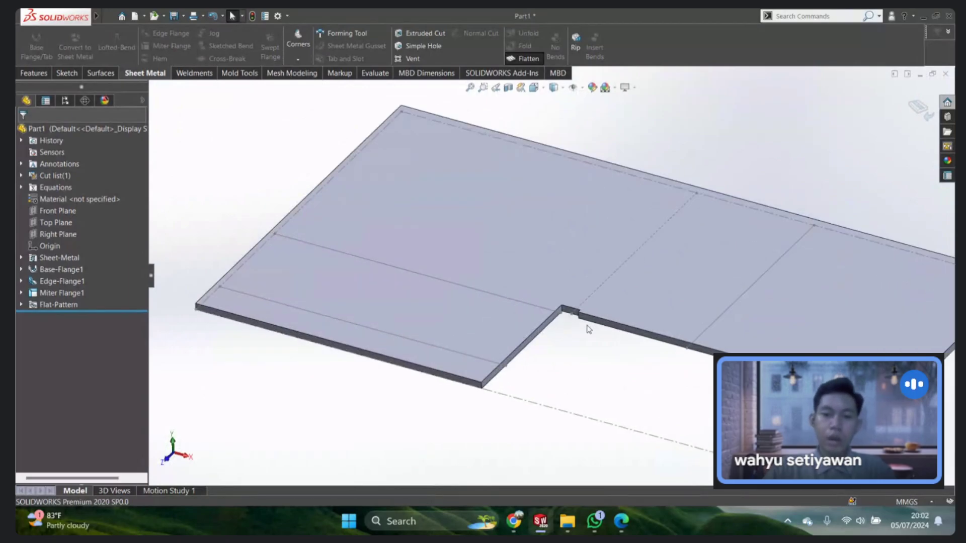
pyautogui.scroll(-3, 586, 328)
pyautogui.scroll(-2, 559, 284)
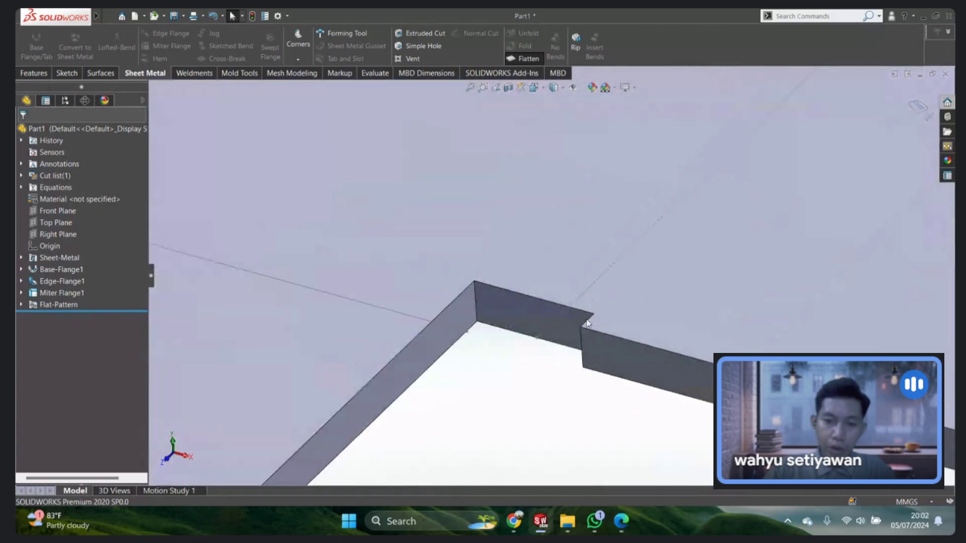
# Step: Check the notch faces' base flange dimensions, then fold the part back
pyautogui.click(564, 332)
pyautogui.click(537, 362)
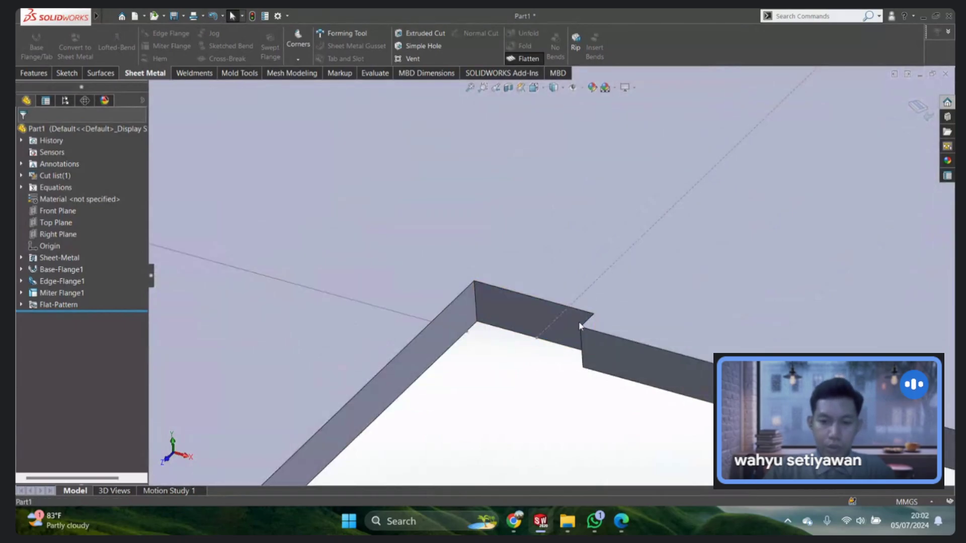
pyautogui.click(580, 327)
pyautogui.keyDown('ctrl'); pyautogui.click(662, 361); pyautogui.keyUp('ctrl')
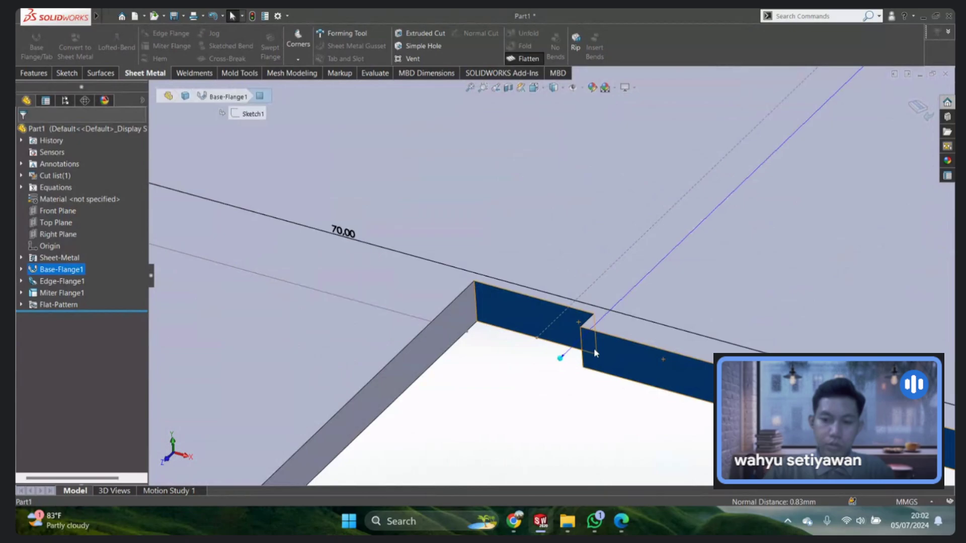
pyautogui.scroll(2, 589, 321)
pyautogui.scroll(2, 586, 334)
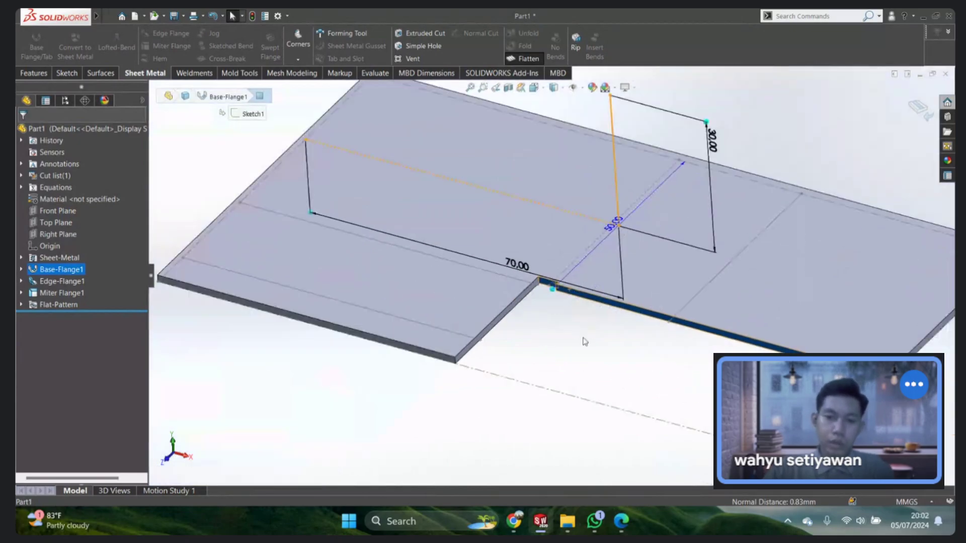
pyautogui.click(812, 151)
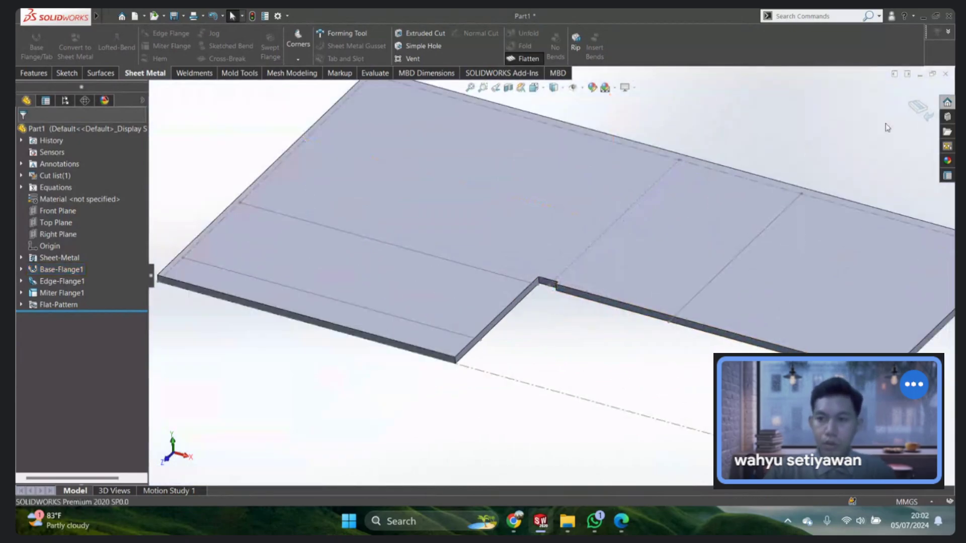
pyautogui.click(920, 107)
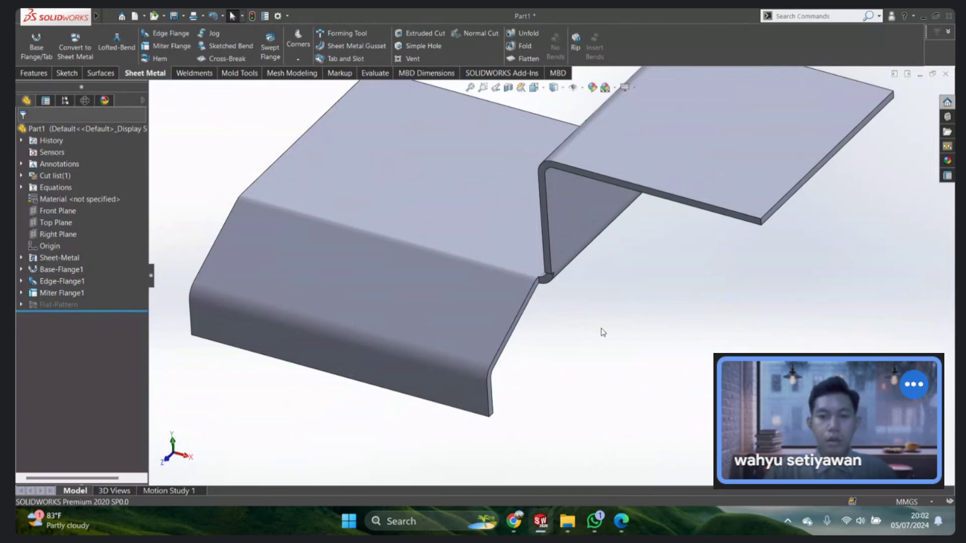
pyautogui.scroll(5, 607, 320)
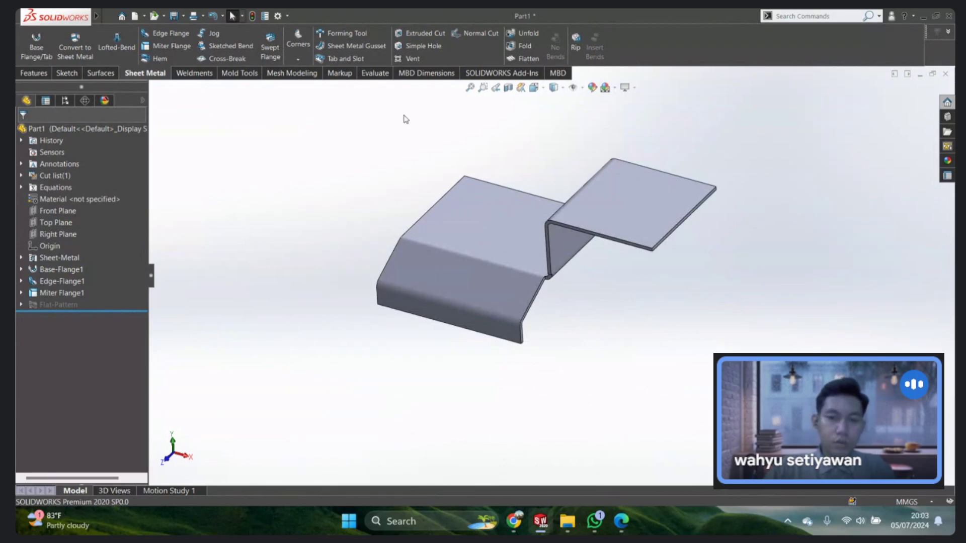
pyautogui.moveTo(639, 224)
pyautogui.mouseDown(button='middle')
pyautogui.moveTo(610, 142)
pyautogui.moveTo(562, 199)
pyautogui.moveTo(552, 170)
pyautogui.mouseUp(button='middle')
pyautogui.scroll(-3, 576, 201)
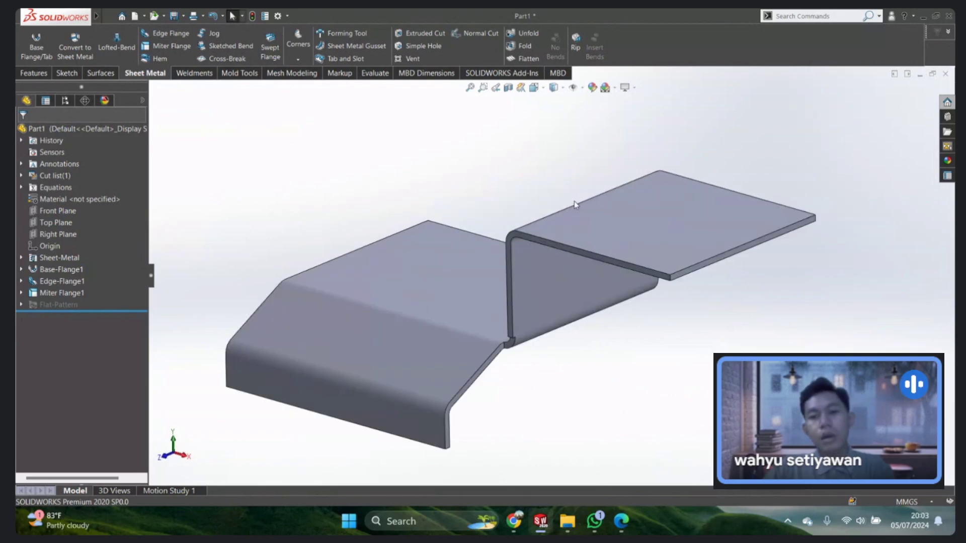
pyautogui.moveTo(575, 200)
pyautogui.mouseDown(button='middle')
pyautogui.moveTo(604, 203)
pyautogui.moveTo(608, 185)
pyautogui.mouseUp(button='middle')
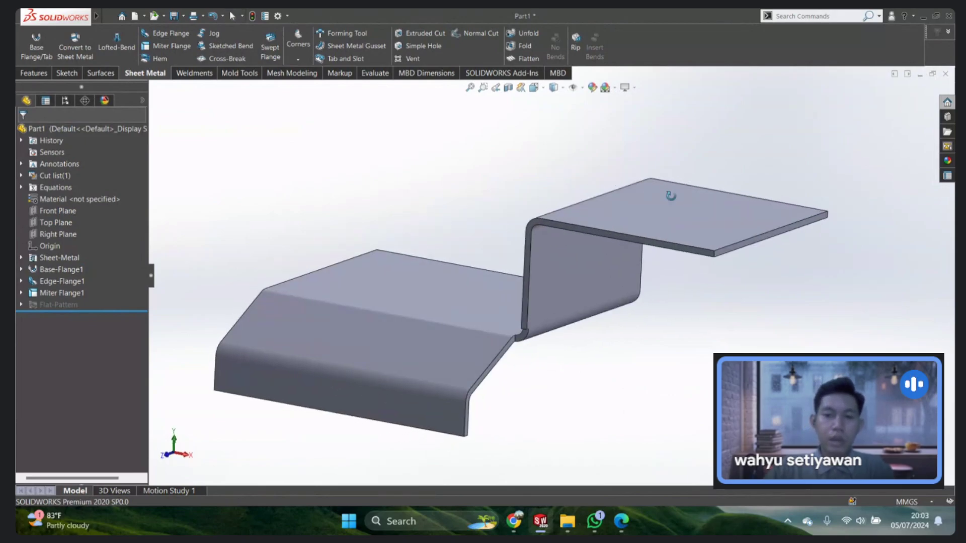
pyautogui.moveTo(670, 196); pyautogui.dragTo(670, 226, button='middle')
pyautogui.scroll(2, 663, 212)
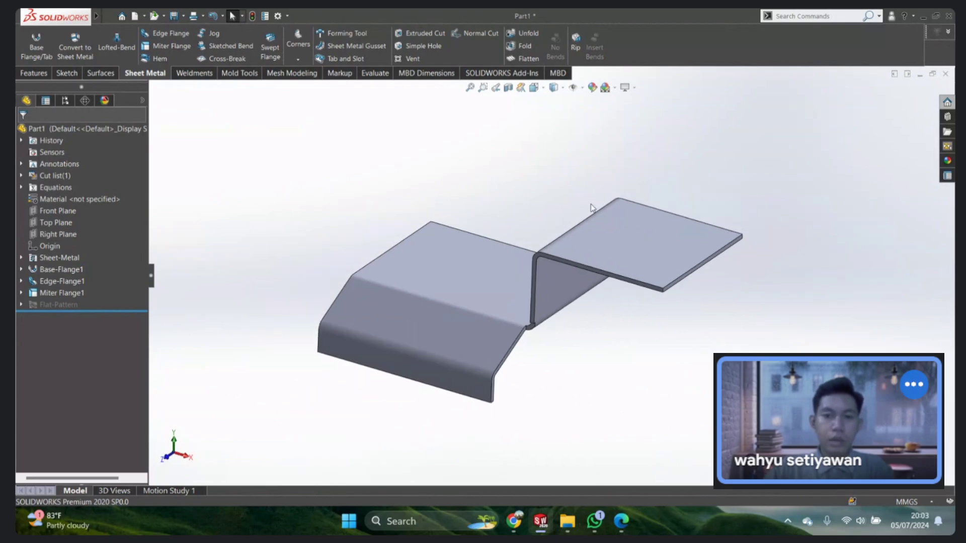
pyautogui.moveTo(555, 218); pyautogui.dragTo(553, 194, button='middle')
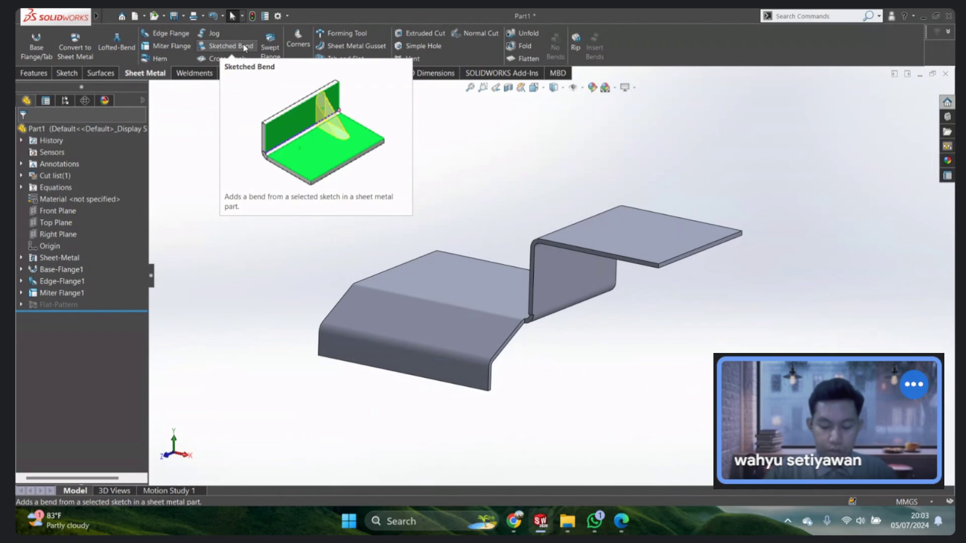
# Step: Start a Sketched Bend and draw a line across the top flange face
pyautogui.click(214, 46)
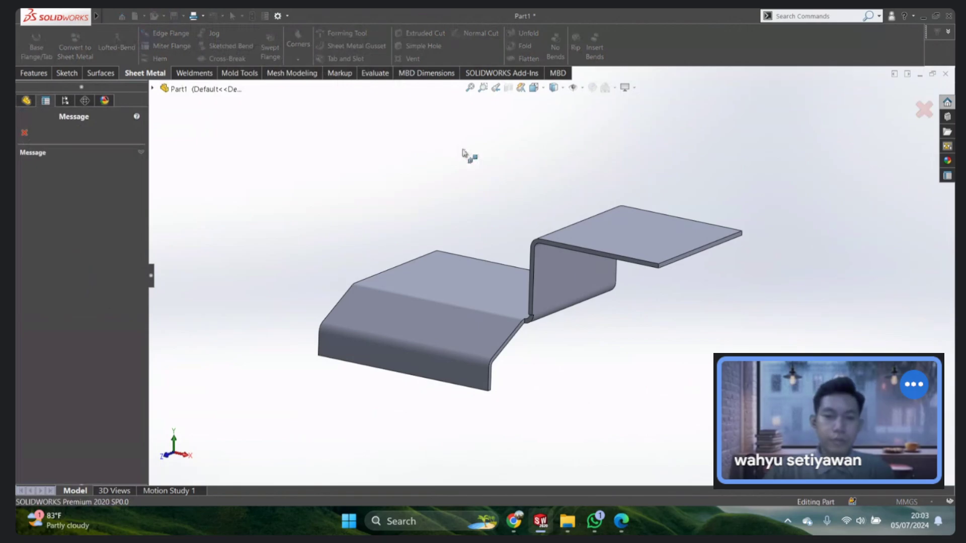
pyautogui.moveTo(471, 169); pyautogui.dragTo(501, 181, button='middle')
pyautogui.click(684, 238)
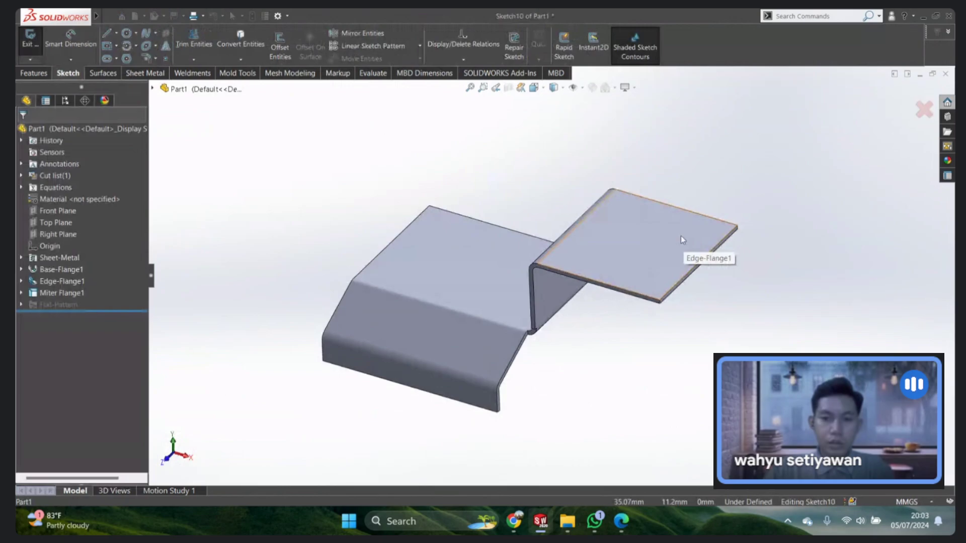
pyautogui.scroll(-2, 736, 184)
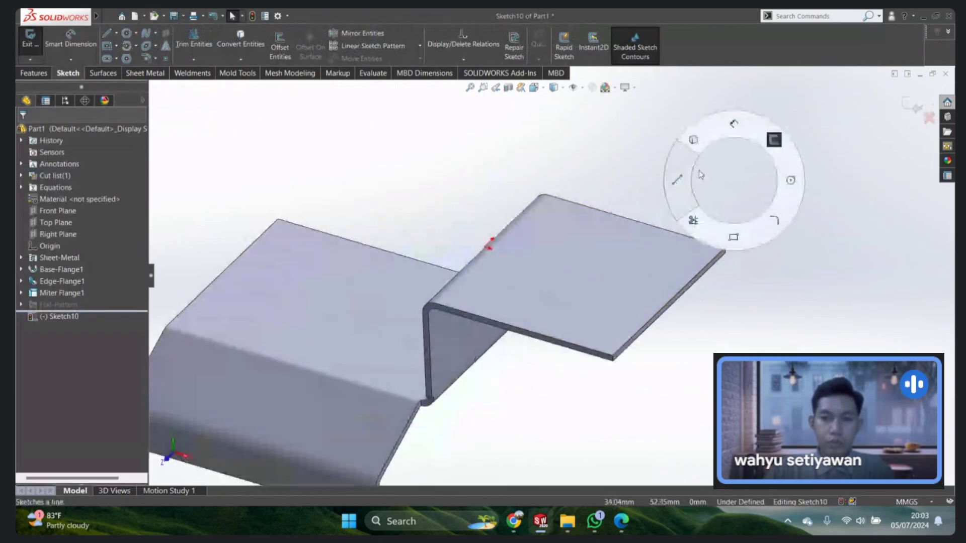
pyautogui.moveTo(736, 185); pyautogui.dragTo(699, 170, button='right')
pyautogui.click(572, 311)
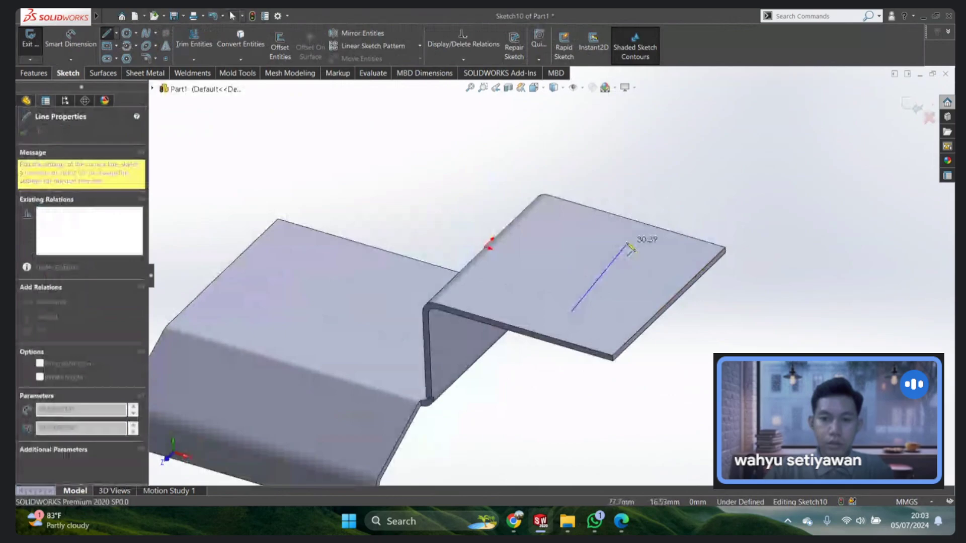
pyautogui.click(632, 243)
pyautogui.rightClick(691, 169)
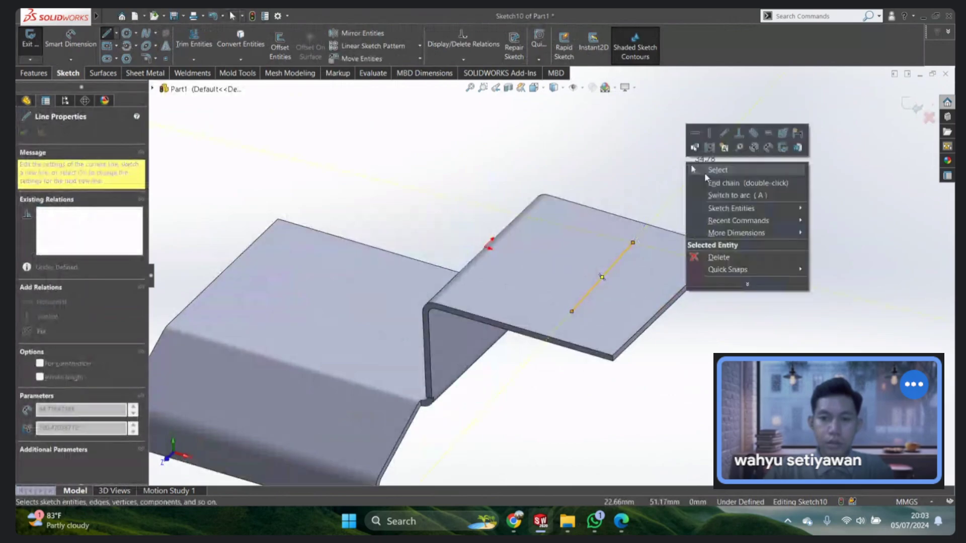
pyautogui.click(705, 172)
pyautogui.scroll(2, 615, 252)
pyautogui.scroll(-3, 606, 250)
# Step: View the sketch from the top and make the bend line vertical
pyautogui.hotkey('ctrl', '8')
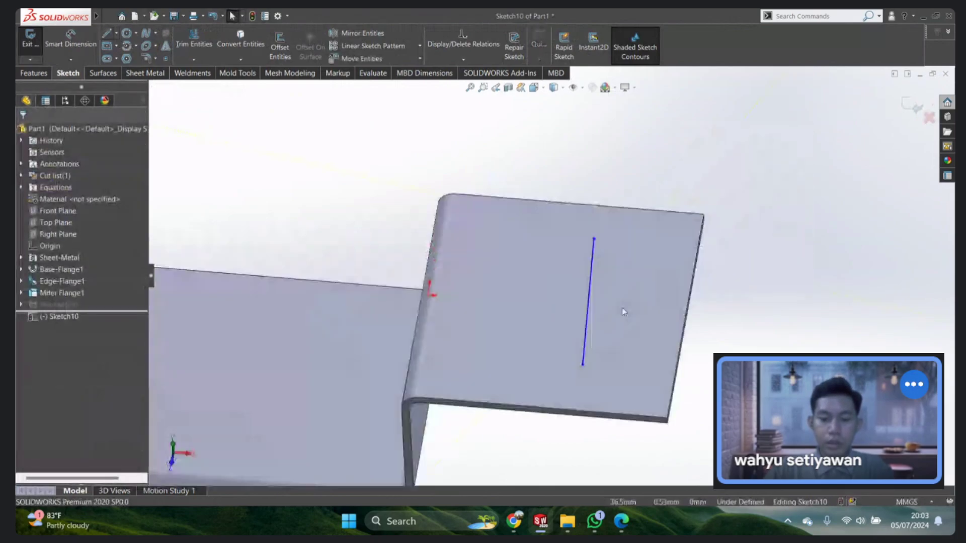
pyautogui.press('space')
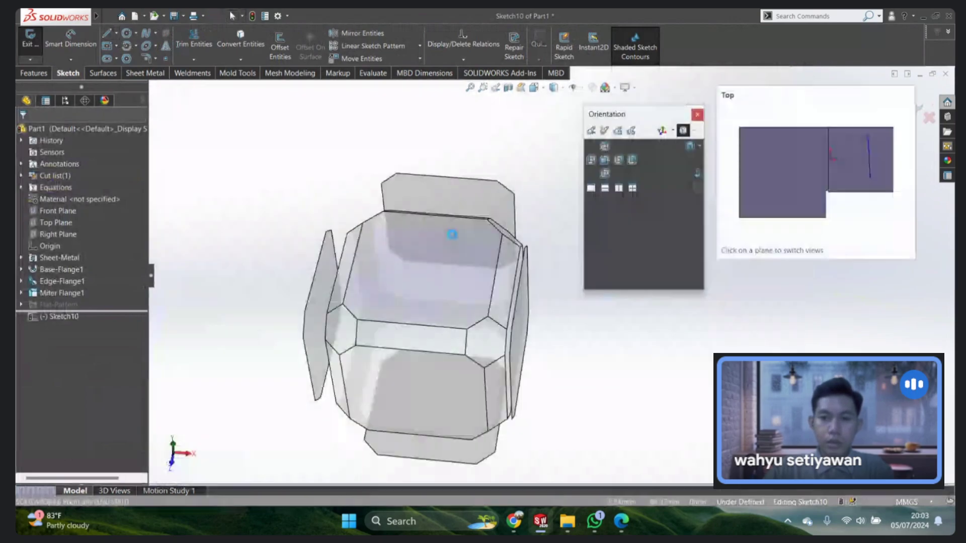
pyautogui.click(451, 233)
pyautogui.click(705, 182)
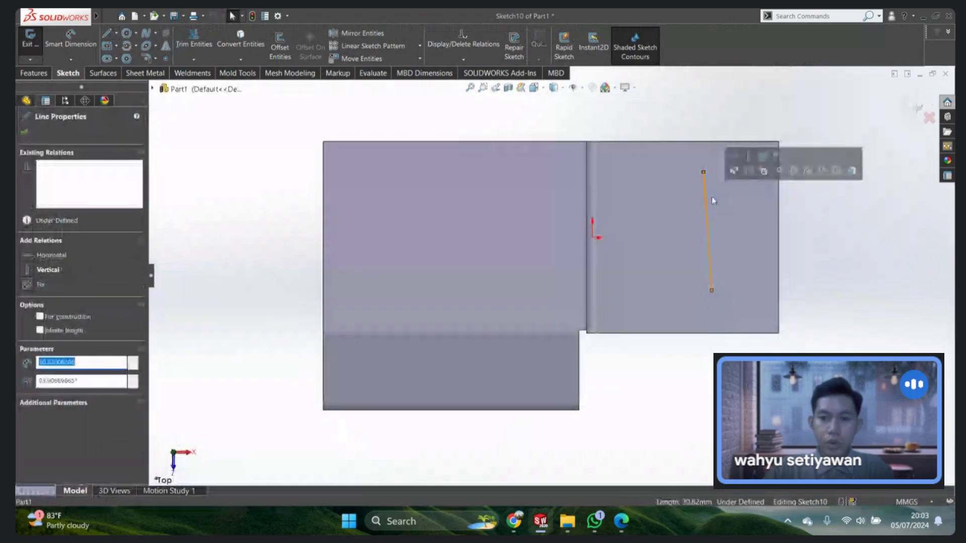
pyautogui.click(748, 155)
# Step: Dimension the bend line 15.00 mm from the flange's right edge
pyautogui.click(849, 270)
pyautogui.moveTo(888, 281); pyautogui.dragTo(888, 221, button='right')
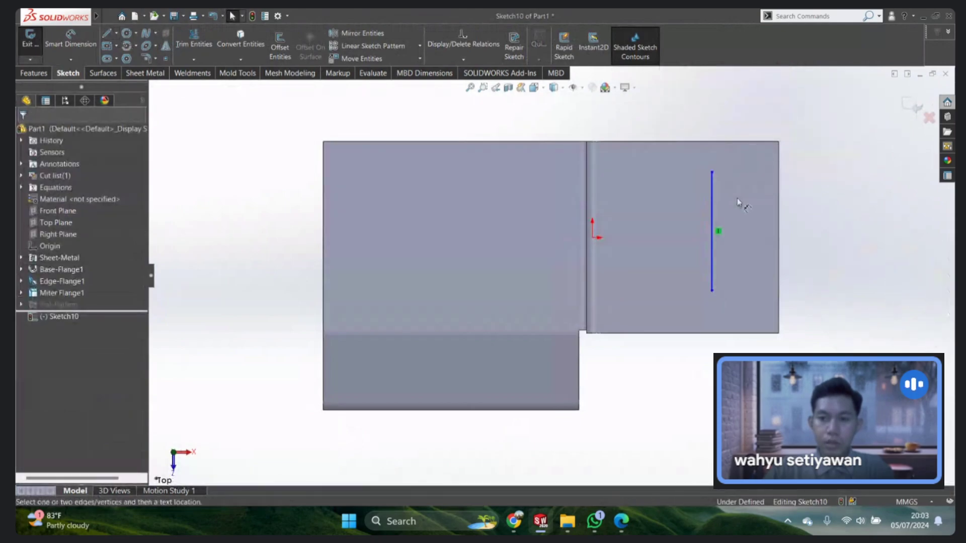
pyautogui.click(712, 207)
pyautogui.click(779, 198)
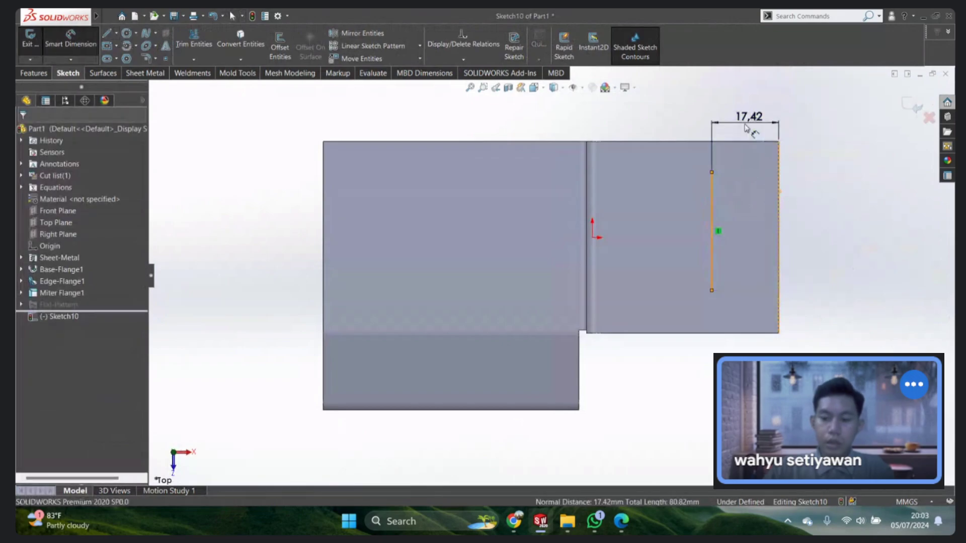
pyautogui.click(745, 127)
pyautogui.write('15')
pyautogui.press('Return')
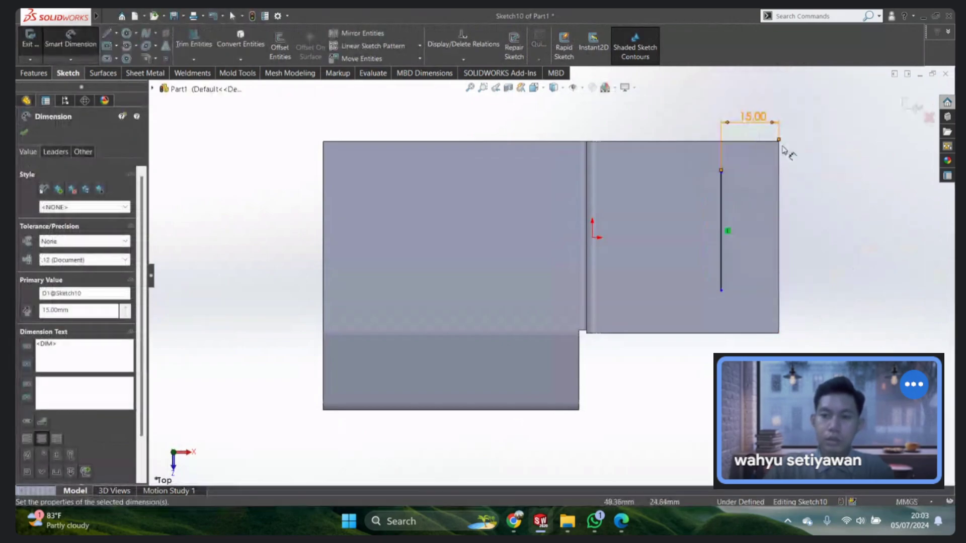
pyautogui.press('Escape')
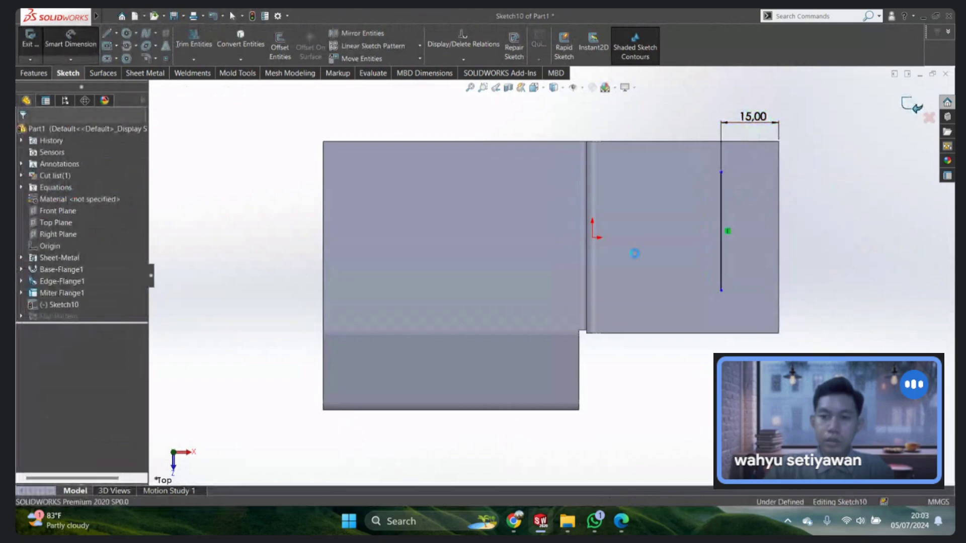
pyautogui.moveTo(666, 302)
pyautogui.mouseDown(button='middle')
pyautogui.moveTo(628, 150)
pyautogui.moveTo(654, 166)
pyautogui.mouseUp(button='middle')
pyautogui.scroll(-3, 664, 161)
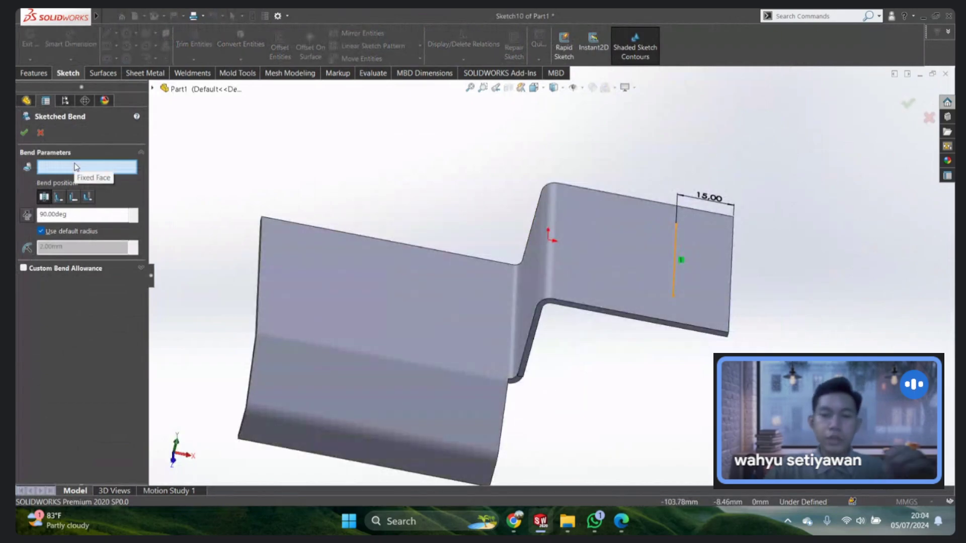
# Step: Set the top flange face as the fixed face, keeping 90° and default radius
pyautogui.moveTo(522, 181)
pyautogui.mouseDown(button='middle')
pyautogui.moveTo(487, 164)
pyautogui.moveTo(508, 138)
pyautogui.mouseUp(button='middle')
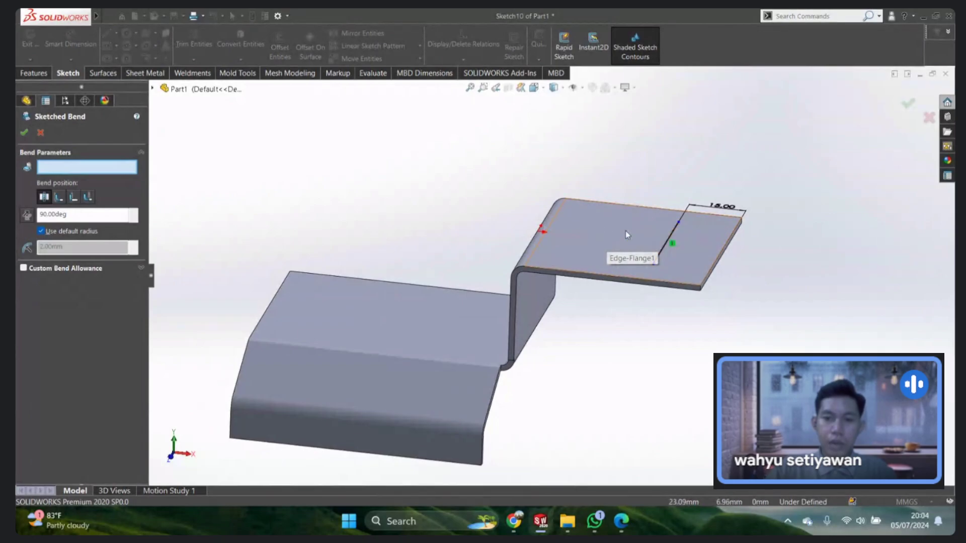
pyautogui.click(603, 230)
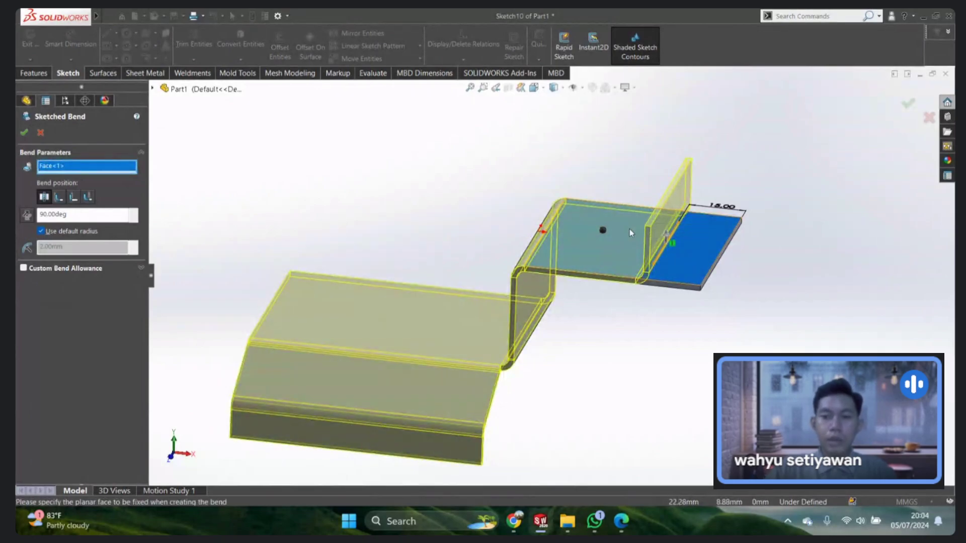
pyautogui.moveTo(629, 233)
pyautogui.mouseDown(button='middle')
pyautogui.moveTo(624, 211)
pyautogui.moveTo(696, 259)
pyautogui.mouseUp(button='middle')
pyautogui.scroll(-3, 623, 211)
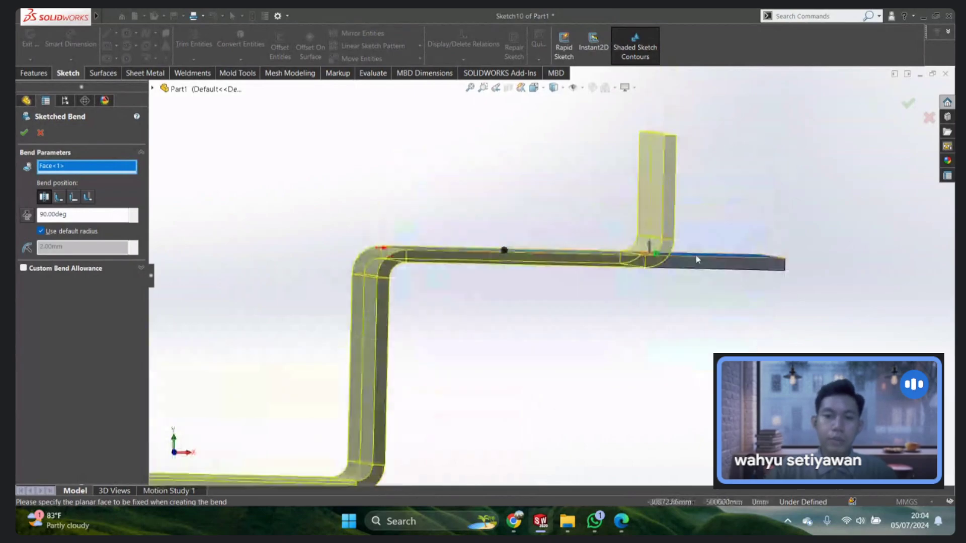
pyautogui.moveTo(645, 217)
pyautogui.mouseDown(button='middle')
pyautogui.moveTo(587, 220)
pyautogui.moveTo(515, 285)
pyautogui.moveTo(507, 322)
pyautogui.mouseUp(button='middle')
pyautogui.scroll(3, 384, 340)
pyautogui.scroll(2, 433, 333)
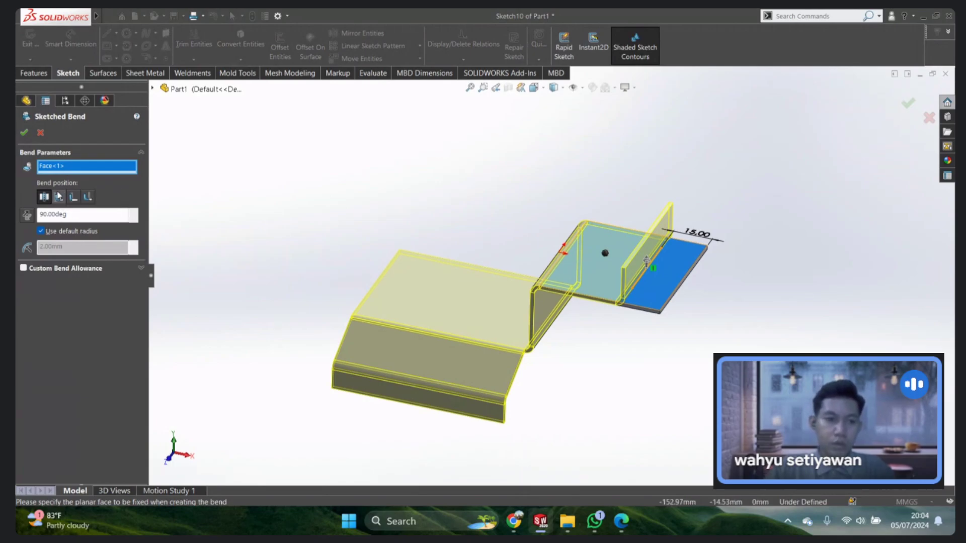
# Step: Accept Sketched Bend1 and orbit to inspect the new 90° upright lip
pyautogui.click(24, 132)
pyautogui.moveTo(470, 190)
pyautogui.mouseDown(button='middle')
pyautogui.moveTo(695, 199)
pyautogui.moveTo(769, 175)
pyautogui.moveTo(578, 226)
pyautogui.moveTo(599, 209)
pyautogui.moveTo(562, 216)
pyautogui.mouseUp(button='middle')
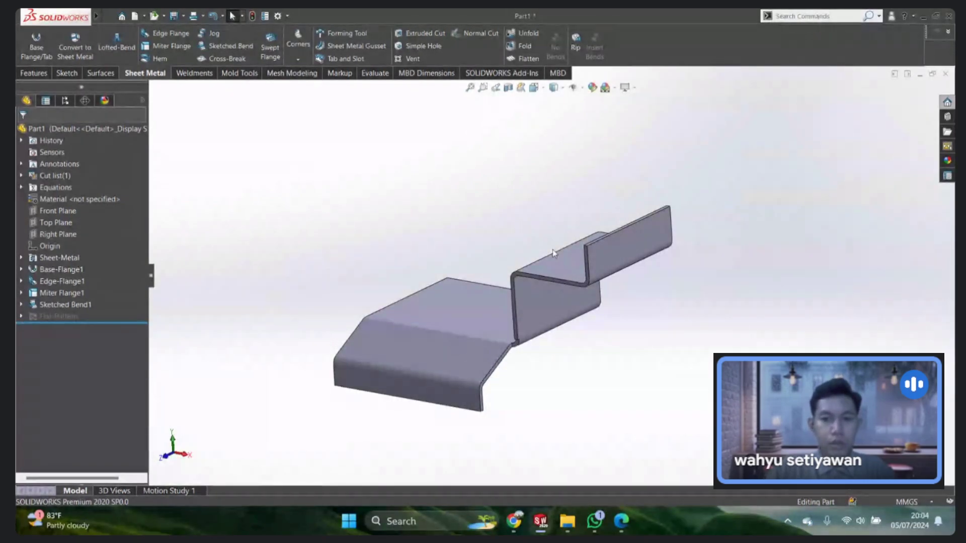
pyautogui.moveTo(553, 253); pyautogui.dragTo(660, 261, button='middle')
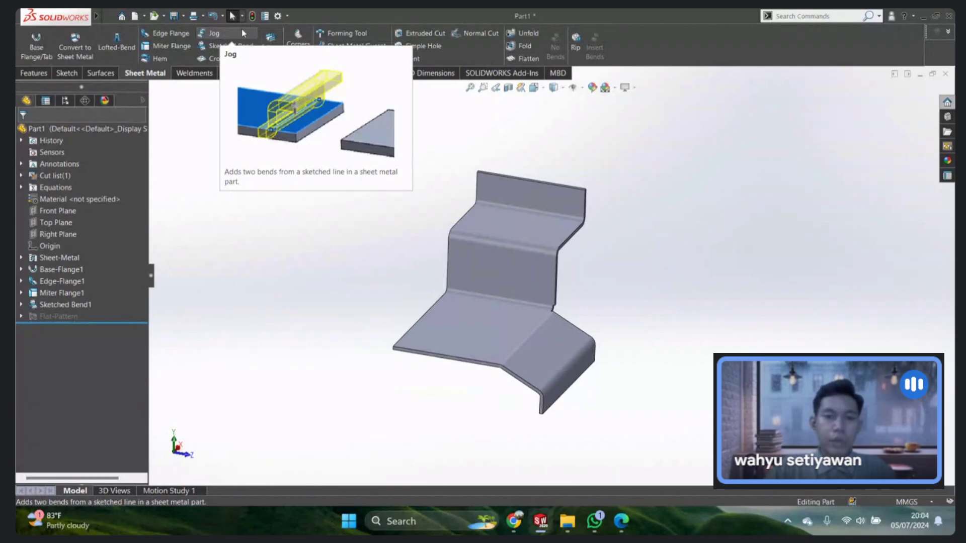
pyautogui.moveTo(501, 182)
pyautogui.mouseDown(button='middle')
pyautogui.moveTo(550, 206)
pyautogui.moveTo(559, 230)
pyautogui.mouseUp(button='middle')
pyautogui.scroll(-2, 550, 207)
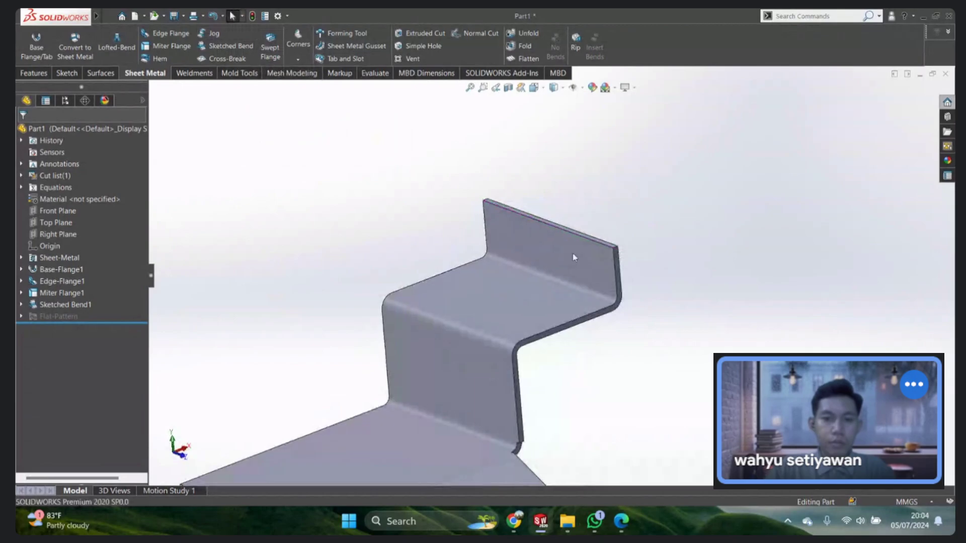
# Step: Start a jog on the upright flange face and sketch a line across it
pyautogui.click(213, 34)
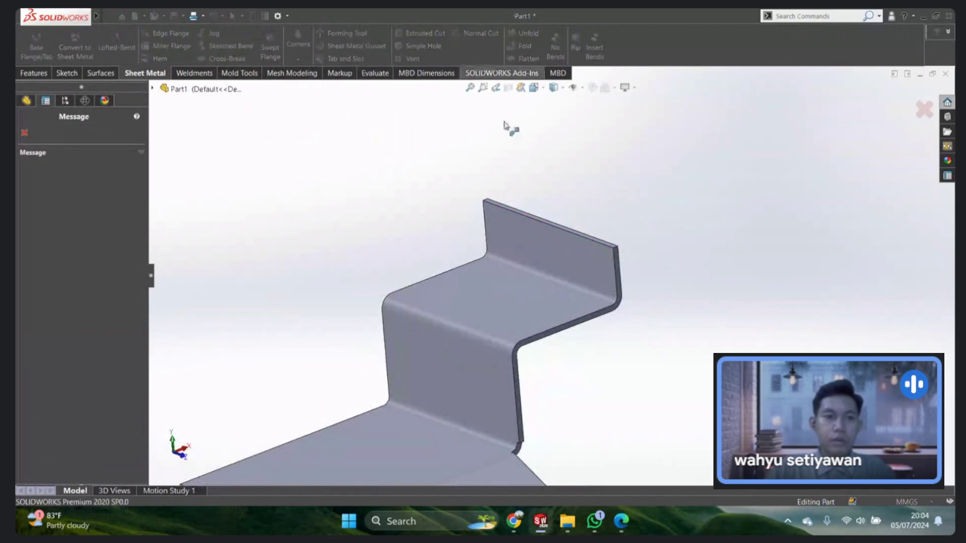
pyautogui.click(566, 283)
pyautogui.moveTo(566, 283)
pyautogui.mouseDown(button='middle')
pyautogui.moveTo(515, 234)
pyautogui.moveTo(578, 226)
pyautogui.mouseUp(button='middle')
pyautogui.click(558, 237)
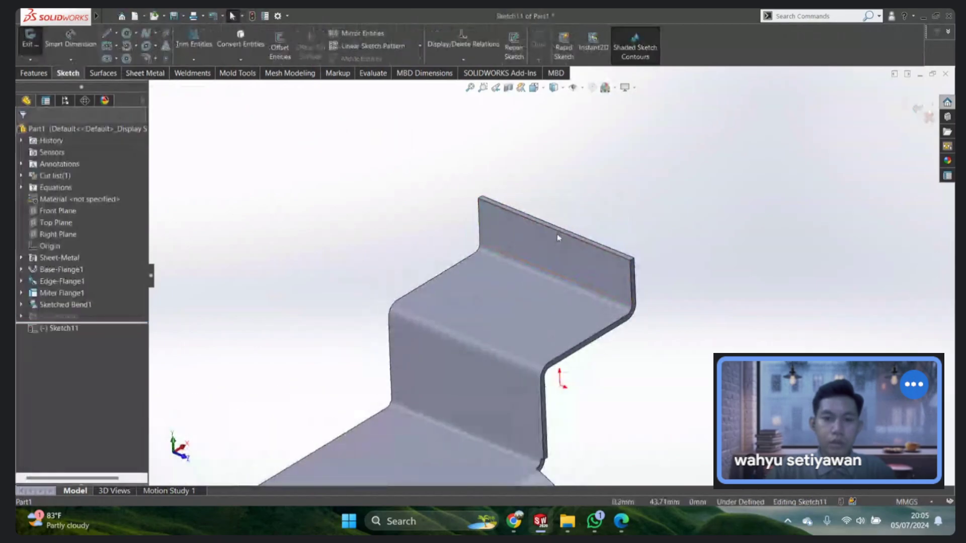
pyautogui.scroll(-2, 566, 238)
pyautogui.moveTo(570, 211)
pyautogui.mouseDown(button='middle')
pyautogui.moveTo(574, 183)
pyautogui.moveTo(580, 216)
pyautogui.mouseUp(button='middle')
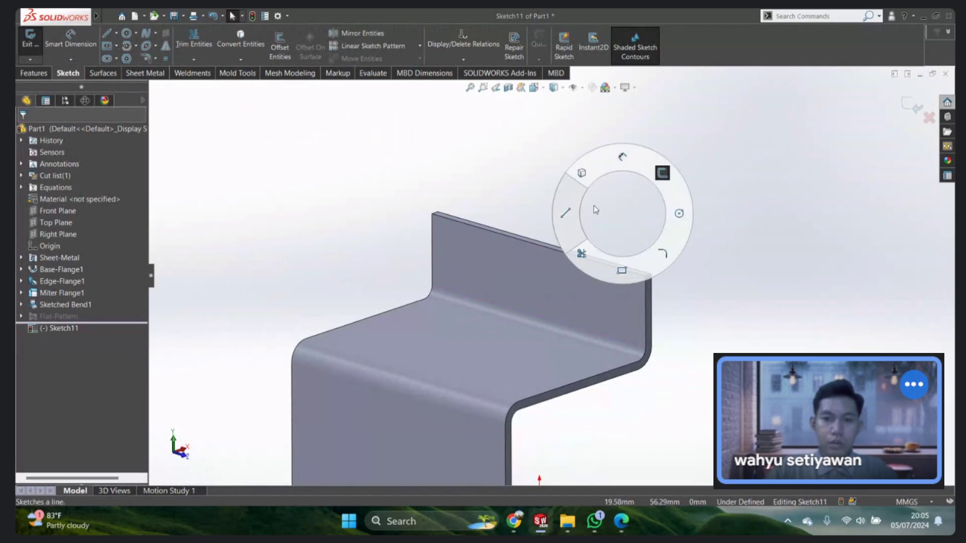
pyautogui.moveTo(623, 217); pyautogui.dragTo(566, 210, button='right')
pyautogui.scroll(-2, 445, 249)
pyautogui.click(425, 246)
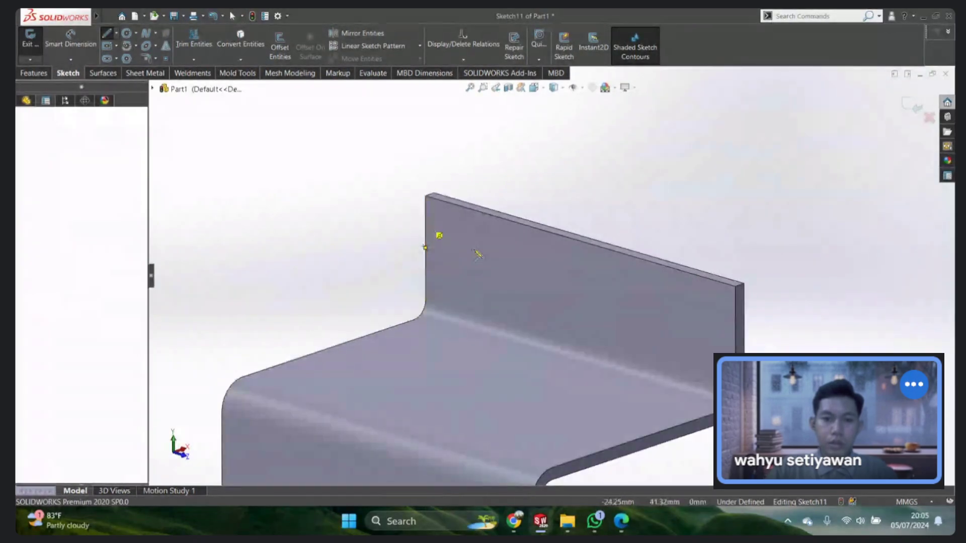
pyautogui.click(736, 317)
pyautogui.rightClick(736, 317)
pyautogui.click(761, 198)
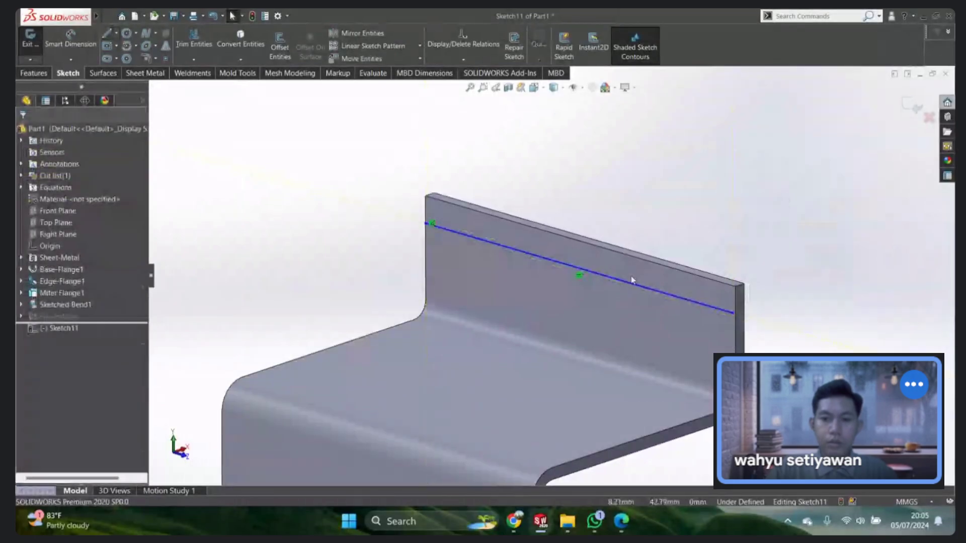
# Step: Dimension the jog line 8 mm below the flange's top edge and exit the sketch
pyautogui.moveTo(578, 274); pyautogui.dragTo(579, 300)
pyautogui.moveTo(805, 311); pyautogui.dragTo(800, 247, button='right')
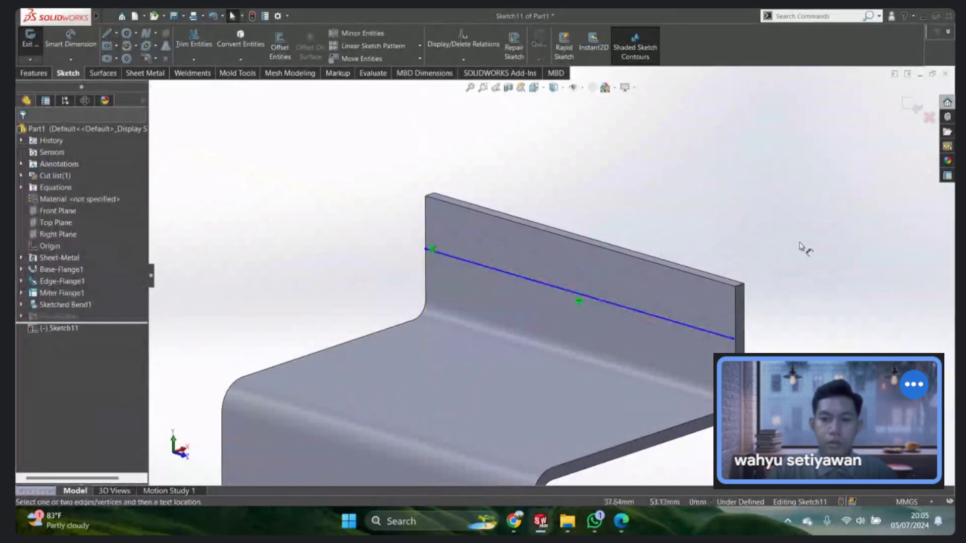
pyautogui.click(675, 321)
pyautogui.click(702, 274)
pyautogui.click(702, 293)
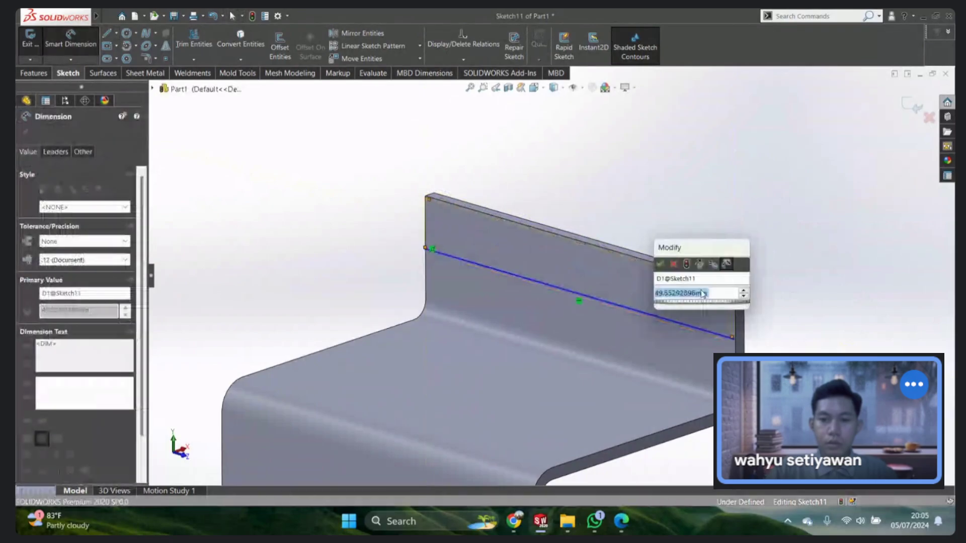
pyautogui.click(674, 264)
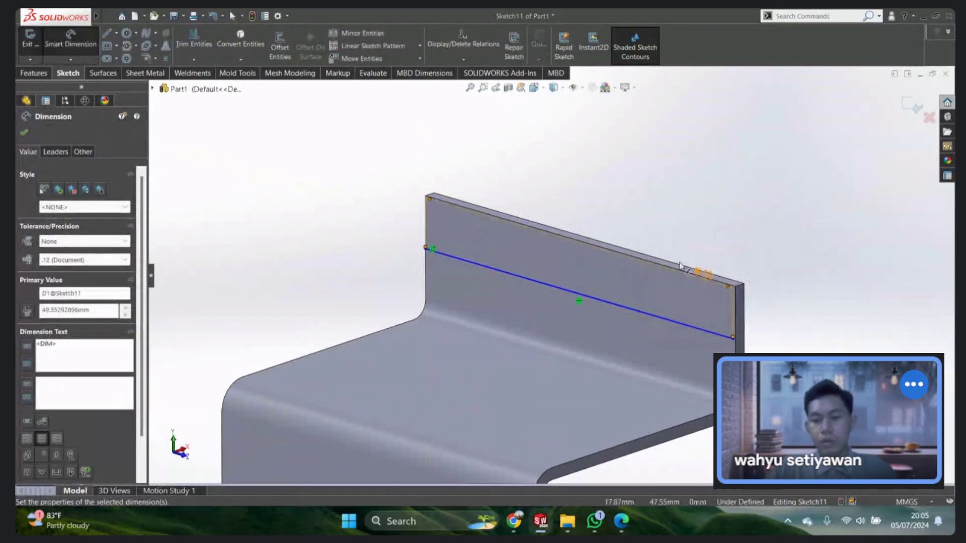
pyautogui.click(652, 314)
pyautogui.click(678, 266)
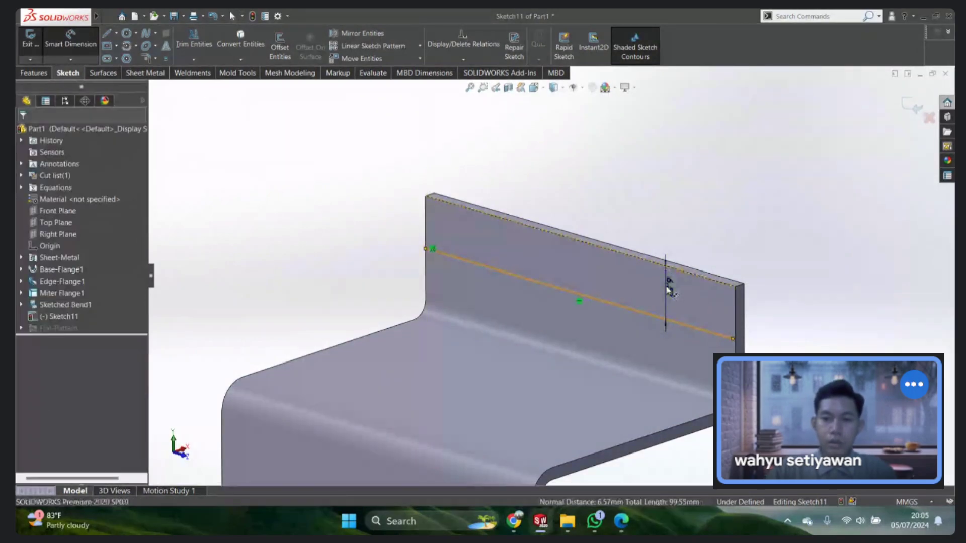
pyautogui.click(668, 283)
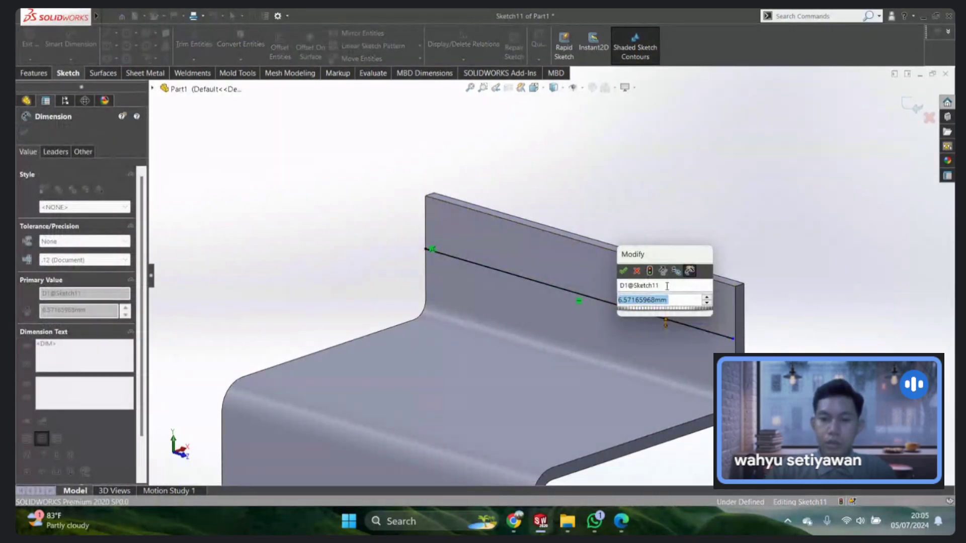
pyautogui.write('8')
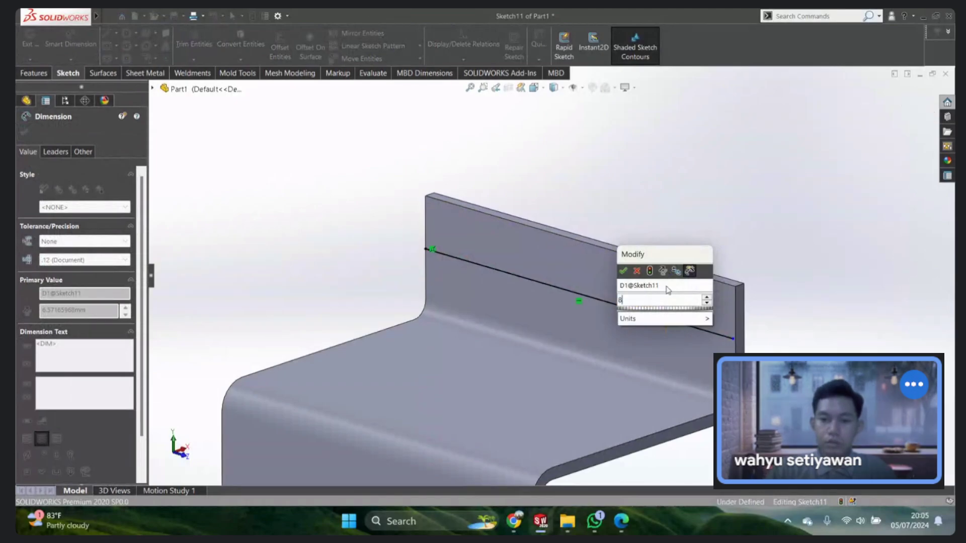
pyautogui.press('Return')
pyautogui.press('Escape')
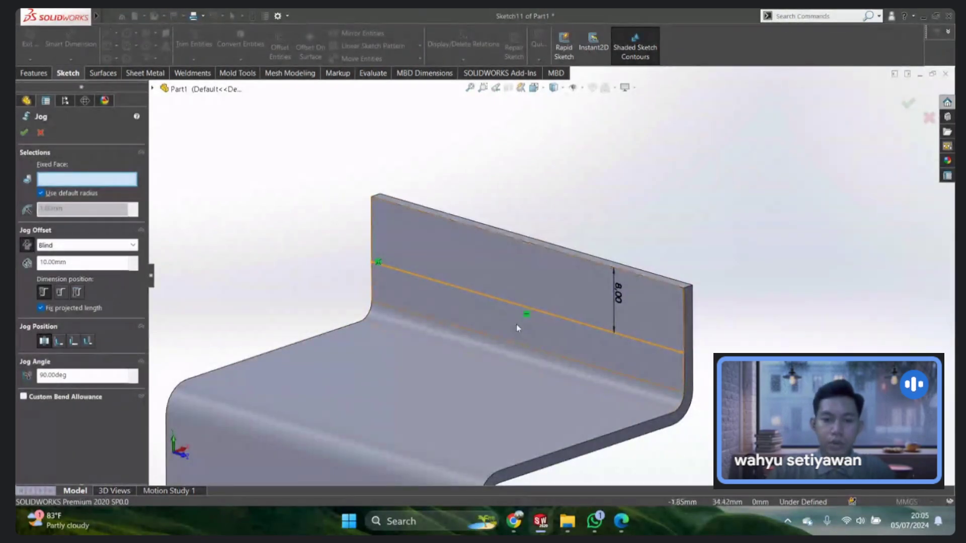
# Step: Set the flange face as the jog's fixed face and view the preview from the front
pyautogui.click(521, 321)
pyautogui.moveTo(551, 301)
pyautogui.mouseDown(button='middle')
pyautogui.moveTo(486, 285)
pyautogui.moveTo(529, 281)
pyautogui.moveTo(536, 297)
pyautogui.mouseUp(button='middle')
pyautogui.scroll(-3, 503, 316)
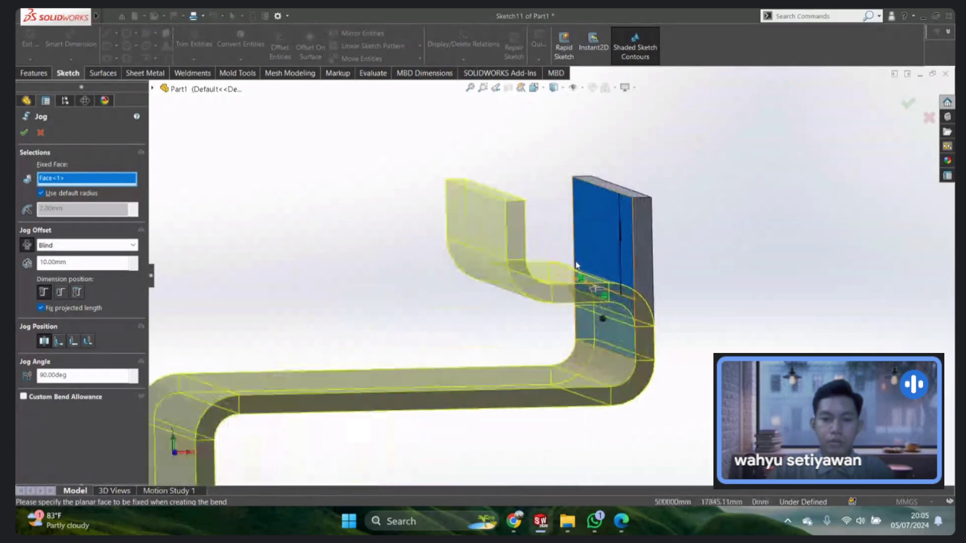
pyautogui.scroll(-2, 483, 332)
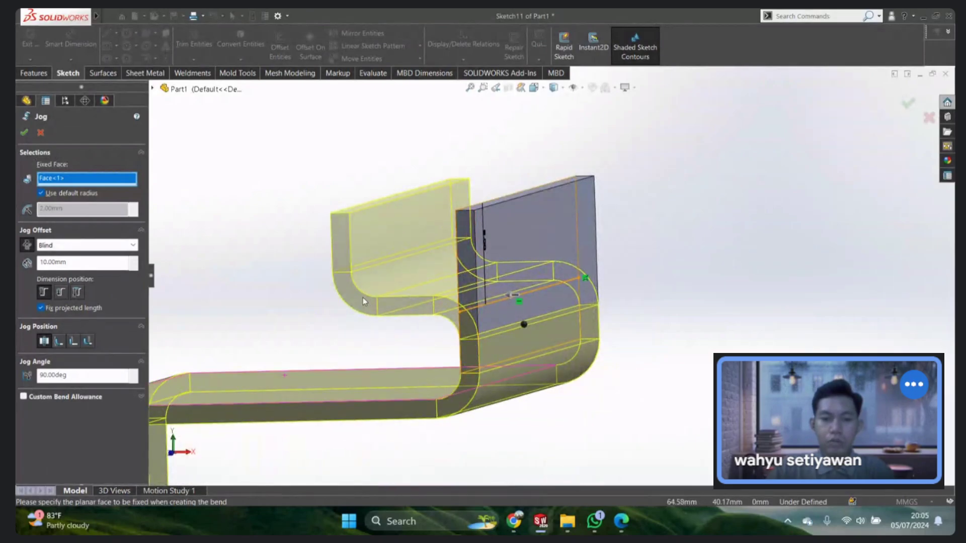
pyautogui.moveTo(363, 297); pyautogui.dragTo(377, 292, button='middle')
pyautogui.press('space')
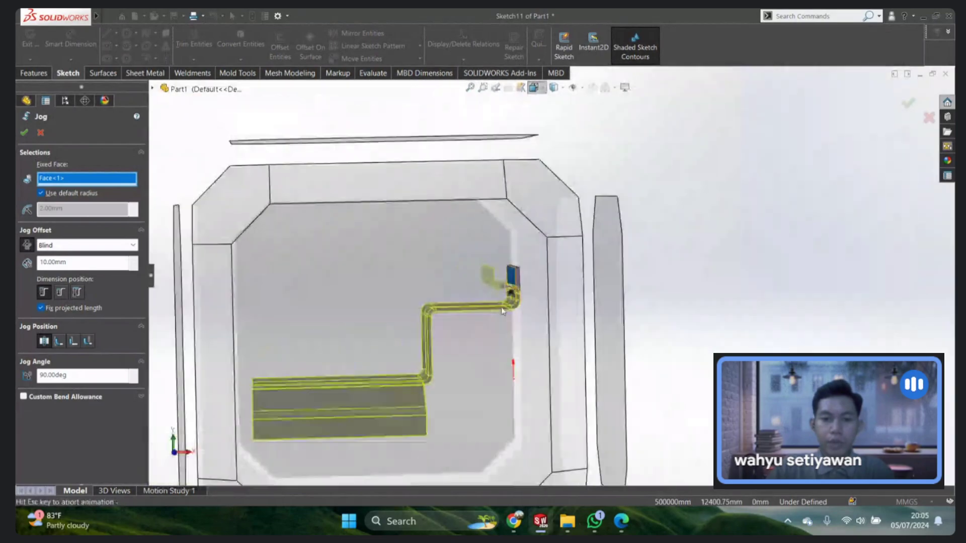
pyautogui.click(501, 307)
pyautogui.scroll(-1, 785, 140)
pyautogui.scroll(-4, 792, 137)
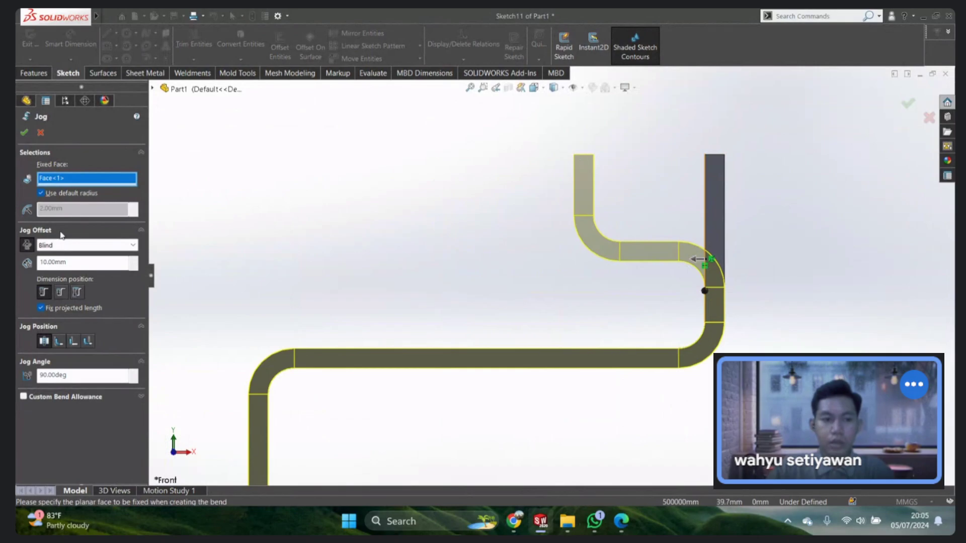
# Step: Reverse the jog direction and set a 20 mm offset
pyautogui.click(27, 245)
pyautogui.scroll(1, 633, 302)
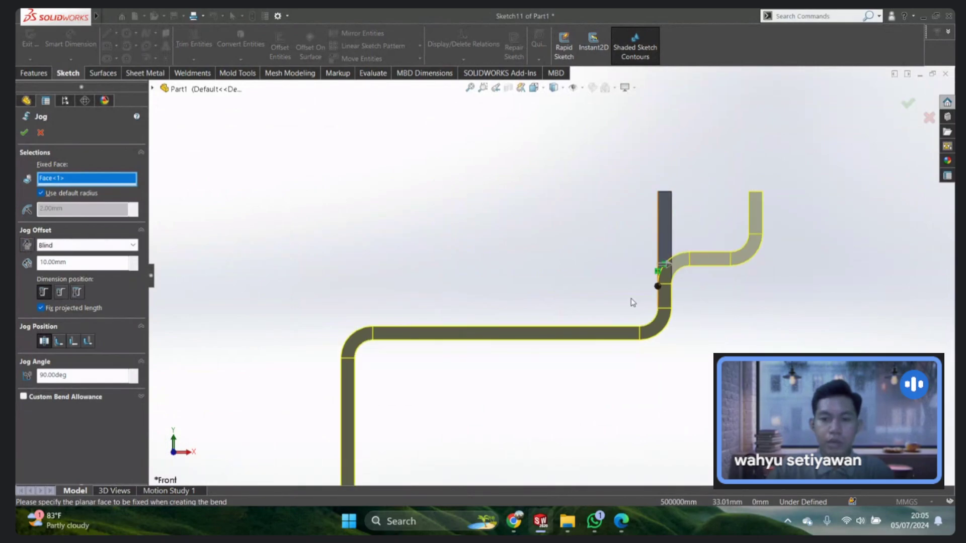
pyautogui.scroll(-2, 746, 197)
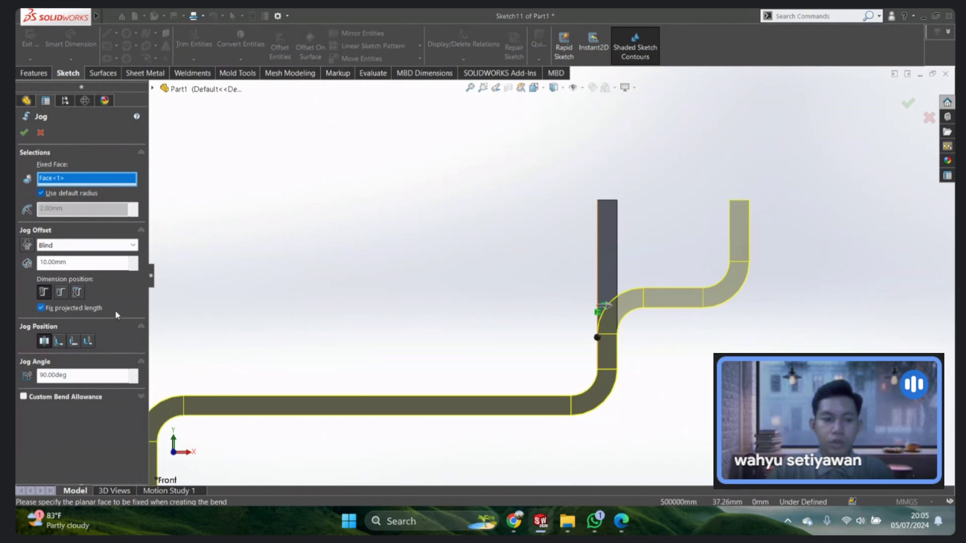
pyautogui.click(61, 293)
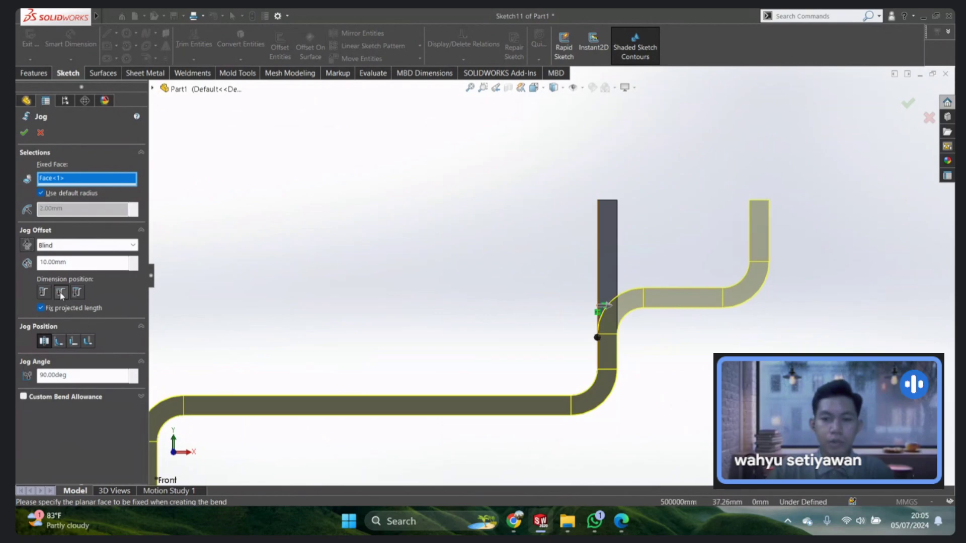
pyautogui.moveTo(91, 265); pyautogui.dragTo(17, 259)
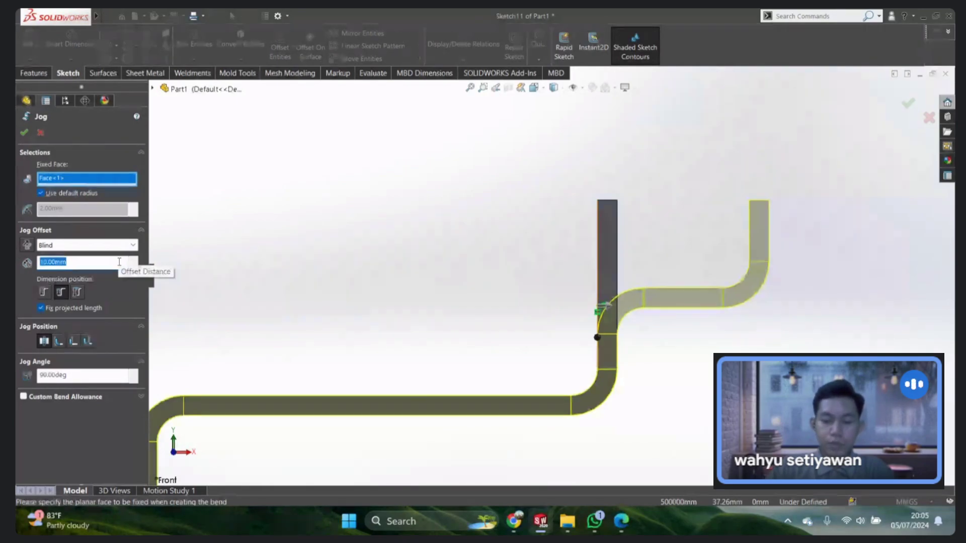
pyautogui.press('BackSpace')
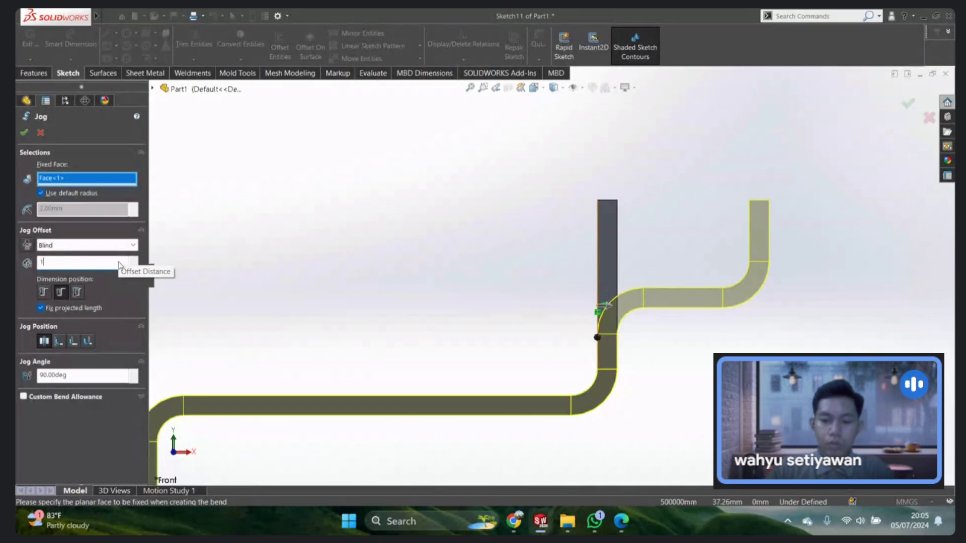
pyautogui.write('20.00mm')
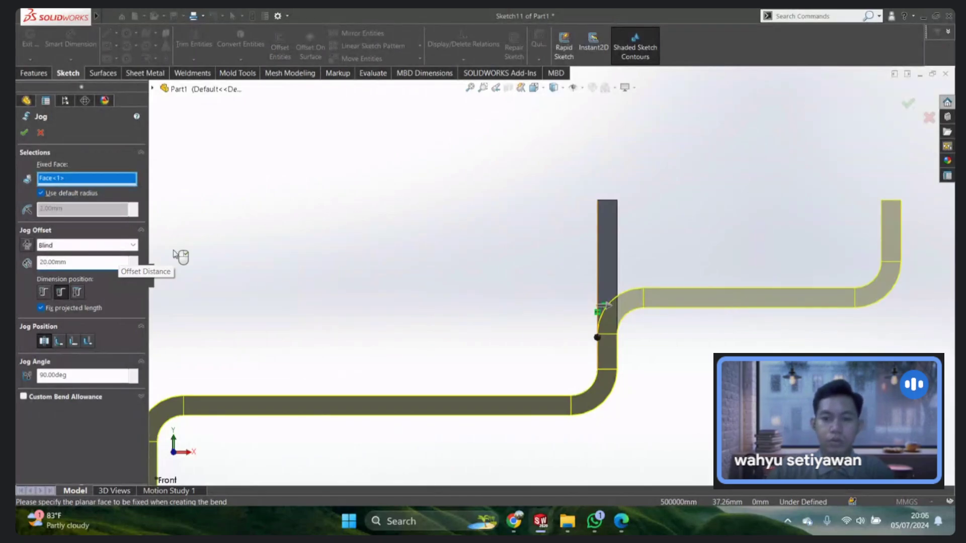
pyautogui.press('Return')
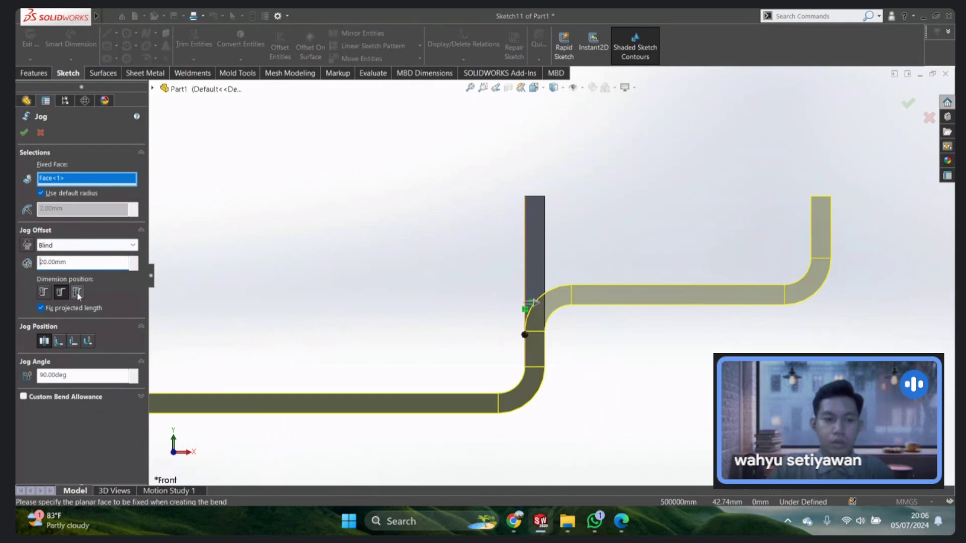
# Step: Compare the jog position options, keeping the offset measured as an overall dimension
pyautogui.click(78, 295)
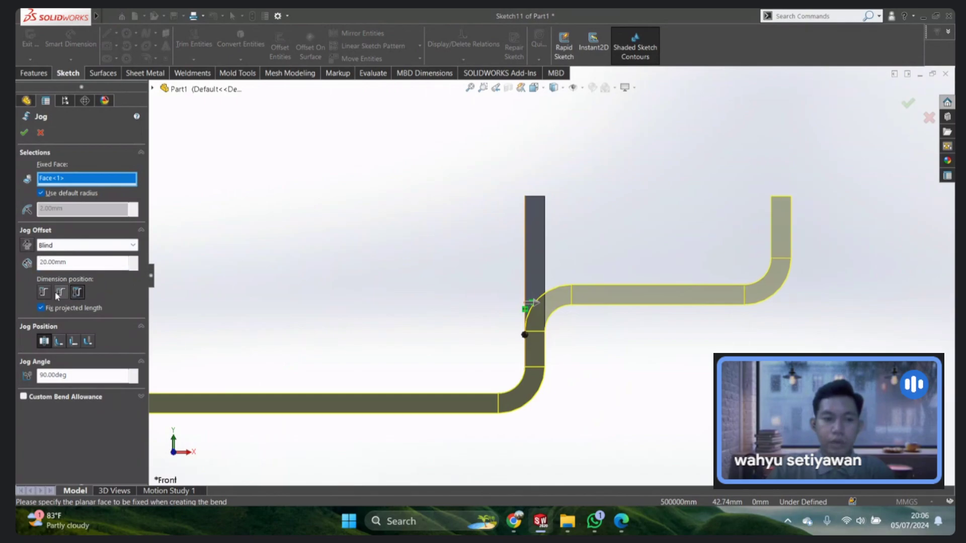
pyautogui.click(57, 293)
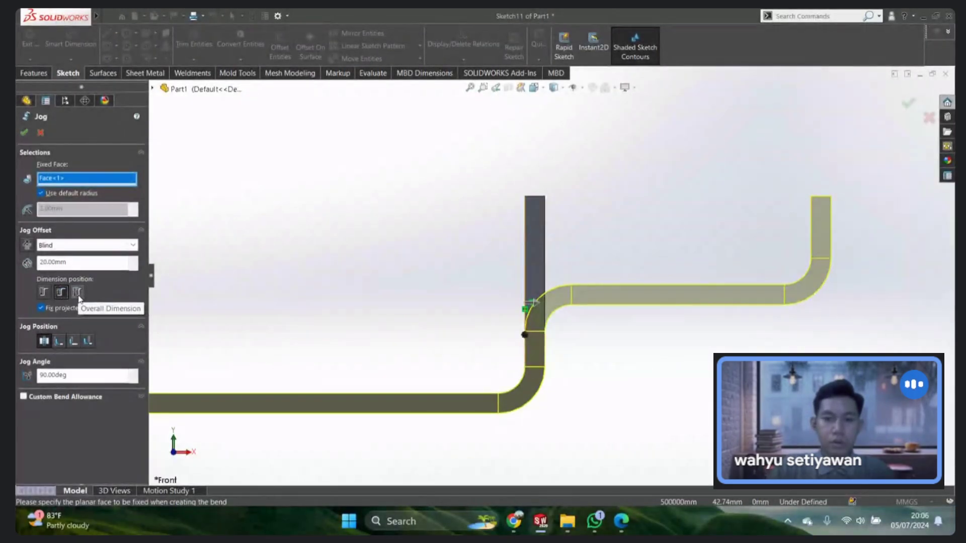
pyautogui.click(78, 293)
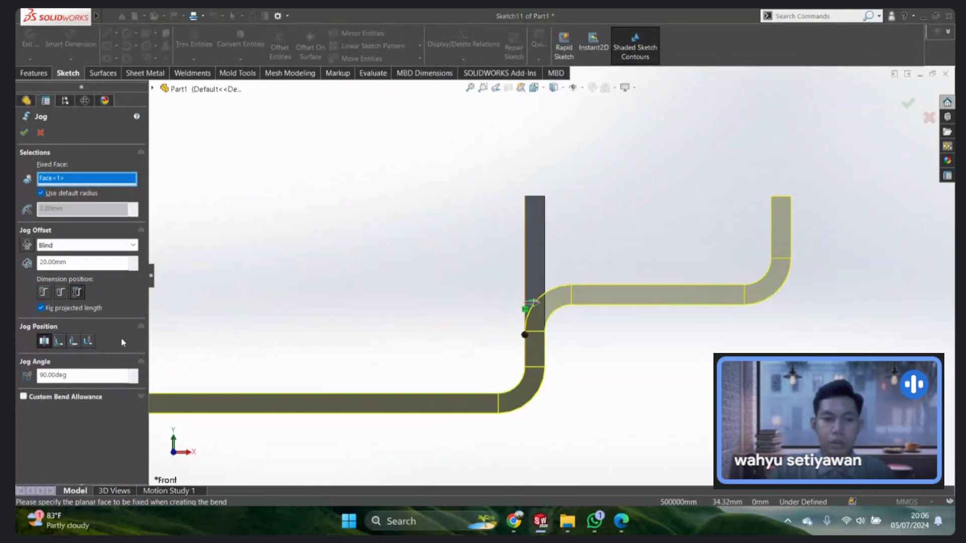
pyautogui.click(59, 341)
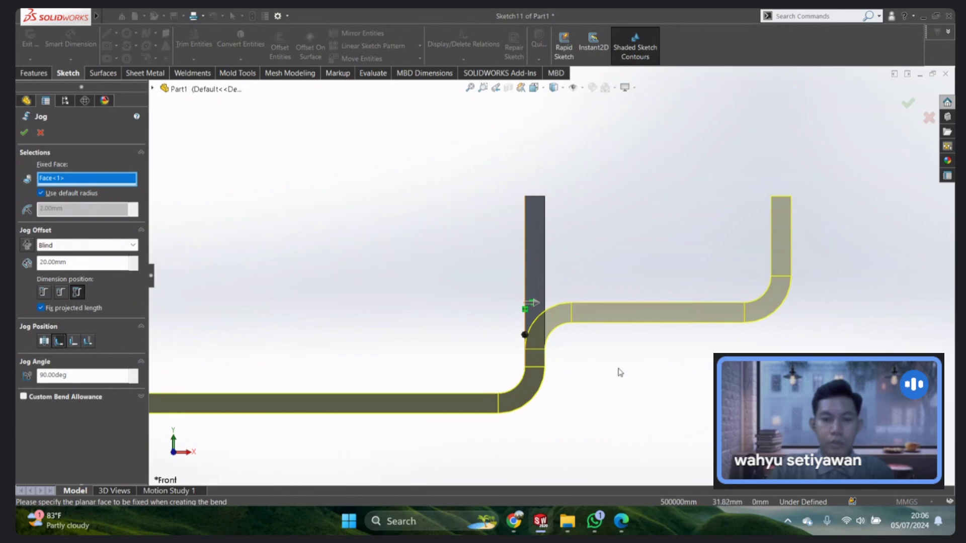
pyautogui.scroll(-2, 624, 373)
pyautogui.click(73, 341)
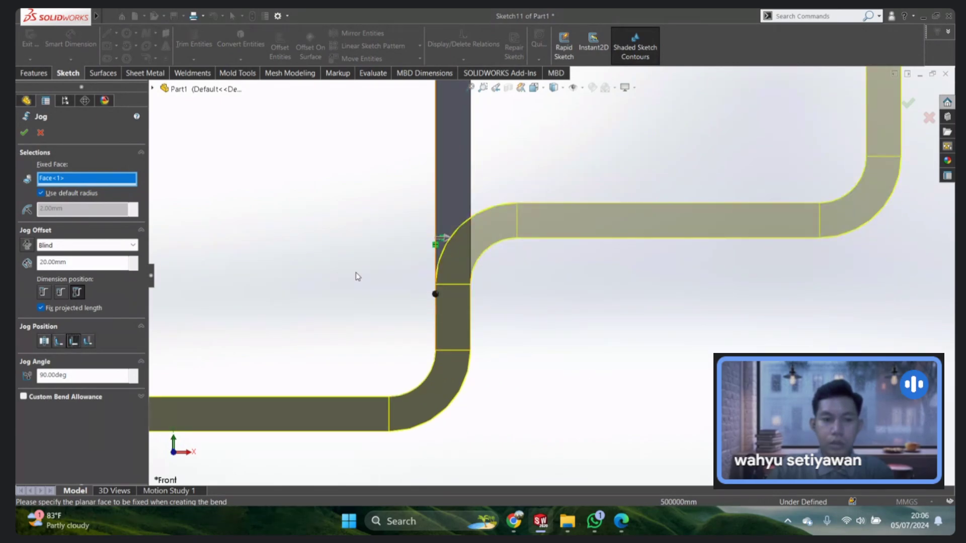
pyautogui.click(88, 341)
pyautogui.scroll(1, 582, 227)
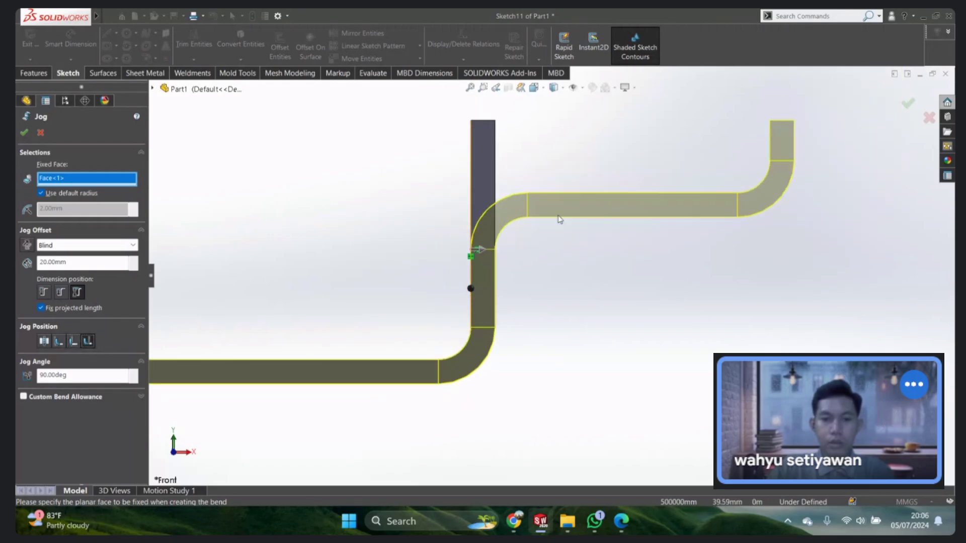
pyautogui.scroll(1, 642, 174)
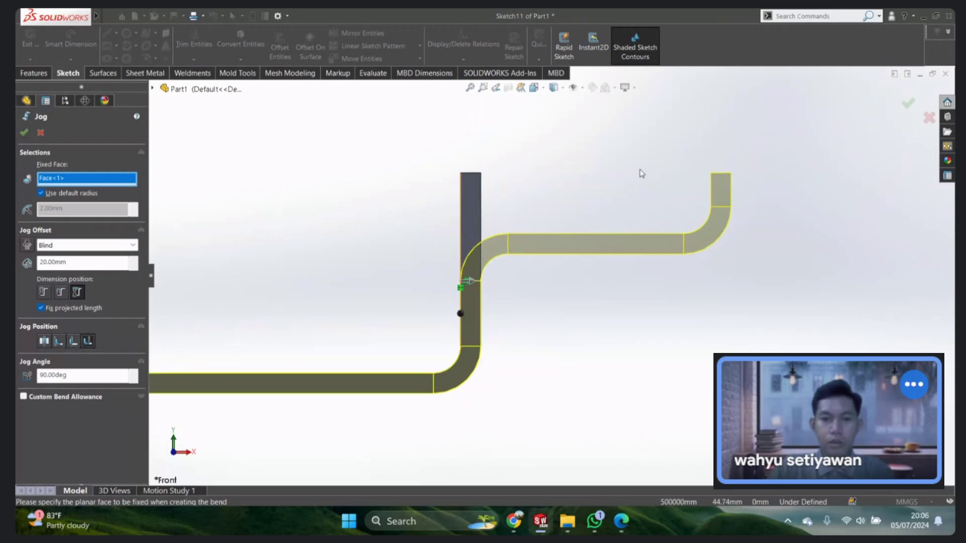
pyautogui.click(73, 341)
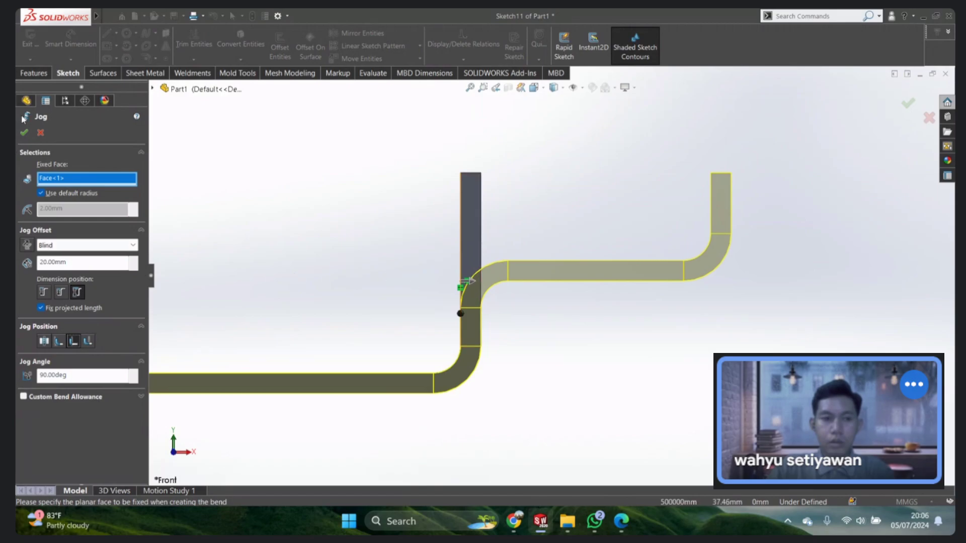
pyautogui.click(24, 133)
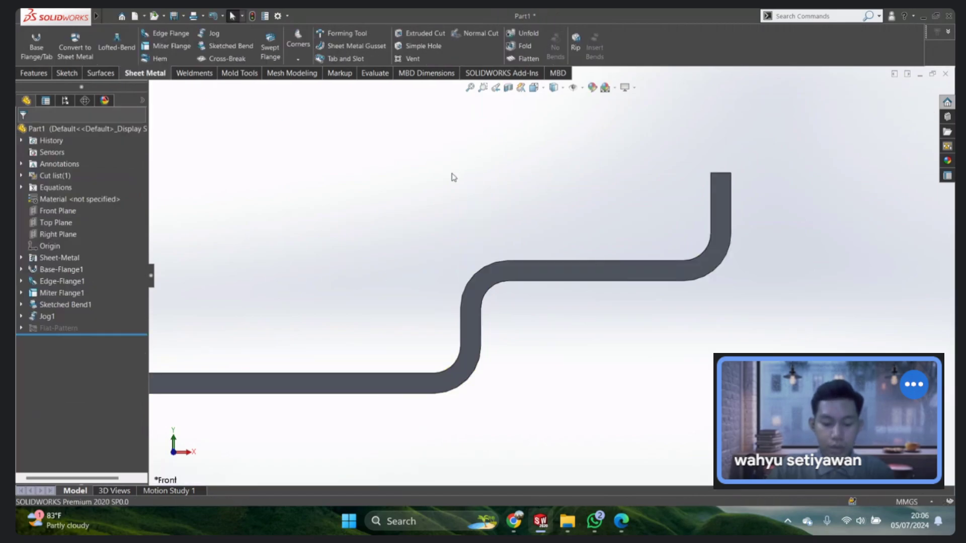
pyautogui.moveTo(442, 234)
pyautogui.mouseDown(button='middle')
pyautogui.moveTo(427, 209)
pyautogui.moveTo(565, 267)
pyautogui.moveTo(470, 252)
pyautogui.moveTo(535, 310)
pyautogui.moveTo(475, 218)
pyautogui.mouseUp(button='middle')
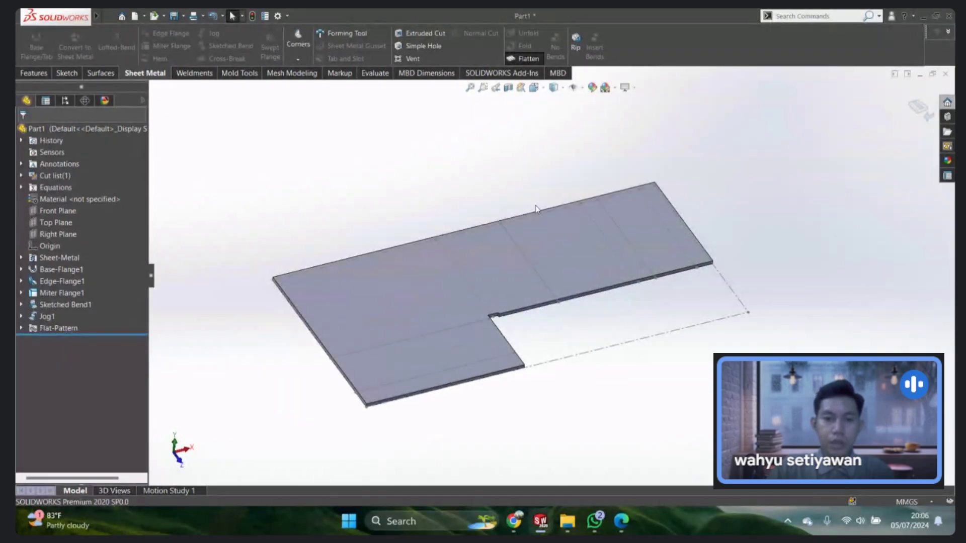
pyautogui.click(529, 212)
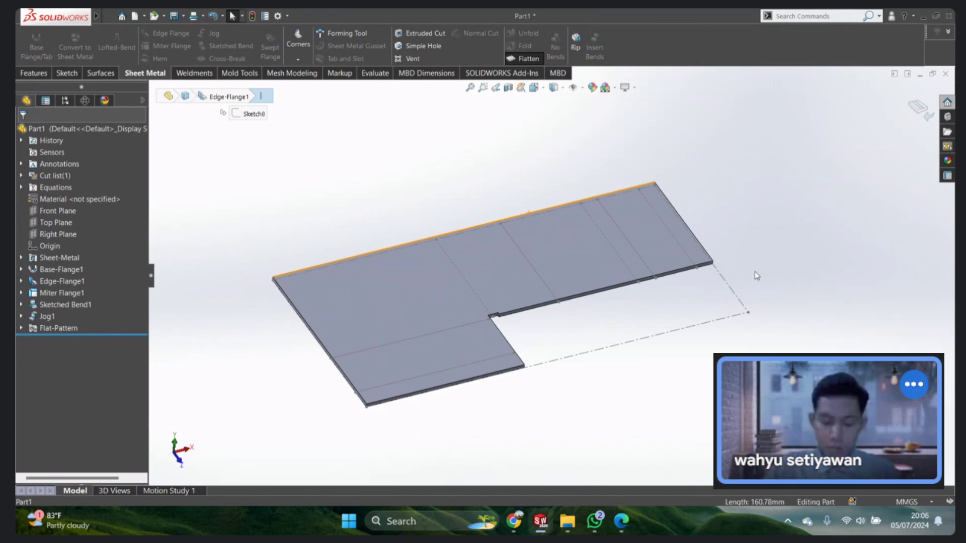
pyautogui.click(920, 108)
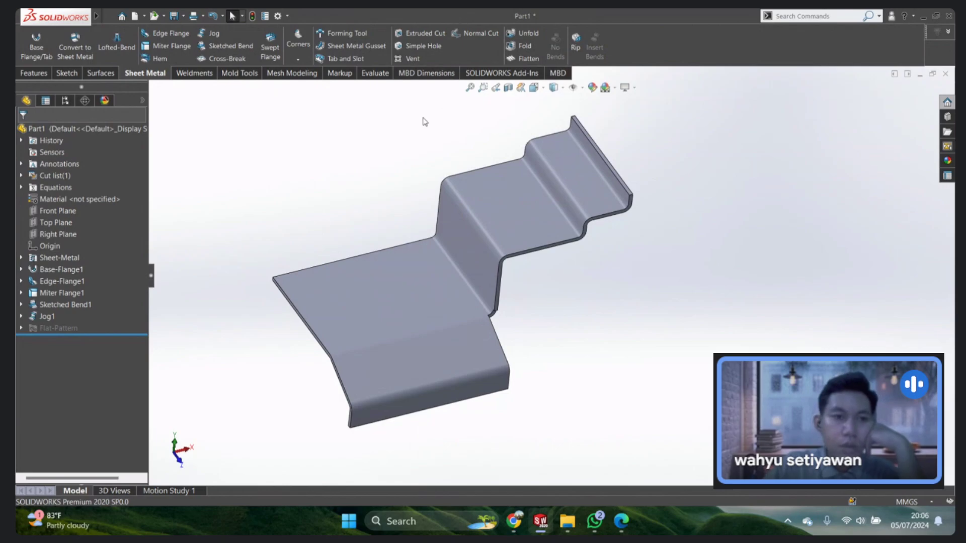
# Step: Start a hem on the upper flange's free edge with both sizes set to 5 mm
pyautogui.click(158, 58)
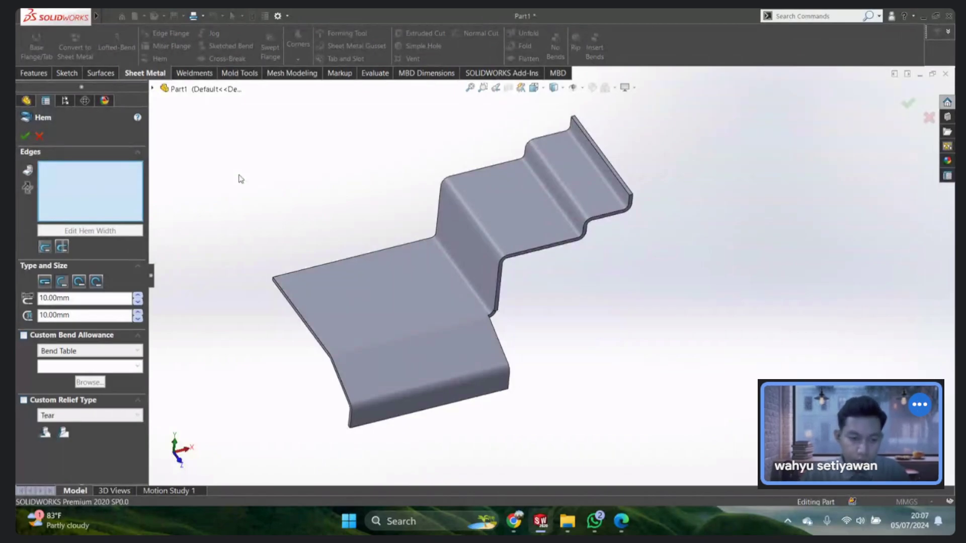
pyautogui.scroll(-3, 627, 131)
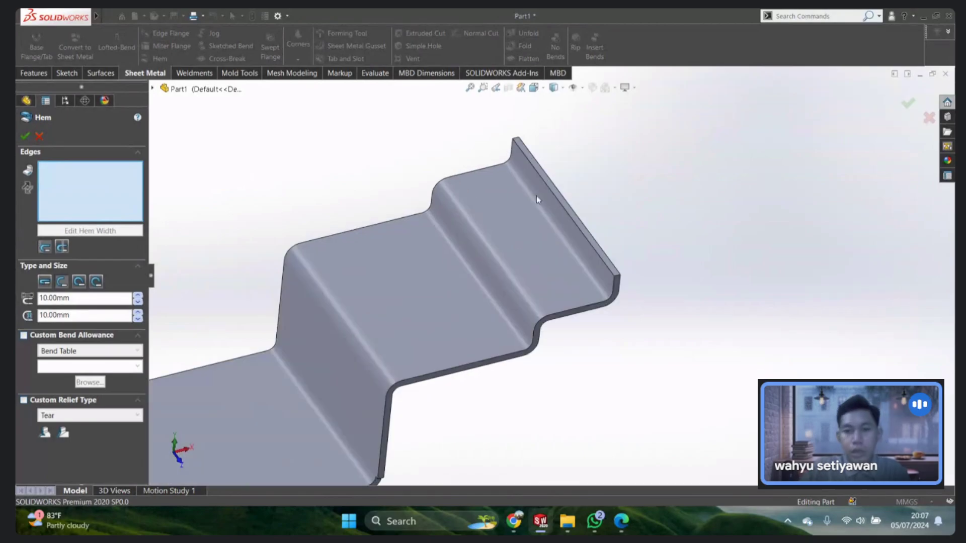
pyautogui.scroll(-3, 619, 270)
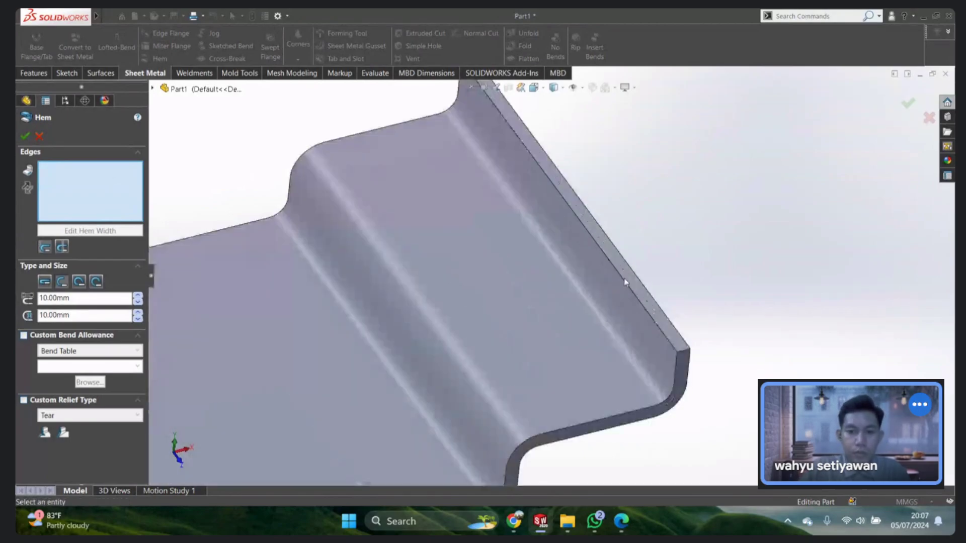
pyautogui.click(617, 272)
pyautogui.scroll(3, 603, 268)
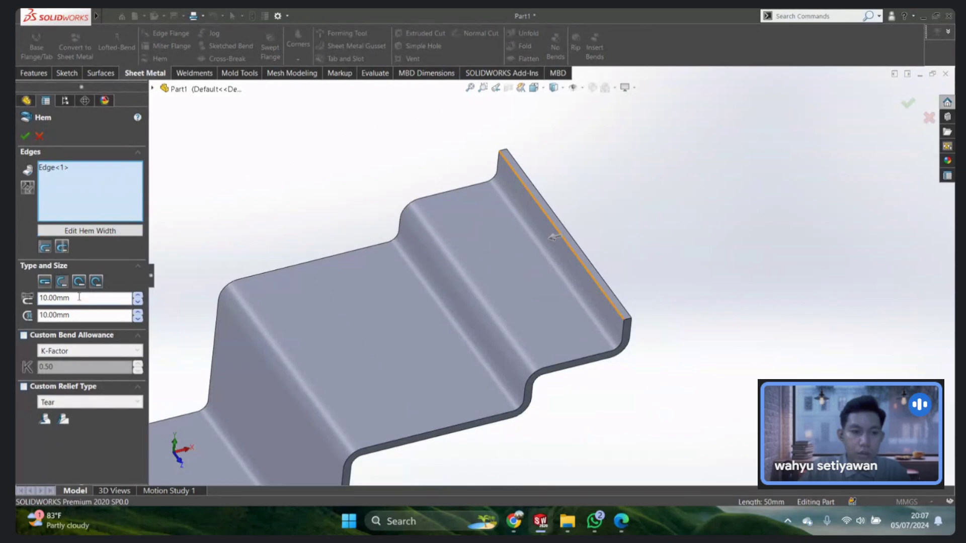
pyautogui.doubleClick(79, 298)
pyautogui.scroll(2, 591, 211)
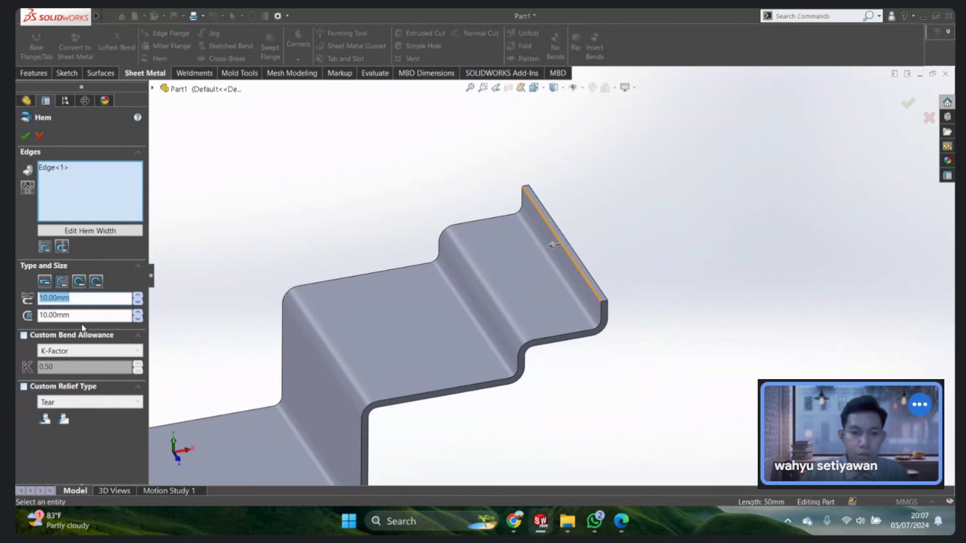
pyautogui.write('5')
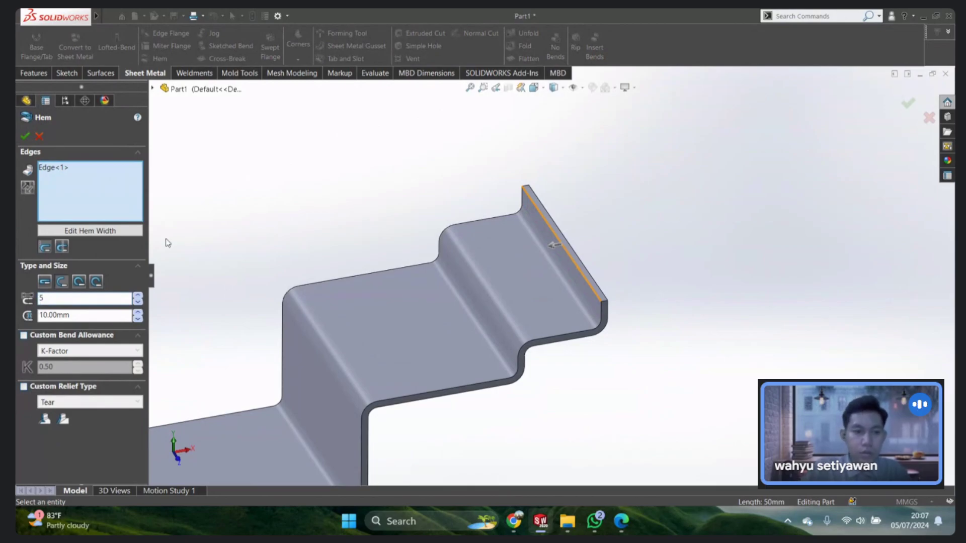
pyautogui.press('Return')
pyautogui.moveTo(83, 313); pyautogui.dragTo(18, 331)
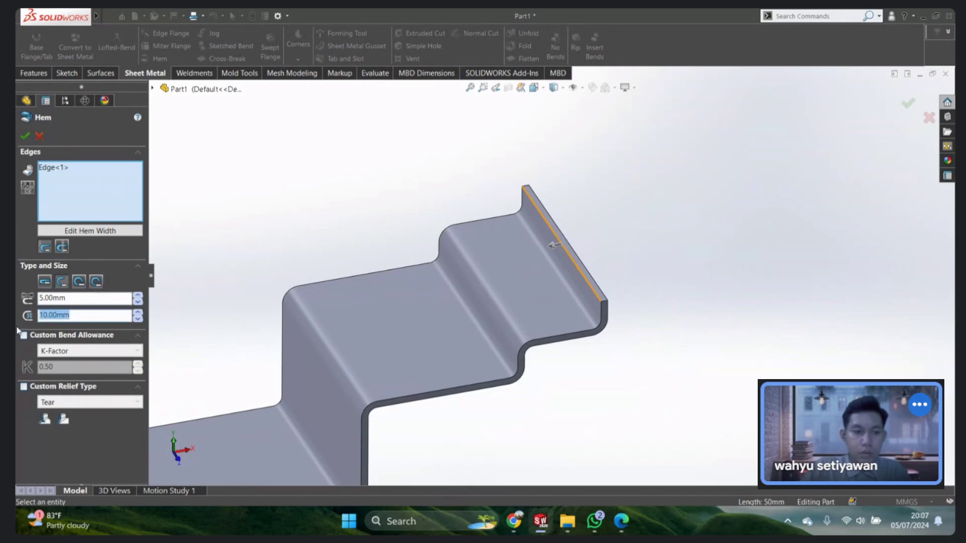
pyautogui.write('5')
pyautogui.press('Return')
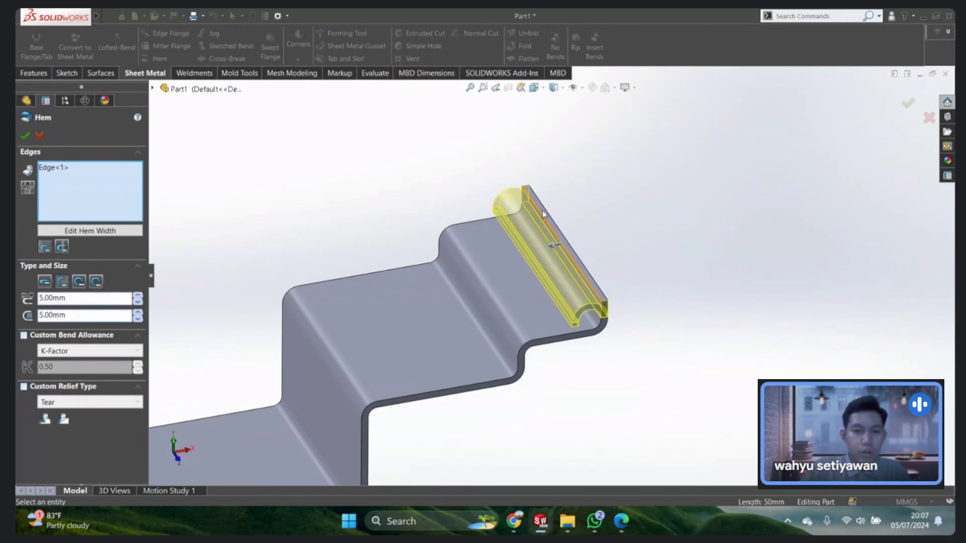
# Step: Reverse the hem direction and finish it as a 200° rolled hem with 0.375 mm radius
pyautogui.click(44, 283)
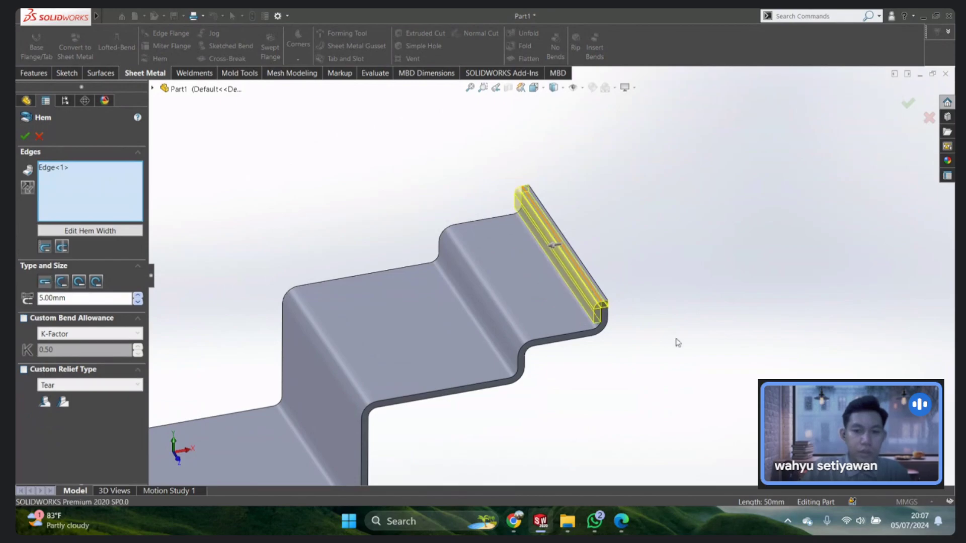
pyautogui.moveTo(675, 341); pyautogui.dragTo(513, 287, button='middle')
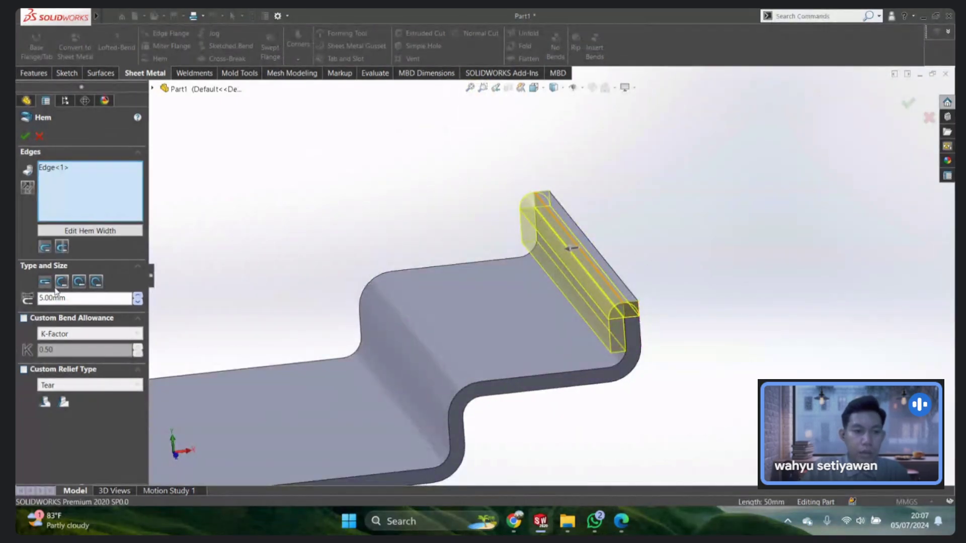
pyautogui.click(26, 189)
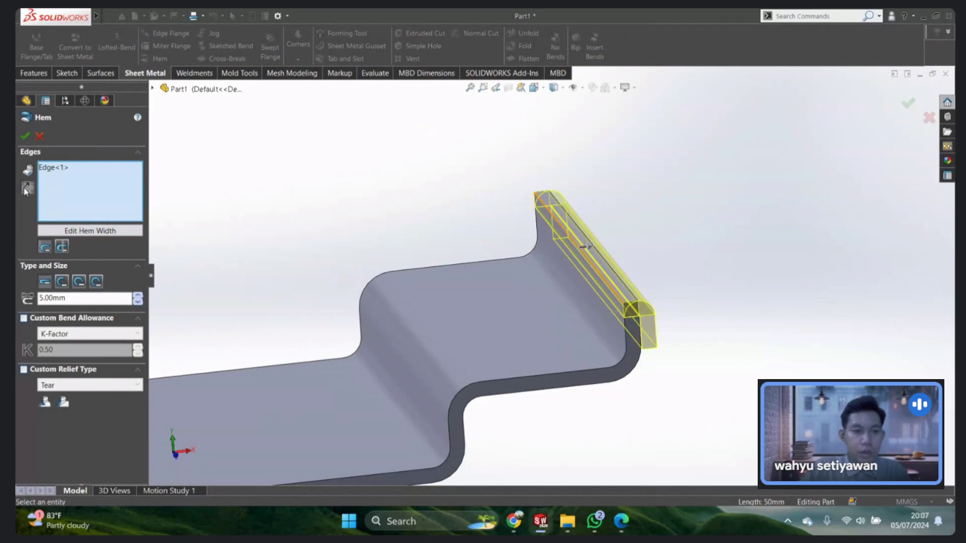
pyautogui.moveTo(673, 333); pyautogui.dragTo(573, 279, button='middle')
pyautogui.scroll(-3, 572, 277)
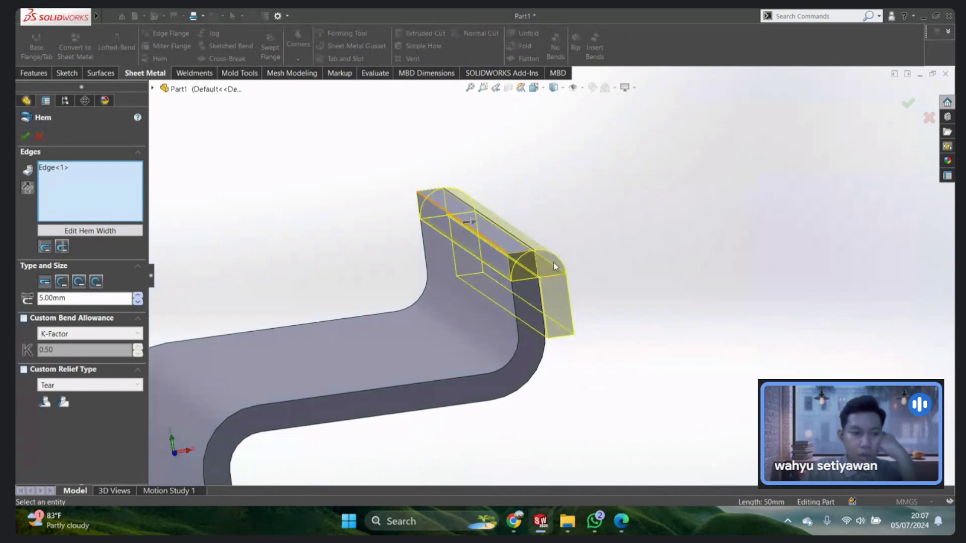
pyautogui.click(61, 283)
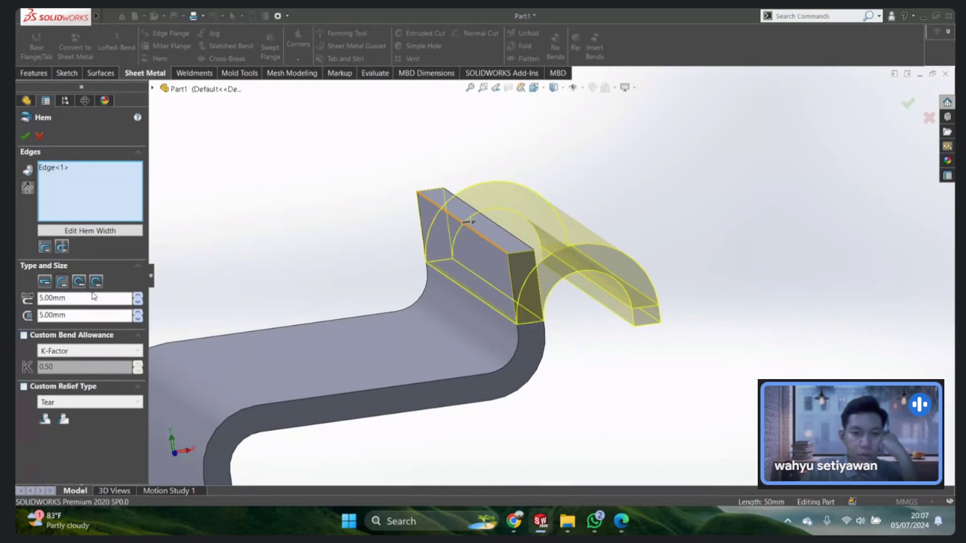
pyautogui.click(80, 283)
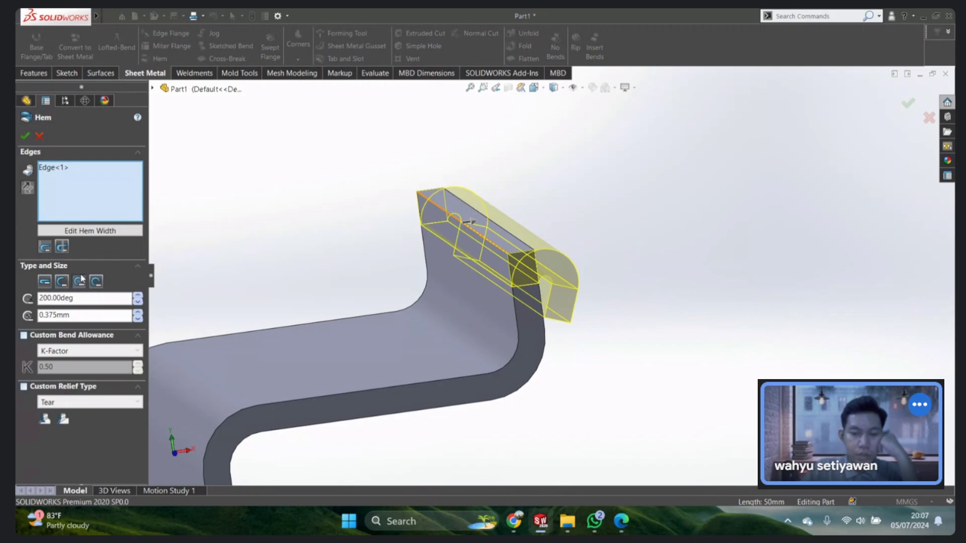
pyautogui.click(99, 285)
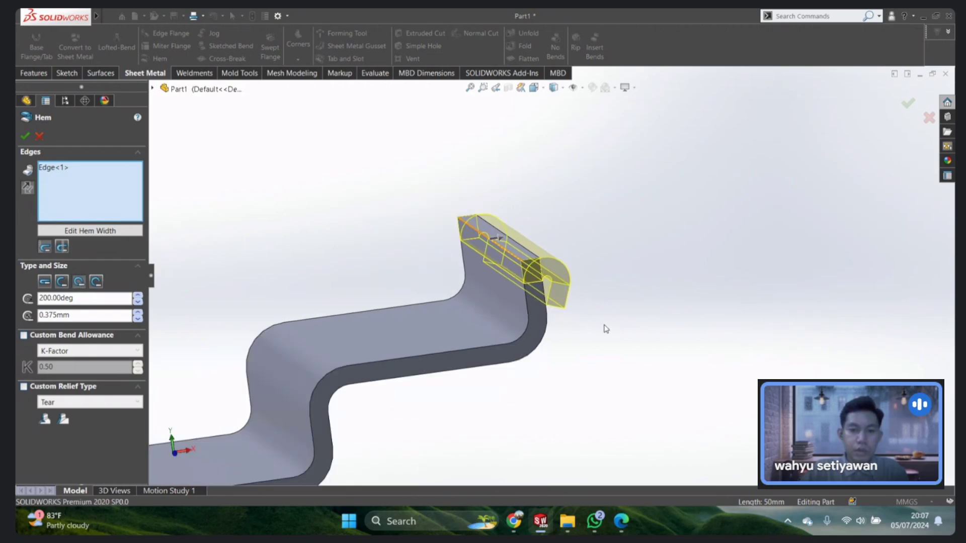
pyautogui.moveTo(605, 328)
pyautogui.mouseDown(button='middle')
pyautogui.moveTo(484, 296)
pyautogui.moveTo(542, 310)
pyautogui.mouseUp(button='middle')
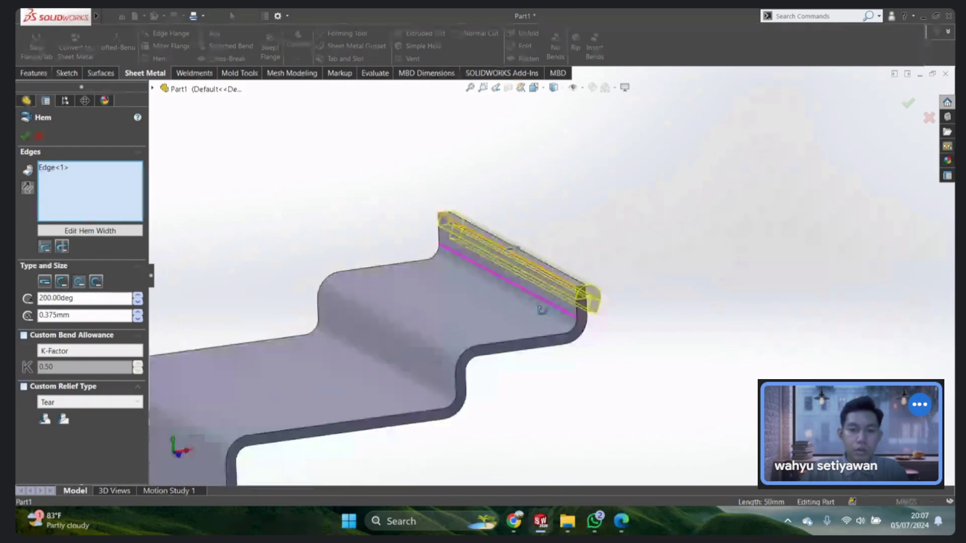
pyautogui.click(24, 136)
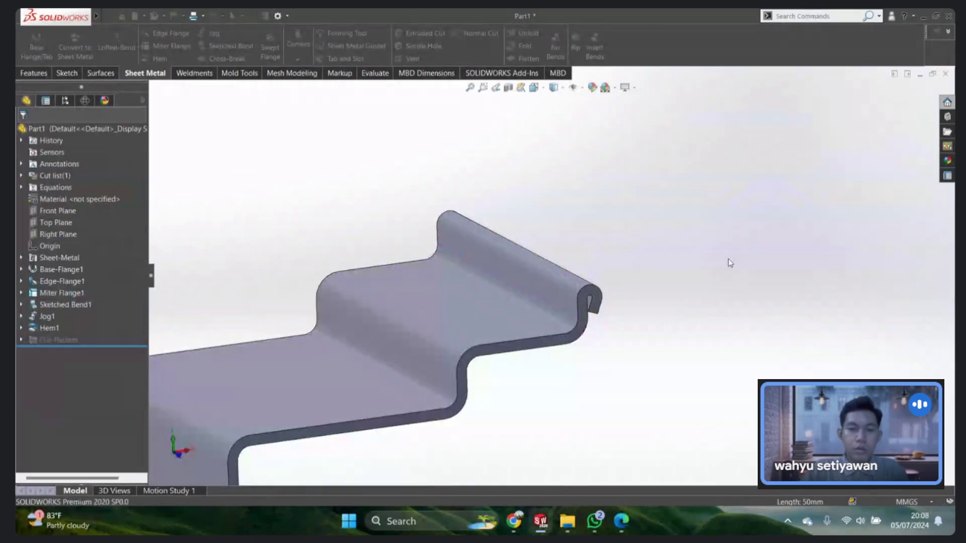
# Step: Toggle the flat pattern on and off twice to compare, ending with the bracket folded
pyautogui.moveTo(695, 271)
pyautogui.mouseDown(button='middle')
pyautogui.moveTo(539, 313)
pyautogui.moveTo(567, 319)
pyautogui.moveTo(574, 313)
pyautogui.moveTo(505, 292)
pyautogui.mouseUp(button='middle')
pyautogui.scroll(-2, 505, 292)
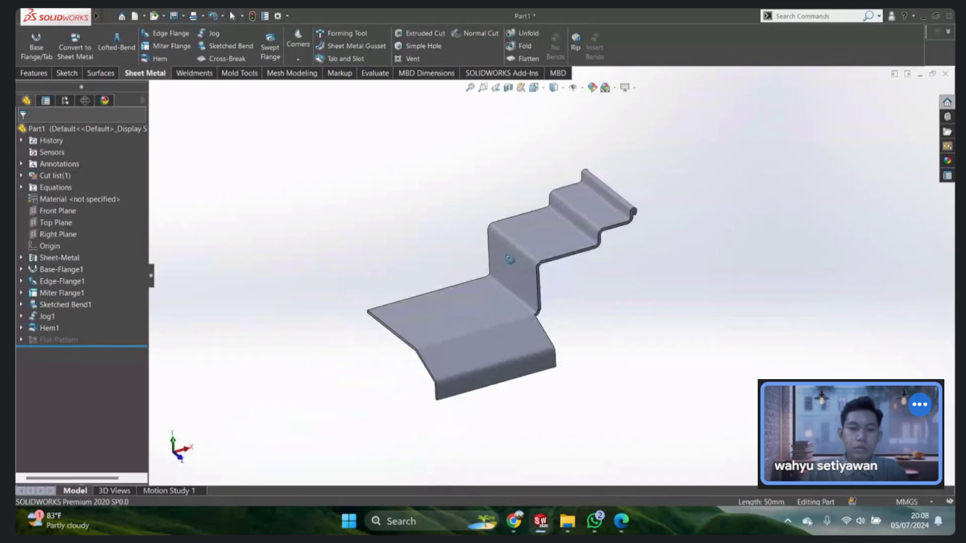
pyautogui.click(523, 58)
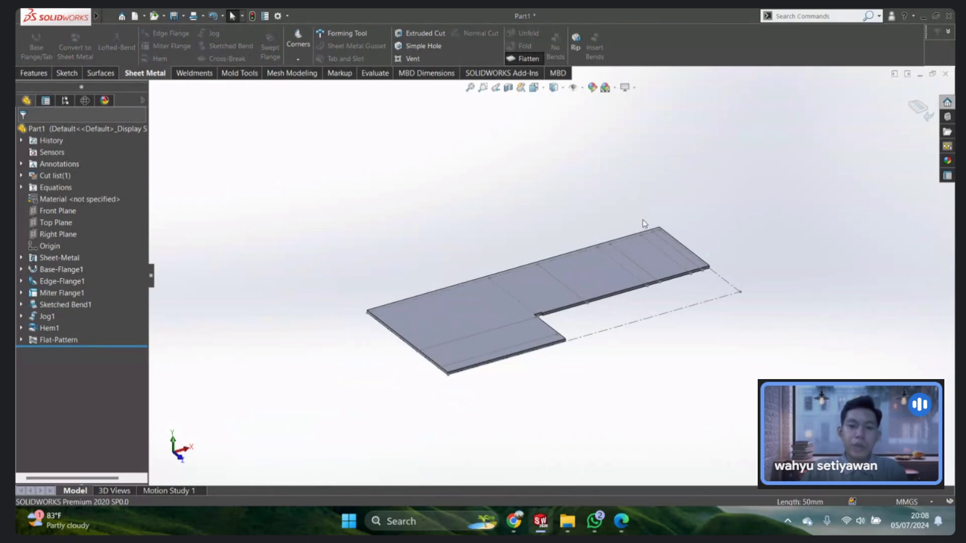
pyautogui.moveTo(585, 325); pyautogui.dragTo(595, 303, button='middle')
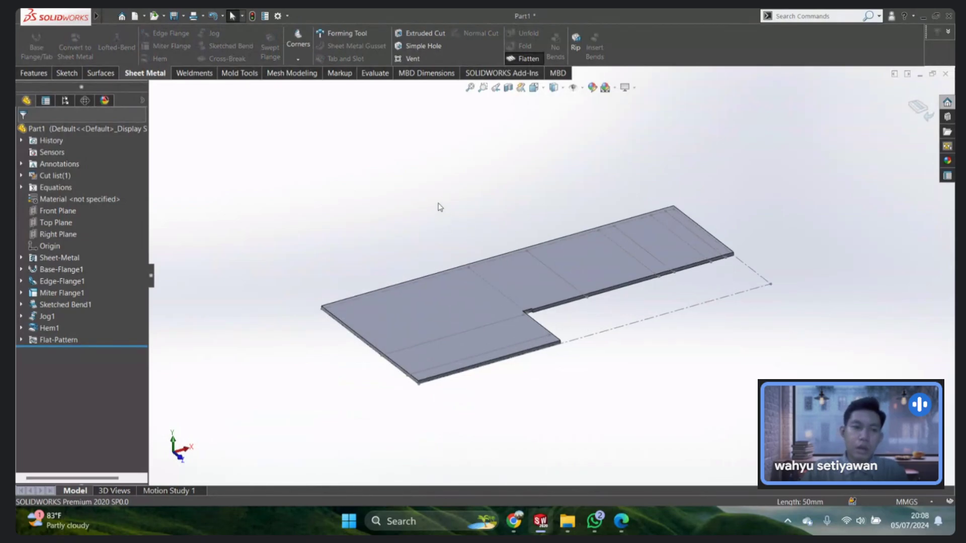
pyautogui.click(523, 57)
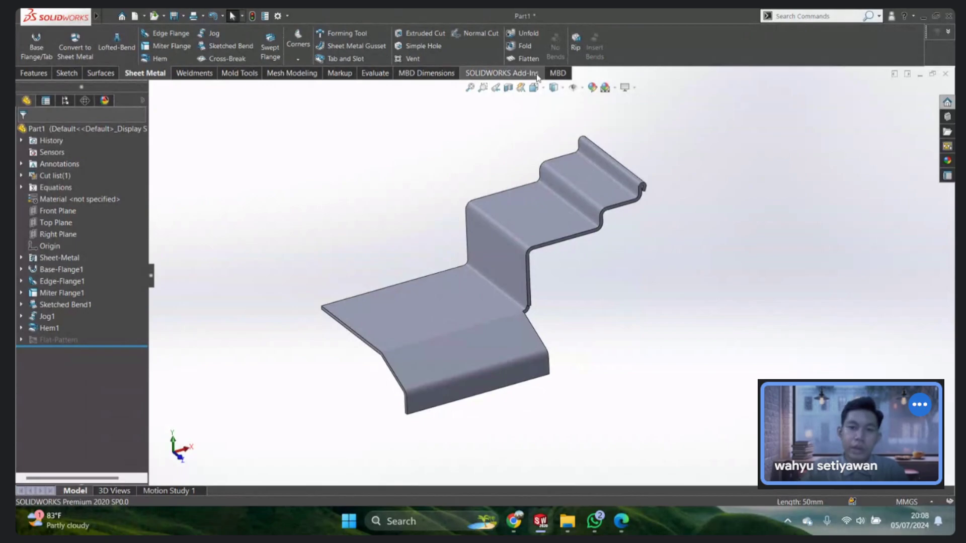
pyautogui.click(526, 59)
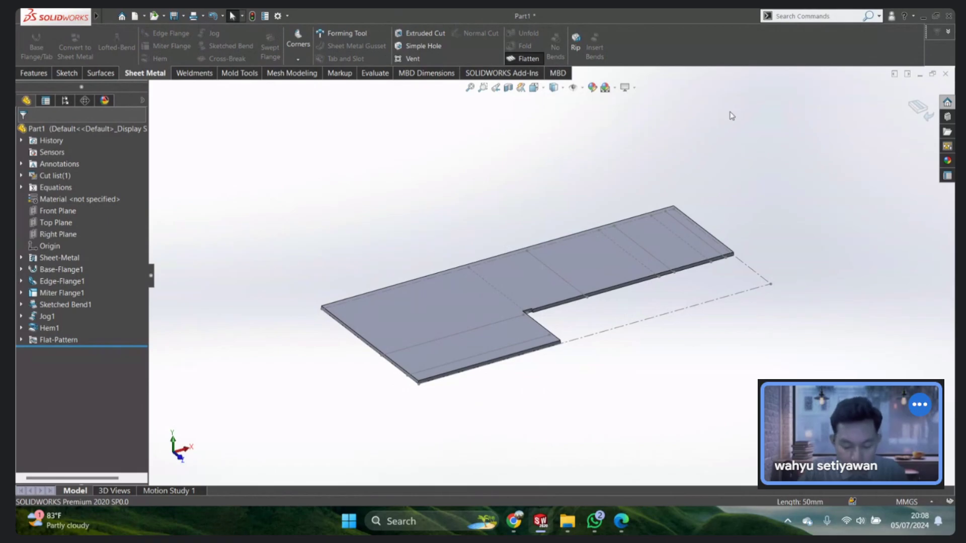
pyautogui.click(527, 59)
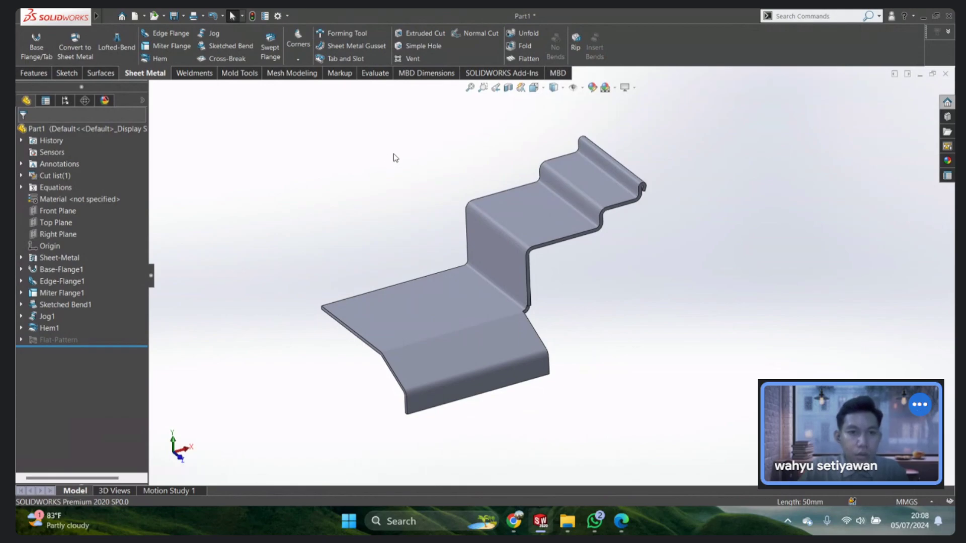
# Step: Start a gusset across the wall-to-bottom-flange bend with a 20 mm offset
pyautogui.click(370, 47)
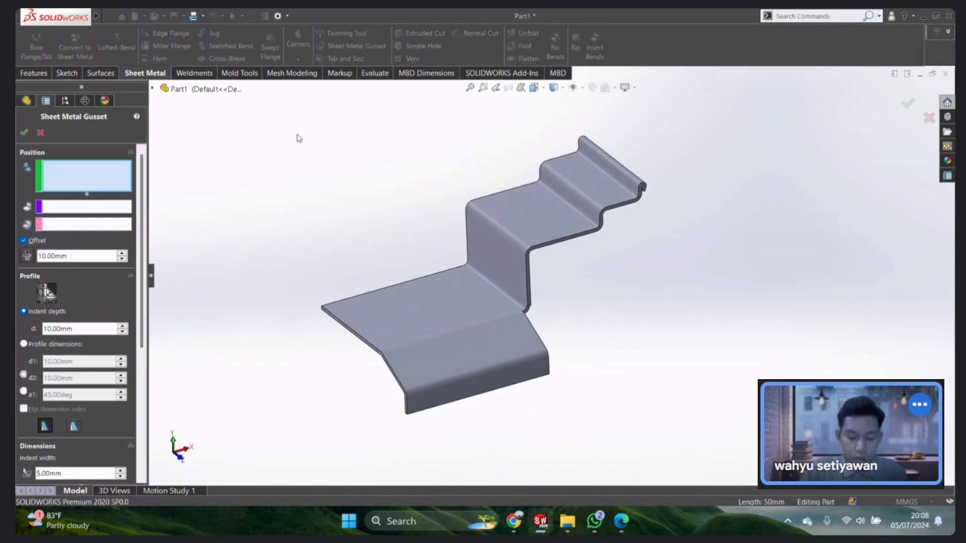
pyautogui.scroll(-5, 578, 362)
pyautogui.scroll(-2, 423, 260)
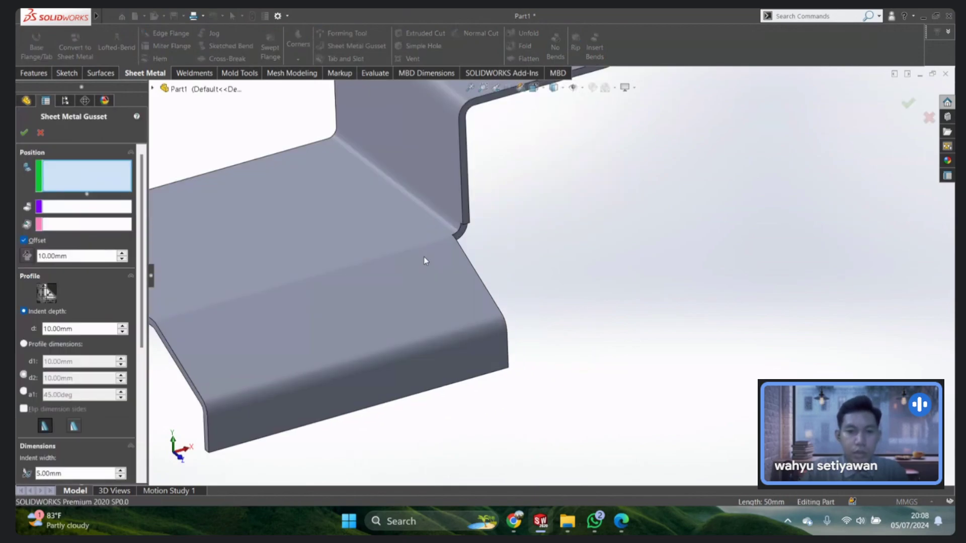
pyautogui.click(460, 275)
pyautogui.click(460, 276)
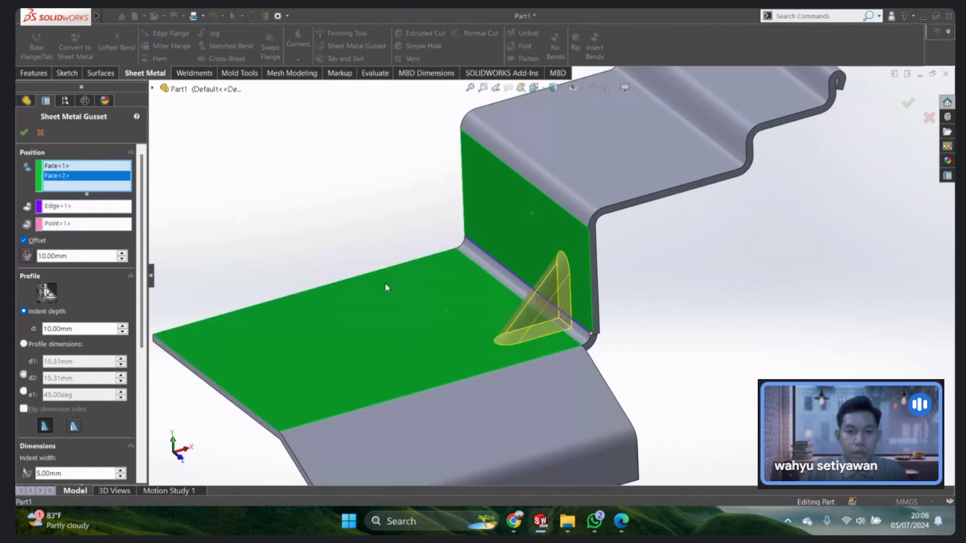
pyautogui.scroll(2, 464, 286)
pyautogui.scroll(-5, 525, 270)
pyautogui.moveTo(525, 271)
pyautogui.mouseDown(button='middle')
pyautogui.moveTo(650, 242)
pyautogui.moveTo(523, 249)
pyautogui.moveTo(565, 281)
pyautogui.moveTo(629, 264)
pyautogui.mouseUp(button='middle')
pyautogui.scroll(-3, 413, 279)
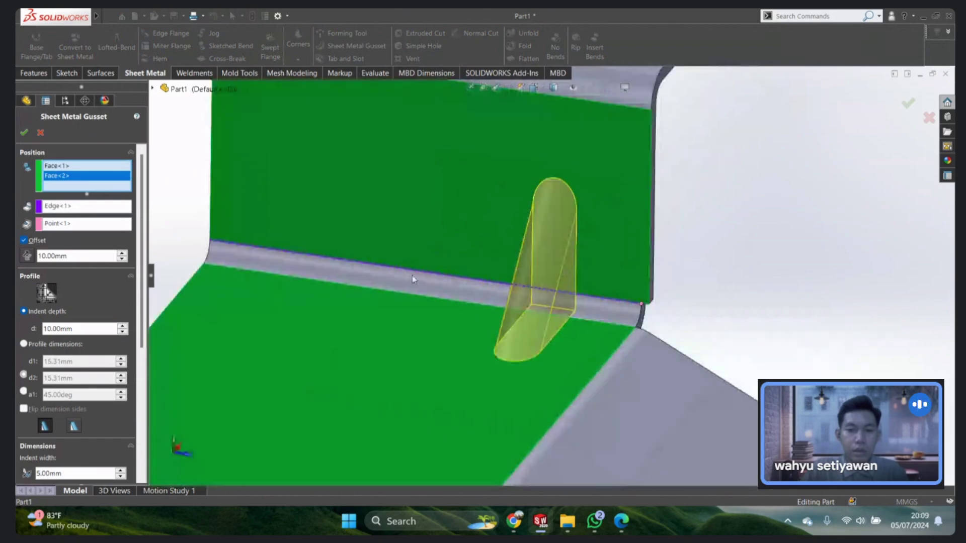
pyautogui.moveTo(68, 256); pyautogui.dragTo(16, 263)
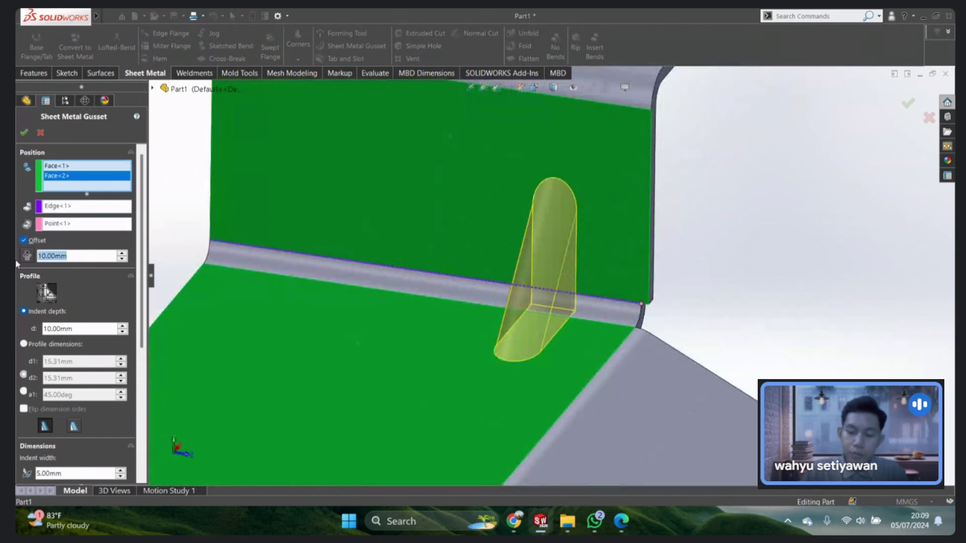
pyautogui.write('20')
pyautogui.press('Return')
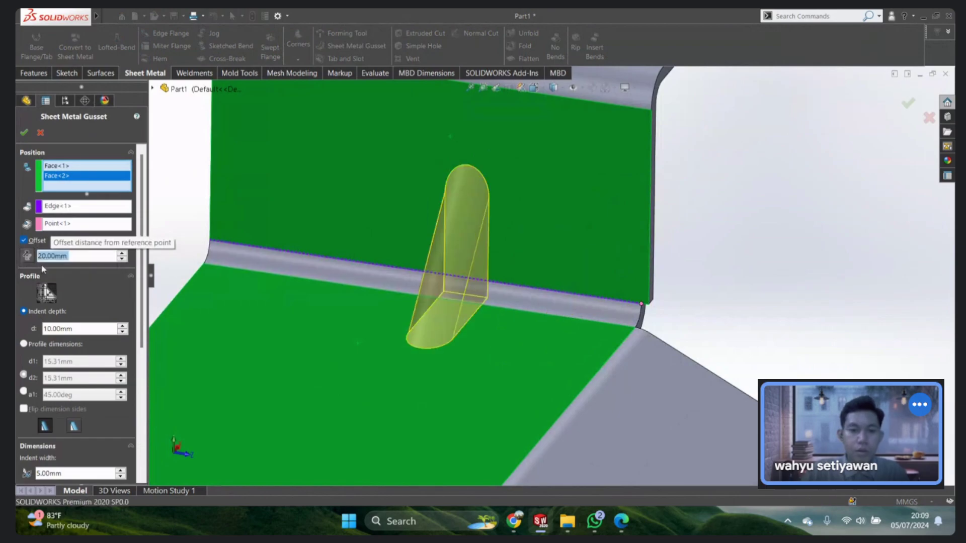
# Step: Define the gusset by profile dimensions with d1 and d2 both 15 mm
pyautogui.keyDown('ctrl'); pyautogui.moveTo(515, 282); pyautogui.dragTo(578, 296, button='middle'); pyautogui.keyUp('ctrl')
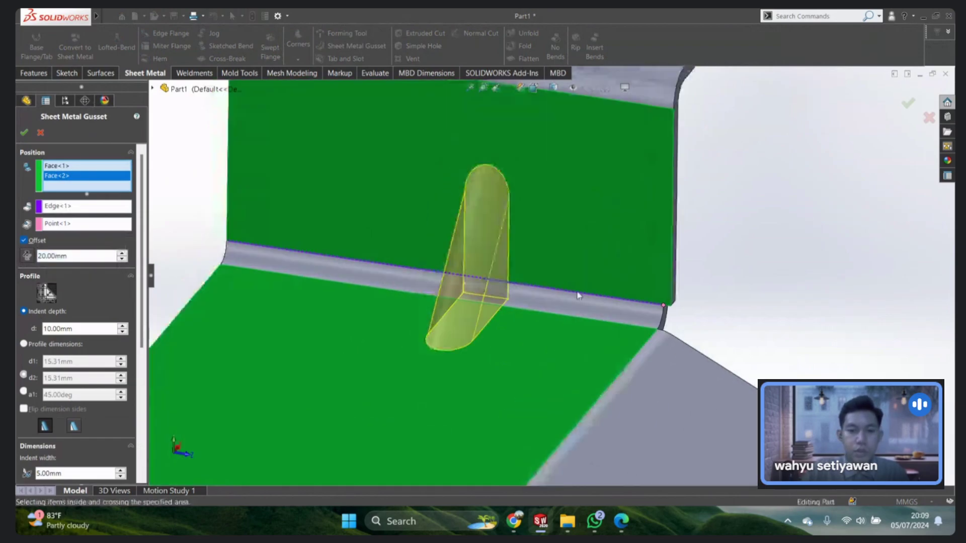
pyautogui.scroll(3, 554, 279)
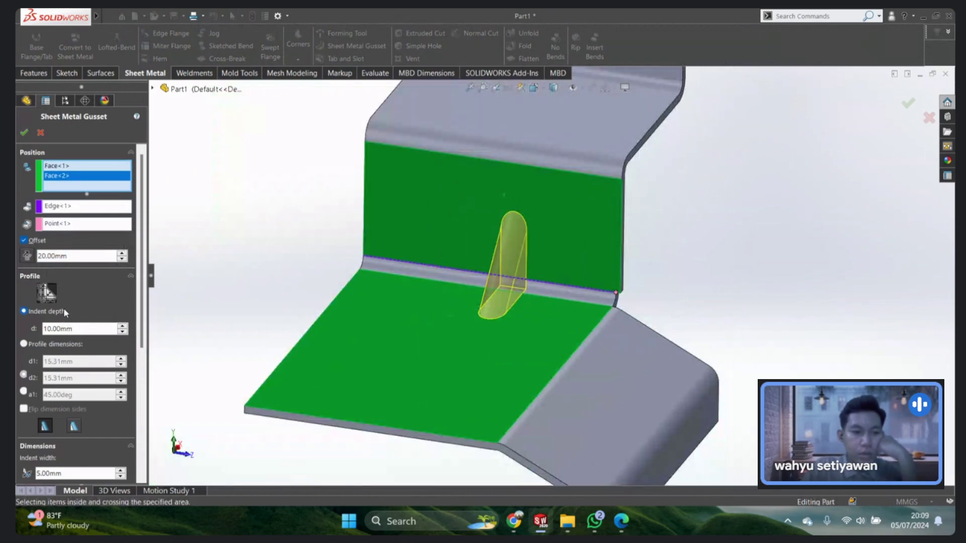
pyautogui.scroll(-1, 526, 292)
pyautogui.scroll(-1, 503, 272)
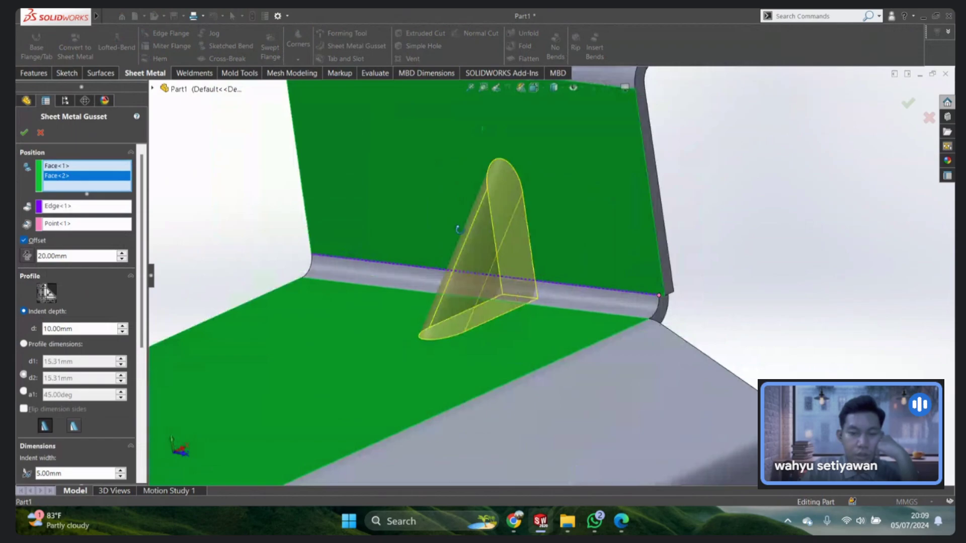
pyautogui.scroll(-1, 464, 265)
pyautogui.click(58, 345)
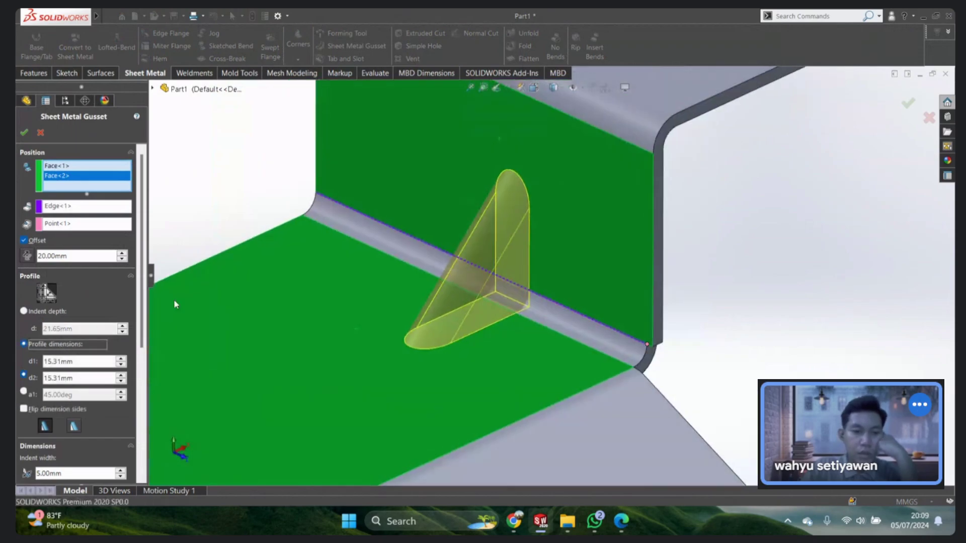
pyautogui.doubleClick(76, 362)
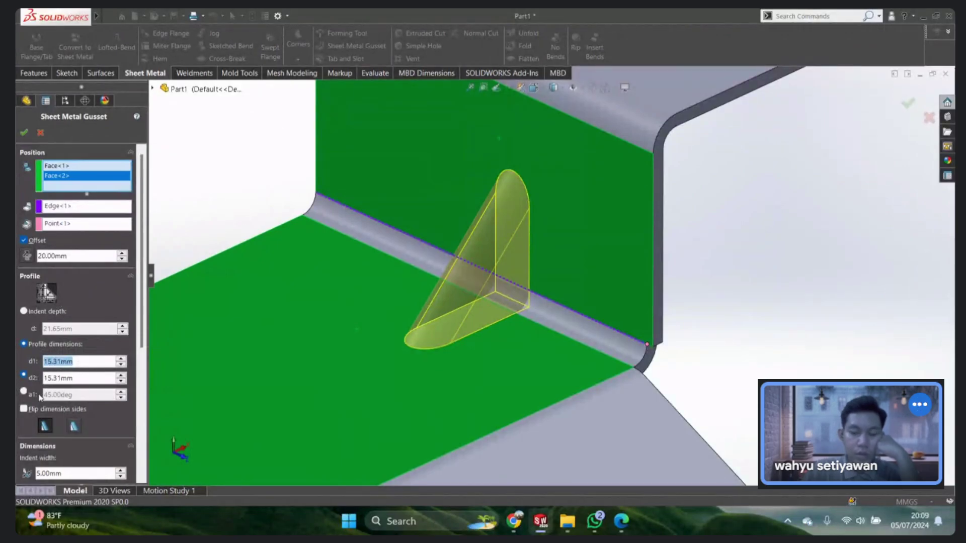
pyautogui.write('15')
pyautogui.press('Return')
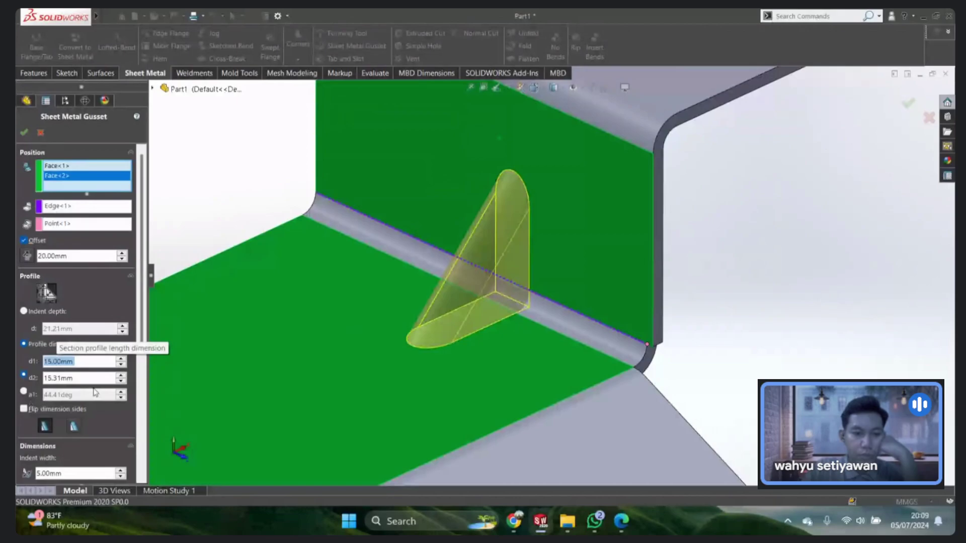
pyautogui.doubleClick(88, 378)
pyautogui.write('15')
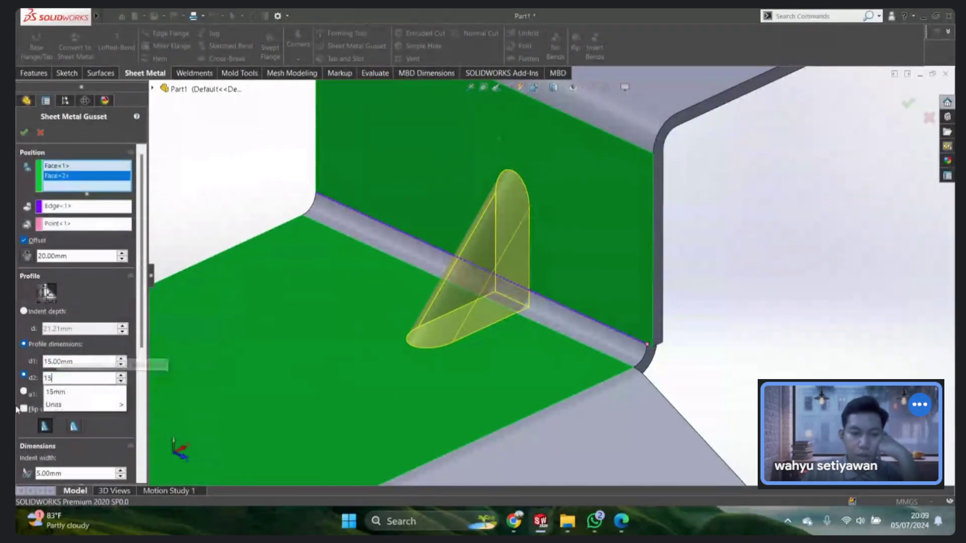
pyautogui.press('Return')
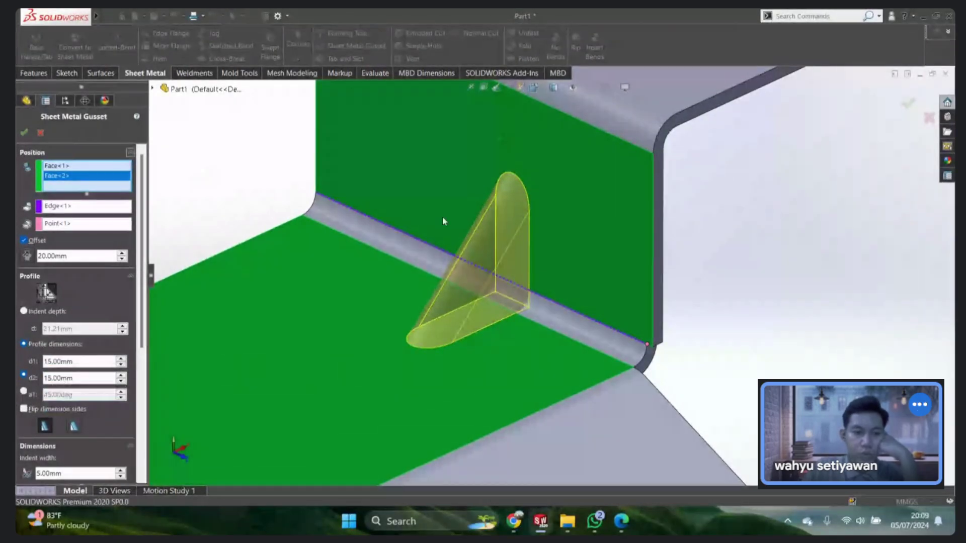
# Step: Turn on full preview and accept the gusset rib
pyautogui.scroll(1, 503, 275)
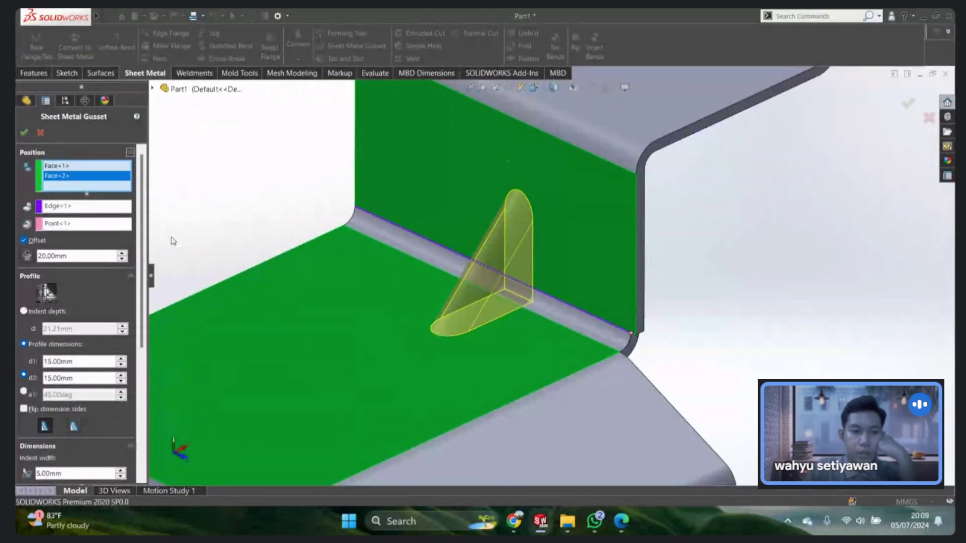
pyautogui.moveTo(142, 249); pyautogui.dragTo(146, 372)
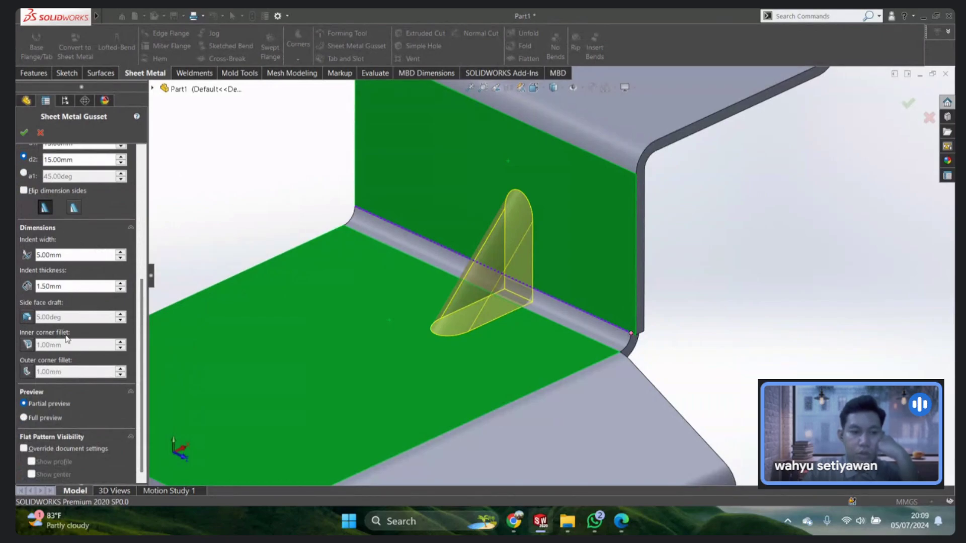
pyautogui.click(44, 417)
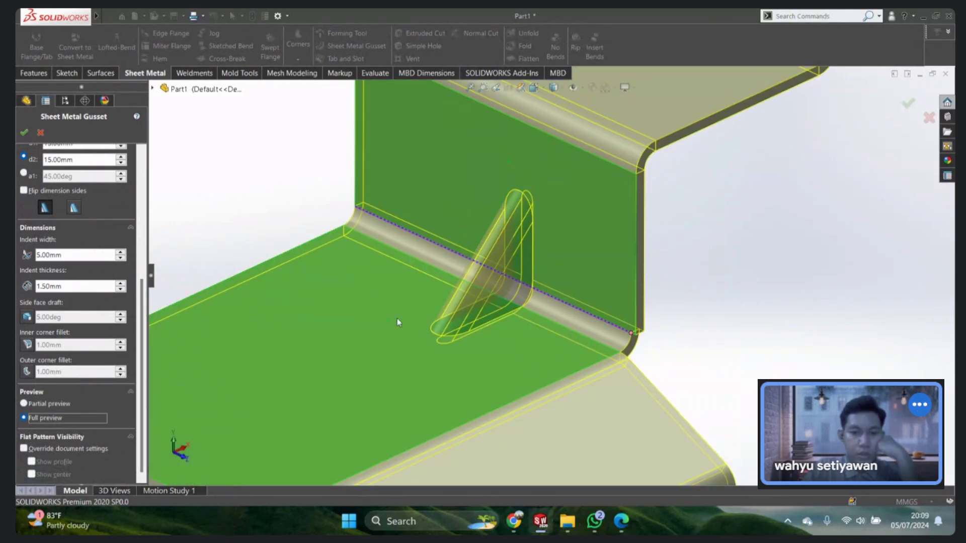
pyautogui.moveTo(397, 318)
pyautogui.mouseDown(button='middle')
pyautogui.moveTo(551, 294)
pyautogui.moveTo(418, 274)
pyautogui.moveTo(322, 282)
pyautogui.mouseUp(button='middle')
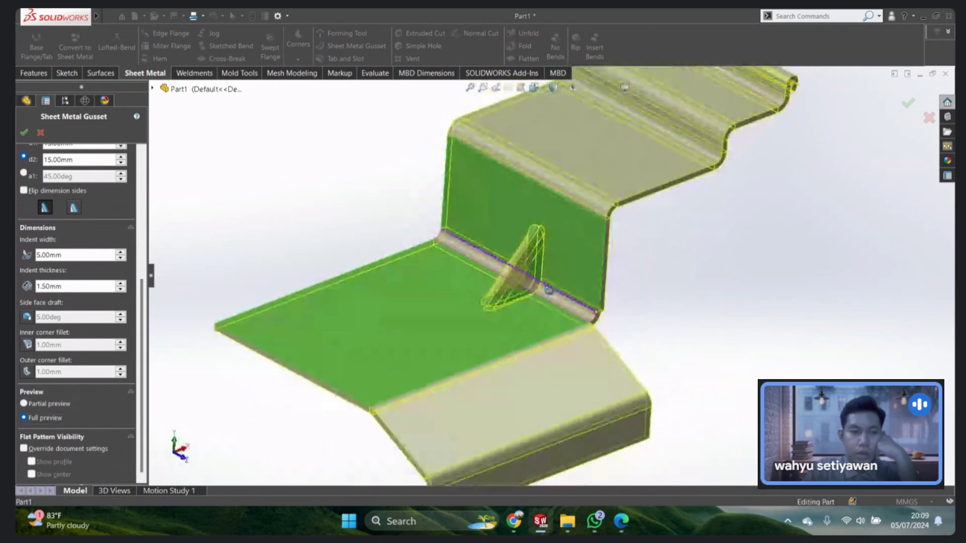
pyautogui.click(24, 134)
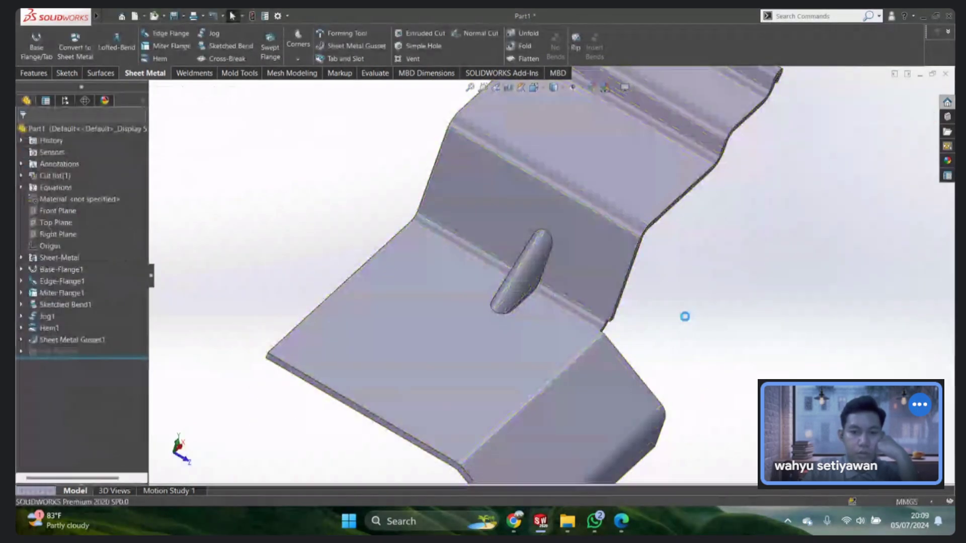
pyautogui.moveTo(564, 307)
pyautogui.mouseDown(button='middle')
pyautogui.moveTo(418, 234)
pyautogui.moveTo(334, 252)
pyautogui.moveTo(468, 240)
pyautogui.moveTo(548, 284)
pyautogui.moveTo(487, 303)
pyautogui.moveTo(509, 311)
pyautogui.moveTo(500, 304)
pyautogui.moveTo(537, 296)
pyautogui.moveTo(549, 282)
pyautogui.moveTo(364, 304)
pyautogui.moveTo(513, 241)
pyautogui.moveTo(541, 272)
pyautogui.mouseUp(button='middle')
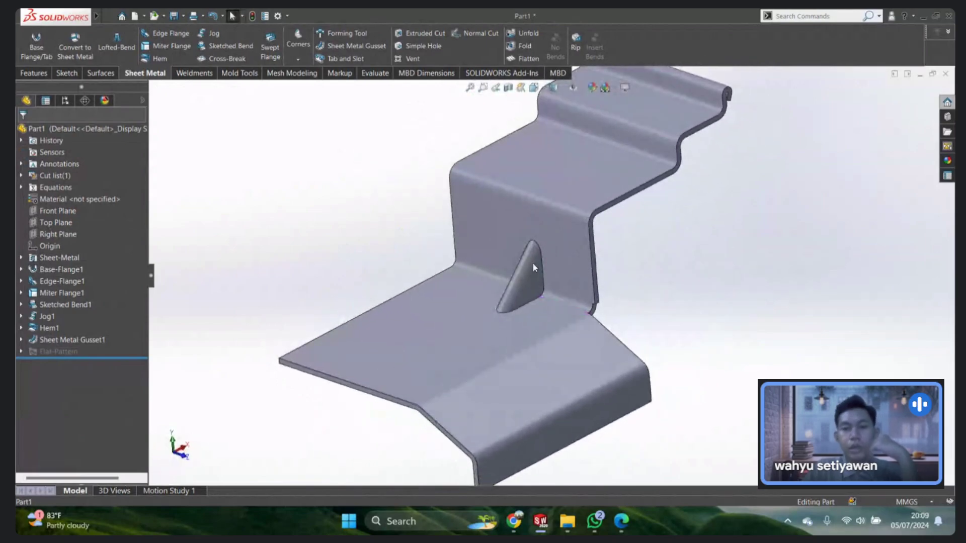
pyautogui.scroll(-2, 527, 264)
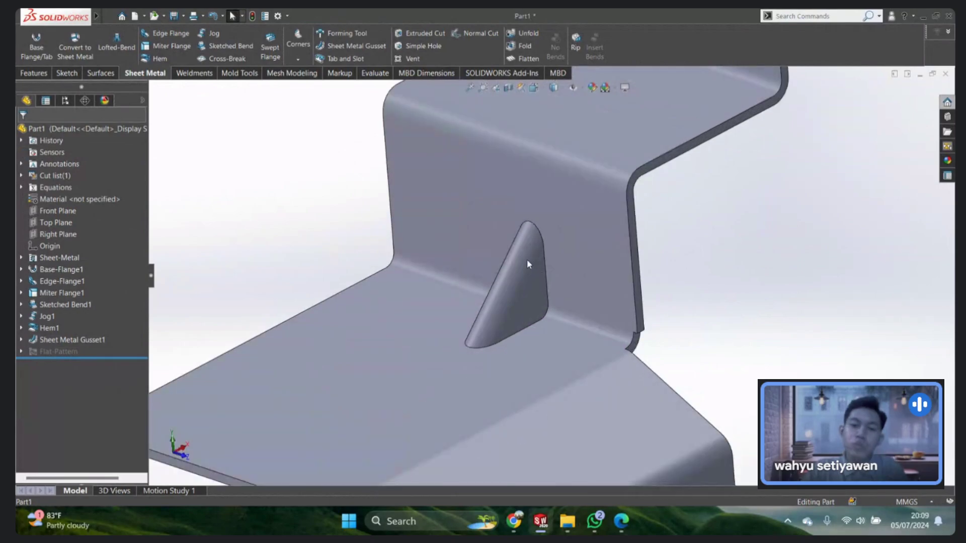
pyautogui.scroll(2, 527, 264)
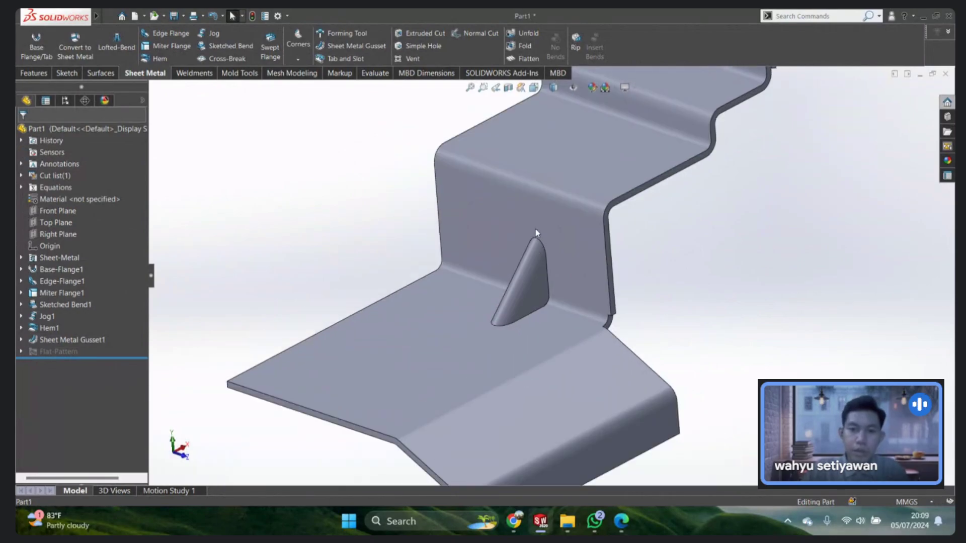
pyautogui.moveTo(535, 228); pyautogui.dragTo(547, 256, button='middle')
pyautogui.click(526, 58)
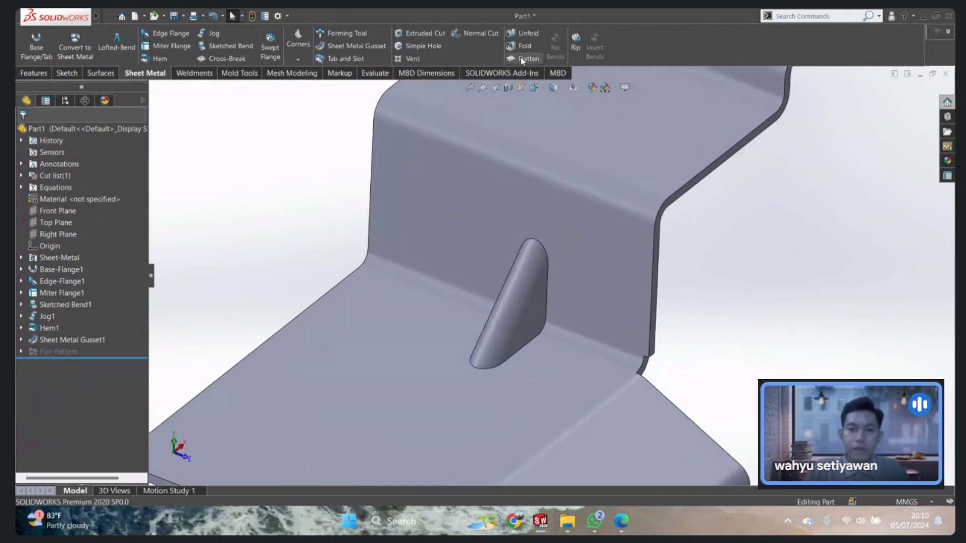
pyautogui.scroll(2, 600, 314)
pyautogui.moveTo(599, 301); pyautogui.dragTo(577, 317, button='middle')
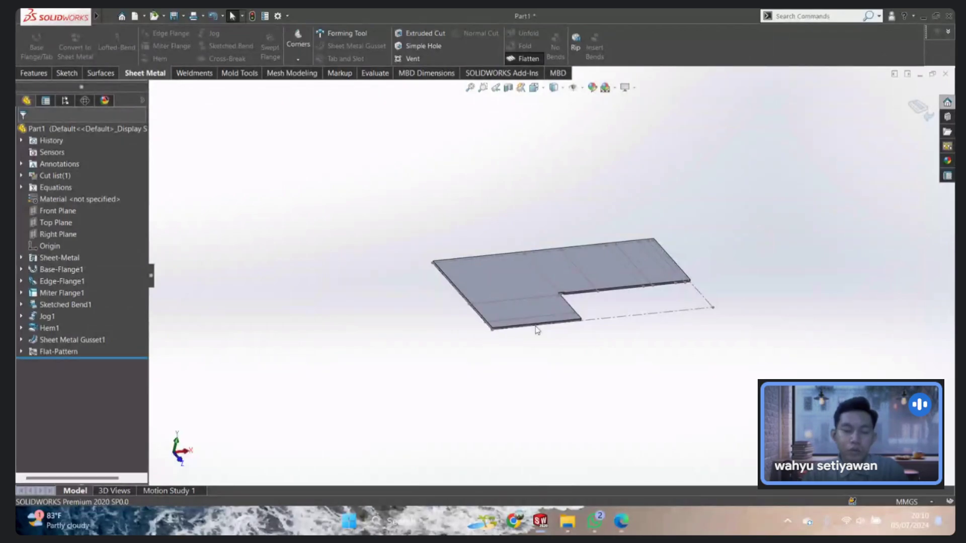
pyautogui.click(528, 58)
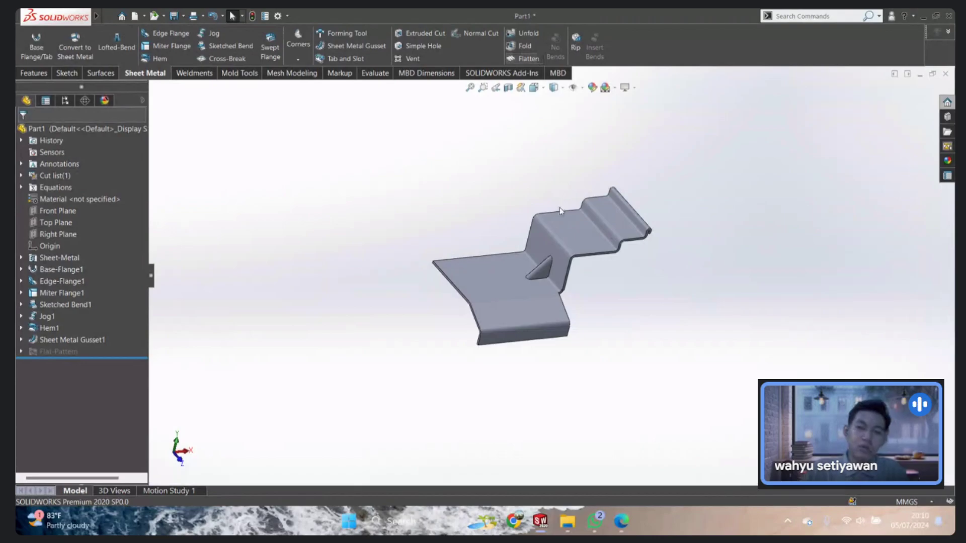
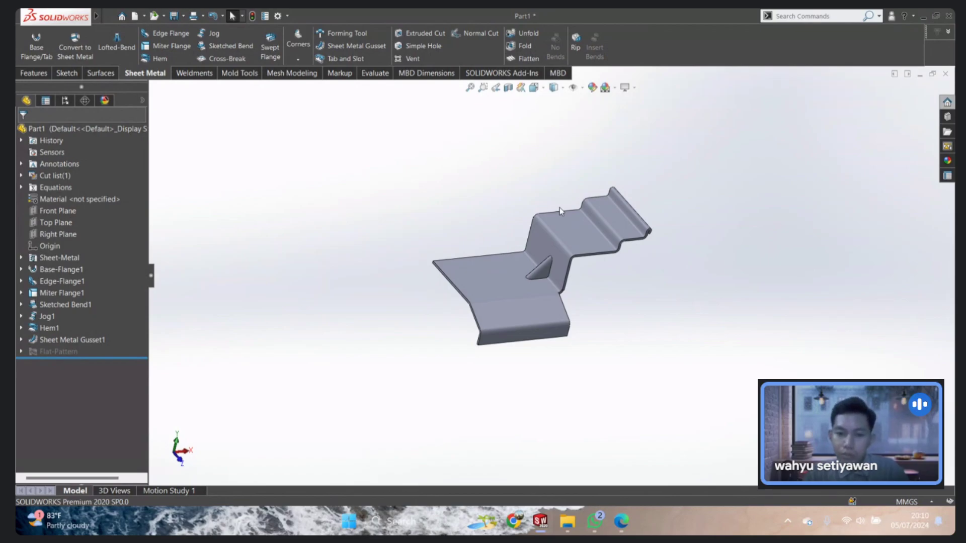
# Step: Orbit and zoom to the outer flange corner and show the Corners treatment list
pyautogui.moveTo(538, 264)
pyautogui.mouseDown(button='middle')
pyautogui.moveTo(454, 209)
pyautogui.moveTo(578, 215)
pyautogui.moveTo(560, 200)
pyautogui.mouseUp(button='middle')
pyautogui.scroll(-3, 523, 232)
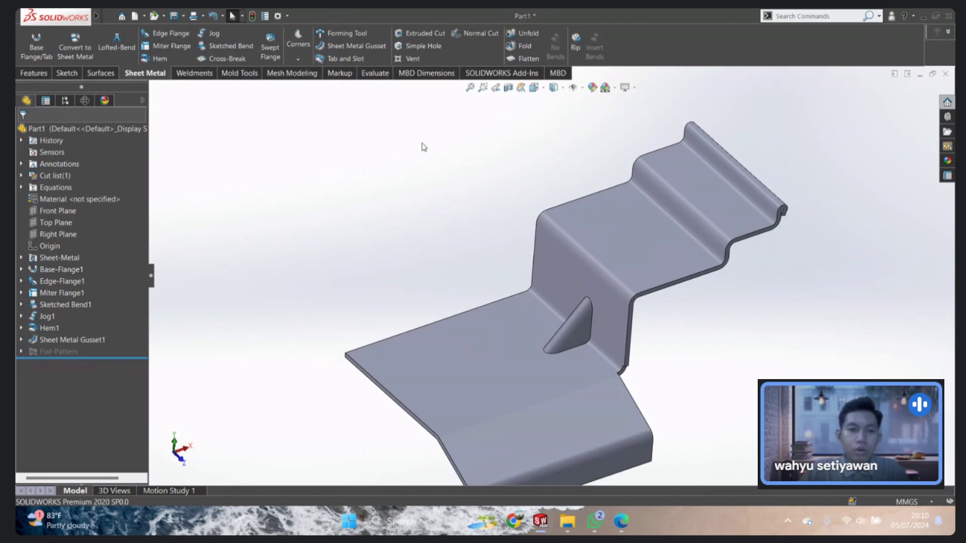
pyautogui.click(297, 59)
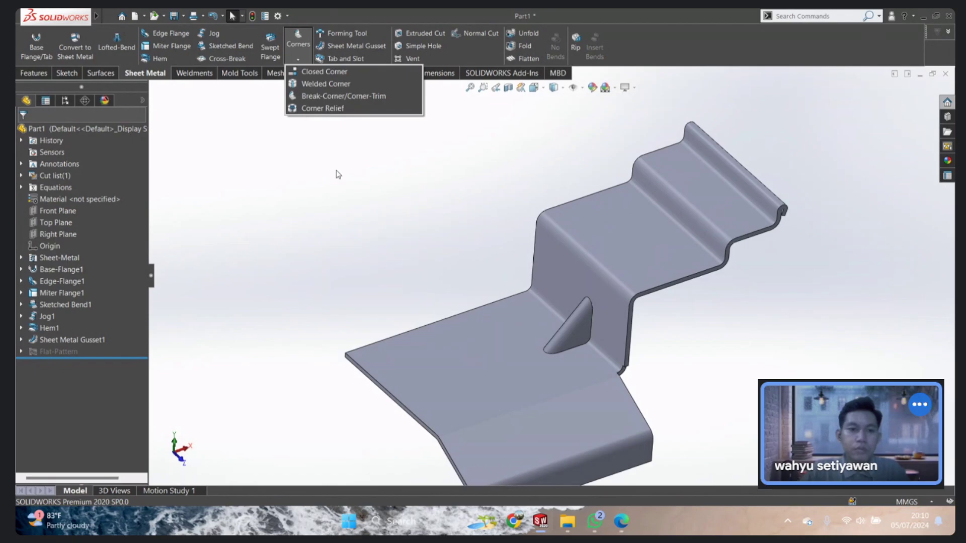
pyautogui.click(310, 63)
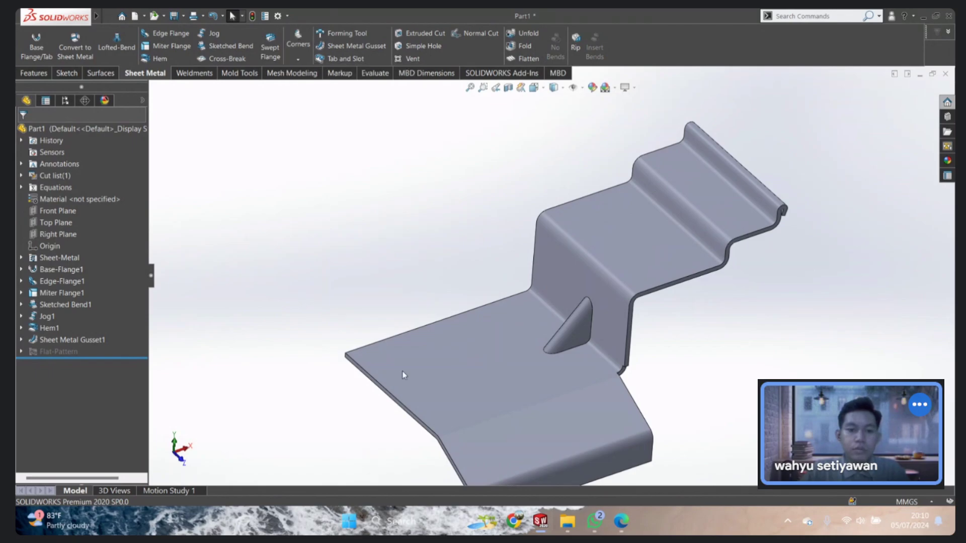
pyautogui.moveTo(402, 375)
pyautogui.mouseDown(button='middle')
pyautogui.moveTo(492, 286)
pyautogui.moveTo(677, 315)
pyautogui.moveTo(830, 253)
pyautogui.moveTo(381, 20)
pyautogui.mouseUp(button='middle')
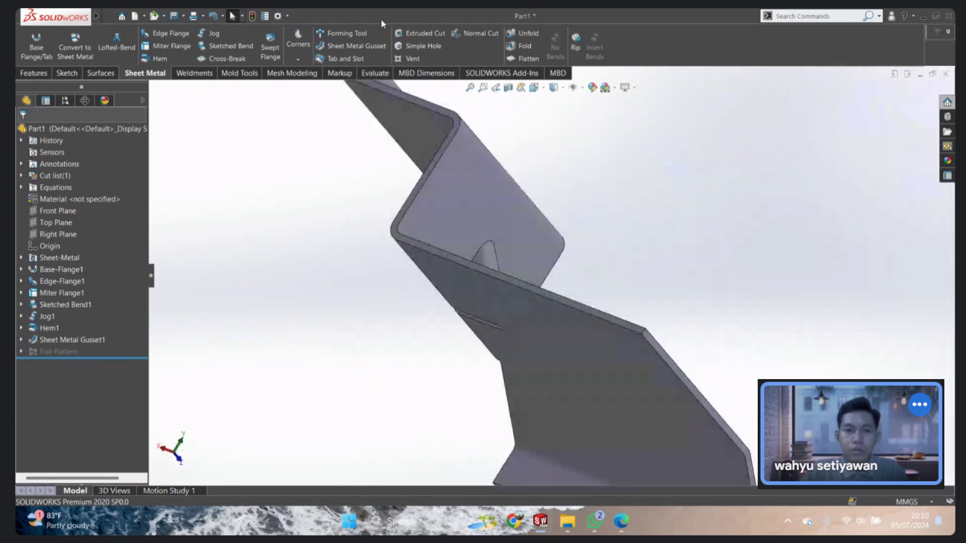
pyautogui.click(296, 46)
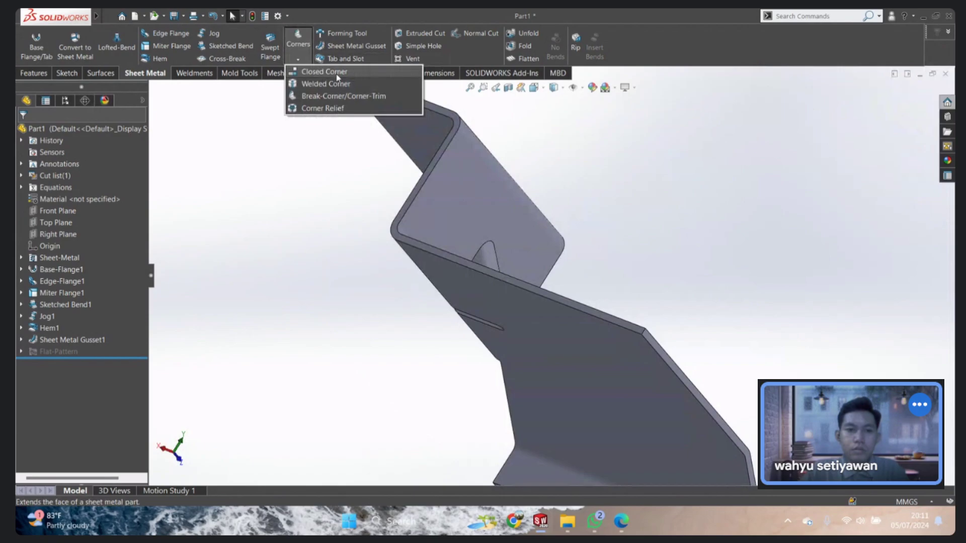
# Step: Start a Break-Corner/Corner-Trim and pick the outer flange corner edge
pyautogui.click(340, 96)
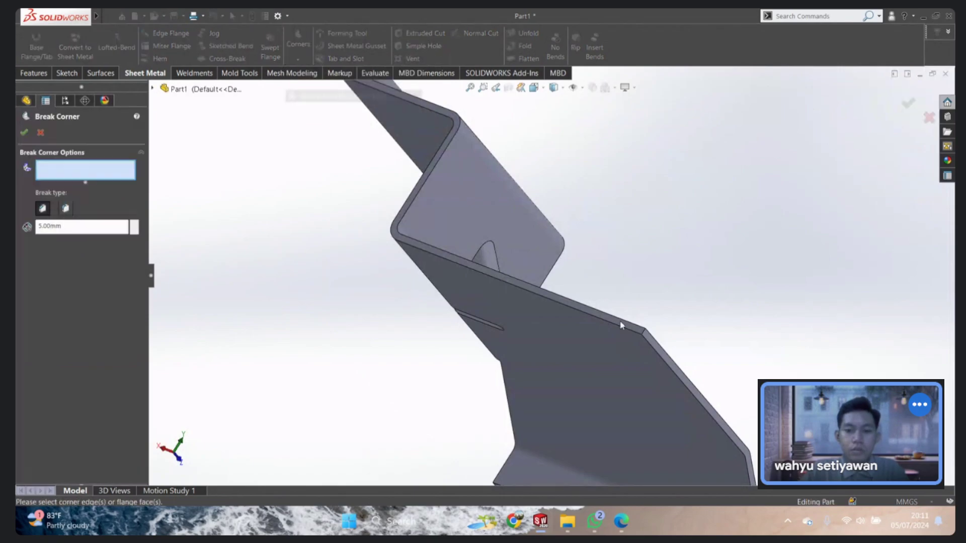
pyautogui.click(645, 340)
pyautogui.moveTo(645, 340)
pyautogui.mouseDown(button='middle')
pyautogui.moveTo(604, 312)
pyautogui.moveTo(509, 326)
pyautogui.moveTo(308, 280)
pyautogui.mouseUp(button='middle')
pyautogui.scroll(-2, 340, 341)
pyautogui.scroll(-2, 429, 335)
pyautogui.scroll(-2, 429, 335)
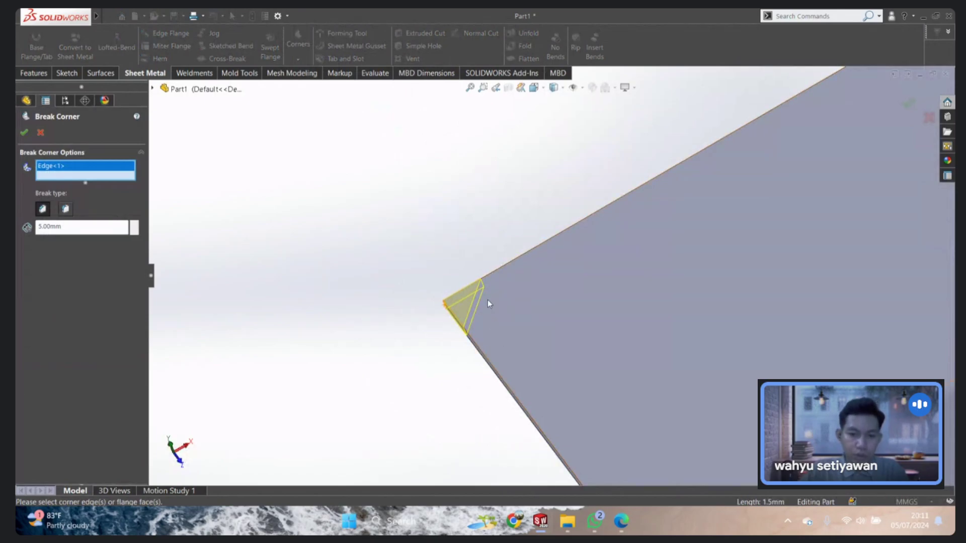
pyautogui.scroll(-2, 487, 304)
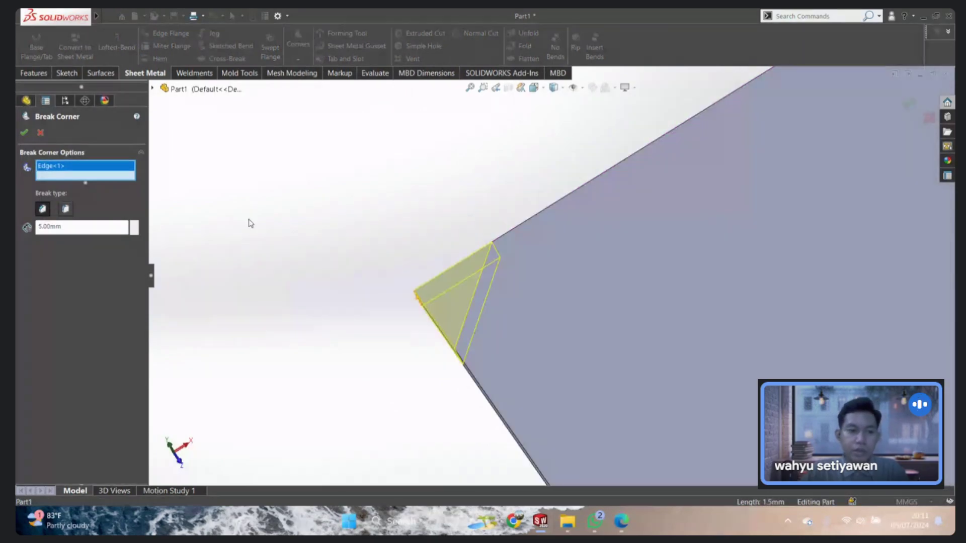
# Step: Set the break type to Fillet with a 5.00mm distance and accept it
pyautogui.moveTo(95, 231); pyautogui.dragTo(23, 247)
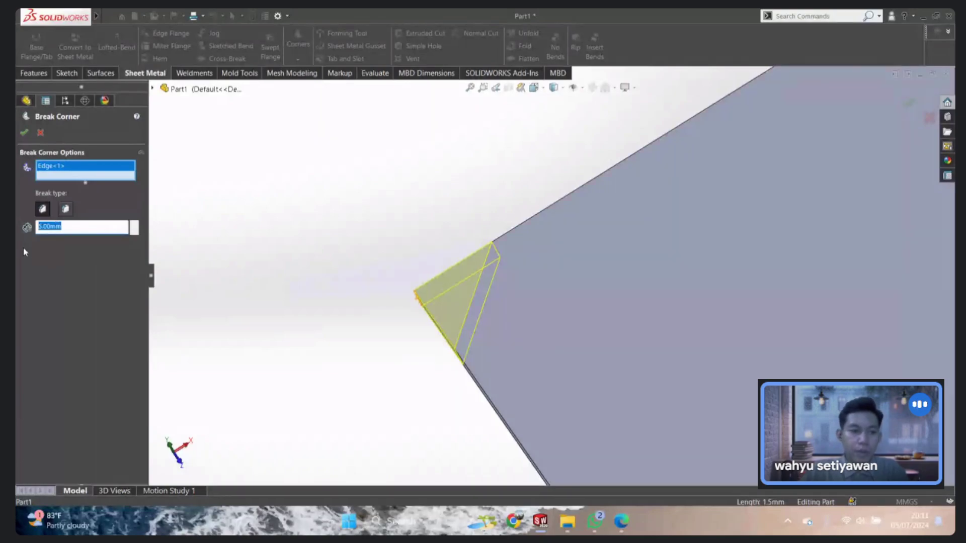
pyautogui.click(66, 209)
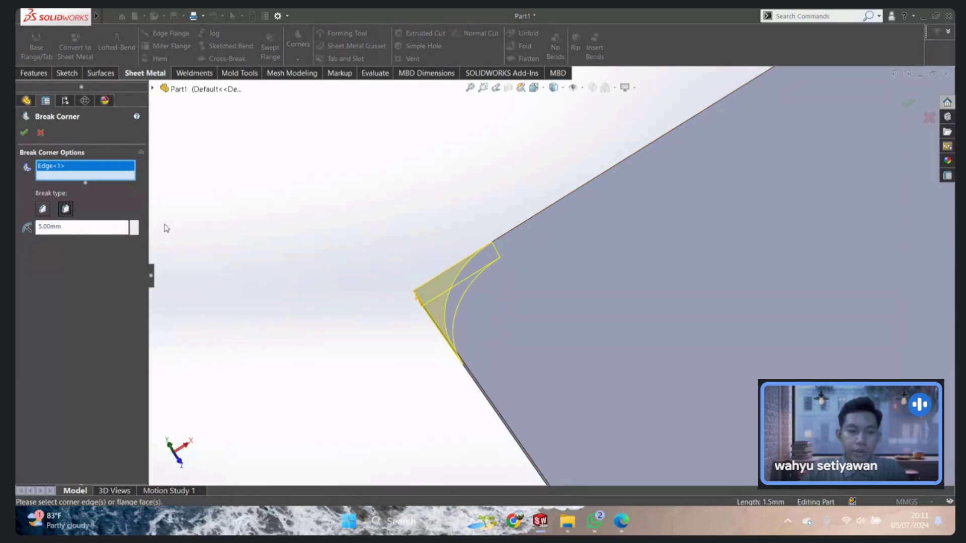
pyautogui.moveTo(70, 230); pyautogui.dragTo(17, 241)
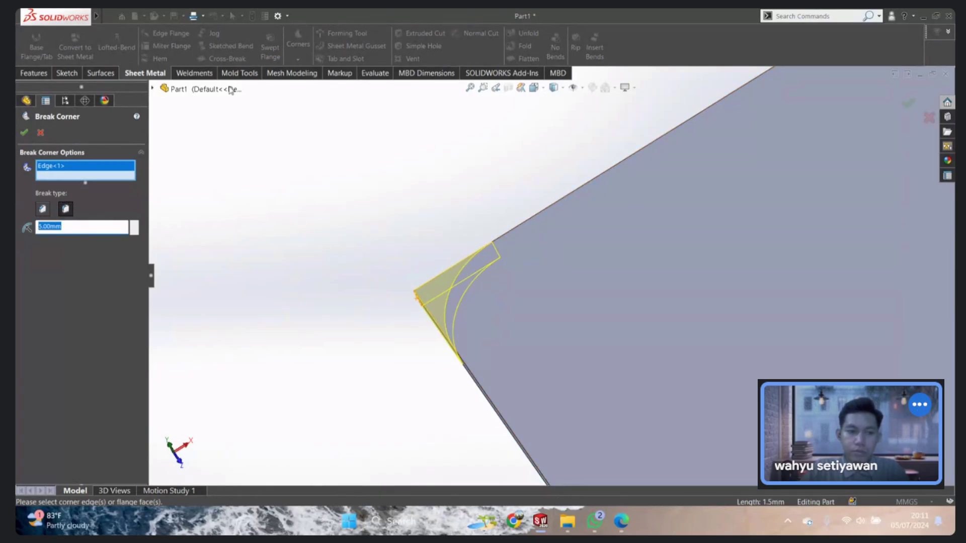
pyautogui.click(23, 133)
pyautogui.moveTo(400, 234); pyautogui.dragTo(421, 218, button='right')
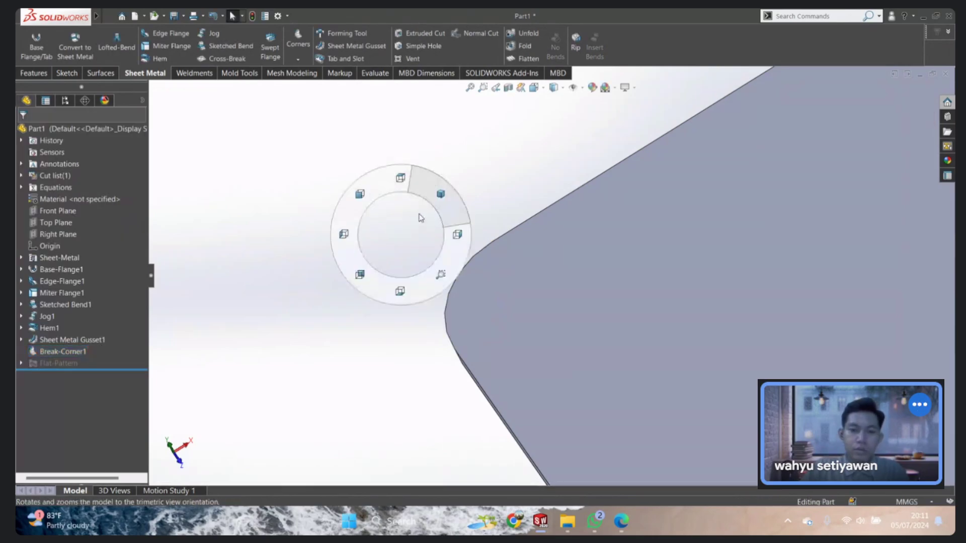
# Step: Return to trimetric, refold the flattened blank, and bring up the Google Meet window
pyautogui.moveTo(457, 207)
pyautogui.mouseDown(button='middle')
pyautogui.moveTo(524, 166)
pyautogui.moveTo(599, 210)
pyautogui.moveTo(541, 237)
pyautogui.mouseUp(button='middle')
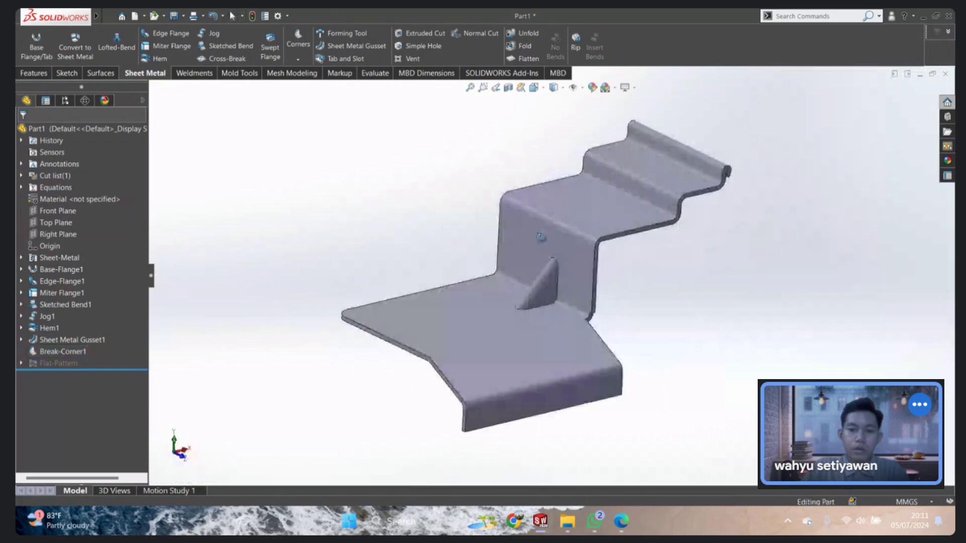
pyautogui.scroll(3, 540, 237)
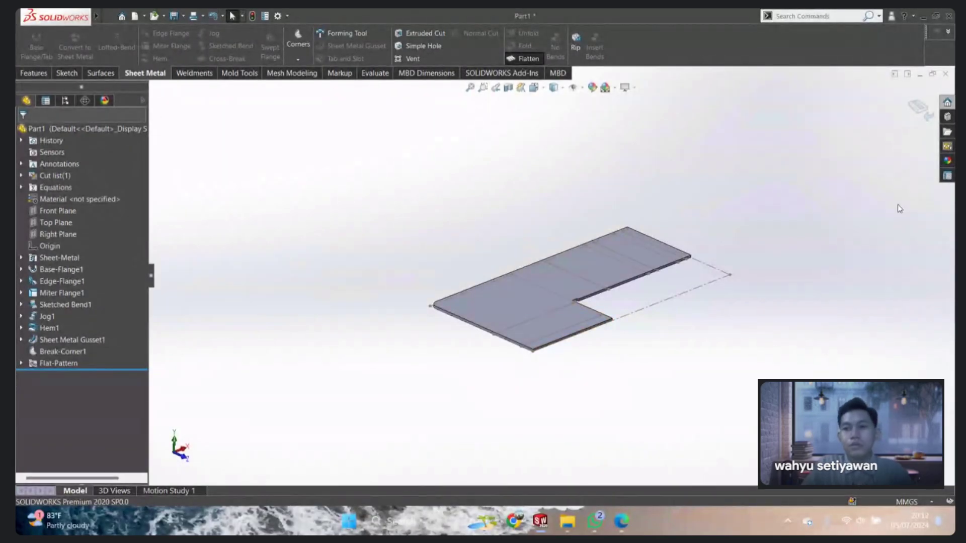
pyautogui.click(916, 115)
pyautogui.moveTo(620, 521)
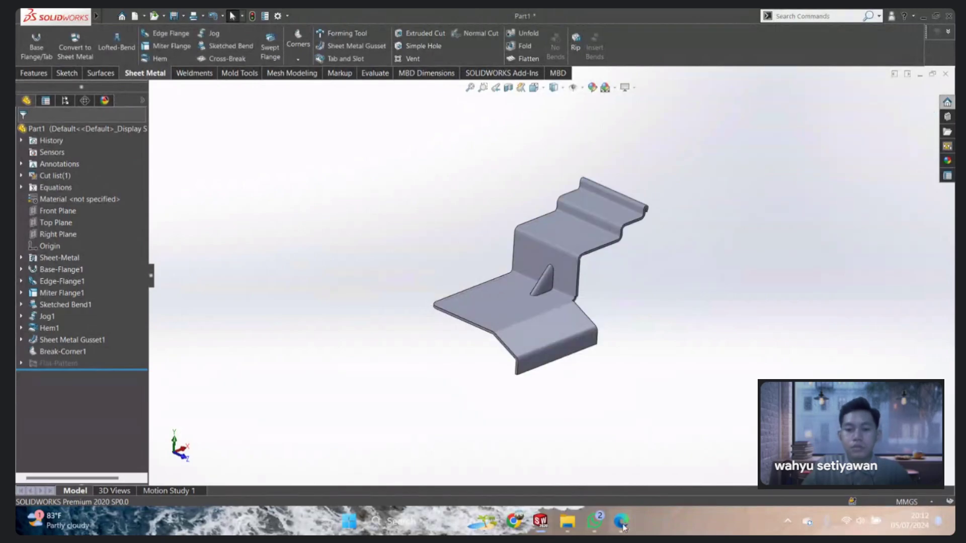
pyautogui.click(554, 450)
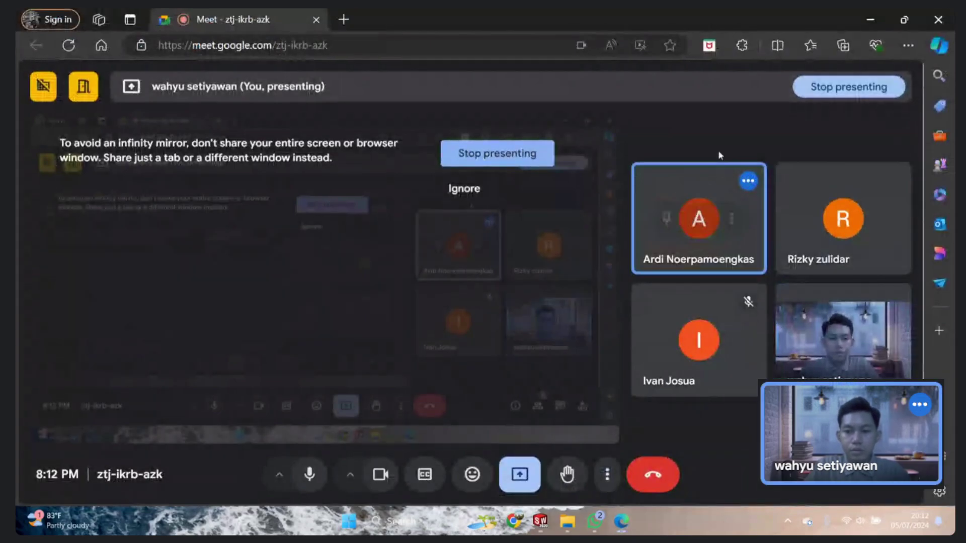
pyautogui.moveTo(850, 433)
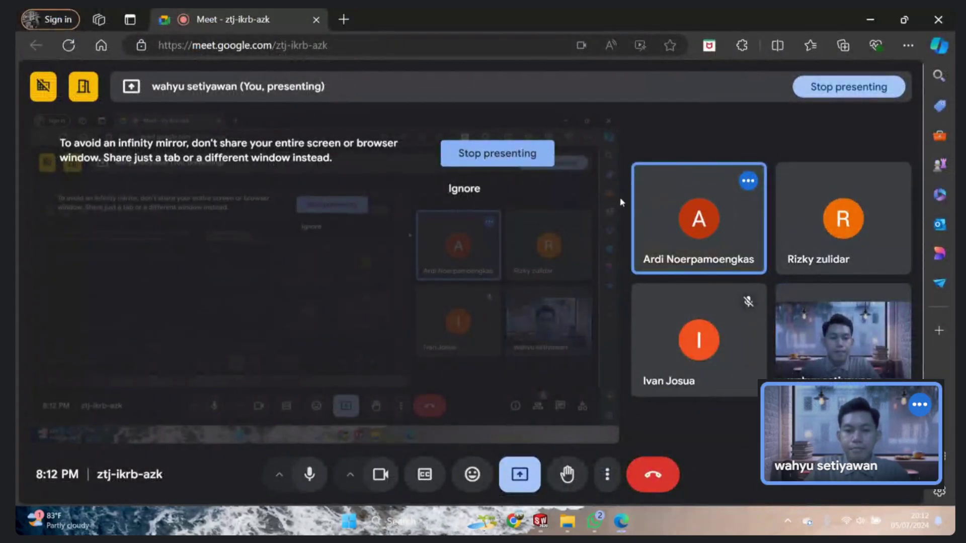
# Step: Minimize the Edge Google Meet window so SOLIDWORKS shows again
pyautogui.click(870, 20)
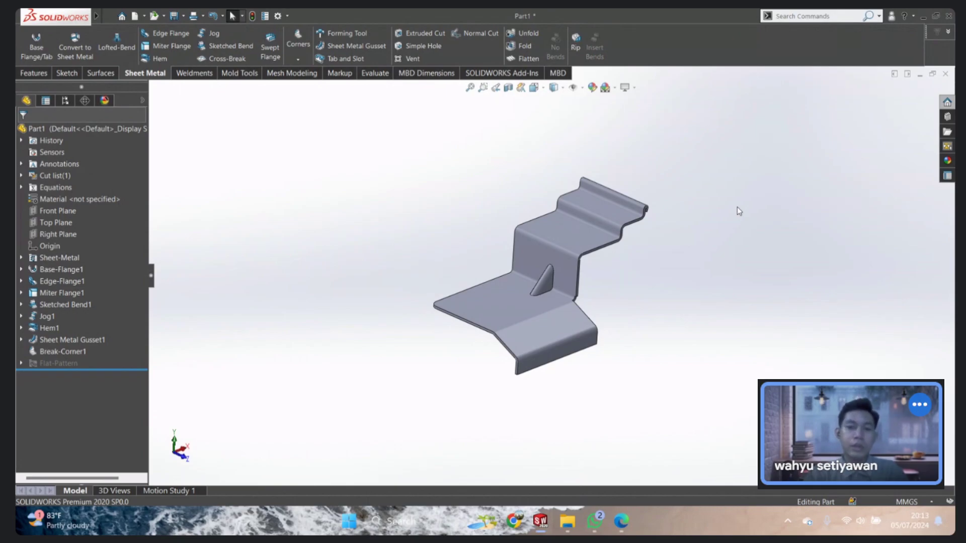
# Step: Start saving the part and browse to the OneDrive Desktop folder
pyautogui.hotkey('alt', 'v')
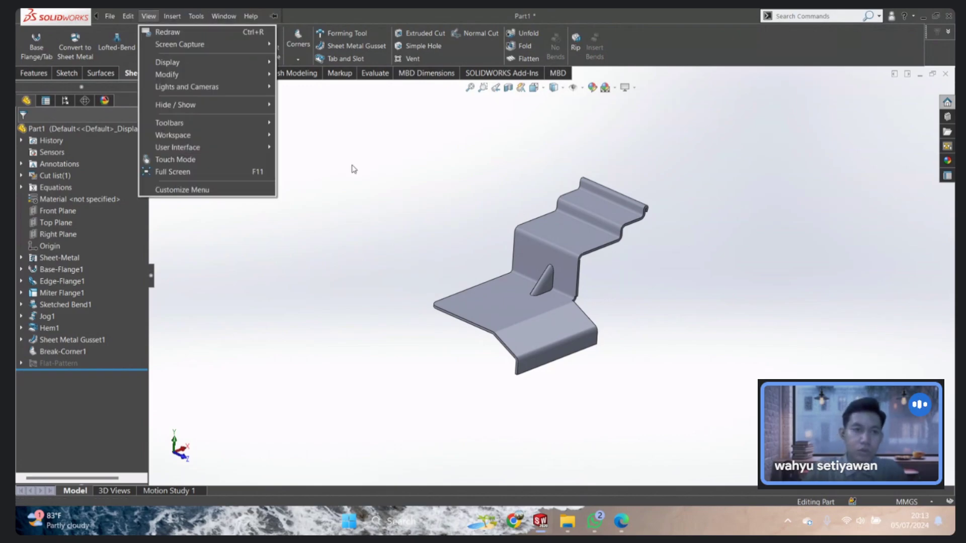
pyautogui.press('Escape')
pyautogui.click(174, 16)
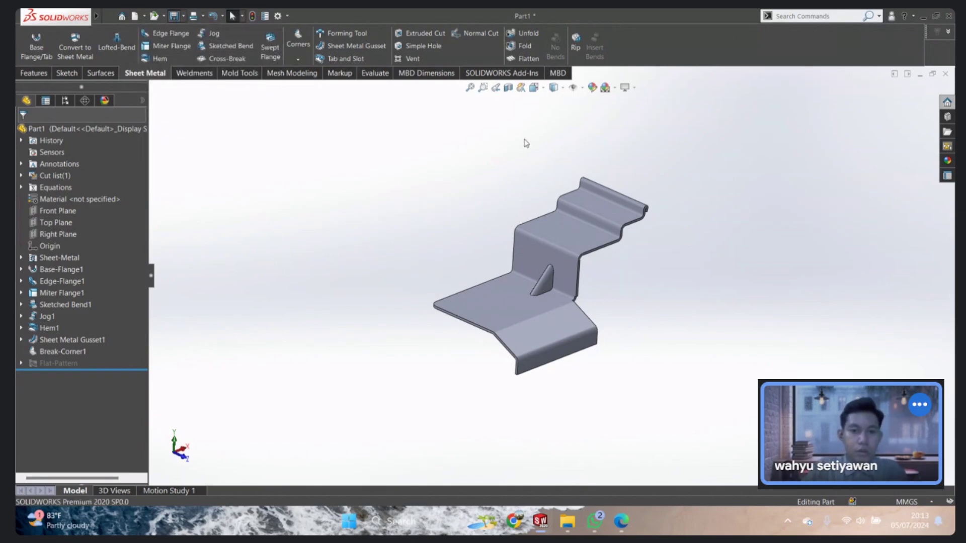
pyautogui.scroll(-5, 373, 221)
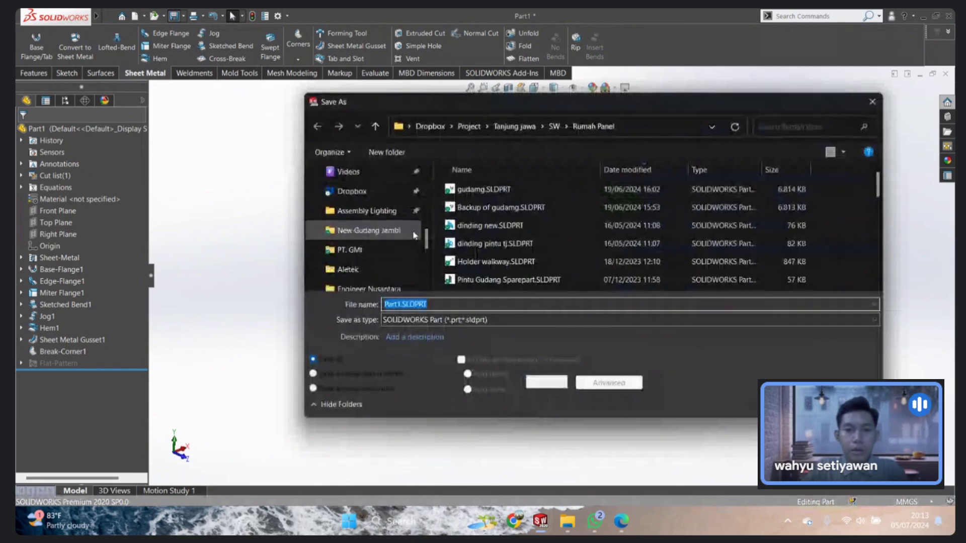
pyautogui.scroll(-5, 374, 225)
pyautogui.click(373, 225)
pyautogui.scroll(3, 382, 211)
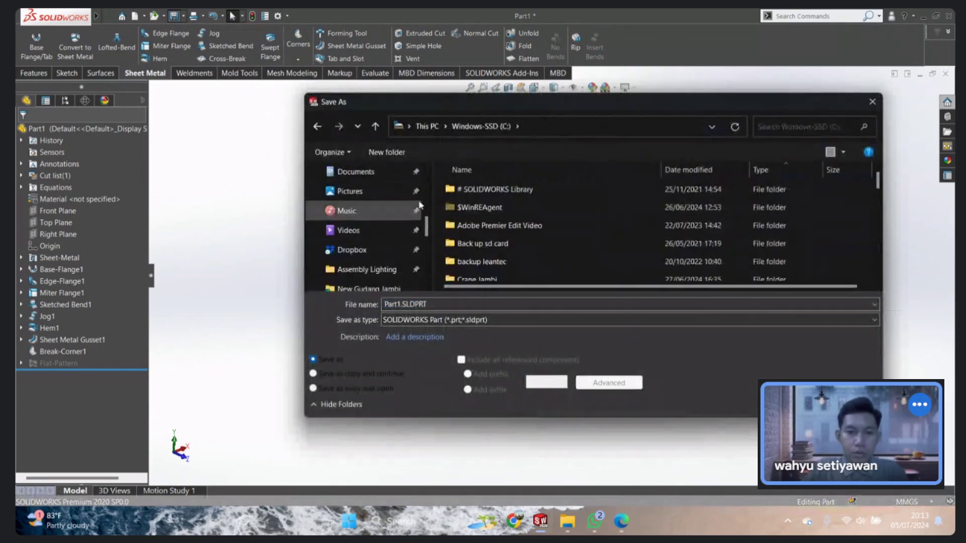
pyautogui.scroll(3, 378, 236)
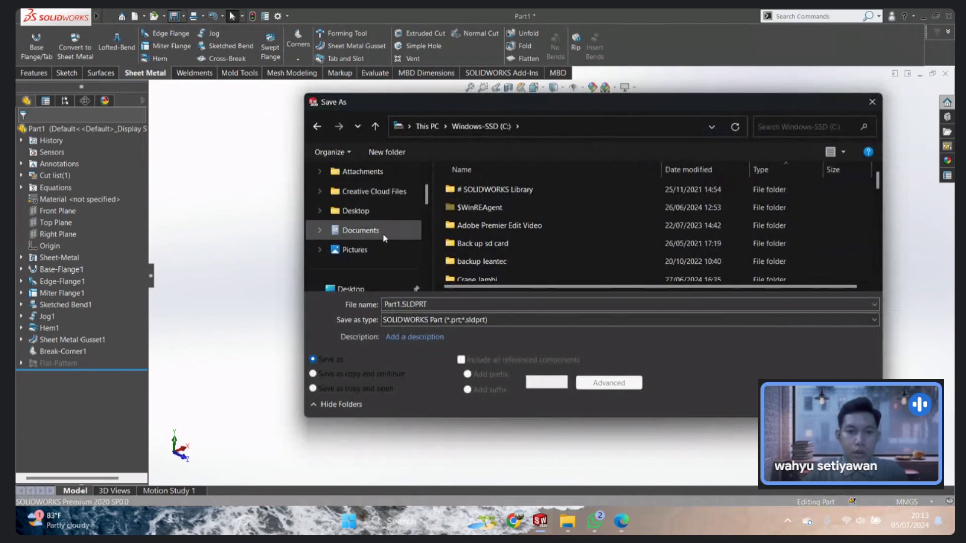
pyautogui.click(360, 211)
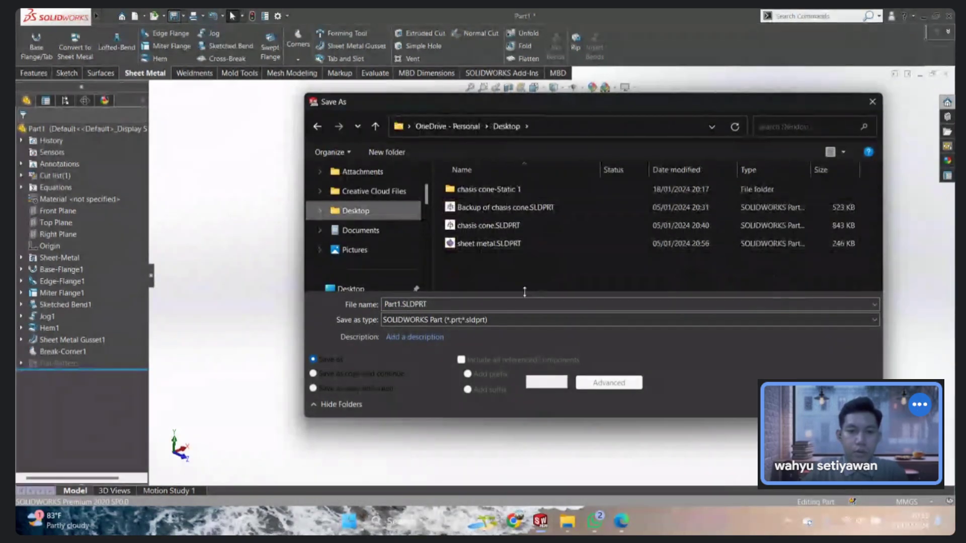
# Step: Save it as 'sheet metal', replacing the existing file
pyautogui.click(456, 304)
pyautogui.write('sheet')
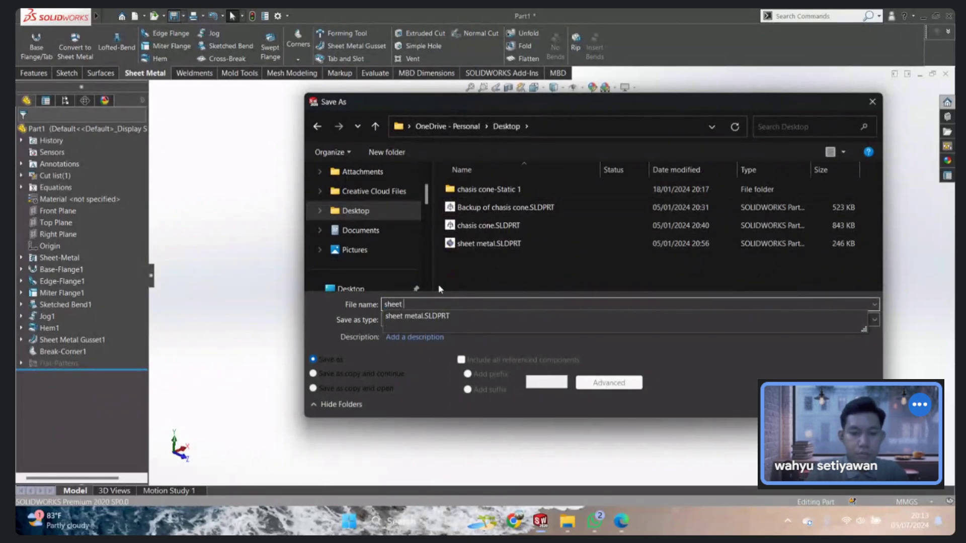
pyautogui.write(' metal')
pyautogui.press('Return')
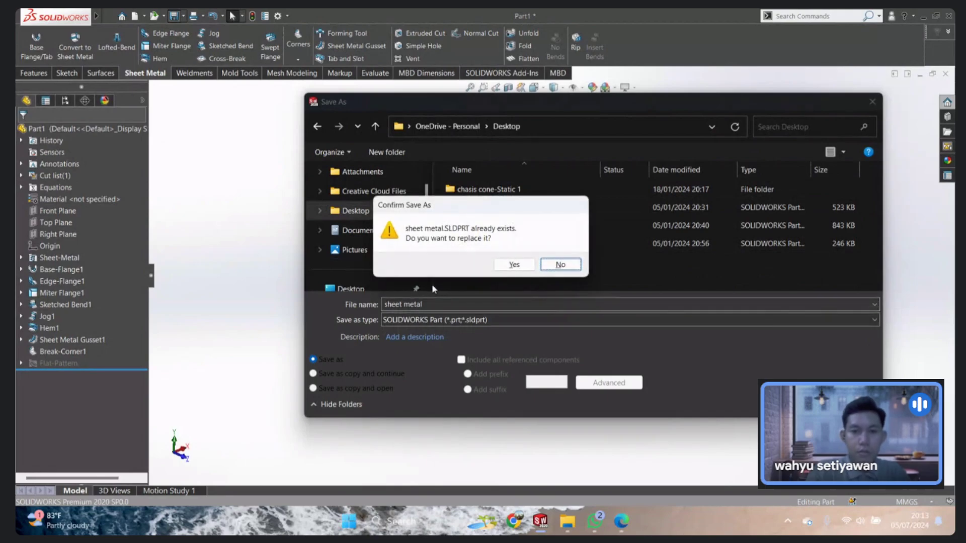
pyautogui.click(511, 267)
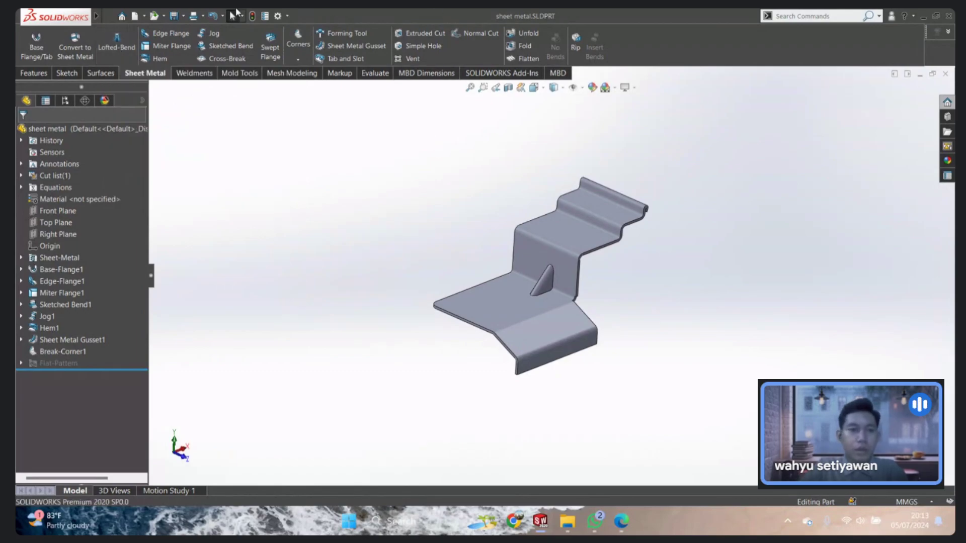
# Step: Create a new Part document and start a sketch on the Top Plane
pyautogui.click(136, 16)
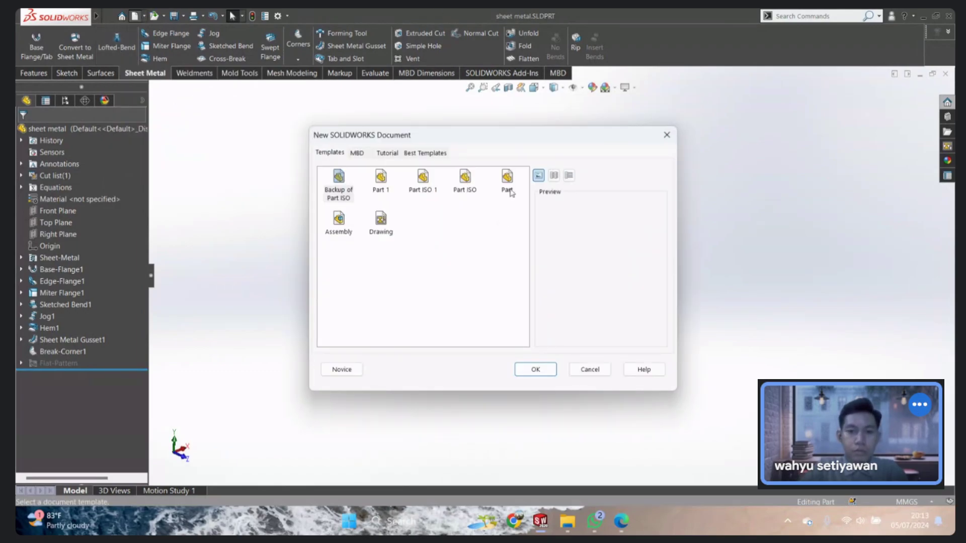
pyautogui.click(497, 187)
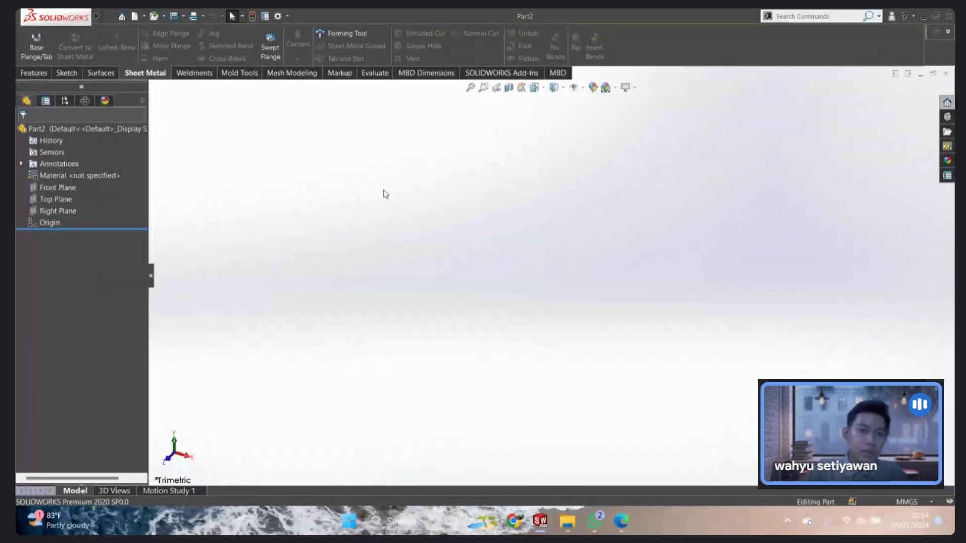
pyautogui.click(55, 199)
pyautogui.click(76, 188)
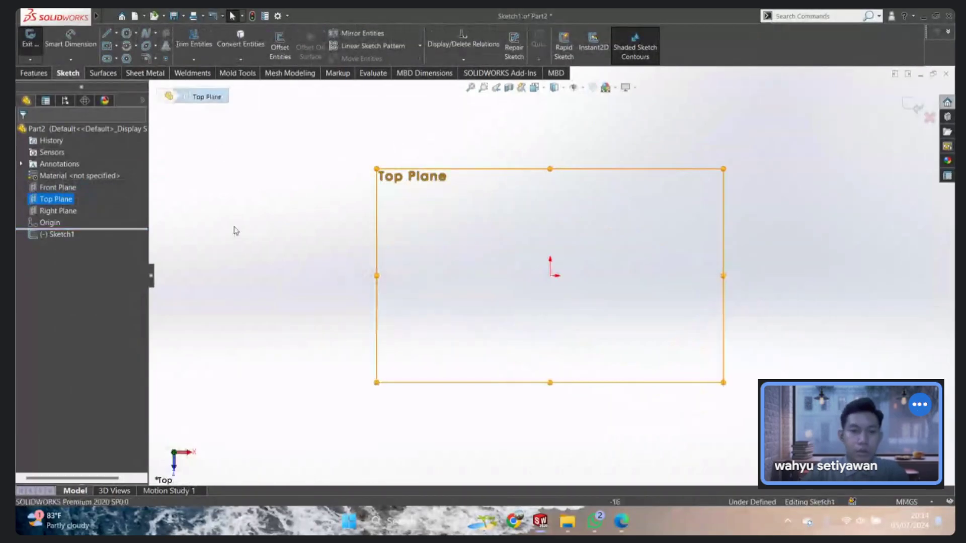
# Step: Draw a center rectangle anchored on the origin
pyautogui.moveTo(270, 246); pyautogui.dragTo(276, 246, button='right')
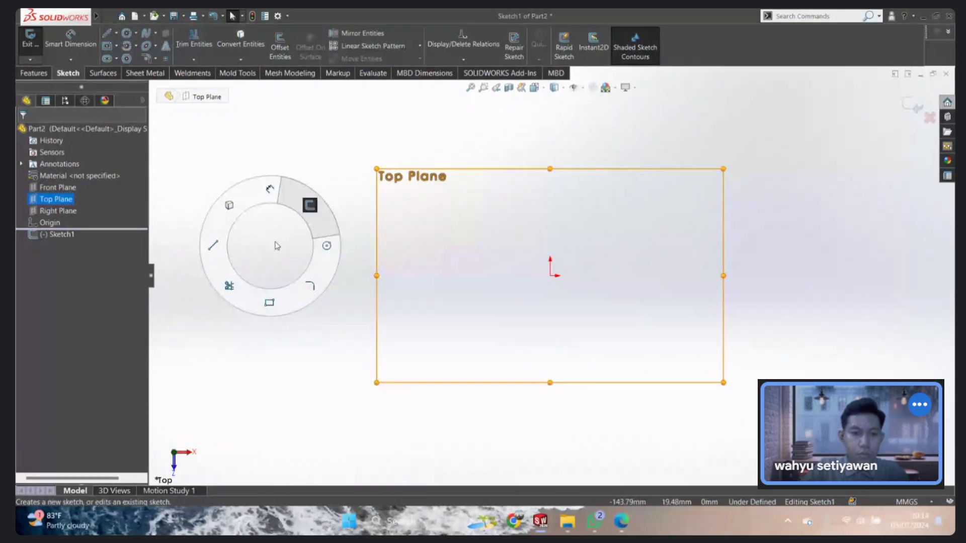
pyautogui.click(309, 204)
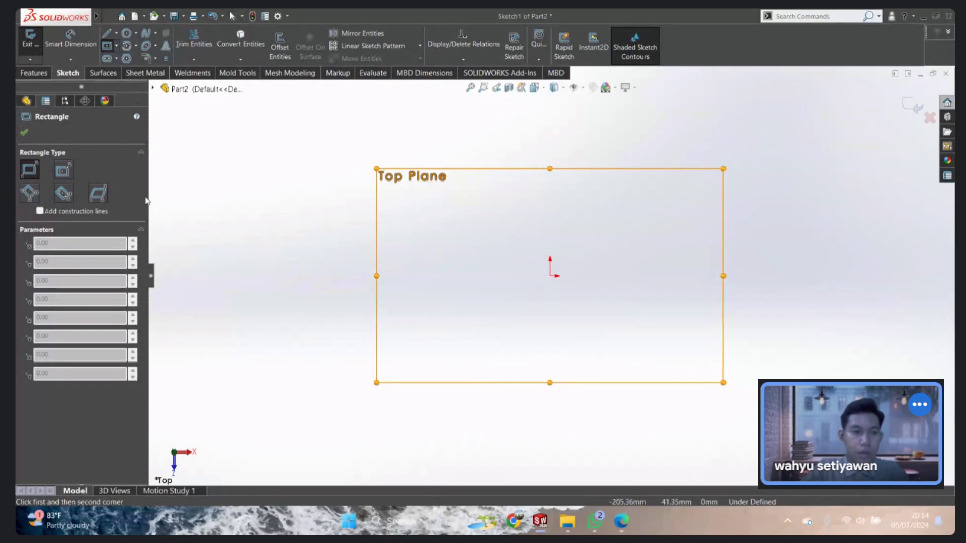
pyautogui.click(61, 173)
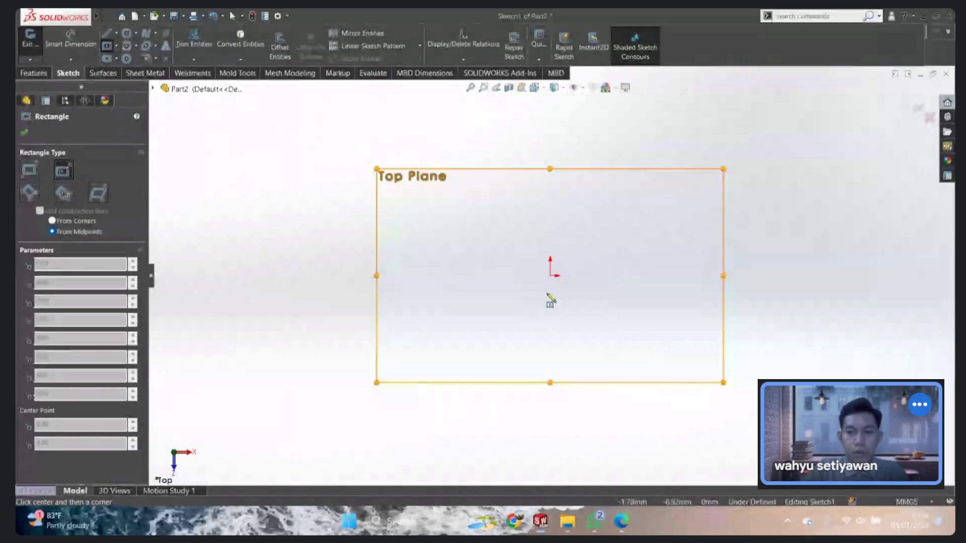
pyautogui.click(550, 275)
pyautogui.click(691, 179)
# Step: Dimension the rectangle's width and height to 600 mm each
pyautogui.click(604, 180)
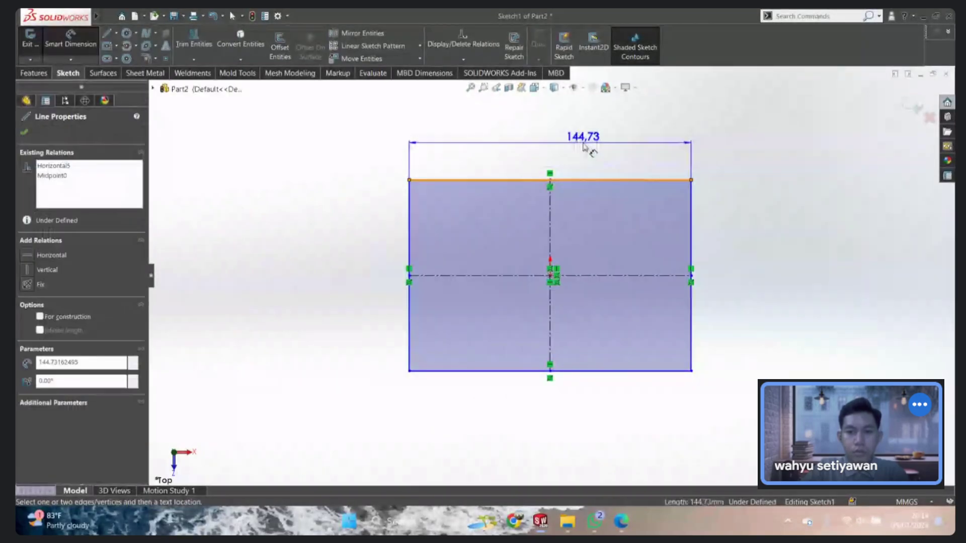
pyautogui.click(583, 143)
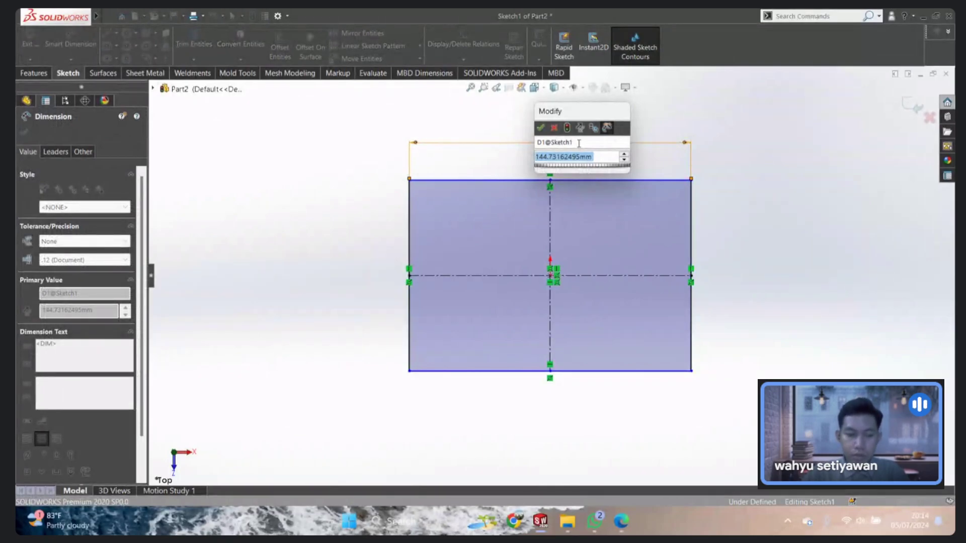
pyautogui.write('600')
pyautogui.press('Return')
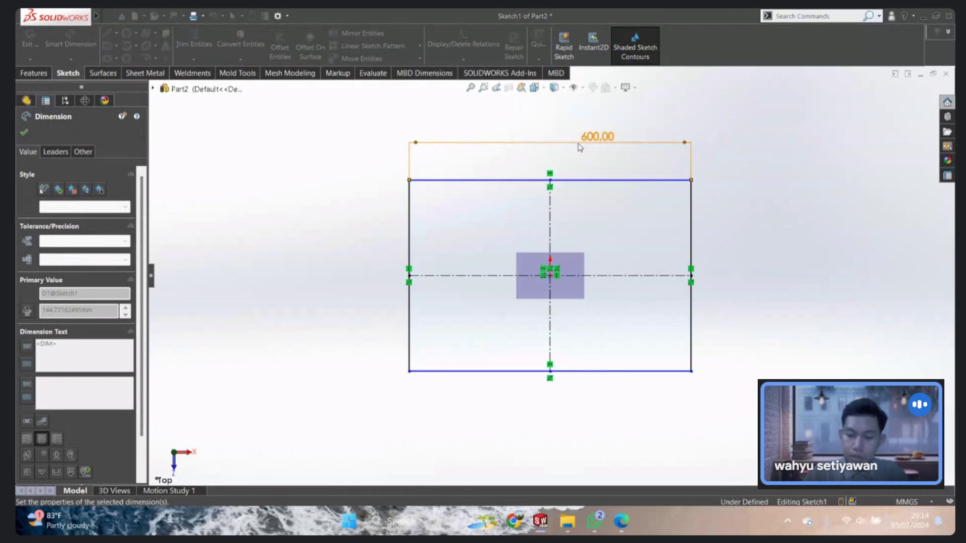
pyautogui.click(692, 221)
pyautogui.click(737, 223)
pyautogui.write('600')
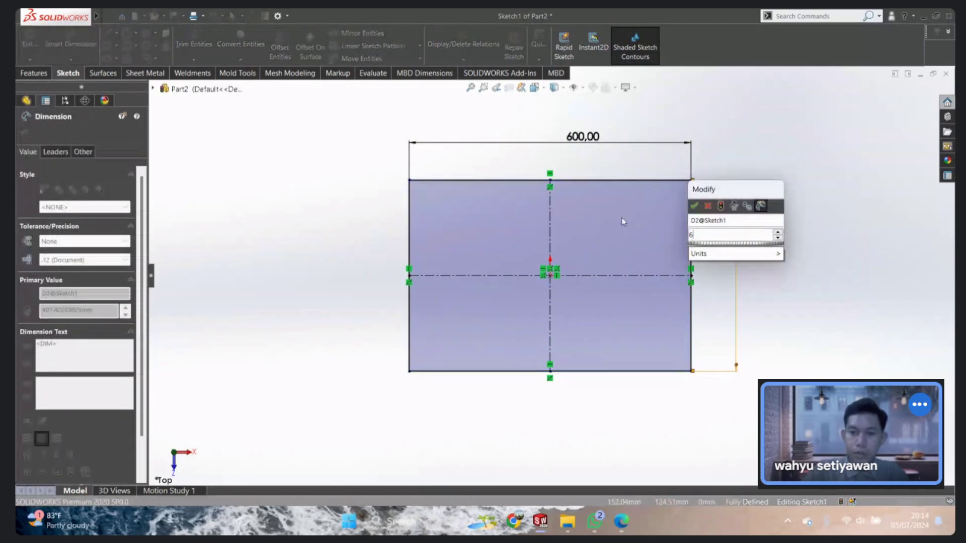
pyautogui.press('Return')
pyautogui.press('Escape')
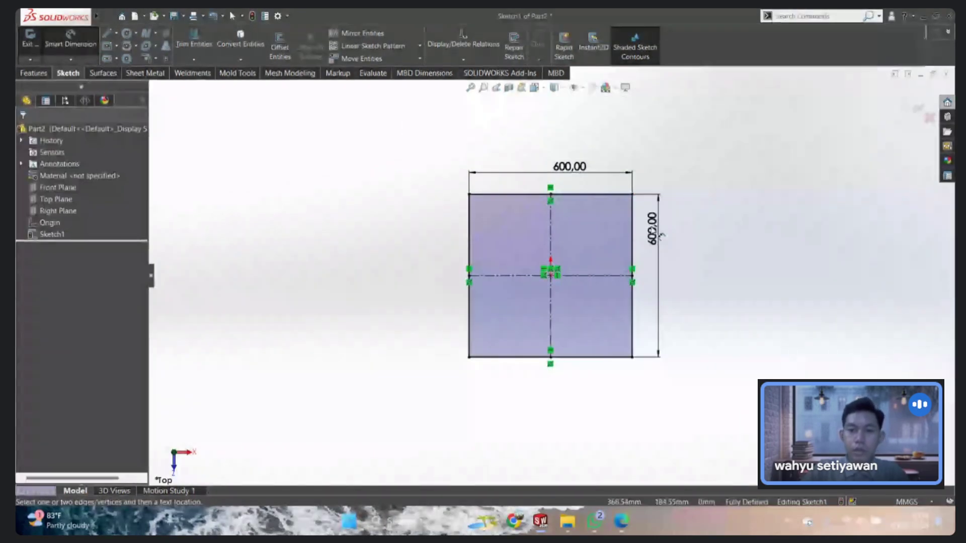
pyautogui.scroll(1, 568, 239)
pyautogui.press('Escape')
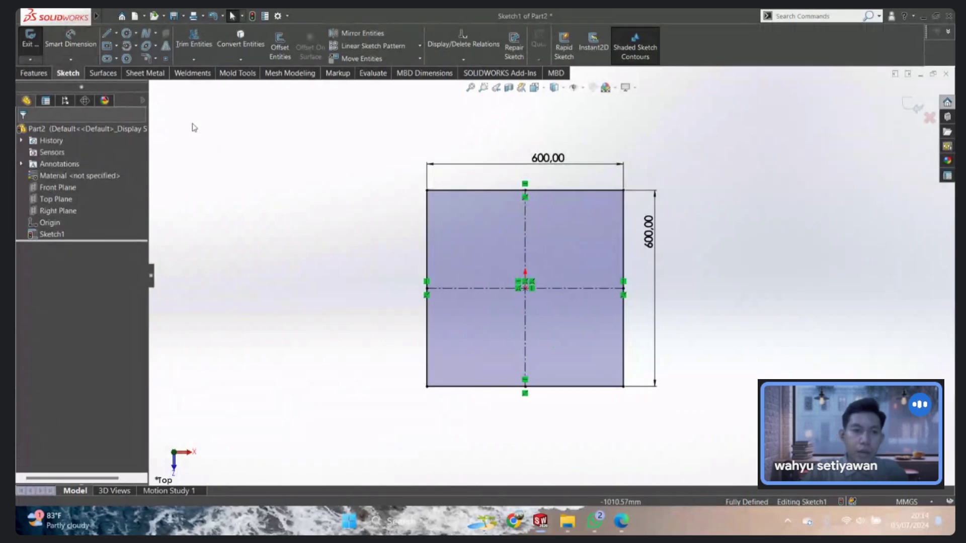
pyautogui.click(147, 59)
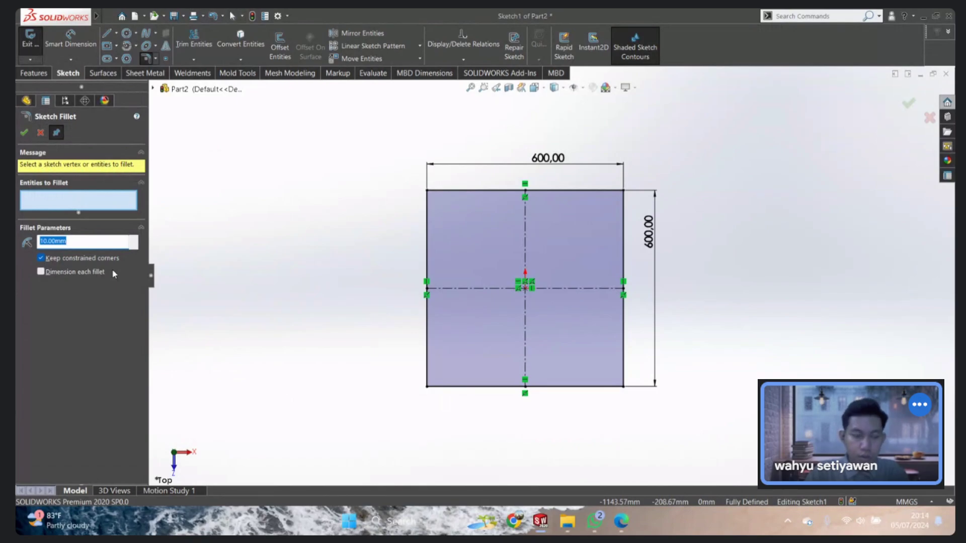
# Step: Fillet all four square corners at R50, accepting the relation-removal warning
pyautogui.moveTo(399, 173); pyautogui.dragTo(656, 398)
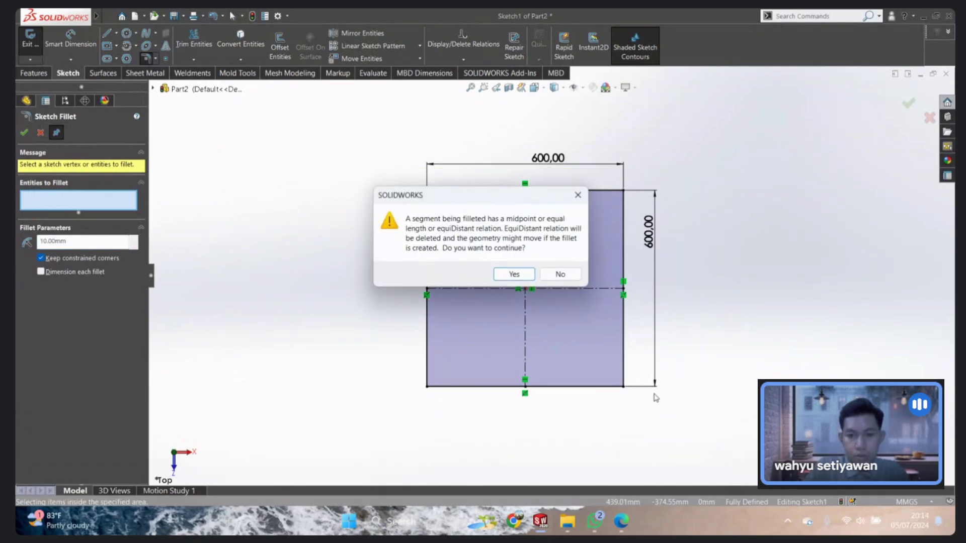
pyautogui.click(513, 275)
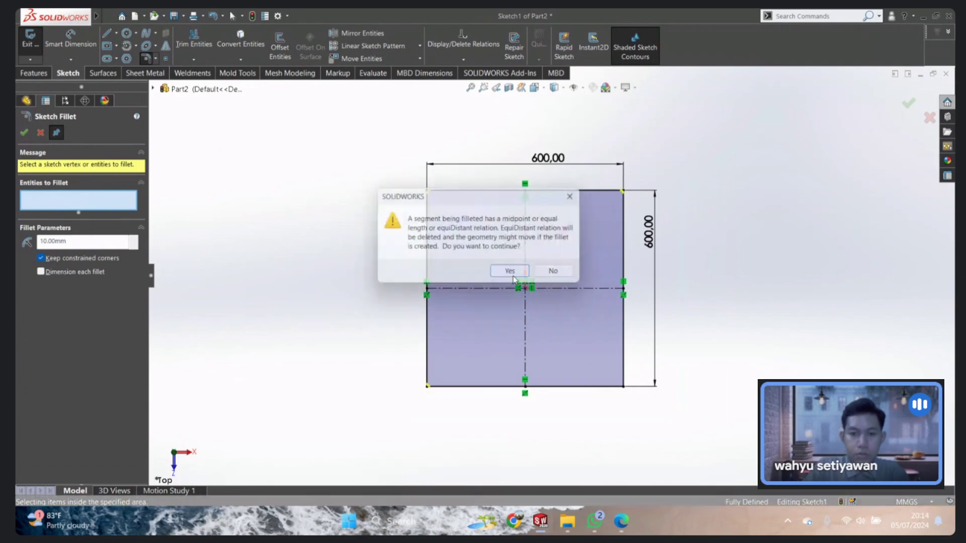
pyautogui.moveTo(86, 272); pyautogui.dragTo(17, 268)
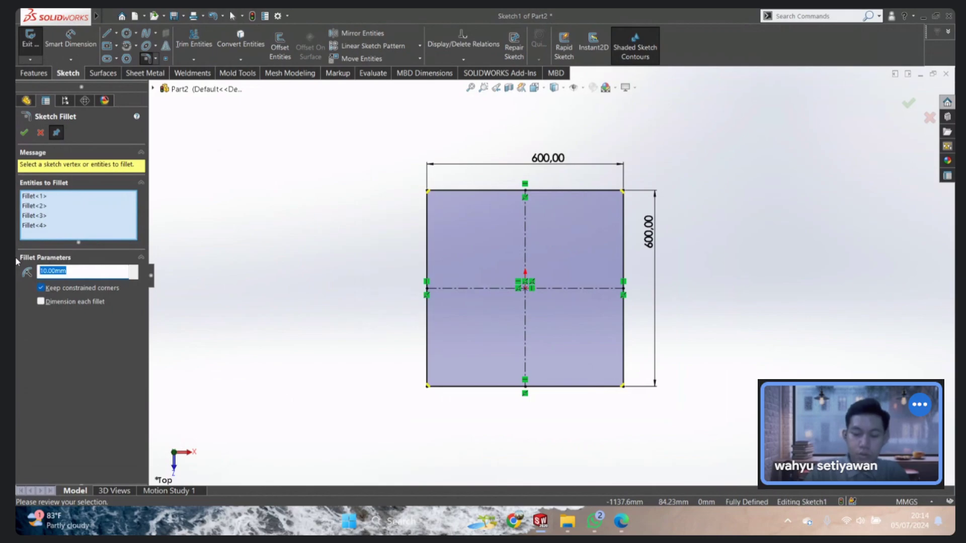
pyautogui.write('50')
pyautogui.press('Return')
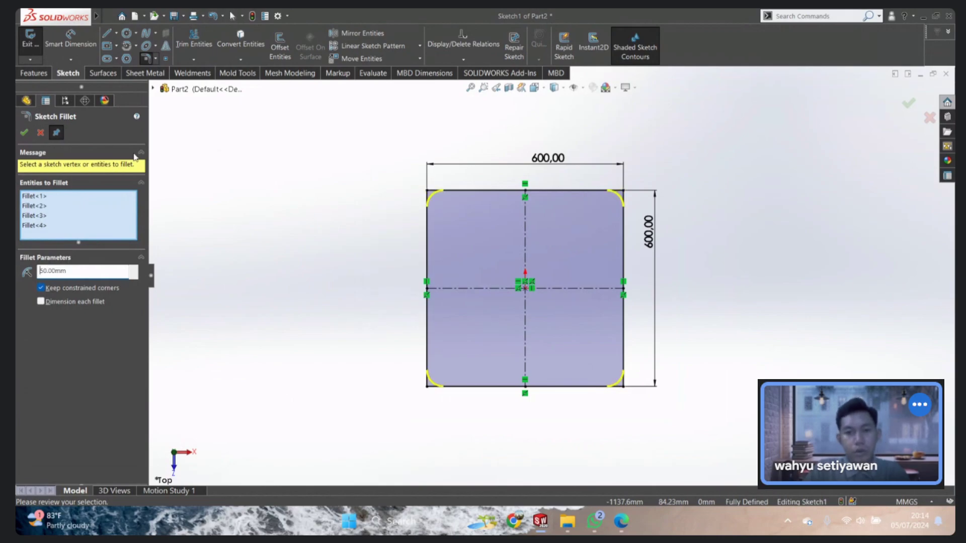
pyautogui.click(25, 132)
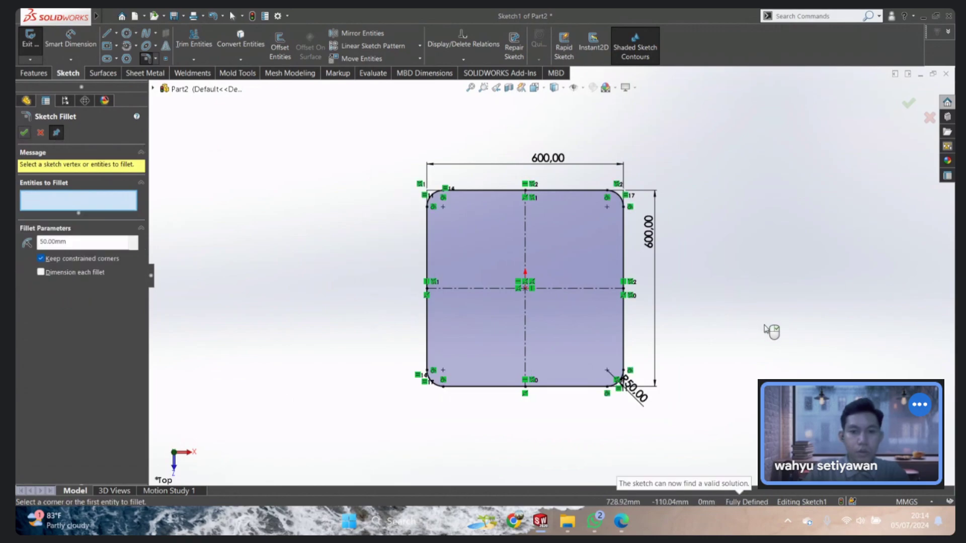
pyautogui.click(40, 132)
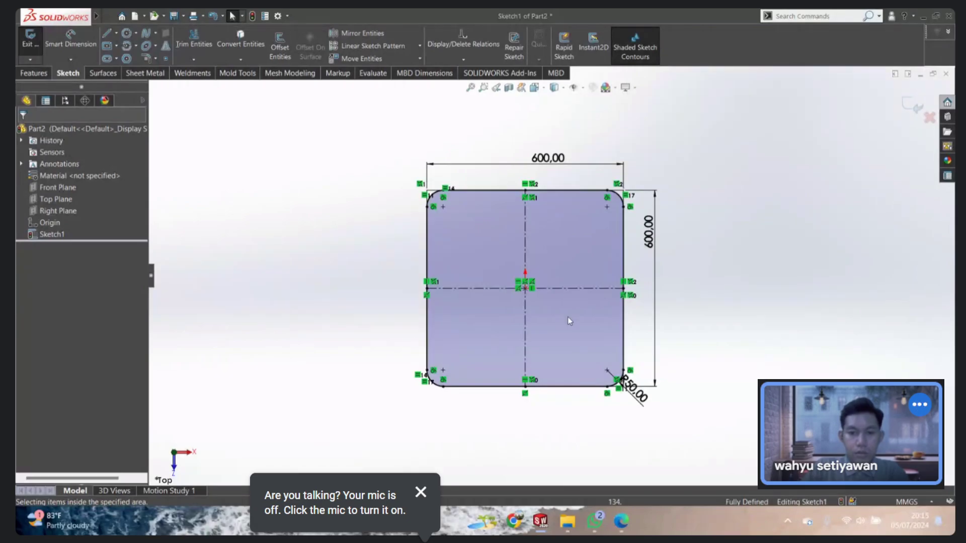
pyautogui.scroll(-3, 547, 362)
pyautogui.scroll(1, 549, 327)
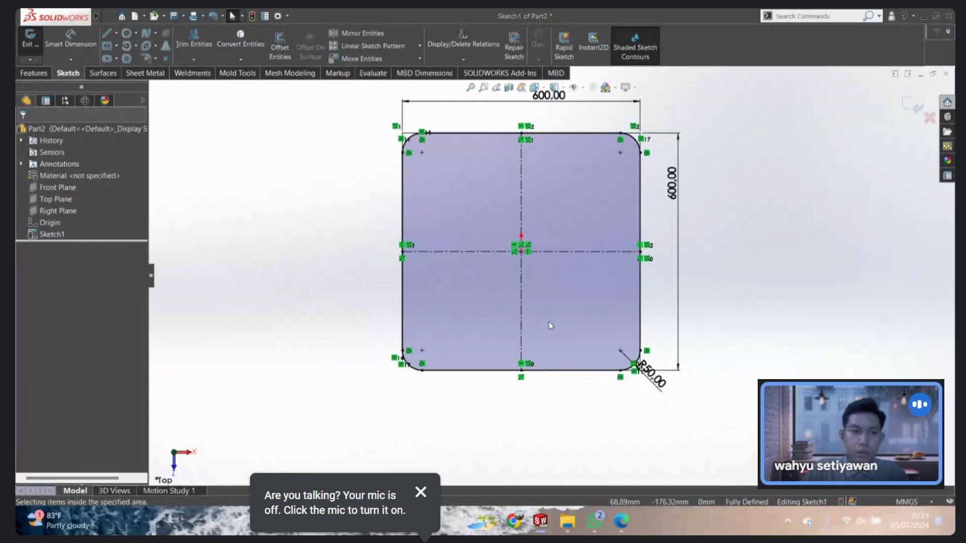
pyautogui.scroll(-2, 548, 323)
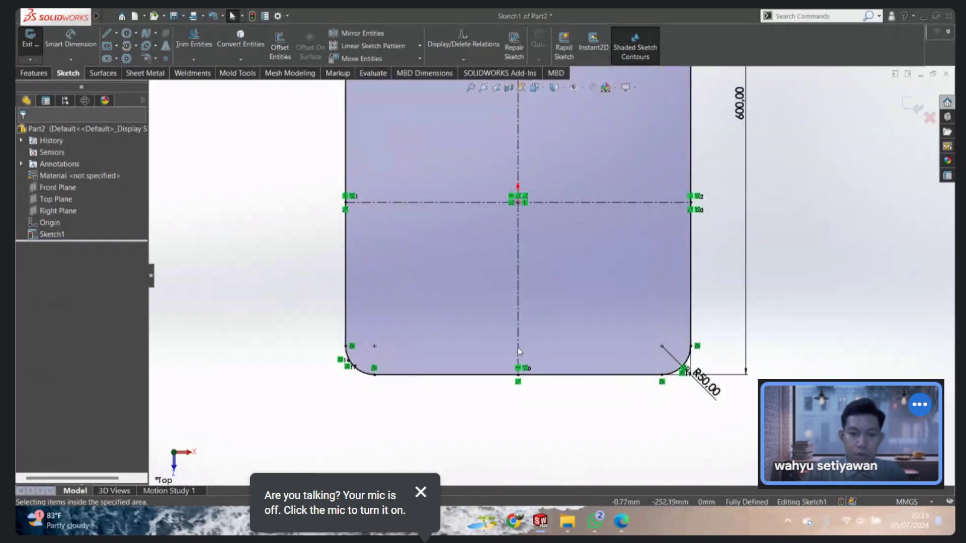
# Step: Offset the vertical centreline bi-directionally by 1.00mm into two flanking lines
pyautogui.click(519, 350)
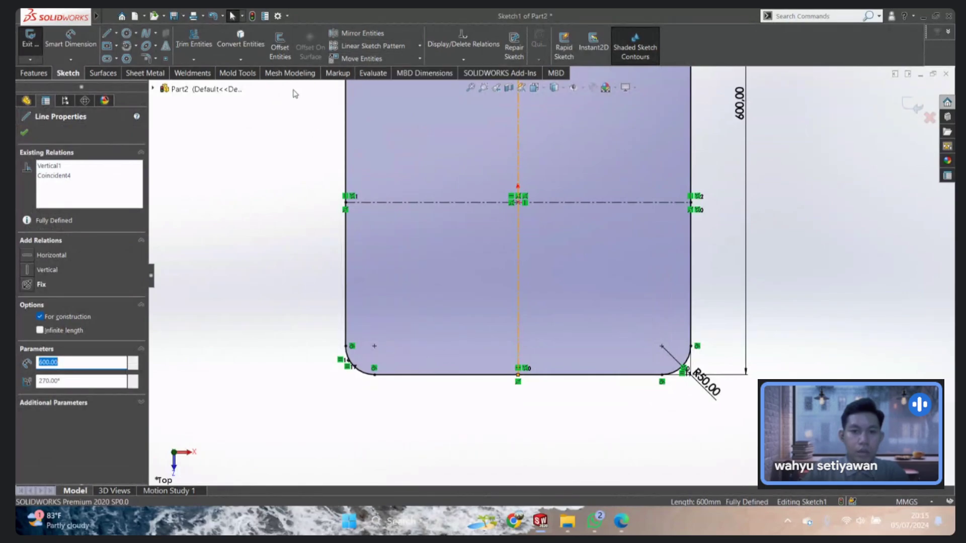
pyautogui.click(280, 48)
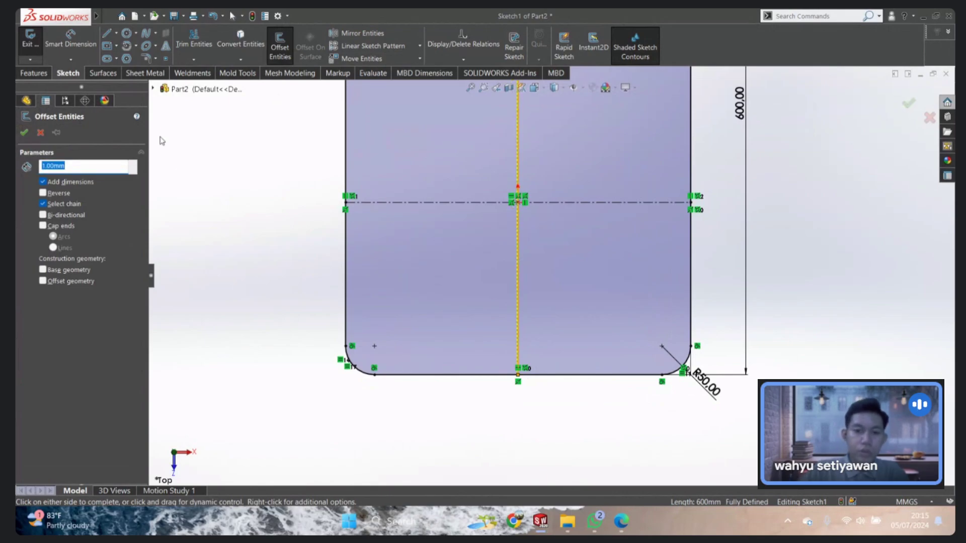
pyautogui.scroll(-2, 529, 395)
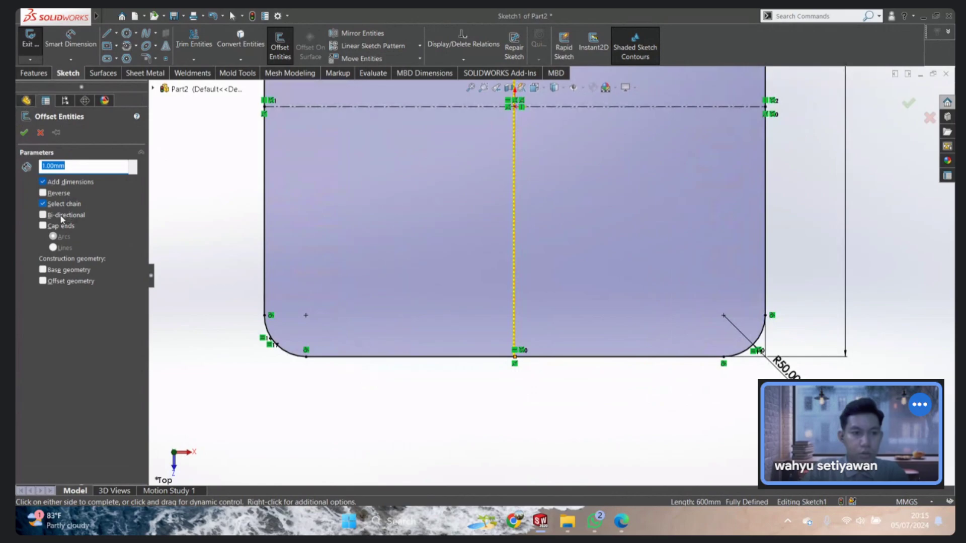
pyautogui.scroll(-2, 493, 348)
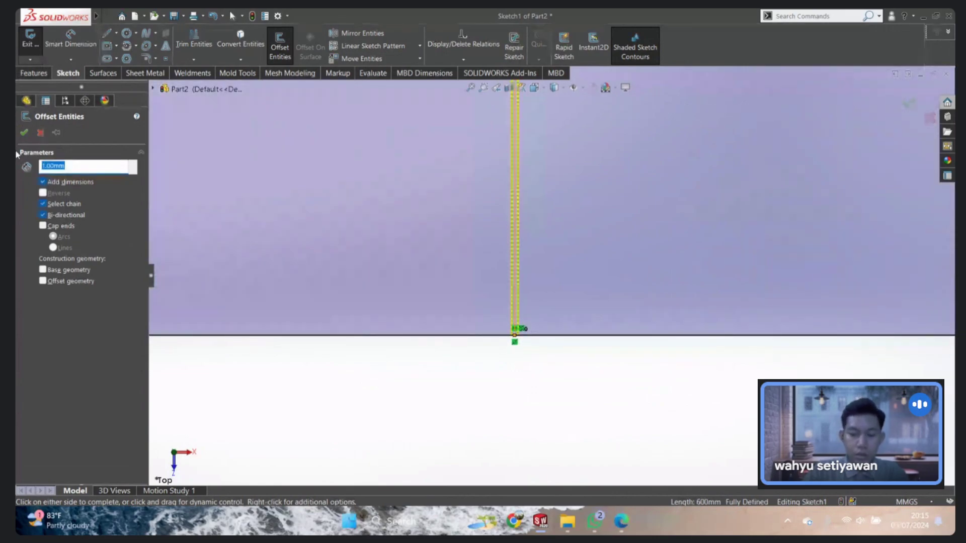
pyautogui.click(613, 393)
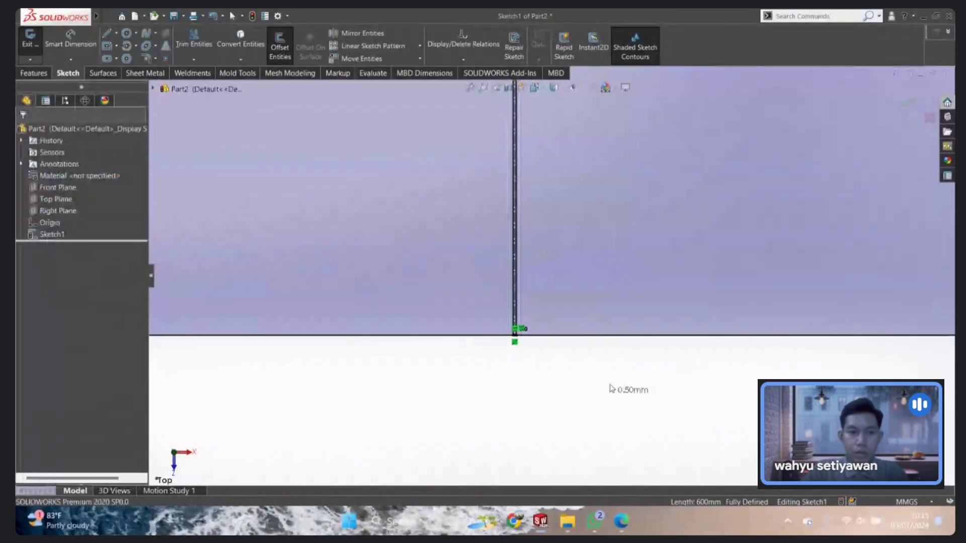
pyautogui.scroll(-1, 551, 410)
pyautogui.scroll(-1, 548, 410)
pyautogui.scroll(-1, 541, 352)
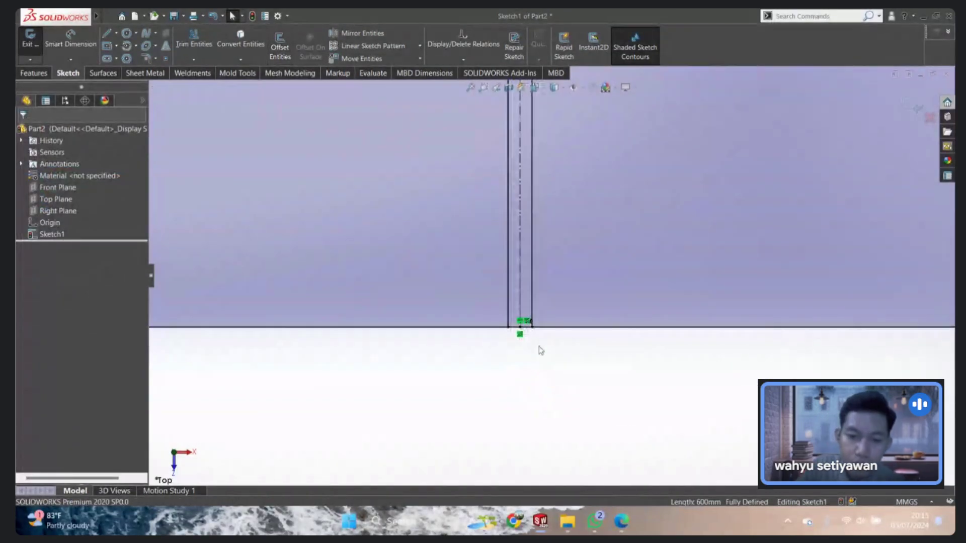
pyautogui.moveTo(560, 382); pyautogui.dragTo(531, 410, button='right')
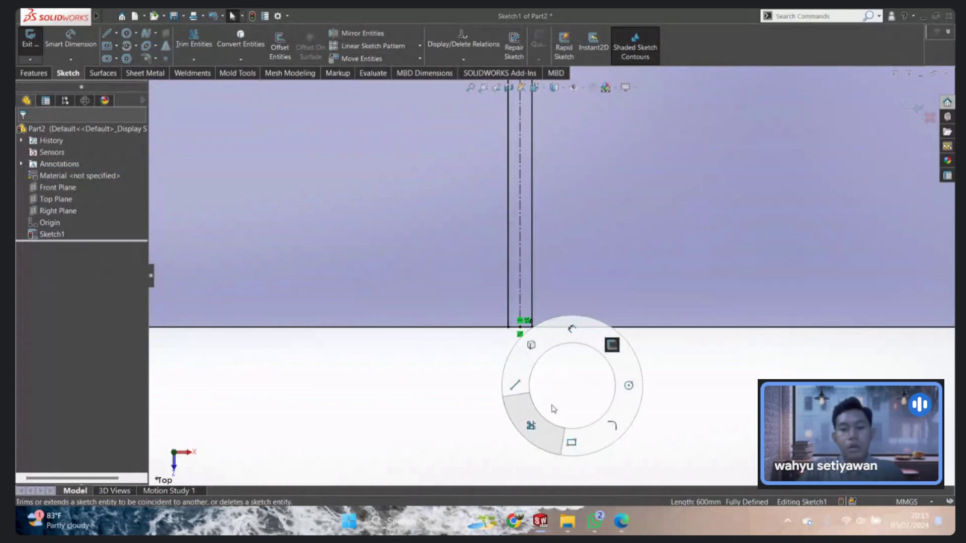
# Step: Trim the square's bottom edge between the two offset lines, then end Trim
pyautogui.scroll(-2, 539, 259)
pyautogui.scroll(-2, 491, 352)
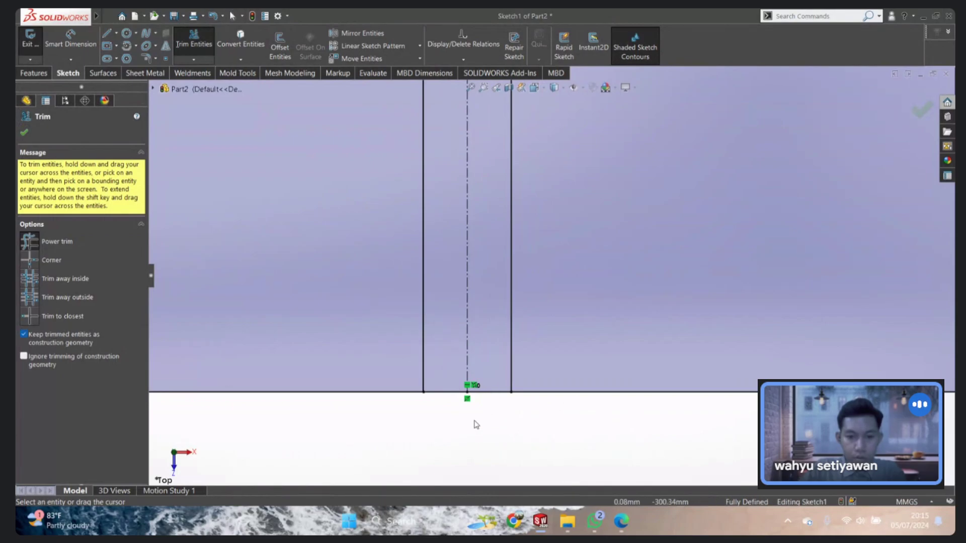
pyautogui.moveTo(443, 408); pyautogui.dragTo(485, 370)
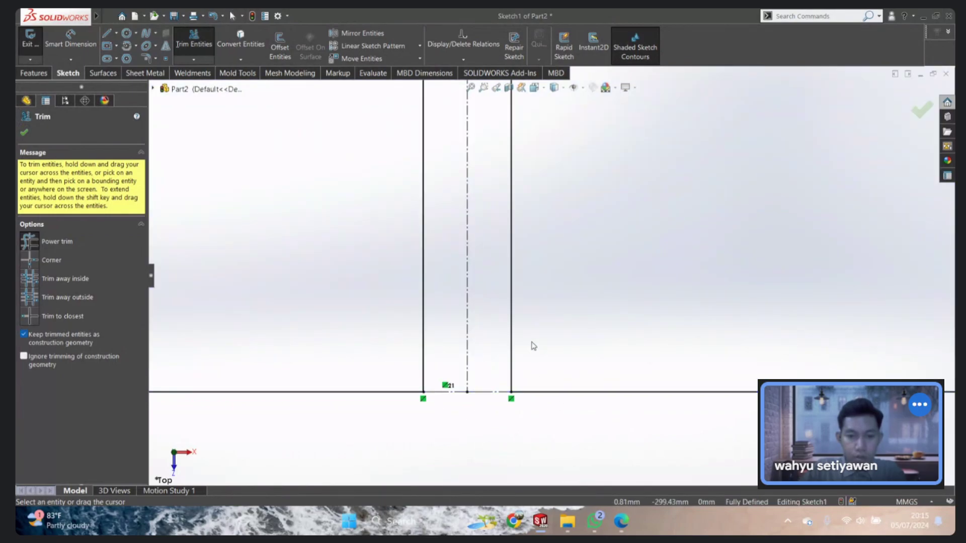
pyautogui.scroll(3, 516, 275)
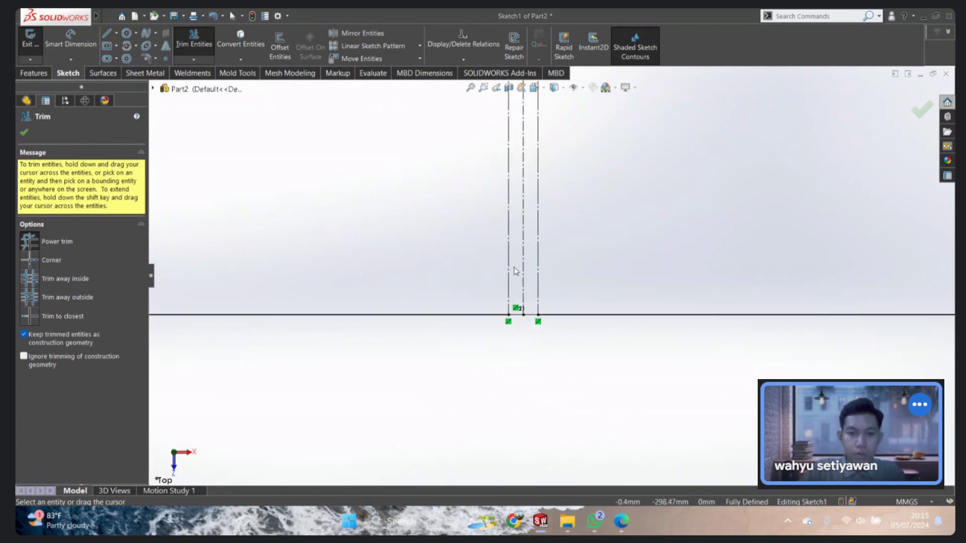
pyautogui.scroll(2, 553, 226)
pyautogui.scroll(2, 593, 176)
pyautogui.scroll(1, 603, 156)
pyautogui.scroll(3, 606, 156)
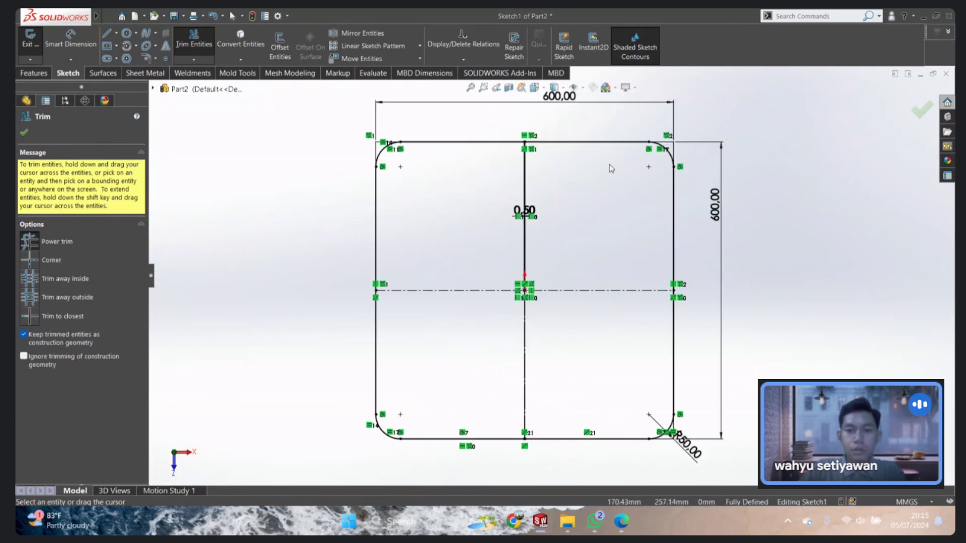
pyautogui.scroll(-5, 543, 257)
pyautogui.scroll(-3, 501, 229)
pyautogui.scroll(-2, 500, 229)
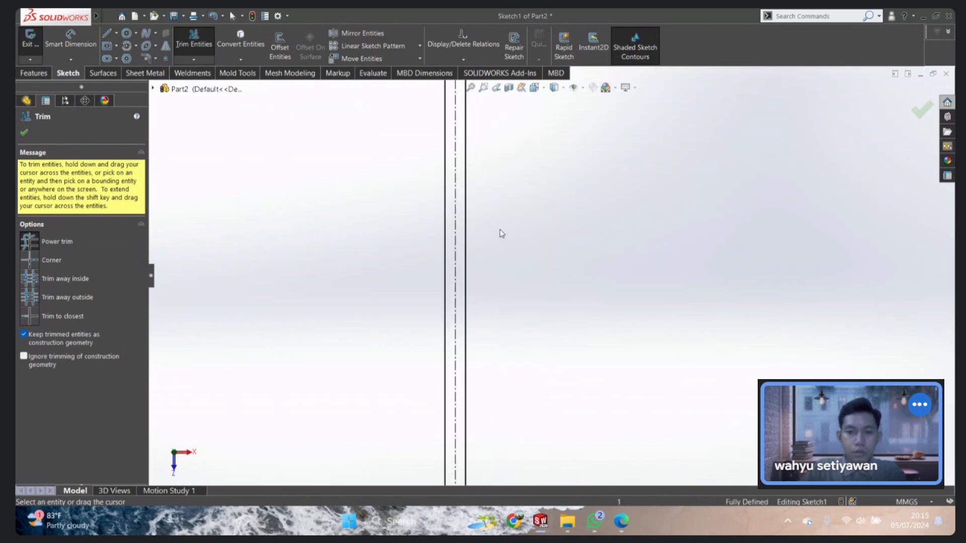
pyautogui.scroll(3, 585, 146)
pyautogui.scroll(2, 556, 126)
pyautogui.scroll(2, 559, 126)
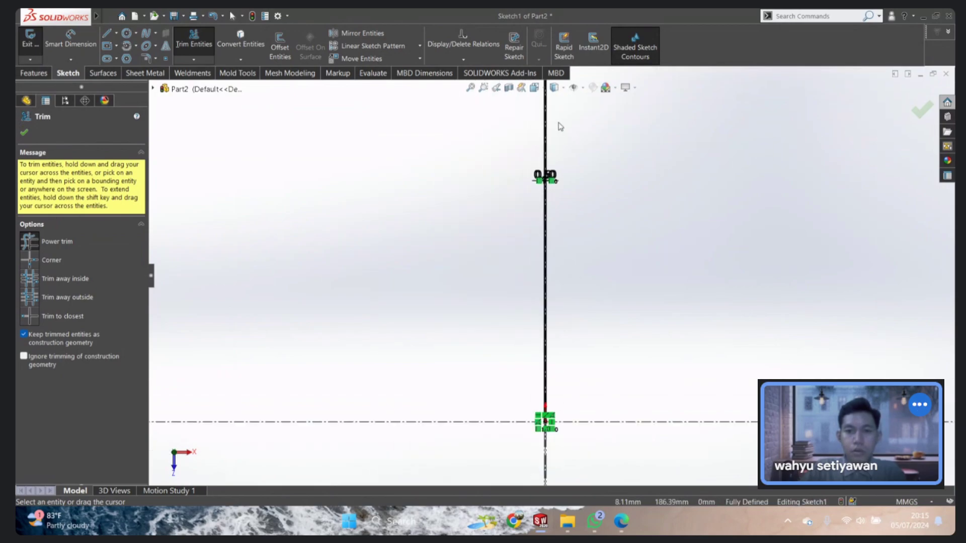
pyautogui.scroll(3, 561, 126)
pyautogui.scroll(-5, 549, 161)
pyautogui.scroll(-3, 549, 161)
pyautogui.scroll(-2, 549, 161)
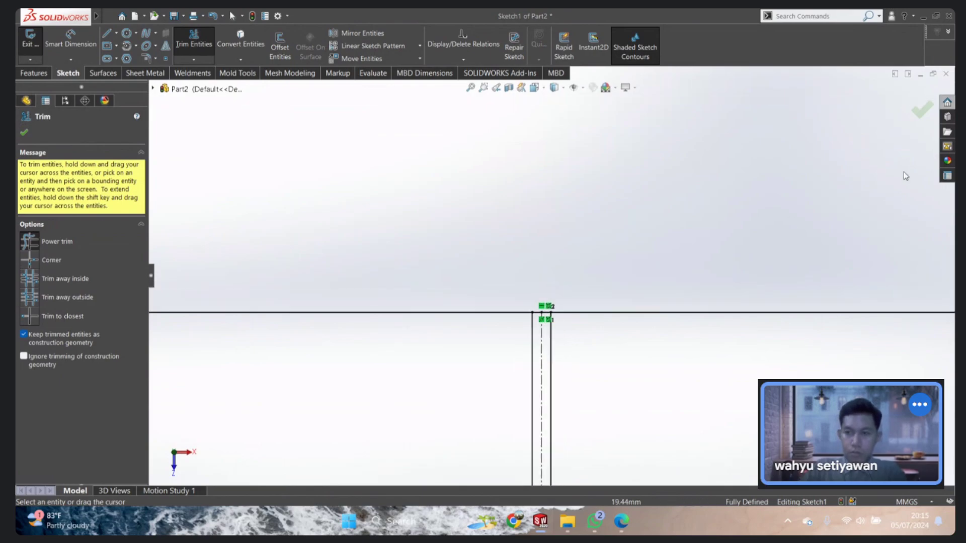
pyautogui.click(923, 107)
# Step: Convert both lines bordering the 0.50 gap to construction geometry
pyautogui.scroll(-4, 584, 345)
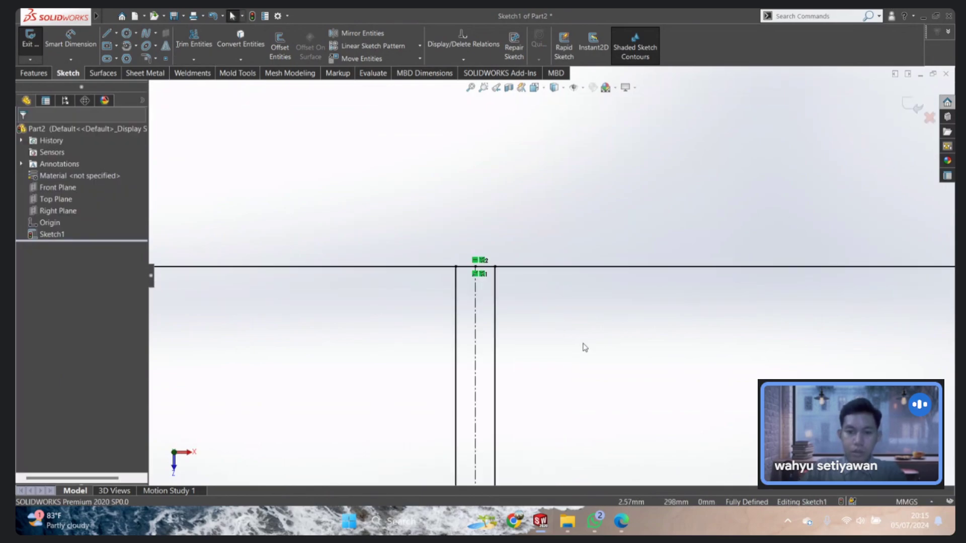
pyautogui.moveTo(583, 338); pyautogui.dragTo(493, 376)
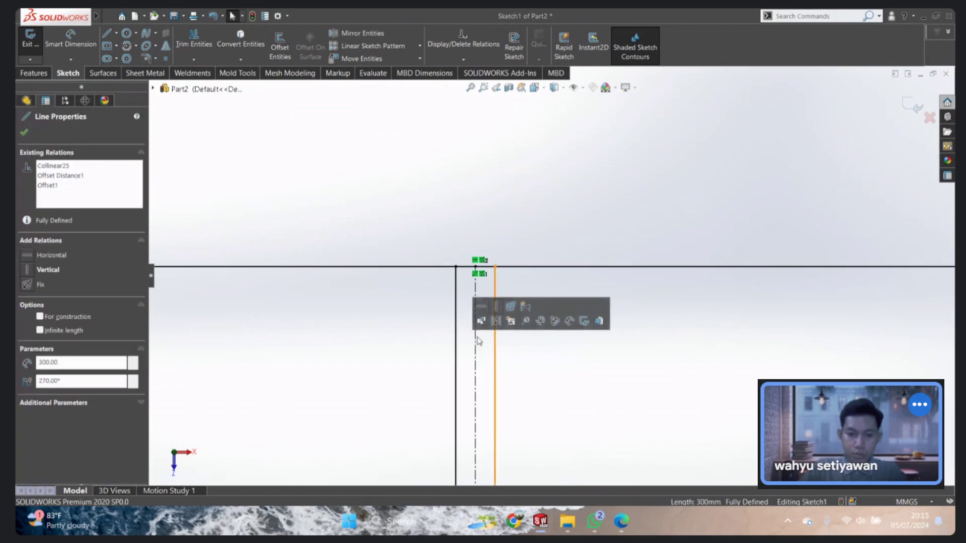
pyautogui.keyDown('ctrl'); pyautogui.click(456, 352); pyautogui.keyUp('ctrl')
pyautogui.click(498, 320)
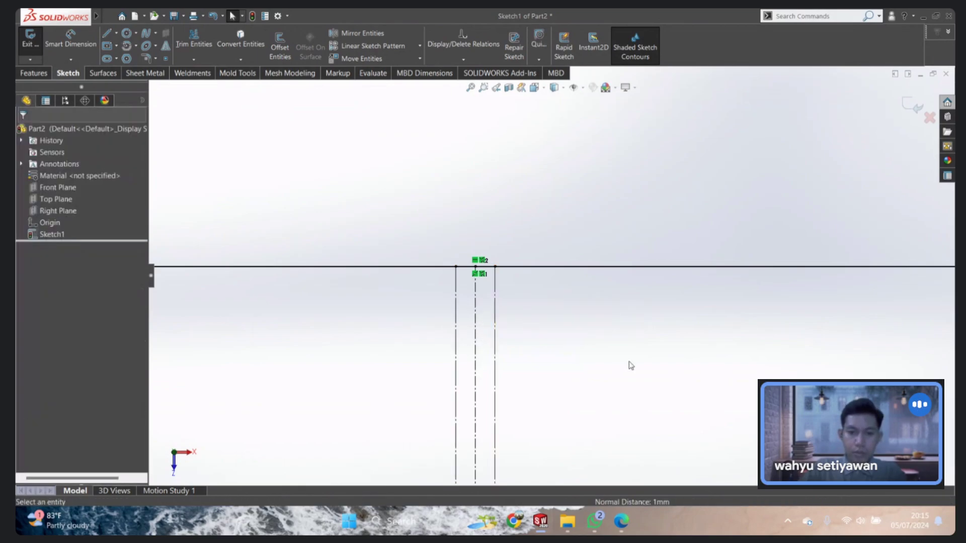
# Step: Fit the whole sketch in view and exit Sketch1
pyautogui.press('f')
pyautogui.scroll(-2, 579, 392)
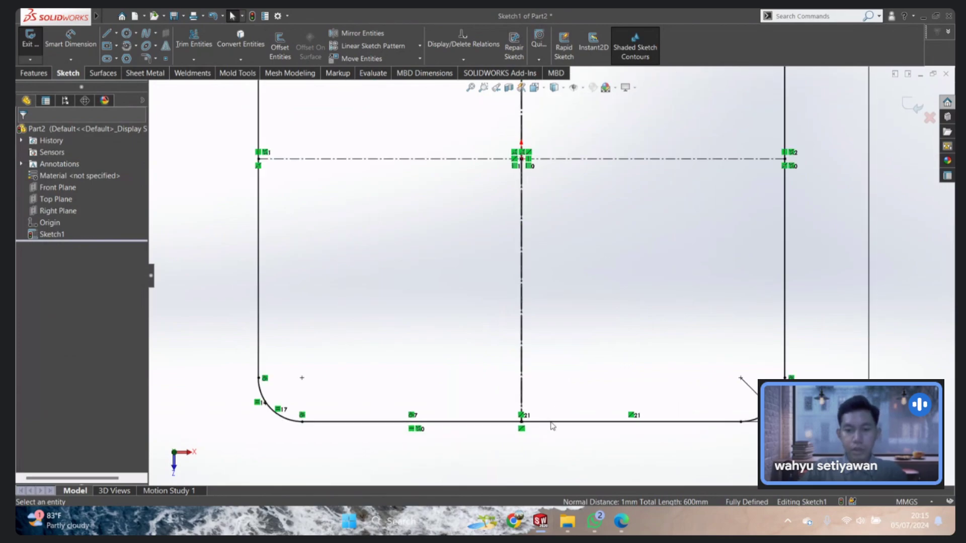
pyautogui.scroll(-2, 529, 383)
pyautogui.scroll(-1, 518, 351)
pyautogui.scroll(-2, 528, 337)
pyautogui.scroll(-2, 542, 324)
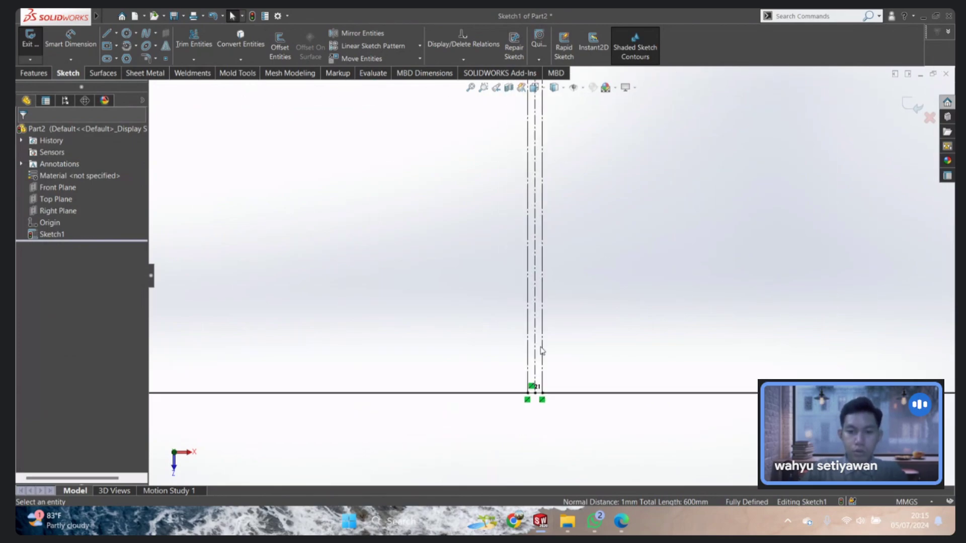
pyautogui.scroll(-2, 541, 327)
pyautogui.scroll(-2, 549, 327)
pyautogui.scroll(1, 562, 324)
pyautogui.scroll(3, 604, 261)
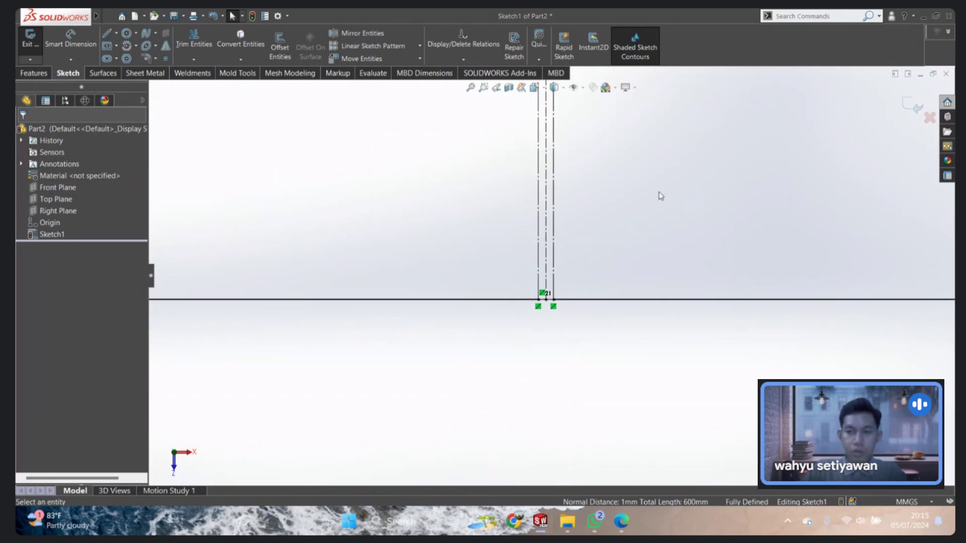
pyautogui.scroll(1, 659, 195)
pyautogui.click(912, 106)
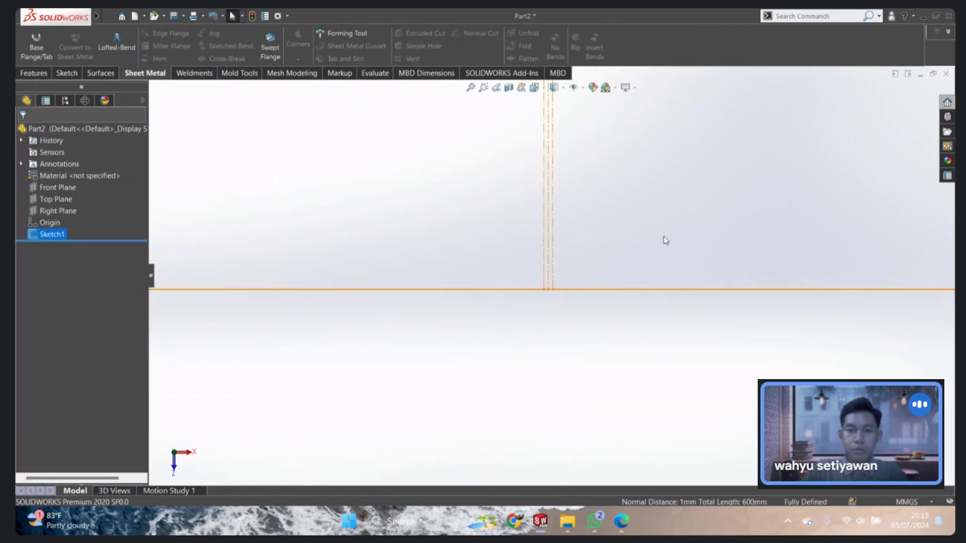
# Step: From a trimetric view, create Plane1 off the Top Plane at 800 mm offset
pyautogui.moveTo(663, 237); pyautogui.dragTo(694, 208, button='right')
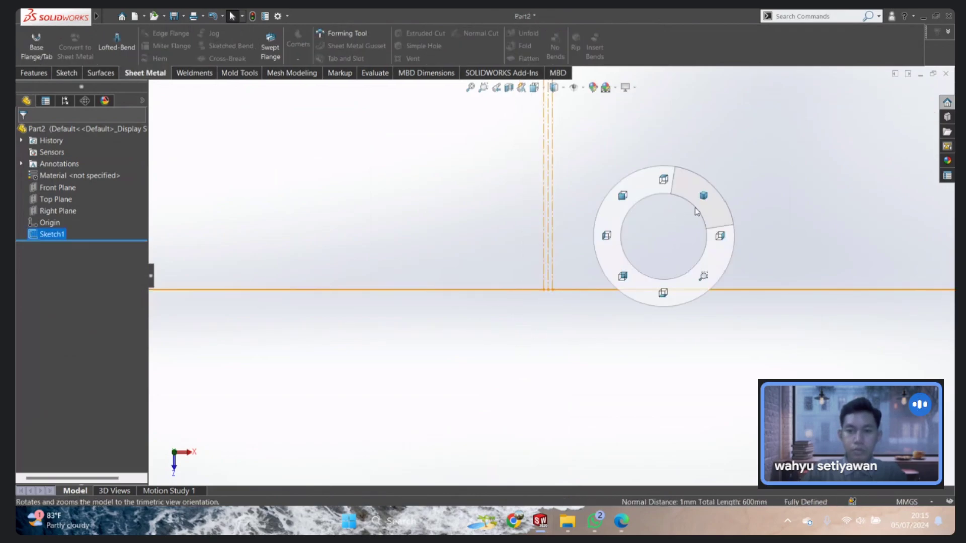
pyautogui.click(55, 198)
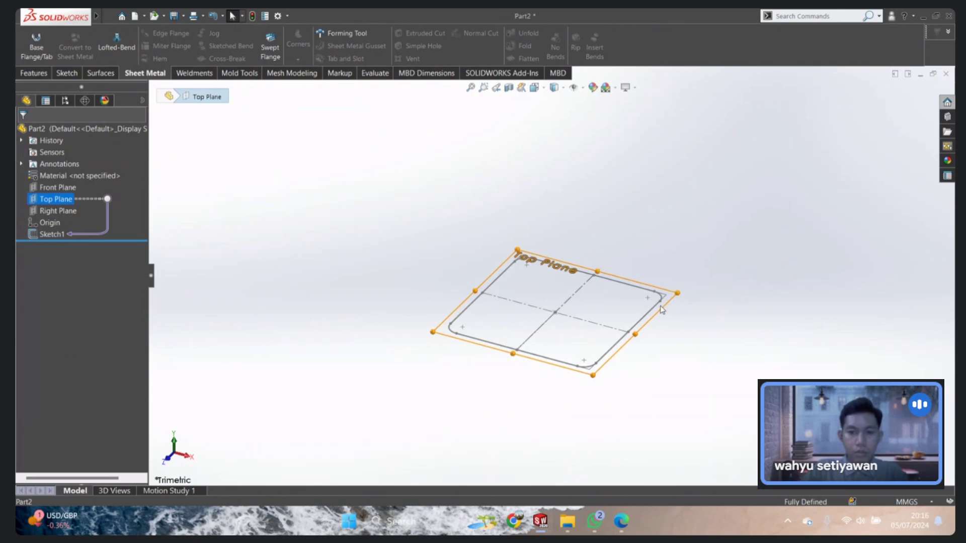
pyautogui.keyDown('ctrl'); pyautogui.moveTo(663, 314); pyautogui.dragTo(659, 197); pyautogui.keyUp('ctrl')
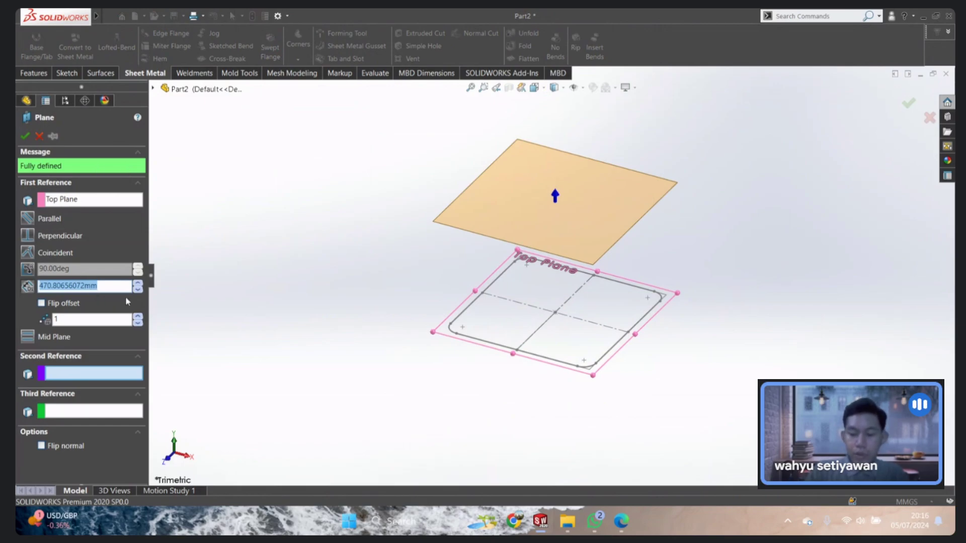
pyautogui.write('600')
pyautogui.press('Return')
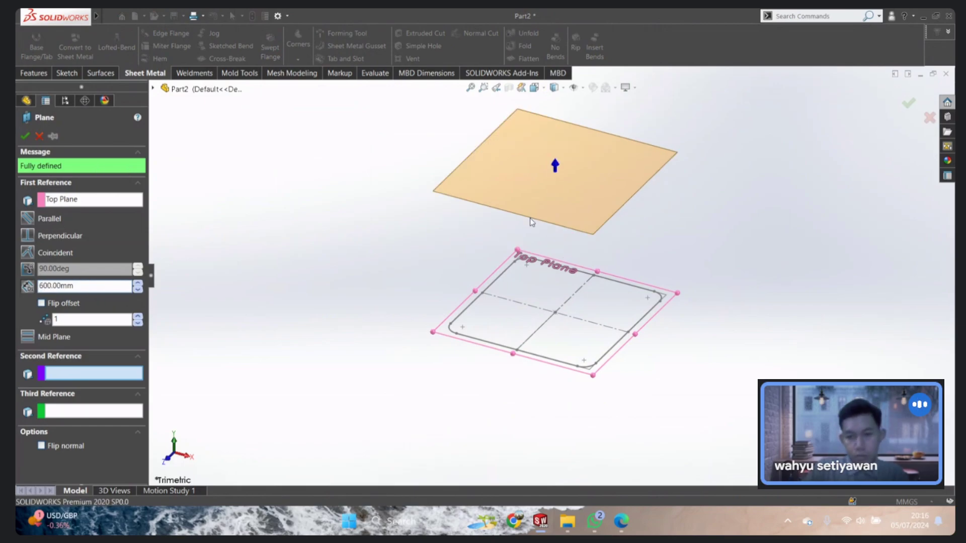
pyautogui.moveTo(531, 222)
pyautogui.mouseDown(button='middle')
pyautogui.moveTo(717, 237)
pyautogui.moveTo(737, 198)
pyautogui.moveTo(707, 211)
pyautogui.moveTo(727, 192)
pyautogui.moveTo(722, 226)
pyautogui.mouseUp(button='middle')
pyautogui.write('800')
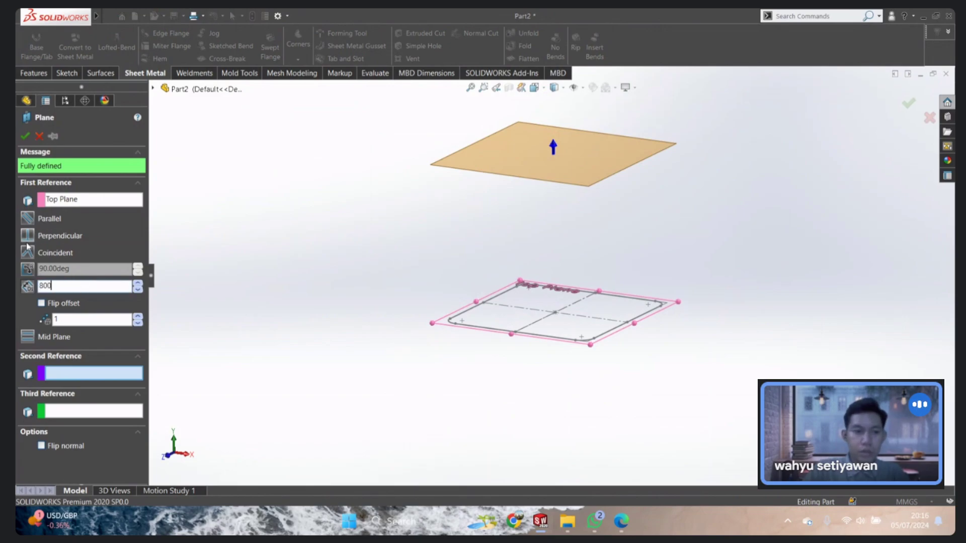
pyautogui.press('Return')
pyautogui.click(24, 136)
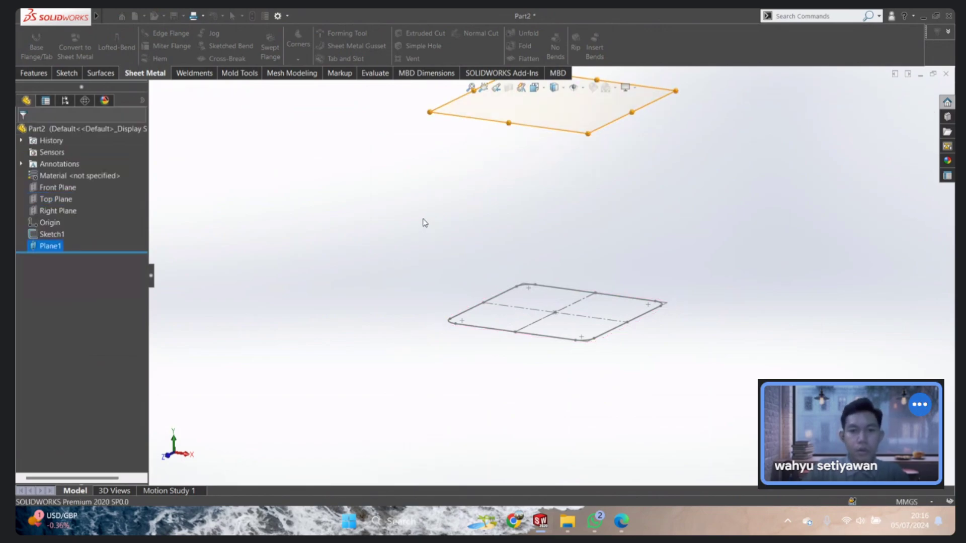
pyautogui.scroll(3, 423, 220)
# Step: Start a new sketch on Plane1 and look straight down from the Top view
pyautogui.click(576, 173)
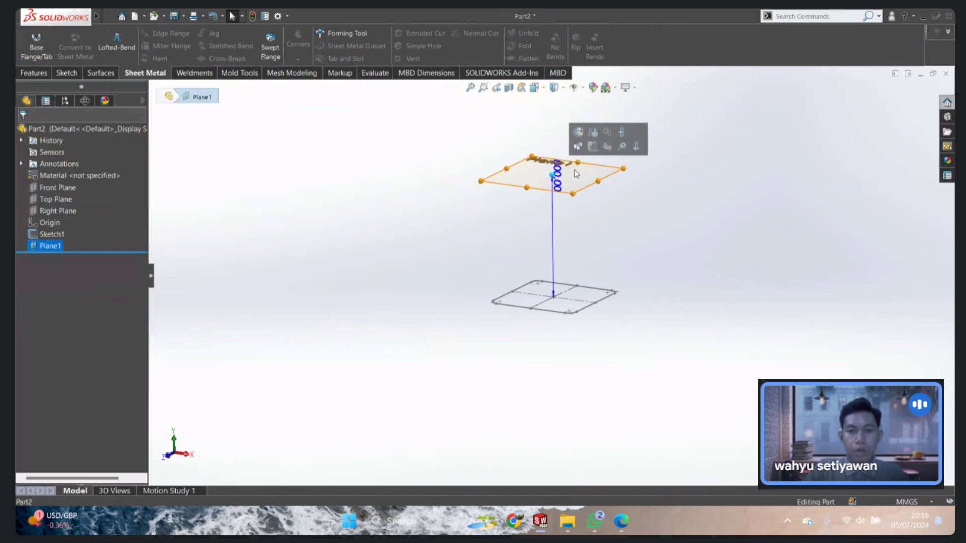
pyautogui.click(592, 146)
pyautogui.press('space')
pyautogui.click(439, 231)
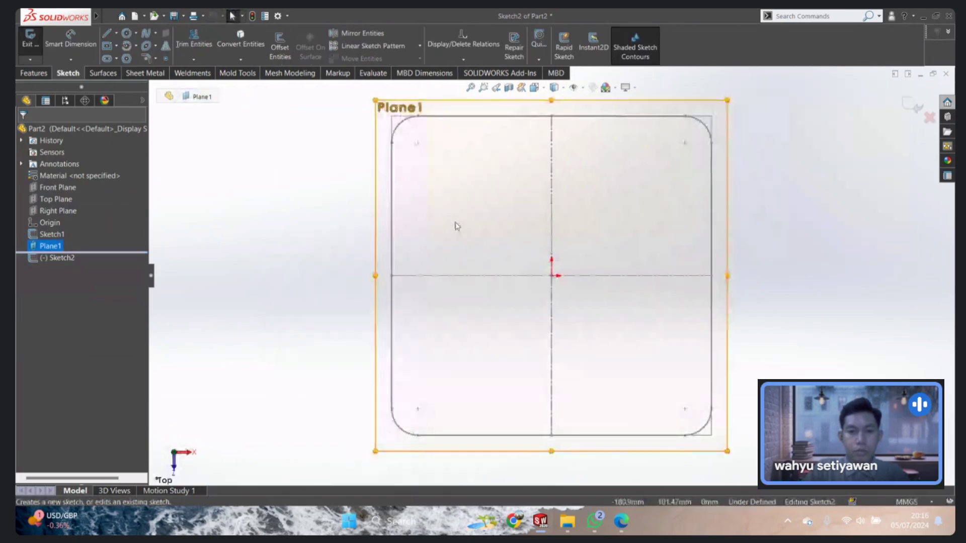
# Step: Draw a trial circle centred on the origin, then delete it
pyautogui.moveTo(356, 209); pyautogui.dragTo(413, 209, button='right')
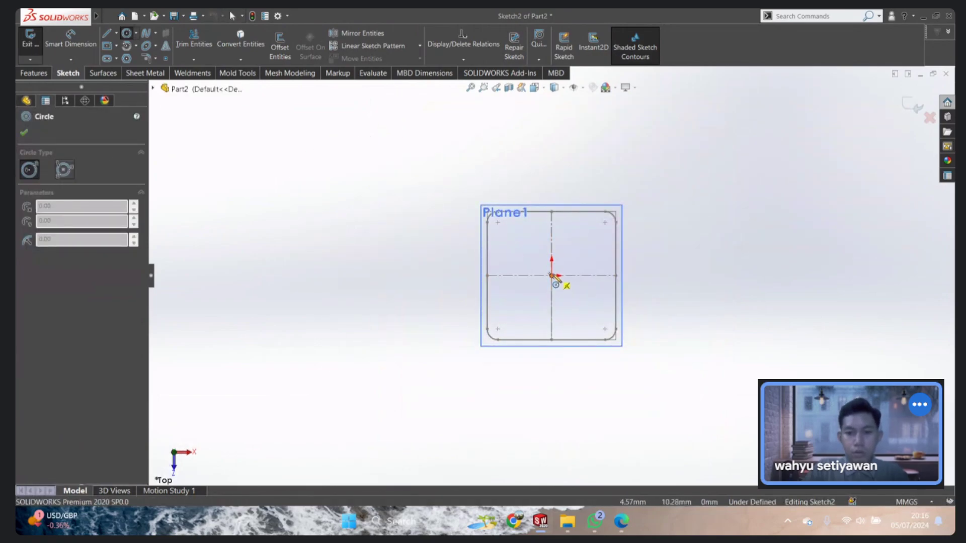
pyautogui.moveTo(552, 275)
pyautogui.mouseDown()
pyautogui.moveTo(660, 223)
pyautogui.moveTo(639, 226)
pyautogui.mouseUp()
pyautogui.moveTo(634, 227)
pyautogui.mouseDown(button='middle')
pyautogui.moveTo(558, 214)
pyautogui.moveTo(539, 146)
pyautogui.mouseUp(button='middle')
pyautogui.hotkey('ctrl', '8')
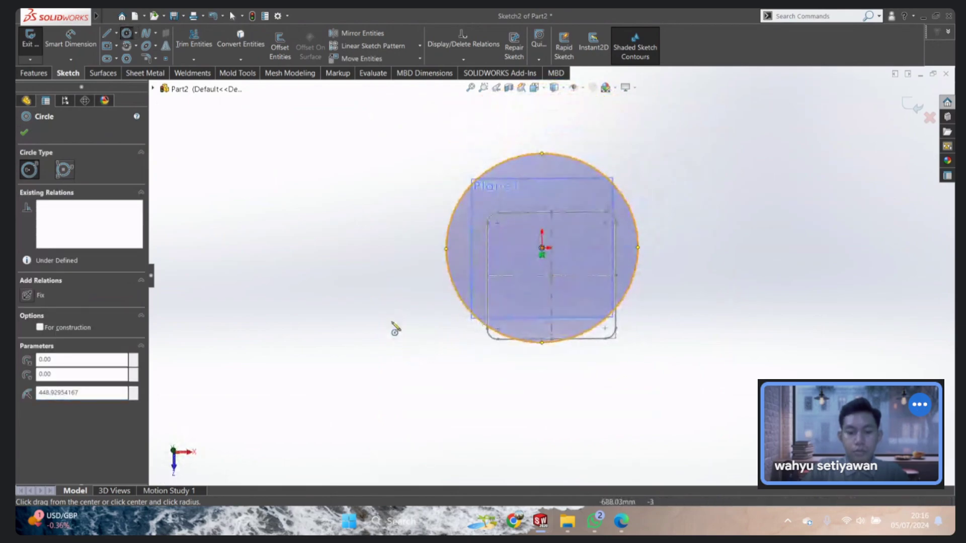
pyautogui.press('Escape')
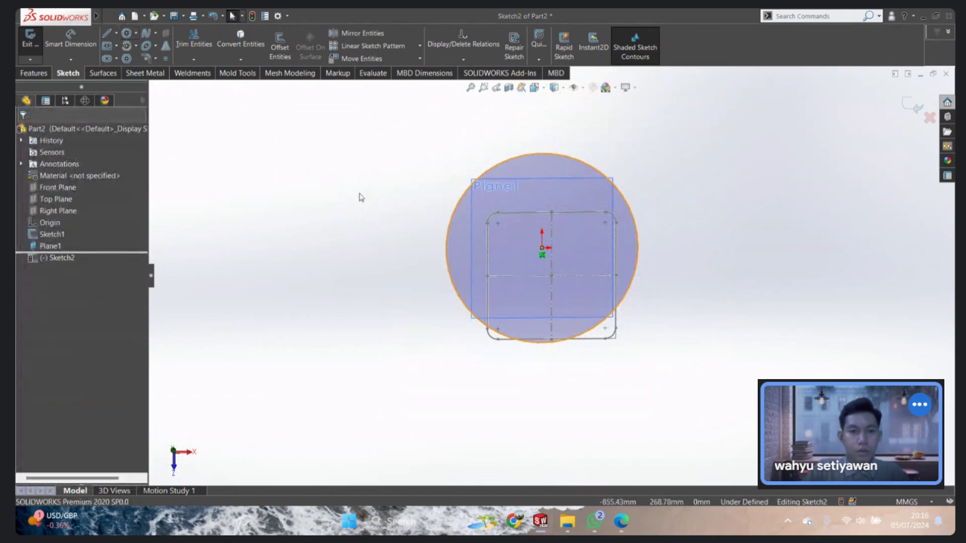
pyautogui.press('space')
pyautogui.click(423, 266)
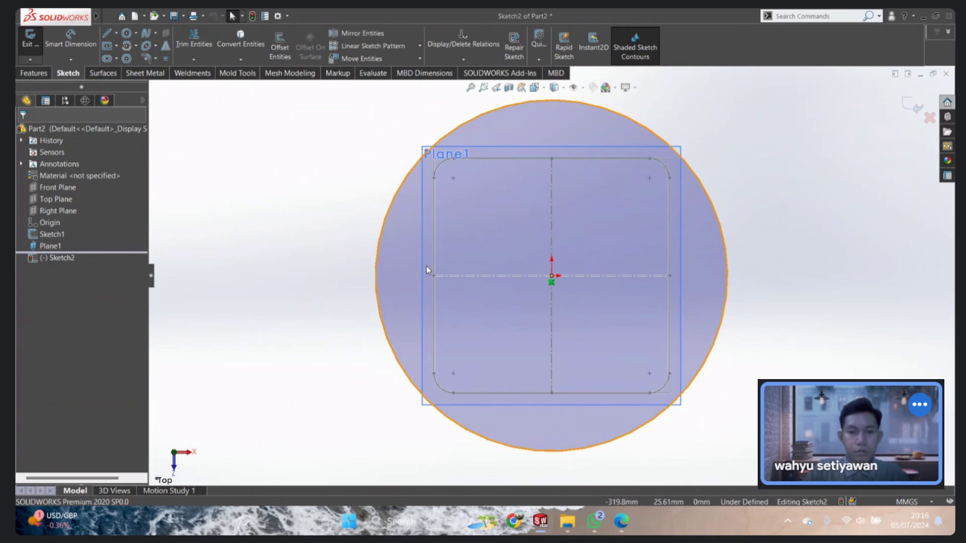
pyautogui.press('z')
pyautogui.scroll(-2, 437, 156)
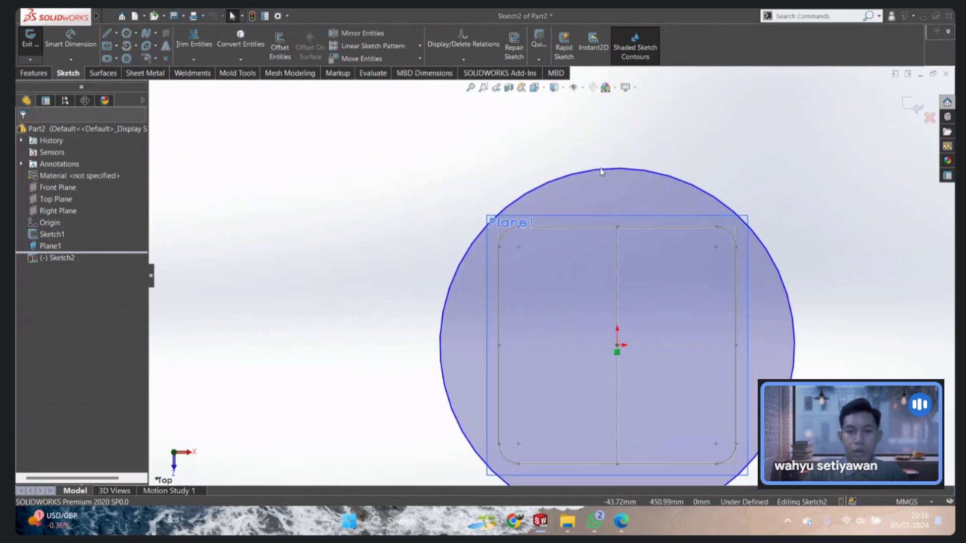
pyautogui.click(599, 168)
pyautogui.press('Delete')
pyautogui.press('z')
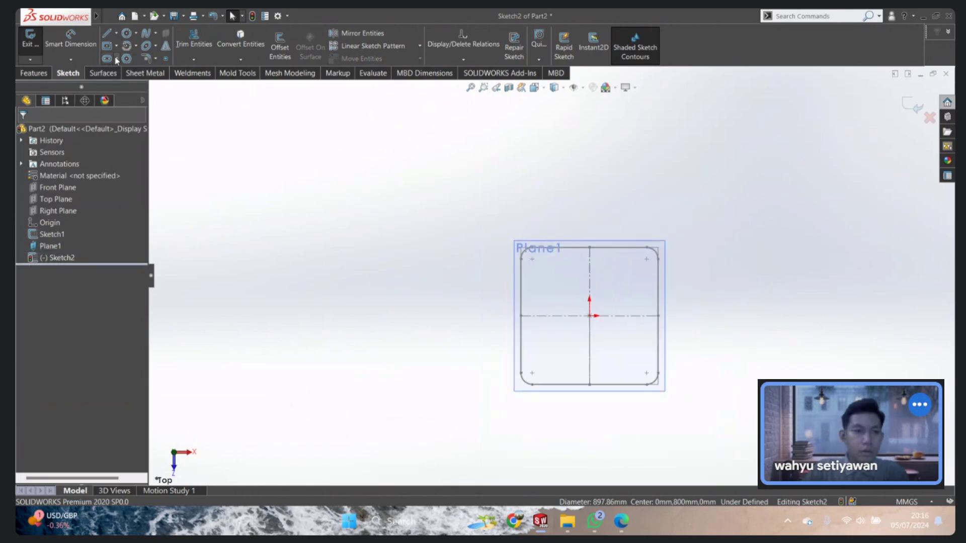
# Step: Start a corner rectangle at the origin, then cancel it
pyautogui.moveTo(297, 222); pyautogui.dragTo(284, 233, button='right')
pyautogui.moveTo(277, 278); pyautogui.dragTo(316, 237, button='right')
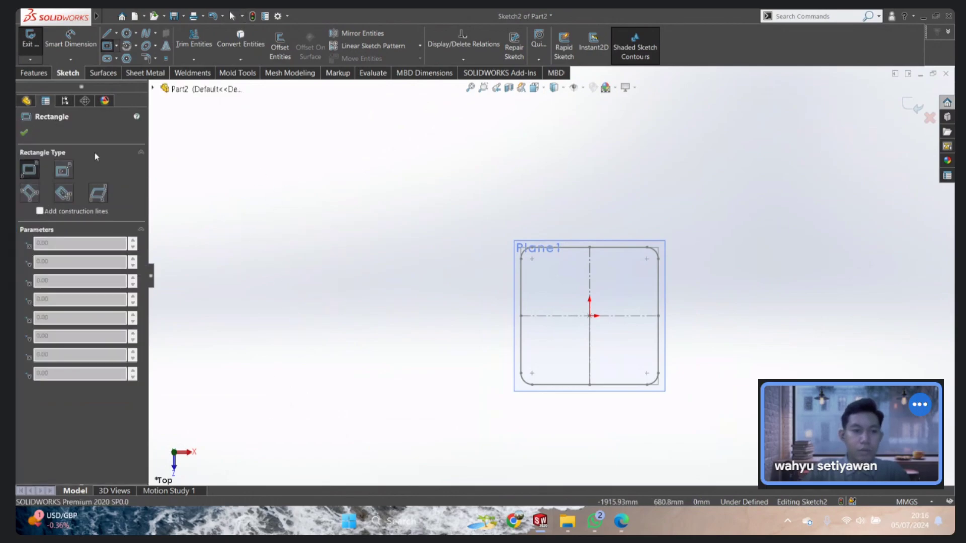
pyautogui.scroll(-3, 630, 324)
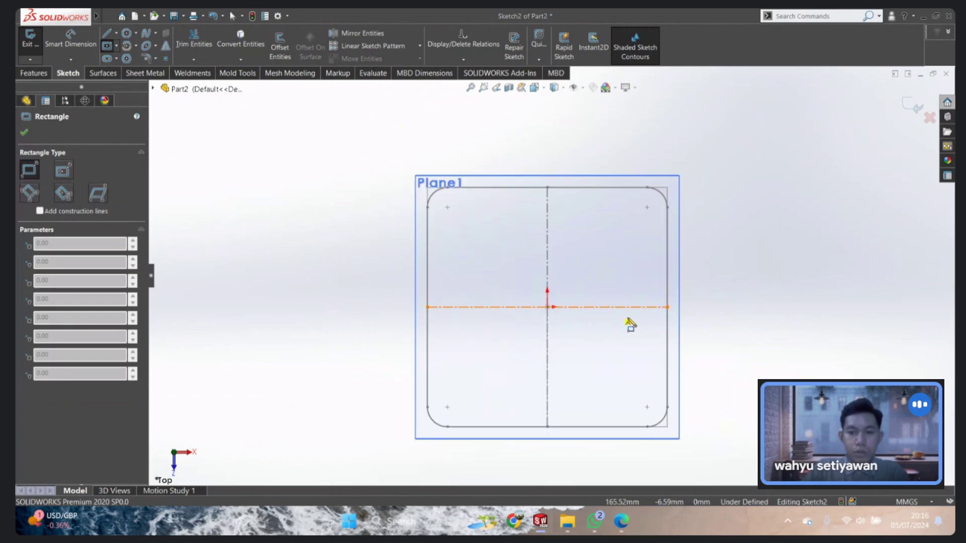
pyautogui.scroll(-1, 528, 304)
pyautogui.scroll(-3, 606, 295)
pyautogui.scroll(-1, 603, 293)
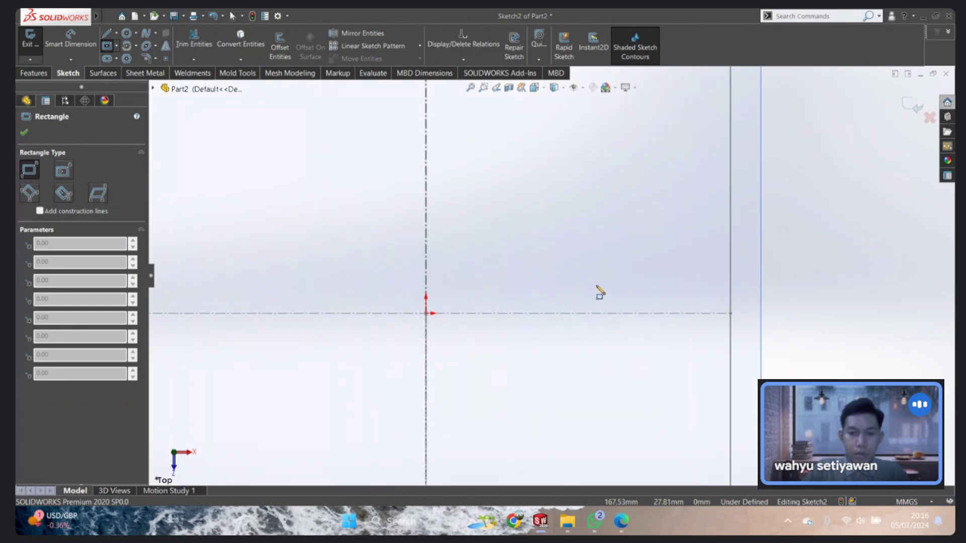
pyautogui.scroll(-3, 503, 295)
pyautogui.scroll(-2, 484, 291)
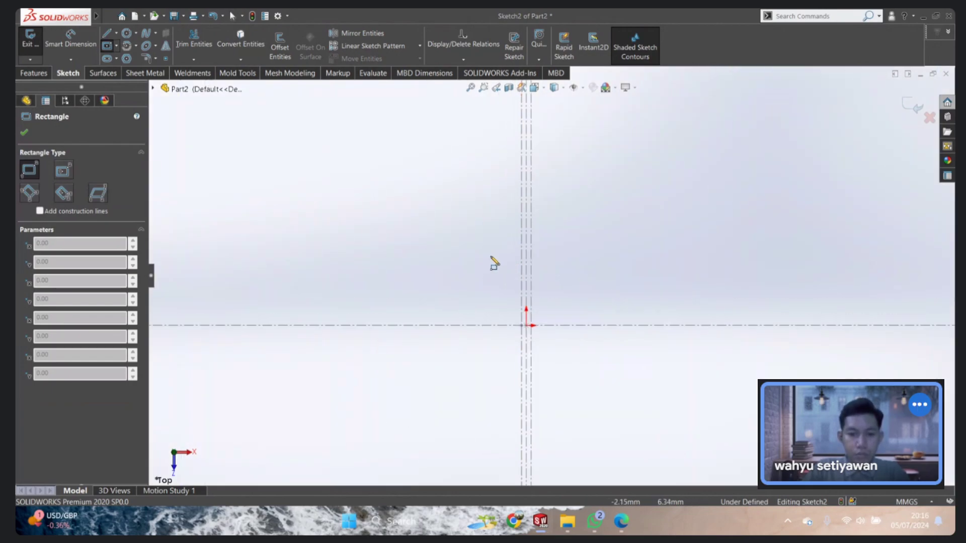
pyautogui.click(527, 326)
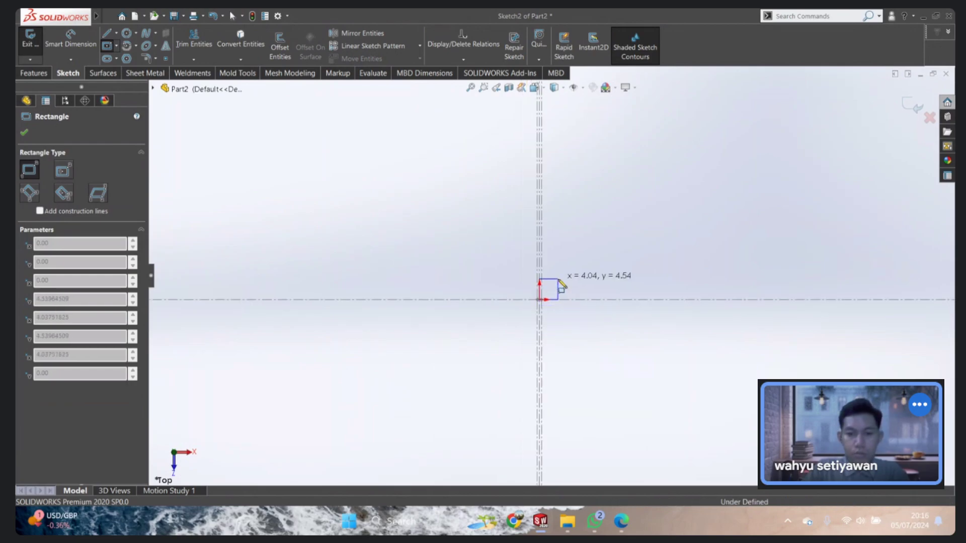
pyautogui.press('Escape')
pyautogui.press('Return')
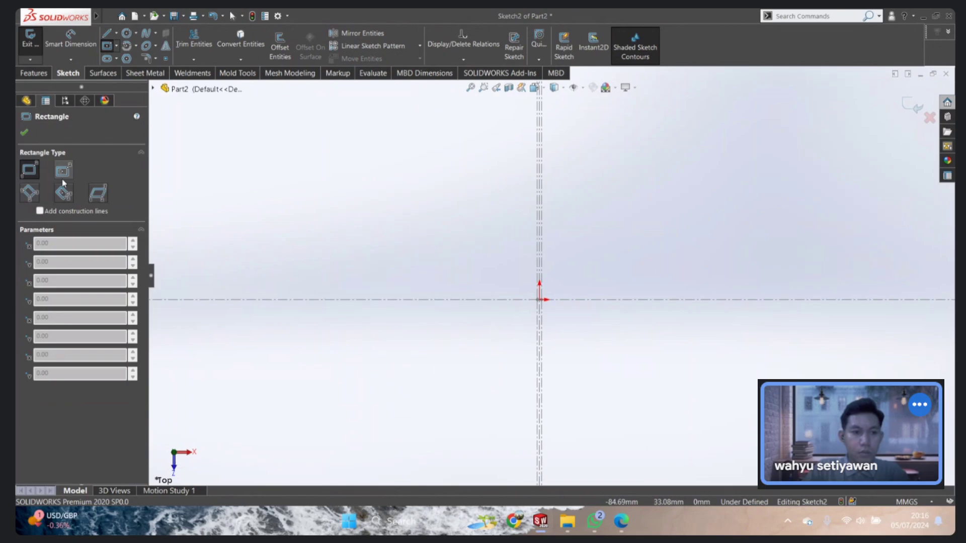
# Step: Draw a center rectangle about the origin with its corner outside the rounded outline
pyautogui.click(63, 173)
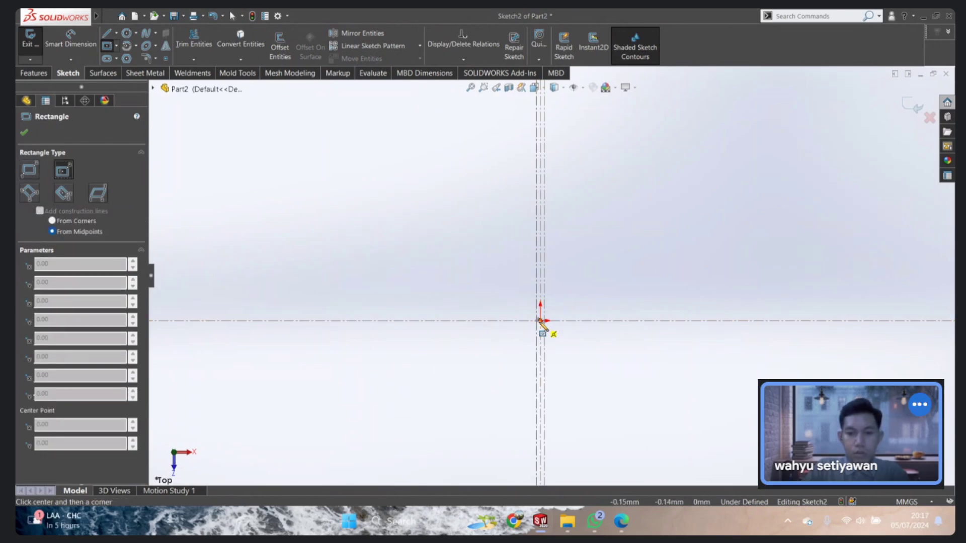
pyautogui.click(541, 322)
pyautogui.scroll(3, 557, 345)
pyautogui.scroll(3, 617, 370)
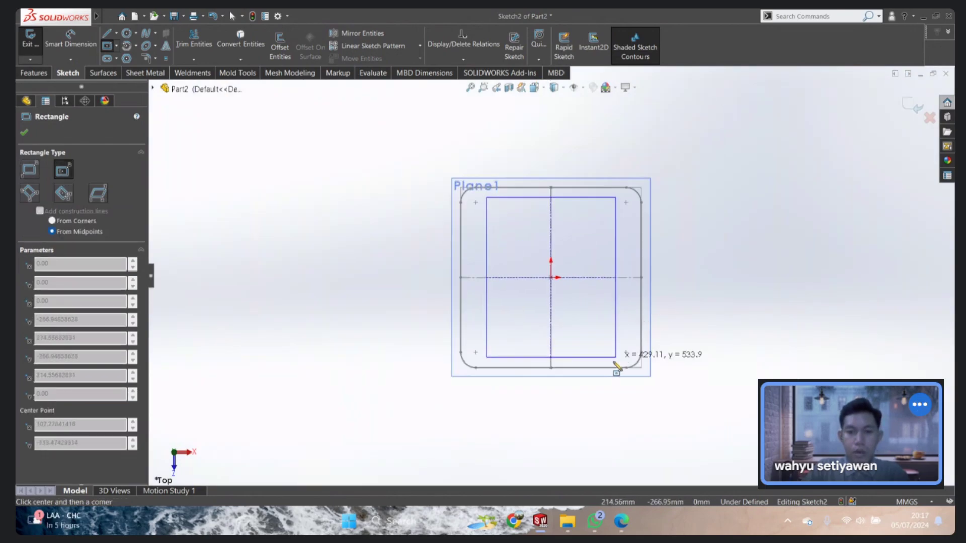
pyautogui.click(717, 446)
pyautogui.scroll(3, 609, 302)
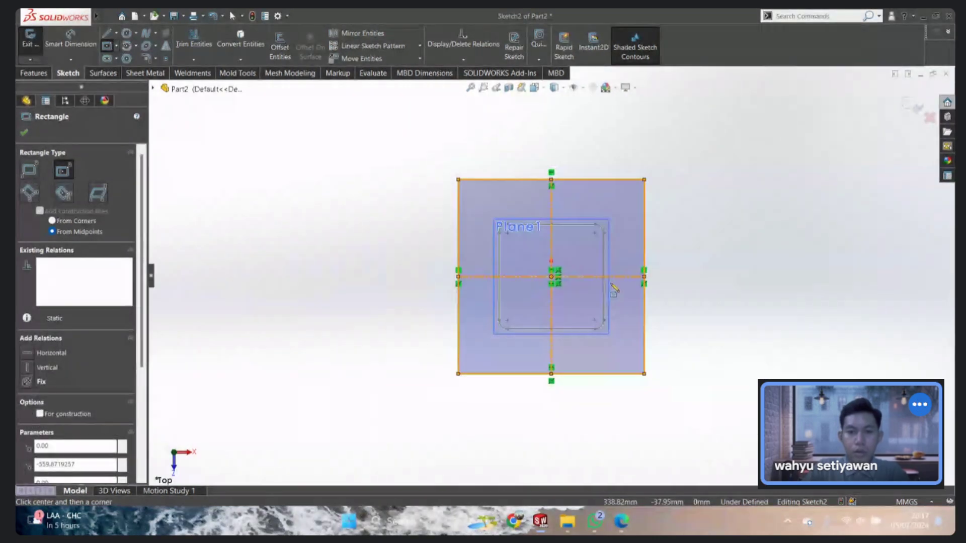
pyautogui.scroll(-3, 616, 287)
pyautogui.press('Escape')
# Step: Place a Smart Dimension on the rectangle's top edge for its width
pyautogui.moveTo(776, 359); pyautogui.dragTo(778, 358, button='right')
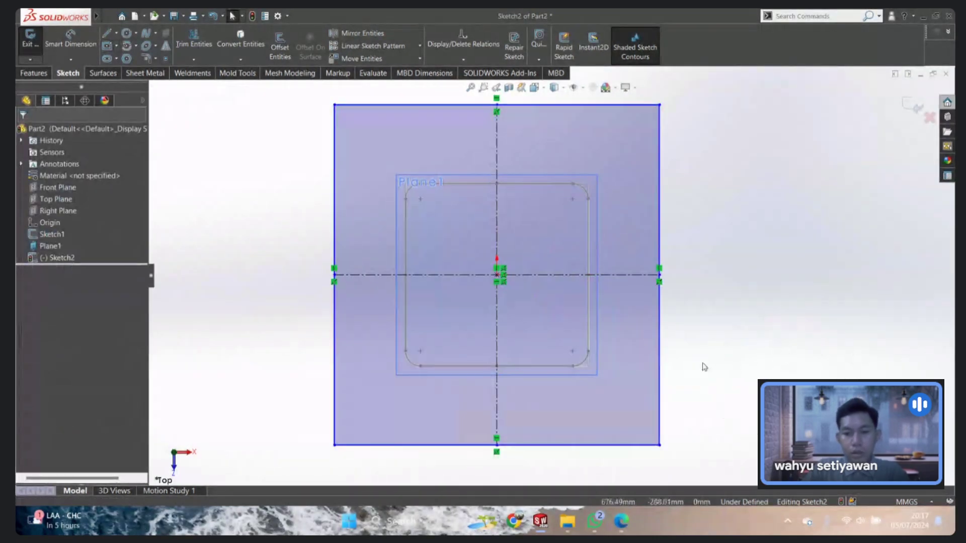
pyautogui.moveTo(724, 370); pyautogui.dragTo(755, 347, button='right')
pyautogui.click(628, 105)
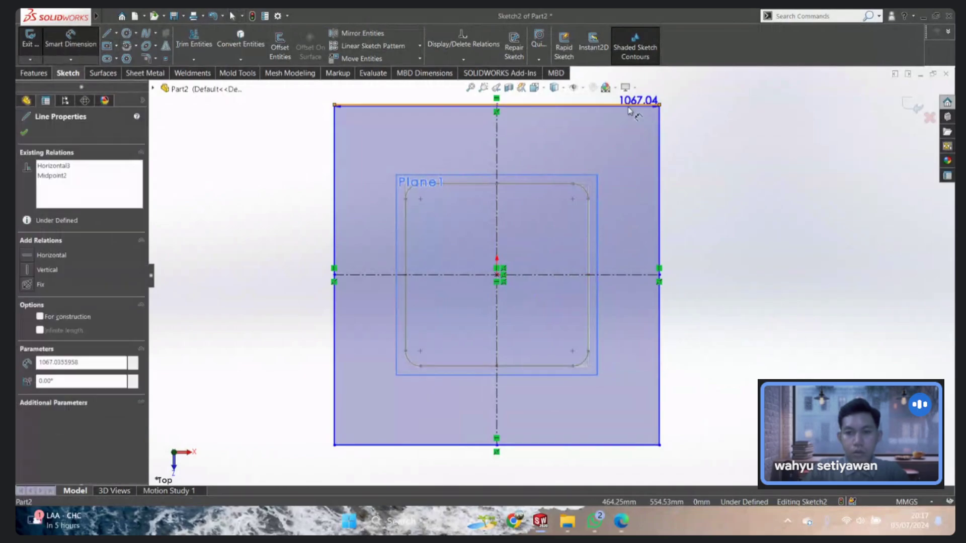
pyautogui.scroll(-2, 623, 108)
pyautogui.scroll(2, 558, 130)
pyautogui.click(547, 125)
# Step: Dimension the rectangle to 800 wide and 800 high
pyautogui.write('800')
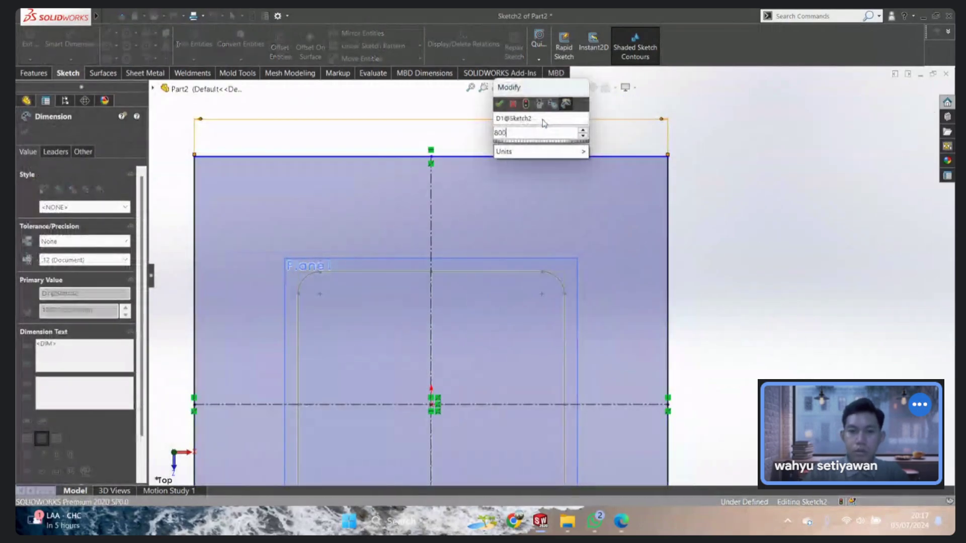
pyautogui.press('Return')
pyautogui.scroll(2, 660, 218)
pyautogui.click(633, 222)
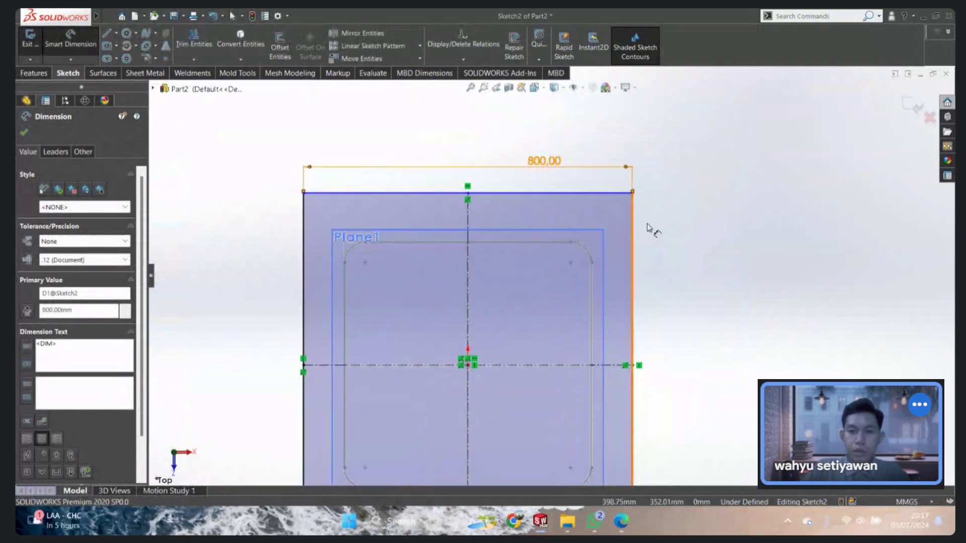
pyautogui.click(671, 243)
pyautogui.write('800')
pyautogui.press('Return')
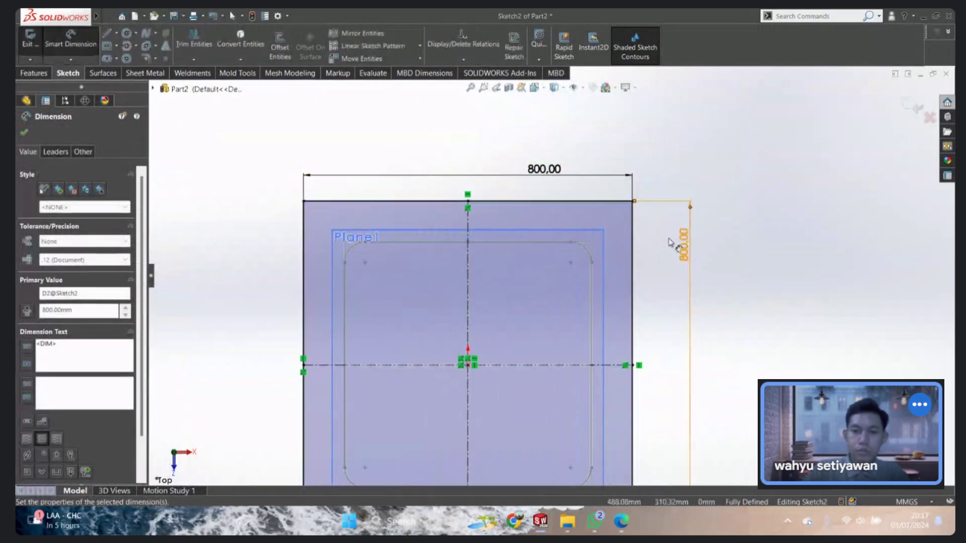
pyautogui.press('Escape')
pyautogui.scroll(3, 494, 394)
pyautogui.scroll(-3, 539, 416)
pyautogui.scroll(1, 566, 274)
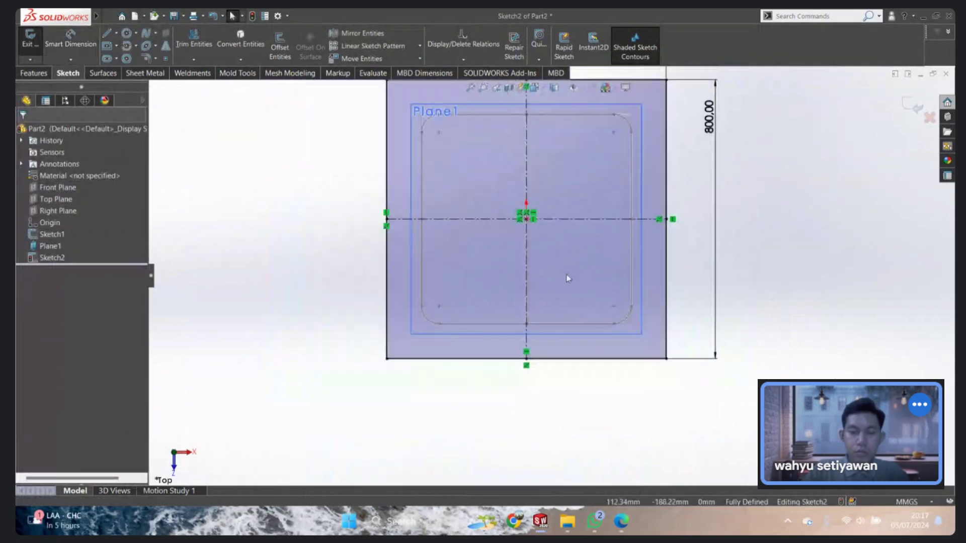
pyautogui.scroll(1, 597, 132)
pyautogui.scroll(-1, 597, 132)
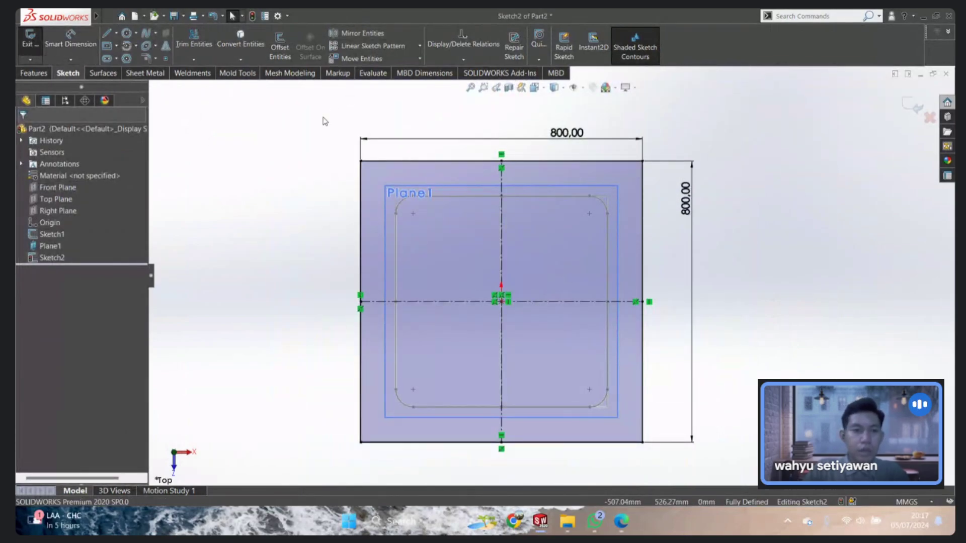
# Step: Round all four corners of the square with 50 mm sketch fillets
pyautogui.click(146, 59)
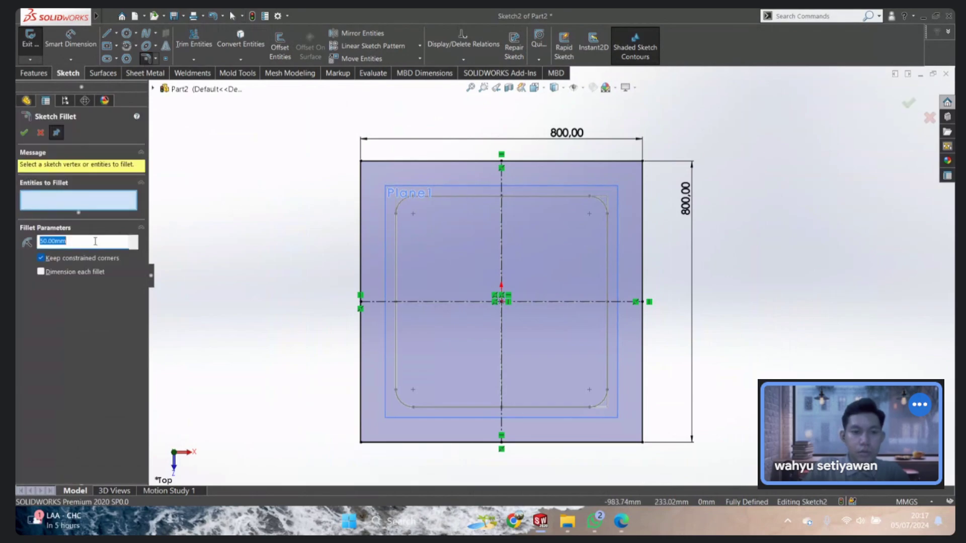
pyautogui.moveTo(296, 131); pyautogui.dragTo(678, 464)
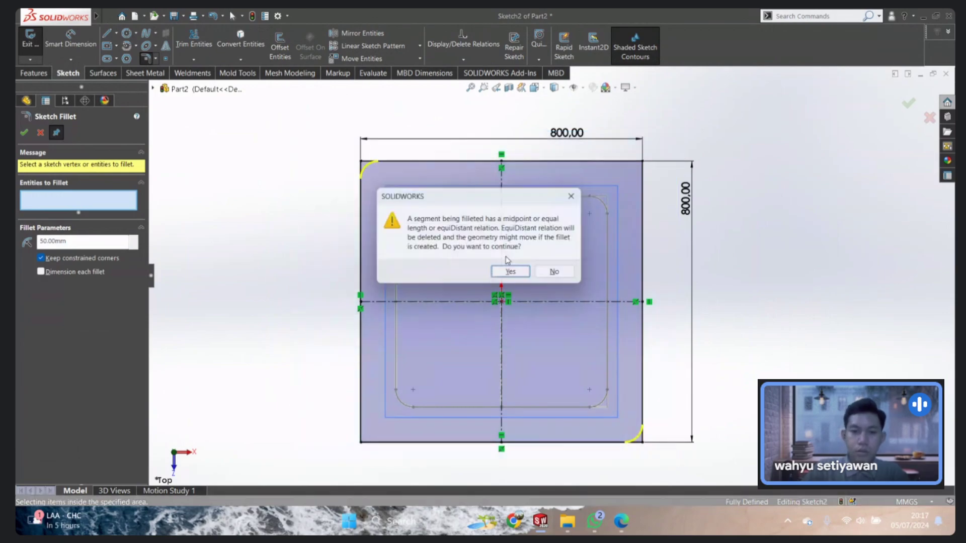
pyautogui.press('Return')
pyautogui.press('Return')
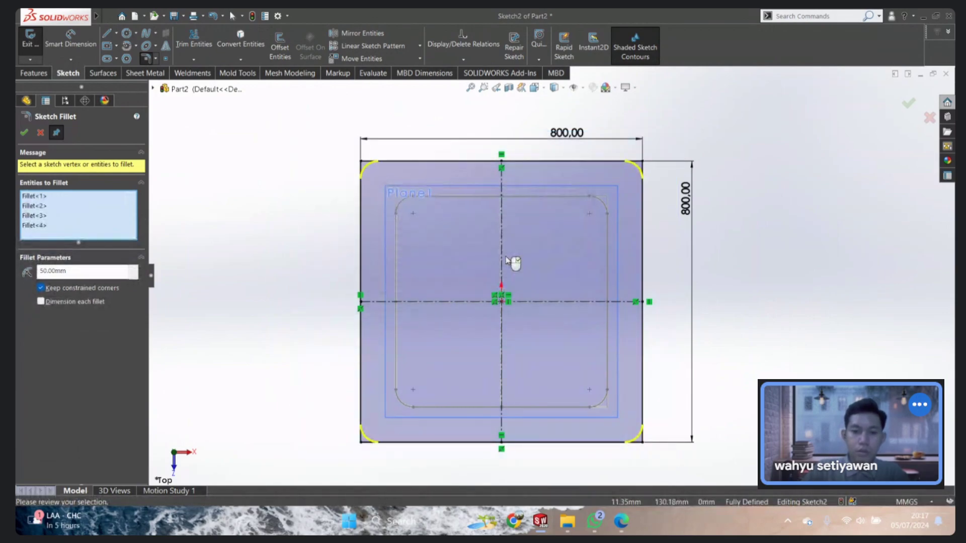
pyautogui.rightClick(512, 263)
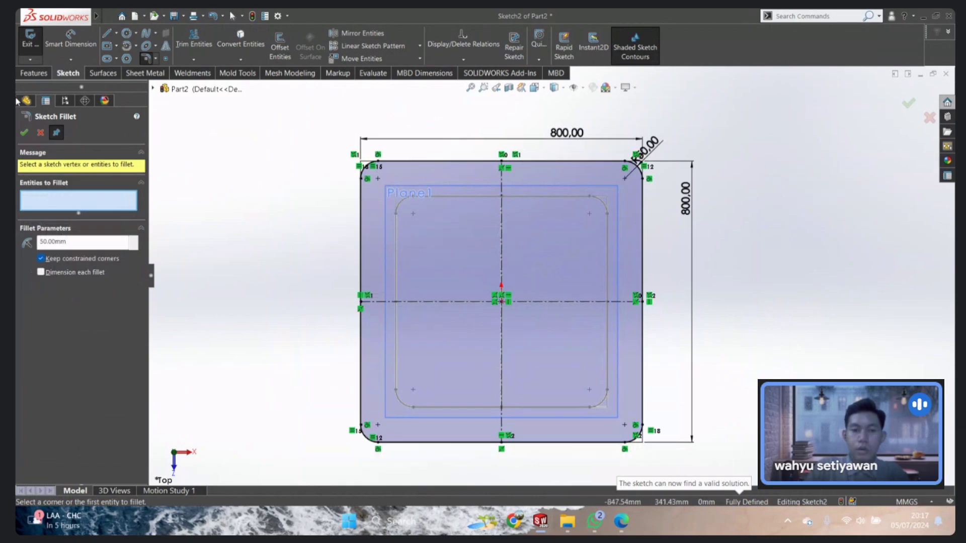
pyautogui.click(23, 132)
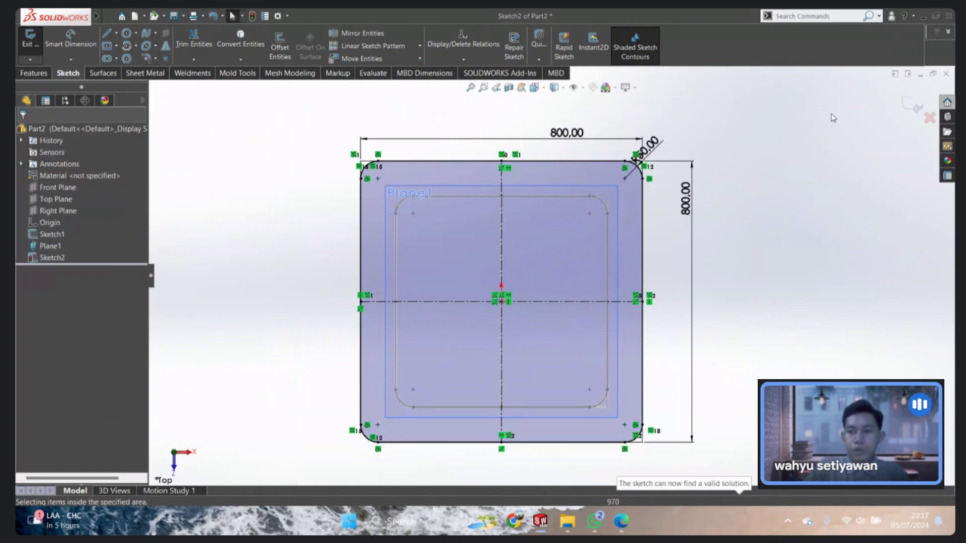
# Step: Offset the vertical centreline to both sides
pyautogui.scroll(-2, 522, 452)
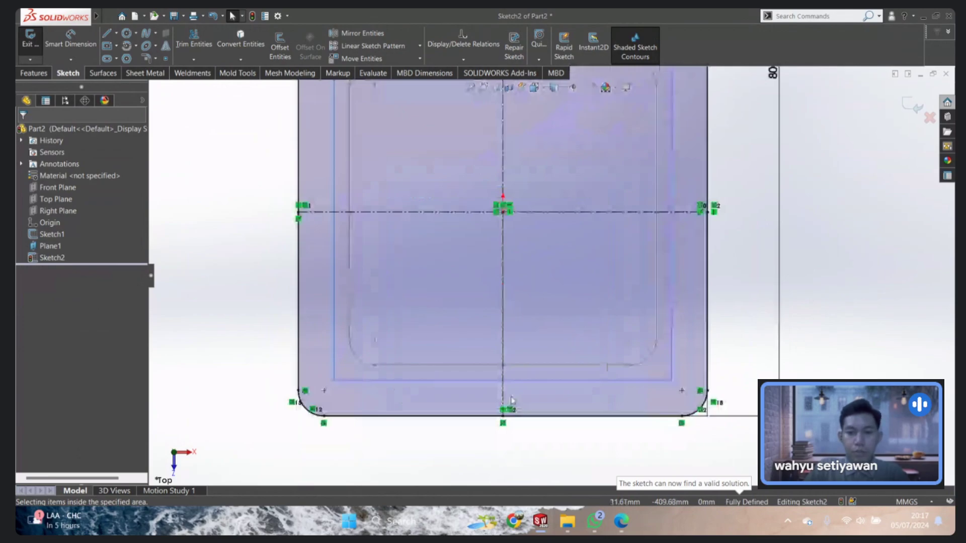
pyautogui.scroll(-3, 511, 400)
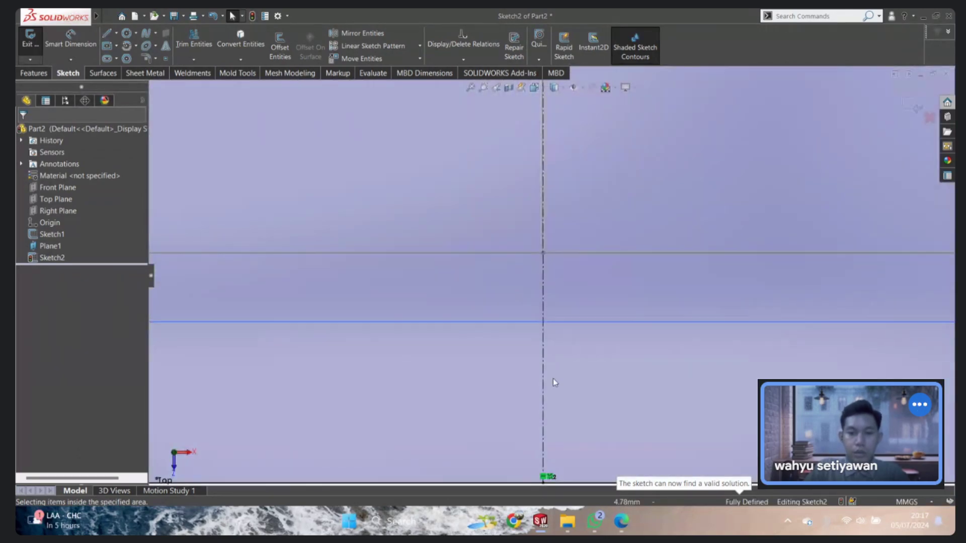
pyautogui.scroll(2, 457, 191)
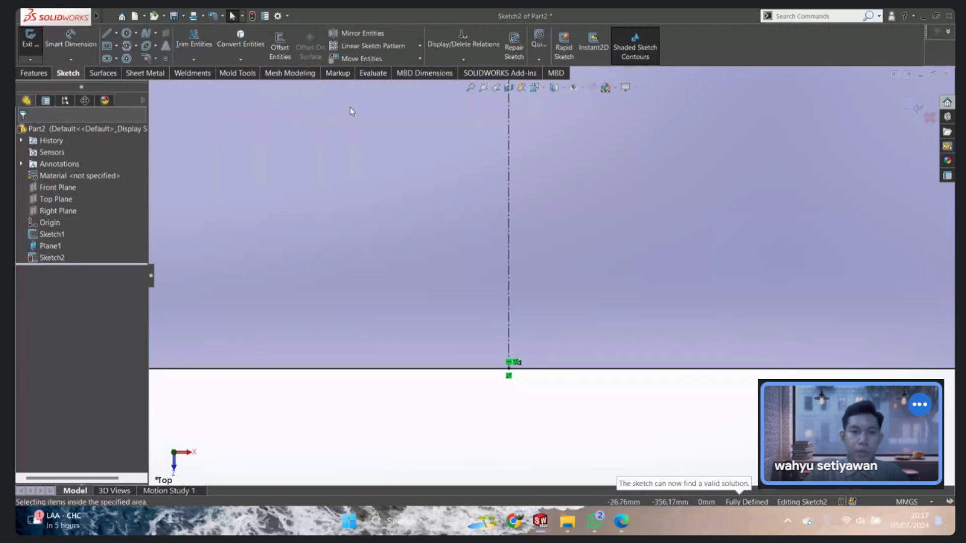
pyautogui.click(277, 49)
pyautogui.click(506, 309)
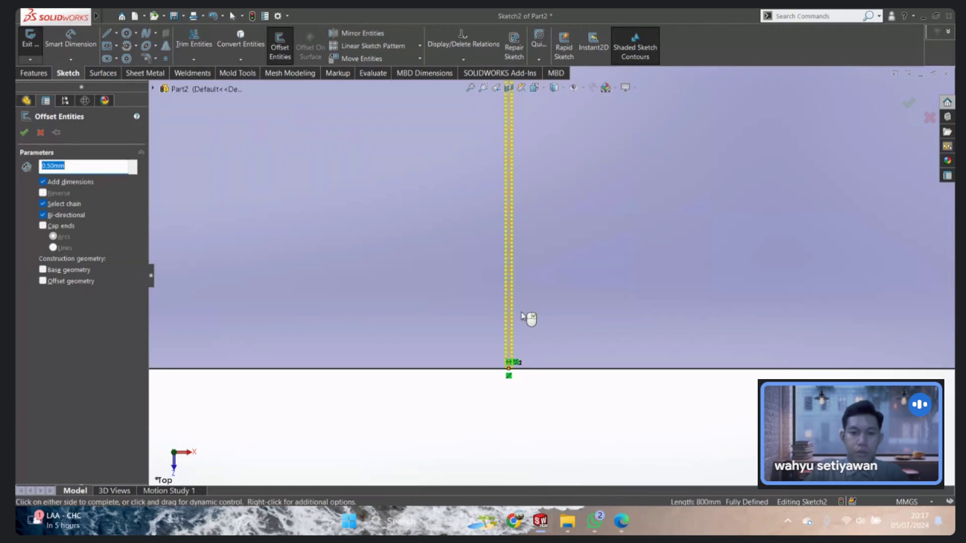
pyautogui.click(523, 345)
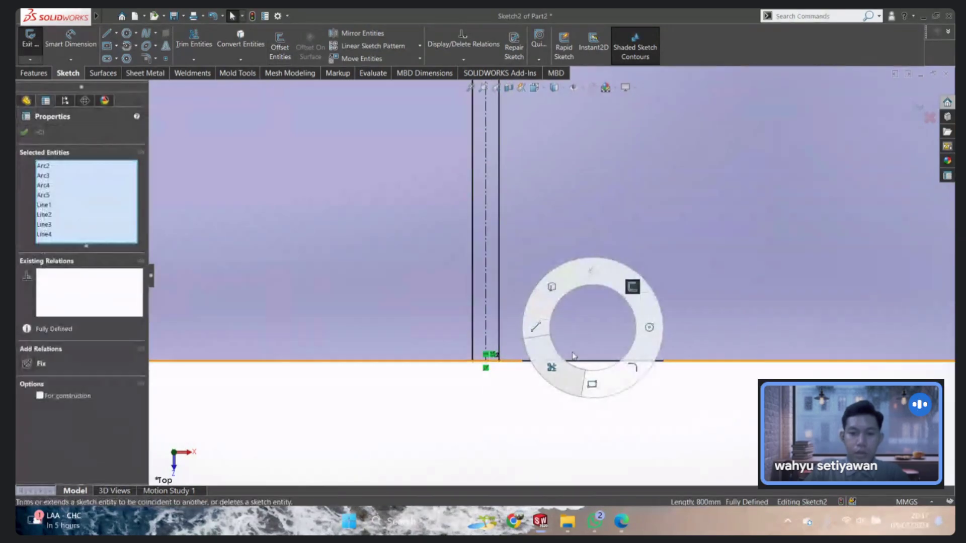
# Step: Trim the base line between the two offset lines
pyautogui.moveTo(590, 326); pyautogui.dragTo(627, 284, button='right')
pyautogui.scroll(-5, 481, 322)
pyautogui.moveTo(481, 307); pyautogui.dragTo(484, 364)
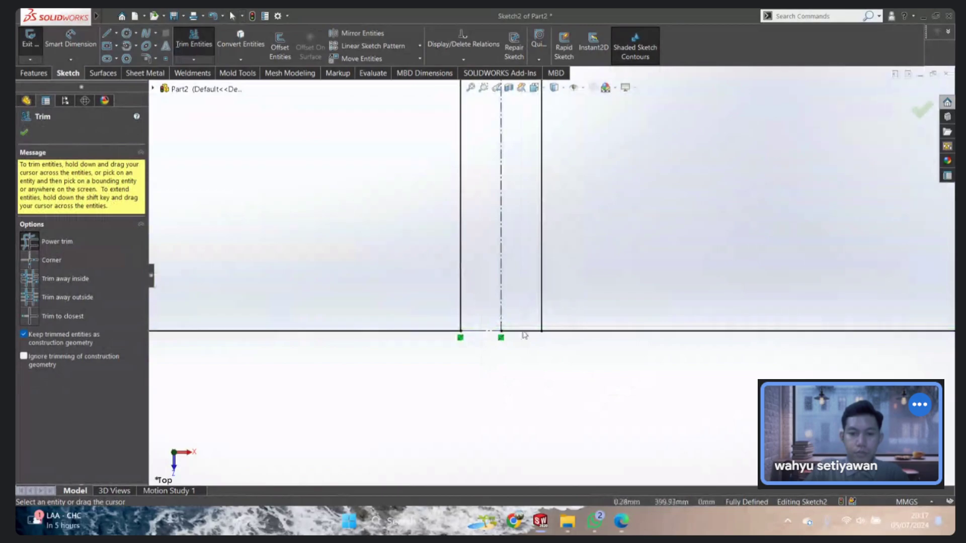
pyautogui.press('Escape')
pyautogui.moveTo(574, 238); pyautogui.dragTo(529, 269)
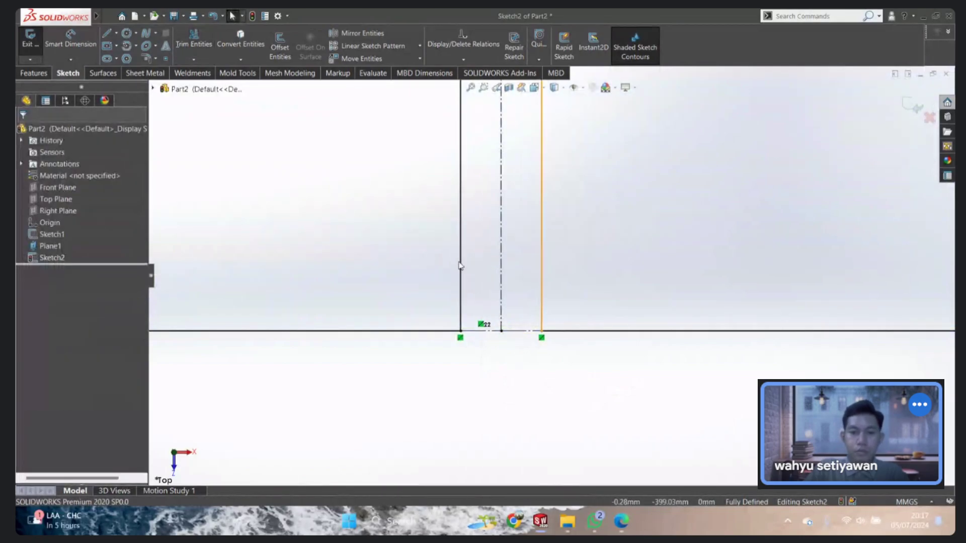
pyautogui.keyDown('ctrl'); pyautogui.click(459, 265); pyautogui.keyUp('ctrl')
pyautogui.click(493, 244)
# Step: Review the sketch from the Top view, exit Sketch2, and orbit into 3D
pyautogui.scroll(-5, 488, 342)
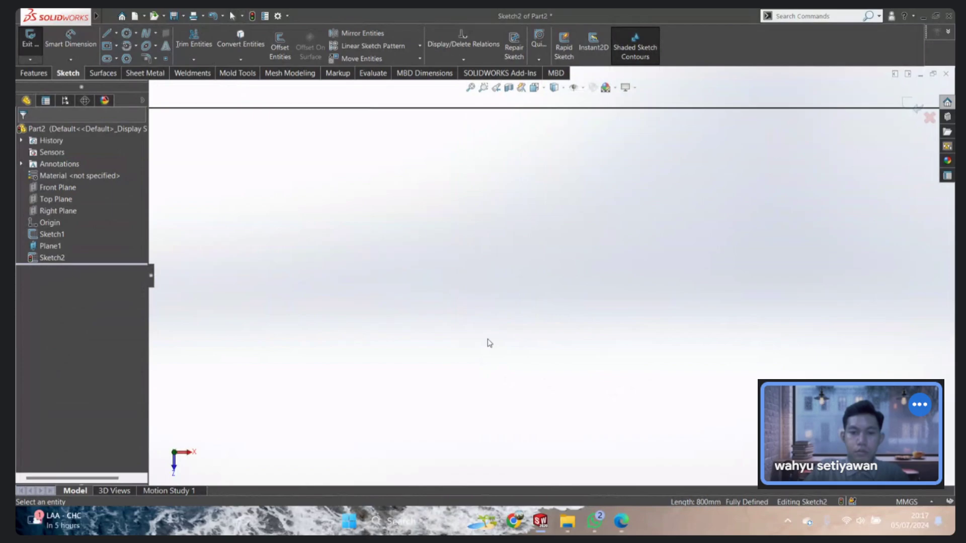
pyautogui.press('f')
pyautogui.scroll(-3, 527, 219)
pyautogui.scroll(2, 549, 277)
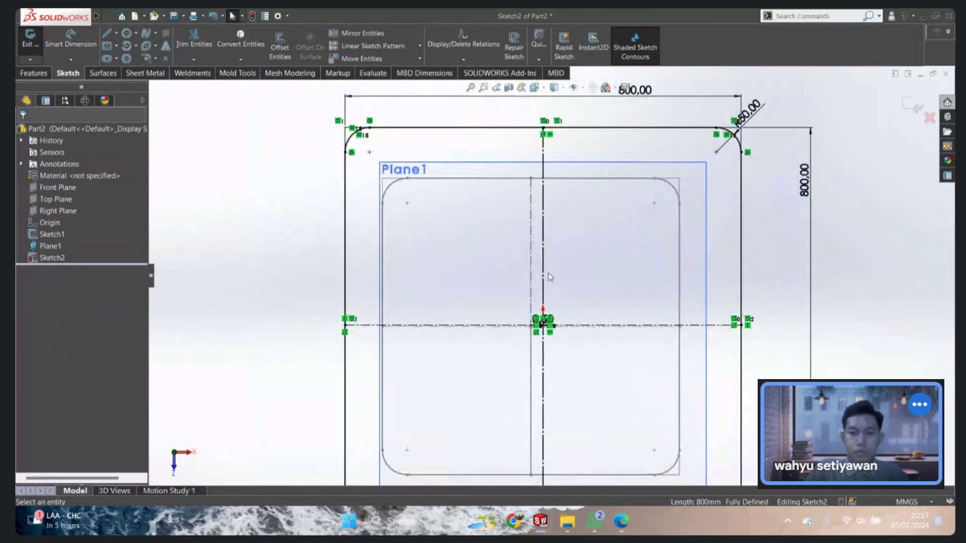
pyautogui.press('space')
pyautogui.click(553, 278)
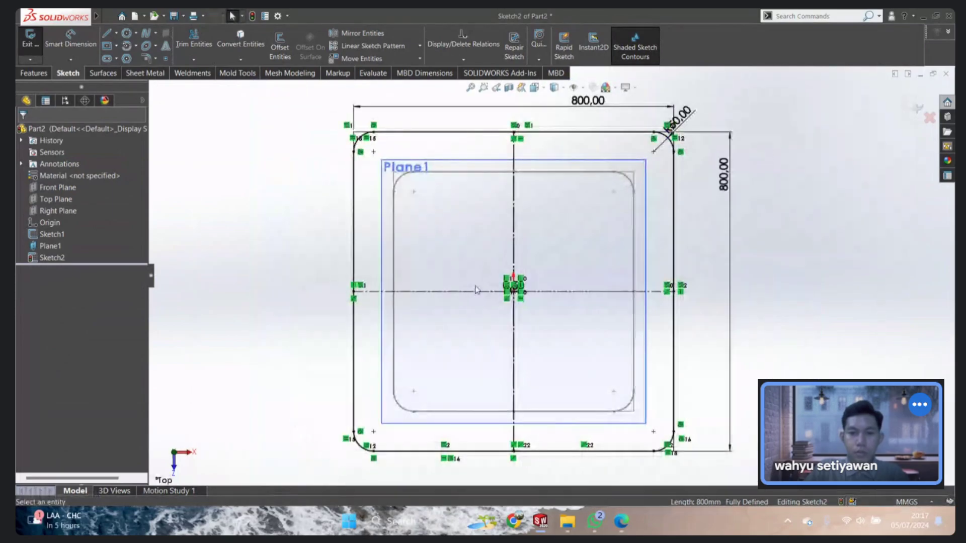
pyautogui.scroll(-3, 527, 168)
pyautogui.scroll(-3, 527, 169)
pyautogui.scroll(-2, 564, 153)
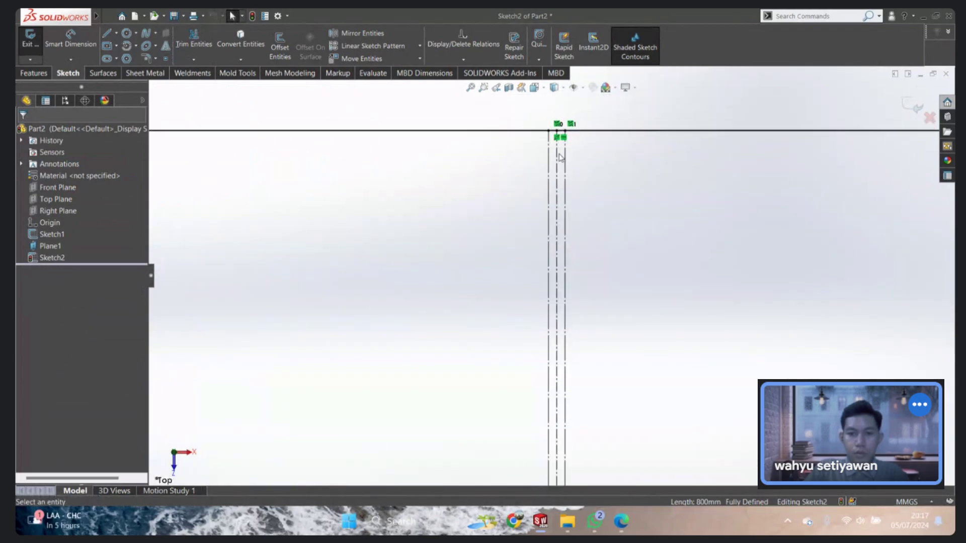
pyautogui.scroll(1, 563, 151)
pyautogui.scroll(2, 590, 271)
pyautogui.scroll(2, 610, 286)
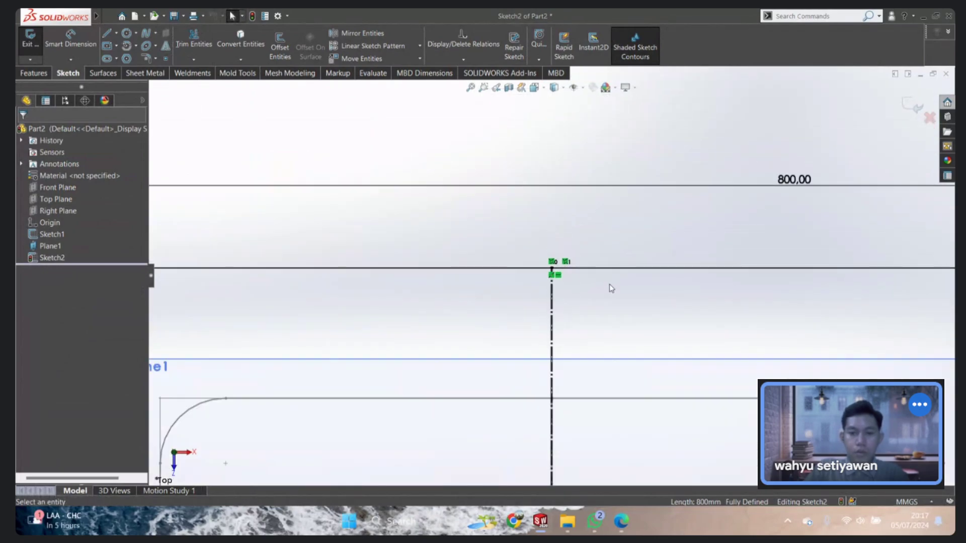
pyautogui.scroll(2, 617, 294)
pyautogui.scroll(3, 615, 290)
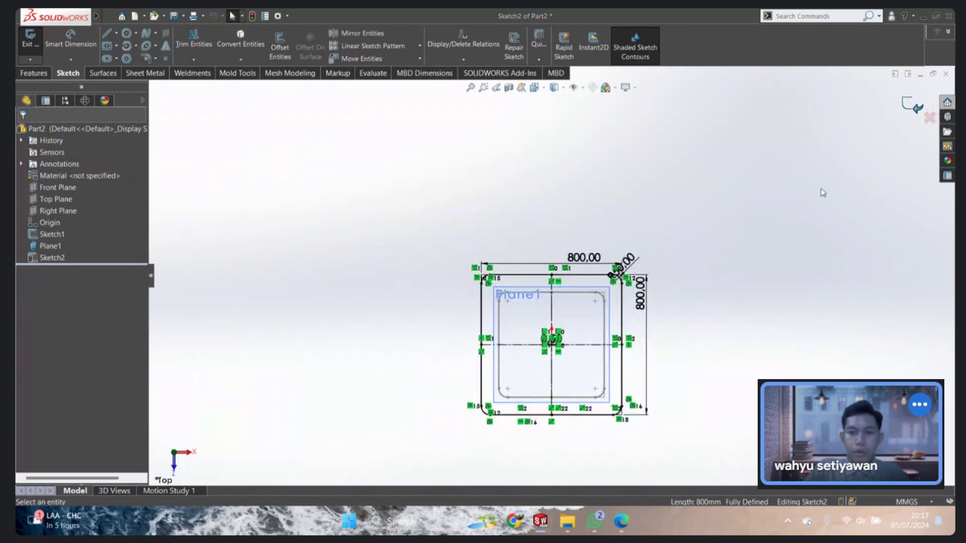
pyautogui.click(913, 106)
pyautogui.moveTo(641, 406); pyautogui.dragTo(629, 230, button='middle')
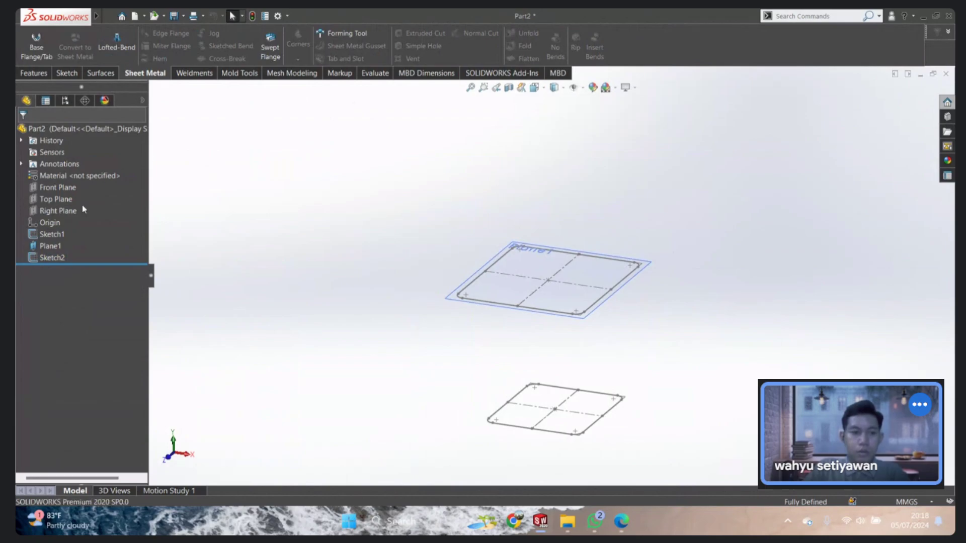
# Step: Hide Plane1 and inspect a corner arc's radius
pyautogui.click(49, 252)
pyautogui.click(72, 237)
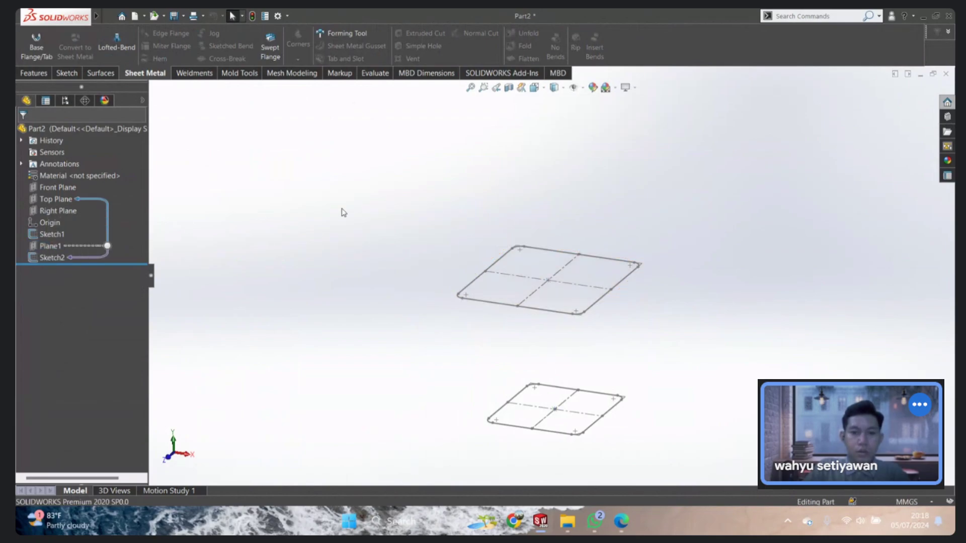
pyautogui.moveTo(508, 373); pyautogui.dragTo(516, 453, button='middle')
pyautogui.scroll(-5, 512, 211)
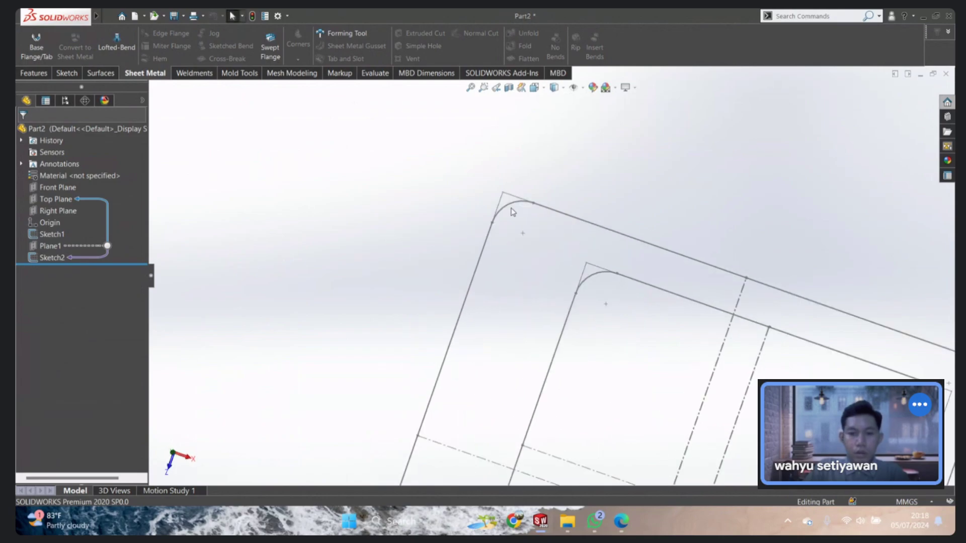
pyautogui.click(513, 206)
pyautogui.press('Escape')
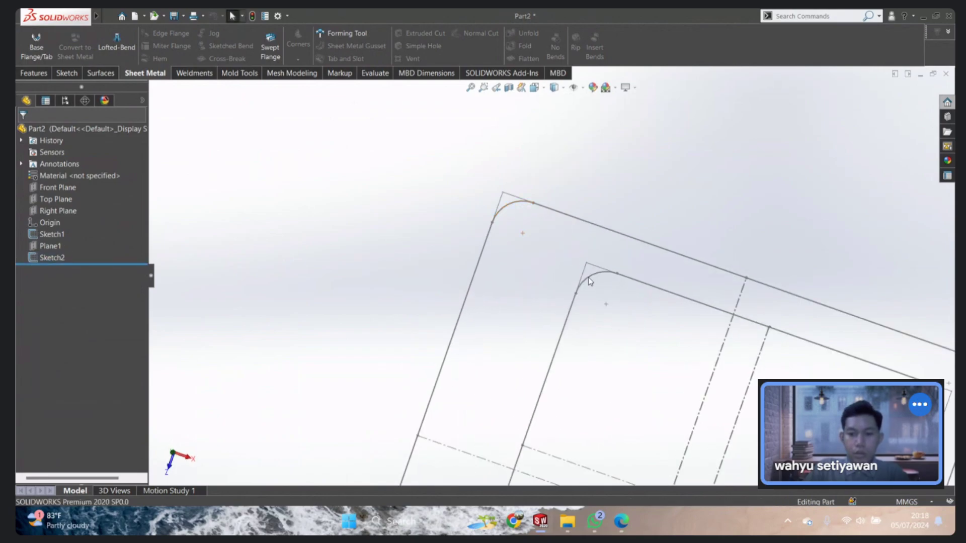
# Step: Start a Lofted-Bend using the upper and lower sketches as profiles
pyautogui.moveTo(292, 255); pyautogui.dragTo(359, 187, button='right')
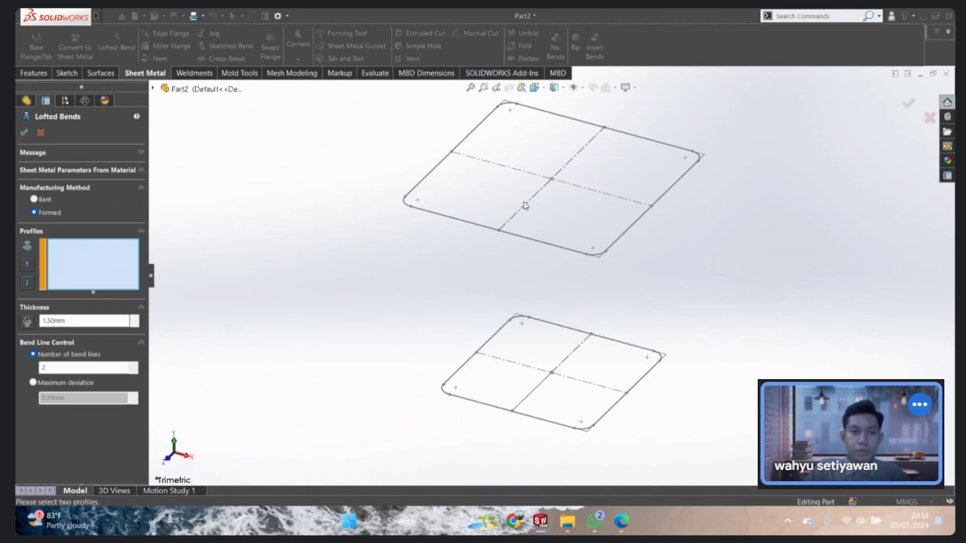
pyautogui.press('f')
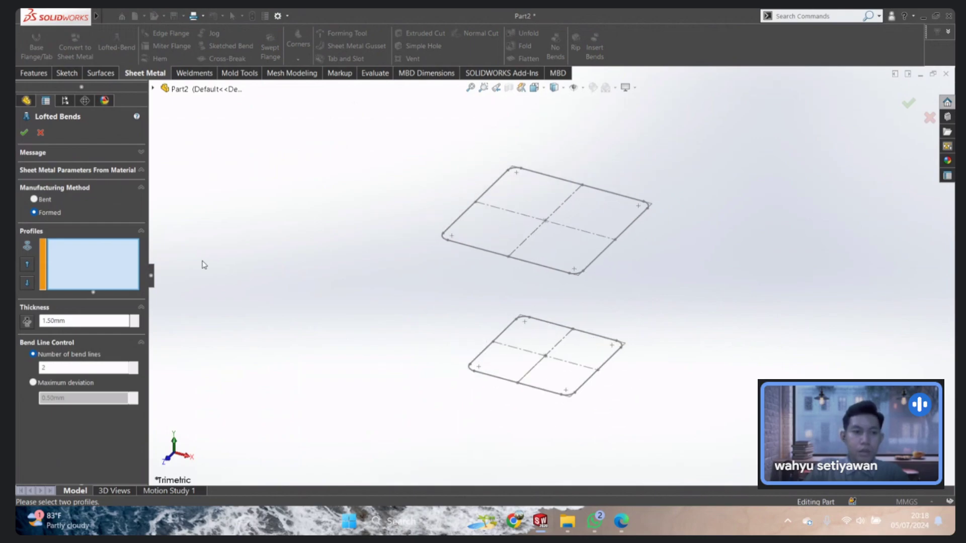
pyautogui.scroll(-3, 510, 284)
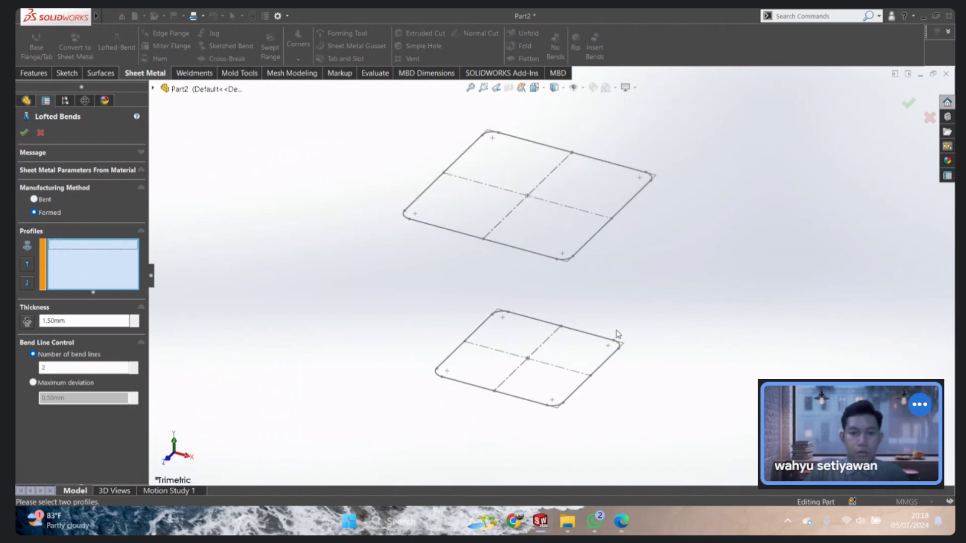
pyautogui.click(575, 226)
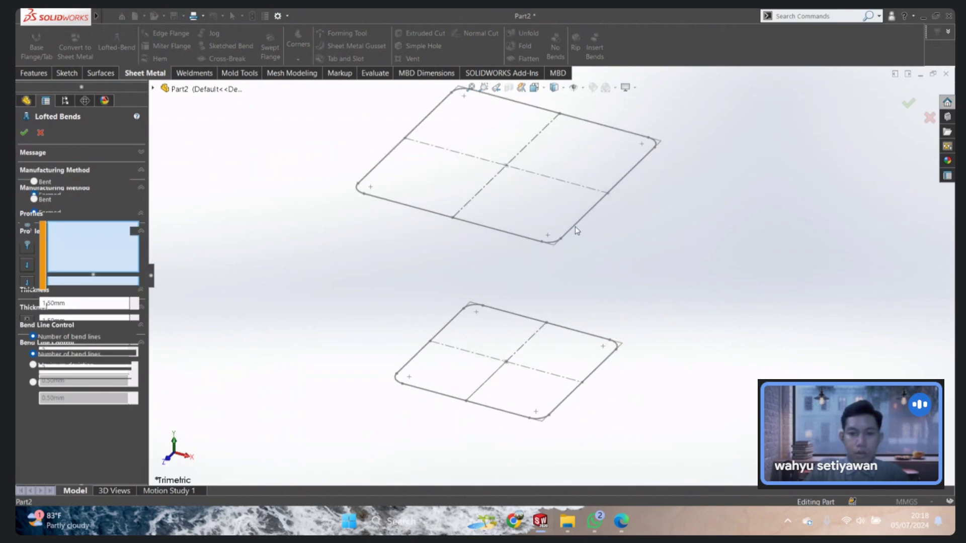
pyautogui.click(565, 408)
# Step: Set the lofted bend's sheet thickness to 2.00 mm and apply it
pyautogui.moveTo(551, 366)
pyautogui.mouseDown(button='middle')
pyautogui.moveTo(524, 239)
pyautogui.moveTo(532, 367)
pyautogui.moveTo(511, 220)
pyautogui.moveTo(520, 168)
pyautogui.moveTo(546, 349)
pyautogui.moveTo(544, 280)
pyautogui.moveTo(531, 355)
pyautogui.moveTo(537, 218)
pyautogui.moveTo(539, 333)
pyautogui.mouseUp(button='middle')
pyautogui.press('space')
pyautogui.hotkey('ctrl', '5')
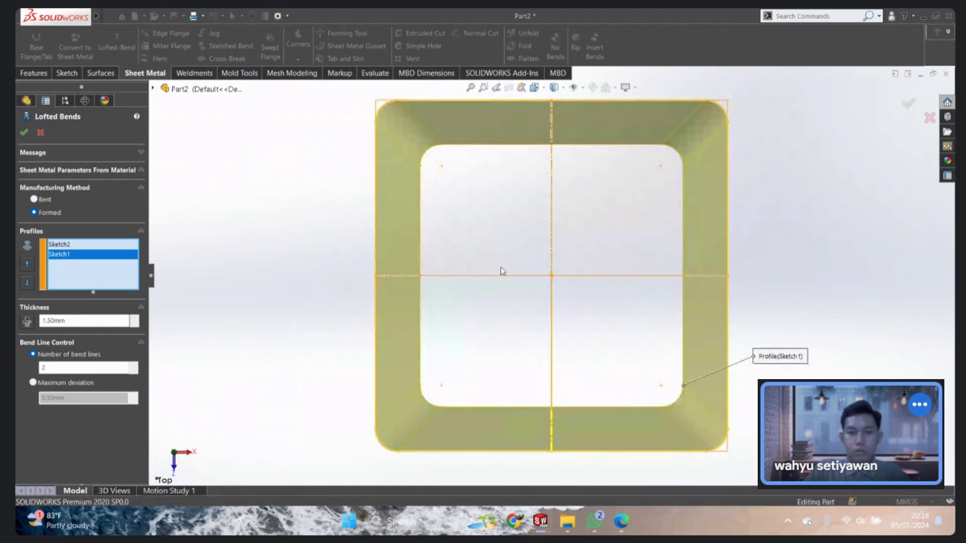
pyautogui.scroll(3, 500, 268)
pyautogui.moveTo(510, 330)
pyautogui.mouseDown(button='middle')
pyautogui.moveTo(495, 182)
pyautogui.moveTo(499, 211)
pyautogui.mouseUp(button='middle')
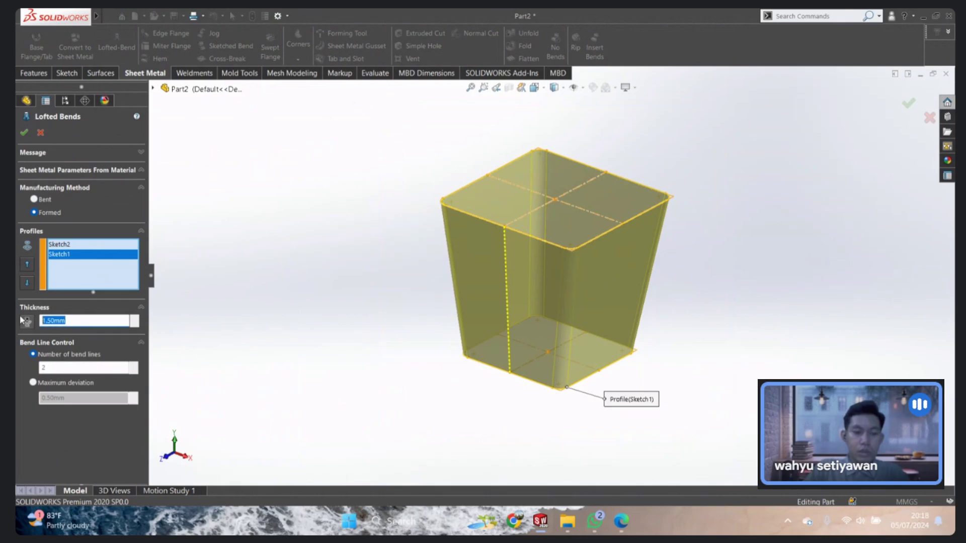
pyautogui.write('2')
pyautogui.press('Return')
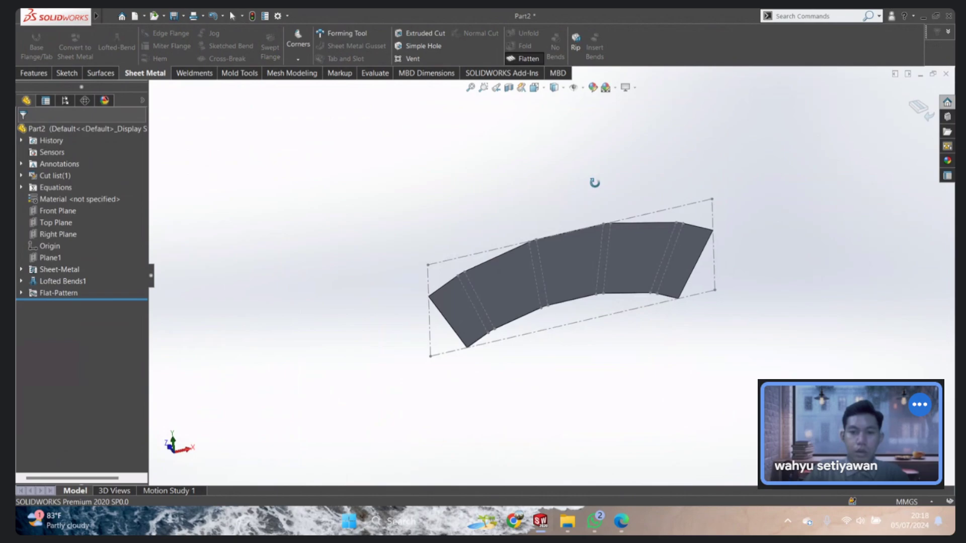
# Step: View the flat blank from the Front, refold it, and open the lofted-bends help
pyautogui.scroll(-3, 574, 267)
pyautogui.scroll(-2, 569, 262)
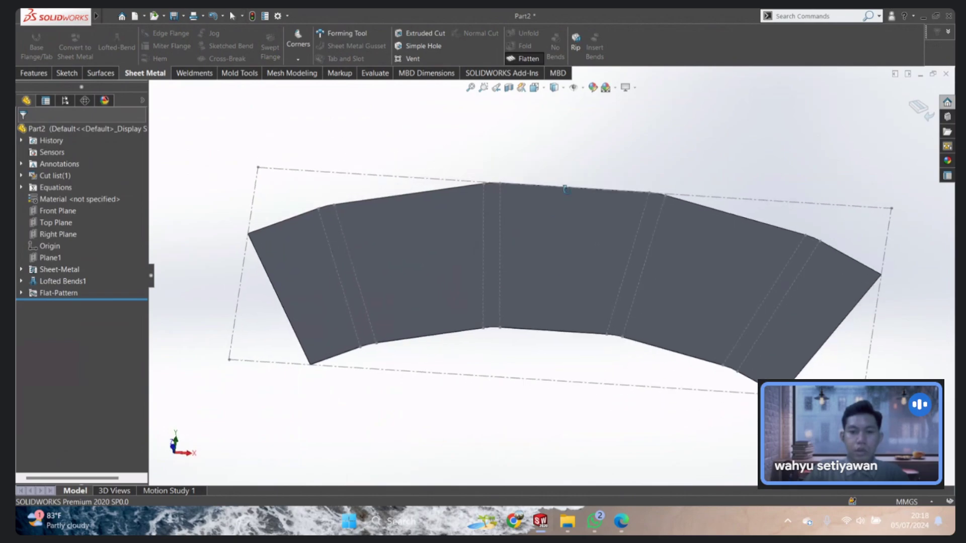
pyautogui.press('space')
pyautogui.click(451, 282)
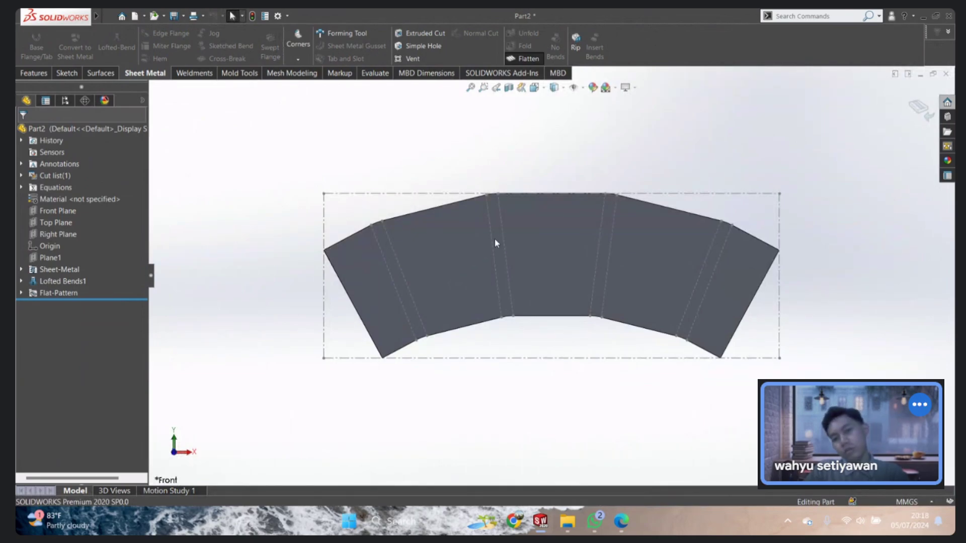
pyautogui.scroll(3, 556, 217)
pyautogui.scroll(-2, 556, 218)
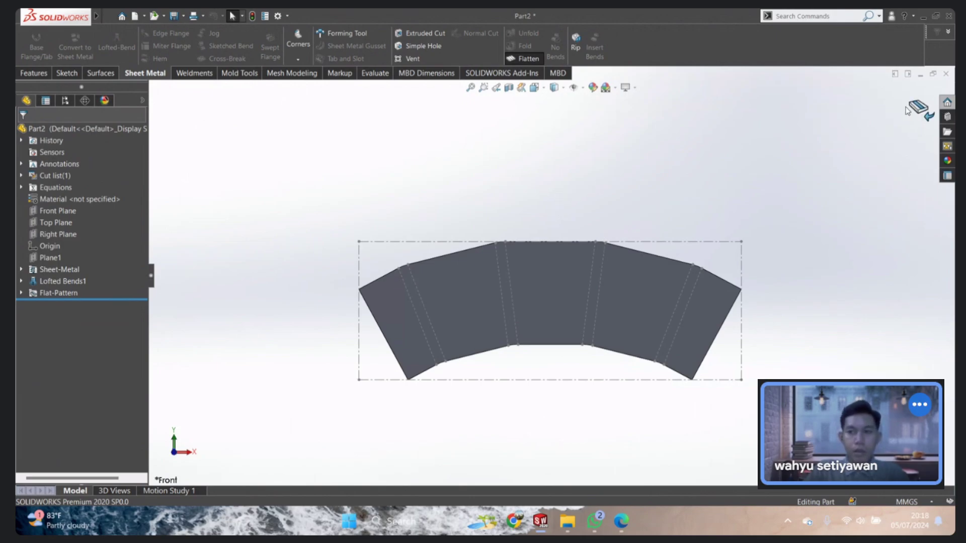
pyautogui.click(116, 43)
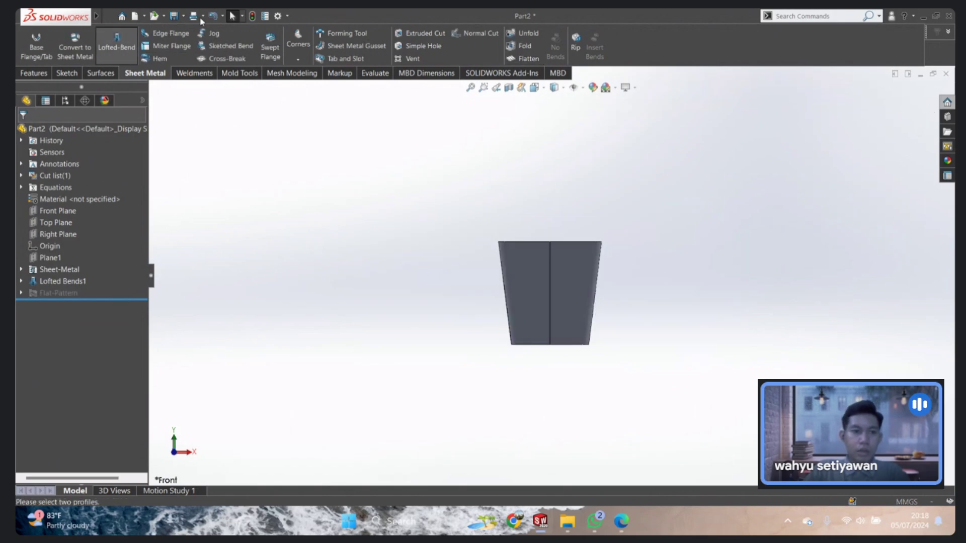
pyautogui.click(137, 117)
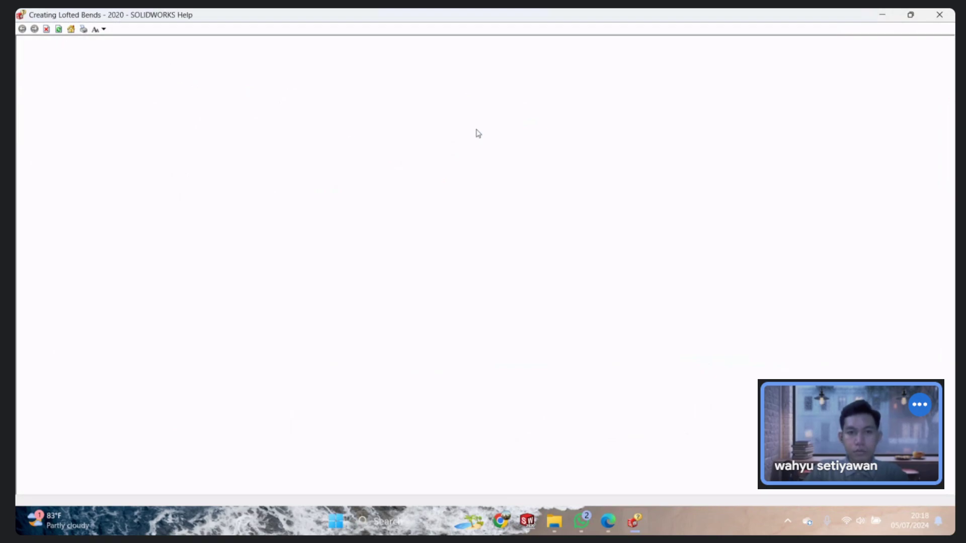
# Step: Scroll through the Creating Lofted Bends help page, then minimize the help window
pyautogui.scroll(-5, 385, 214)
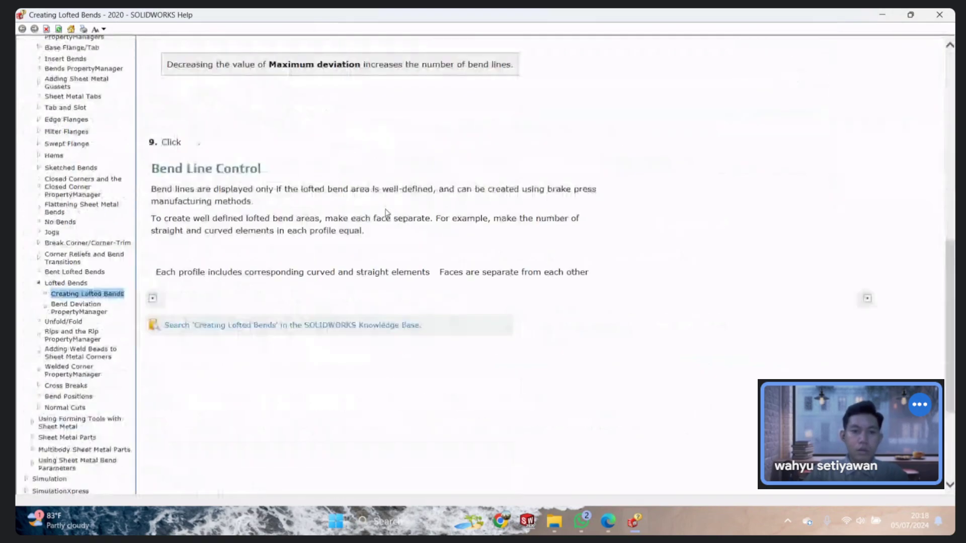
pyautogui.scroll(-3, 385, 212)
pyautogui.scroll(5, 387, 213)
pyautogui.scroll(2, 388, 214)
pyautogui.scroll(3, 387, 210)
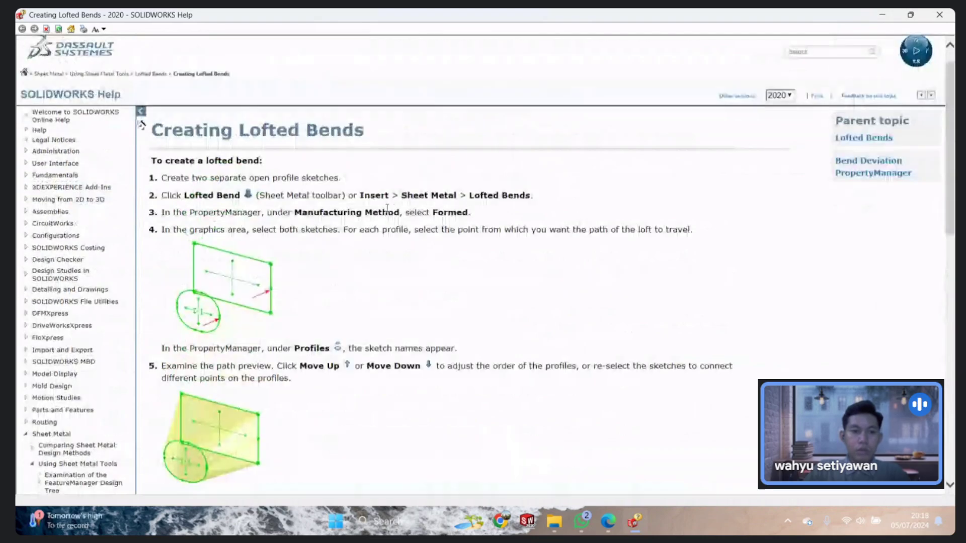
pyautogui.scroll(-4, 387, 211)
pyautogui.scroll(1, 388, 210)
pyautogui.scroll(3, 389, 209)
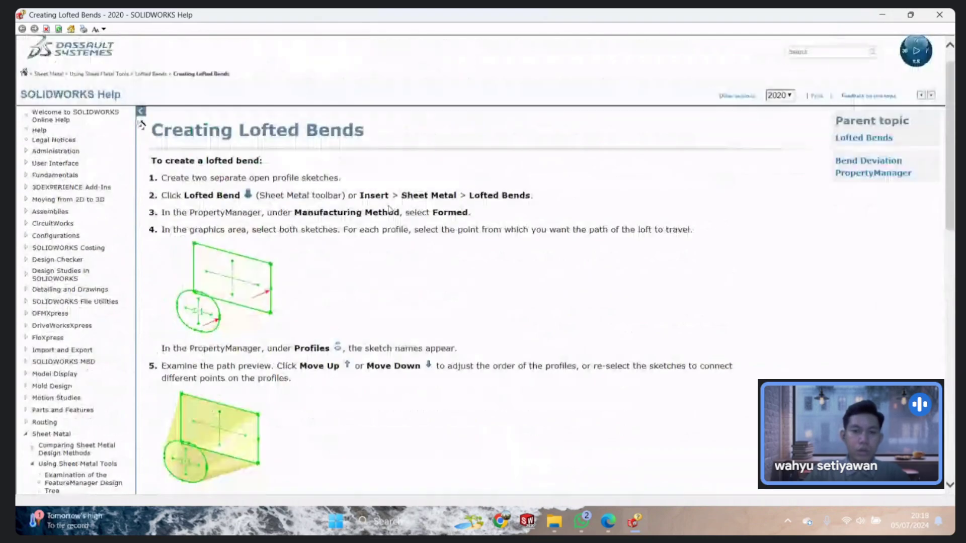
pyautogui.scroll(-2, 389, 209)
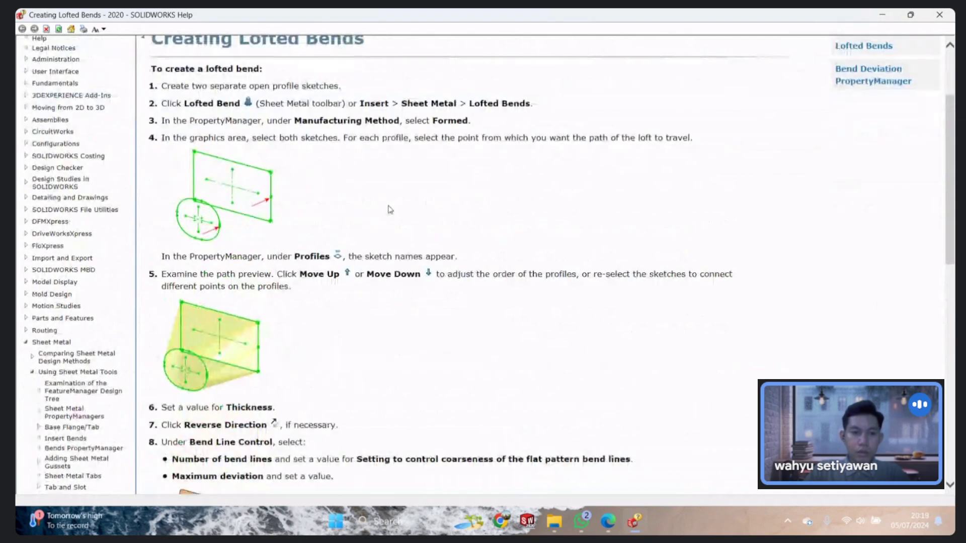
pyautogui.scroll(-4, 393, 204)
pyautogui.scroll(-4, 221, 312)
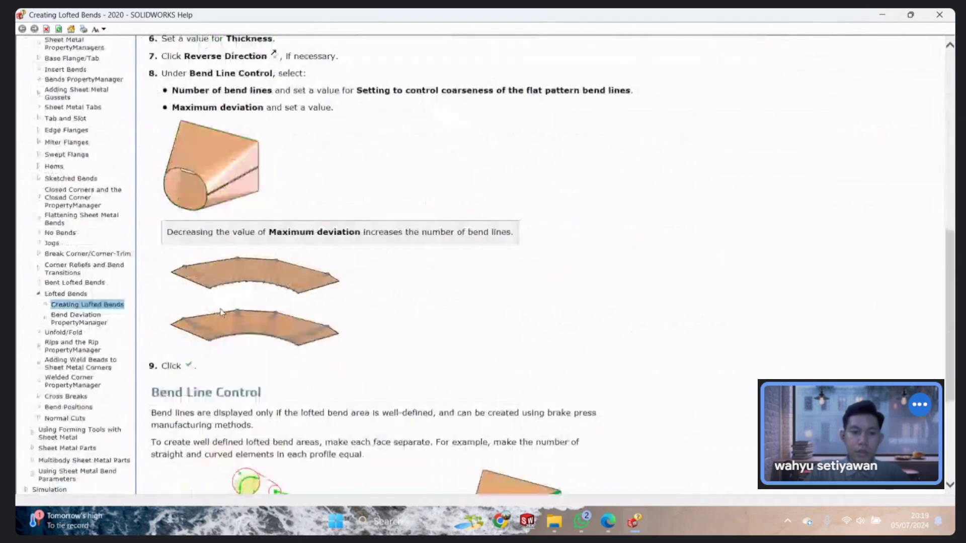
pyautogui.scroll(-2, 347, 240)
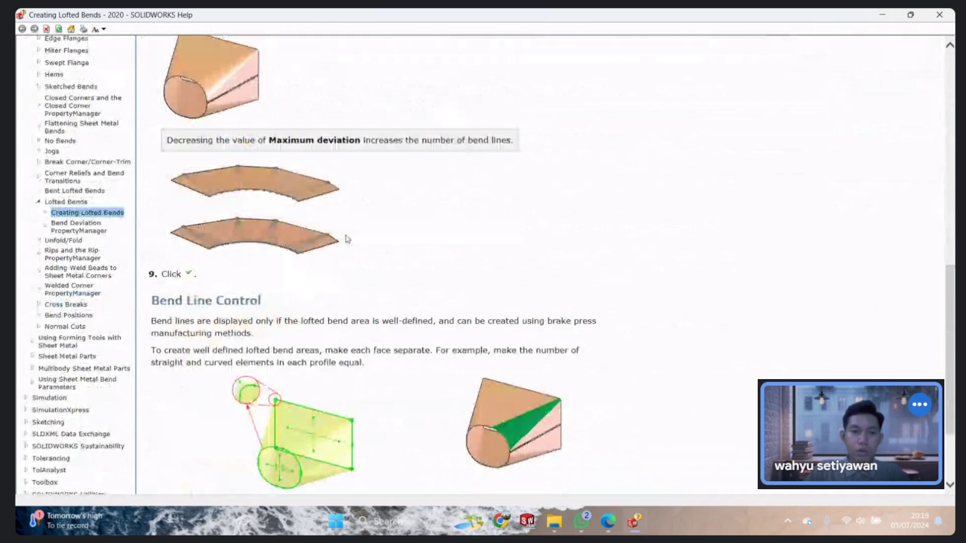
pyautogui.scroll(-3, 293, 253)
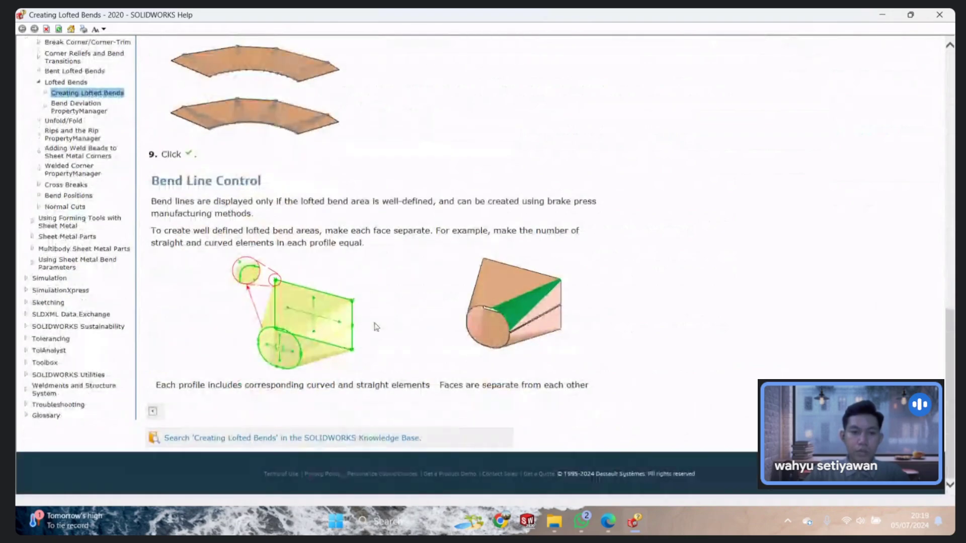
pyautogui.scroll(3, 328, 298)
pyautogui.scroll(10, 604, 176)
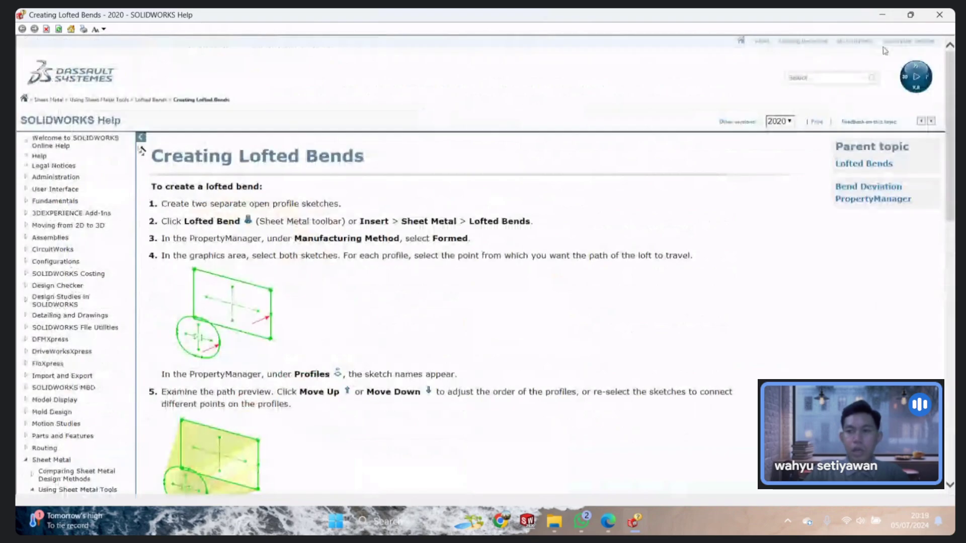
pyautogui.click(887, 15)
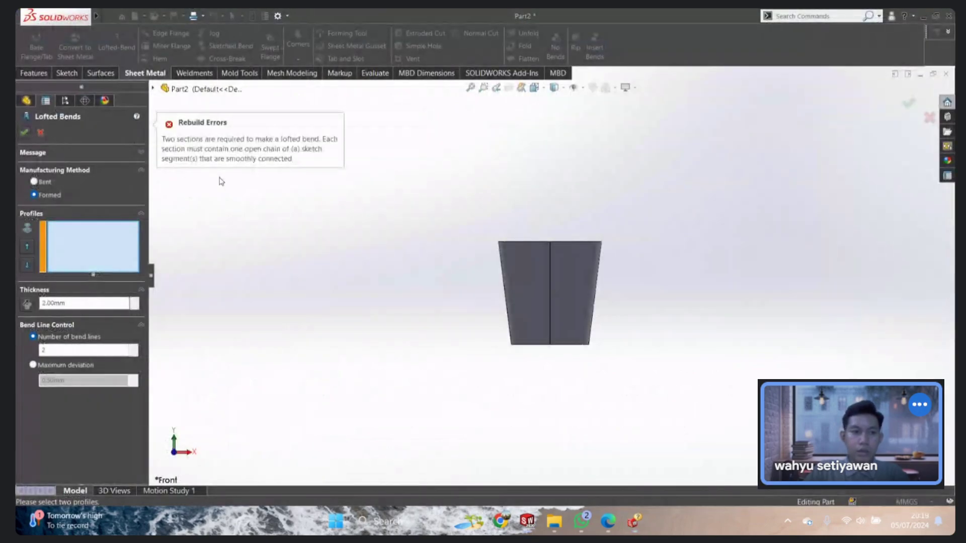
# Step: Cancel the new lofted bend attempt and orbit around the folded box
pyautogui.moveTo(622, 241); pyautogui.dragTo(604, 221, button='middle')
pyautogui.click(44, 134)
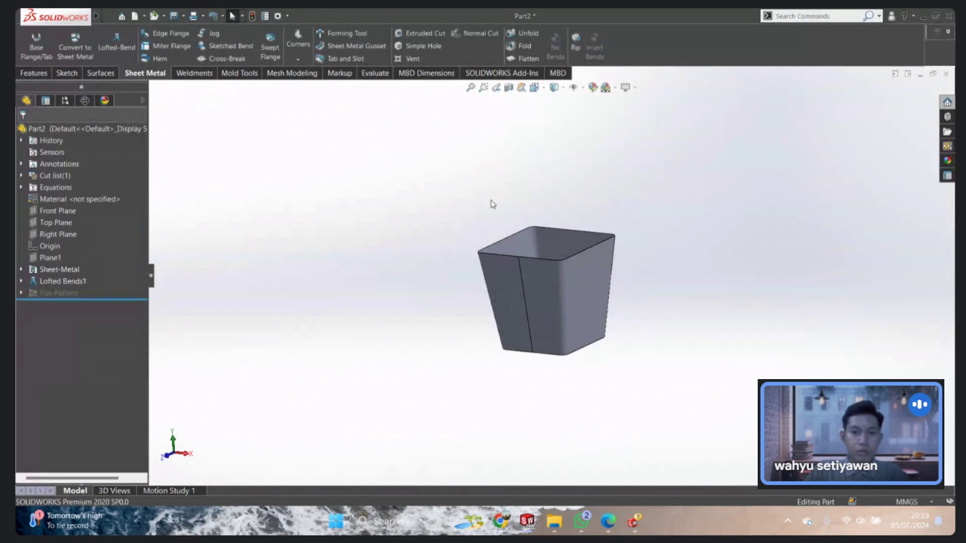
pyautogui.scroll(2, 513, 220)
pyautogui.scroll(-3, 544, 294)
pyautogui.moveTo(544, 294)
pyautogui.mouseDown(button='middle')
pyautogui.moveTo(566, 268)
pyautogui.moveTo(395, 157)
pyautogui.mouseUp(button='middle')
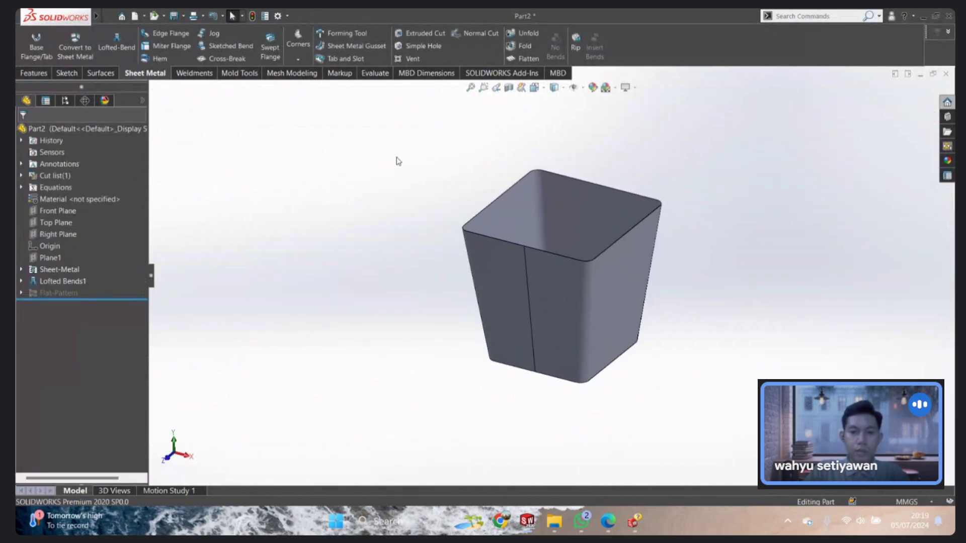
pyautogui.moveTo(524, 210); pyautogui.dragTo(484, 189, button='middle')
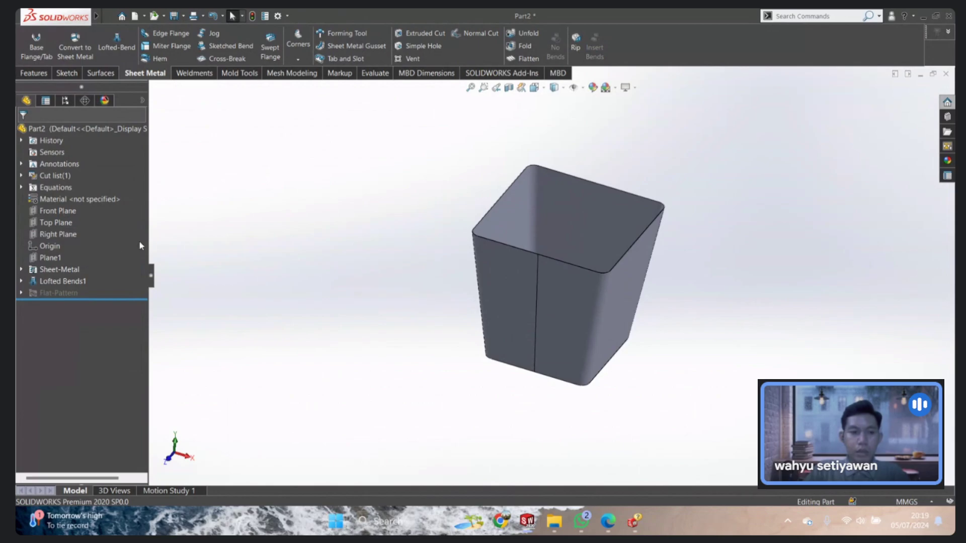
# Step: Delete Lofted Bends1 and check the two sketches in Top and Isometric views
pyautogui.rightClick(62, 282)
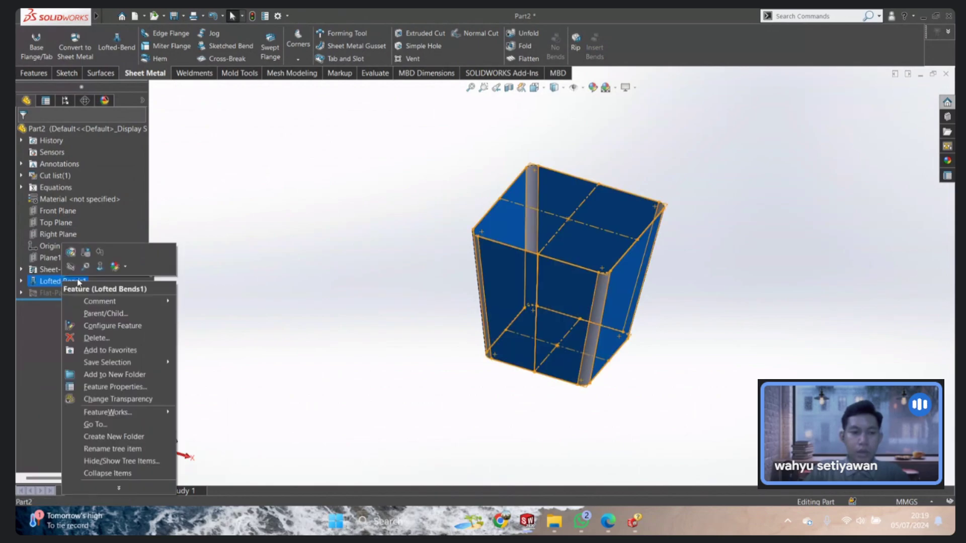
pyautogui.click(96, 342)
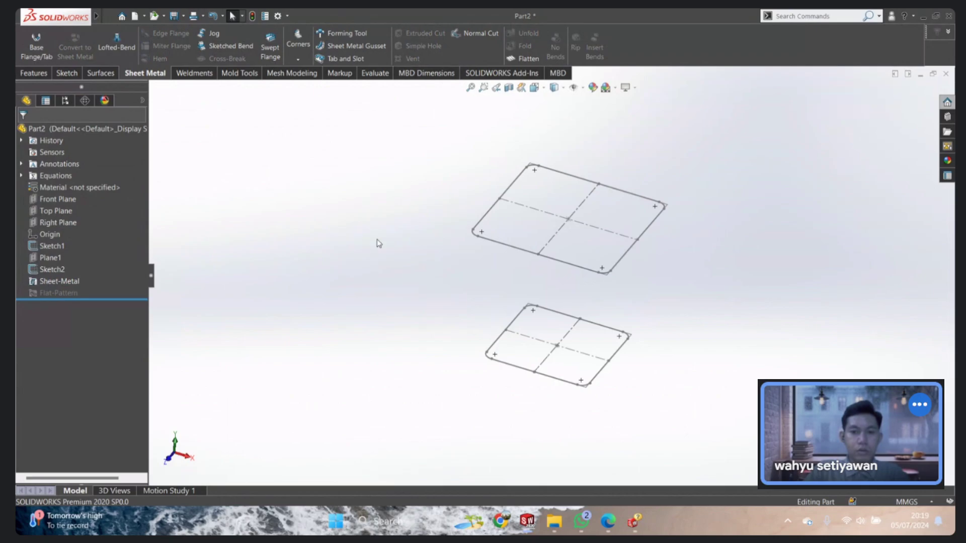
pyautogui.press('space')
pyautogui.click(463, 262)
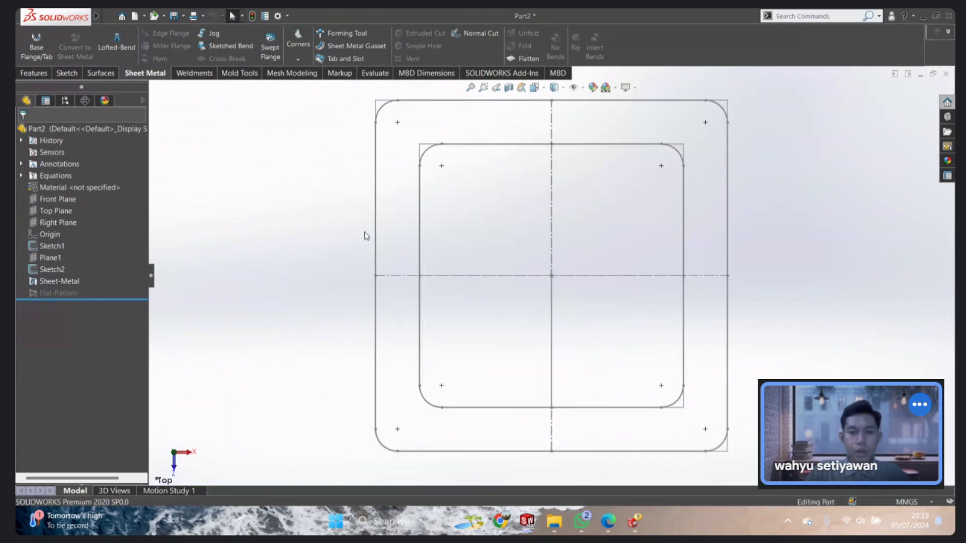
pyautogui.hotkey('ctrl', '7')
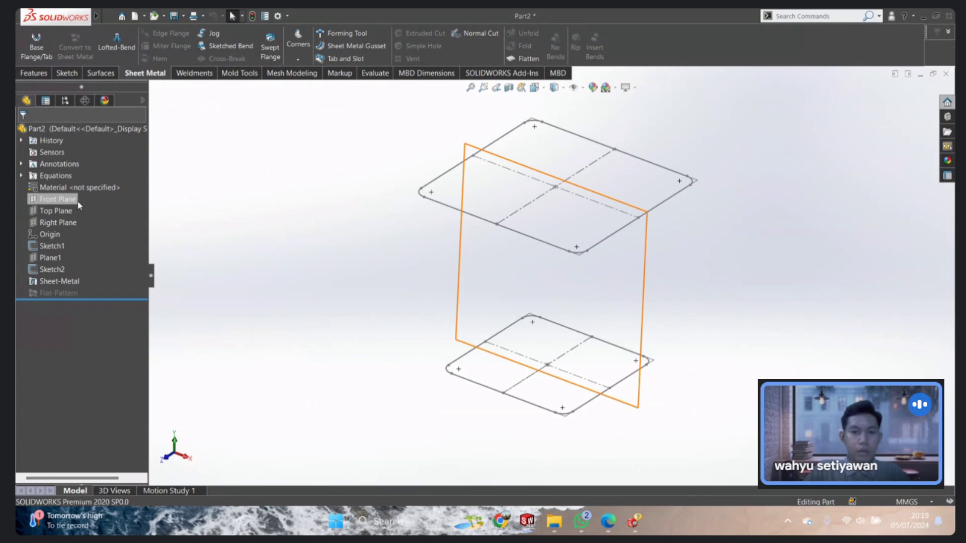
# Step: Start a sketch on Plane1, viewed from above, with a circle centred at the origin
pyautogui.click(52, 257)
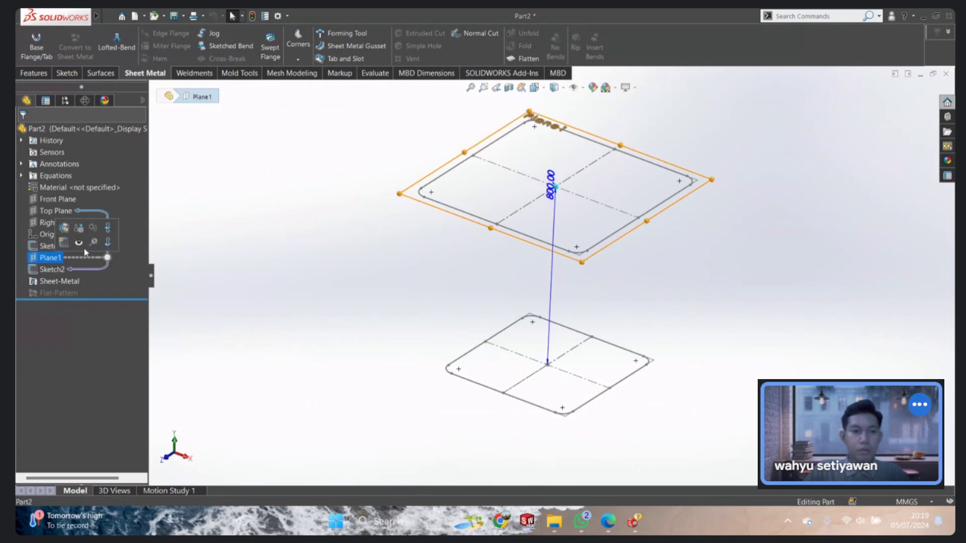
pyautogui.click(70, 242)
pyautogui.press('space')
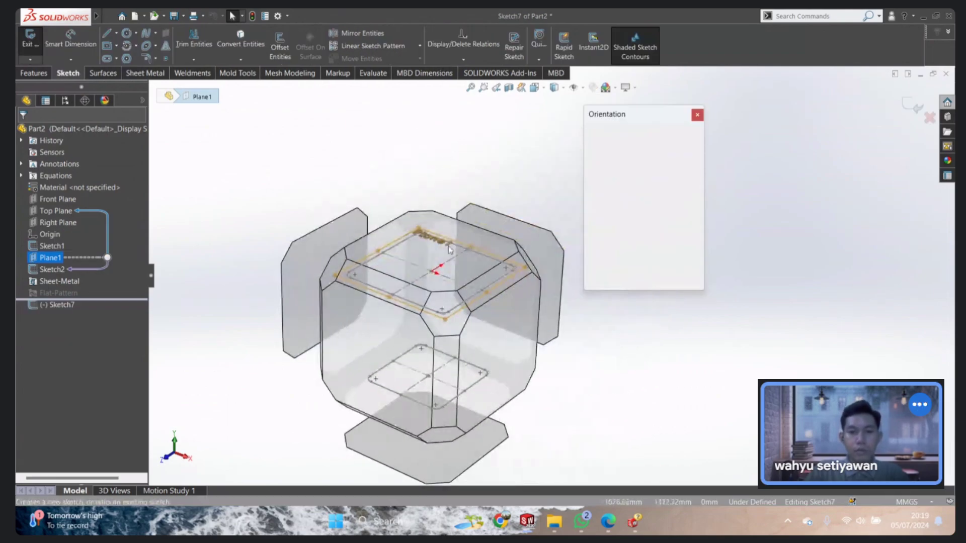
pyautogui.click(429, 251)
pyautogui.moveTo(330, 243); pyautogui.dragTo(371, 253, button='right')
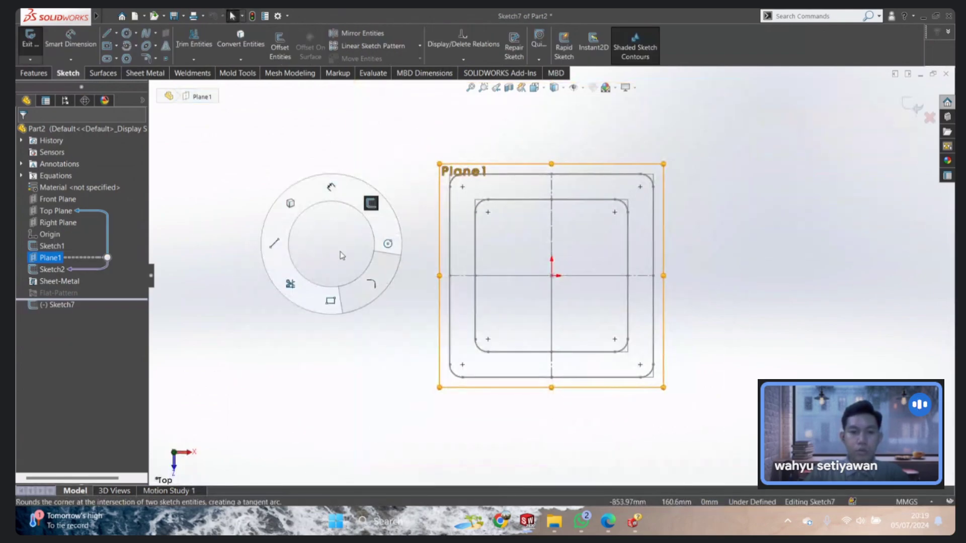
pyautogui.scroll(-5, 586, 268)
pyautogui.scroll(-3, 539, 300)
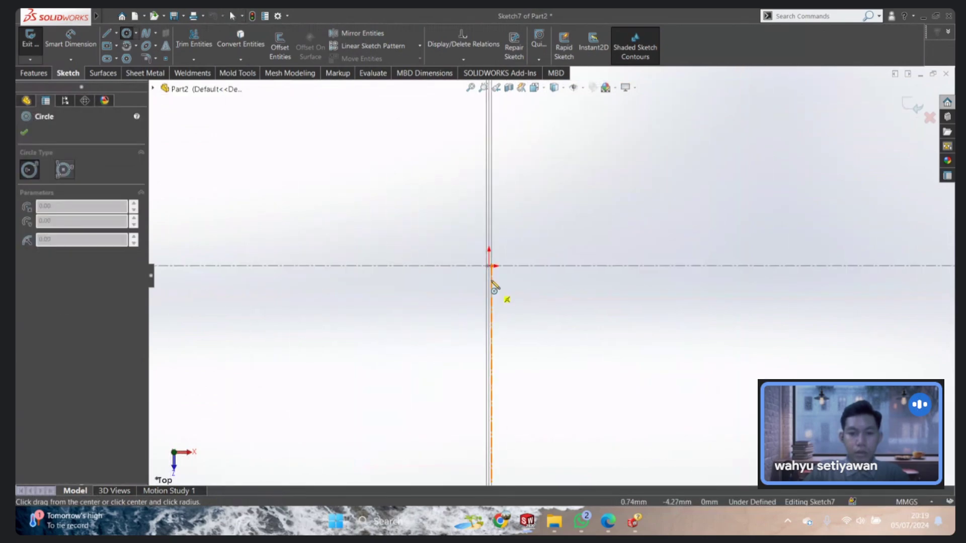
pyautogui.scroll(-3, 496, 292)
pyautogui.click(534, 233)
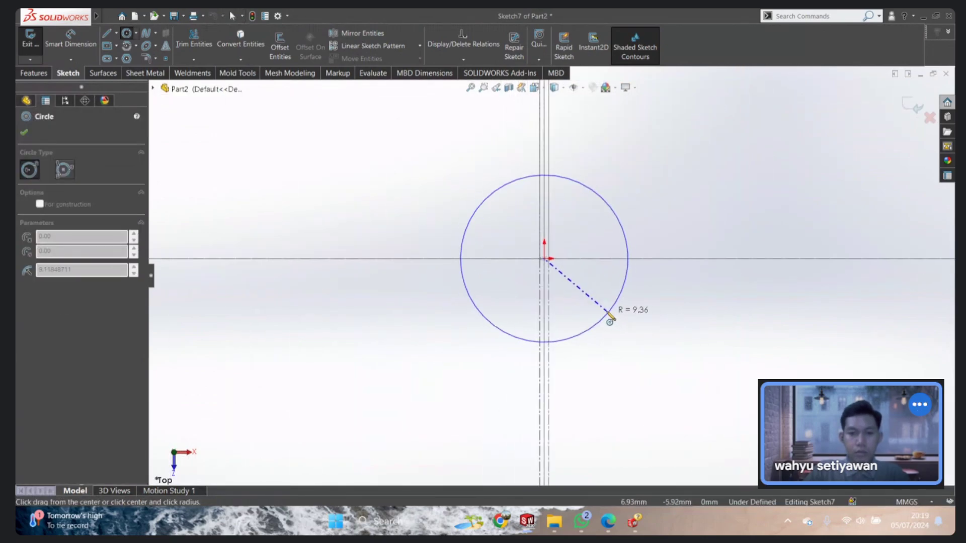
pyautogui.scroll(3, 608, 318)
pyautogui.scroll(3, 606, 317)
pyautogui.scroll(2, 619, 327)
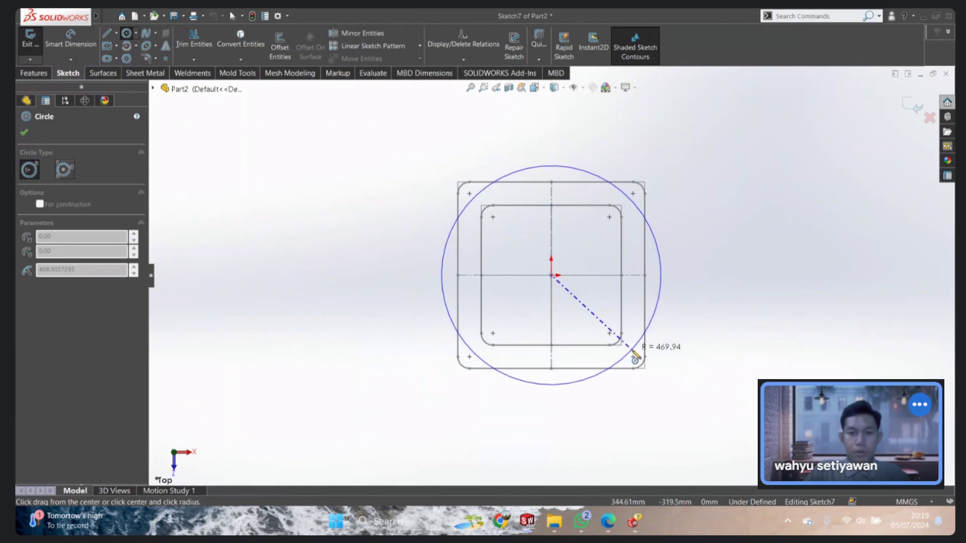
pyautogui.click(661, 361)
pyautogui.press('Escape')
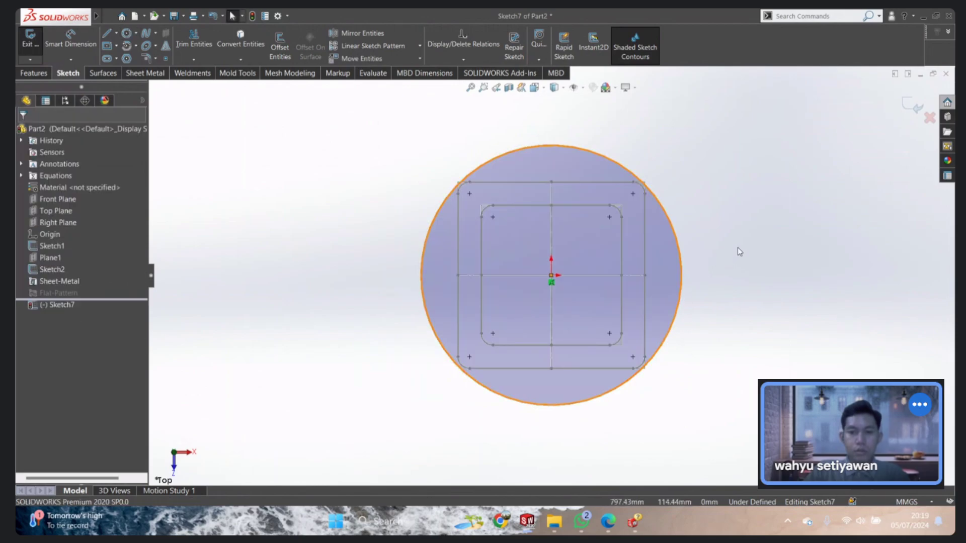
# Step: Dimension the circle at Ø100, then change it to Ø1000
pyautogui.press('d')
pyautogui.click(614, 162)
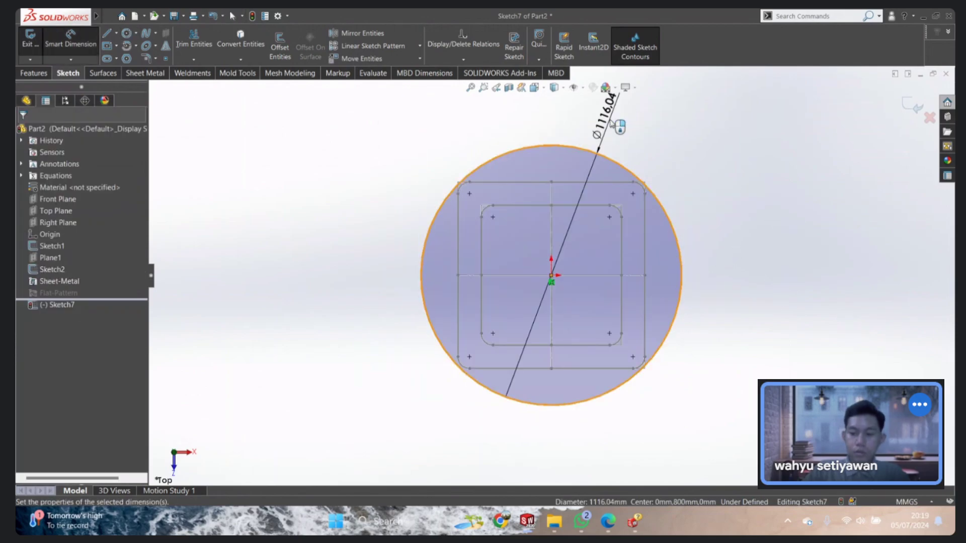
pyautogui.click(613, 123)
pyautogui.write('100')
pyautogui.press('Return')
pyautogui.scroll(2, 642, 315)
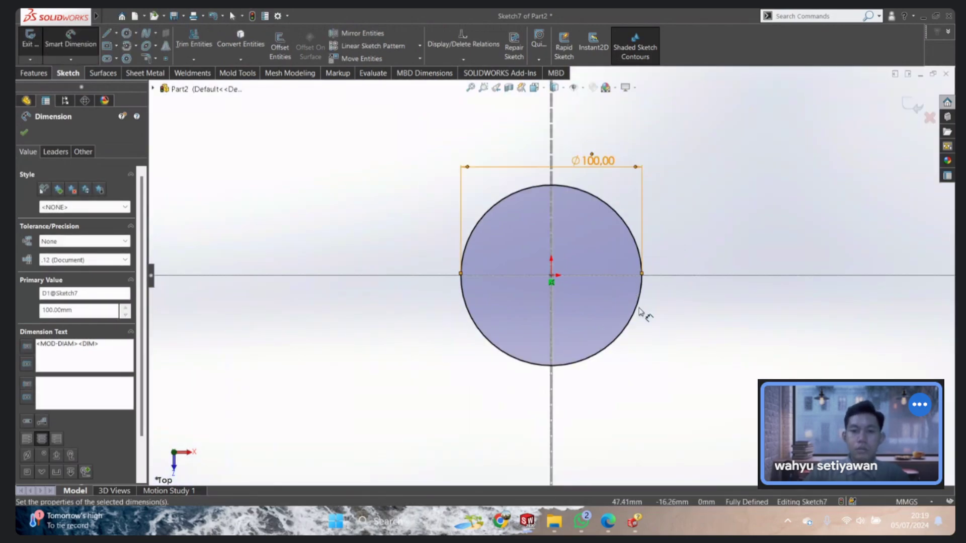
pyautogui.scroll(-2, 638, 324)
pyautogui.press('Escape')
pyautogui.scroll(3, 556, 308)
pyautogui.scroll(3, 585, 208)
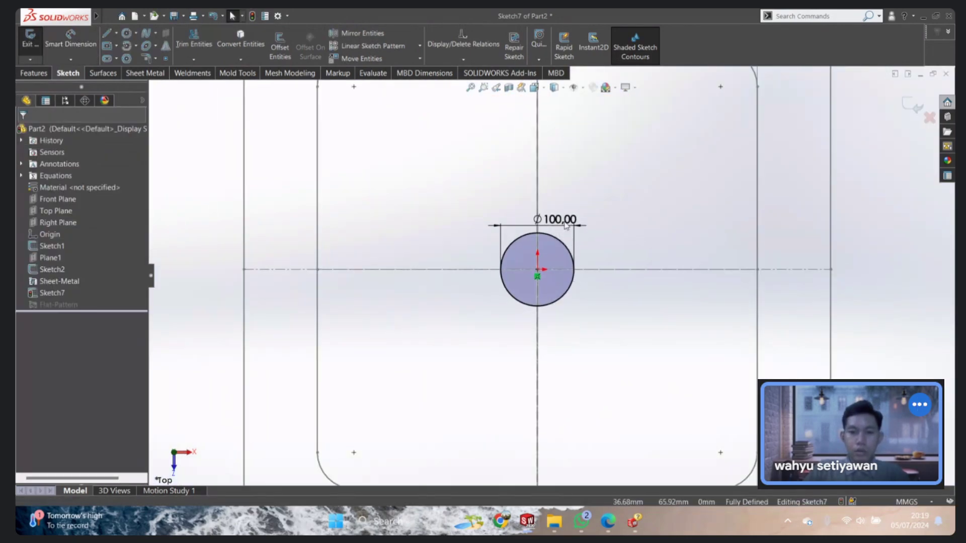
pyautogui.doubleClick(567, 221)
pyautogui.write('1000')
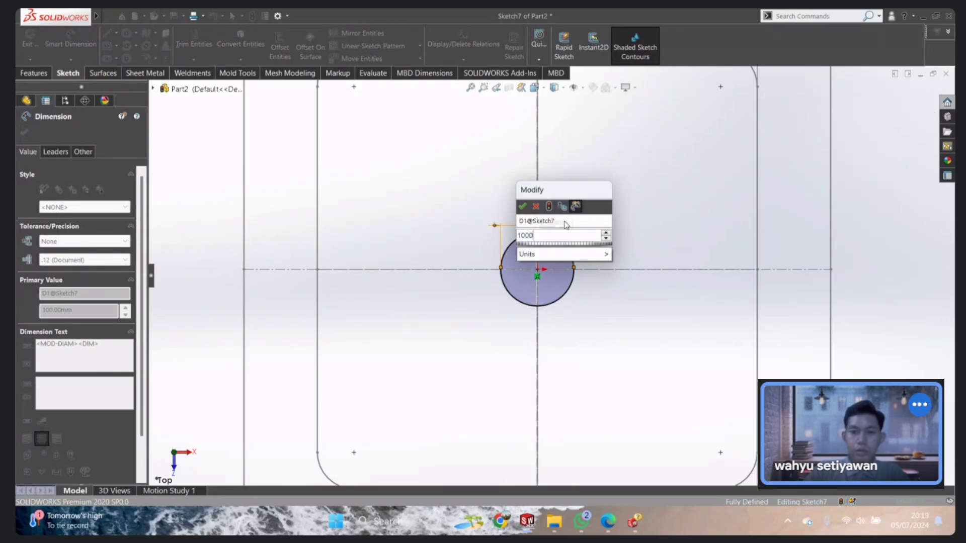
pyautogui.press('Return')
pyautogui.scroll(3, 566, 220)
pyautogui.press('Escape')
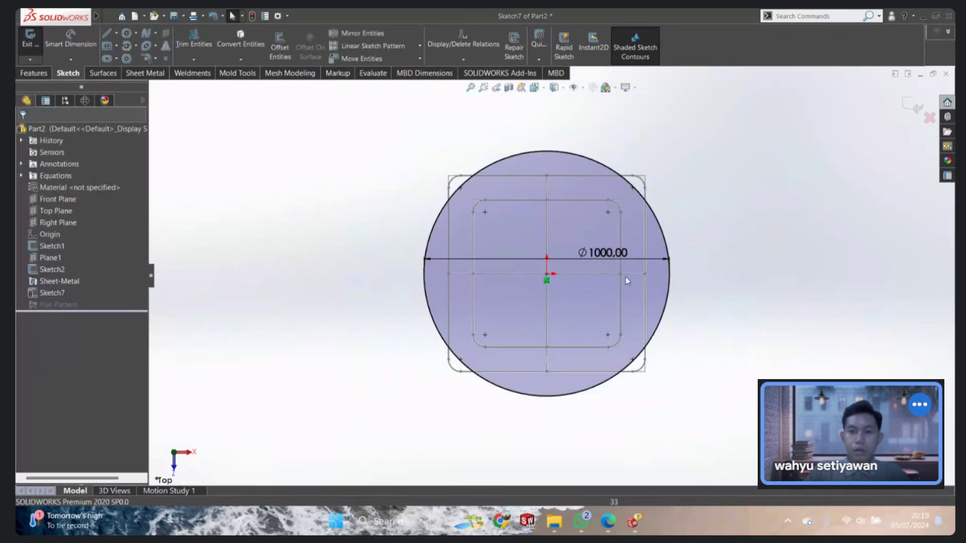
# Step: Draw a vertical line from the circle's centre past its bottom edge
pyautogui.scroll(-2, 604, 297)
pyautogui.scroll(-1, 583, 313)
pyautogui.scroll(-4, 543, 327)
pyautogui.scroll(-1, 513, 317)
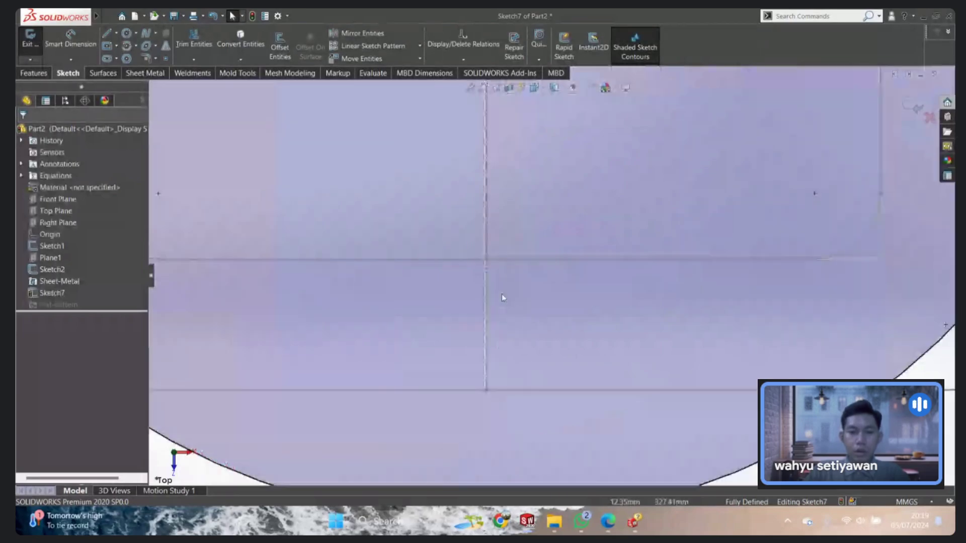
pyautogui.scroll(-2, 502, 294)
pyautogui.scroll(-1, 500, 271)
pyautogui.scroll(-2, 496, 224)
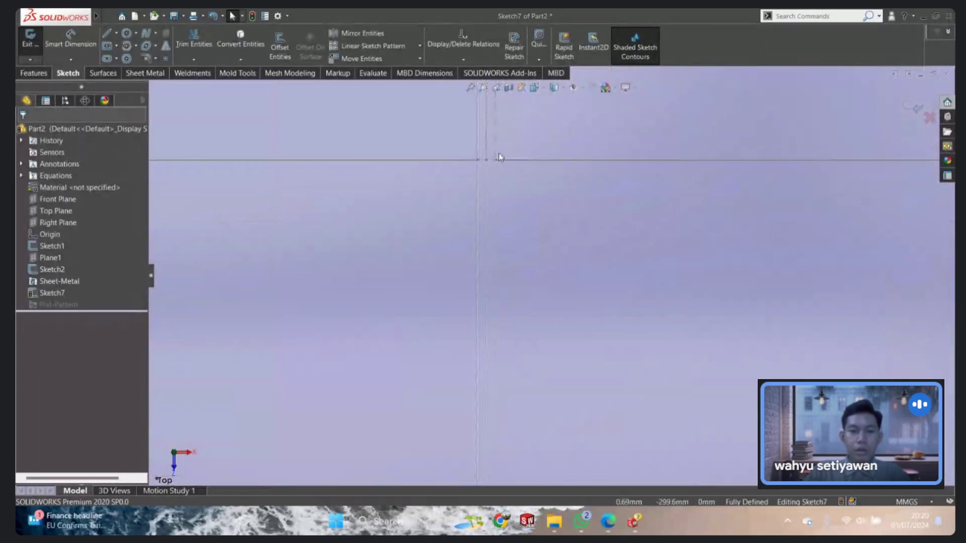
pyautogui.scroll(-2, 496, 160)
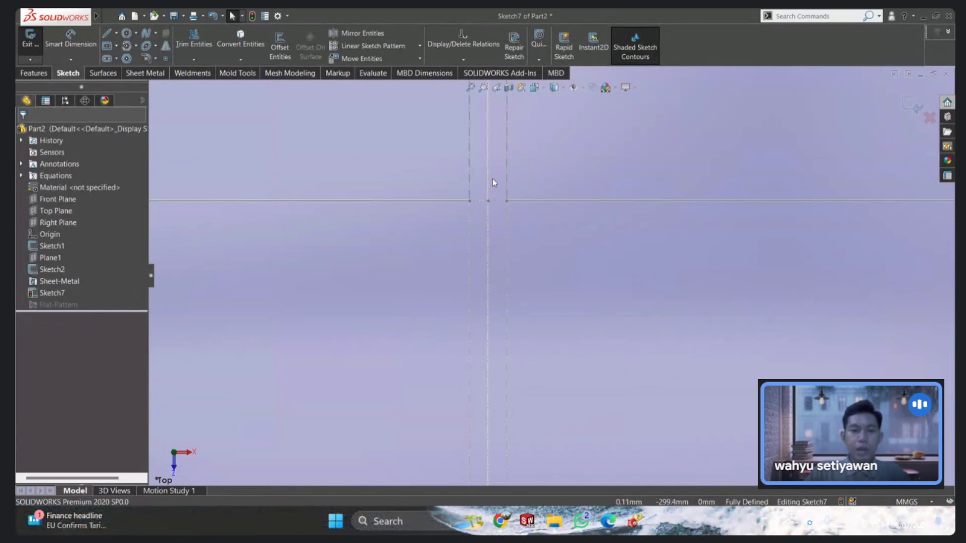
pyautogui.scroll(1, 493, 180)
pyautogui.scroll(1, 512, 186)
pyautogui.scroll(3, 557, 276)
pyautogui.scroll(-1, 599, 353)
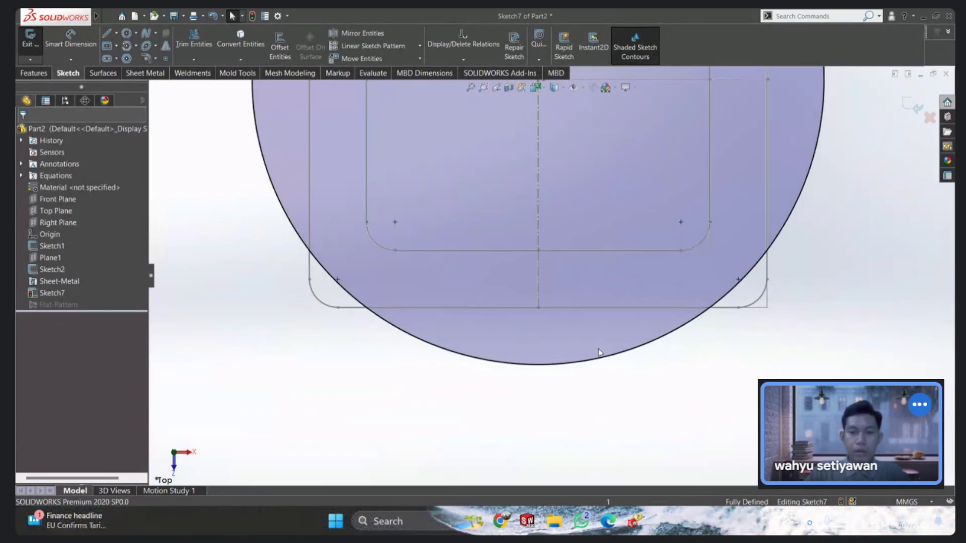
pyautogui.press('l')
pyautogui.scroll(-2, 584, 319)
pyautogui.scroll(-3, 584, 235)
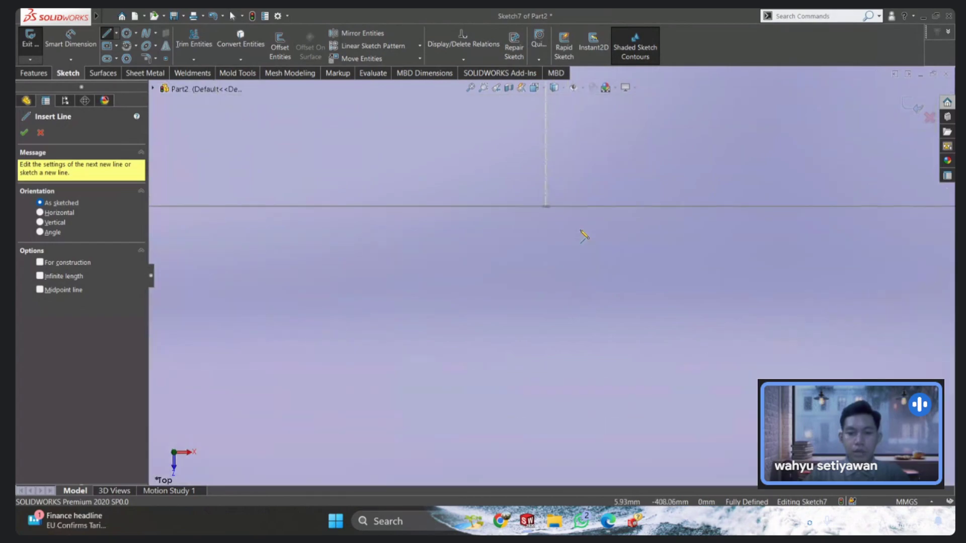
pyautogui.scroll(-1, 574, 232)
pyautogui.scroll(-2, 553, 196)
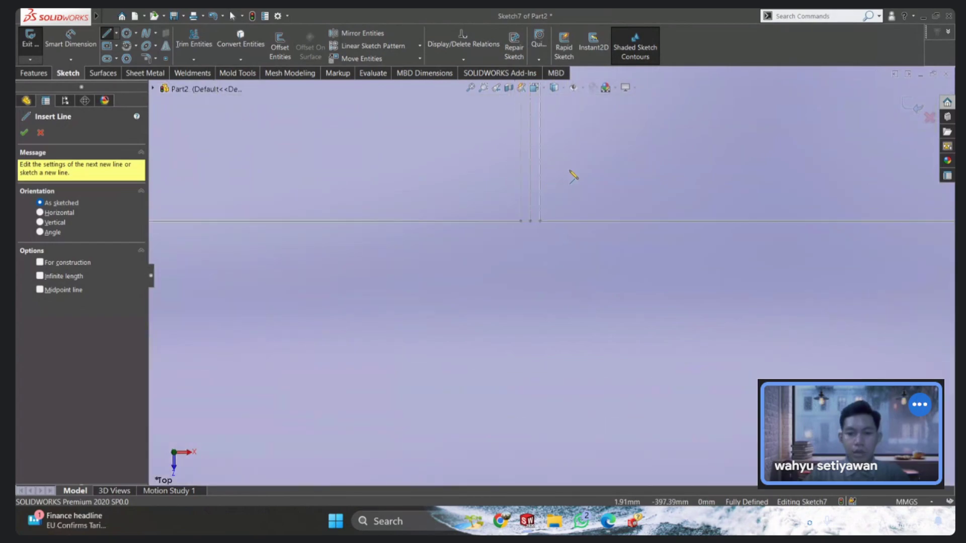
pyautogui.click(530, 221)
pyautogui.scroll(2, 538, 357)
pyautogui.scroll(1, 558, 383)
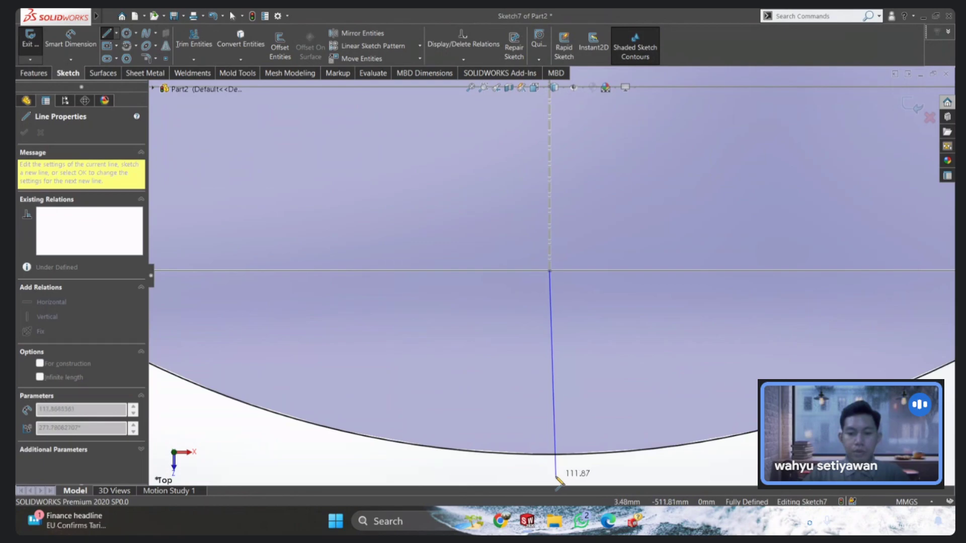
pyautogui.click(555, 477)
pyautogui.press('Escape')
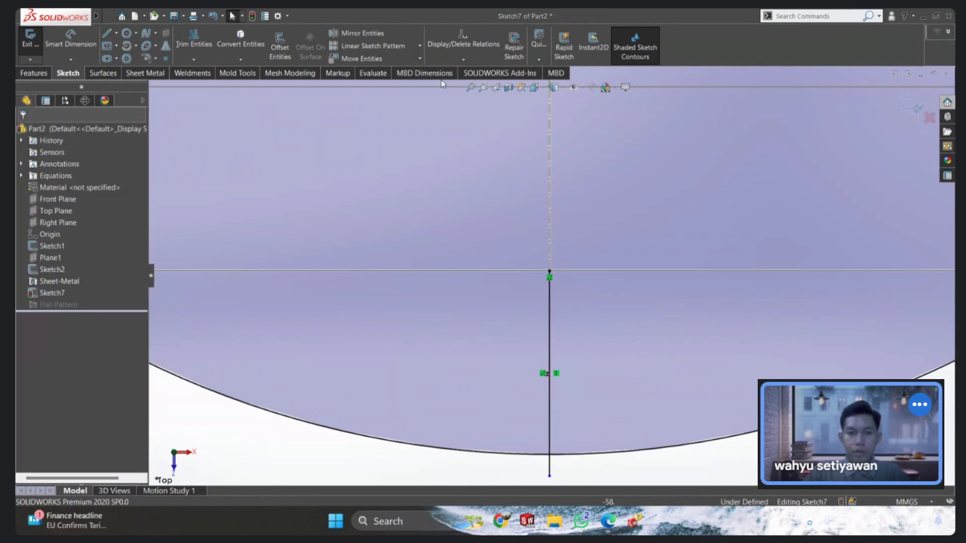
# Step: Offset the vertical line to both sides and trim between them, opening a small gap
pyautogui.click(280, 46)
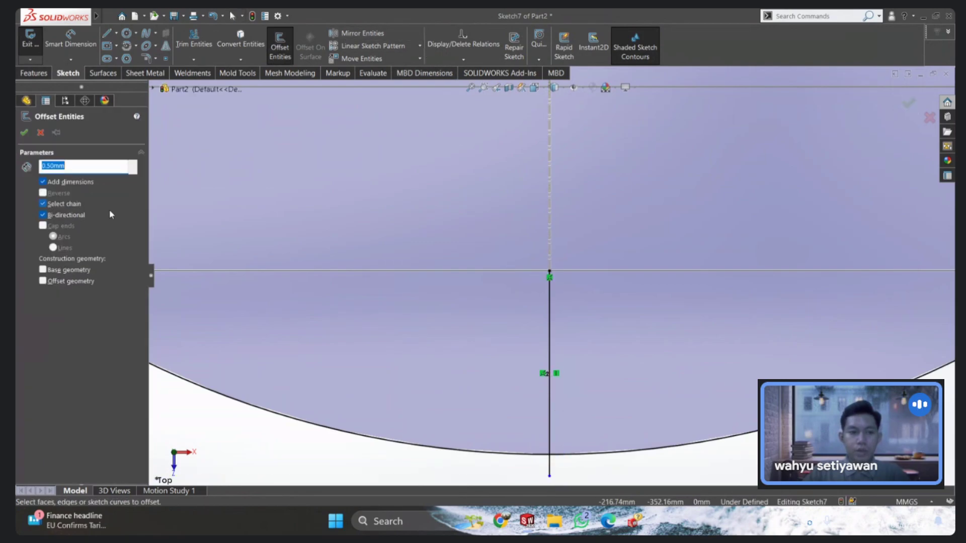
pyautogui.click(550, 440)
pyautogui.scroll(-2, 560, 450)
pyautogui.click(560, 451)
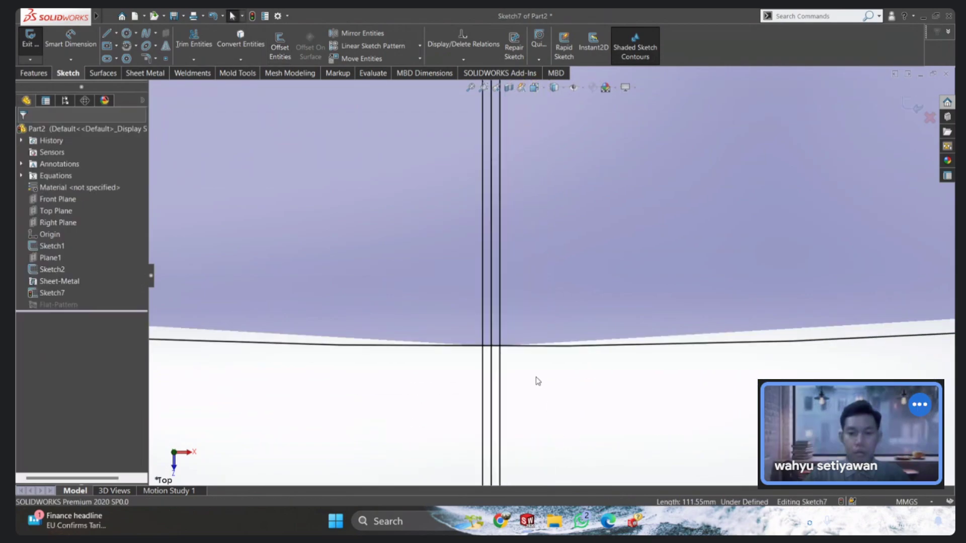
pyautogui.scroll(-2, 584, 372)
pyautogui.moveTo(612, 382); pyautogui.dragTo(563, 433, button='right')
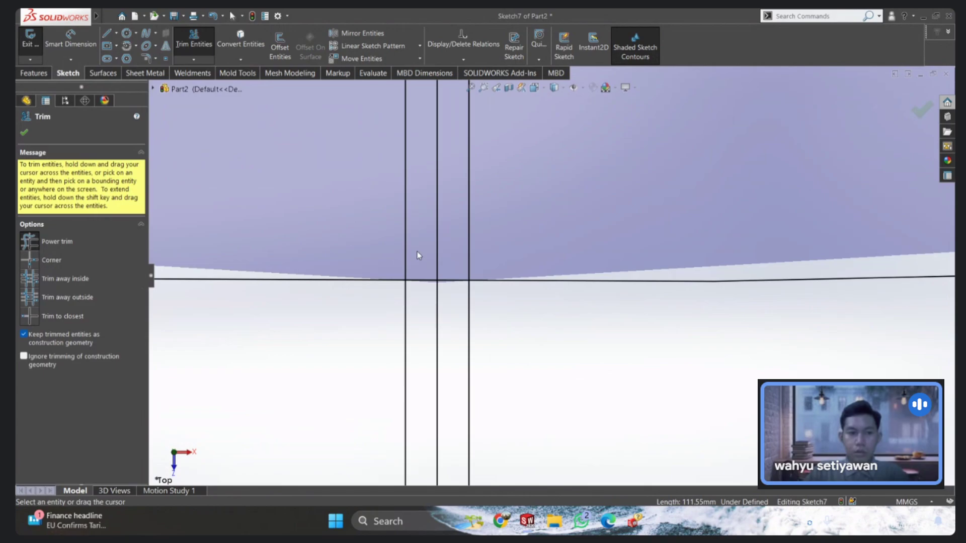
pyautogui.scroll(-4, 420, 272)
pyautogui.moveTo(421, 243); pyautogui.dragTo(583, 273)
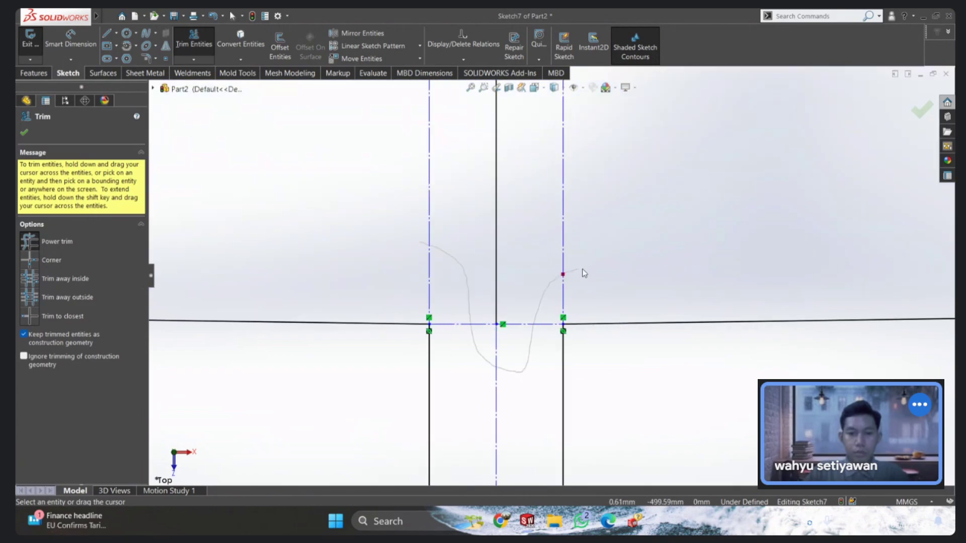
pyautogui.press('Escape')
# Step: Convert both vertical lines to construction geometry and exit the sketch
pyautogui.click(496, 282)
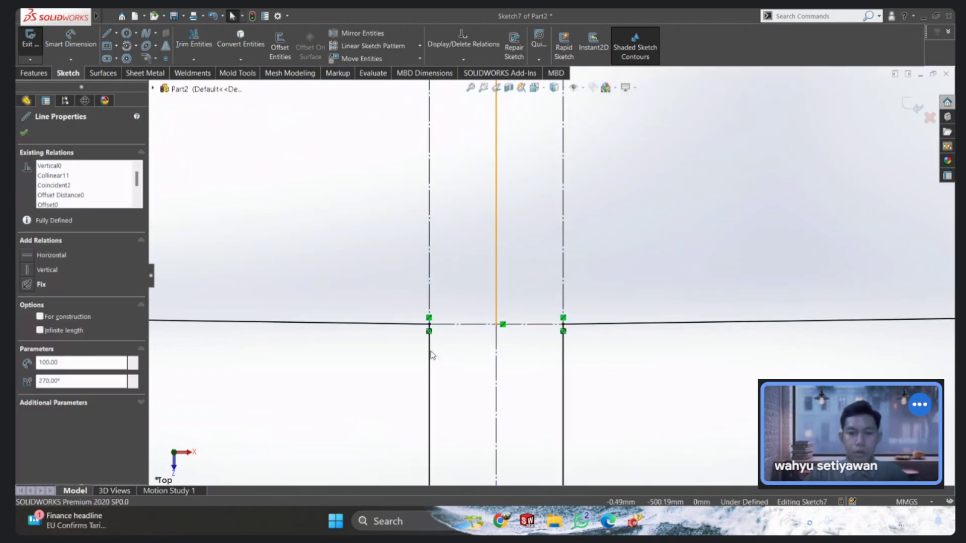
pyautogui.keyDown('ctrl'); pyautogui.click(429, 365); pyautogui.keyUp('ctrl')
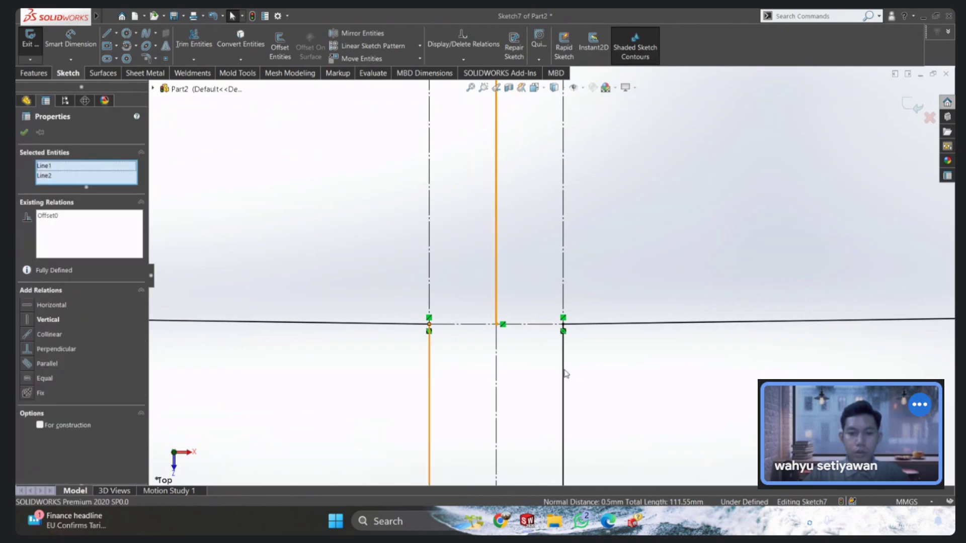
pyautogui.click(605, 342)
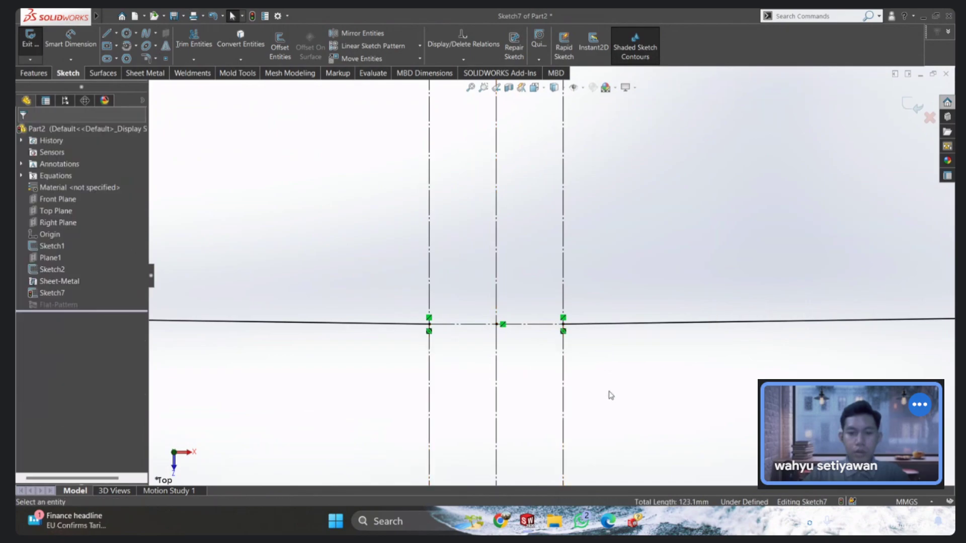
pyautogui.moveTo(631, 385)
pyautogui.mouseDown(button='right')
pyautogui.moveTo(656, 359)
pyautogui.moveTo(682, 272)
pyautogui.mouseUp(button='right')
pyautogui.press('f')
pyautogui.moveTo(746, 368); pyautogui.dragTo(805, 314, button='right')
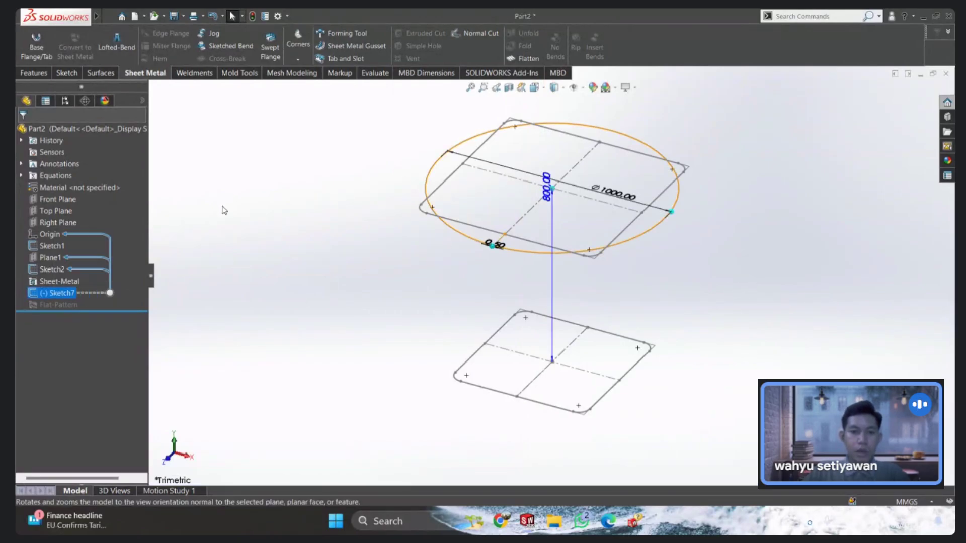
# Step: Hide Sketch2 and create a formed lofted bend from the circle to the rounded square
pyautogui.click(52, 269)
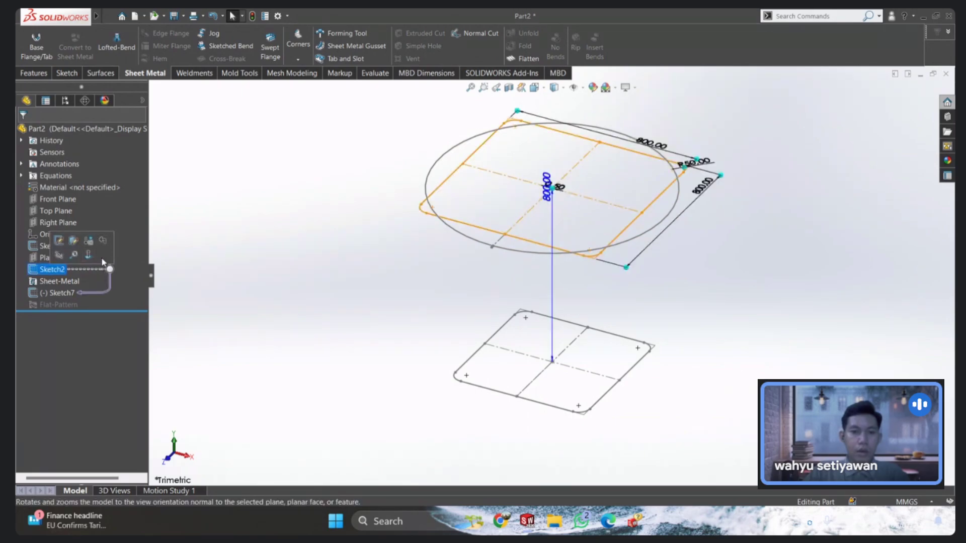
pyautogui.click(60, 255)
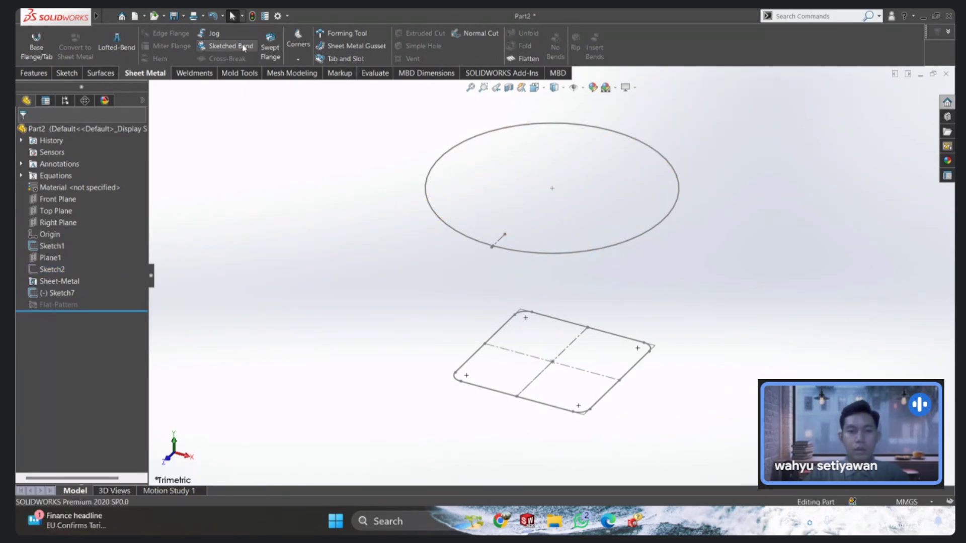
pyautogui.click(116, 44)
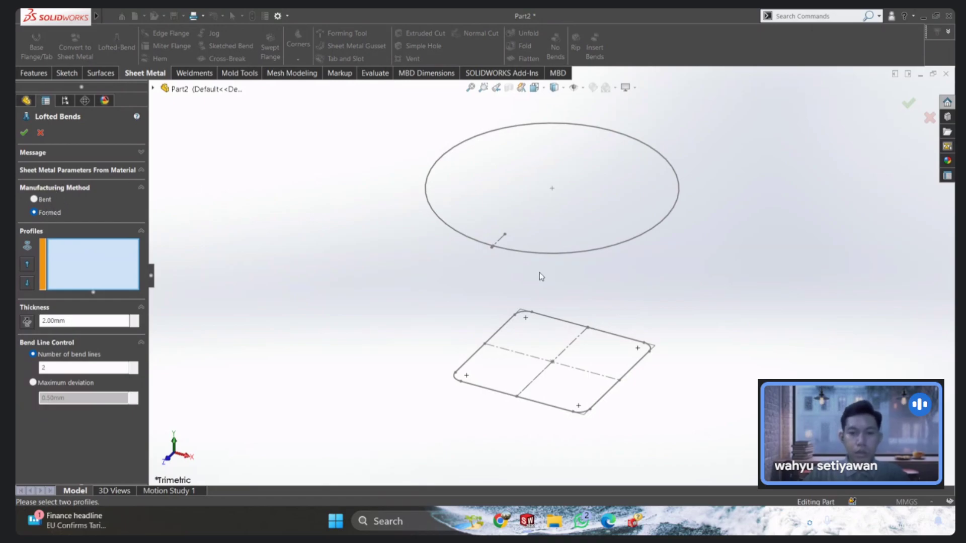
pyautogui.click(557, 254)
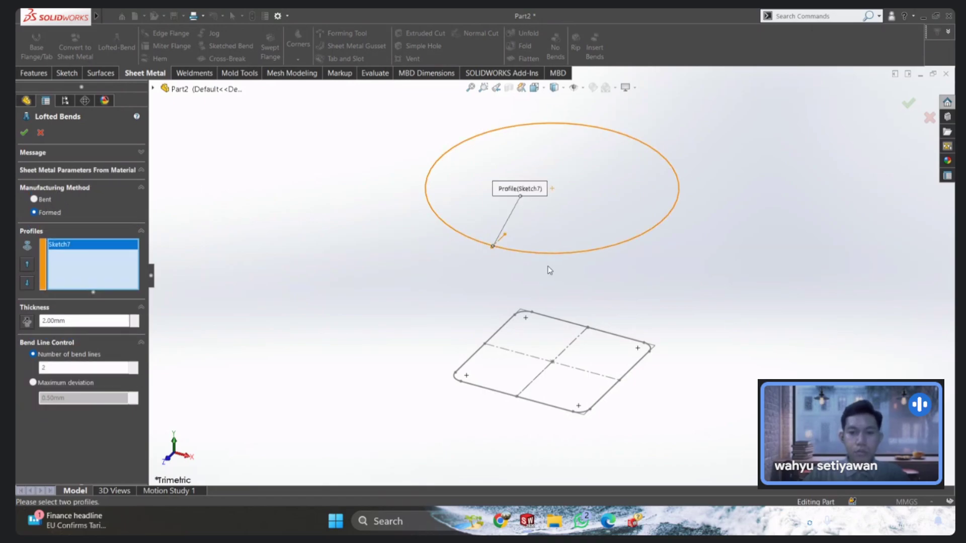
pyautogui.click(604, 400)
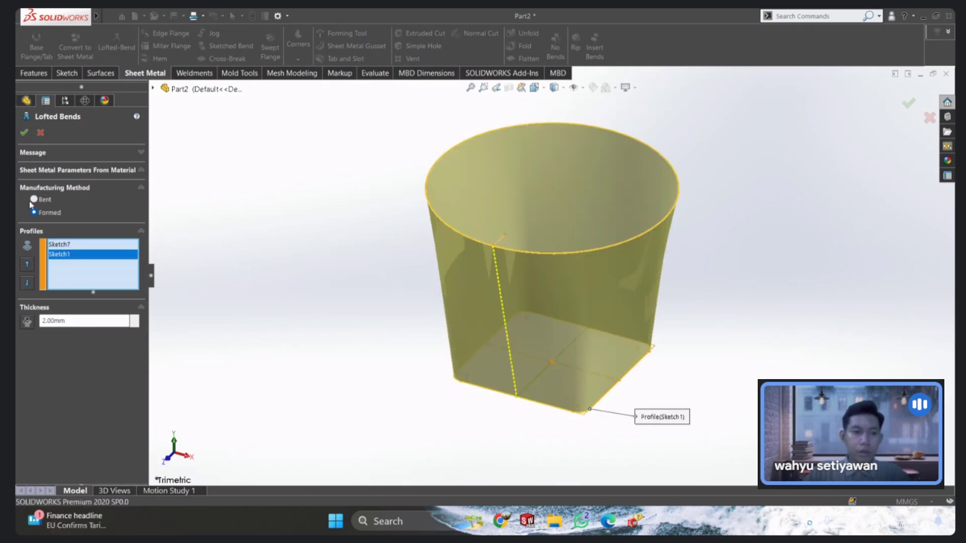
pyautogui.moveTo(503, 309); pyautogui.dragTo(931, 65, button='middle')
pyautogui.click(909, 105)
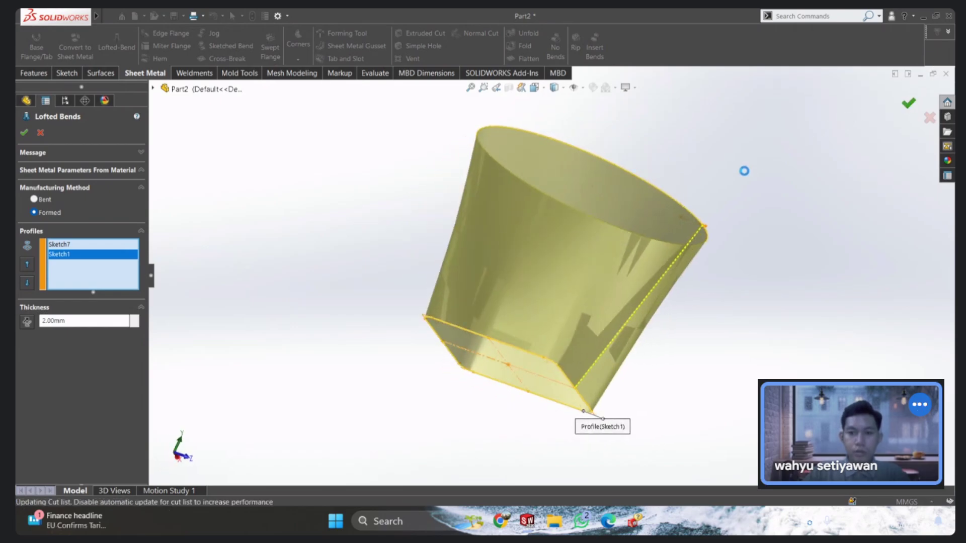
pyautogui.moveTo(660, 228)
pyautogui.mouseDown(button='middle')
pyautogui.moveTo(580, 401)
pyautogui.moveTo(605, 436)
pyautogui.moveTo(574, 255)
pyautogui.moveTo(709, 158)
pyautogui.moveTo(625, 244)
pyautogui.moveTo(326, 274)
pyautogui.mouseUp(button='middle')
# Step: Reopen the lofted bend for editing, cancel, then delete it
pyautogui.rightClick(56, 296)
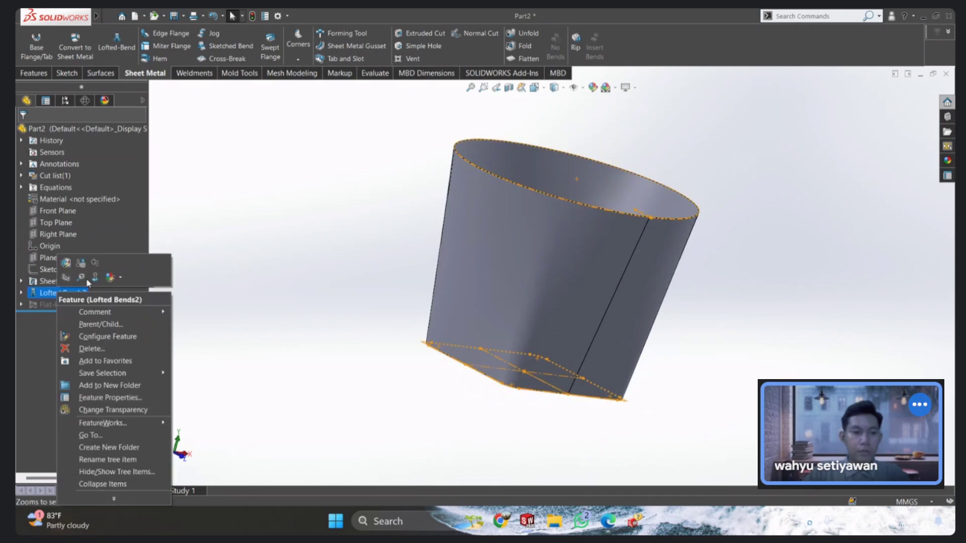
pyautogui.click(71, 268)
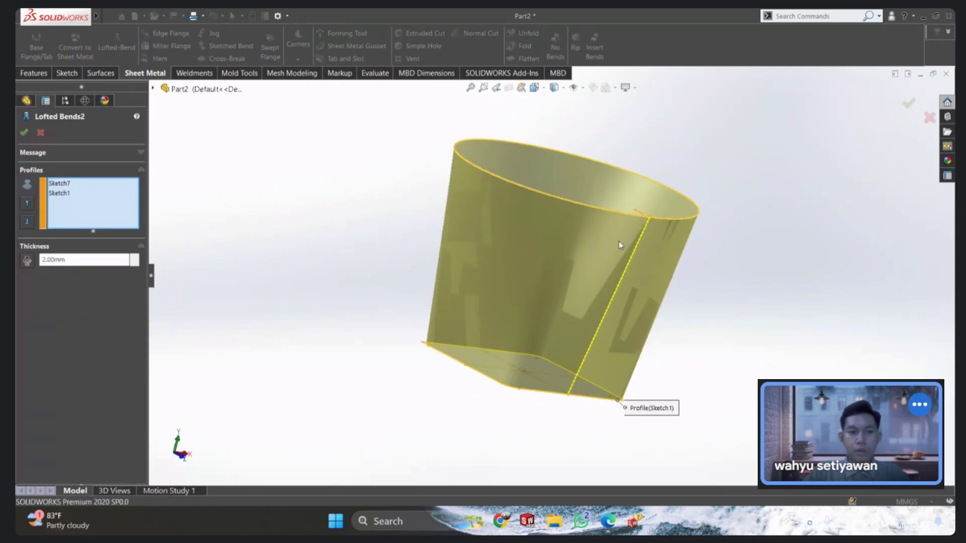
pyautogui.click(41, 135)
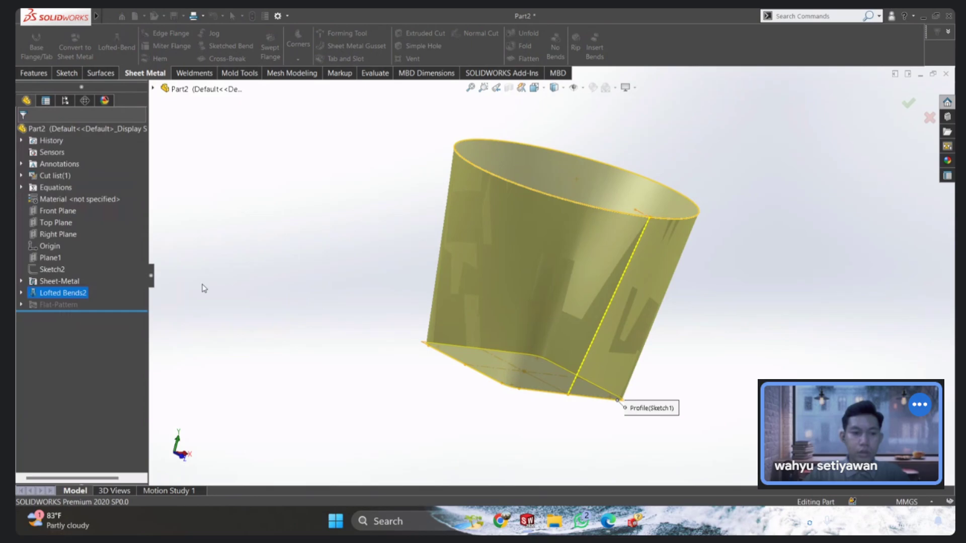
pyautogui.rightClick(61, 293)
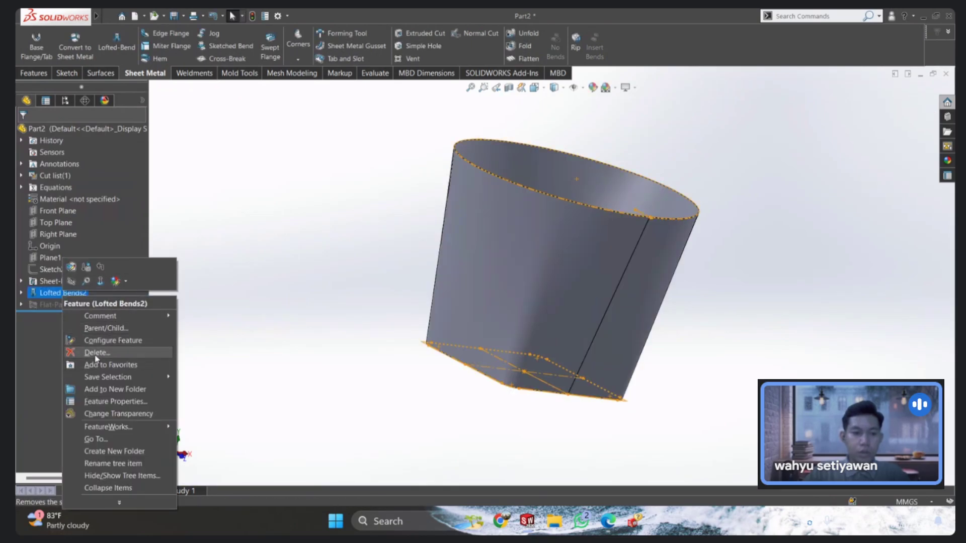
pyautogui.click(98, 353)
pyautogui.moveTo(480, 270); pyautogui.dragTo(388, 280, button='middle')
# Step: Rerun Lofted Bends with the Bent method on the circle and rounded-square profiles
pyautogui.click(117, 43)
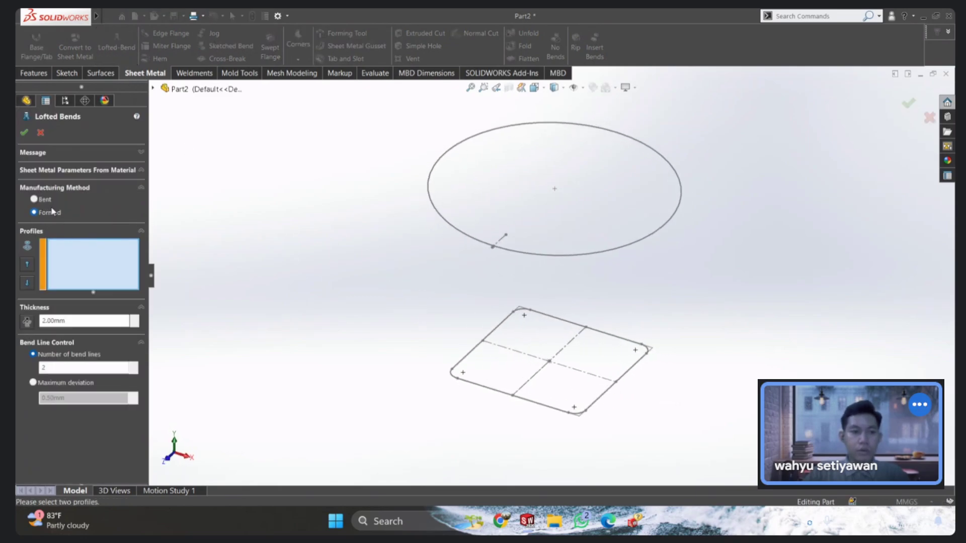
pyautogui.click(50, 200)
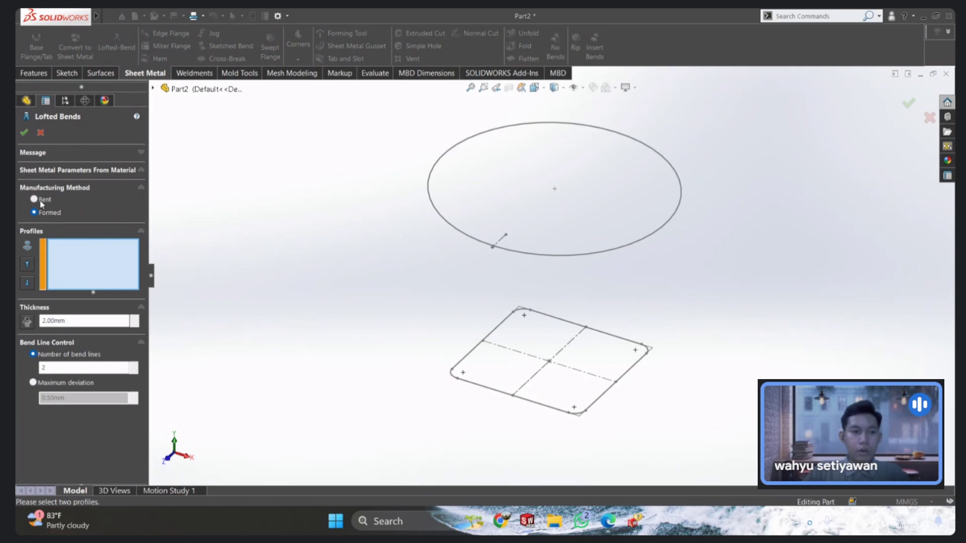
pyautogui.click(539, 256)
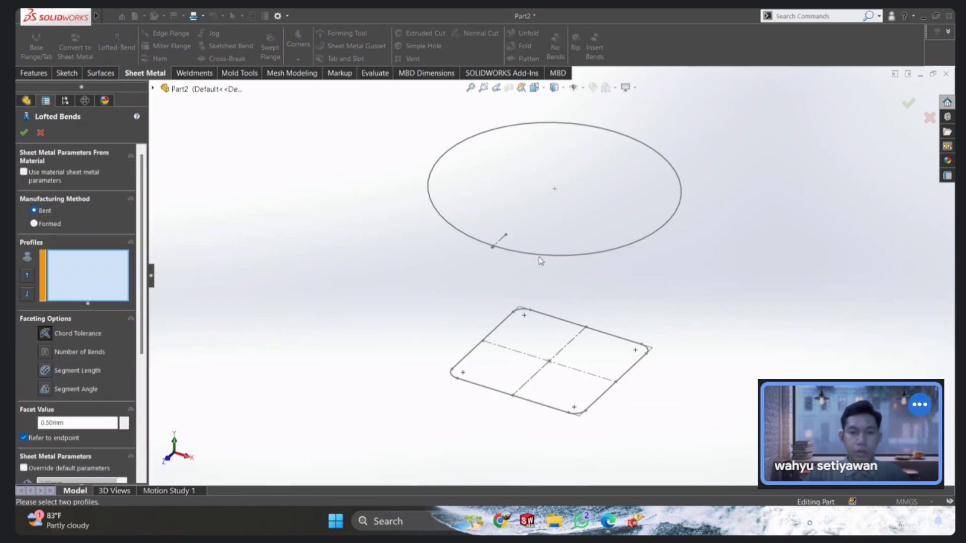
pyautogui.click(597, 401)
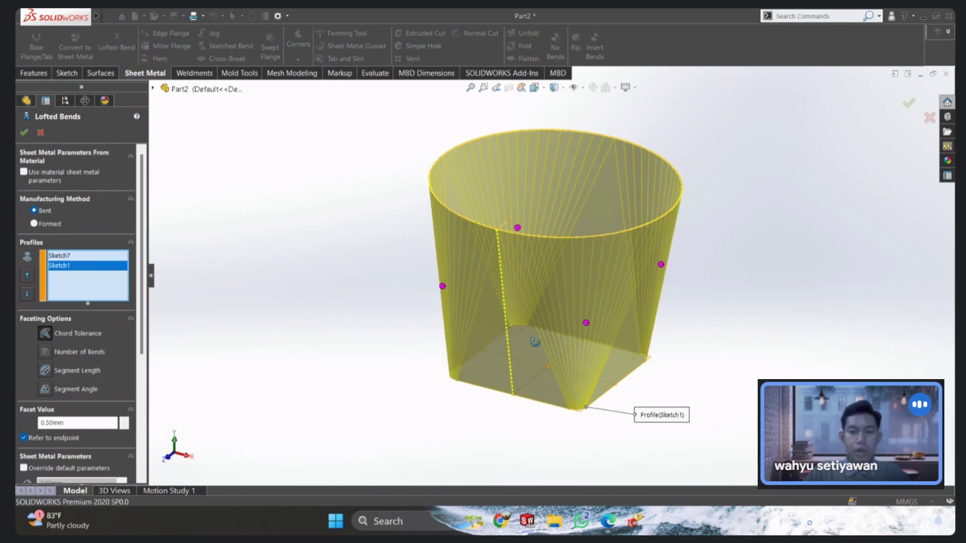
pyautogui.moveTo(550, 255)
pyautogui.mouseDown(button='middle')
pyautogui.moveTo(514, 401)
pyautogui.moveTo(506, 395)
pyautogui.mouseUp(button='middle')
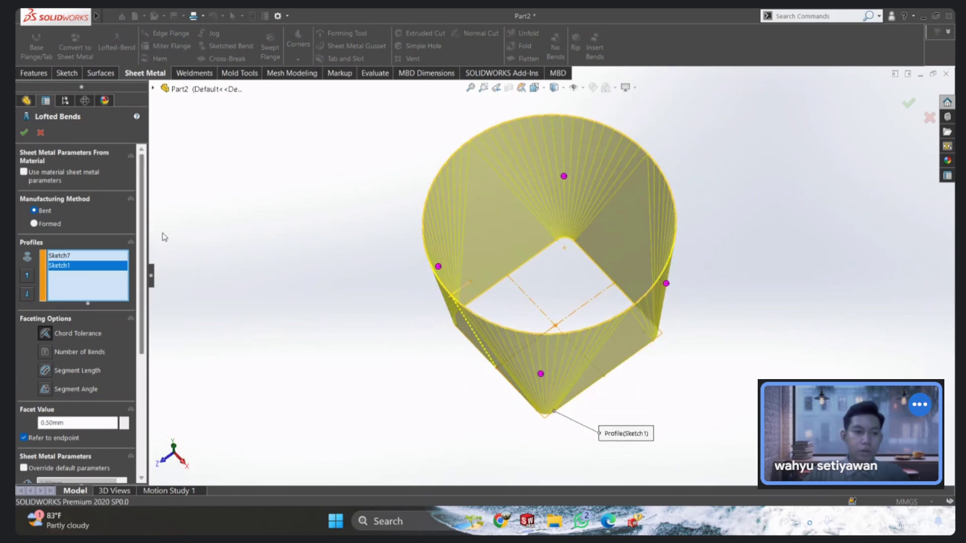
pyautogui.moveTo(142, 232); pyautogui.dragTo(132, 289)
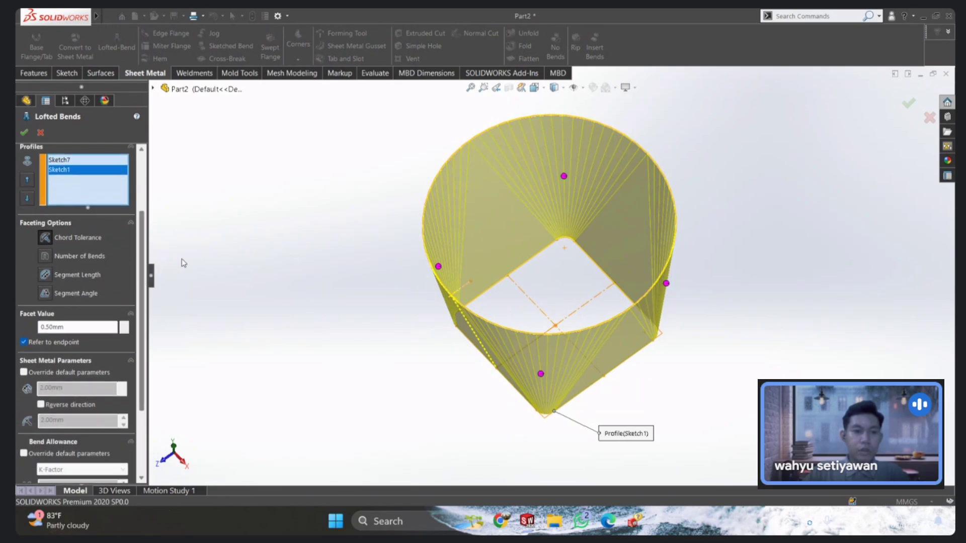
pyautogui.moveTo(521, 276)
pyautogui.mouseDown(button='middle')
pyautogui.moveTo(548, 164)
pyautogui.moveTo(506, 218)
pyautogui.moveTo(507, 174)
pyautogui.mouseUp(button='middle')
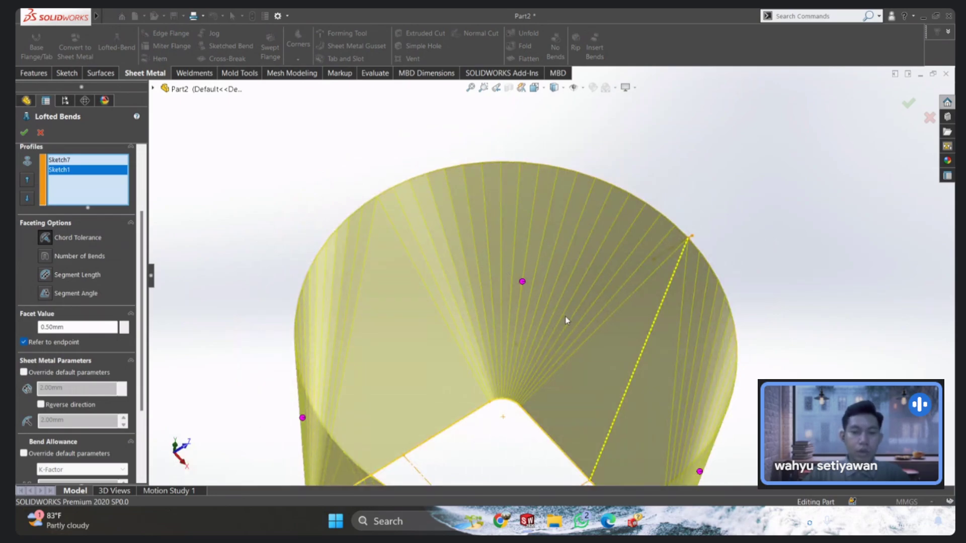
pyautogui.scroll(-1, 566, 320)
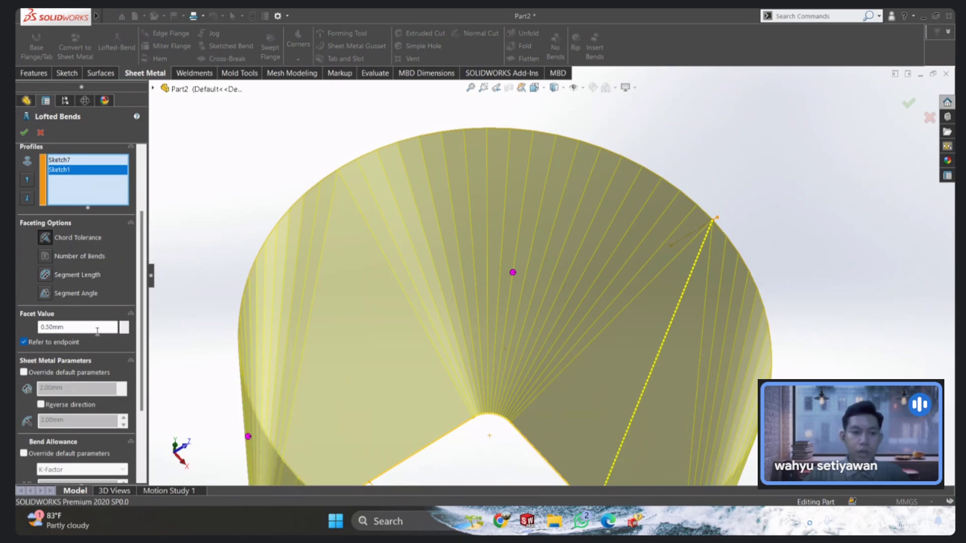
# Step: Set the facet value to 1.00mm and inspect the inner bend corner
pyautogui.write('1')
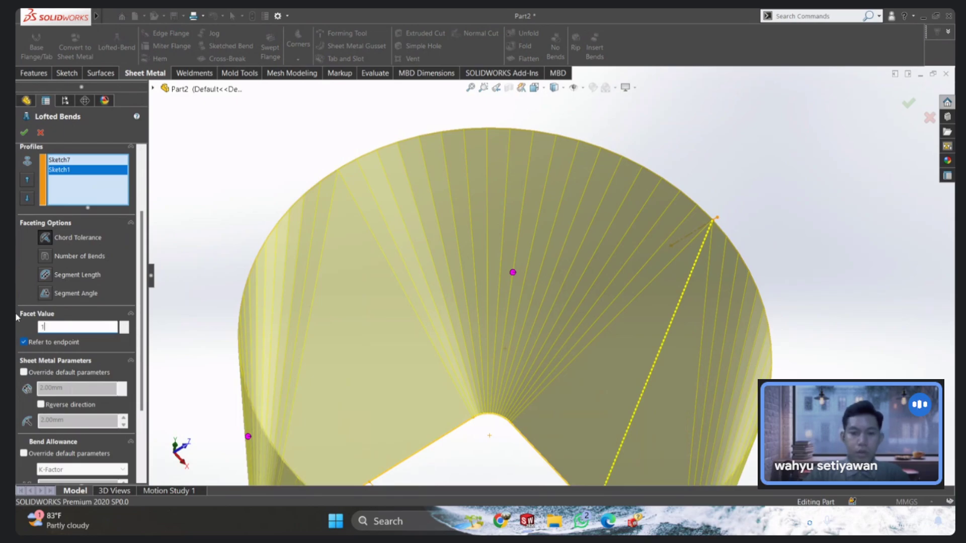
pyautogui.press('Return')
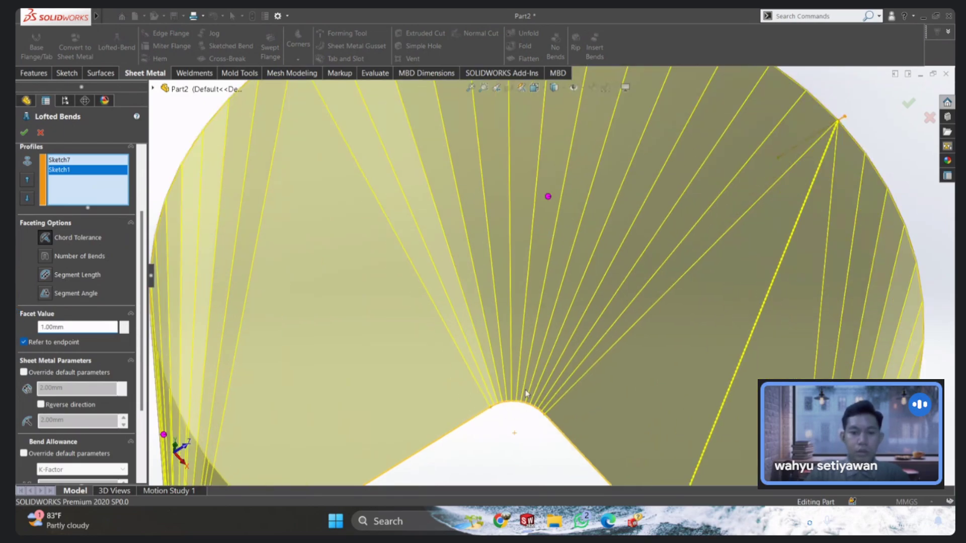
pyautogui.scroll(-5, 559, 315)
pyautogui.moveTo(559, 315); pyautogui.dragTo(515, 345, button='middle')
pyautogui.scroll(5, 567, 248)
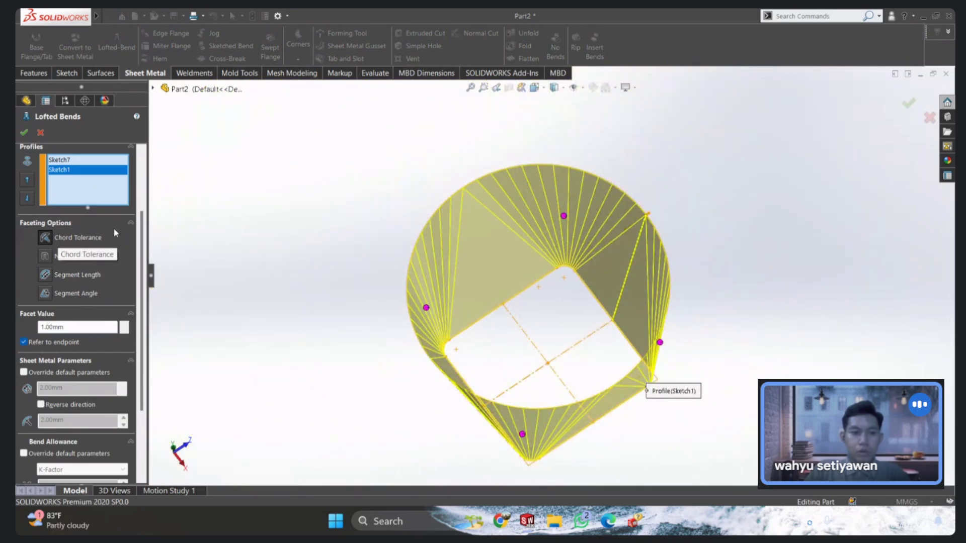
pyautogui.scroll(-2, 503, 181)
pyautogui.scroll(-3, 476, 174)
pyautogui.scroll(2, 475, 170)
pyautogui.scroll(2, 507, 180)
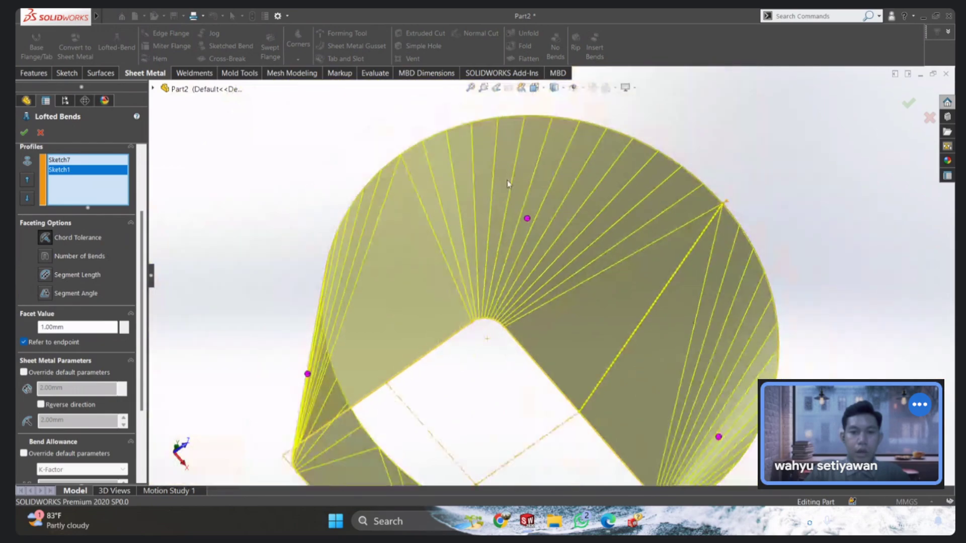
pyautogui.scroll(-1, 536, 192)
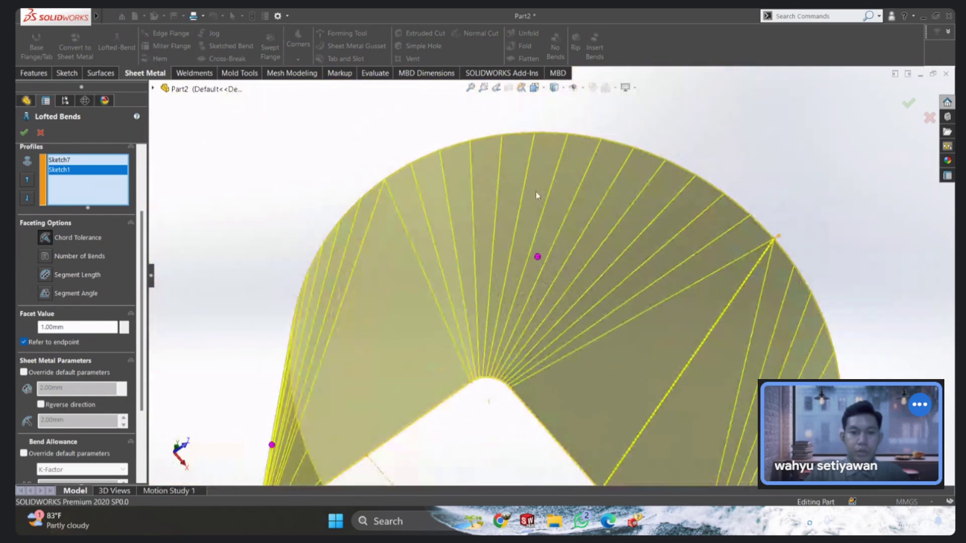
# Step: Change the facet value to 2.00mm, then switch faceting to Number of Bends
pyautogui.doubleClick(74, 326)
pyautogui.write('2')
pyautogui.press('Return')
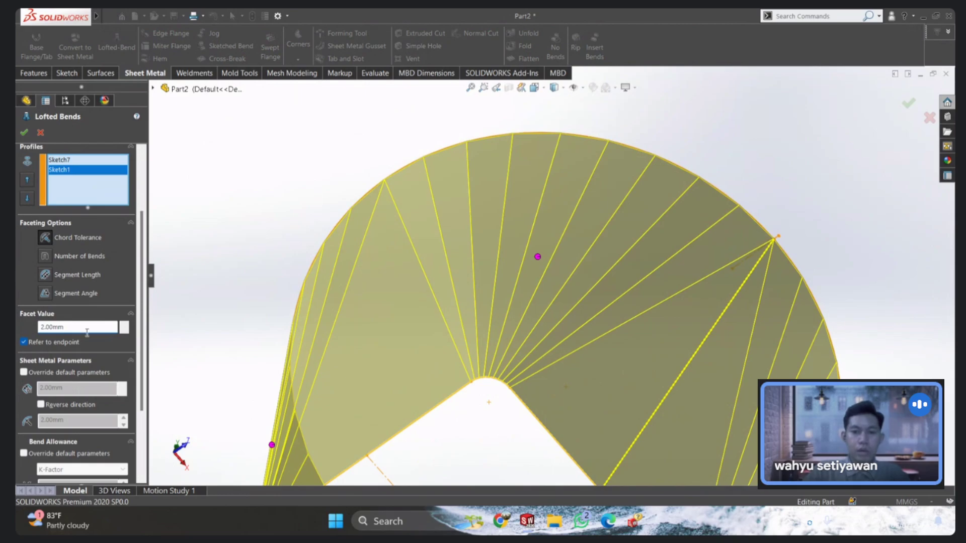
pyautogui.moveTo(584, 228); pyautogui.dragTo(540, 253, button='middle')
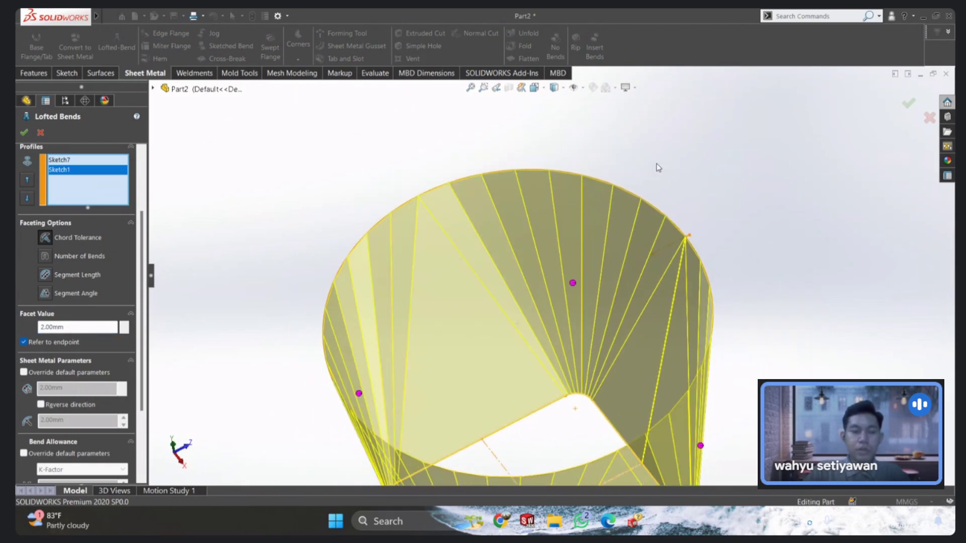
pyautogui.click(44, 257)
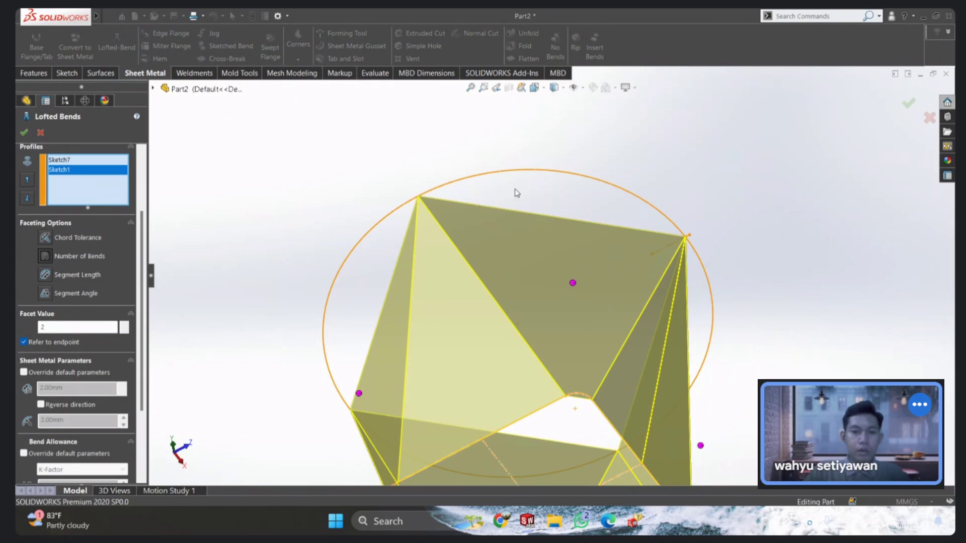
pyautogui.scroll(5, 553, 282)
pyautogui.moveTo(614, 397)
pyautogui.mouseDown(button='middle')
pyautogui.moveTo(523, 413)
pyautogui.moveTo(580, 229)
pyautogui.moveTo(583, 186)
pyautogui.mouseUp(button='middle')
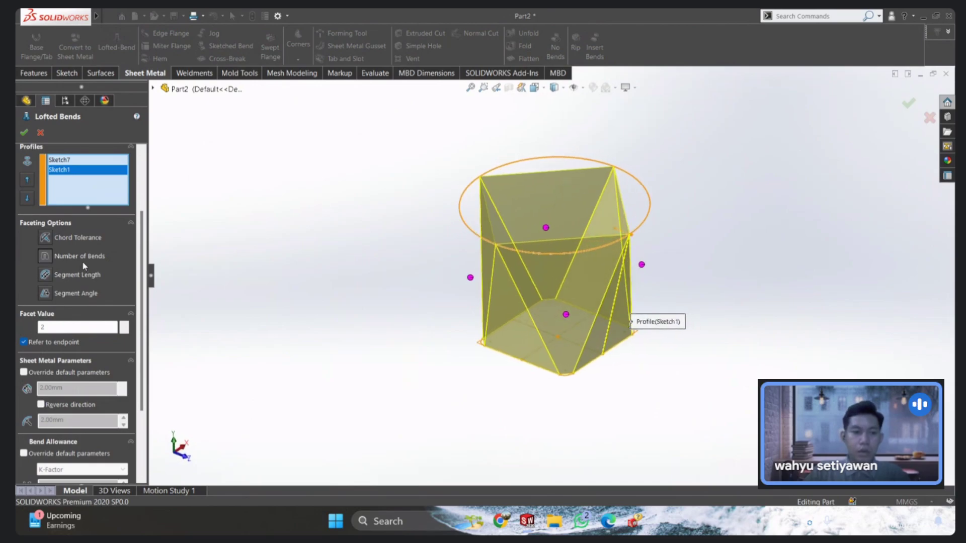
# Step: Set the Number of Bends to 10 and inspect the preview
pyautogui.click(45, 257)
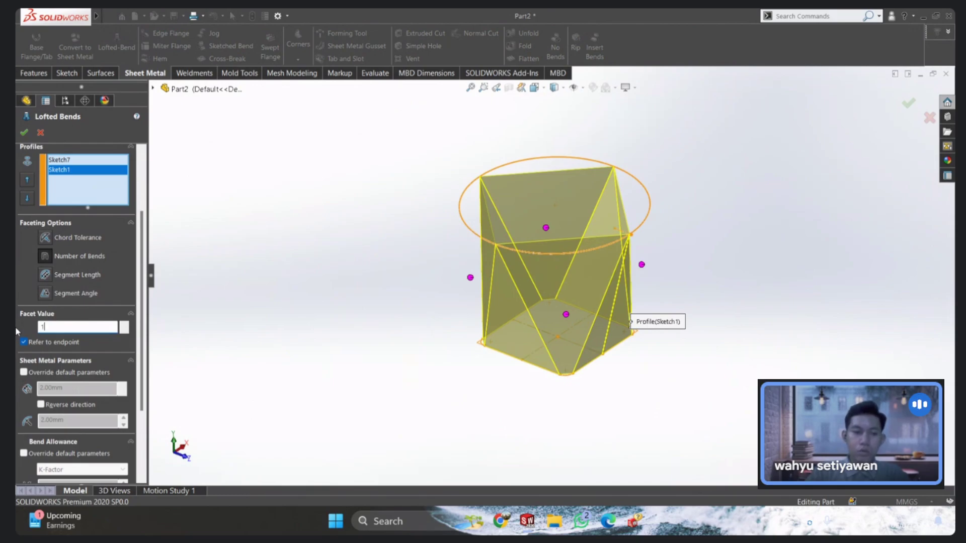
pyautogui.write('10')
pyautogui.moveTo(284, 186)
pyautogui.mouseDown(button='middle')
pyautogui.moveTo(561, 127)
pyautogui.moveTo(521, 243)
pyautogui.moveTo(528, 189)
pyautogui.moveTo(579, 151)
pyautogui.moveTo(601, 151)
pyautogui.mouseUp(button='middle')
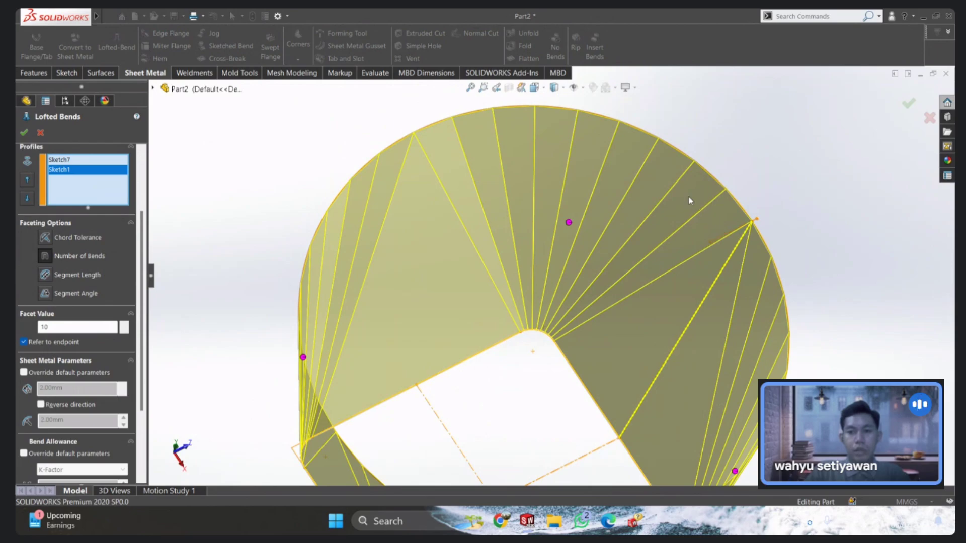
pyautogui.moveTo(424, 162); pyautogui.dragTo(502, 412, button='middle')
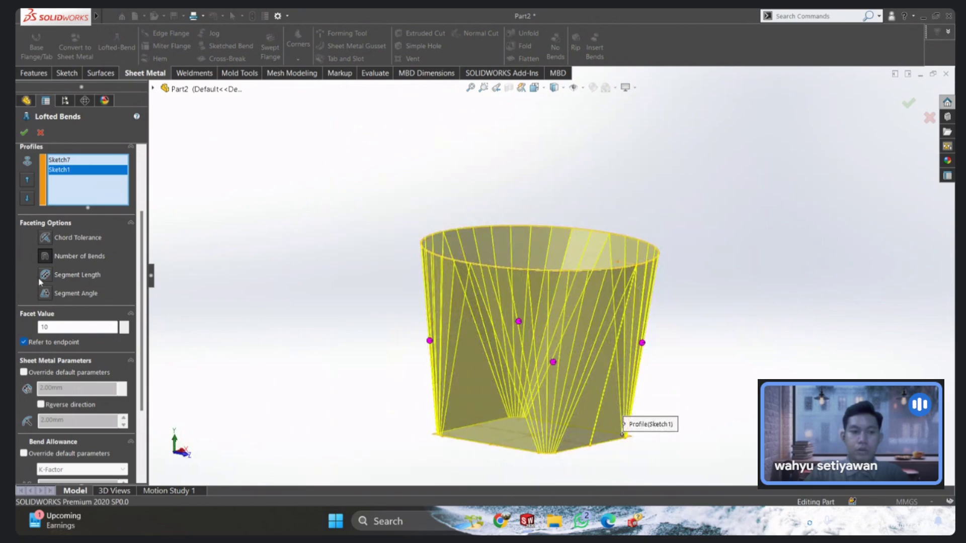
# Step: Switch faceting to Segment Length with a 10.00mm facet value
pyautogui.click(54, 275)
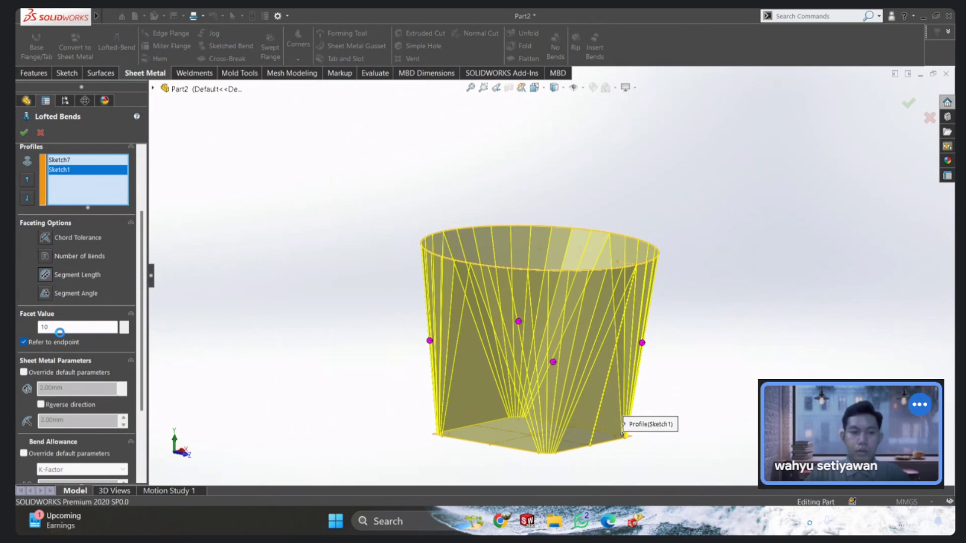
pyautogui.scroll(2, 638, 309)
pyautogui.scroll(-5, 638, 309)
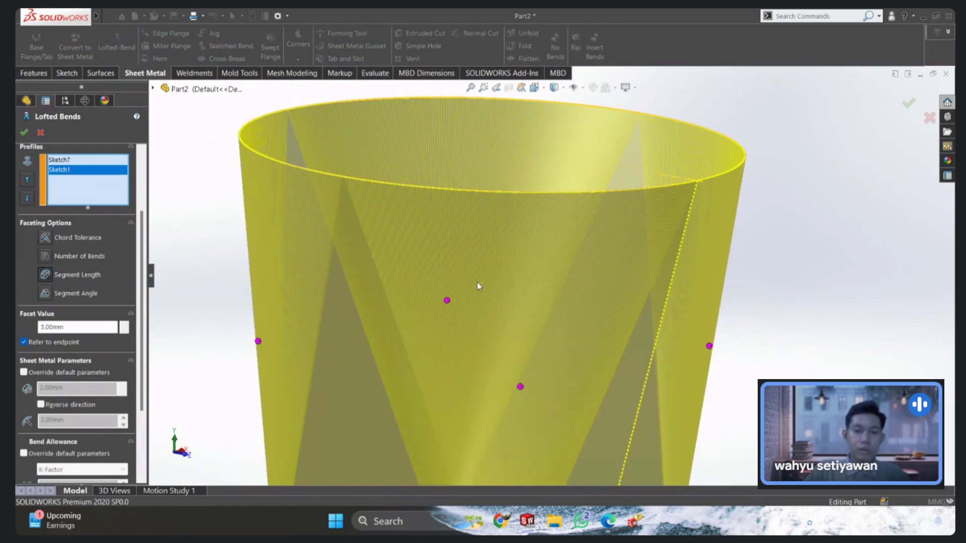
pyautogui.moveTo(477, 281); pyautogui.dragTo(464, 149, button='middle')
pyautogui.scroll(3, 536, 228)
pyautogui.scroll(-3, 536, 228)
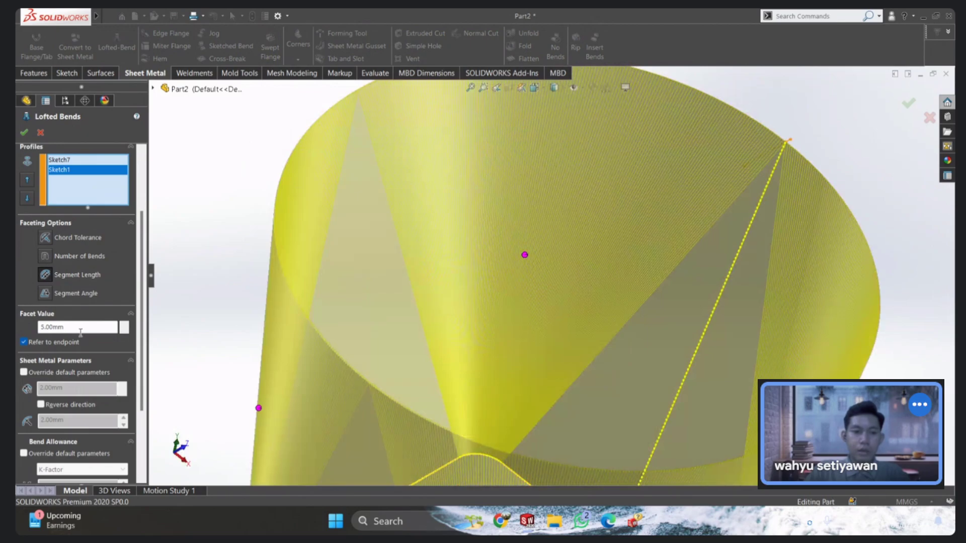
pyautogui.moveTo(81, 332); pyautogui.dragTo(17, 322)
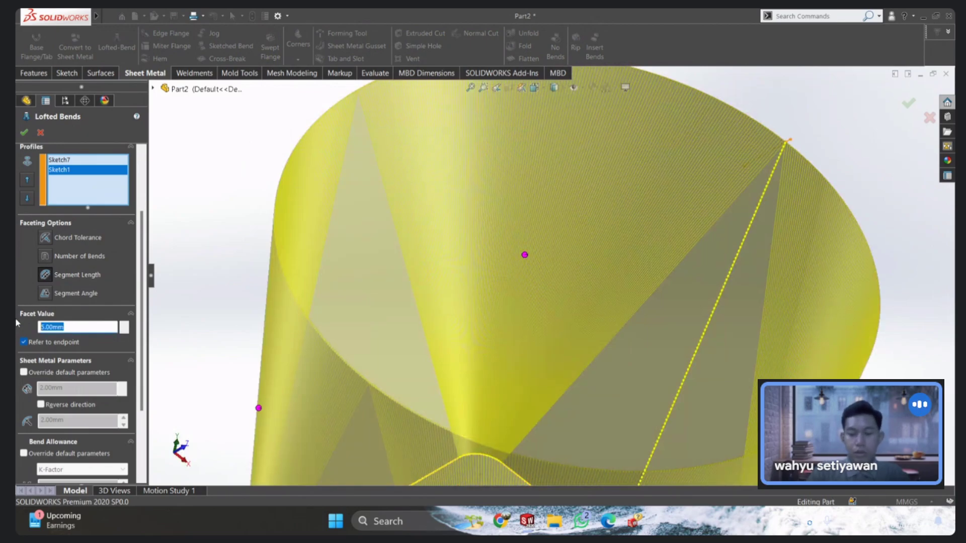
pyautogui.write('10')
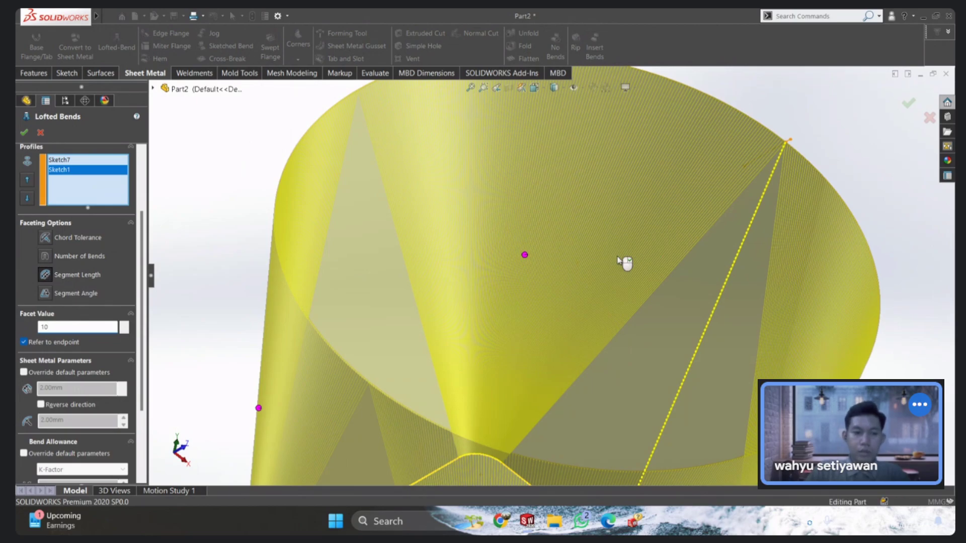
pyautogui.scroll(5, 579, 261)
pyautogui.moveTo(535, 261)
pyautogui.mouseDown(button='middle')
pyautogui.moveTo(533, 248)
pyautogui.moveTo(527, 318)
pyautogui.moveTo(554, 242)
pyautogui.moveTo(554, 207)
pyautogui.moveTo(533, 257)
pyautogui.moveTo(457, 304)
pyautogui.moveTo(402, 366)
pyautogui.moveTo(541, 198)
pyautogui.moveTo(527, 194)
pyautogui.mouseUp(button='middle')
pyautogui.scroll(-5, 554, 207)
pyautogui.scroll(3, 459, 302)
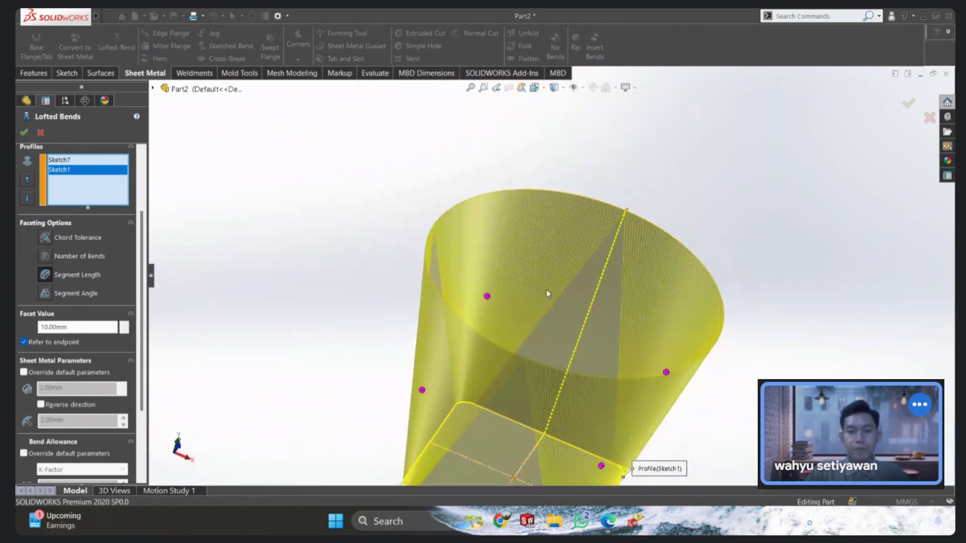
pyautogui.moveTo(547, 290)
pyautogui.mouseDown(button='middle')
pyautogui.moveTo(576, 213)
pyautogui.moveTo(552, 254)
pyautogui.moveTo(546, 201)
pyautogui.mouseUp(button='middle')
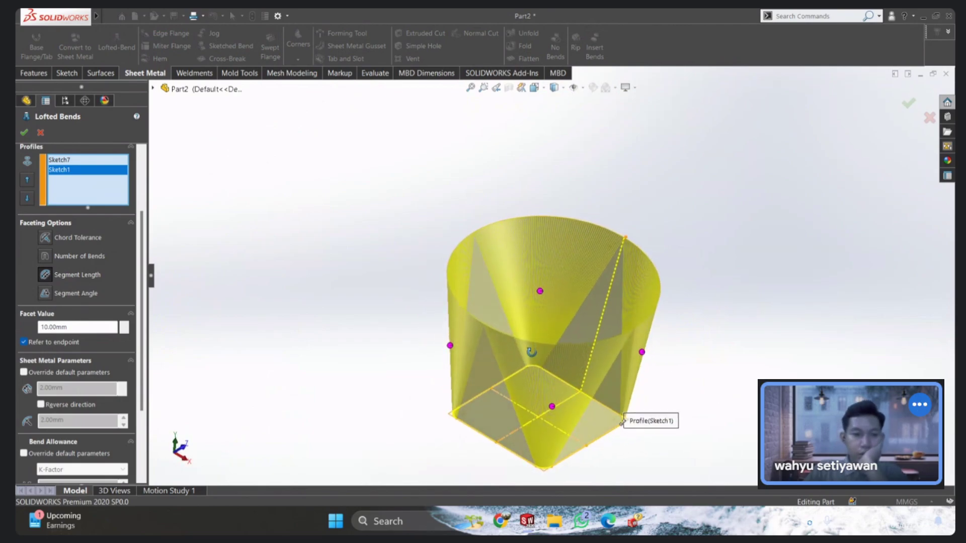
# Step: Preview segment-angle faceting, then accept Lofted Bends with Number of Bends set to 10
pyautogui.click(45, 294)
pyautogui.scroll(-5, 554, 262)
pyautogui.moveTo(540, 300)
pyautogui.mouseDown(button='middle')
pyautogui.moveTo(511, 396)
pyautogui.moveTo(524, 388)
pyautogui.moveTo(543, 301)
pyautogui.moveTo(571, 261)
pyautogui.moveTo(604, 116)
pyautogui.mouseUp(button='middle')
pyautogui.scroll(5, 511, 397)
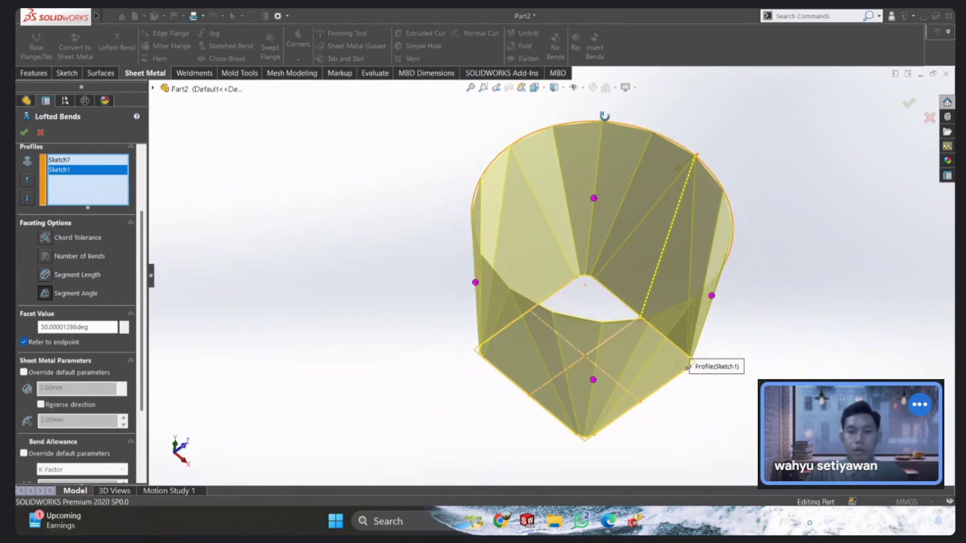
pyautogui.scroll(-2, 601, 152)
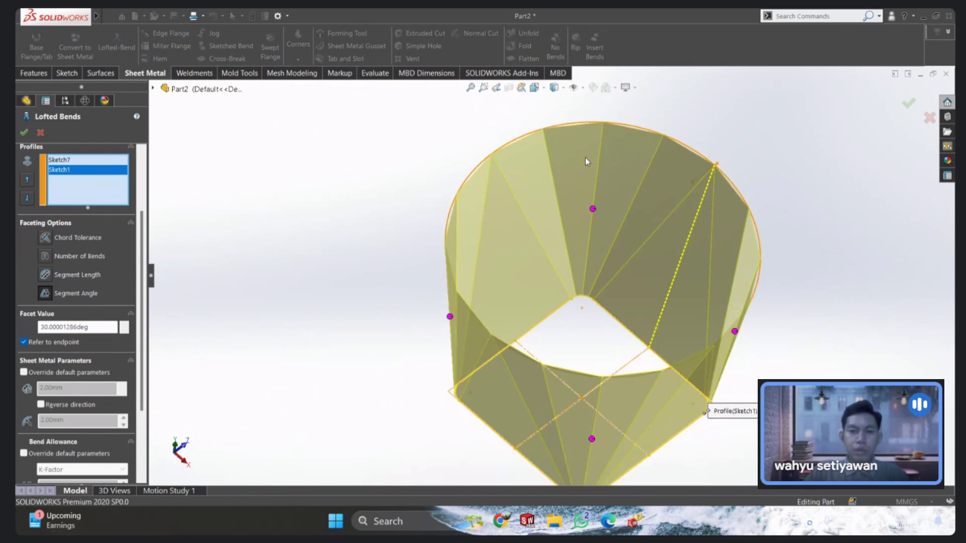
pyautogui.click(44, 256)
pyautogui.moveTo(597, 181)
pyautogui.mouseDown(button='middle')
pyautogui.moveTo(526, 420)
pyautogui.moveTo(536, 367)
pyautogui.moveTo(565, 323)
pyautogui.moveTo(566, 393)
pyautogui.moveTo(619, 295)
pyautogui.moveTo(644, 372)
pyautogui.moveTo(566, 347)
pyautogui.mouseUp(button='middle')
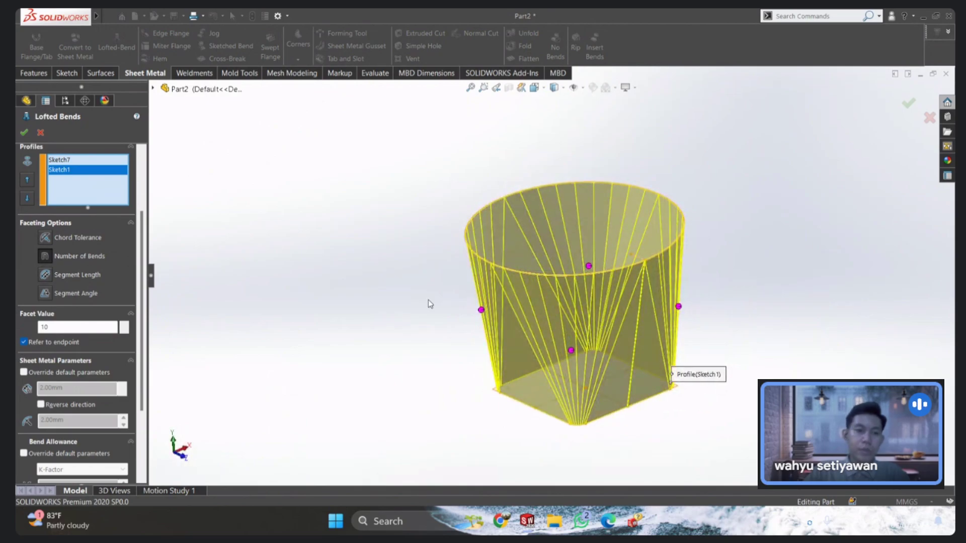
pyautogui.moveTo(430, 304)
pyautogui.mouseDown(button='middle')
pyautogui.moveTo(637, 372)
pyautogui.moveTo(649, 388)
pyautogui.mouseUp(button='middle')
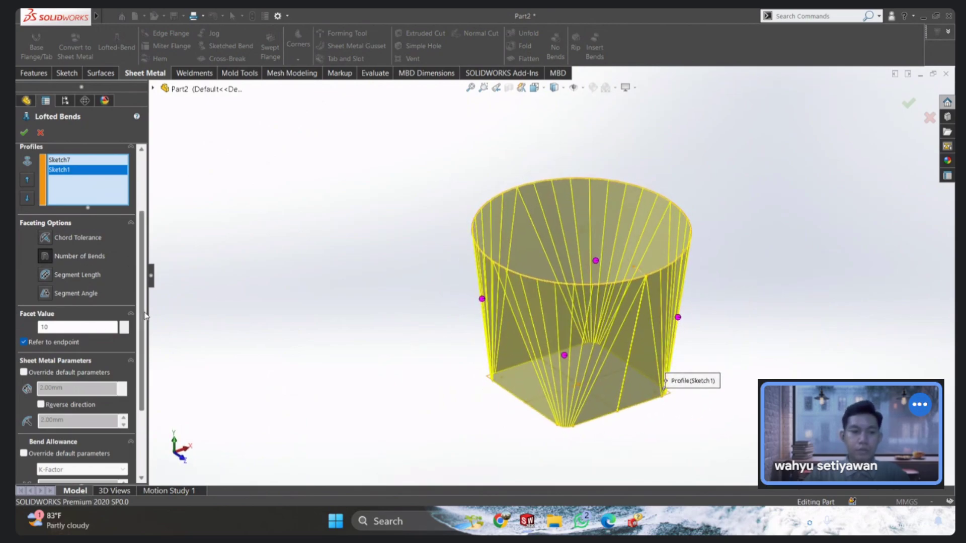
pyautogui.scroll(-4, 115, 355)
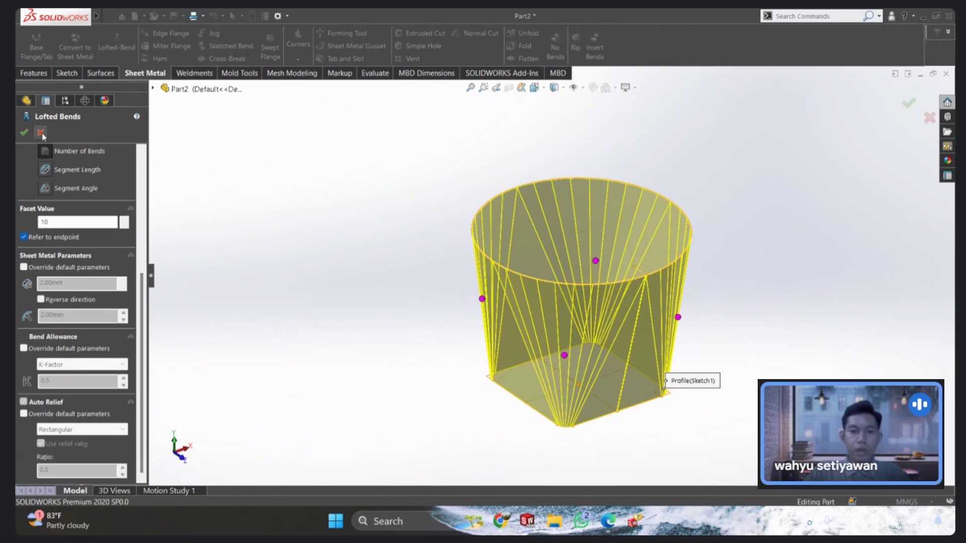
pyautogui.click(24, 132)
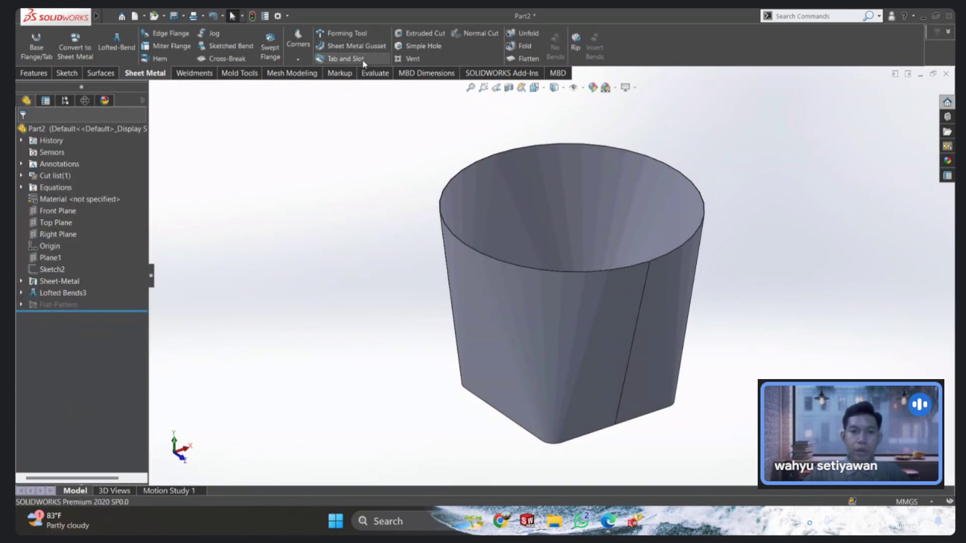
# Step: Flatten the sheet-metal cup and view its blank Normal To, face-on
pyautogui.click(522, 59)
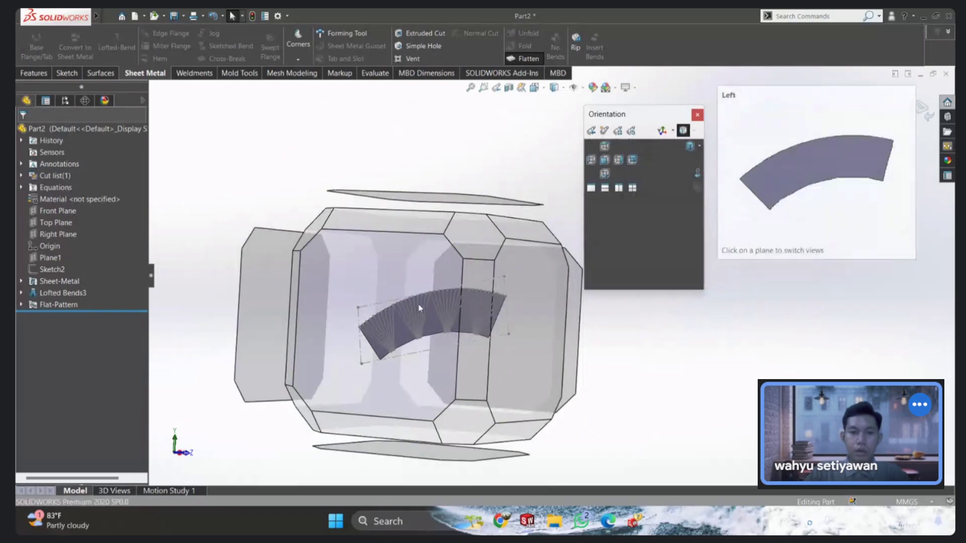
pyautogui.click(640, 160)
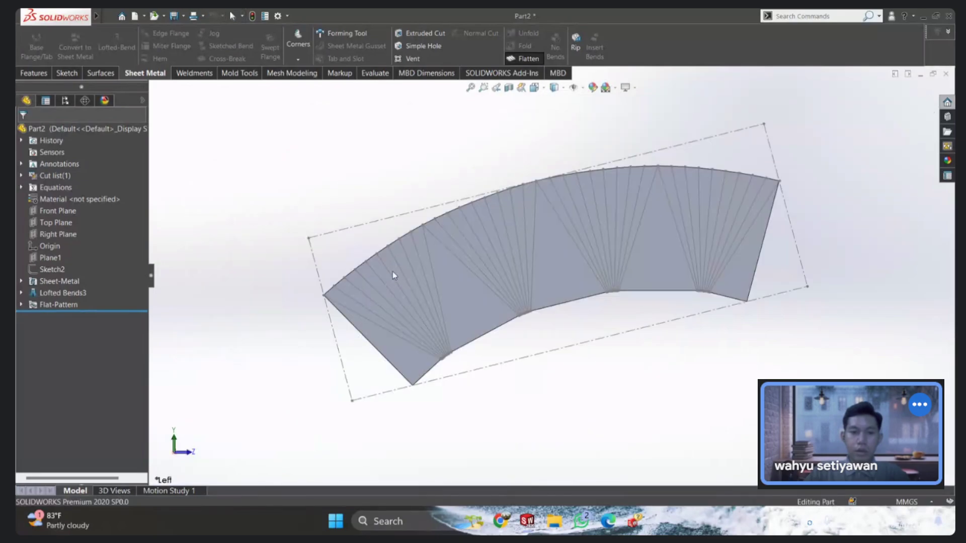
pyautogui.moveTo(565, 283); pyautogui.dragTo(606, 265)
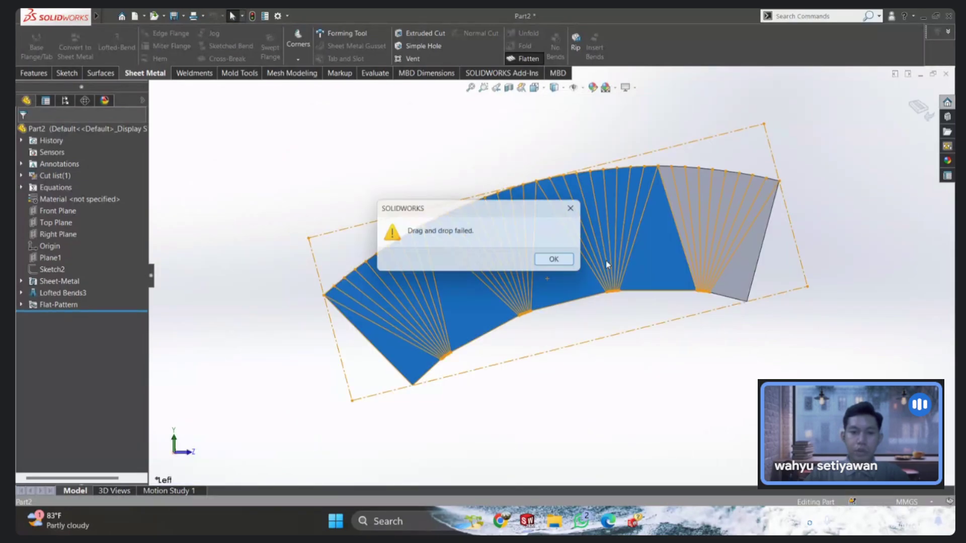
pyautogui.click(571, 268)
pyautogui.click(654, 240)
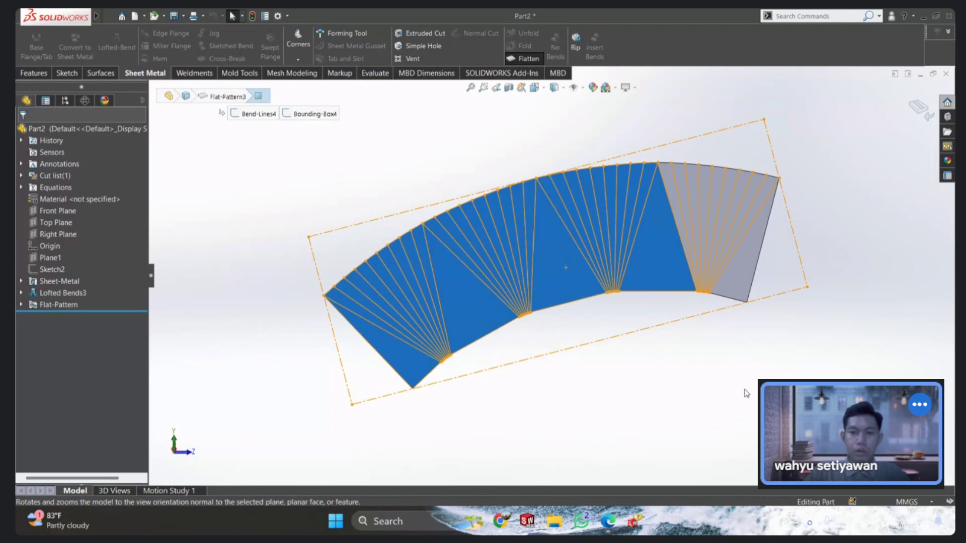
pyautogui.click(747, 393)
# Step: Zoom in and out to inspect the curved fan-shaped flat blank
pyautogui.scroll(-1, 611, 233)
pyautogui.scroll(-2, 377, 333)
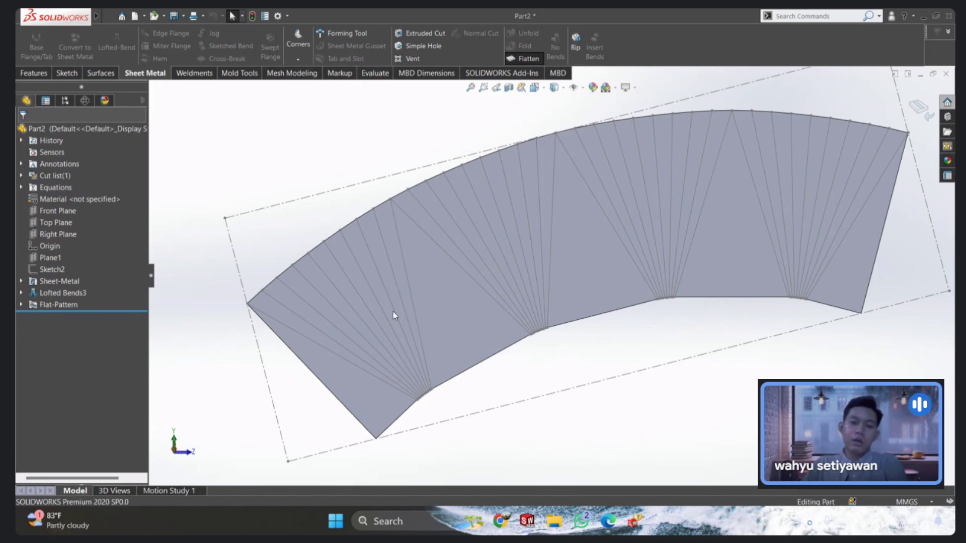
pyautogui.scroll(3, 657, 246)
pyautogui.scroll(-1, 549, 255)
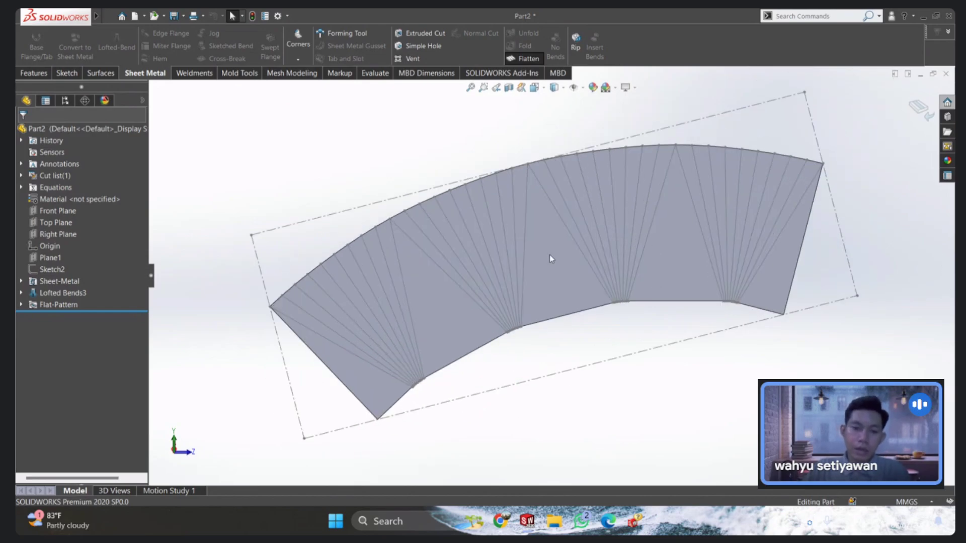
pyautogui.scroll(-1, 511, 263)
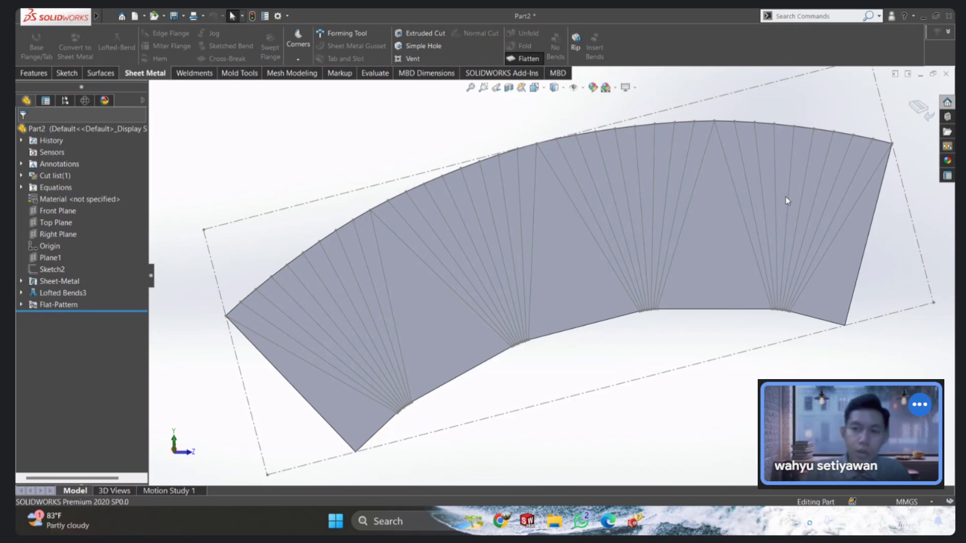
pyautogui.scroll(2, 785, 201)
pyautogui.click(919, 108)
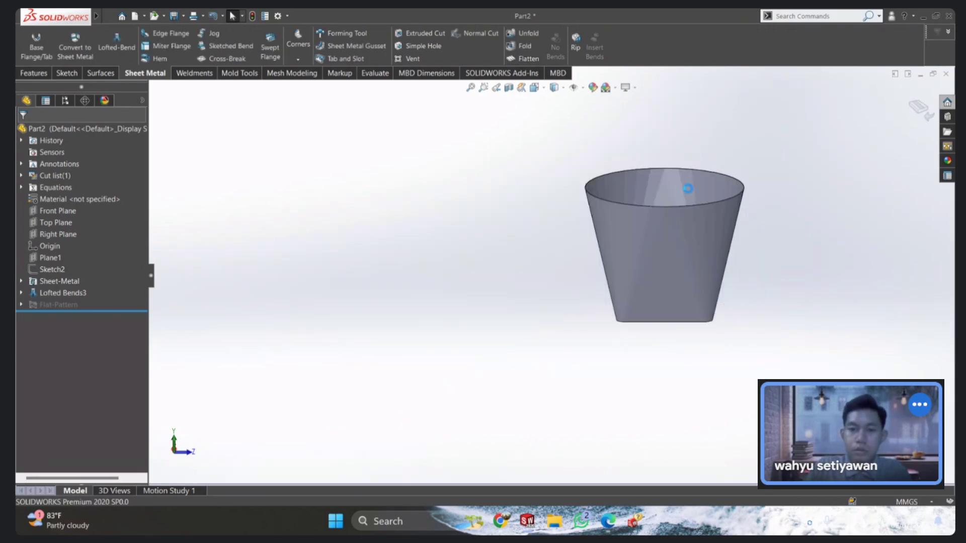
pyautogui.moveTo(683, 252); pyautogui.dragTo(556, 242, button='middle')
pyautogui.scroll(-3, 611, 252)
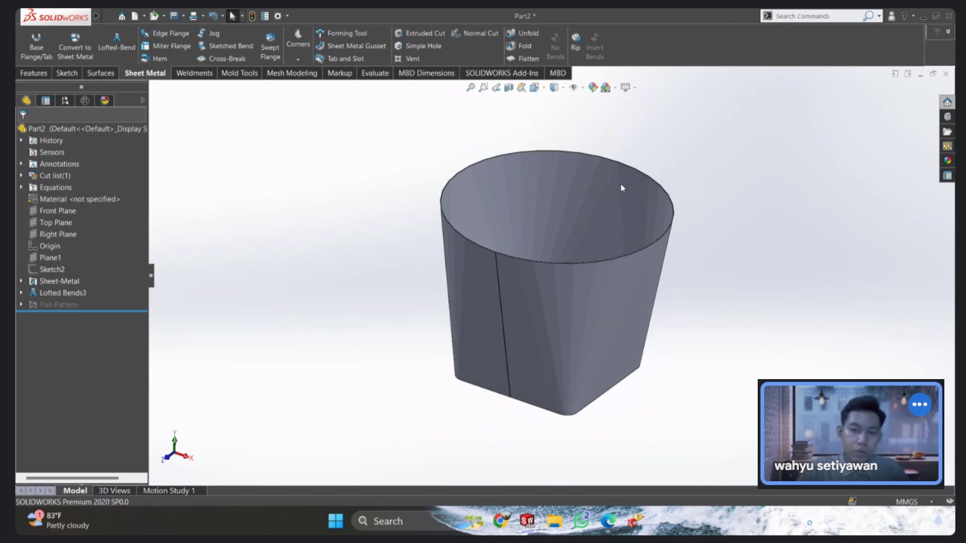
pyautogui.scroll(3, 643, 201)
pyautogui.scroll(-1, 641, 204)
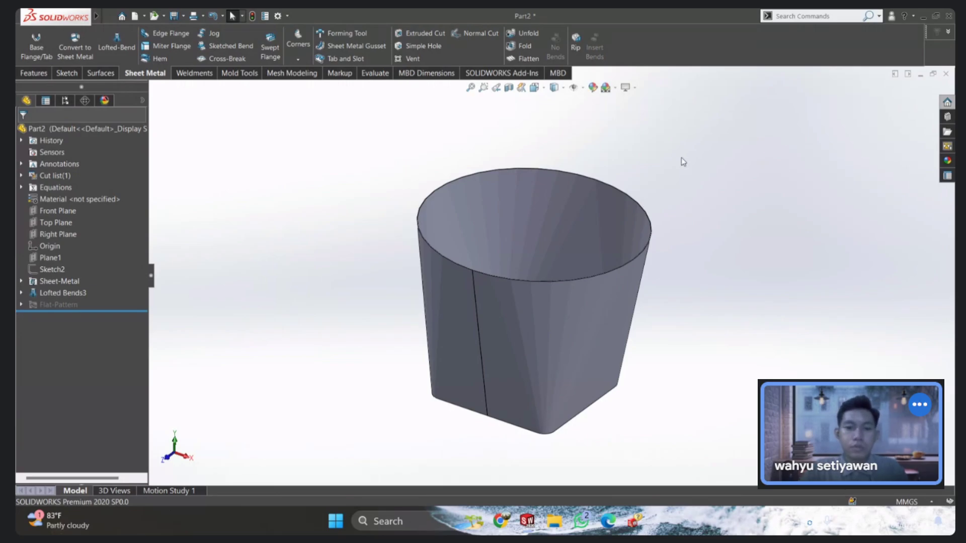
pyautogui.scroll(2, 537, 376)
pyautogui.scroll(-2, 549, 309)
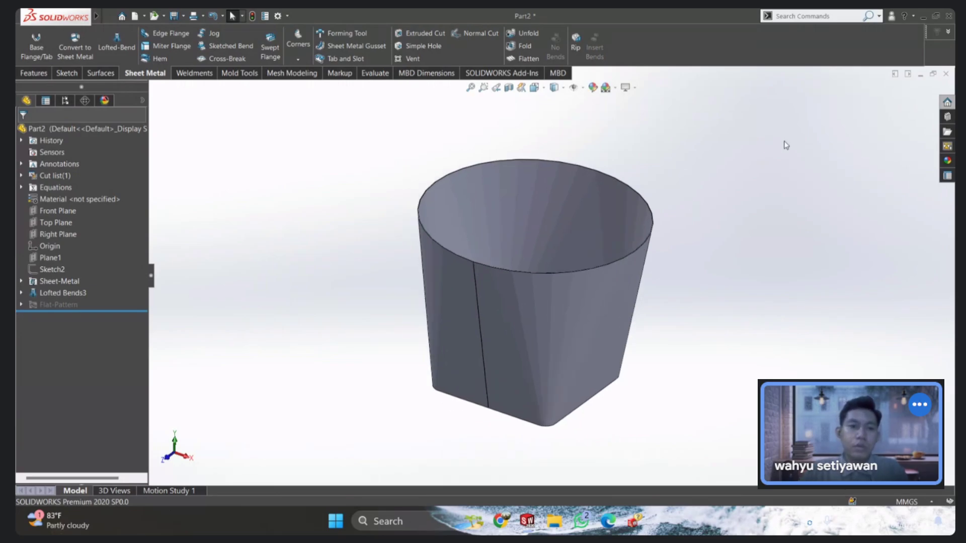
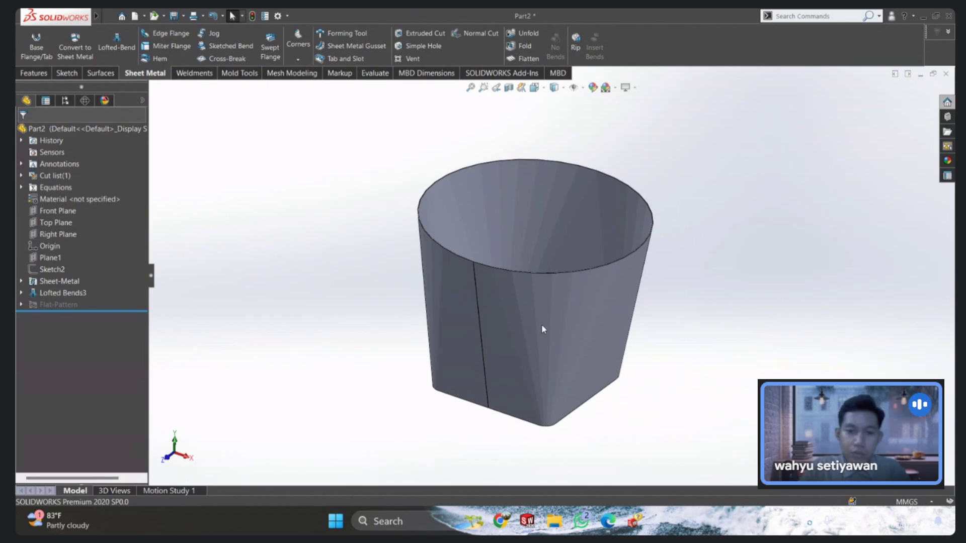
# Step: Inspect the flattened part and view it straight from the top
pyautogui.scroll(1, 541, 324)
pyautogui.scroll(-2, 501, 264)
pyautogui.scroll(3, 528, 371)
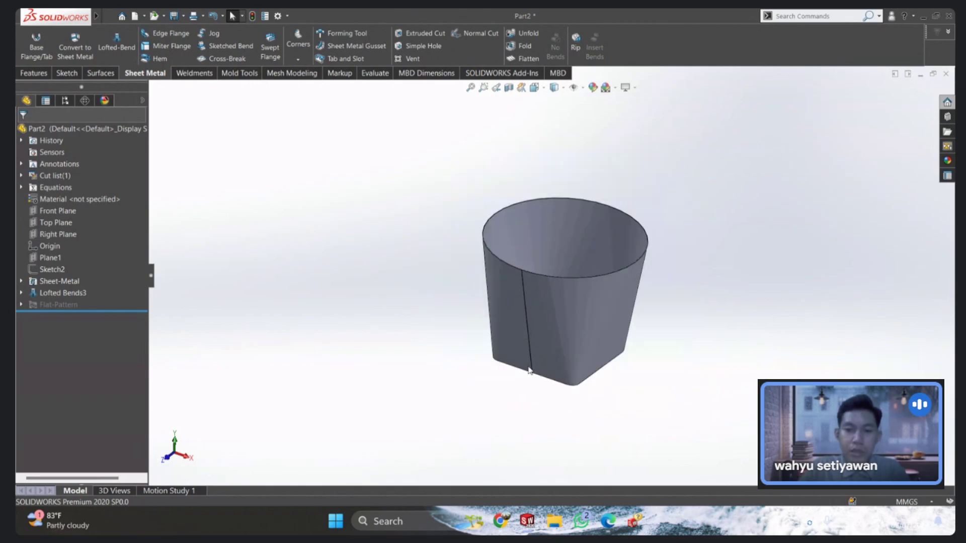
pyautogui.moveTo(543, 265); pyautogui.dragTo(534, 282, button='middle')
pyautogui.press('space')
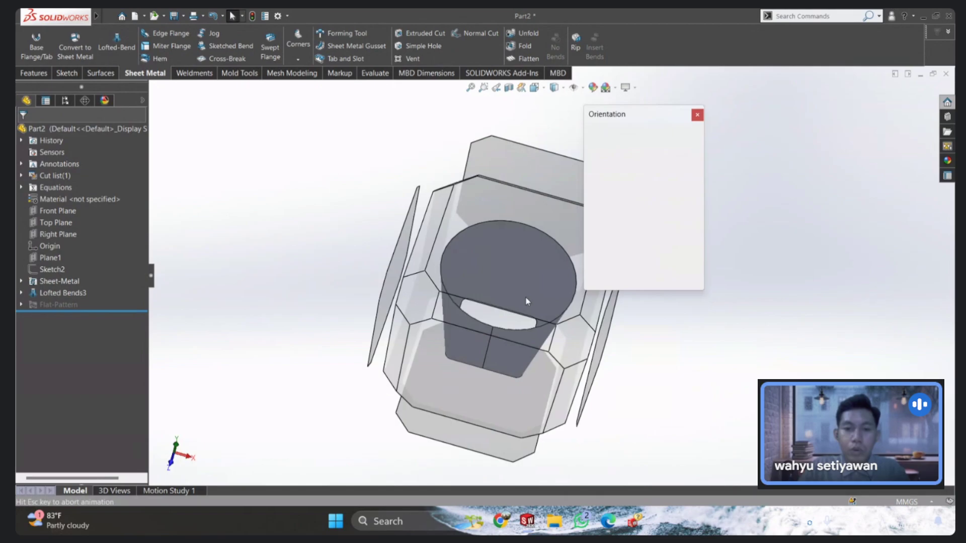
pyautogui.click(526, 302)
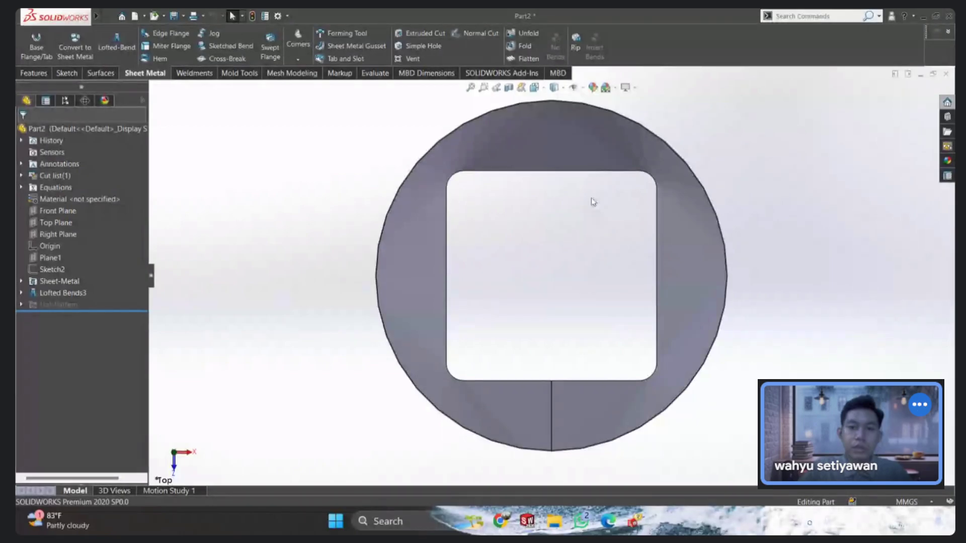
# Step: Orbit the part into a 3D view, zoom to fit, and refold it from its flat pattern
pyautogui.scroll(3, 591, 198)
pyautogui.moveTo(611, 283); pyautogui.dragTo(546, 121, button='middle')
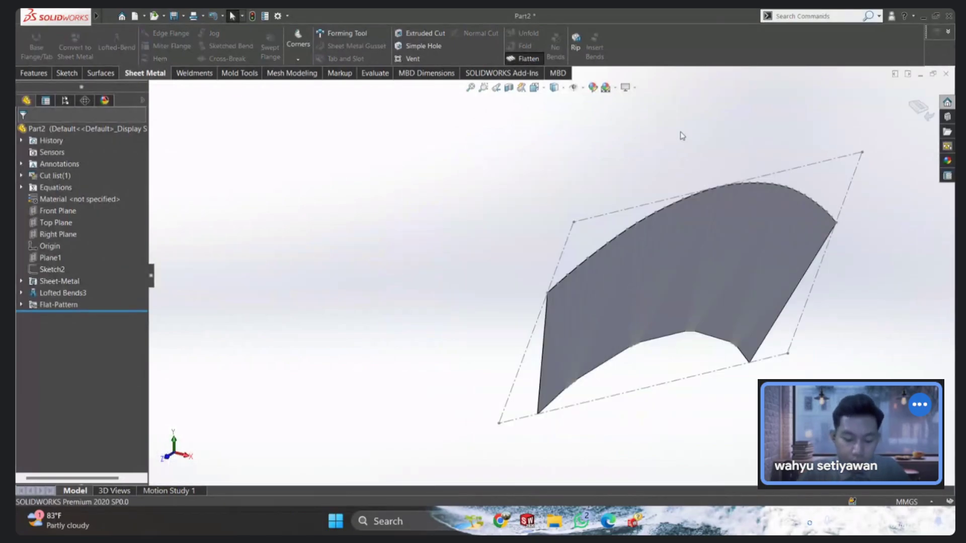
pyautogui.press('space')
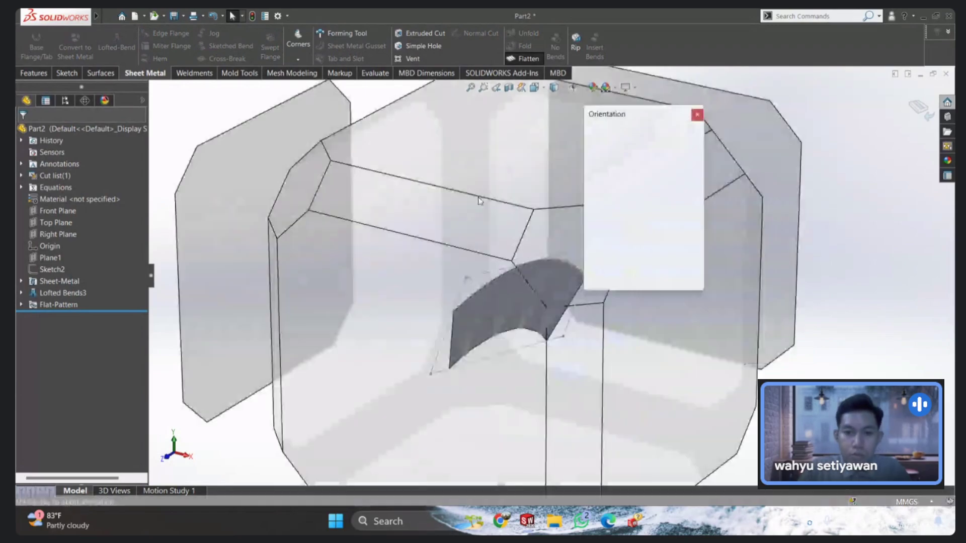
pyautogui.press('f')
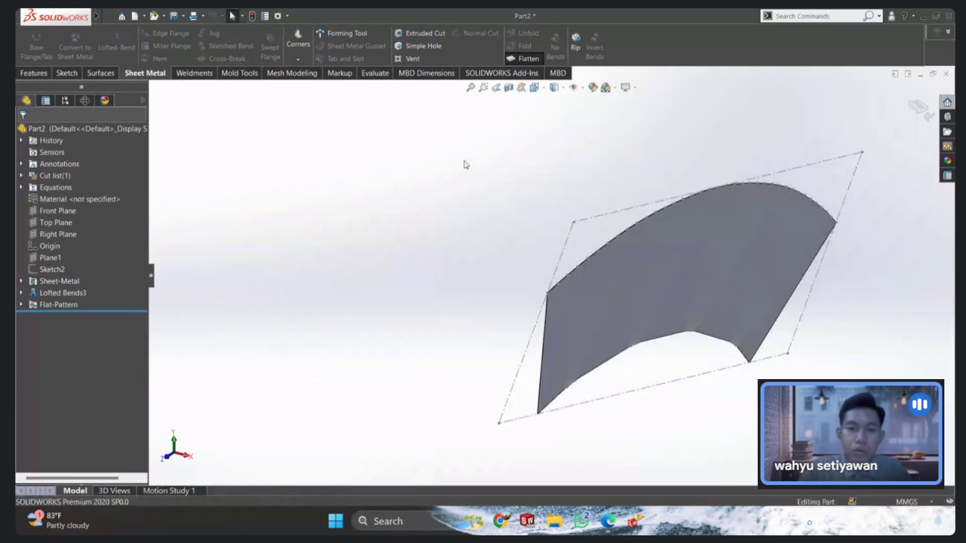
pyautogui.click(919, 108)
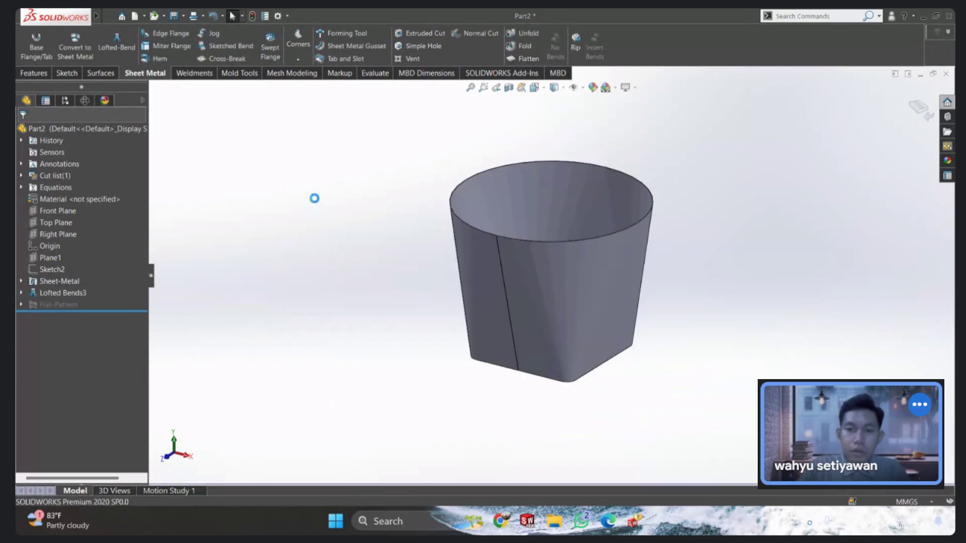
# Step: Switch to sheet metal.SLDPRT and create a new drawing from the template
pyautogui.hotkey('ctrl', 'Tab')
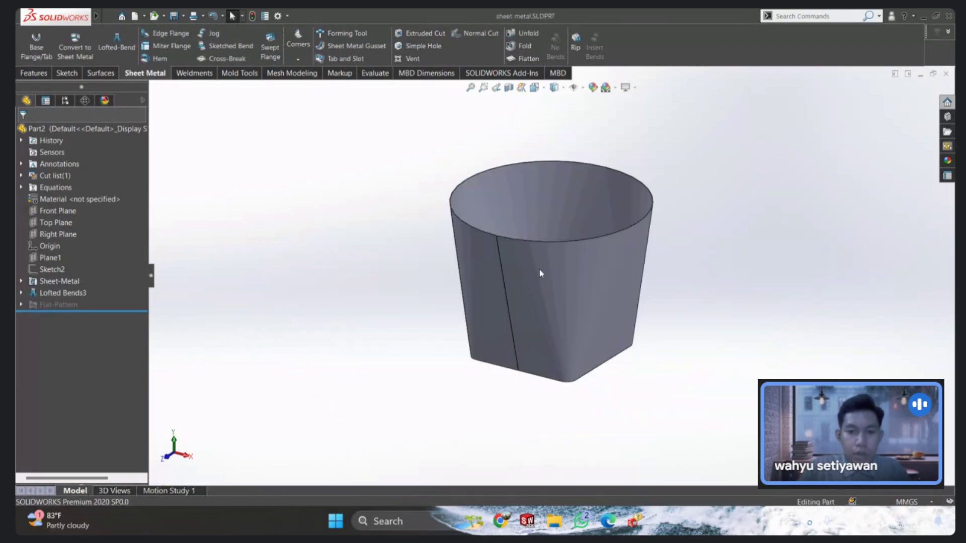
pyautogui.moveTo(439, 208); pyautogui.dragTo(410, 206, button='middle')
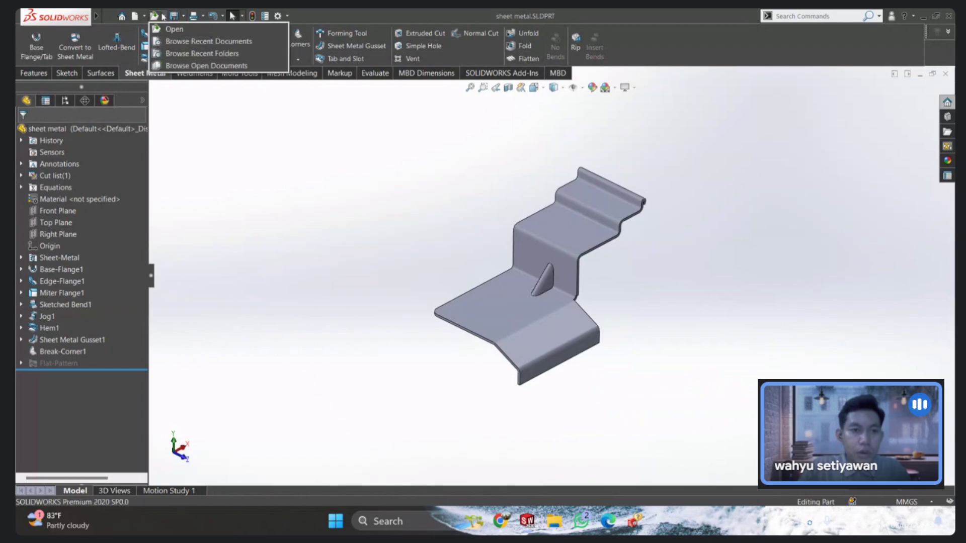
pyautogui.moveTo(134, 16)
pyautogui.click(171, 41)
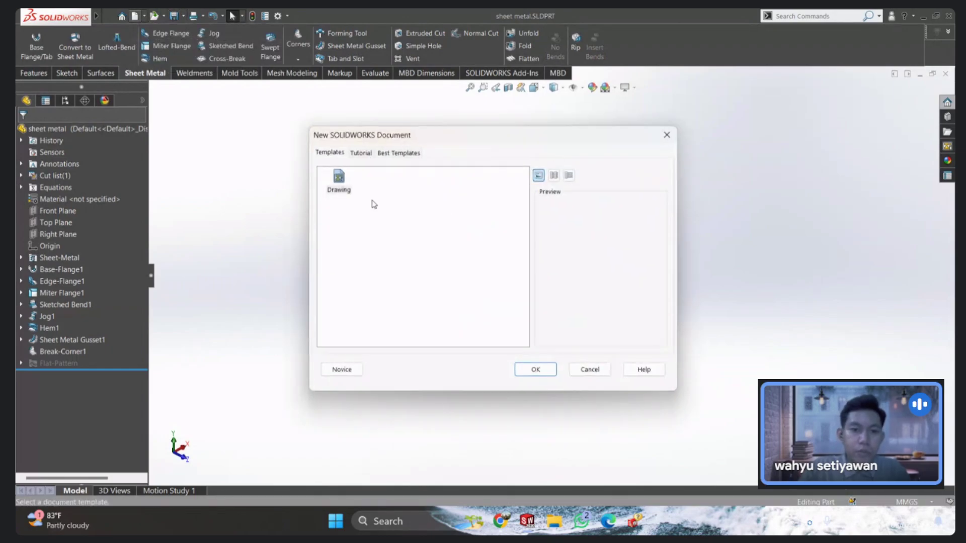
pyautogui.doubleClick(338, 181)
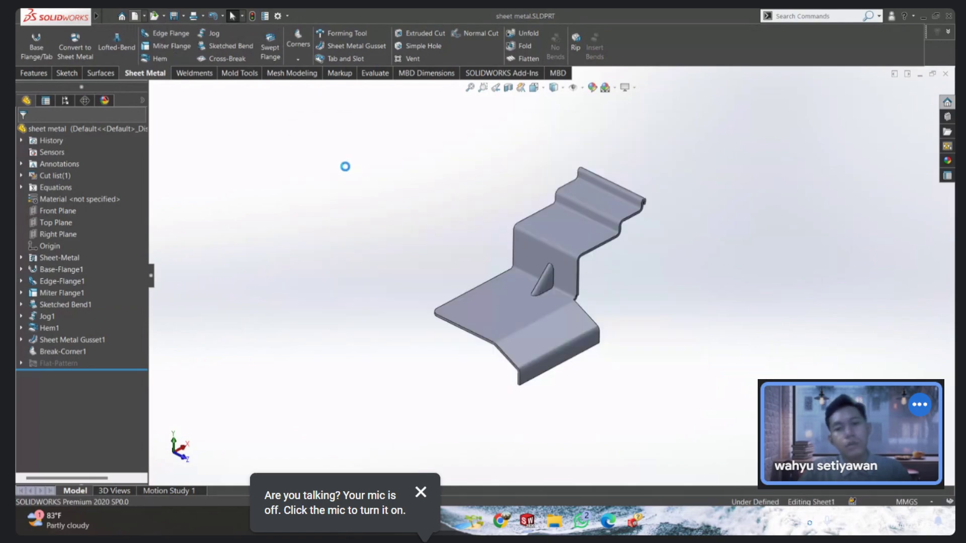
# Step: Choose the A4 (ANSI) Portrait sheet format for the new drawing
pyautogui.scroll(-1, 409, 243)
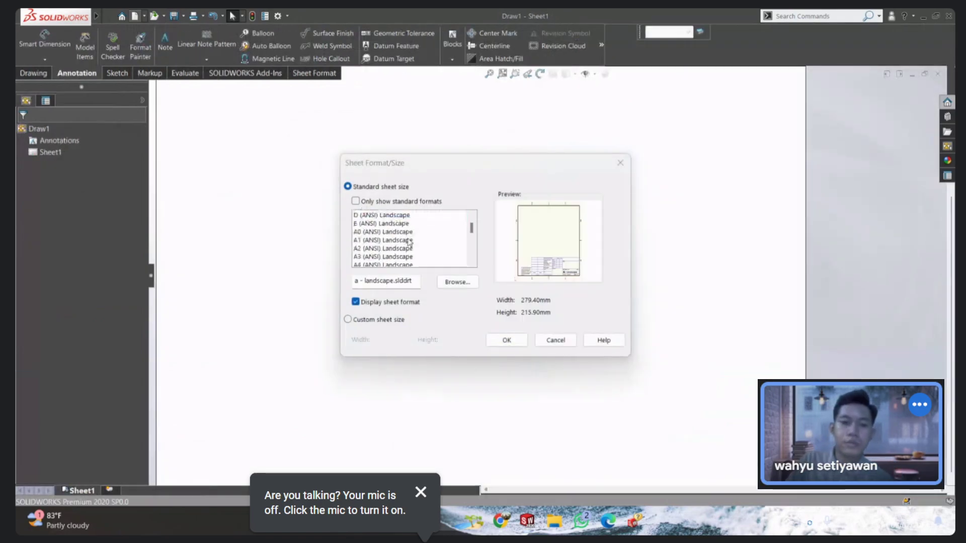
pyautogui.scroll(-1, 410, 237)
pyautogui.click(399, 232)
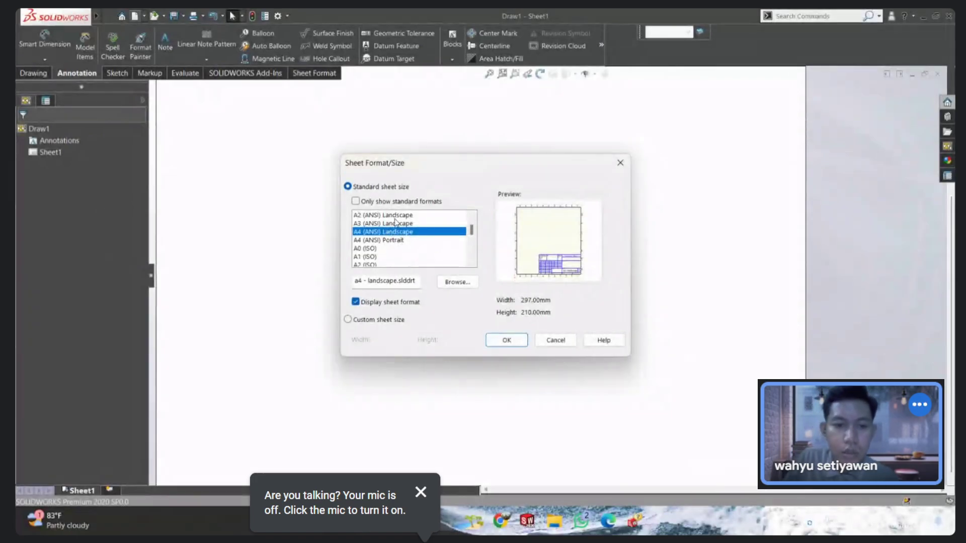
pyautogui.scroll(1, 397, 227)
pyautogui.scroll(-1, 395, 250)
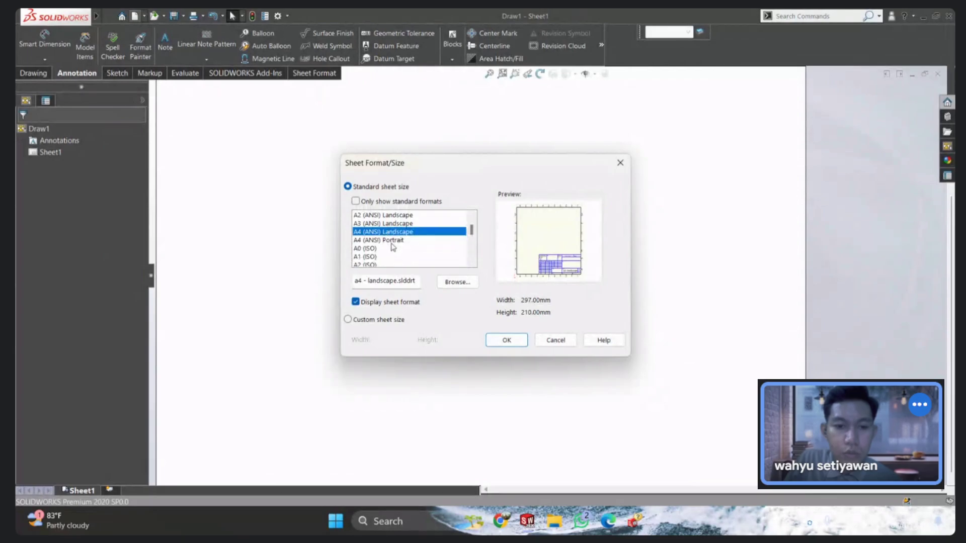
pyautogui.click(400, 240)
pyautogui.click(505, 340)
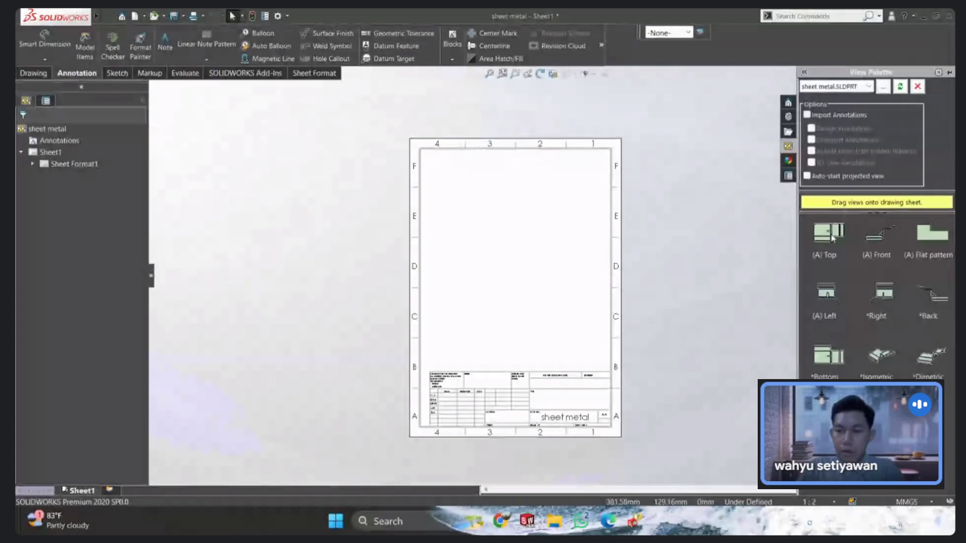
# Step: Place the part's top view on the sheet and project a view above it
pyautogui.moveTo(831, 237); pyautogui.dragTo(477, 308)
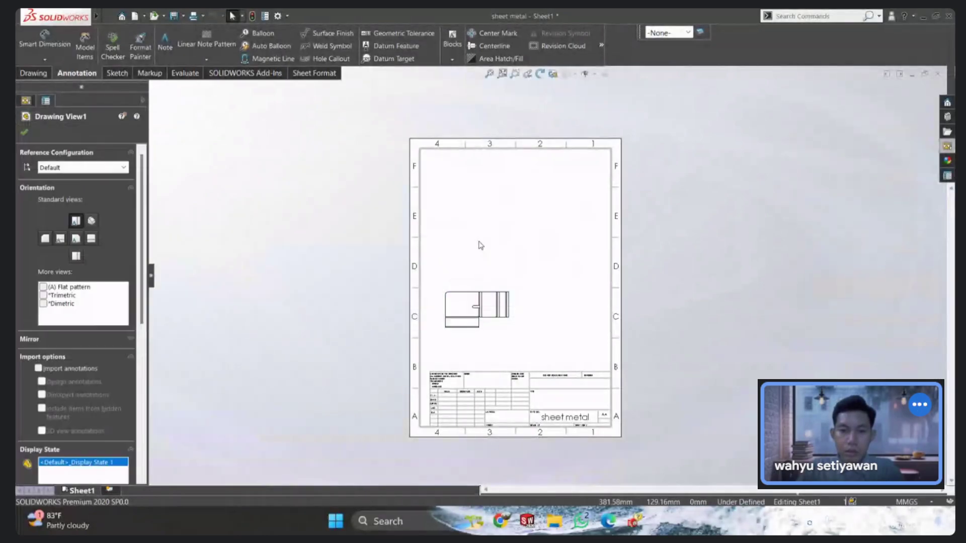
pyautogui.scroll(-2, 479, 257)
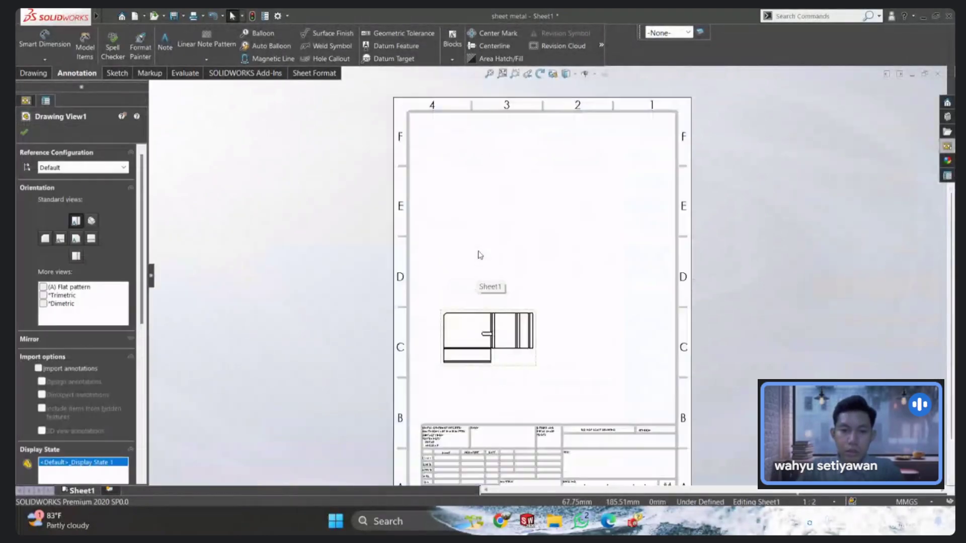
pyautogui.click(34, 73)
pyautogui.click(56, 45)
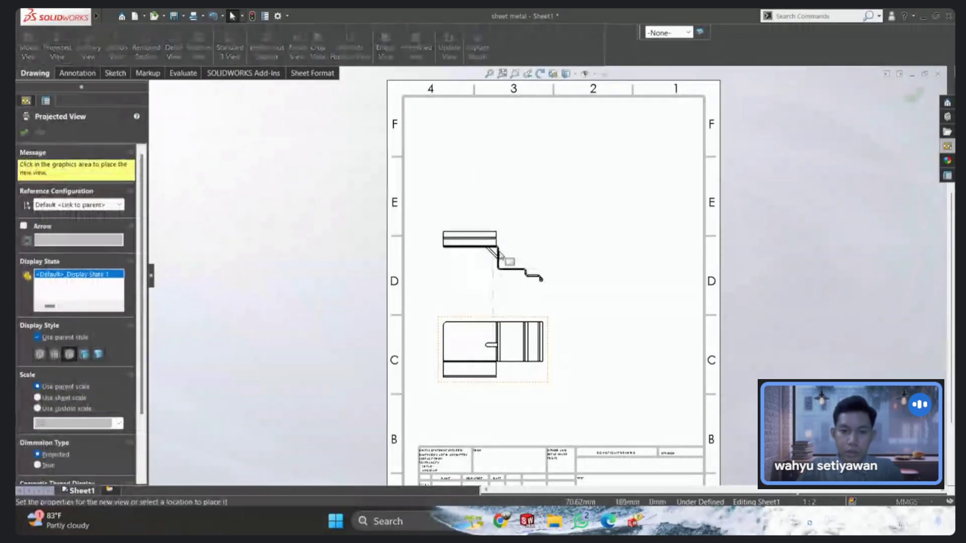
pyautogui.click(500, 249)
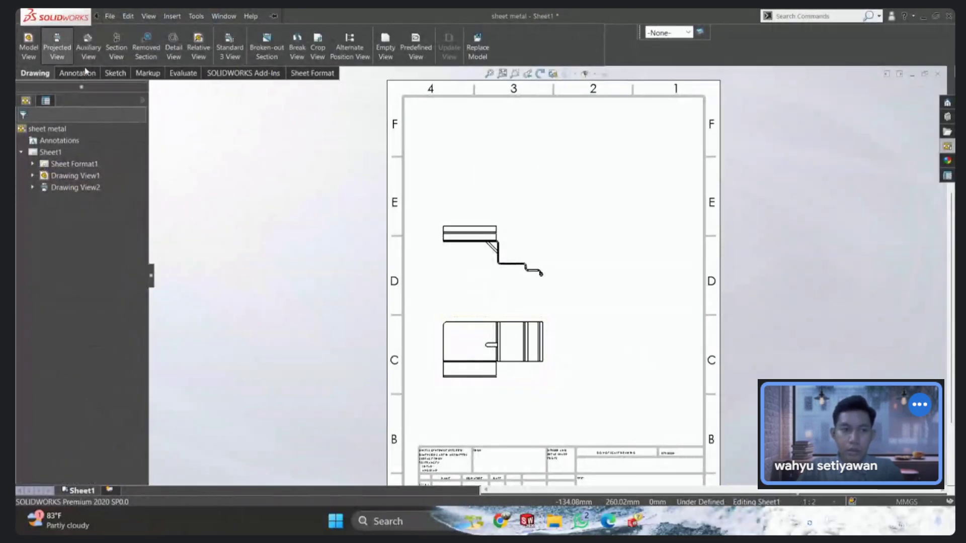
# Step: Add a second view projected from the top view, placed to its right
pyautogui.click(57, 46)
pyautogui.click(517, 370)
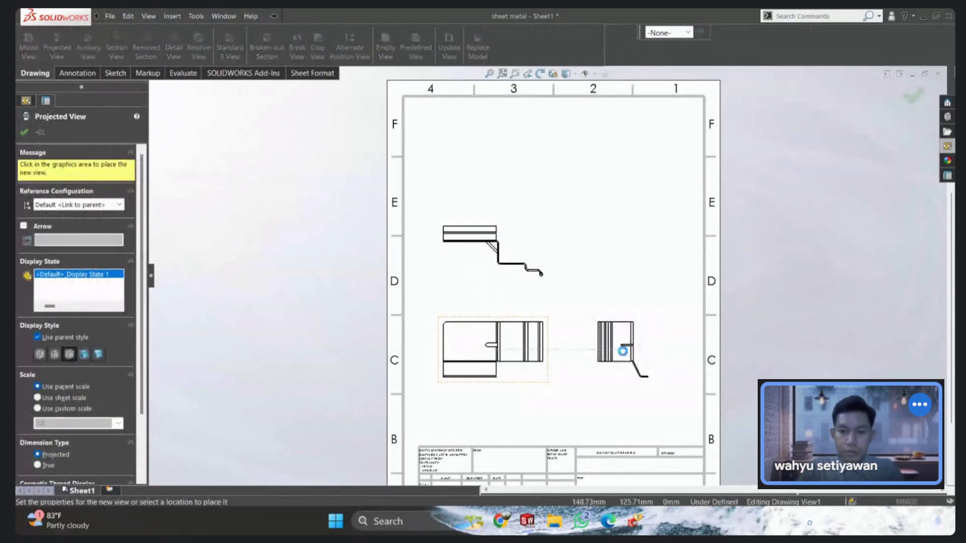
pyautogui.click(622, 351)
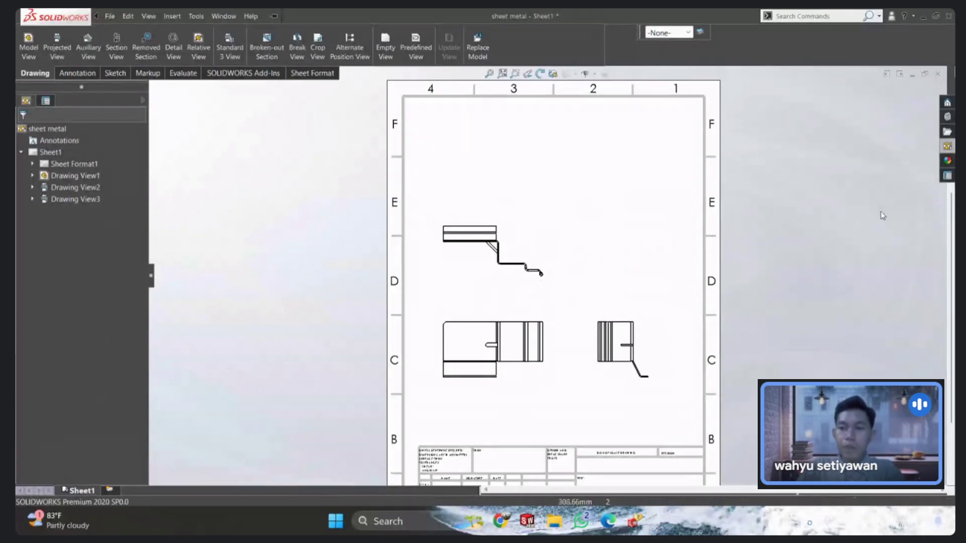
pyautogui.click(947, 146)
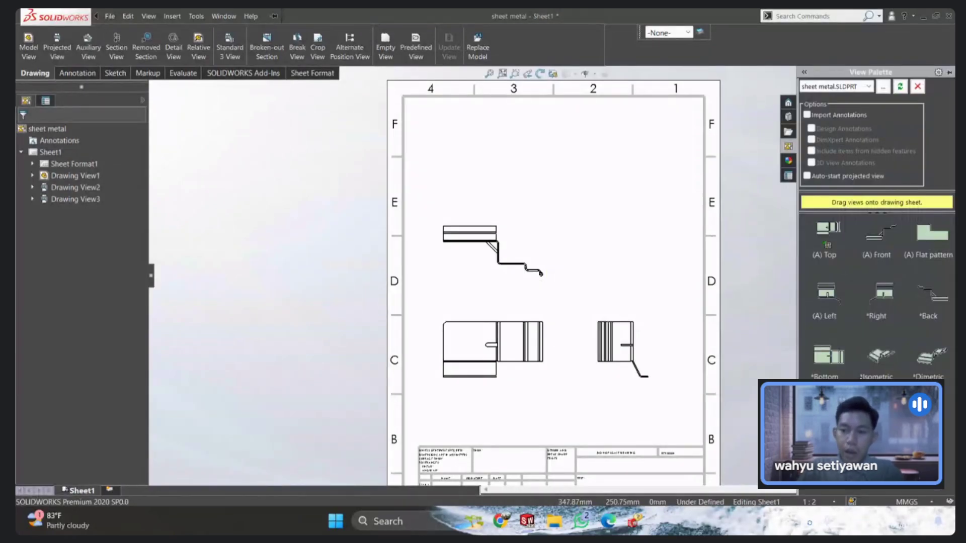
pyautogui.moveTo(931, 233); pyautogui.dragTo(780, 268)
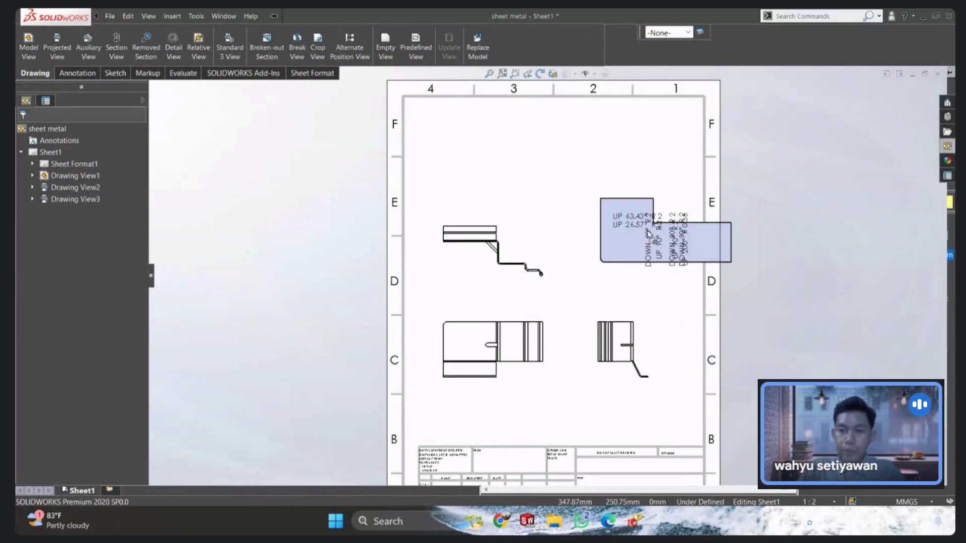
pyautogui.click(780, 268)
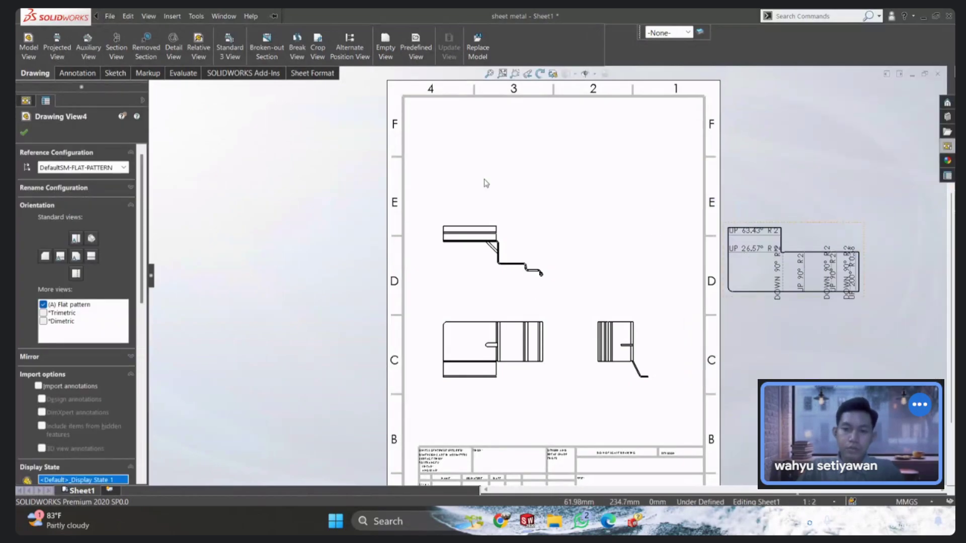
pyautogui.moveTo(518, 220); pyautogui.dragTo(522, 191)
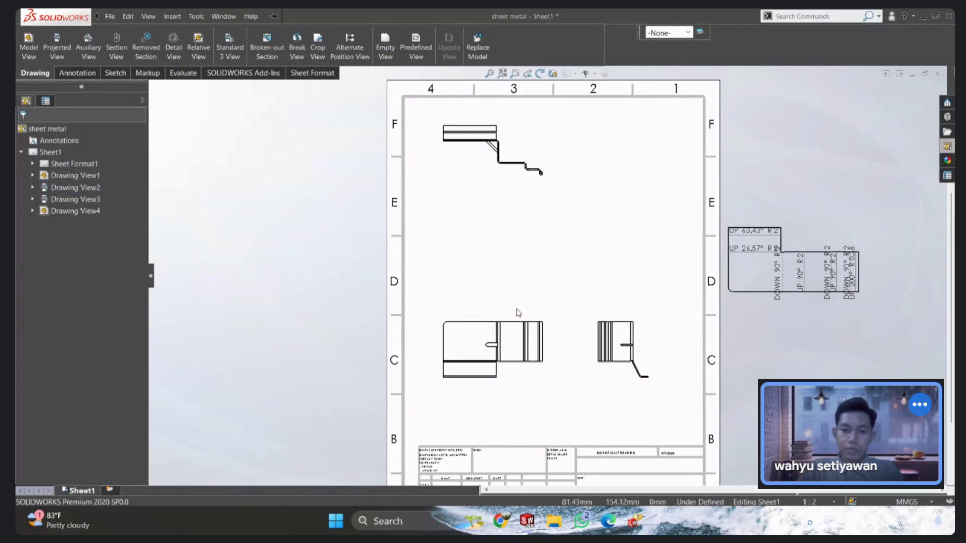
pyautogui.moveTo(518, 311)
pyautogui.mouseDown()
pyautogui.moveTo(513, 216)
pyautogui.moveTo(514, 227)
pyautogui.mouseUp()
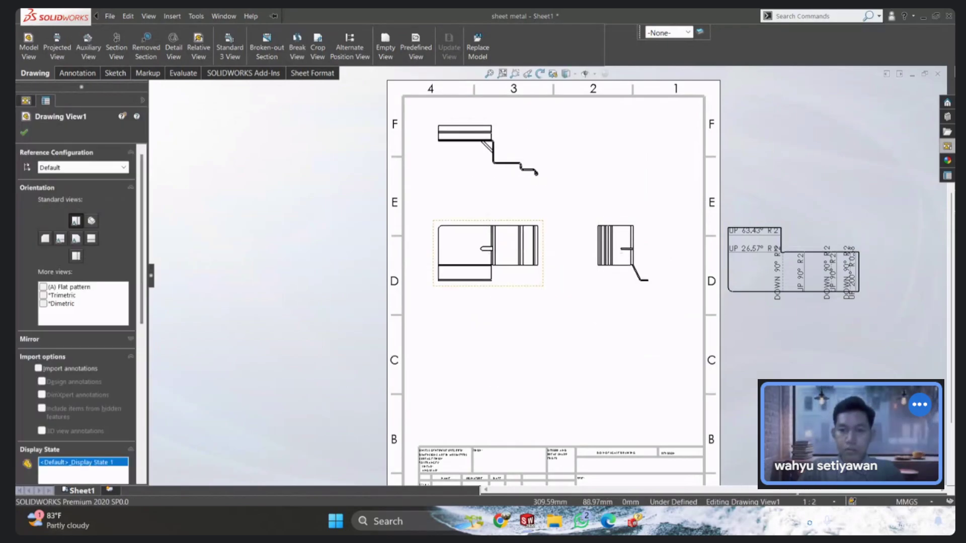
pyautogui.click(686, 311)
pyautogui.click(795, 224)
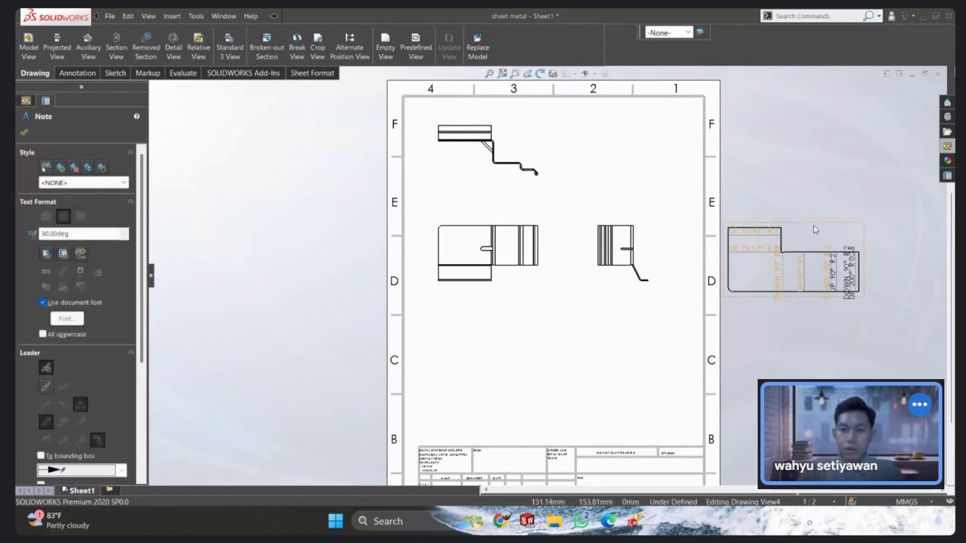
pyautogui.moveTo(810, 224); pyautogui.dragTo(554, 339)
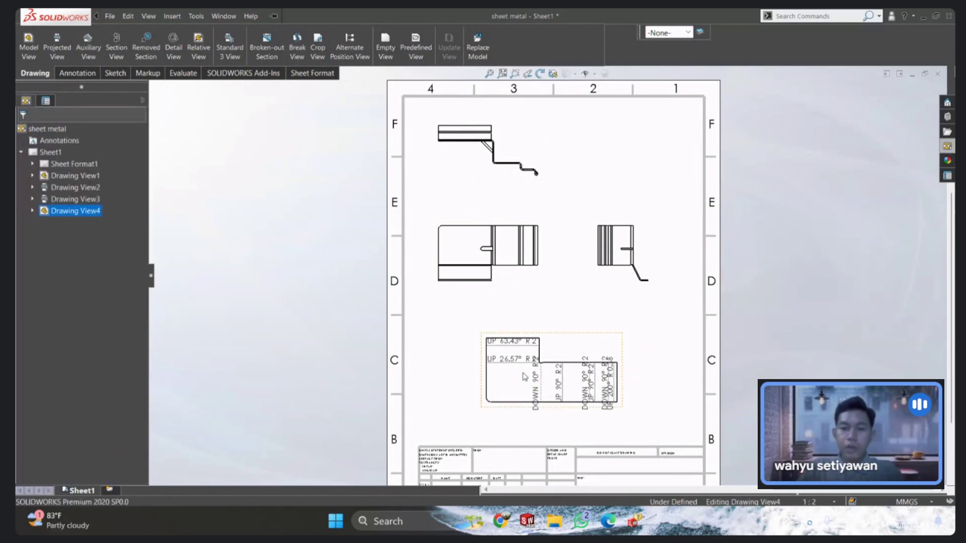
pyautogui.scroll(-2, 577, 382)
pyautogui.scroll(-3, 577, 381)
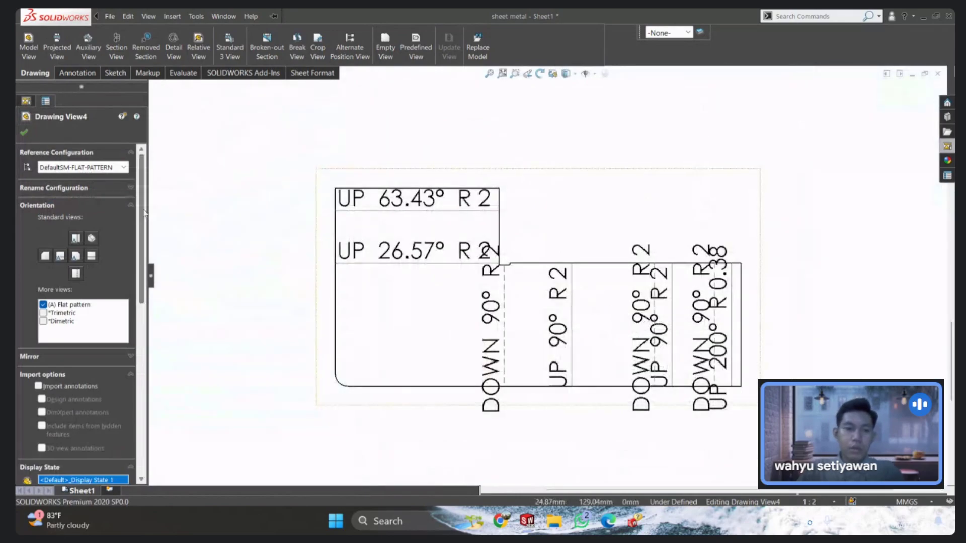
pyautogui.scroll(-3, 125, 252)
pyautogui.scroll(1, 152, 251)
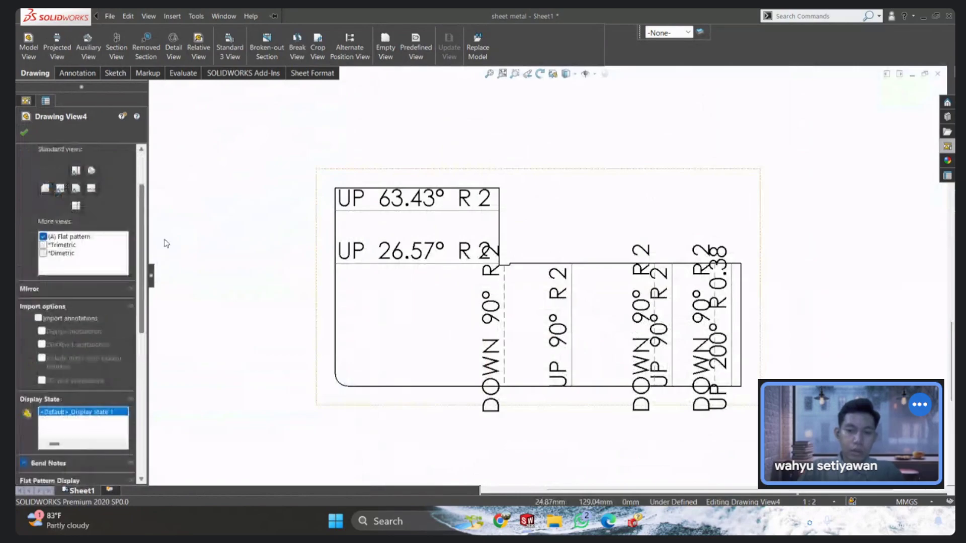
pyautogui.scroll(3, 143, 227)
pyautogui.scroll(2, 562, 188)
pyautogui.scroll(2, 563, 189)
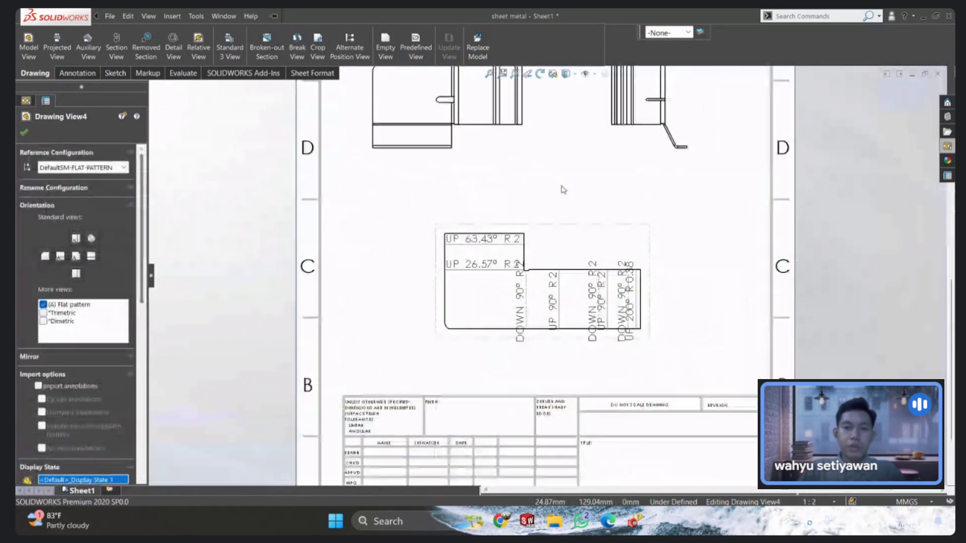
pyautogui.press('f')
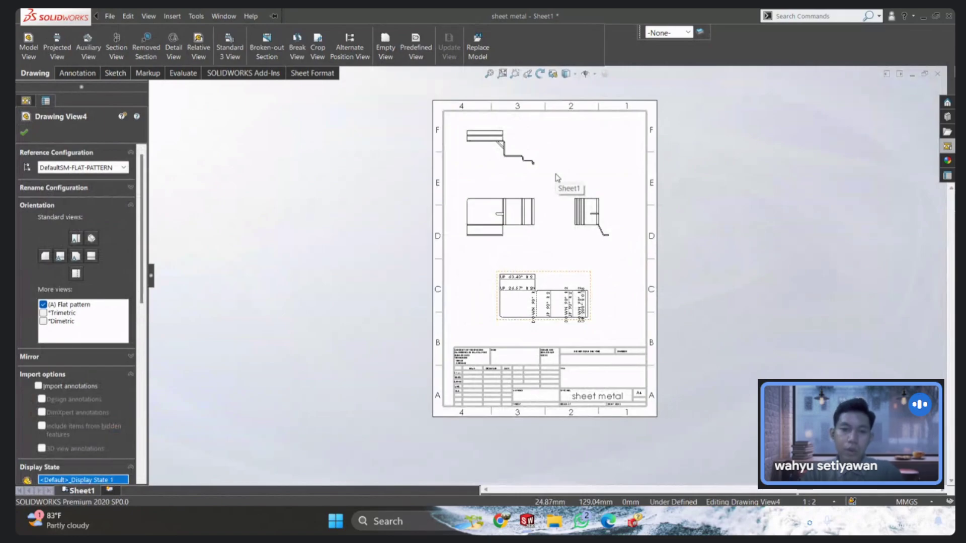
pyautogui.scroll(-1, 558, 176)
pyautogui.scroll(-2, 613, 167)
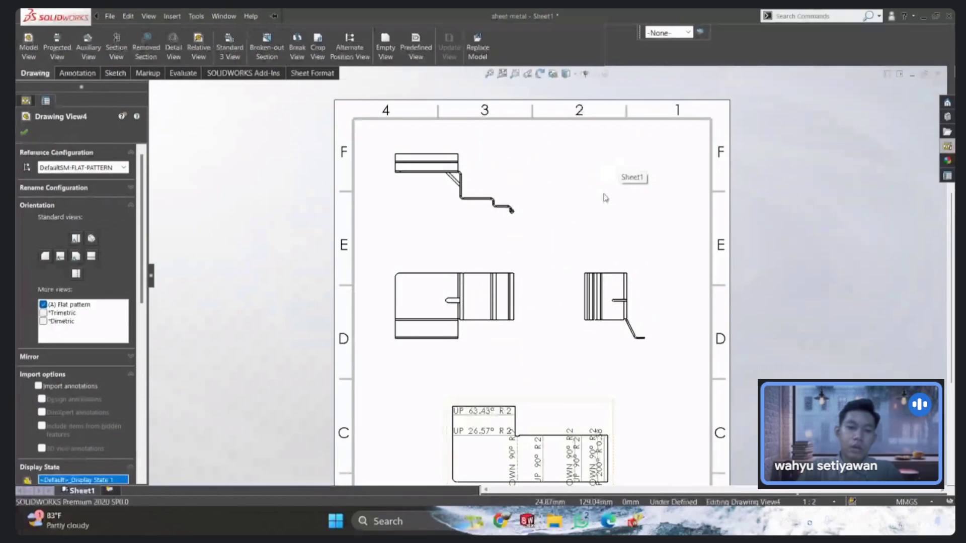
pyautogui.scroll(-4, 636, 328)
pyautogui.scroll(5, 664, 295)
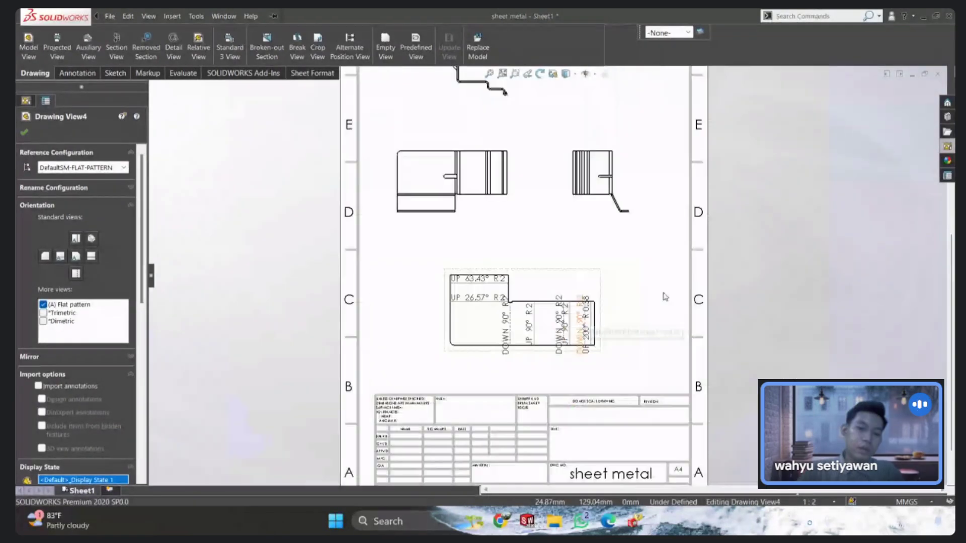
pyautogui.scroll(-1, 618, 305)
pyautogui.scroll(-1, 557, 287)
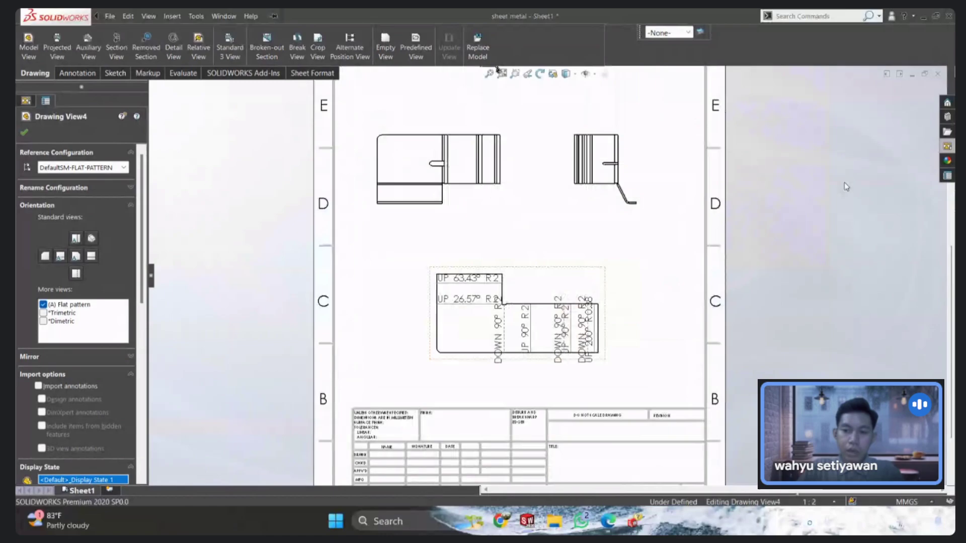
pyautogui.moveTo(452, 306); pyautogui.dragTo(393, 306, button='right')
# Step: Add overall flat-pattern dimensions 164,76 wide and 80,70 high, then select Drawing View4
pyautogui.scroll(-4, 443, 309)
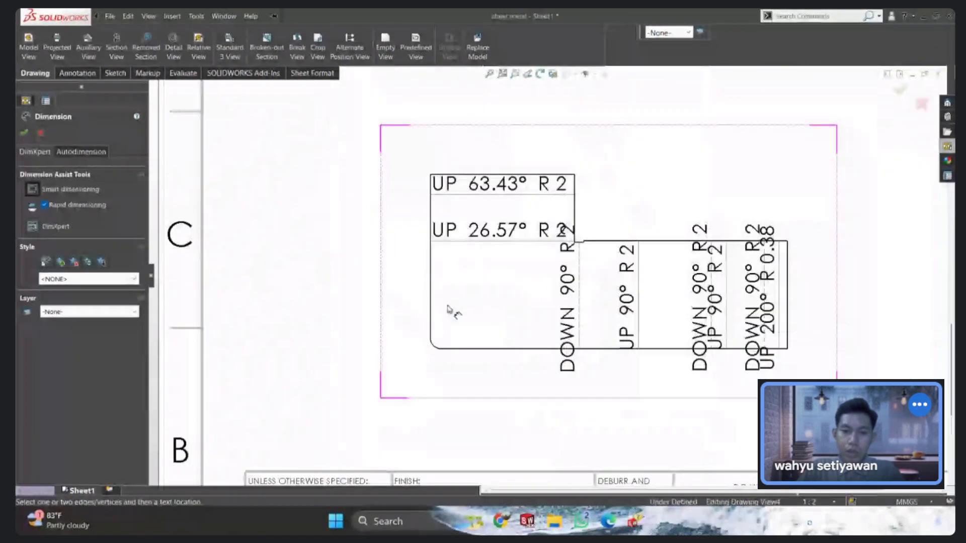
pyautogui.click(450, 310)
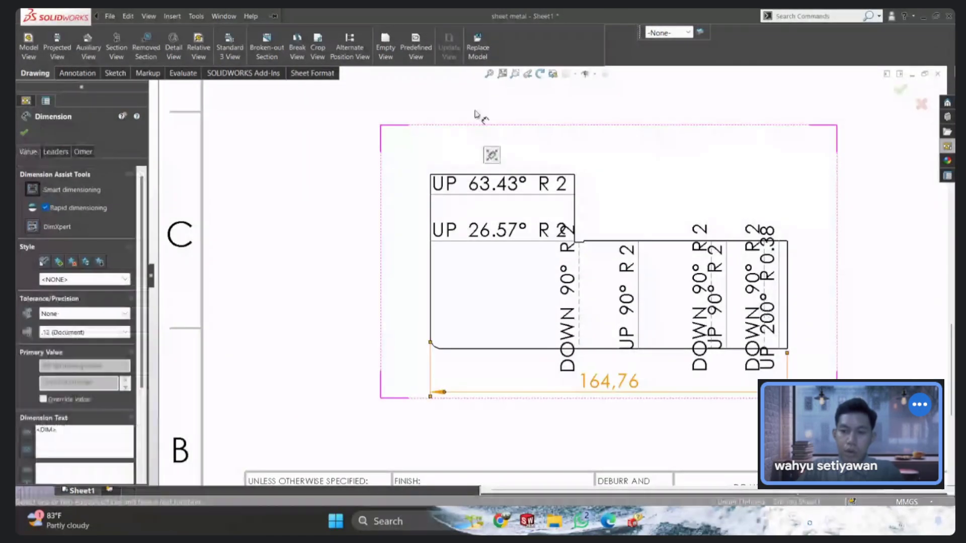
pyautogui.click(533, 348)
pyautogui.click(535, 347)
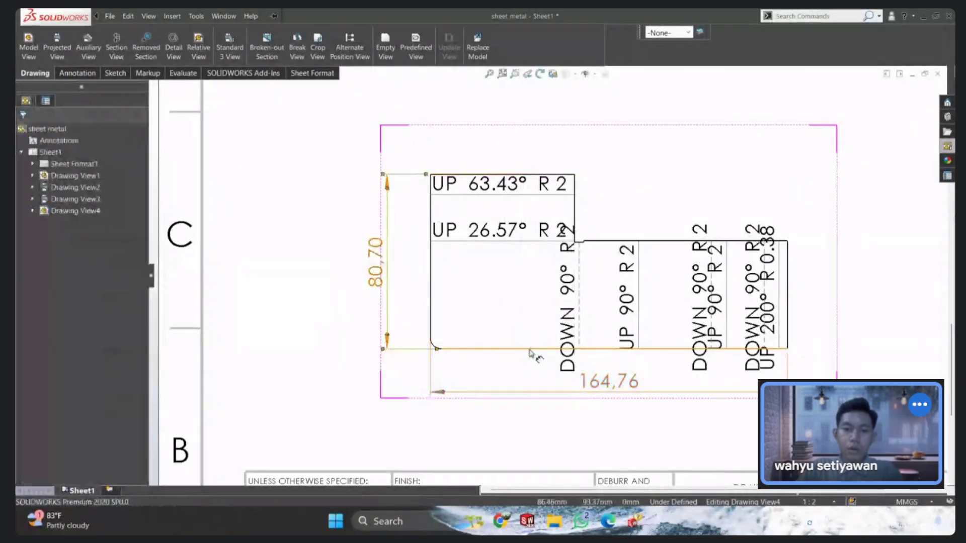
pyautogui.scroll(4, 511, 324)
pyautogui.scroll(-3, 537, 275)
pyautogui.scroll(-1, 535, 271)
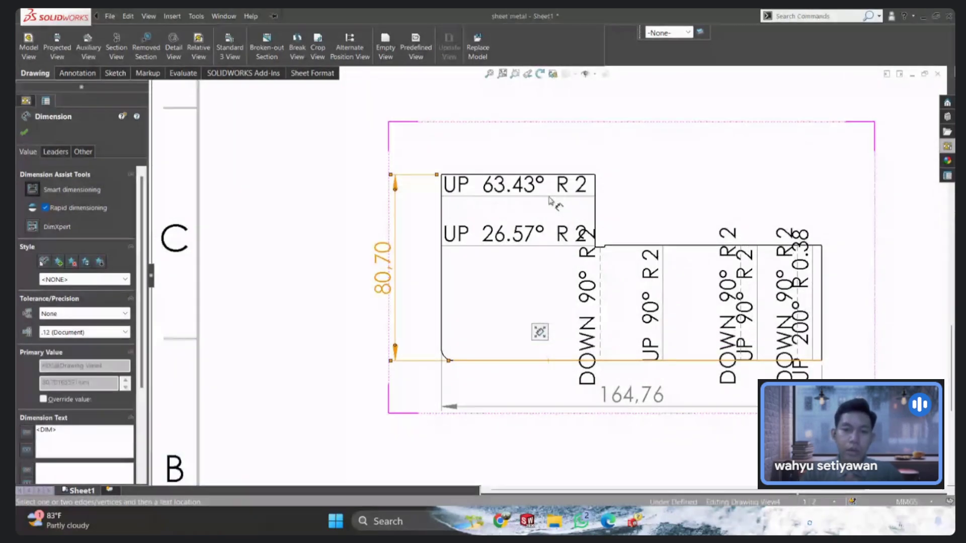
pyautogui.press('Escape')
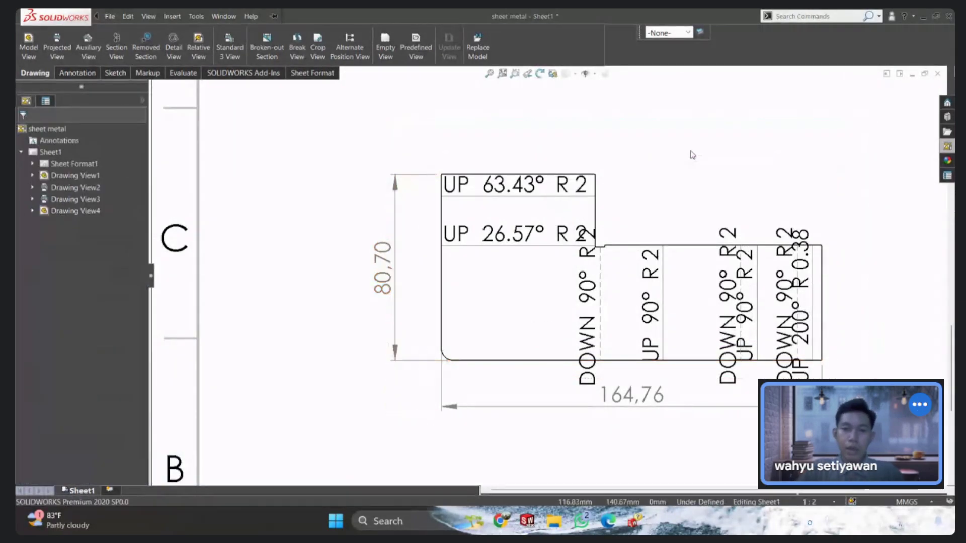
pyautogui.click(687, 168)
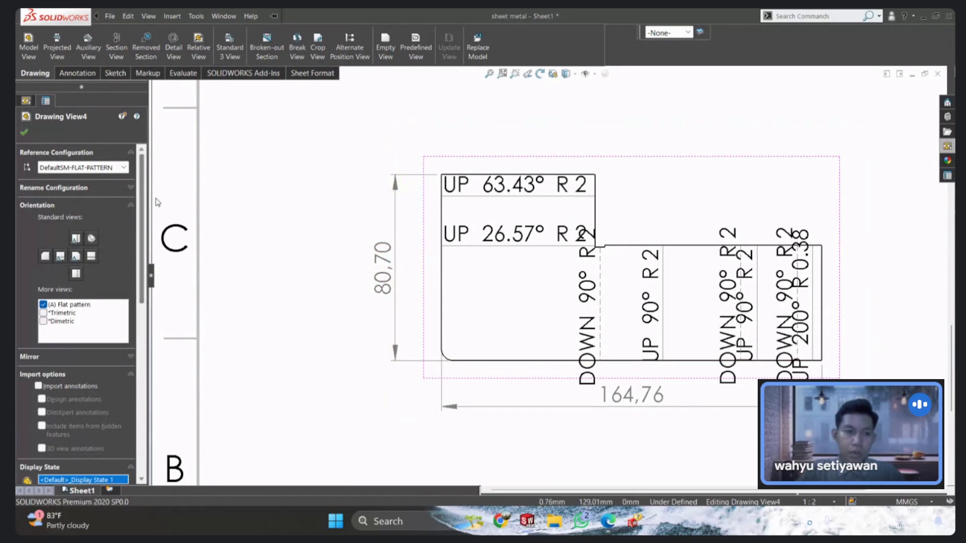
pyautogui.scroll(-5, 143, 207)
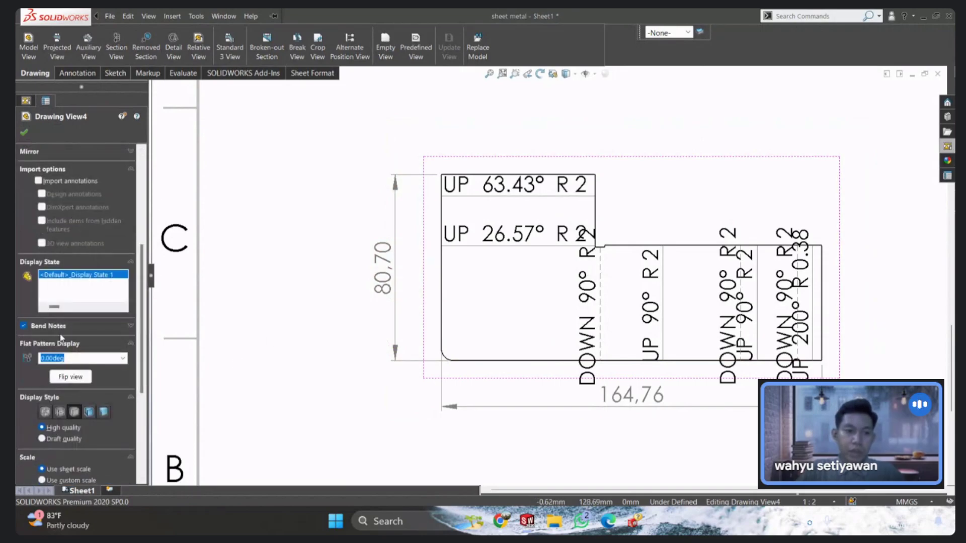
# Step: Uncheck Bend Notes in the Drawing View4 properties
pyautogui.click(24, 326)
pyautogui.scroll(1, 511, 224)
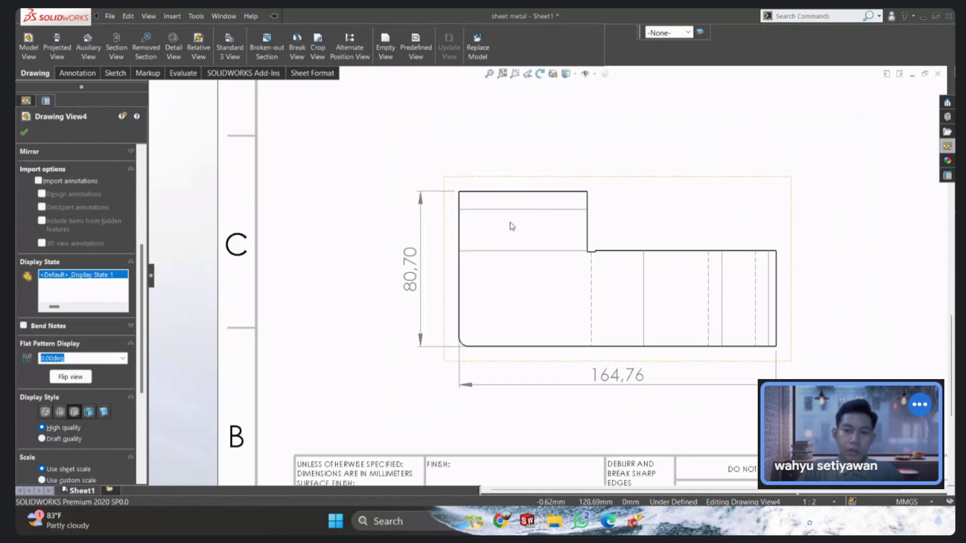
pyautogui.scroll(3, 511, 225)
pyautogui.scroll(-2, 511, 225)
pyautogui.scroll(-1, 553, 241)
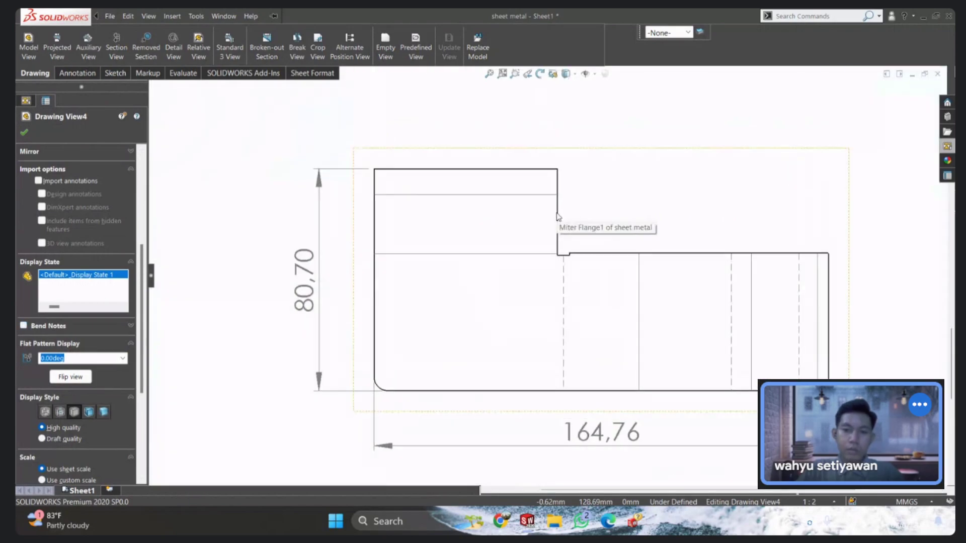
pyautogui.scroll(-2, 564, 260)
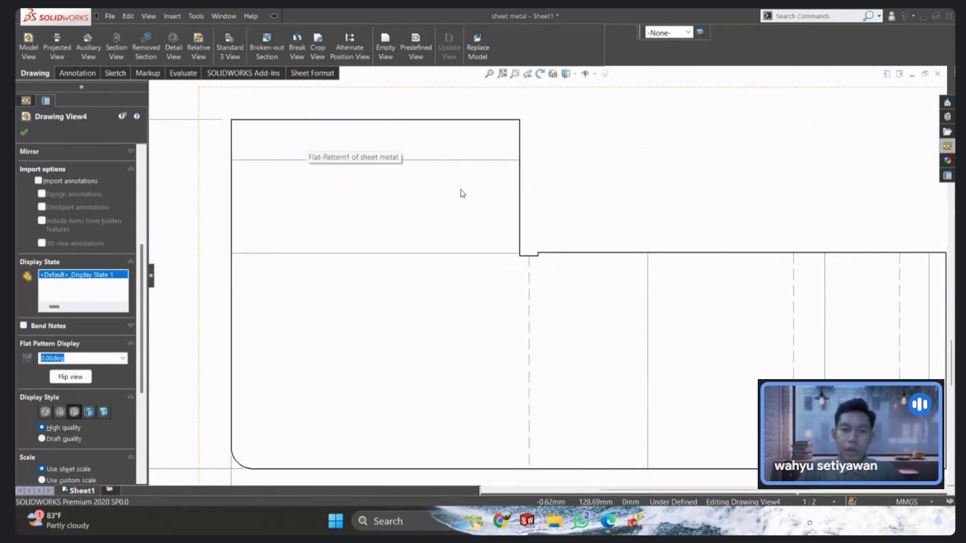
pyautogui.scroll(3, 547, 274)
pyautogui.scroll(1, 633, 310)
pyautogui.scroll(-2, 676, 301)
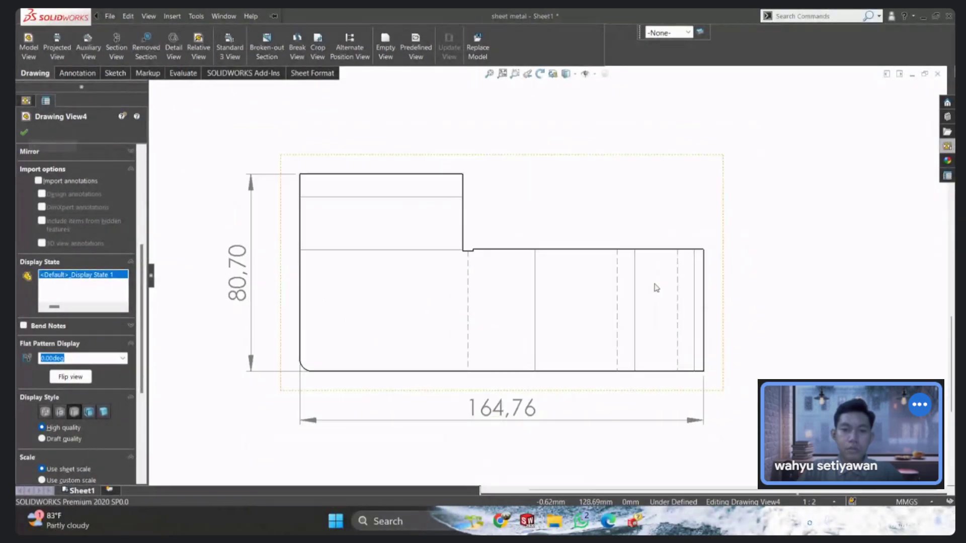
pyautogui.scroll(2, 694, 302)
# Step: Dimension the flat pattern's top edge as 66,50
pyautogui.click(431, 206)
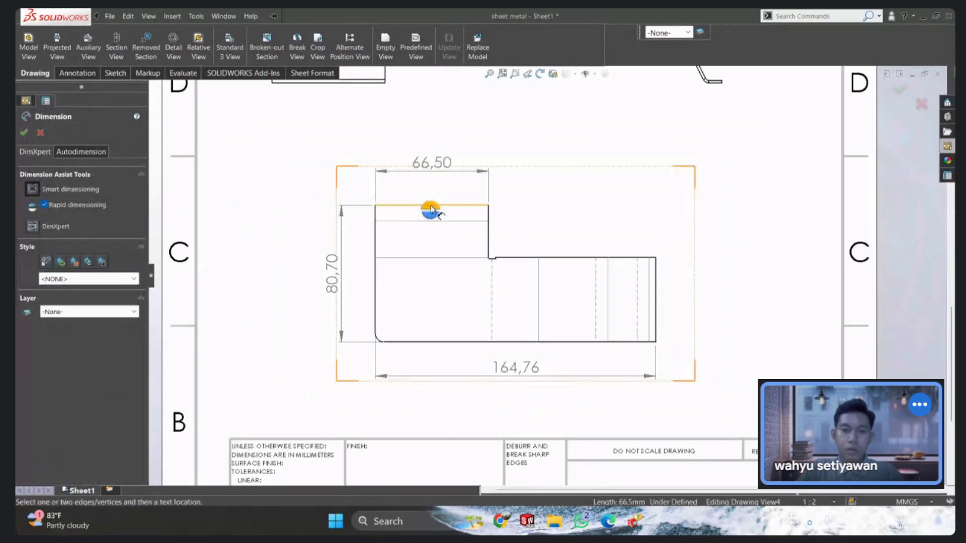
pyautogui.click(432, 209)
pyautogui.press('Escape')
# Step: Zoom to fit the sheet and open the sheet metal part from the flat-pattern view
pyautogui.press('f')
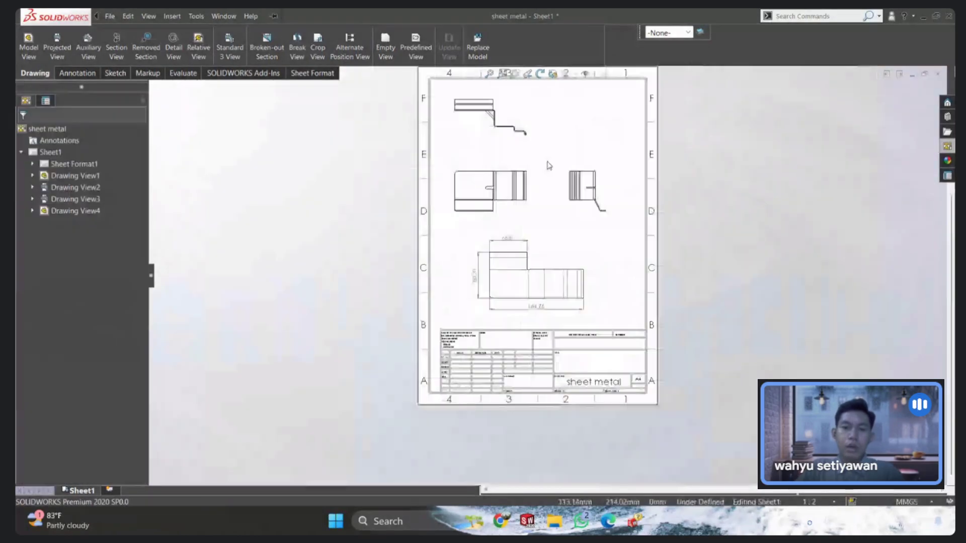
pyautogui.press('f')
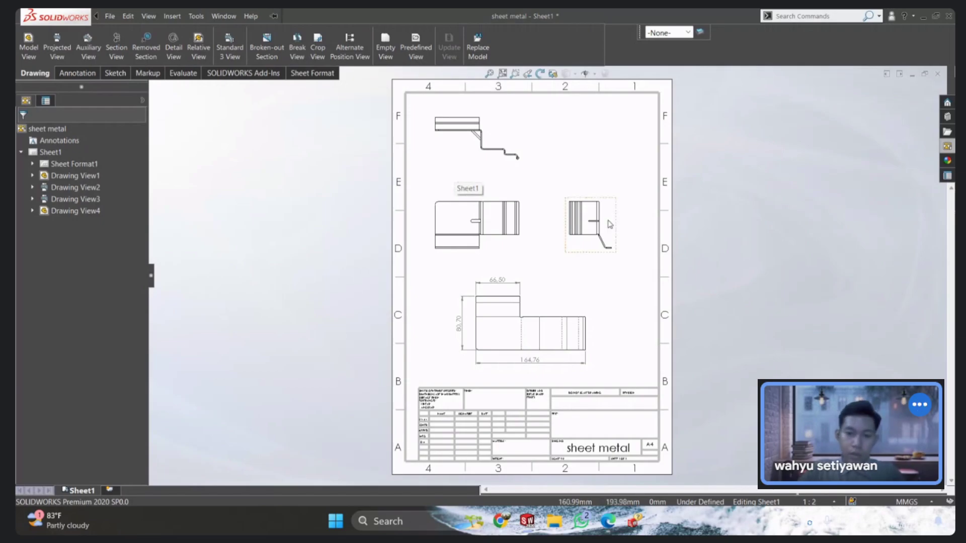
pyautogui.click(563, 304)
pyautogui.click(598, 265)
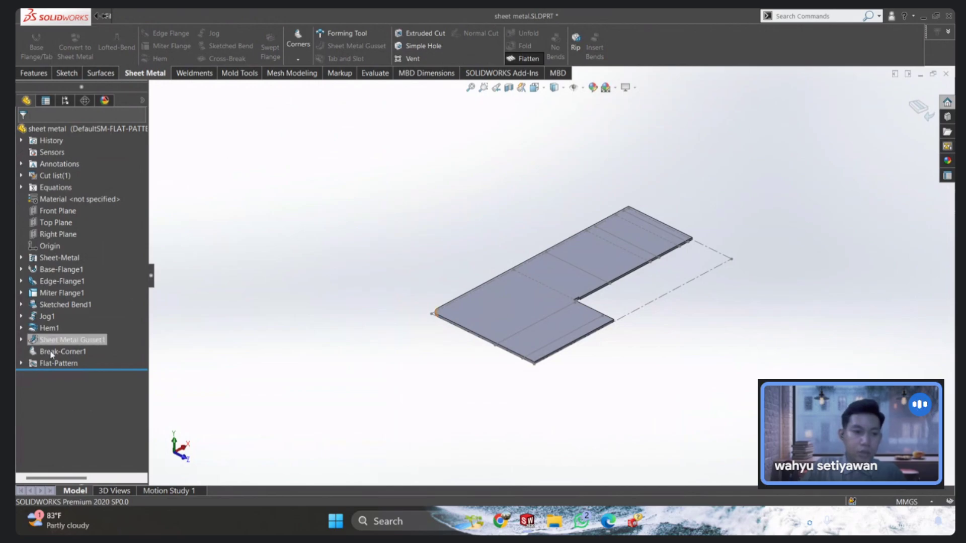
# Step: Export the Flat-Pattern to DXF as Flat-Pattern - sheet metal.DXF on the Desktop, replacing the old file
pyautogui.rightClick(71, 362)
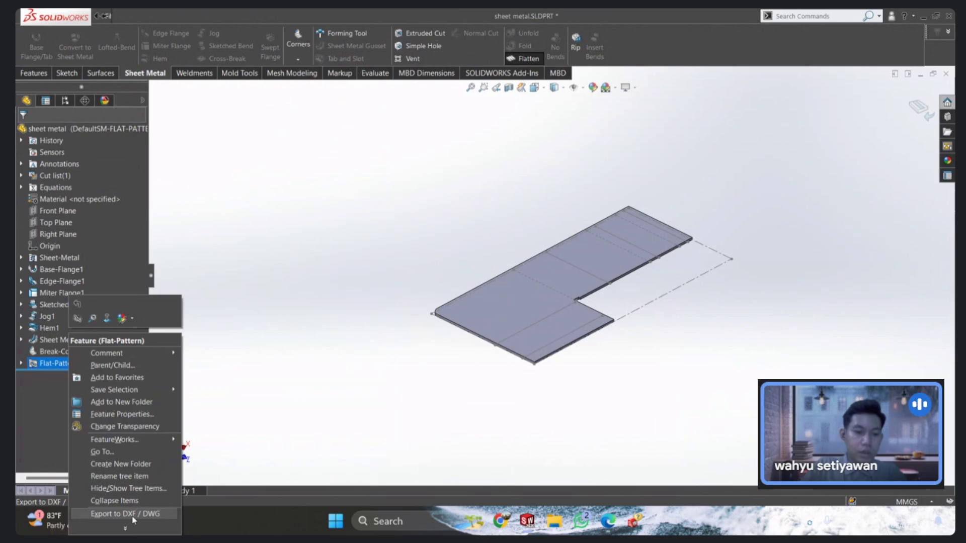
pyautogui.click(134, 514)
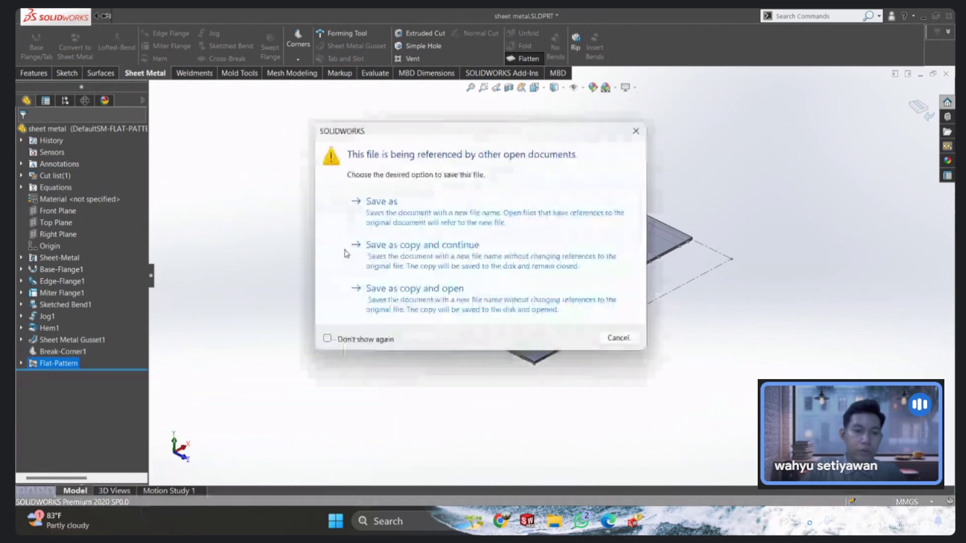
pyautogui.click(426, 220)
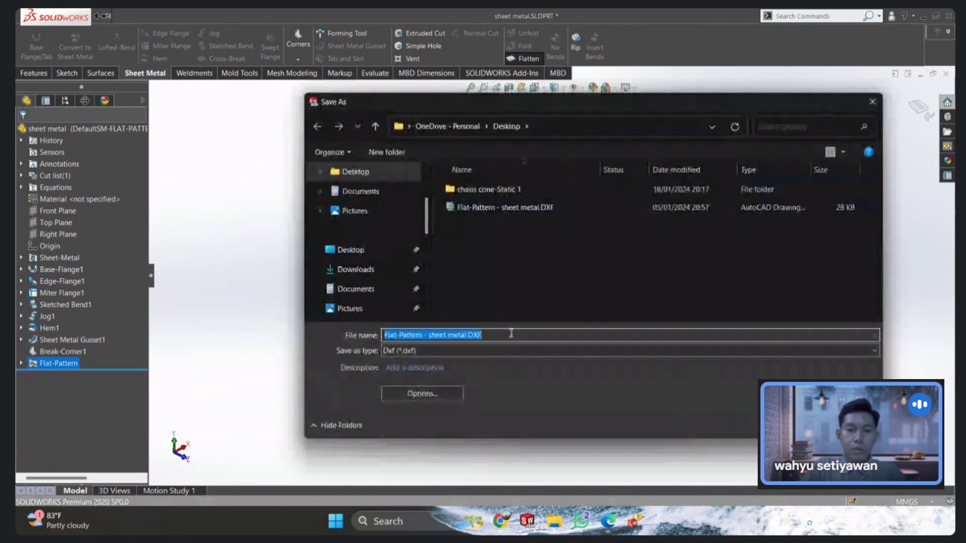
pyautogui.click(503, 333)
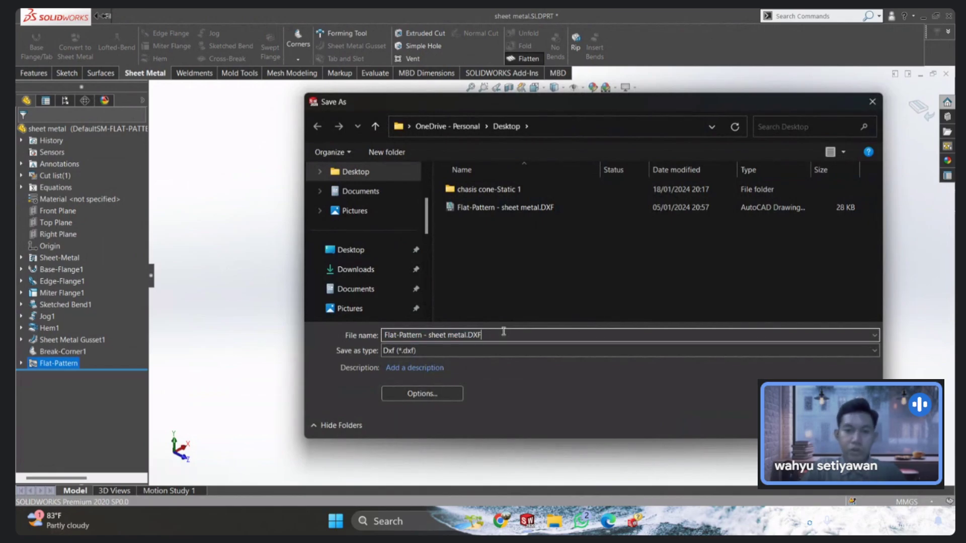
pyautogui.click(609, 367)
pyautogui.click(730, 405)
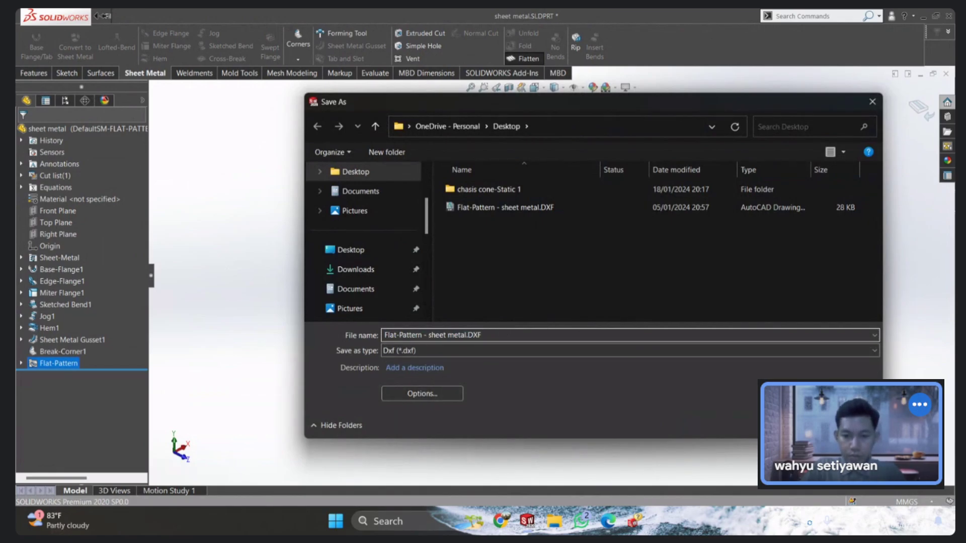
pyautogui.click(800, 425)
pyautogui.click(514, 264)
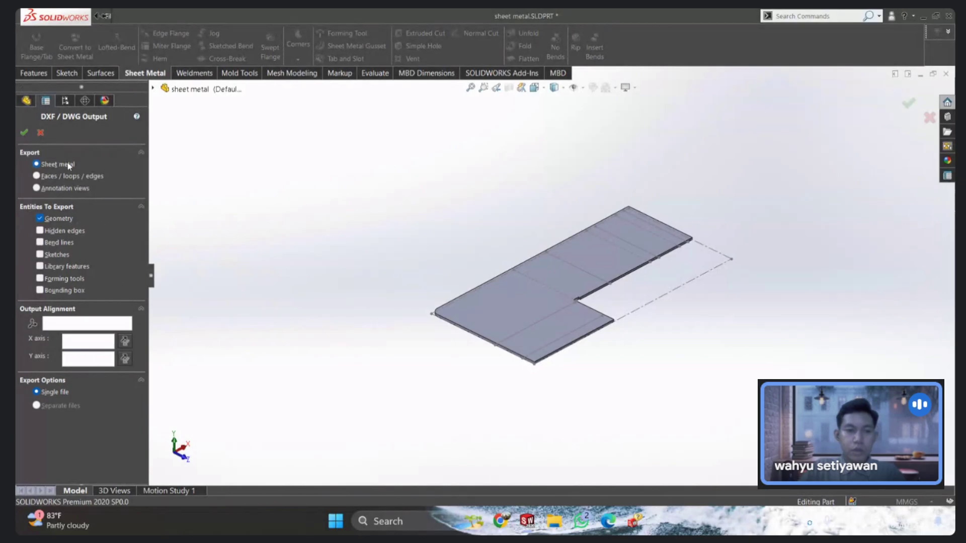
# Step: Accept the DXF output settings, pan and zoom the cleanup preview, then close it
pyautogui.press('Return')
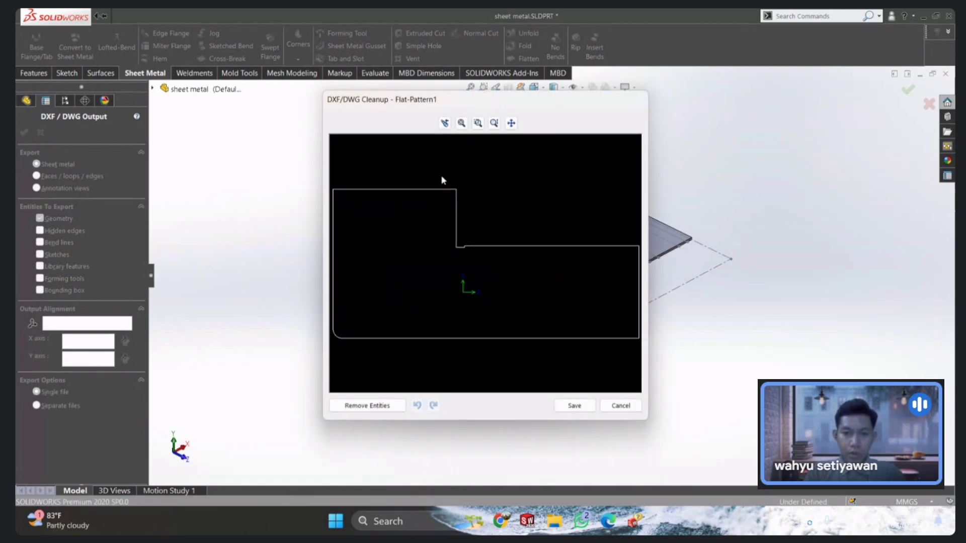
pyautogui.scroll(4, 531, 259)
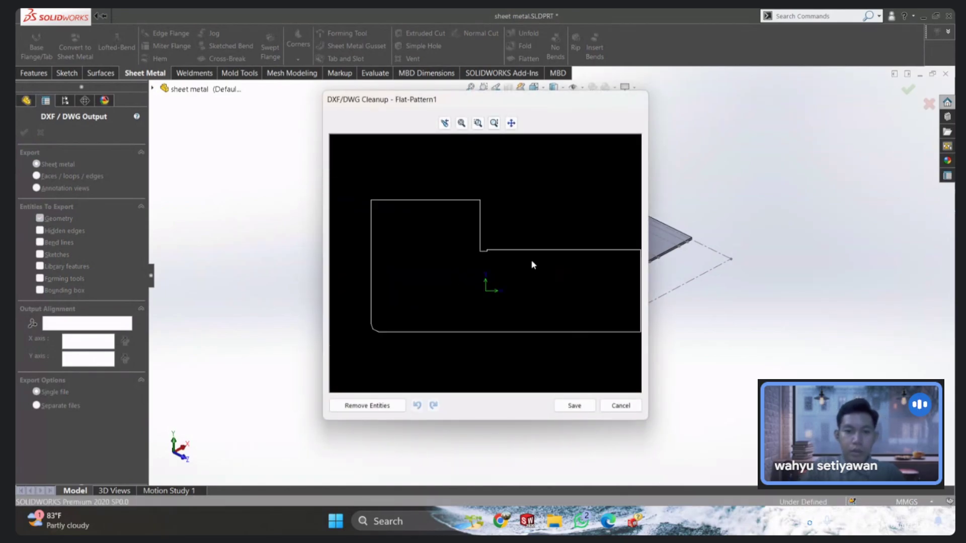
pyautogui.scroll(-1, 589, 268)
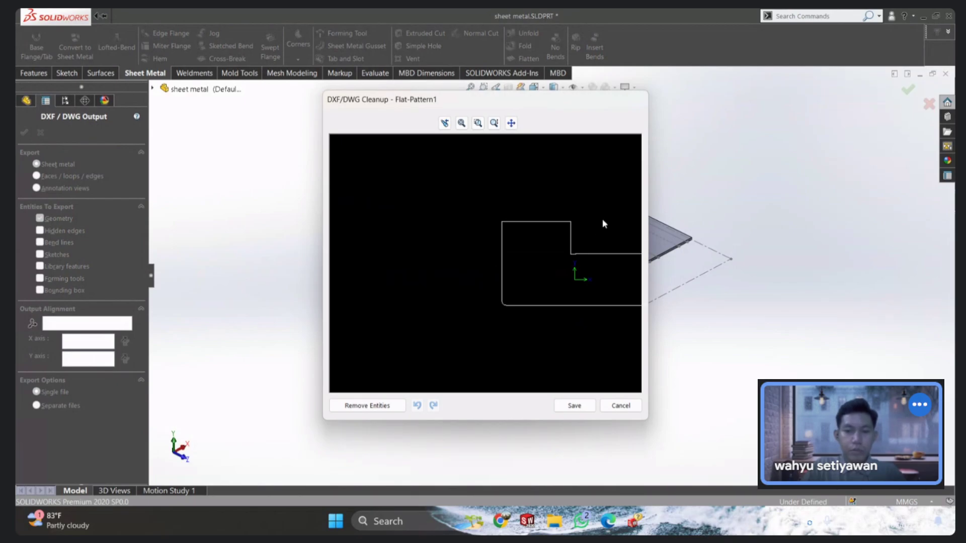
pyautogui.moveTo(604, 224); pyautogui.dragTo(522, 219, button='middle')
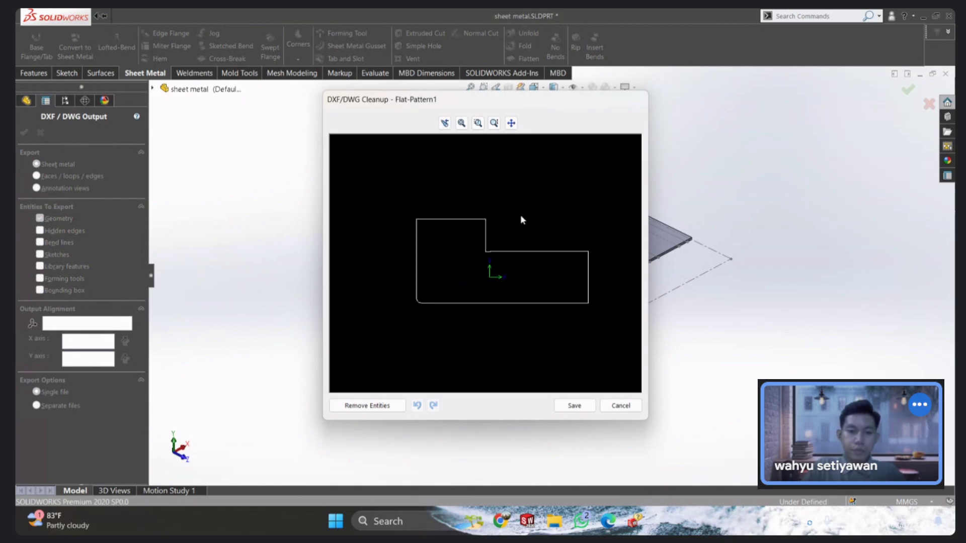
pyautogui.scroll(1, 542, 256)
pyautogui.scroll(-1, 615, 261)
pyautogui.moveTo(603, 232)
pyautogui.mouseDown(button='middle')
pyautogui.moveTo(552, 233)
pyautogui.moveTo(559, 232)
pyautogui.mouseUp(button='middle')
pyautogui.scroll(1, 535, 239)
pyautogui.scroll(-1, 522, 270)
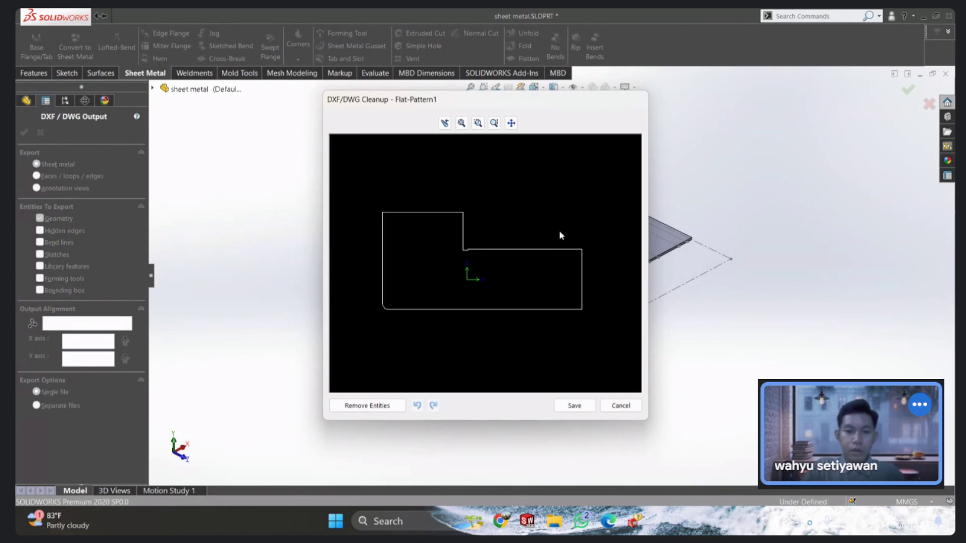
pyautogui.click(575, 406)
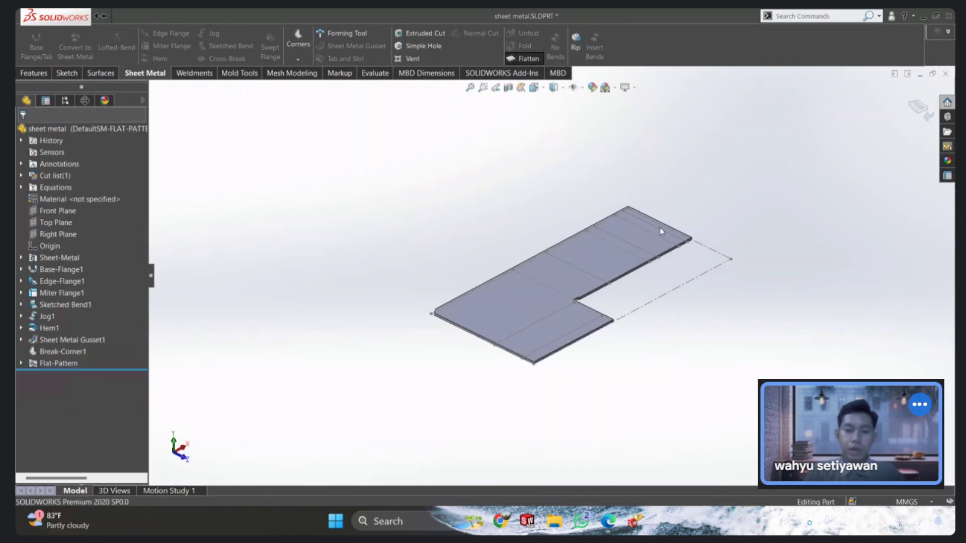
pyautogui.moveTo(554, 522)
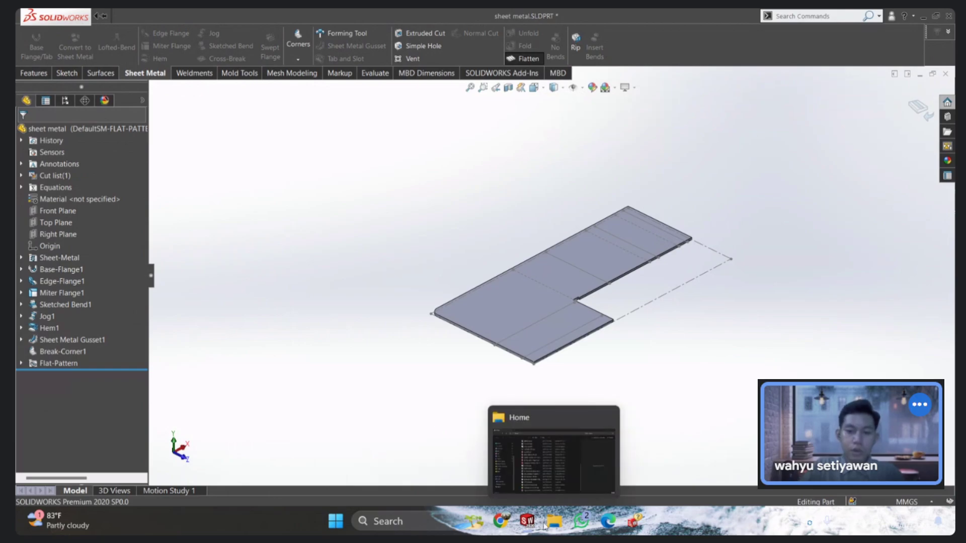
pyautogui.click(545, 526)
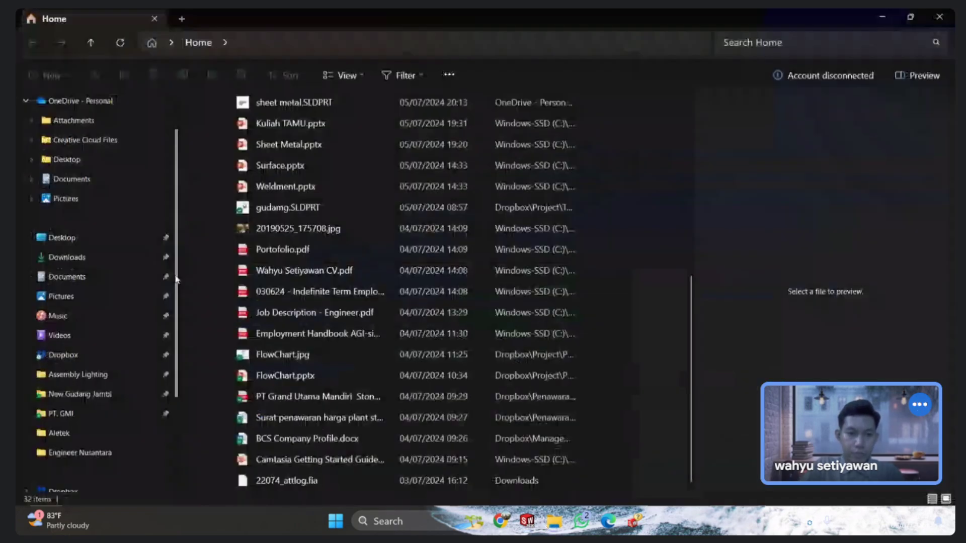
pyautogui.click(62, 237)
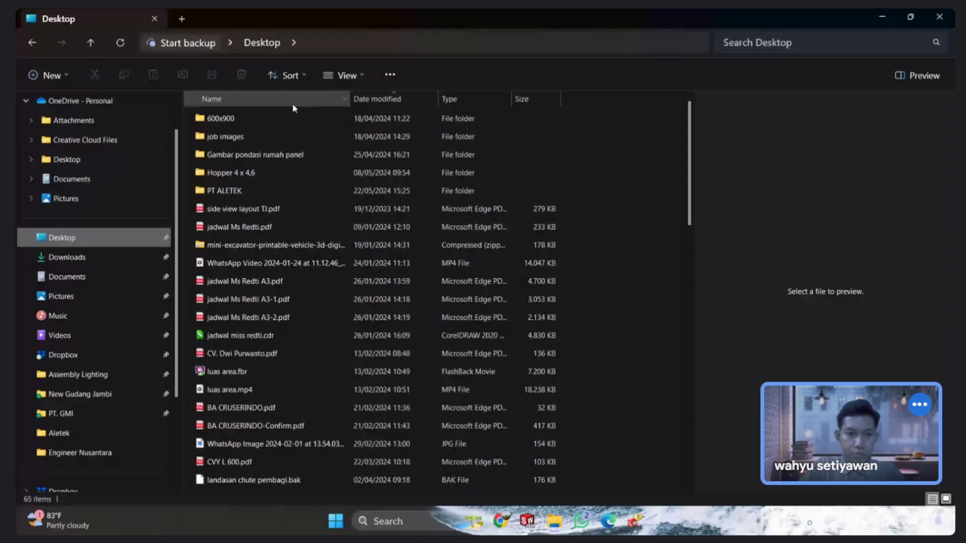
pyautogui.doubleClick(290, 120)
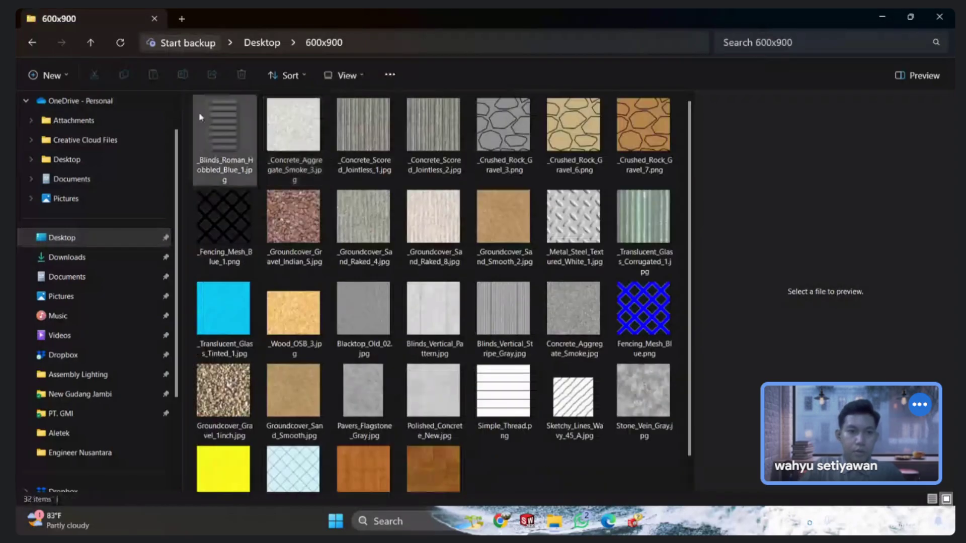
pyautogui.hotkey('alt', 'Left')
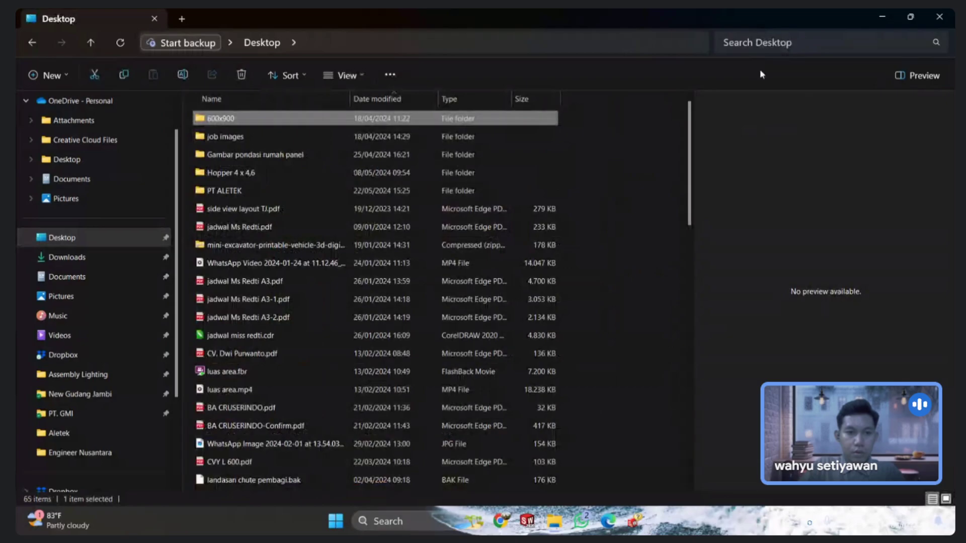
pyautogui.click(880, 15)
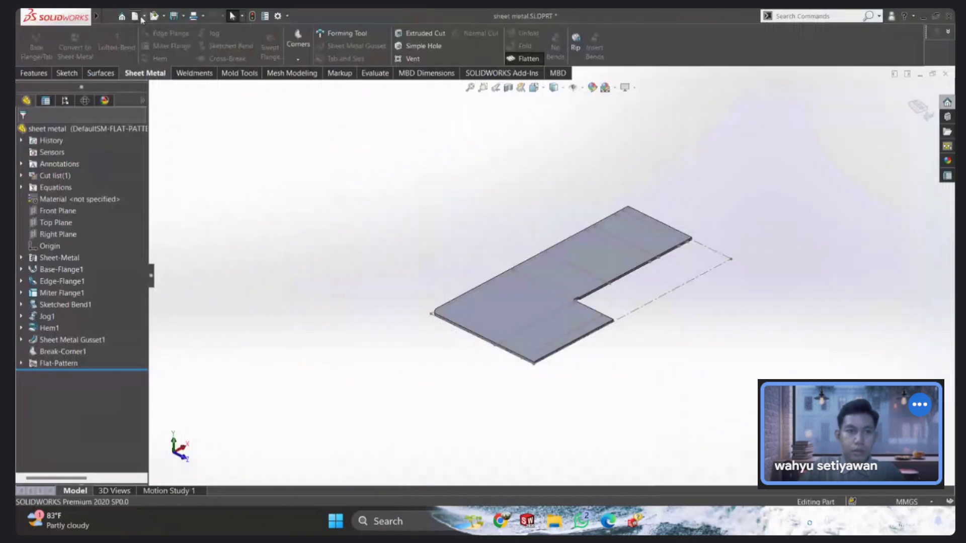
# Step: Save the sheet-metal part, then choose the Dxf type in Save As and close the dialog
pyautogui.click(174, 16)
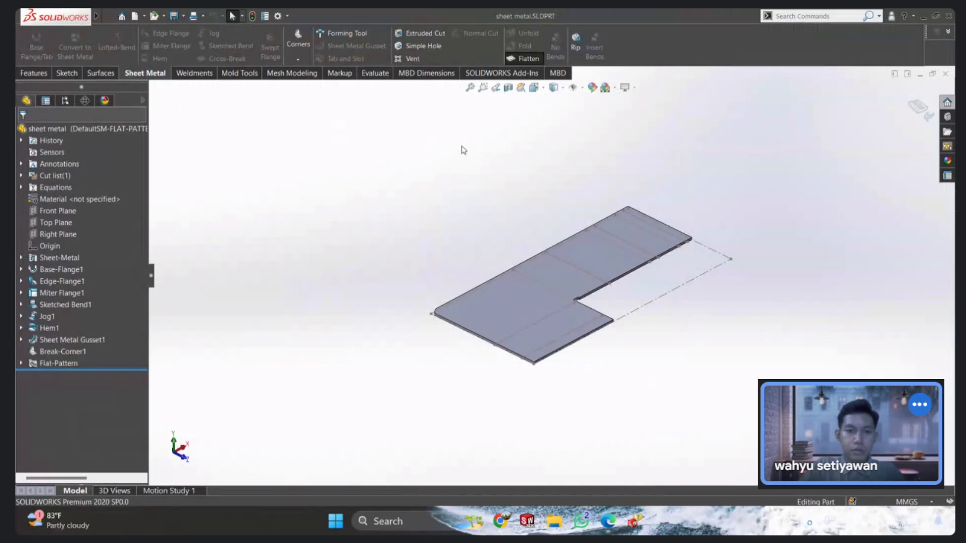
pyautogui.click(183, 16)
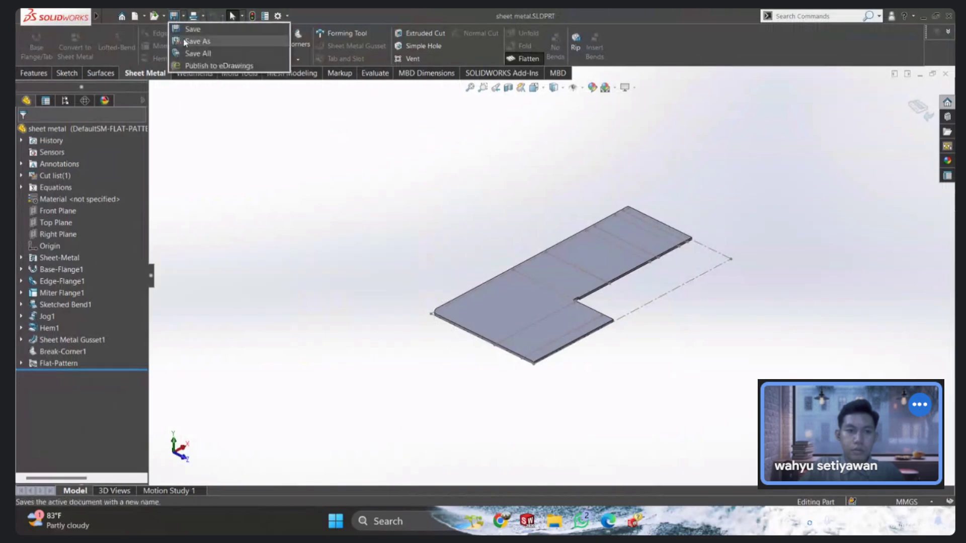
pyautogui.click(184, 42)
pyautogui.click(429, 200)
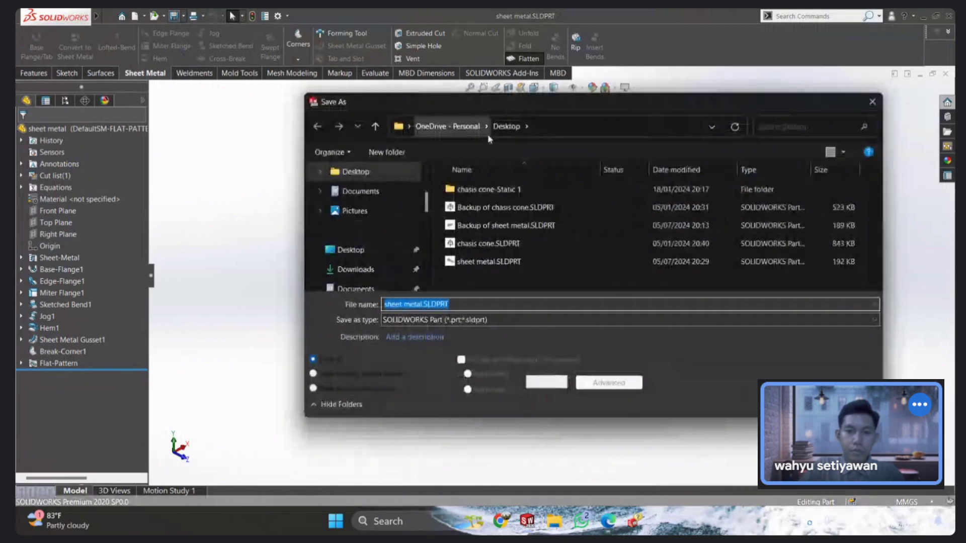
pyautogui.click(503, 320)
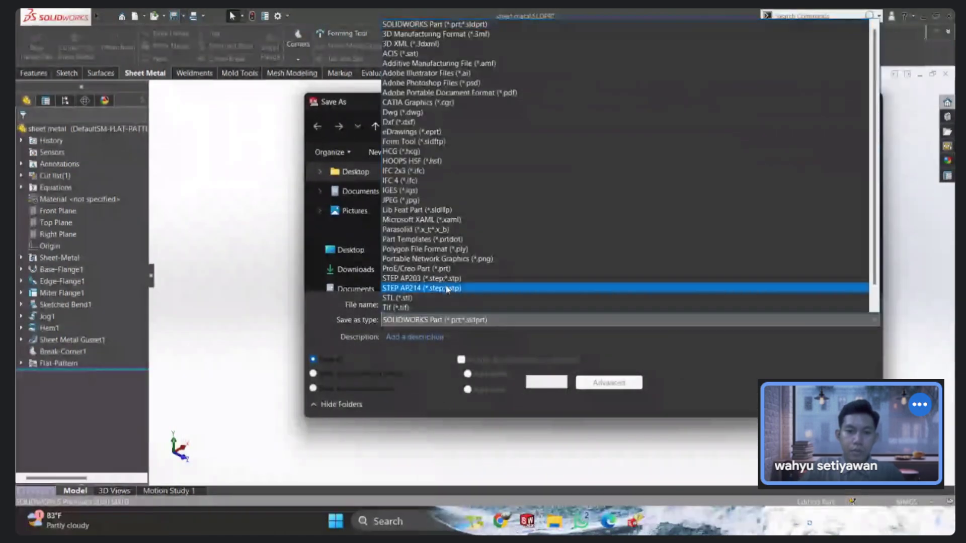
pyautogui.click(422, 123)
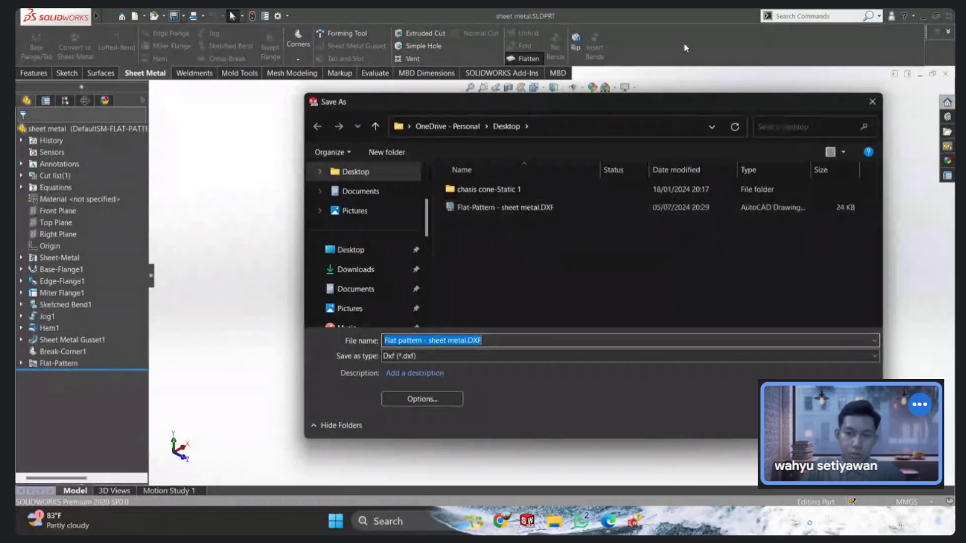
pyautogui.press('Return')
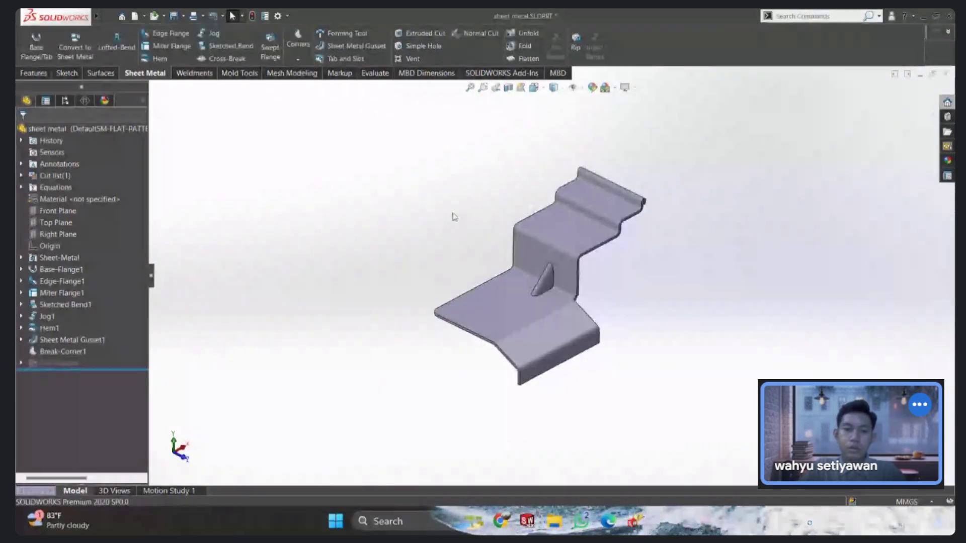
# Step: Switch to the Part2 cone and flatten it into its flat pattern
pyautogui.hotkey('ctrl', 'Tab')
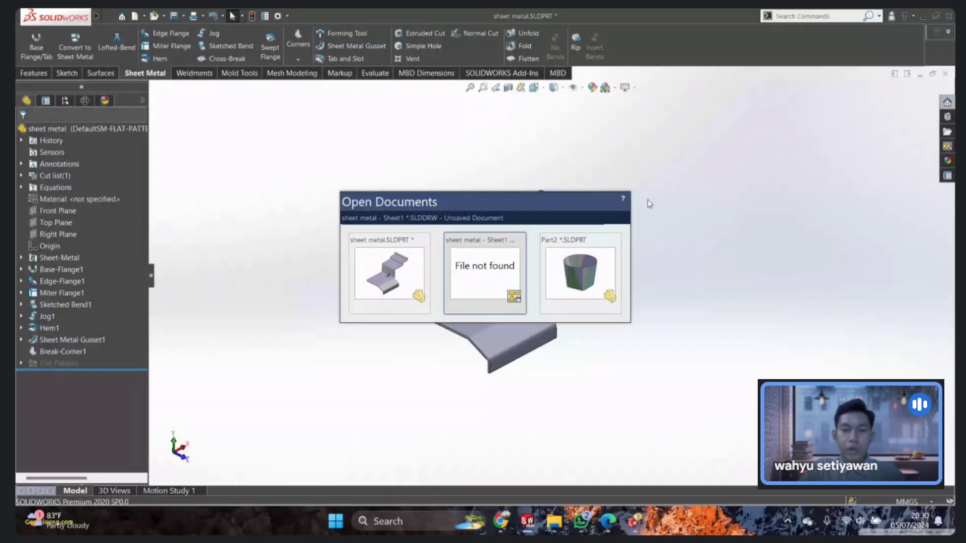
pyautogui.click(565, 283)
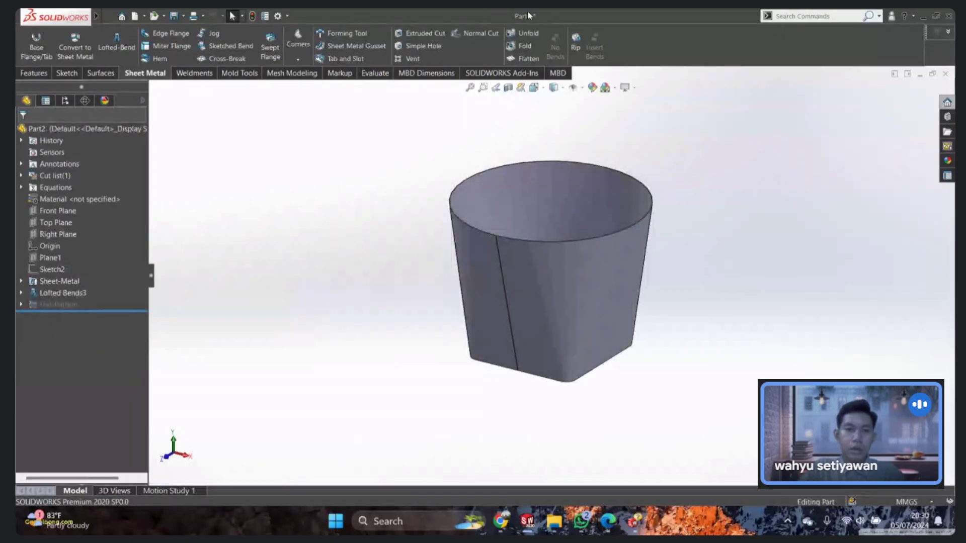
pyautogui.click(528, 59)
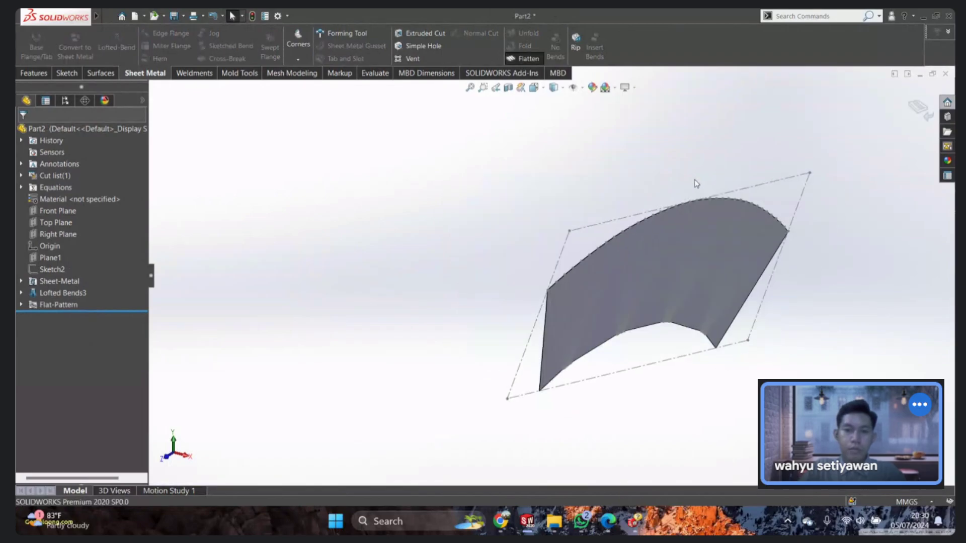
# Step: Export the flat pattern to DXF on the Desktop as 'flatten sheet1'
pyautogui.rightClick(50, 306)
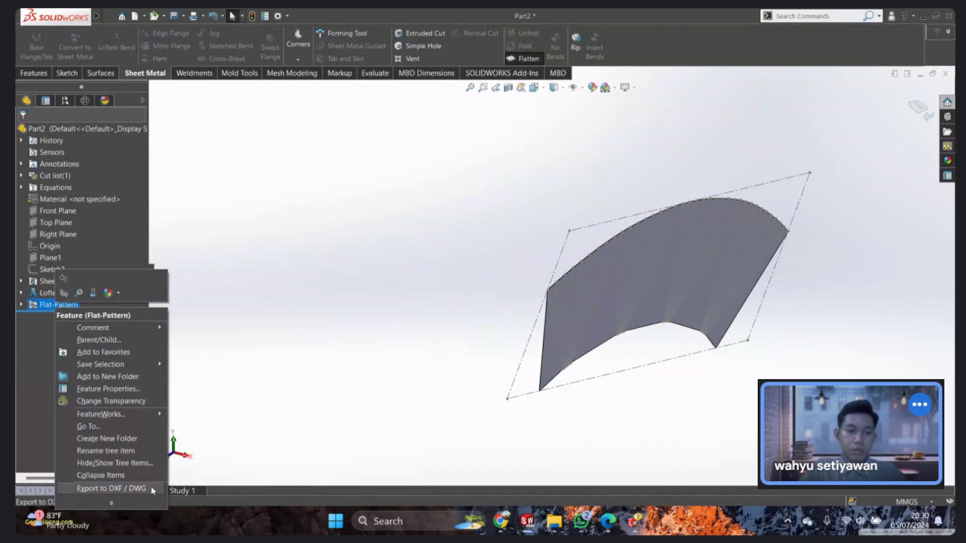
pyautogui.click(111, 488)
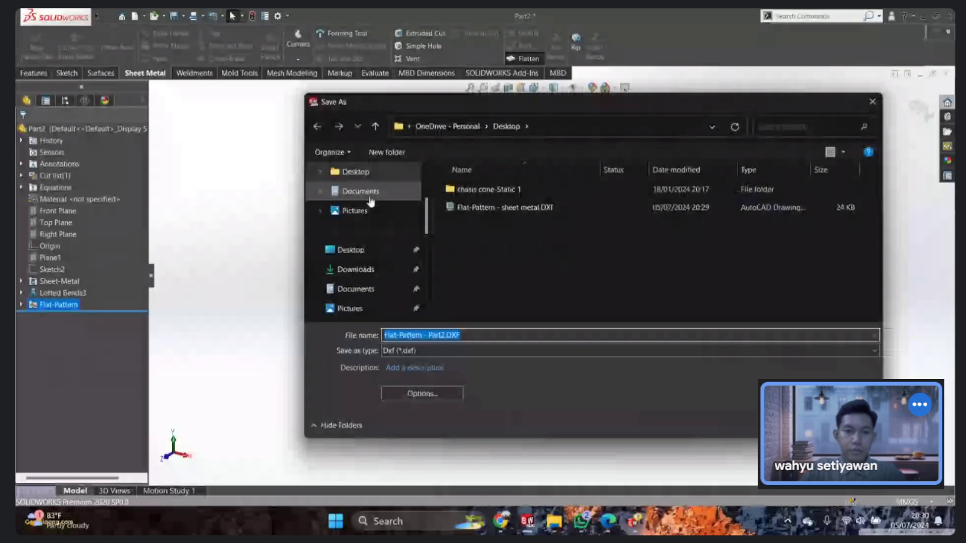
pyautogui.click(384, 248)
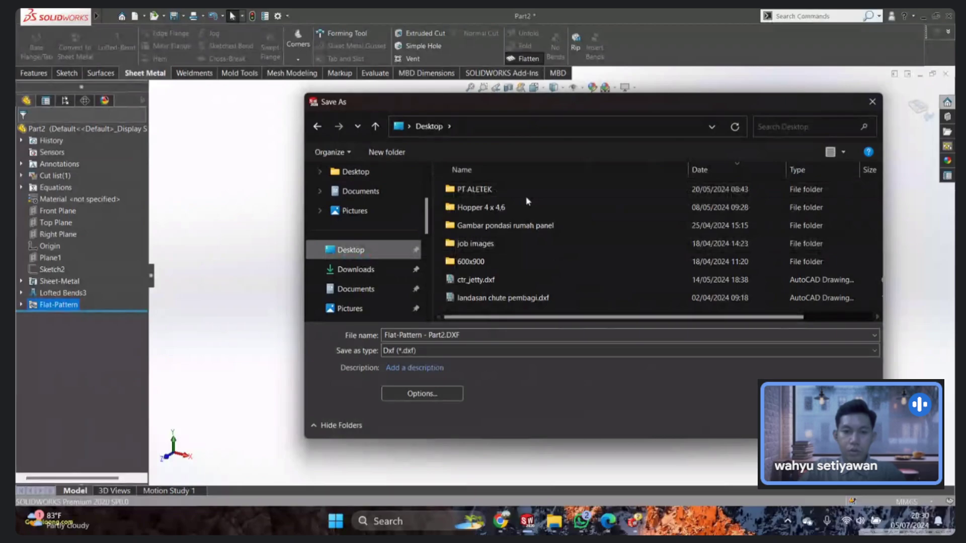
pyautogui.click(478, 335)
pyautogui.write('flatten sh')
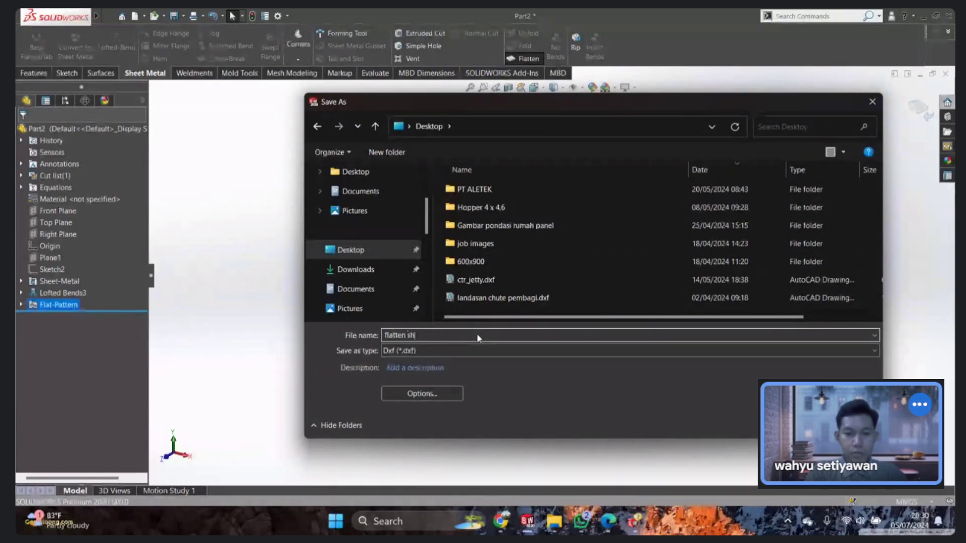
pyautogui.write('eet1')
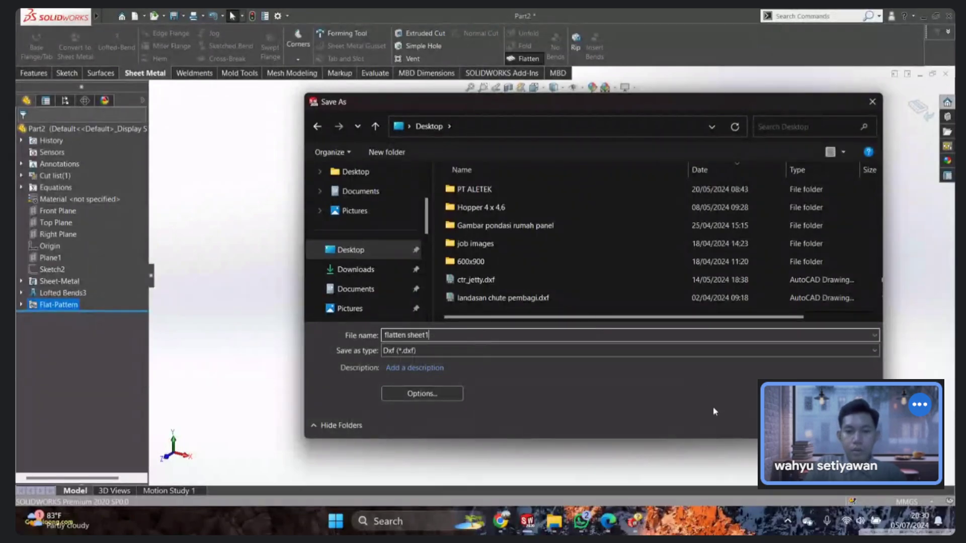
pyautogui.press('Return')
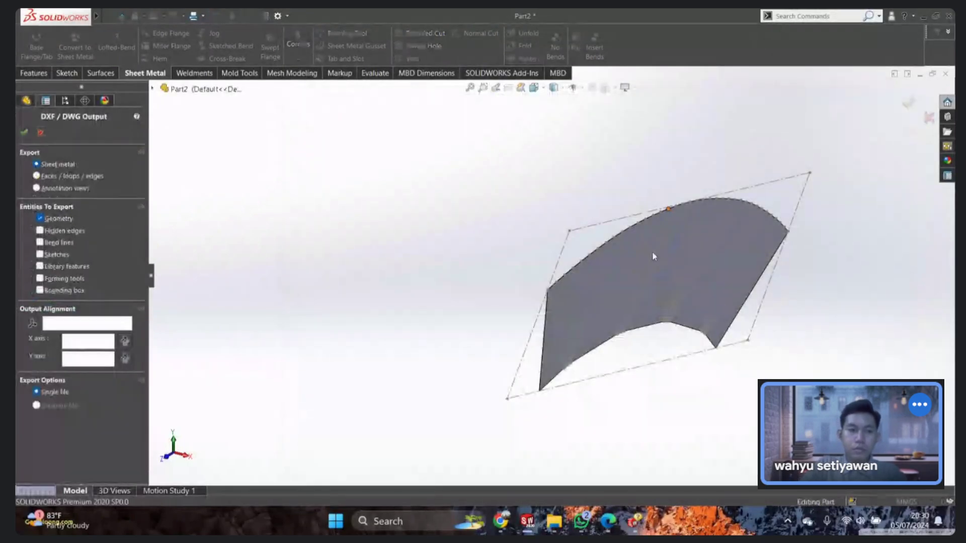
pyautogui.moveTo(56, 16)
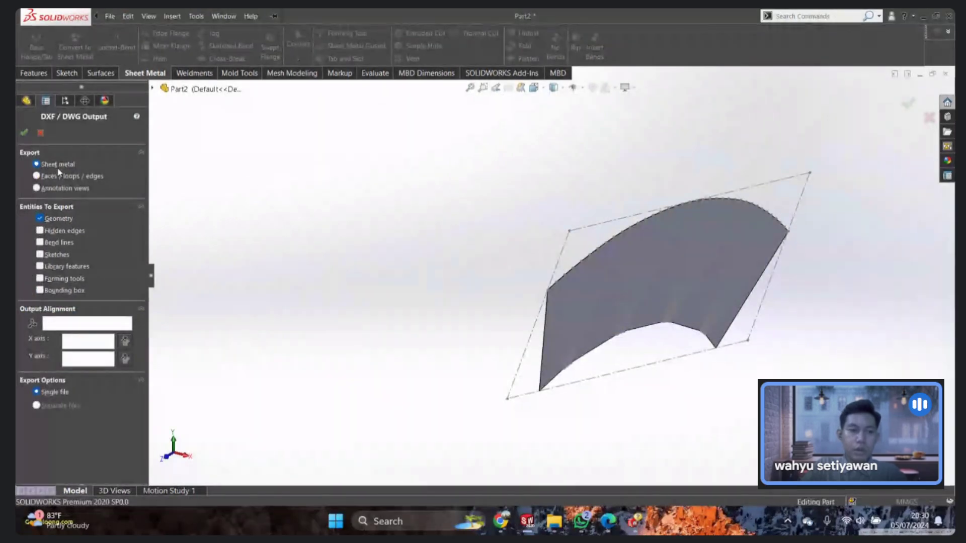
# Step: Set the DXF output to the whole sheet metal with bend lines included and accept
pyautogui.scroll(-3, 634, 249)
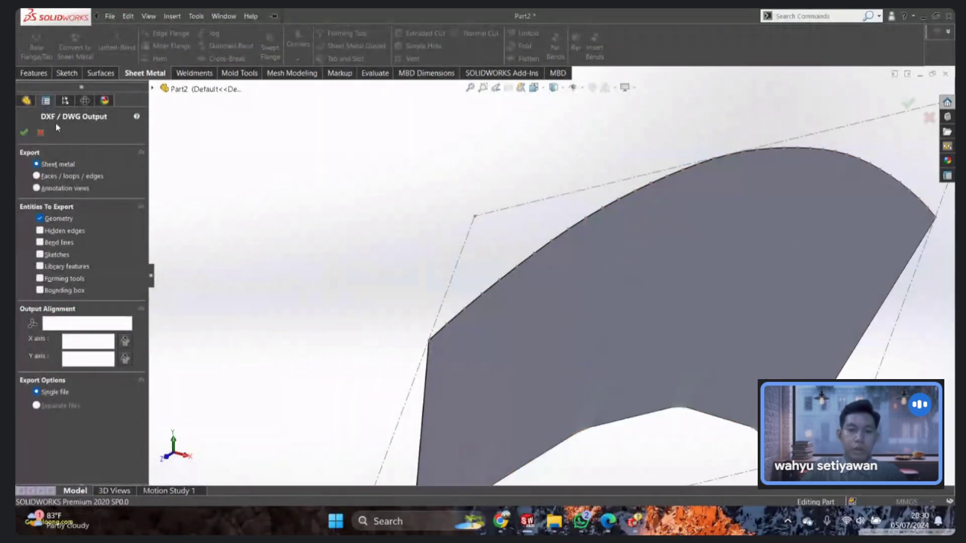
pyautogui.click(54, 178)
pyautogui.click(649, 346)
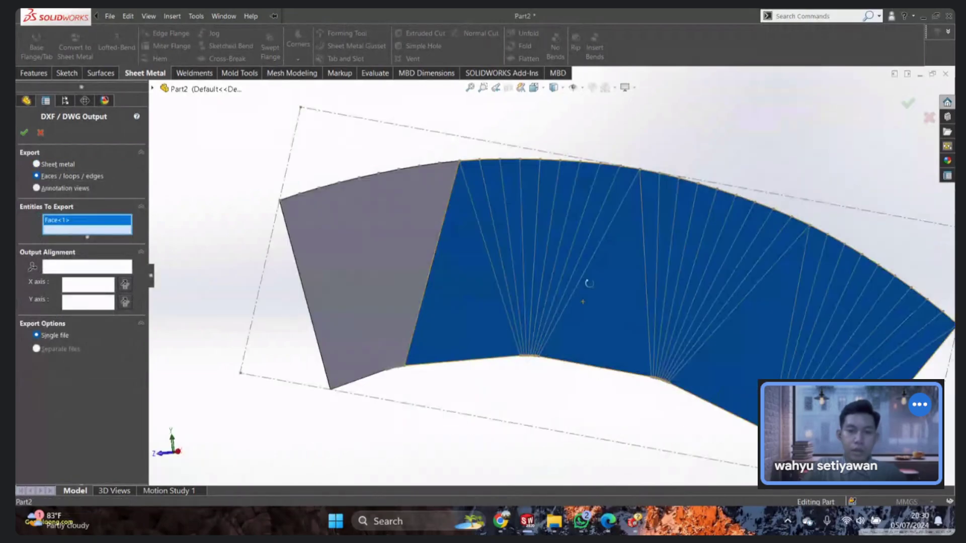
pyautogui.click(425, 274)
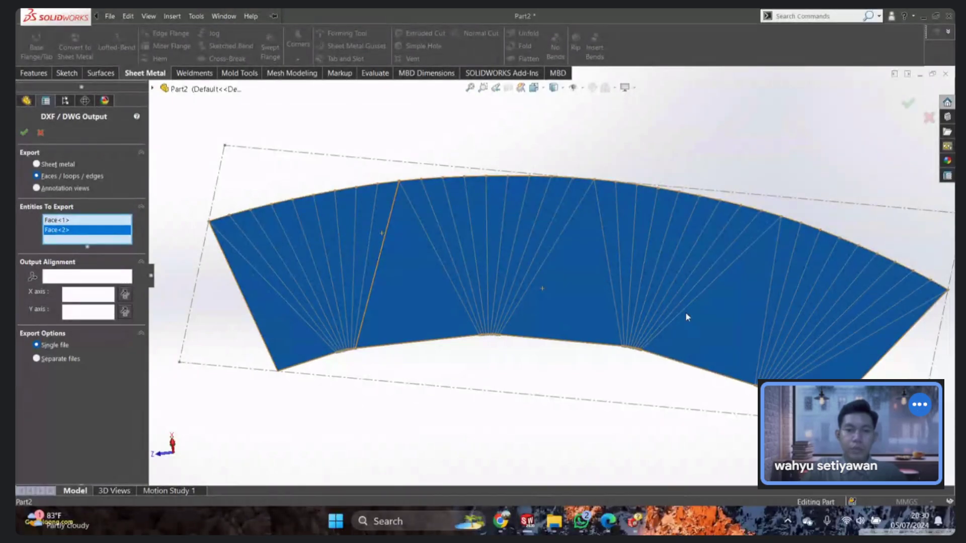
pyautogui.click(78, 165)
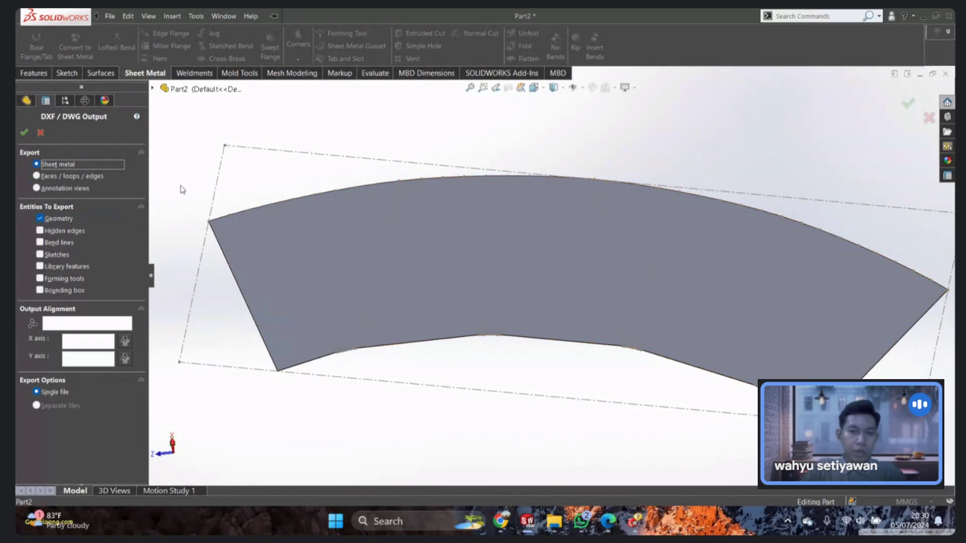
pyautogui.click(39, 242)
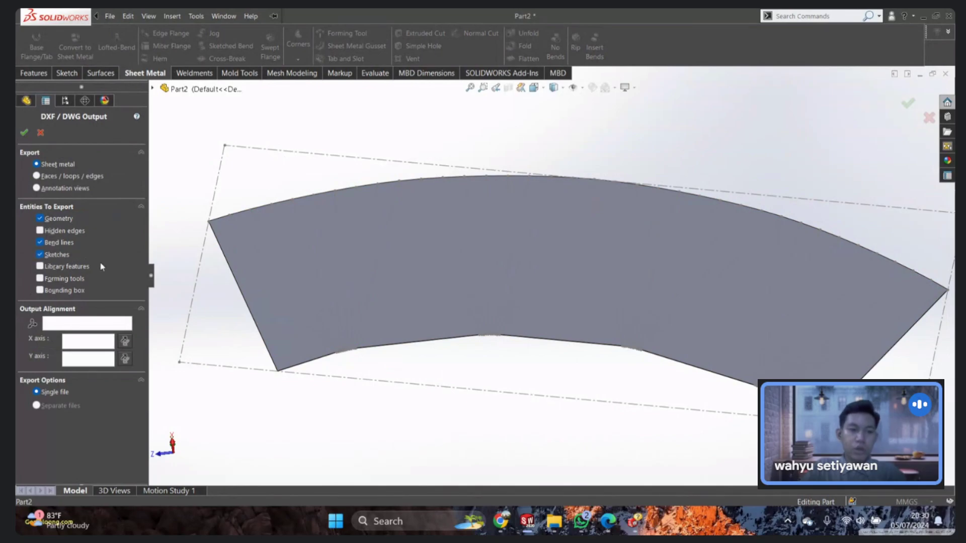
pyautogui.click(24, 132)
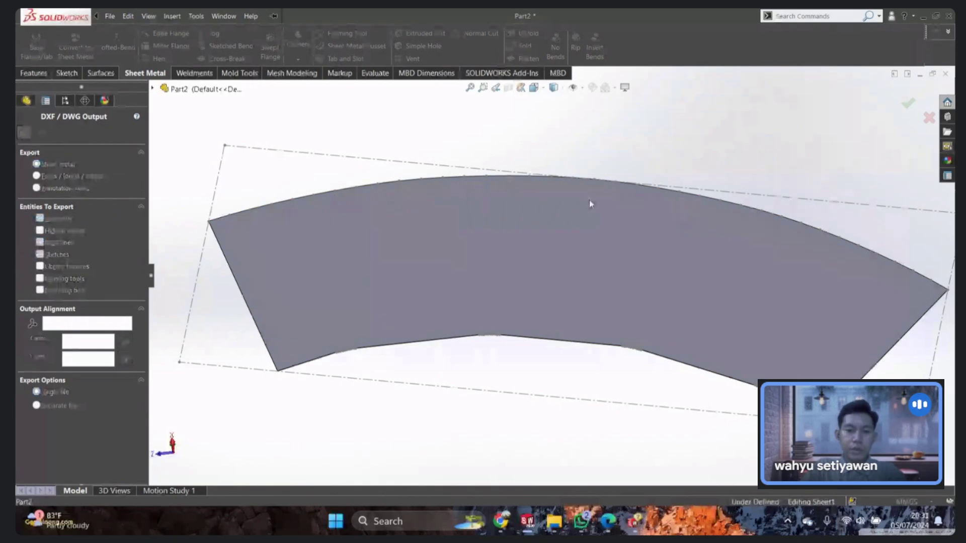
# Step: Review the cleanup preview, exclude sketches from the export, and save the cleaned-up DXF
pyautogui.scroll(-1, 453, 330)
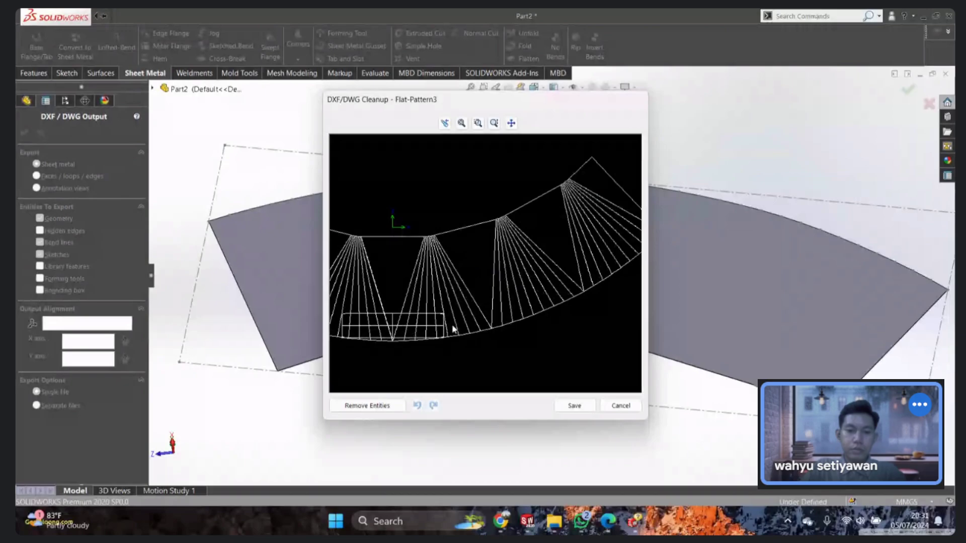
pyautogui.scroll(-2, 453, 330)
pyautogui.scroll(3, 406, 312)
pyautogui.scroll(2, 383, 272)
pyautogui.scroll(2, 360, 226)
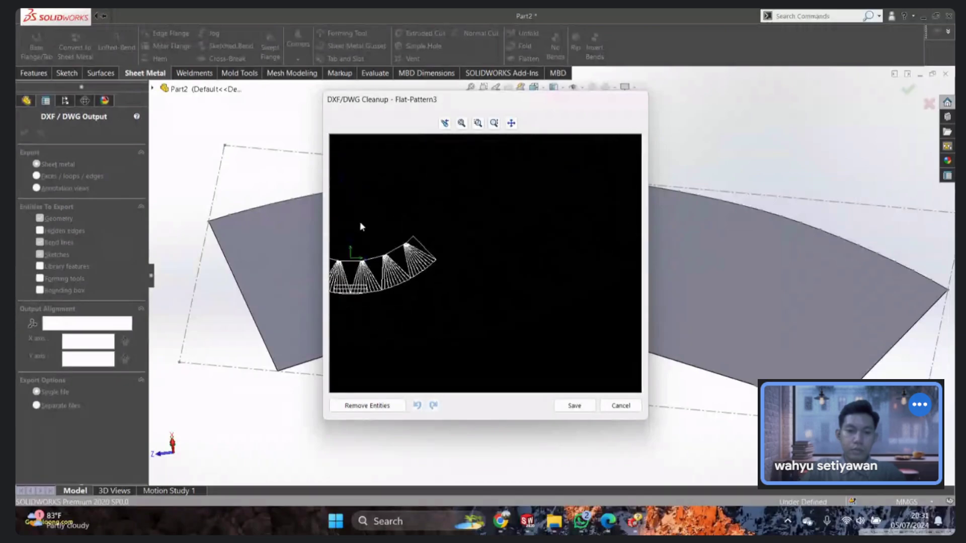
pyautogui.scroll(-2, 349, 287)
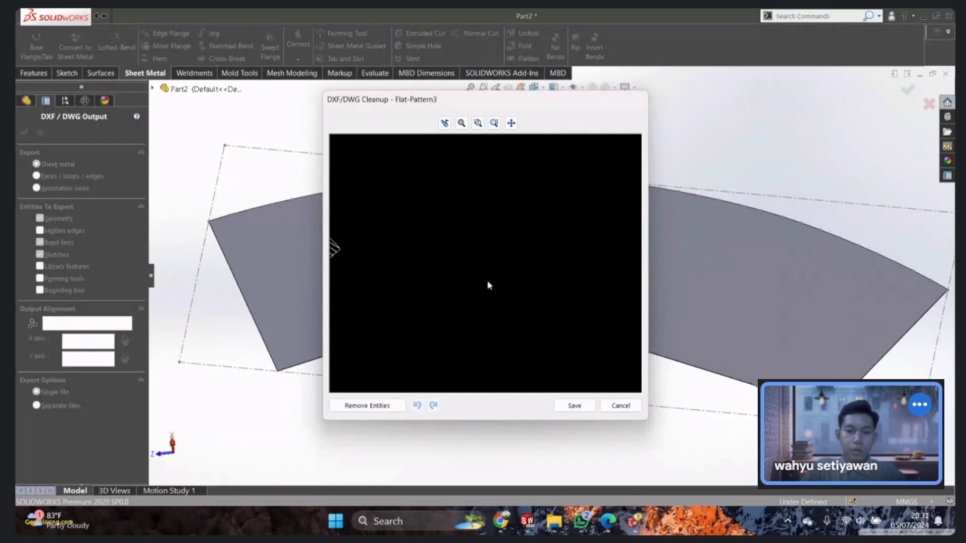
pyautogui.click(622, 410)
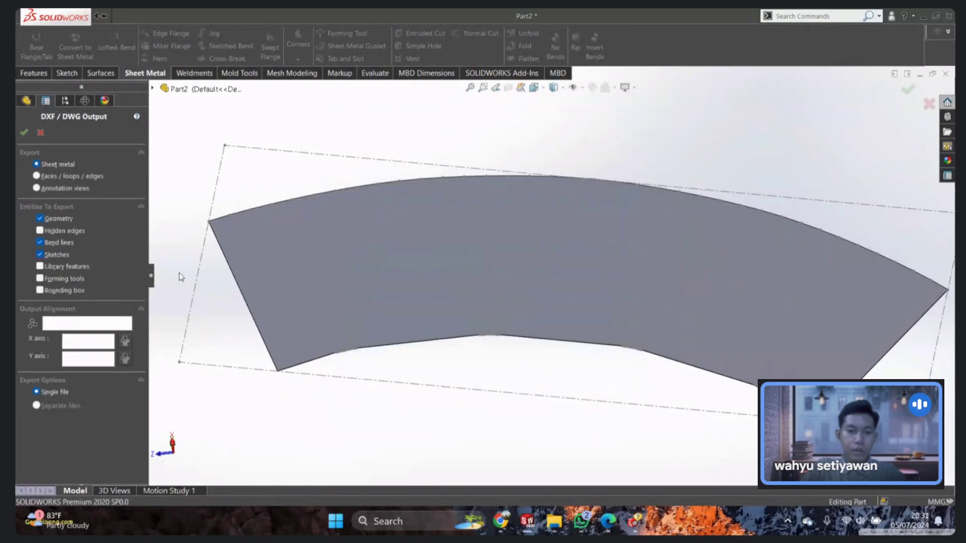
pyautogui.click(57, 255)
pyautogui.click(24, 133)
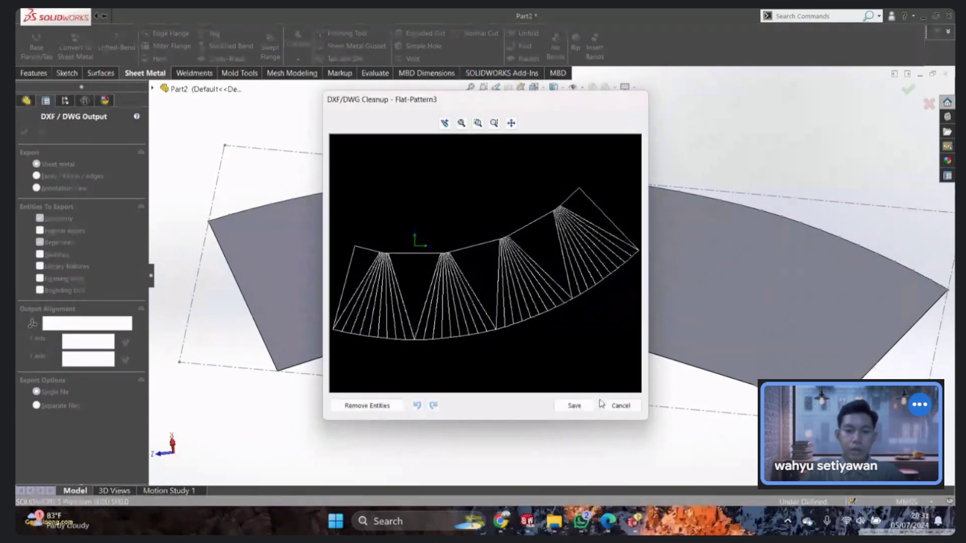
pyautogui.click(574, 406)
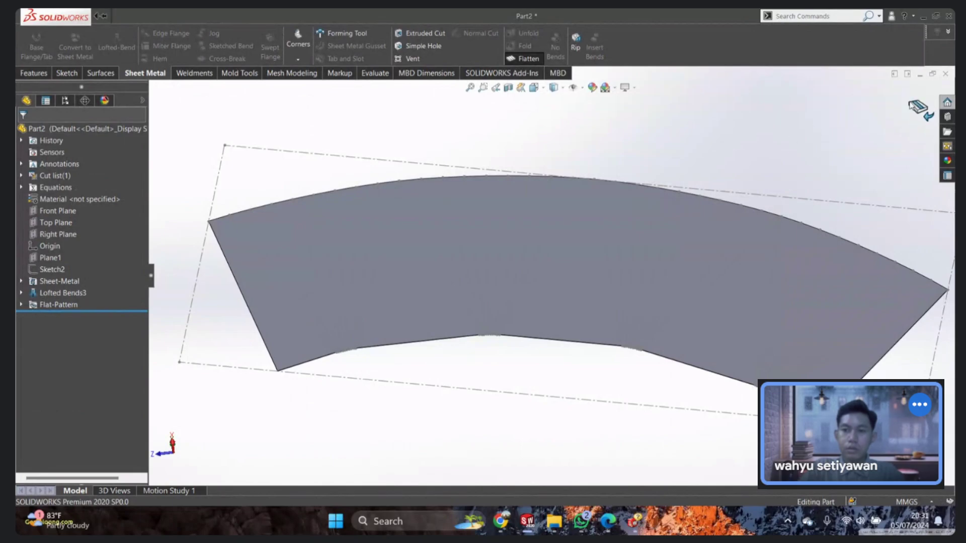
# Step: Unflatten the part and switch to the sheet metal - Sheet1 drawing
pyautogui.click(918, 108)
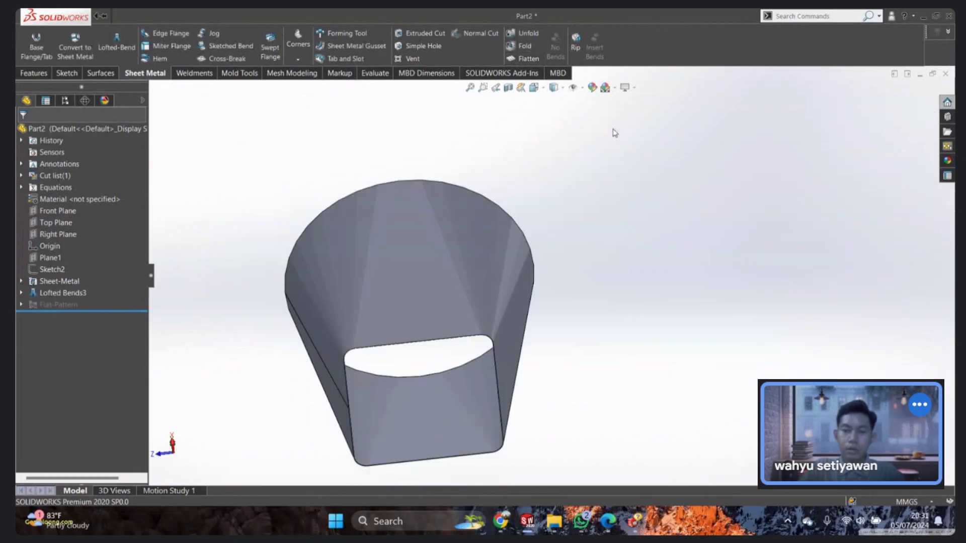
pyautogui.scroll(2, 588, 159)
pyautogui.hotkey('ctrl', 'Tab')
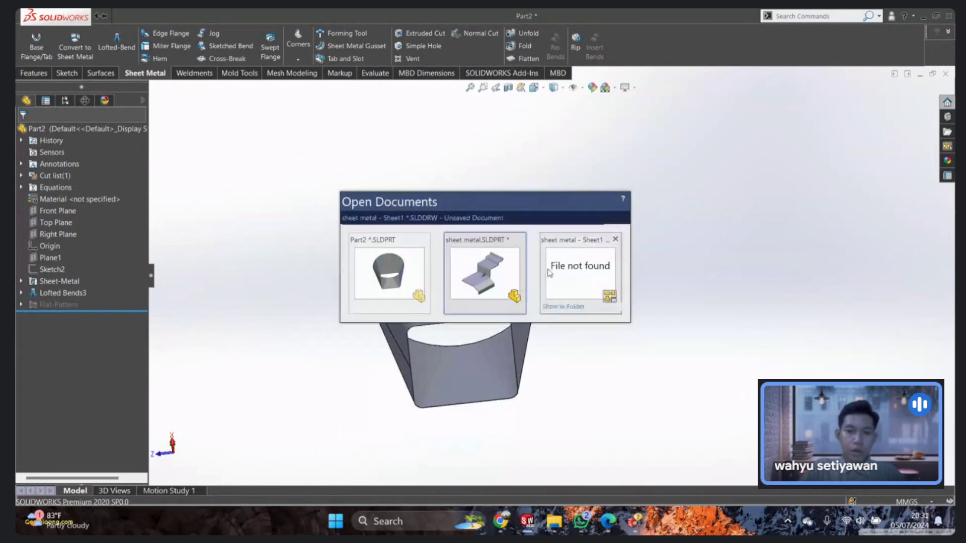
pyautogui.click(571, 286)
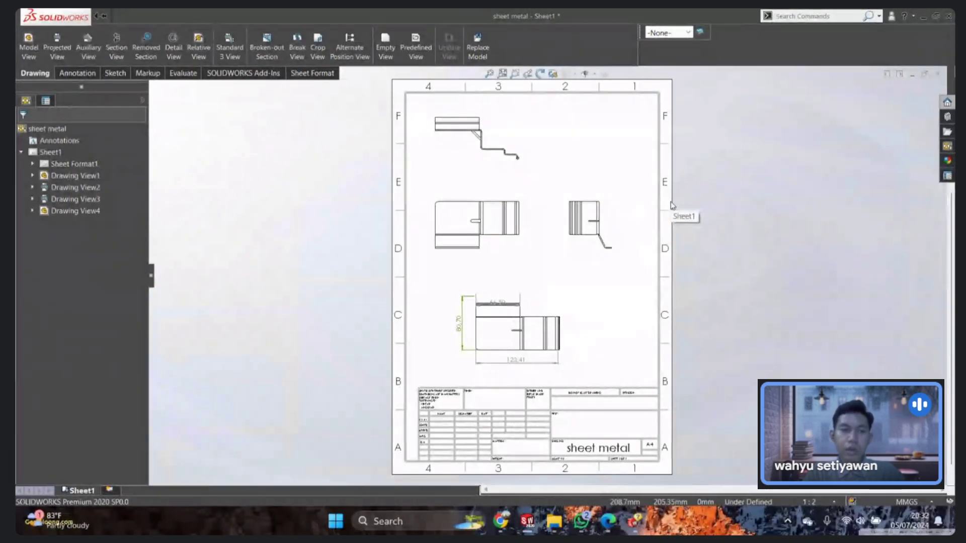
# Step: Switch from the drawing back to the sheet metal.SLDPRT part with Ctrl+Tab
pyautogui.hotkey('ctrl', 'Tab')
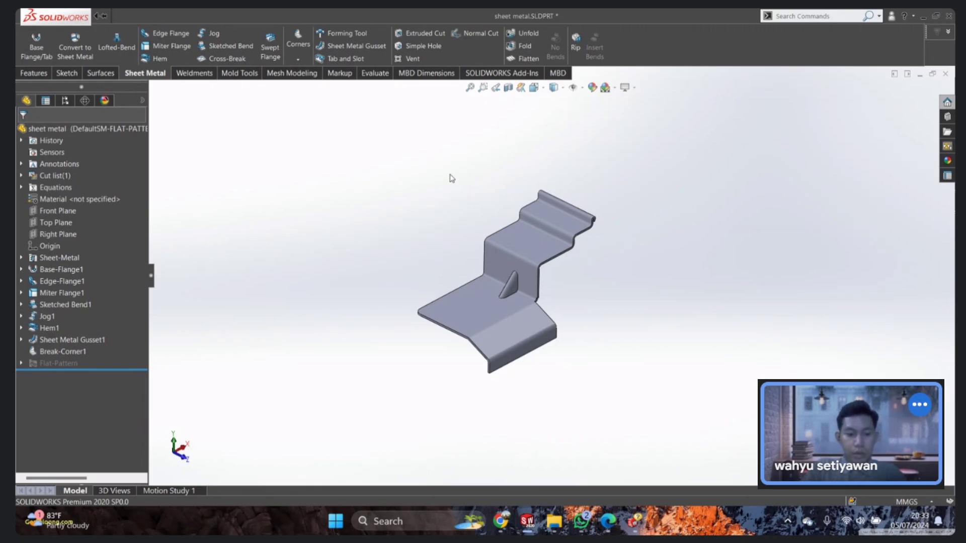
# Step: Dismiss the Welcome window and create blank part Part3 from the Part template
pyautogui.hotkey('ctrl', 'F2')
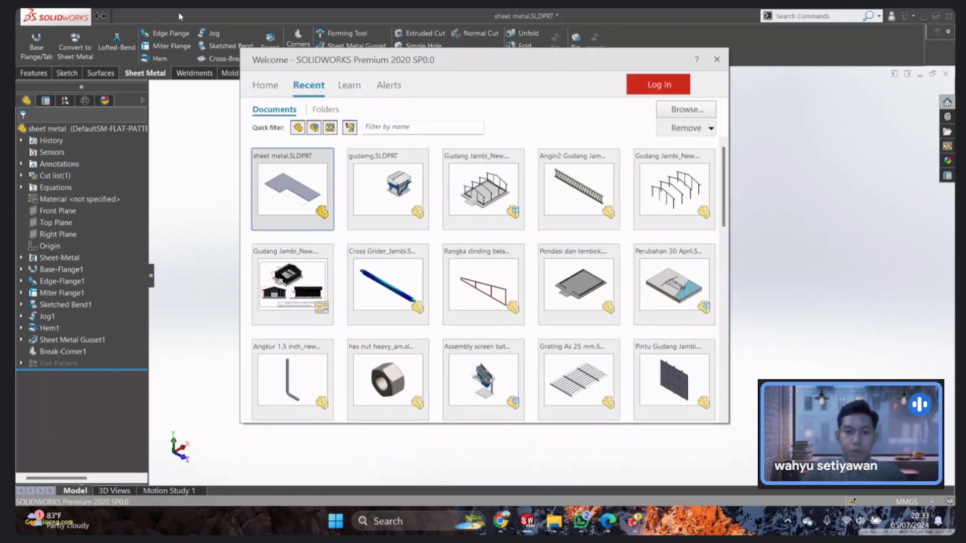
pyautogui.scroll(-3, 483, 262)
pyautogui.scroll(-2, 498, 257)
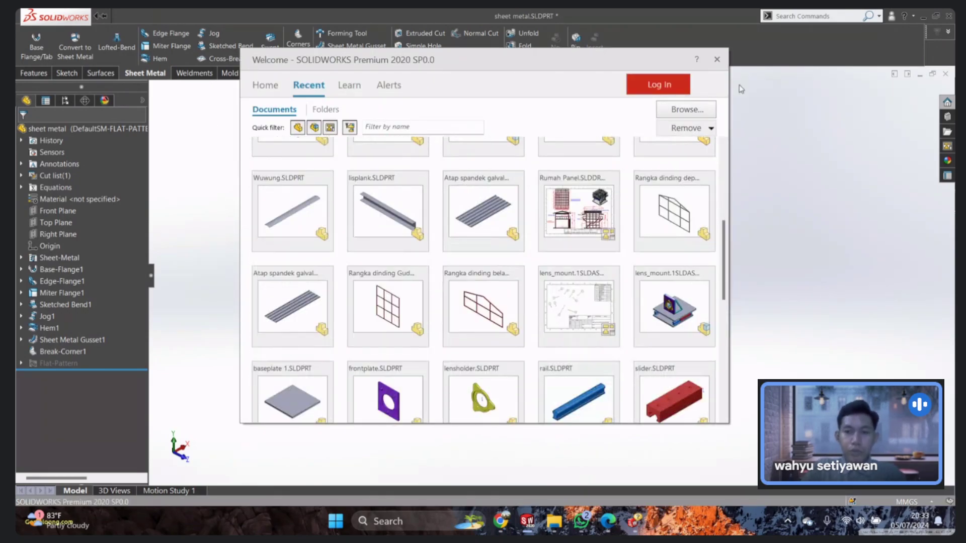
pyautogui.click(717, 59)
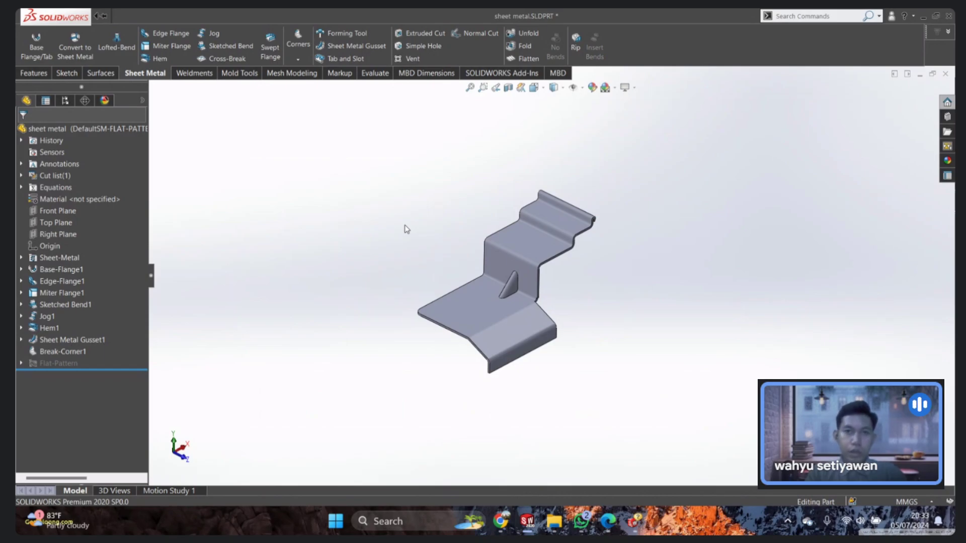
pyautogui.click(34, 72)
pyautogui.click(134, 16)
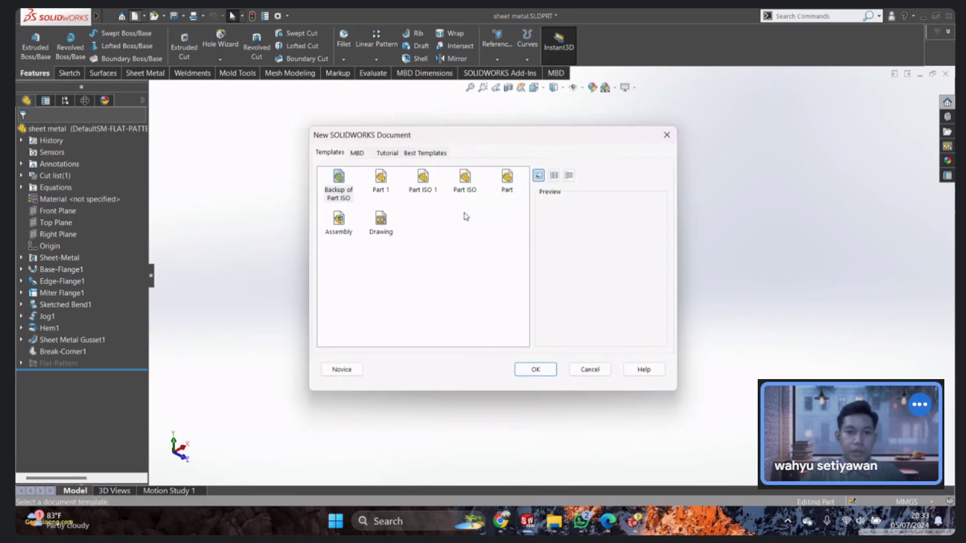
pyautogui.doubleClick(507, 179)
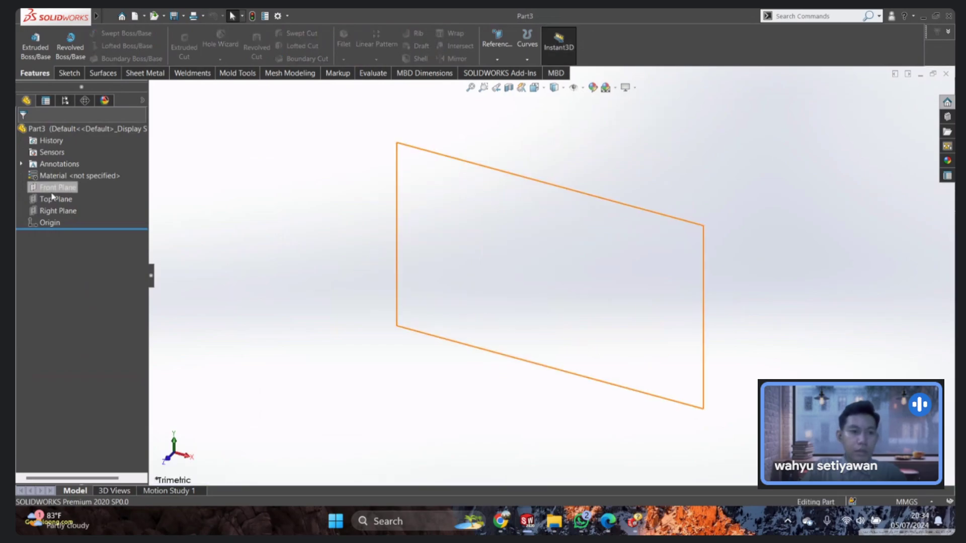
# Step: On the Front Plane, sketch a chain of four connected lines starting at the origin
pyautogui.click(71, 188)
pyautogui.click(160, 207)
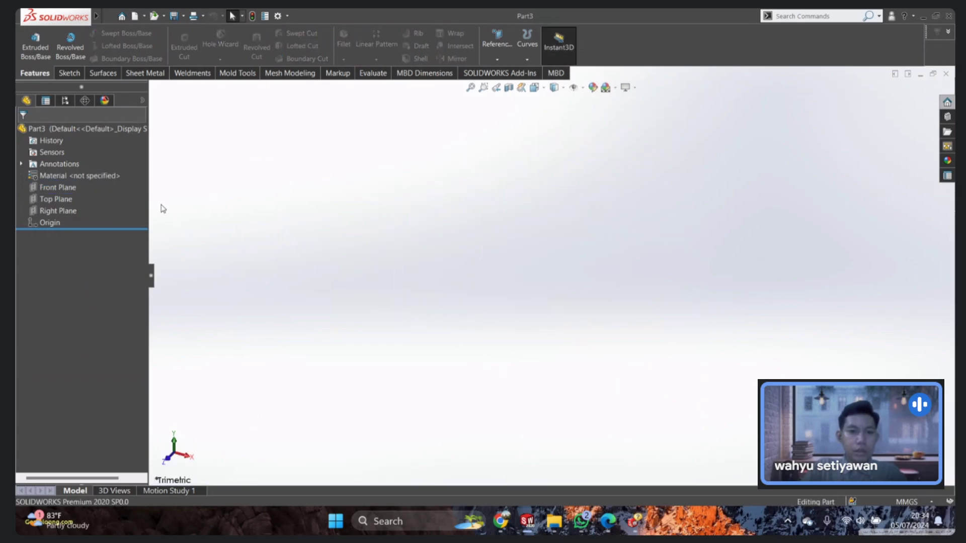
pyautogui.click(63, 188)
pyautogui.moveTo(293, 283)
pyautogui.mouseDown(button='right')
pyautogui.moveTo(289, 274)
pyautogui.moveTo(236, 284)
pyautogui.mouseUp(button='right')
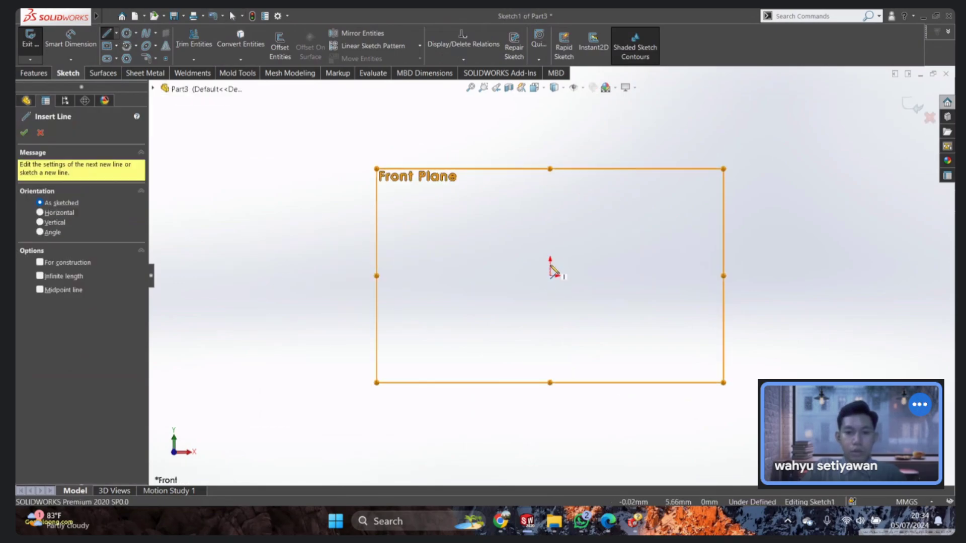
pyautogui.click(550, 275)
pyautogui.click(647, 278)
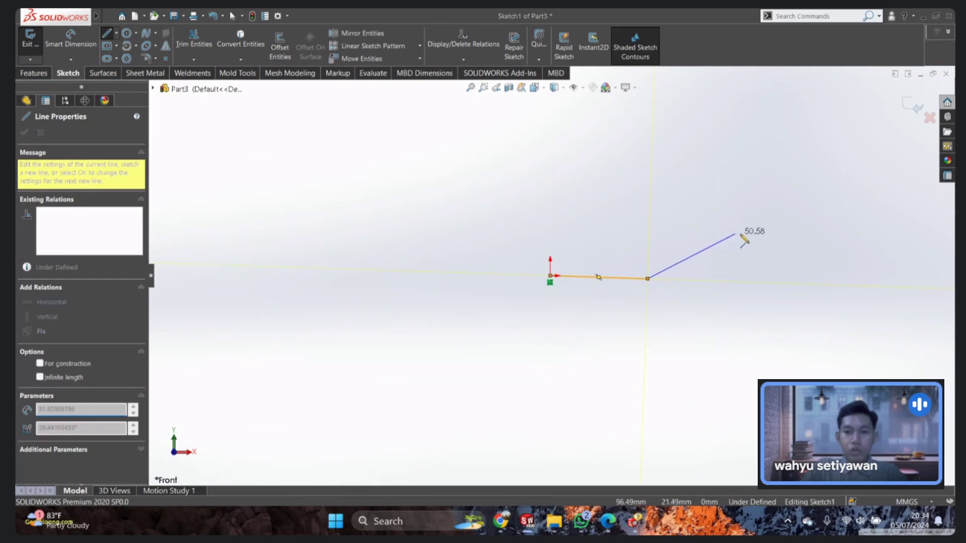
pyautogui.click(742, 253)
pyautogui.click(771, 194)
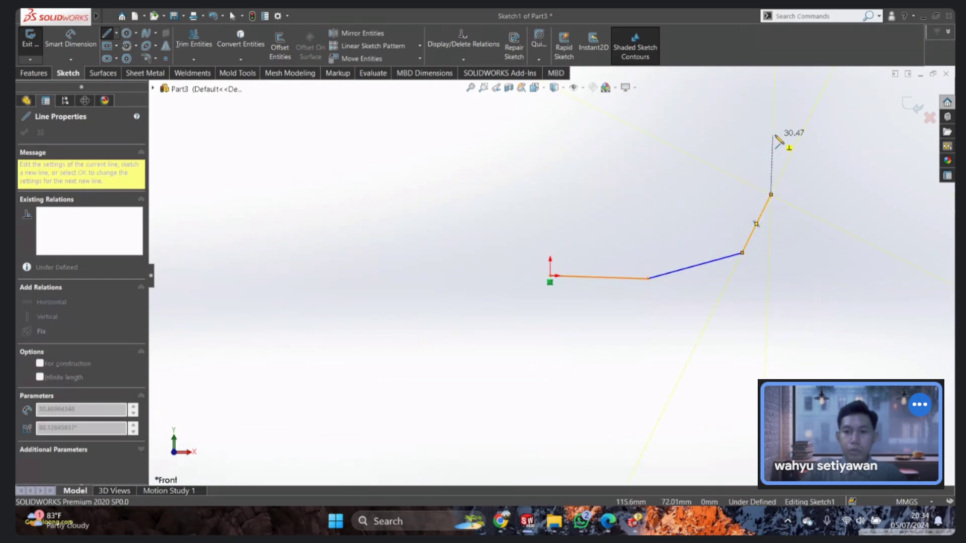
pyautogui.click(773, 134)
pyautogui.rightClick(765, 103)
pyautogui.click(785, 144)
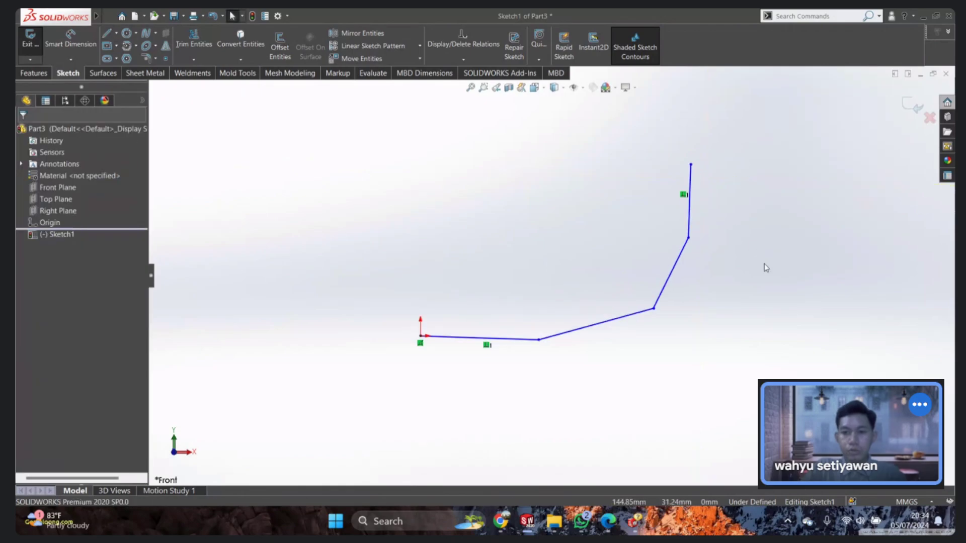
# Step: Reshape the line chain by dragging its vertices and deleting unwanted relations
pyautogui.moveTo(765, 267); pyautogui.dragTo(767, 269, button='right')
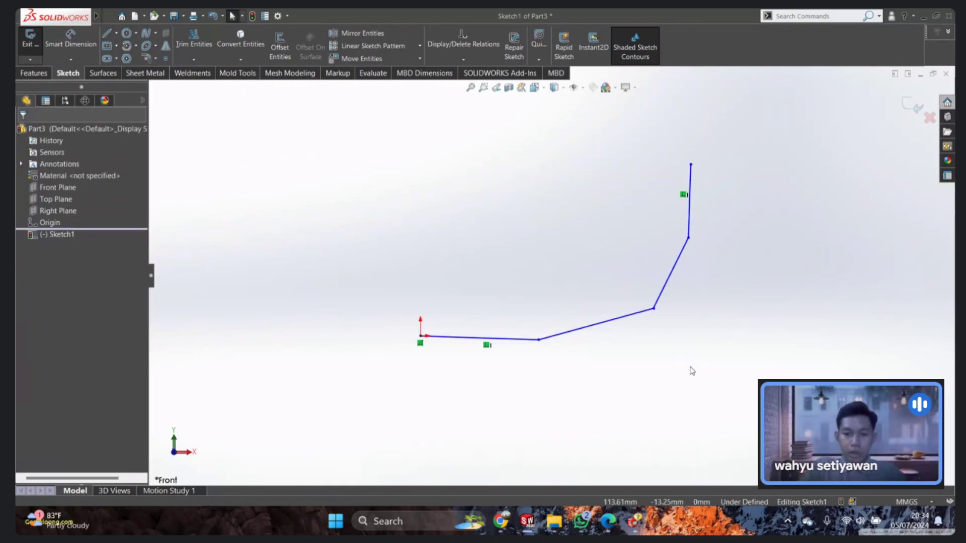
pyautogui.scroll(-2, 669, 231)
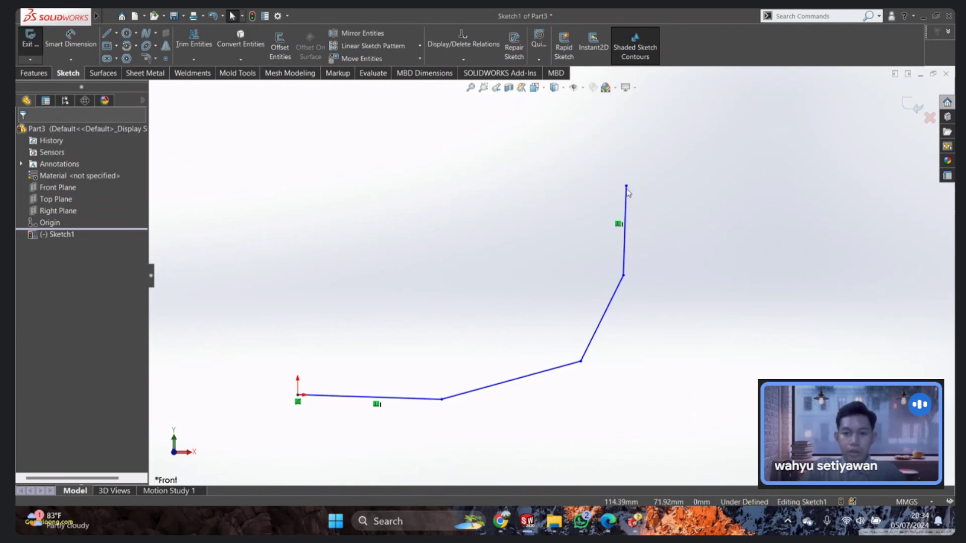
pyautogui.moveTo(627, 187); pyautogui.dragTo(628, 171)
pyautogui.click(676, 293)
pyautogui.scroll(2, 599, 334)
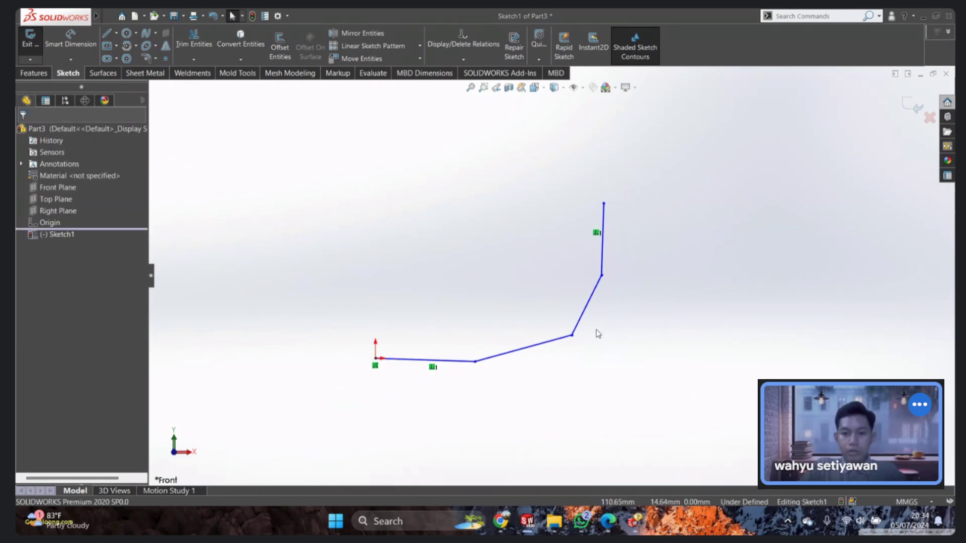
pyautogui.moveTo(572, 335); pyautogui.dragTo(548, 337)
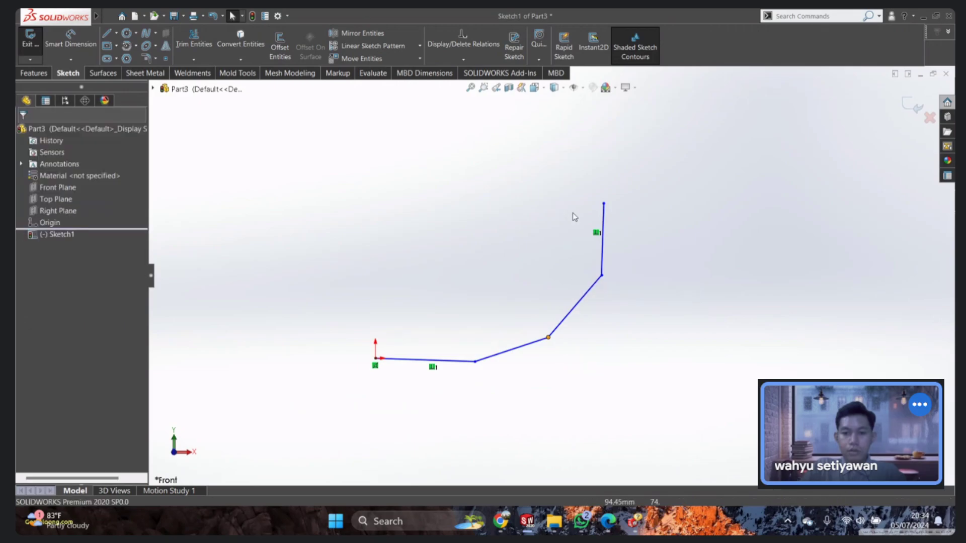
pyautogui.click(604, 203)
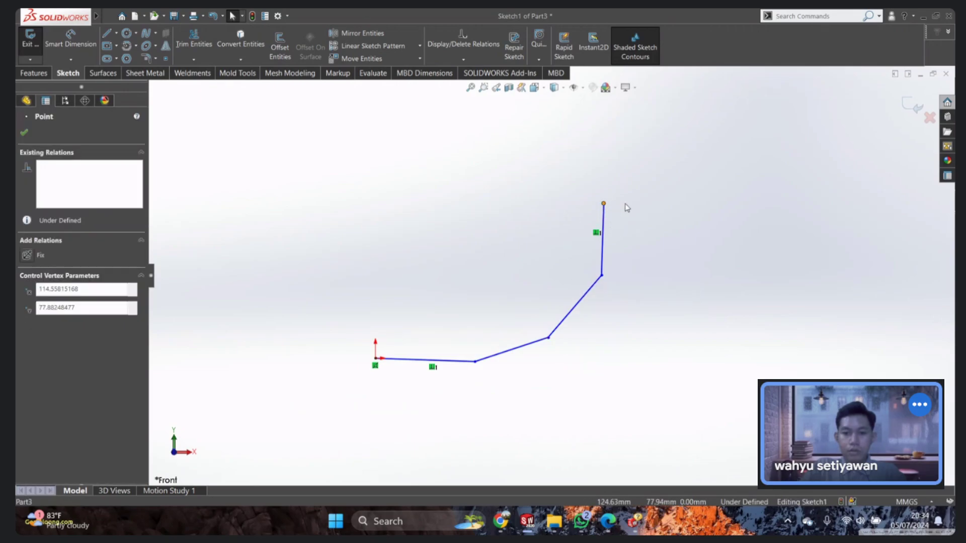
pyautogui.moveTo(604, 203); pyautogui.dragTo(611, 203)
pyautogui.click(605, 234)
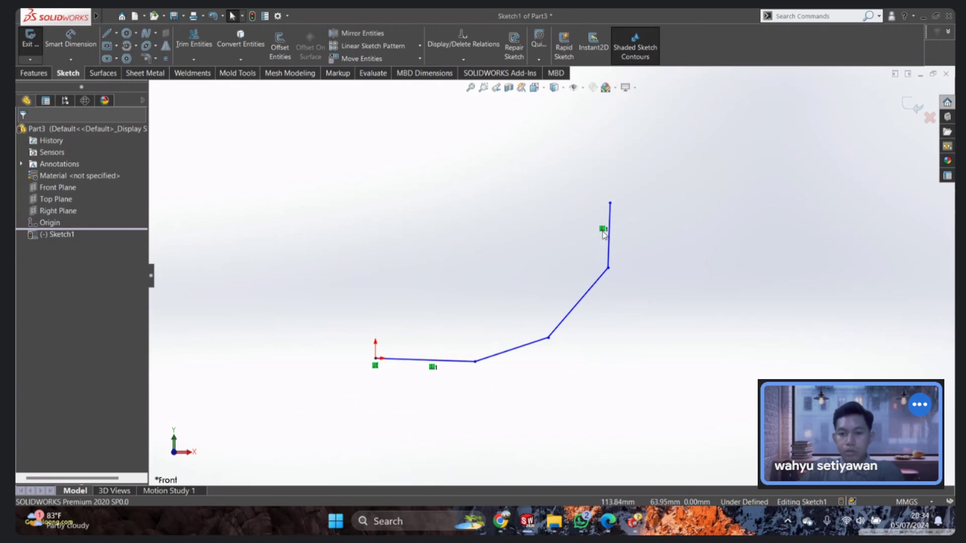
pyautogui.press('Delete')
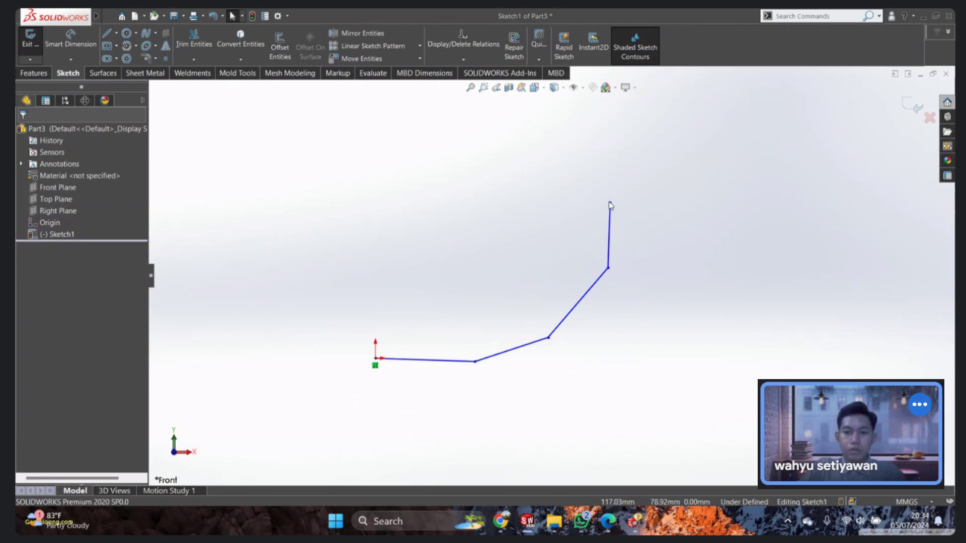
pyautogui.moveTo(611, 204); pyautogui.dragTo(624, 203)
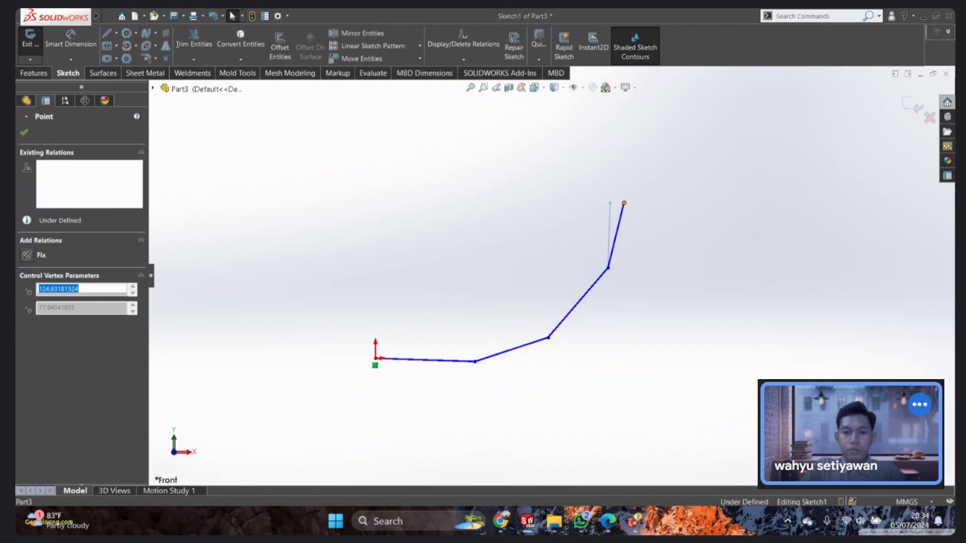
# Step: Add a vertical line at the top and make all five lines equal length
pyautogui.moveTo(662, 286); pyautogui.dragTo(618, 297, button='right')
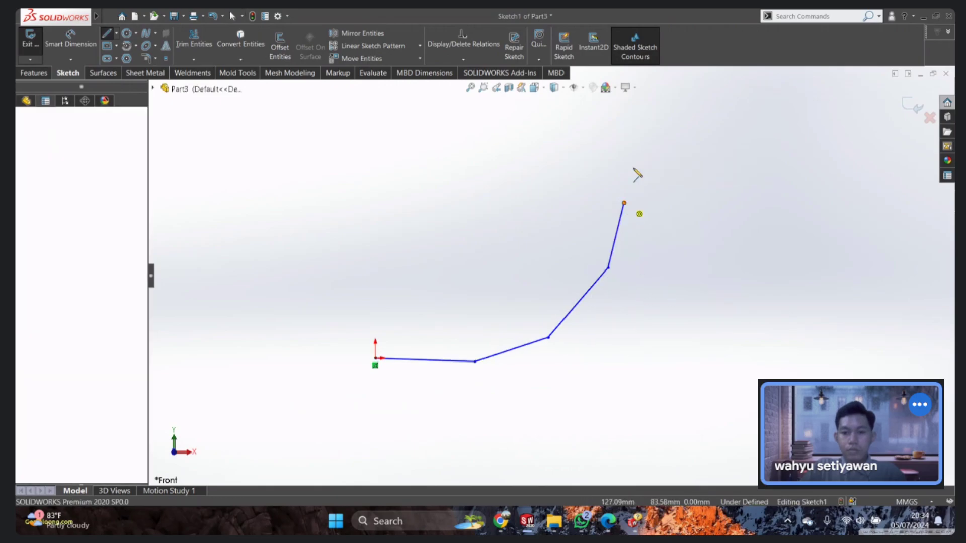
pyautogui.click(623, 203)
pyautogui.click(625, 125)
pyautogui.press('Escape')
pyautogui.scroll(1, 610, 255)
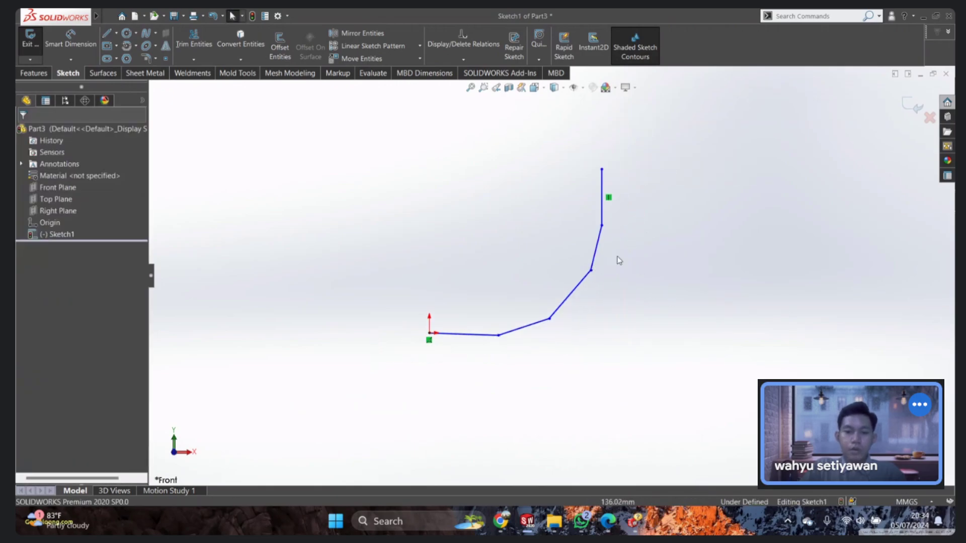
pyautogui.moveTo(648, 144); pyautogui.dragTo(473, 359)
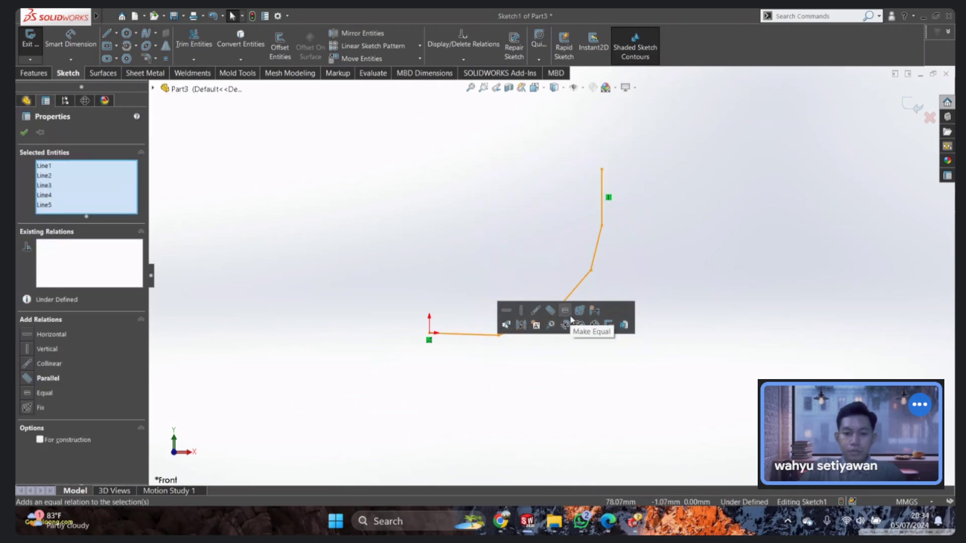
pyautogui.click(566, 324)
pyautogui.click(556, 218)
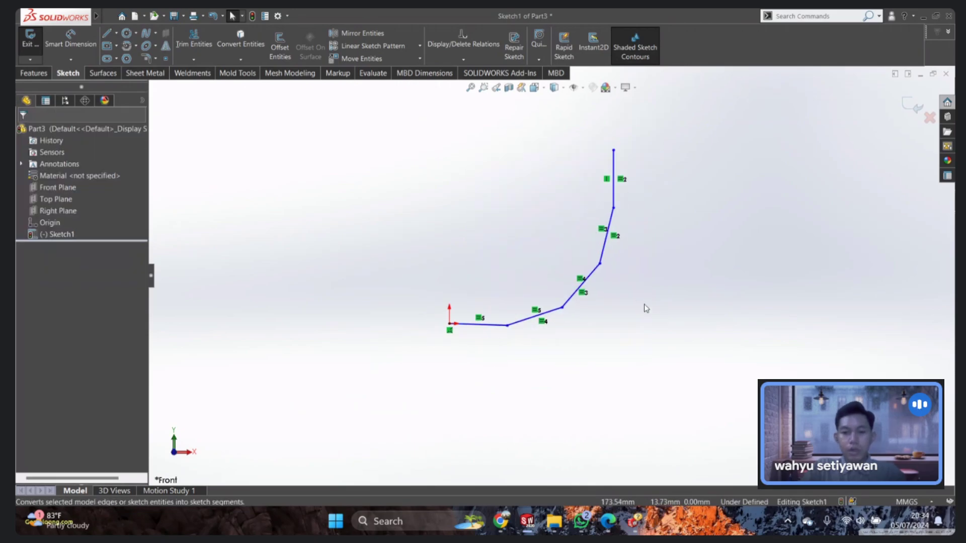
# Step: Draw a vertical upright and a top line from the lower corner vertex
pyautogui.moveTo(645, 308); pyautogui.dragTo(619, 308, button='right')
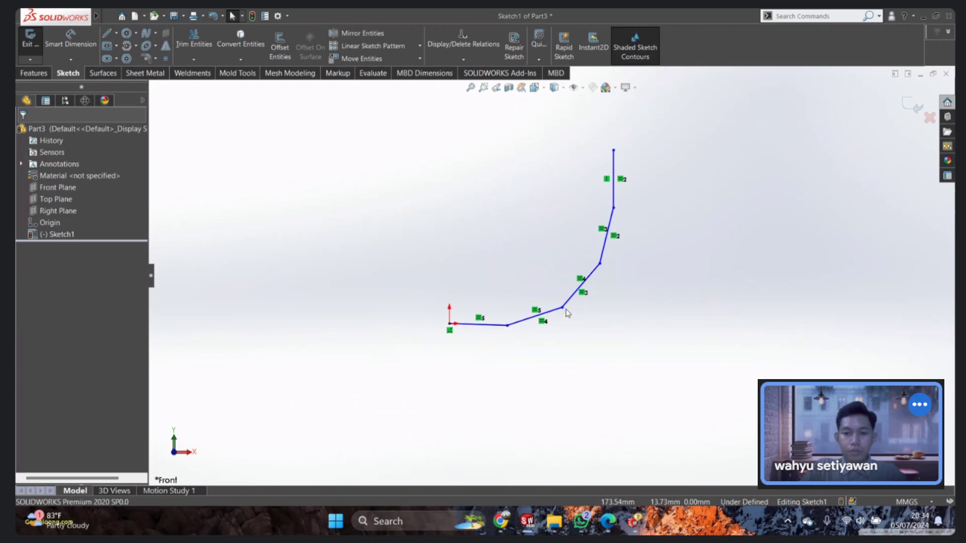
pyautogui.click(507, 325)
pyautogui.click(503, 207)
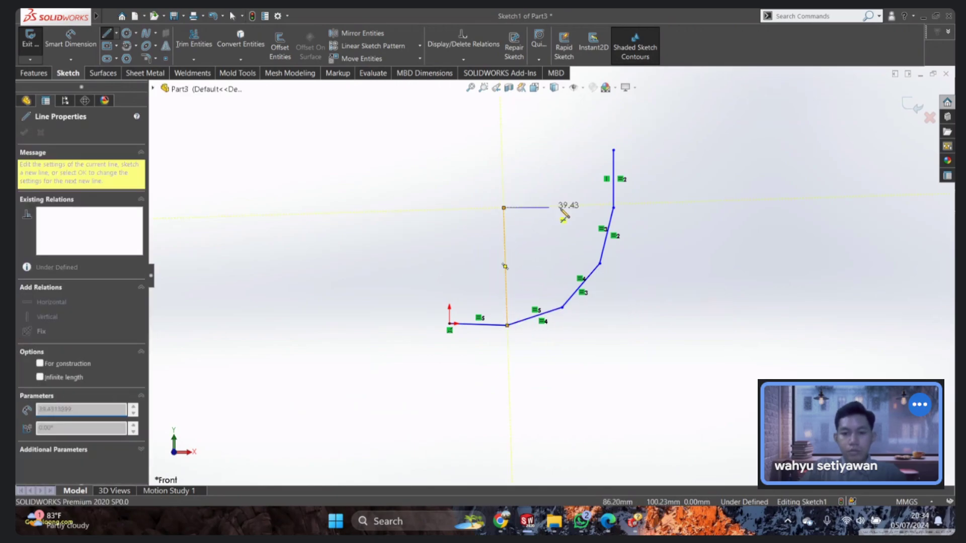
pyautogui.click(613, 207)
pyautogui.press('Escape')
pyautogui.click(505, 226)
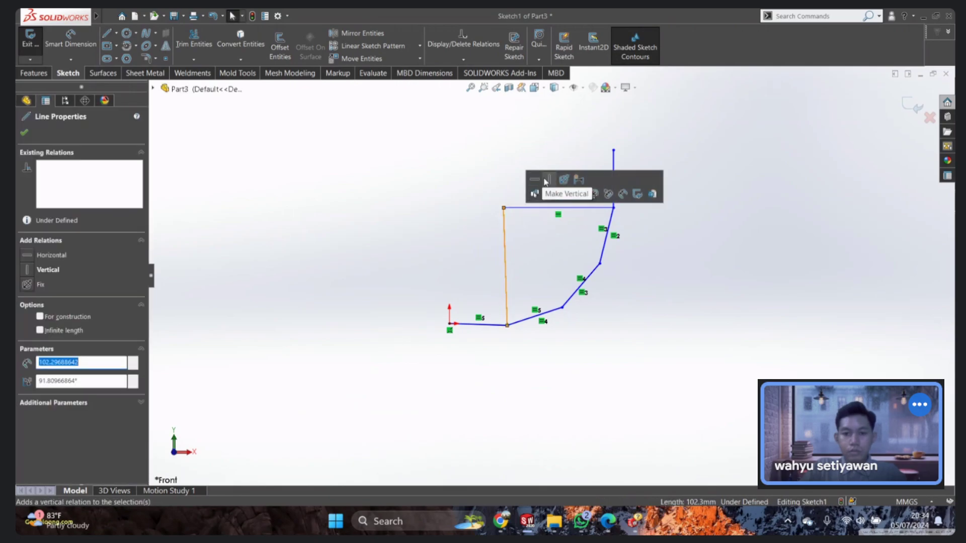
pyautogui.click(546, 180)
pyautogui.press('Escape')
pyautogui.click(539, 209)
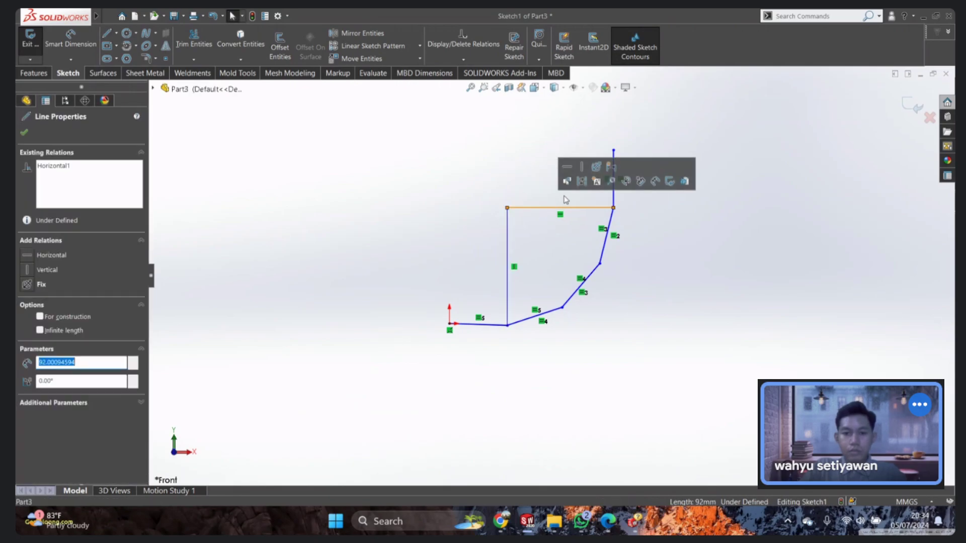
pyautogui.press('Escape')
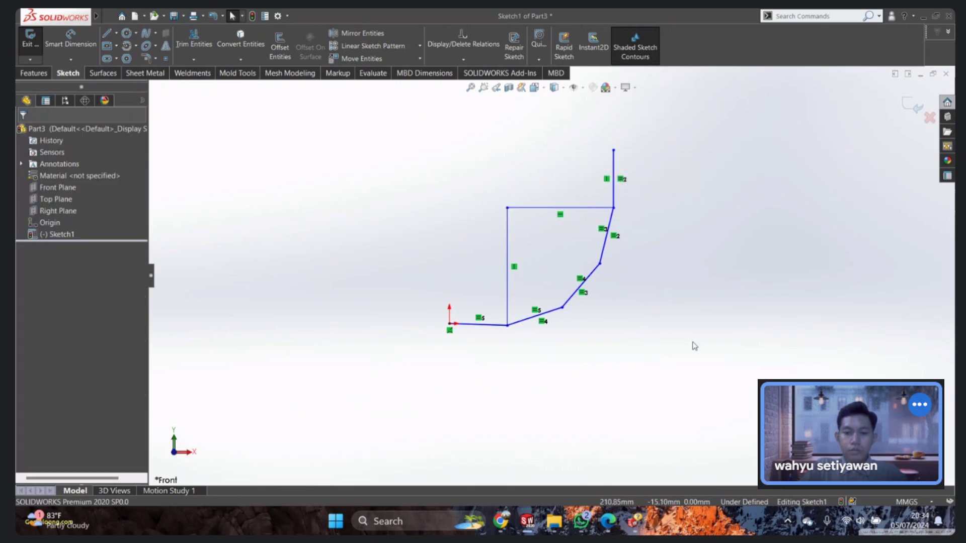
# Step: Draw a diagonal from the top-left corner to the first elbow joint
pyautogui.press('l')
pyautogui.click(507, 207)
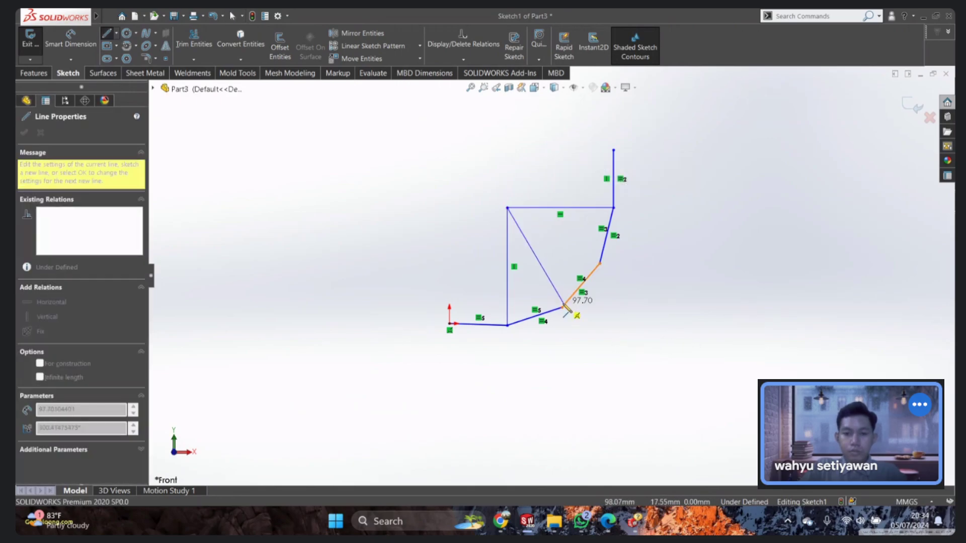
pyautogui.click(563, 308)
pyautogui.press('Escape')
# Step: Try a 15° angle between the left vertical and the diagonal, then undo it
pyautogui.press('d')
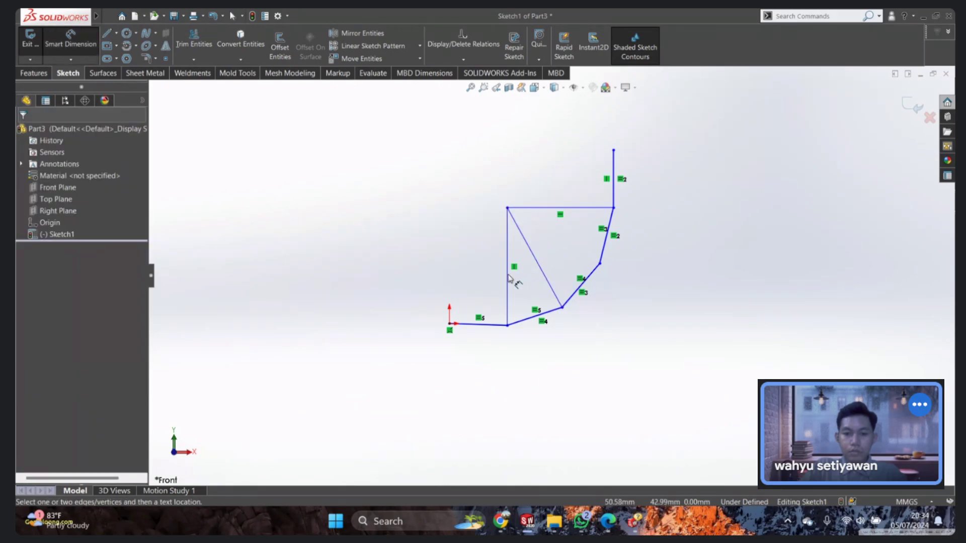
pyautogui.click(508, 279)
pyautogui.click(544, 274)
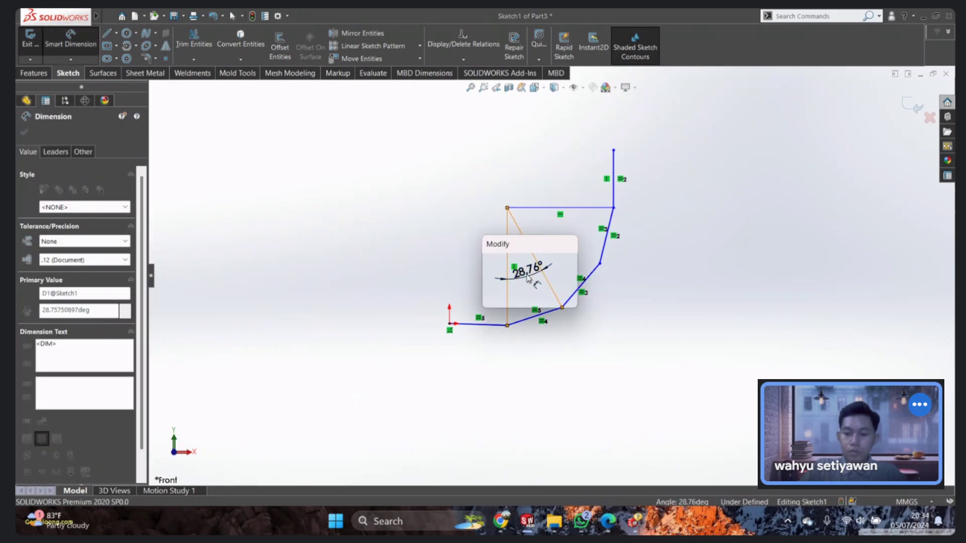
pyautogui.write('15')
pyautogui.press('Return')
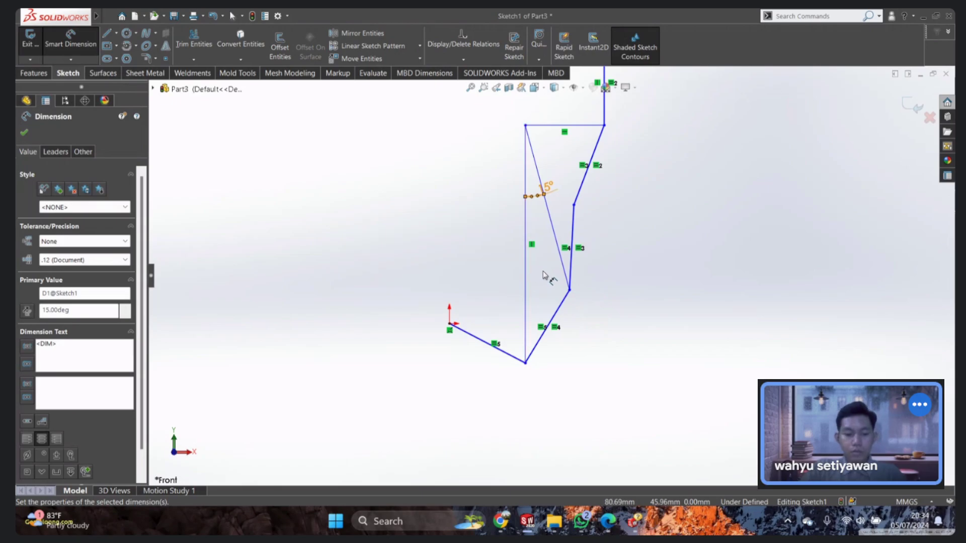
pyautogui.hotkey('ctrl', 'z')
pyautogui.scroll(-2, 546, 277)
pyautogui.scroll(-2, 546, 276)
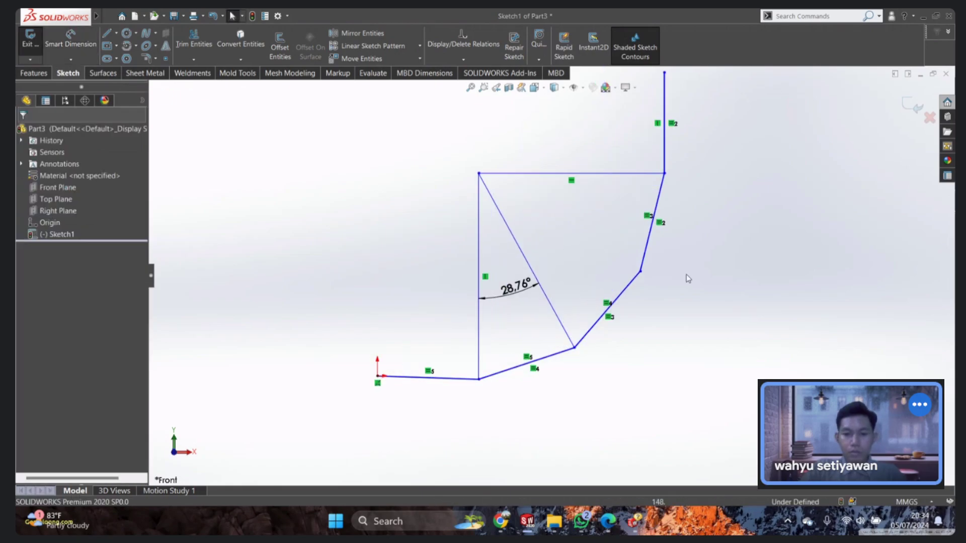
pyautogui.moveTo(777, 301); pyautogui.dragTo(605, 276, button='right')
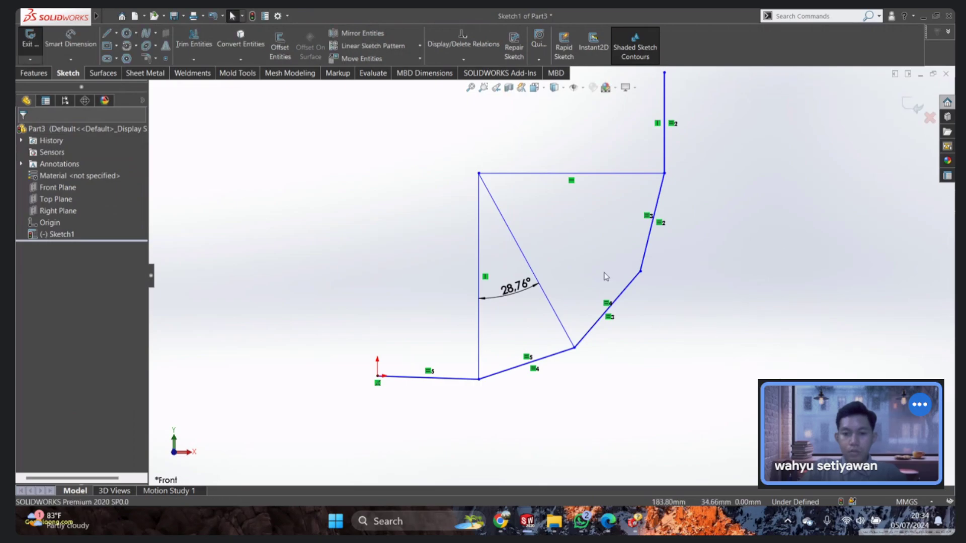
# Step: Draw a second diagonal to the second elbow joint and change the 28.76° angle to 30°
pyautogui.press('l')
pyautogui.click(478, 174)
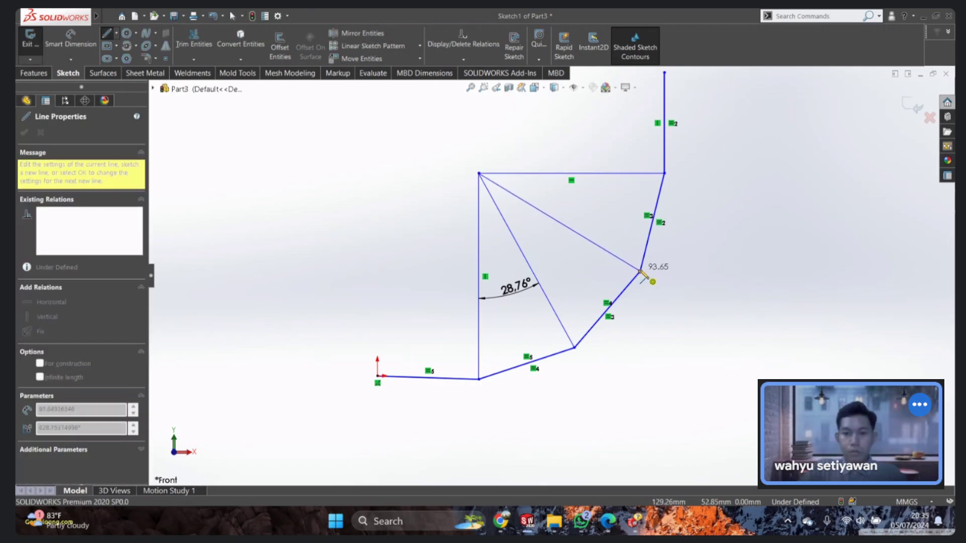
pyautogui.click(639, 272)
pyautogui.press('Escape')
pyautogui.doubleClick(517, 286)
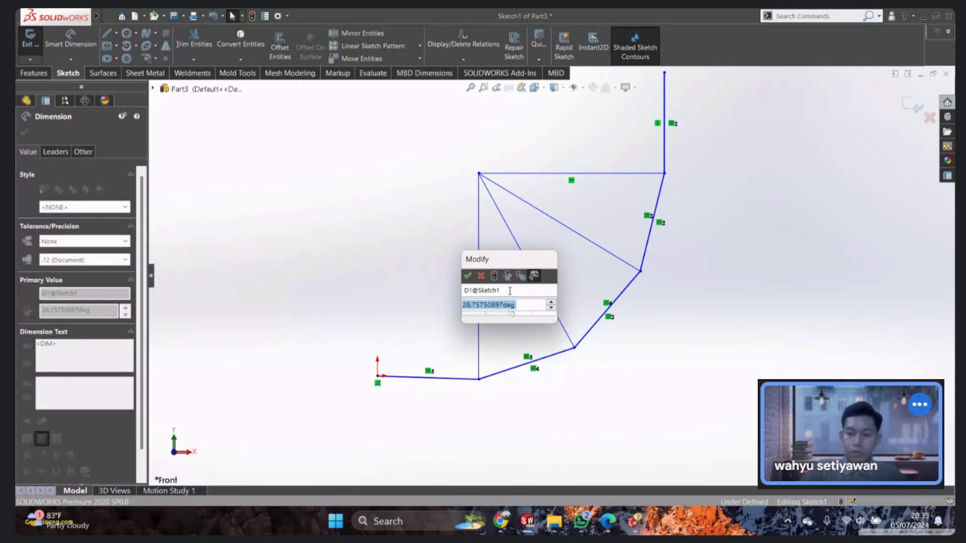
pyautogui.write('30')
pyautogui.press('Return')
pyautogui.click(628, 317)
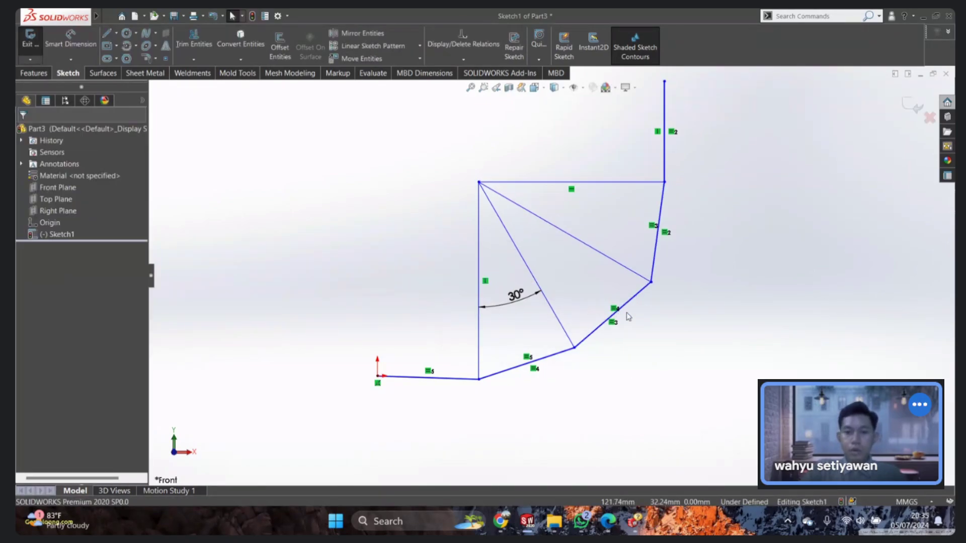
# Step: Add 30° angles between the two diagonals and between the top line and second diagonal
pyautogui.moveTo(679, 354); pyautogui.dragTo(680, 307, button='right')
pyautogui.click(610, 258)
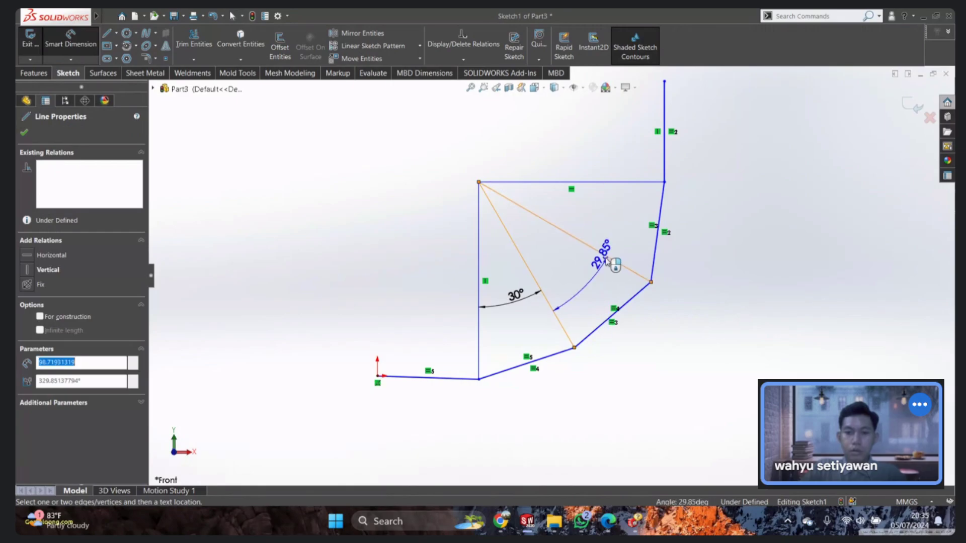
pyautogui.click(571, 260)
pyautogui.write('30')
pyautogui.press('Return')
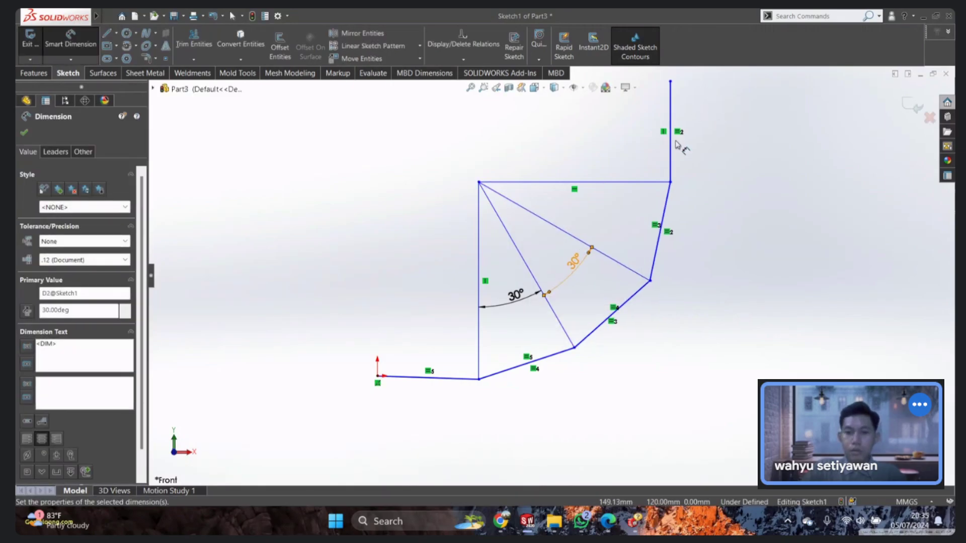
pyautogui.click(616, 184)
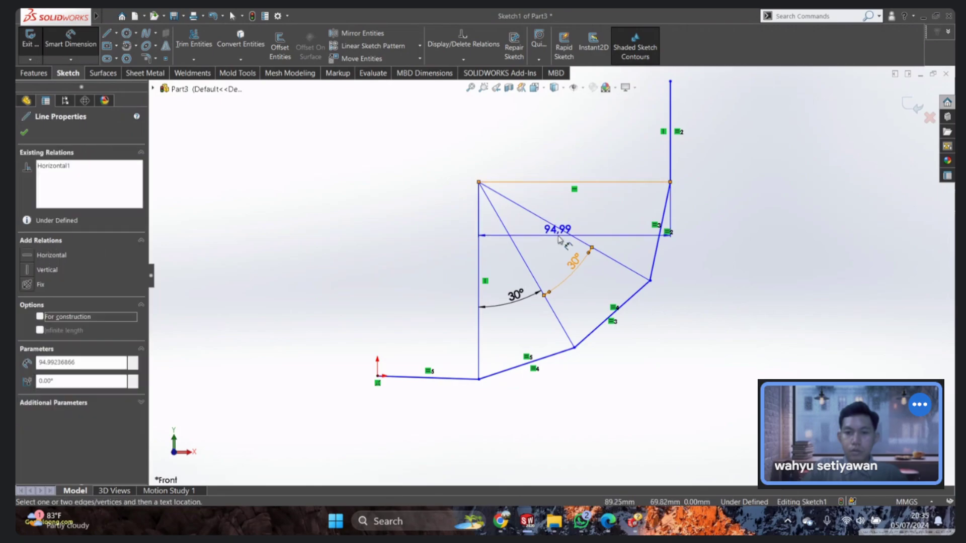
pyautogui.click(559, 227)
pyautogui.click(550, 206)
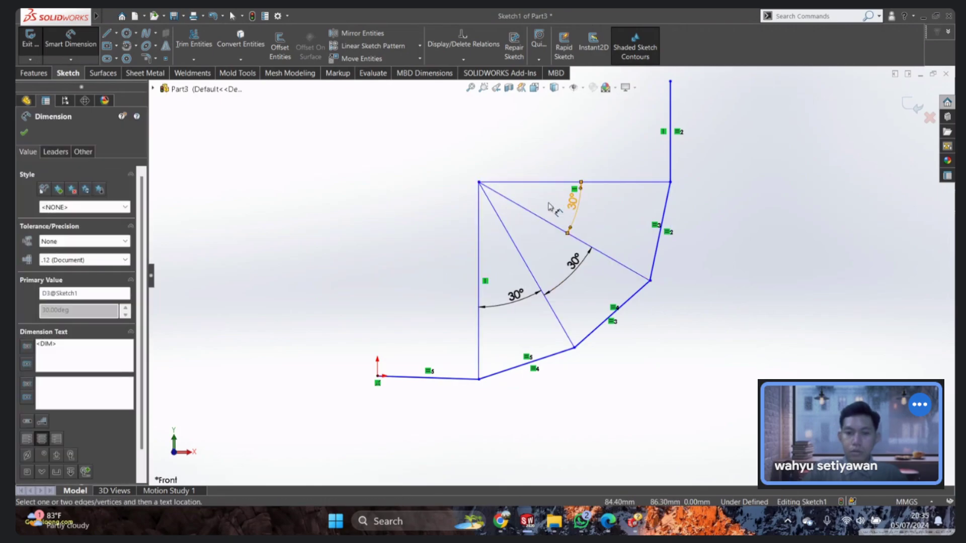
pyautogui.scroll(3, 604, 275)
pyautogui.press('Escape')
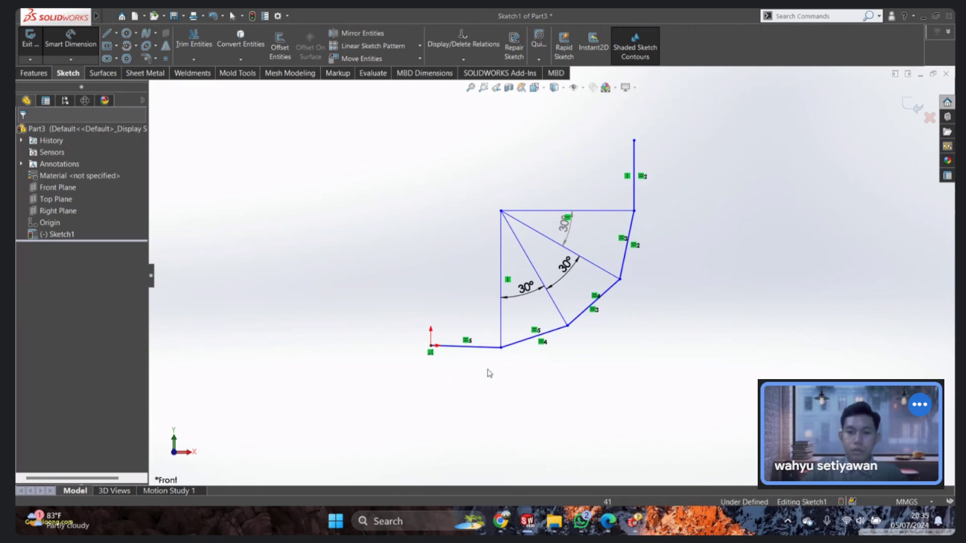
# Step: Make the bottom-left line horizontal and the vertical and first diagonal equal length
pyautogui.click(481, 351)
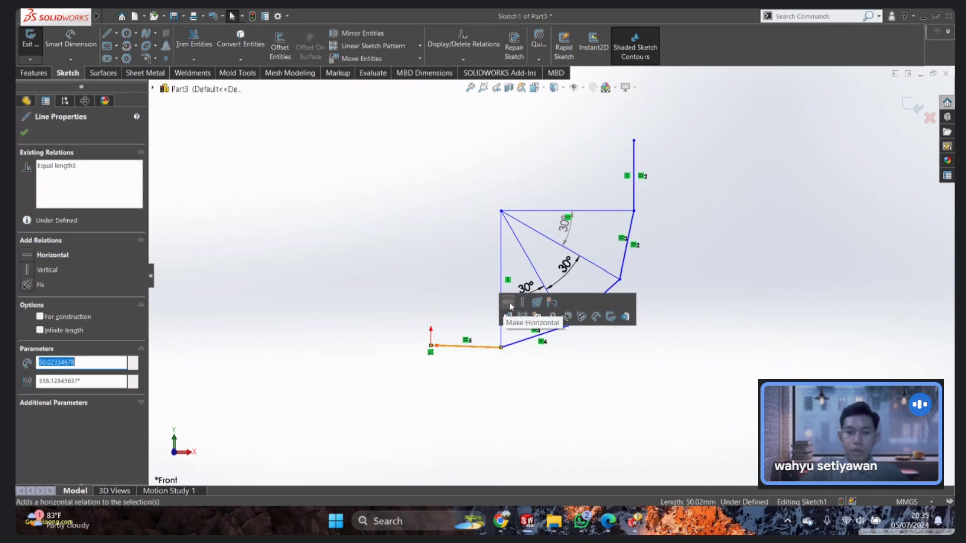
pyautogui.click(511, 315)
pyautogui.moveTo(633, 140); pyautogui.dragTo(657, 123)
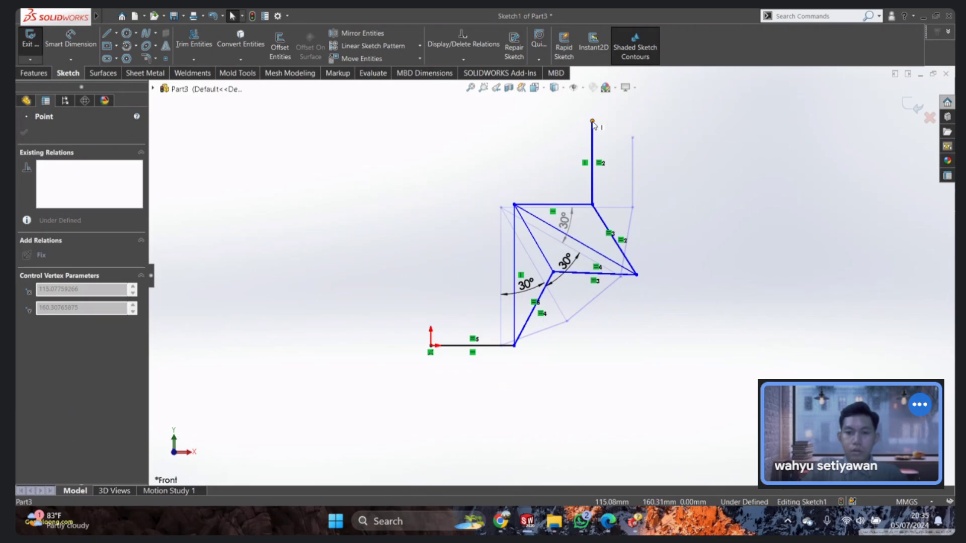
pyautogui.click(507, 236)
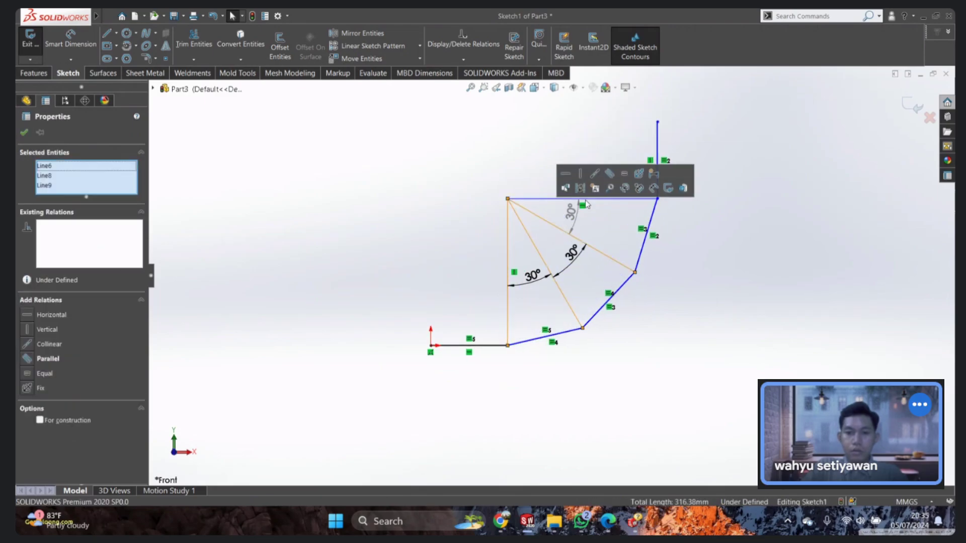
pyautogui.click(615, 184)
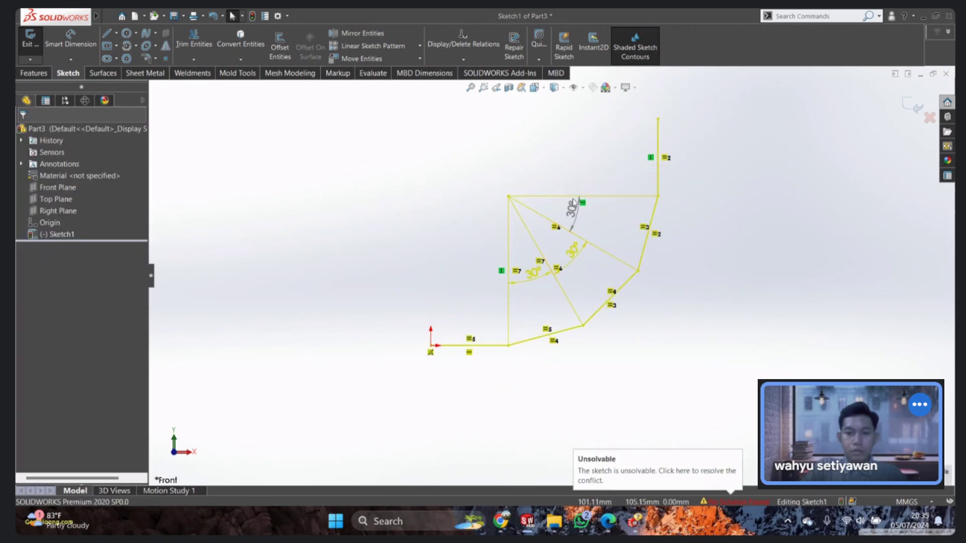
pyautogui.hotkey('ctrl', 'z')
pyautogui.click(508, 236)
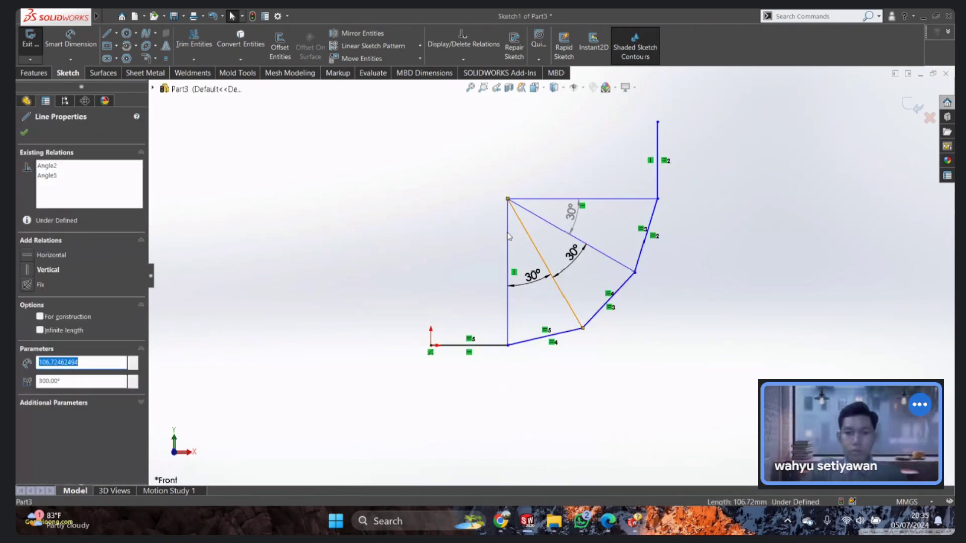
pyautogui.click(608, 190)
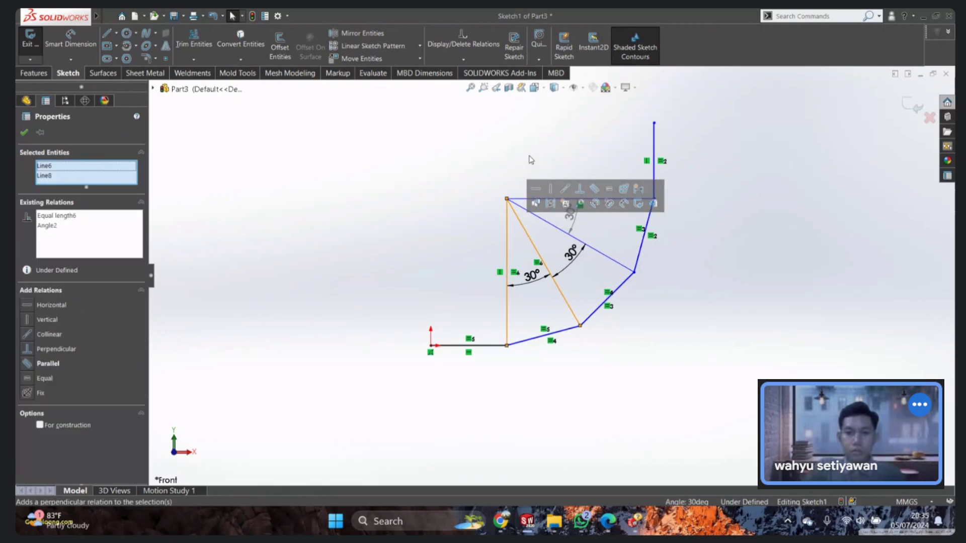
pyautogui.click(612, 259)
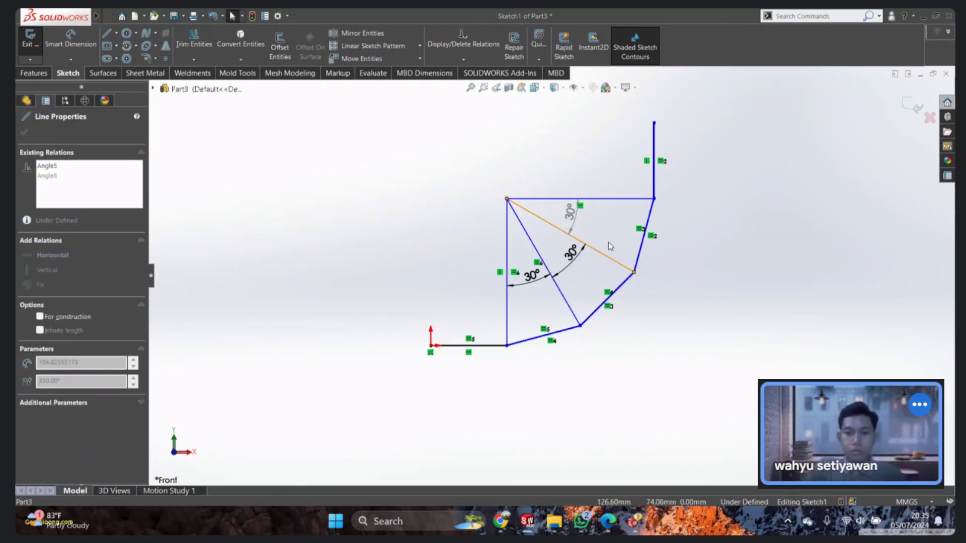
pyautogui.moveTo(635, 271)
pyautogui.mouseDown()
pyautogui.moveTo(663, 276)
pyautogui.moveTo(639, 265)
pyautogui.mouseUp()
pyautogui.click(538, 230)
# Step: Dimension the origin to the right vertical line, changing 176.66 to 200 mm
pyautogui.scroll(1, 537, 230)
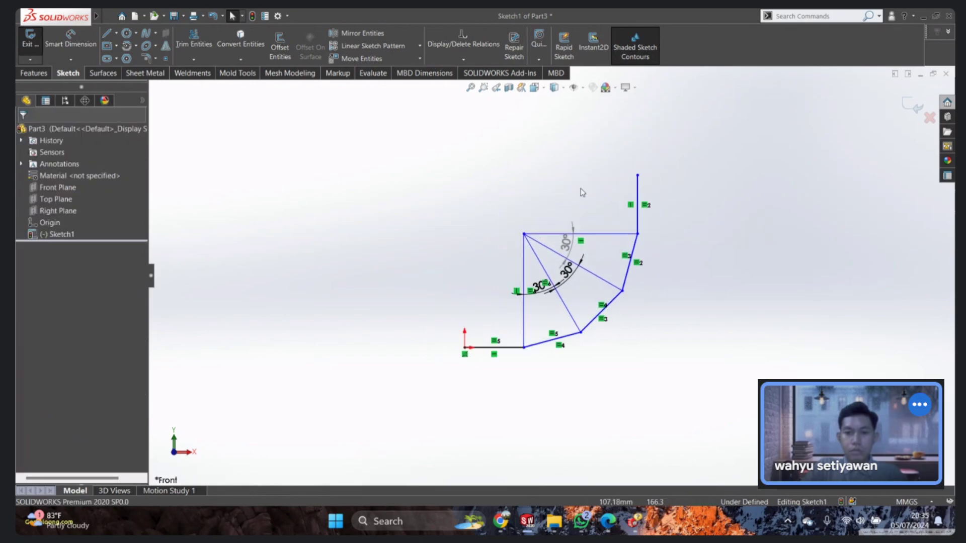
pyautogui.moveTo(733, 284); pyautogui.dragTo(733, 257, button='right')
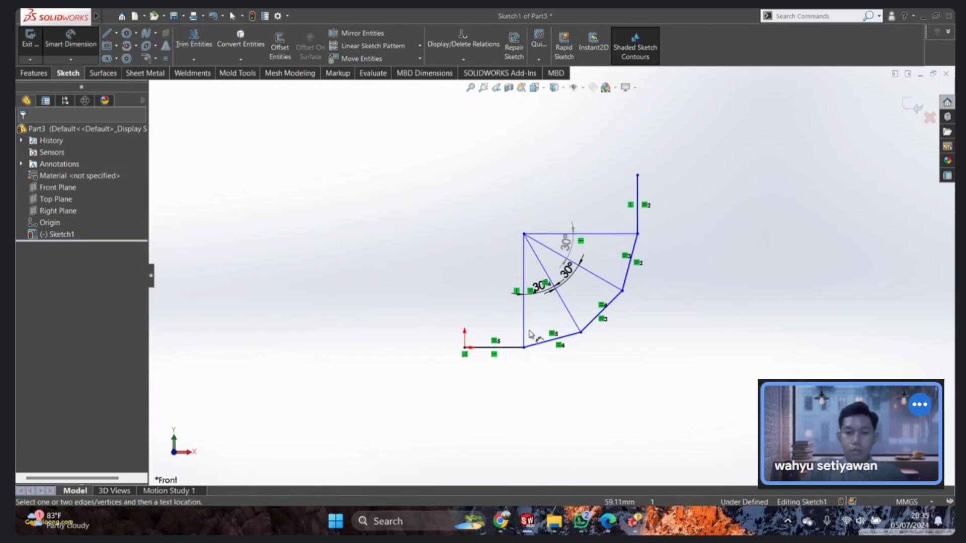
pyautogui.click(468, 347)
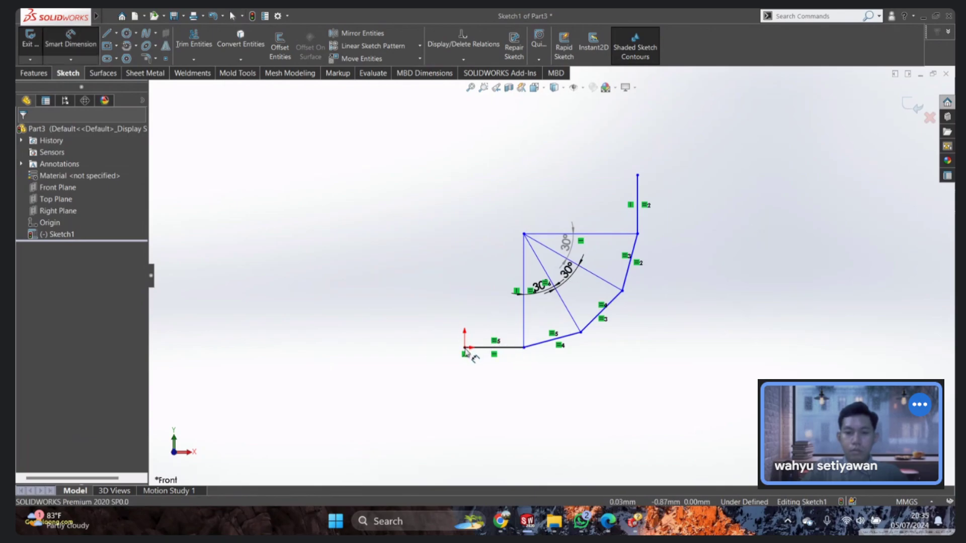
pyautogui.click(637, 213)
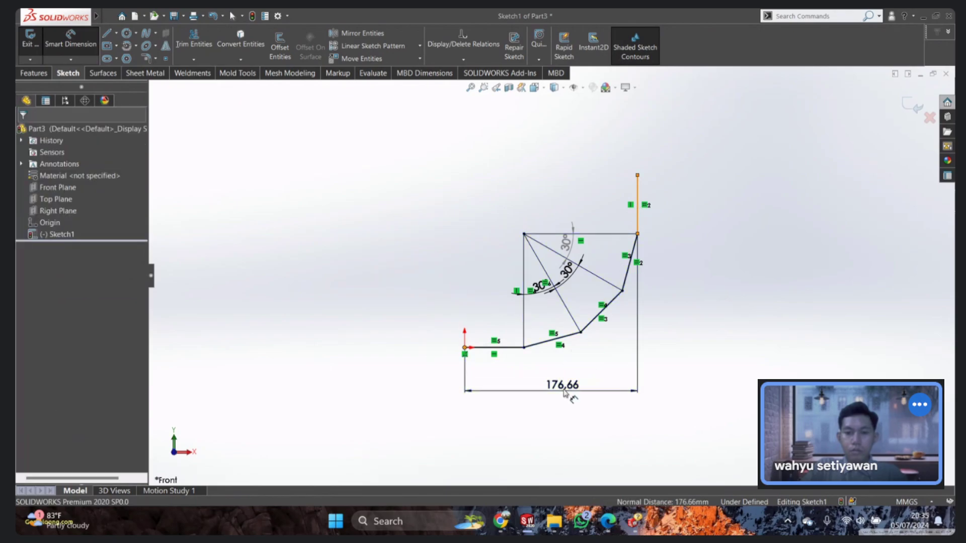
pyautogui.click(564, 390)
pyautogui.write('200')
pyautogui.press('Return')
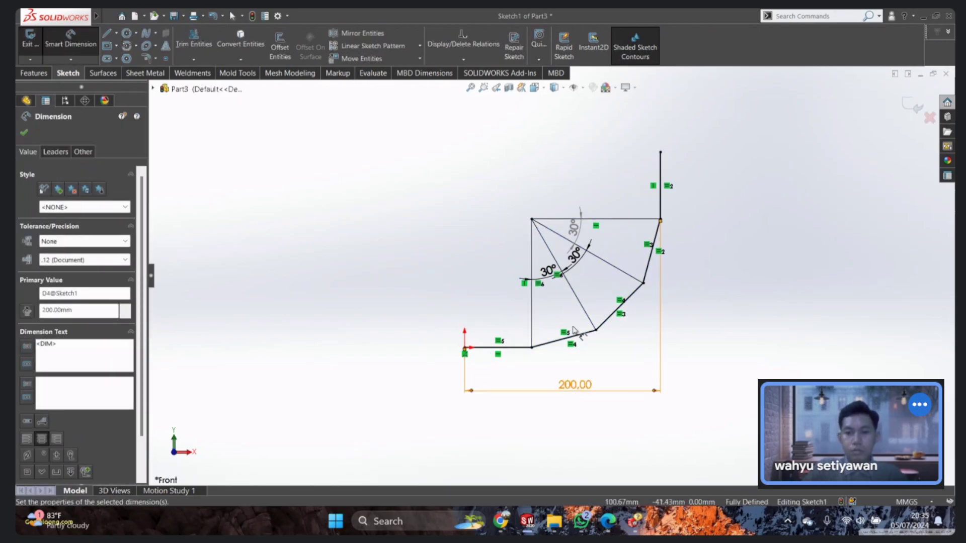
pyautogui.scroll(-2, 618, 216)
pyautogui.press('Escape')
pyautogui.scroll(3, 623, 218)
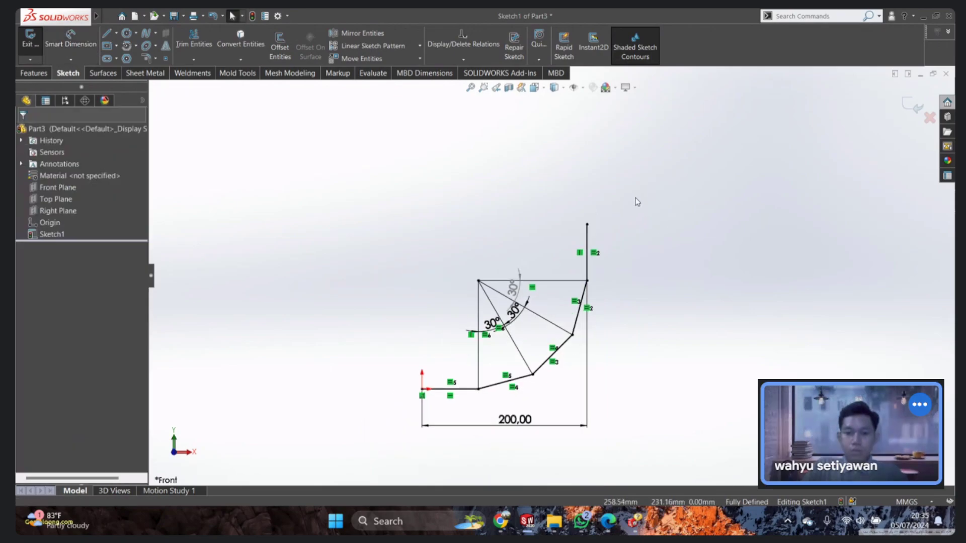
# Step: Exit the elbow path sketch and bring up the Right Plane's options in the tree
pyautogui.click(917, 108)
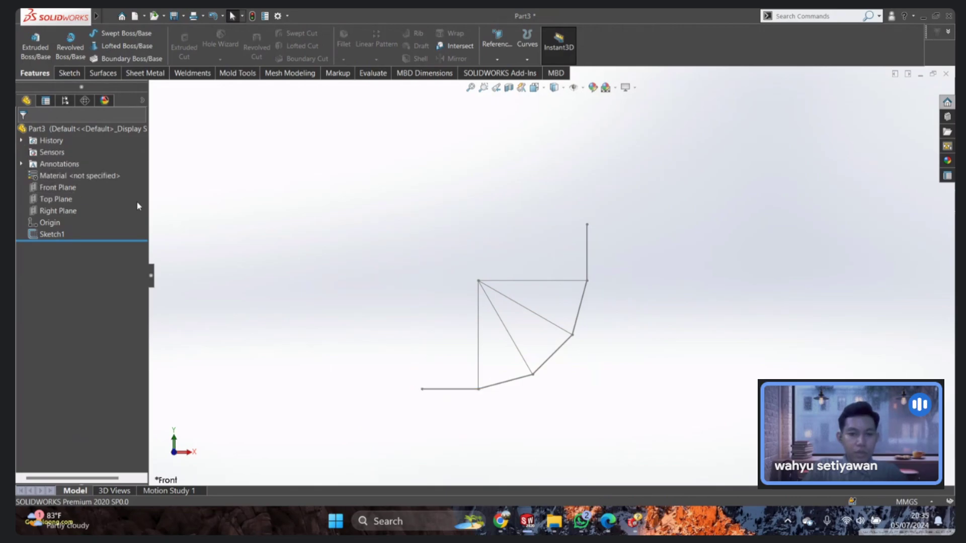
pyautogui.click(58, 210)
pyautogui.moveTo(502, 287)
pyautogui.mouseDown(button='middle')
pyautogui.moveTo(570, 289)
pyautogui.moveTo(142, 226)
pyautogui.mouseUp(button='middle')
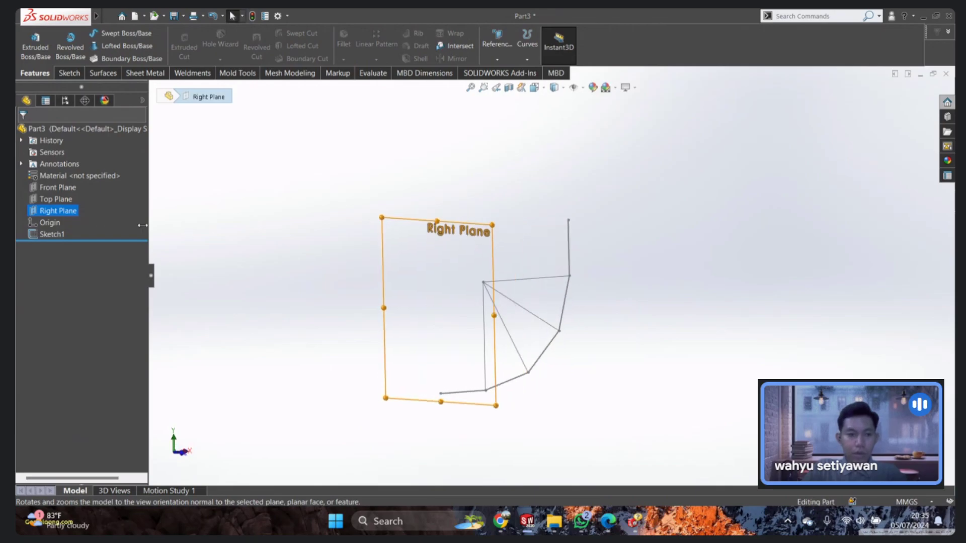
pyautogui.rightClick(47, 215)
# Step: Start a Right Plane sketch viewed Normal To and draw a circle centred on the origin
pyautogui.click(62, 197)
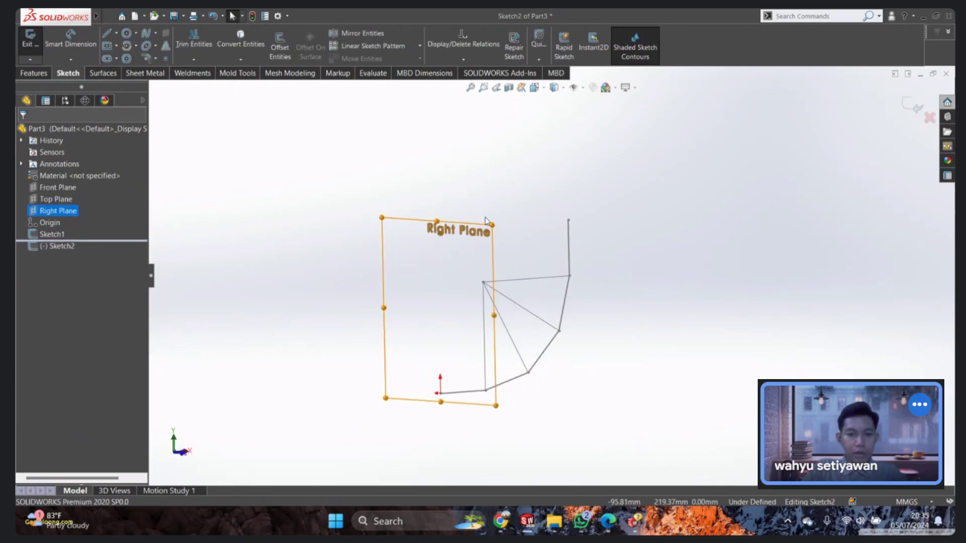
pyautogui.press('space')
pyautogui.click(330, 313)
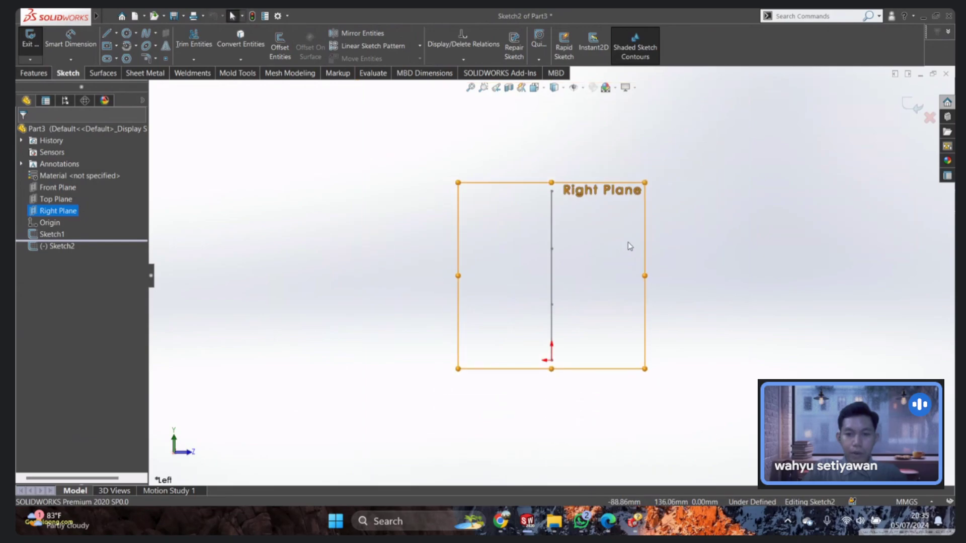
pyautogui.moveTo(747, 269)
pyautogui.mouseDown(button='right')
pyautogui.moveTo(752, 255)
pyautogui.moveTo(804, 268)
pyautogui.mouseUp(button='right')
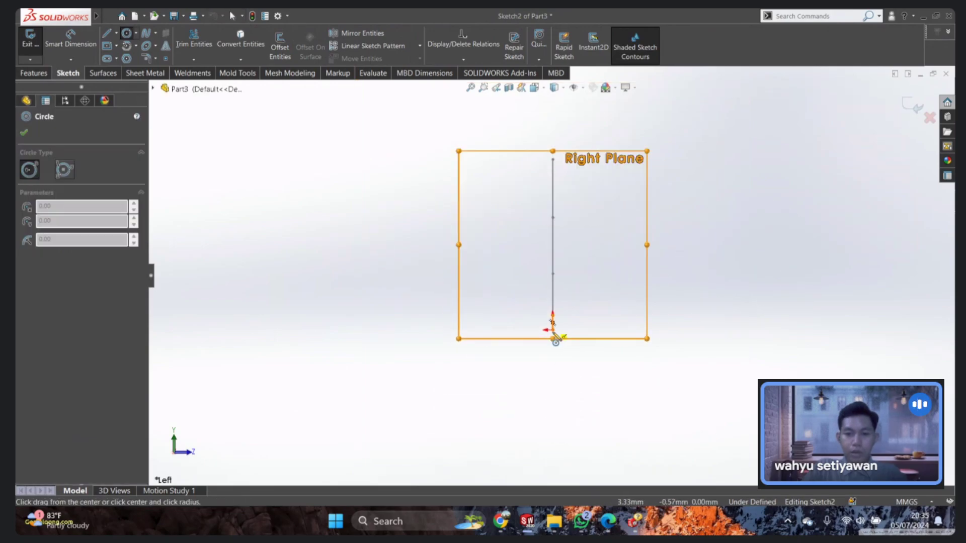
pyautogui.scroll(-2, 557, 339)
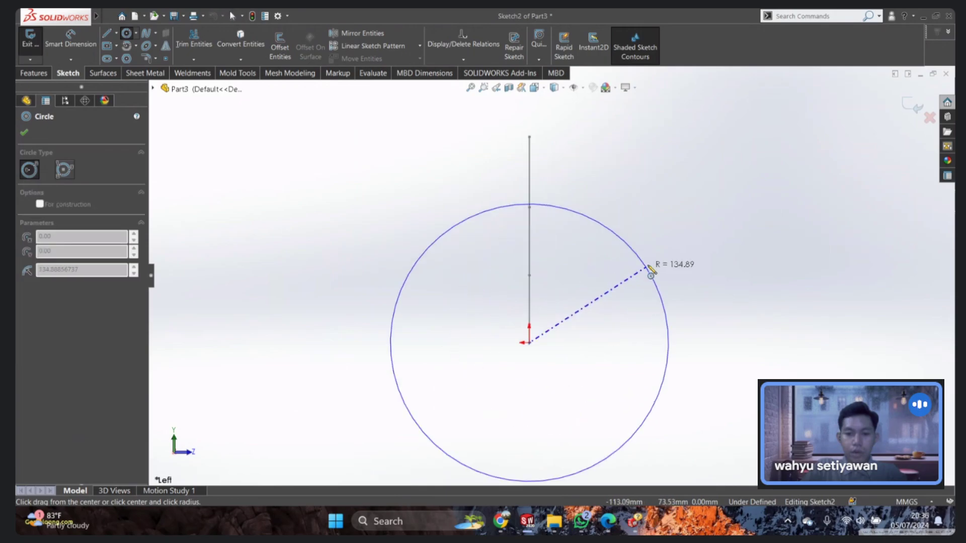
pyautogui.moveTo(553, 331); pyautogui.dragTo(643, 254)
pyautogui.press('Escape')
pyautogui.scroll(3, 533, 282)
pyautogui.moveTo(533, 282)
pyautogui.mouseDown(button='middle')
pyautogui.moveTo(483, 259)
pyautogui.moveTo(503, 261)
pyautogui.mouseUp(button='middle')
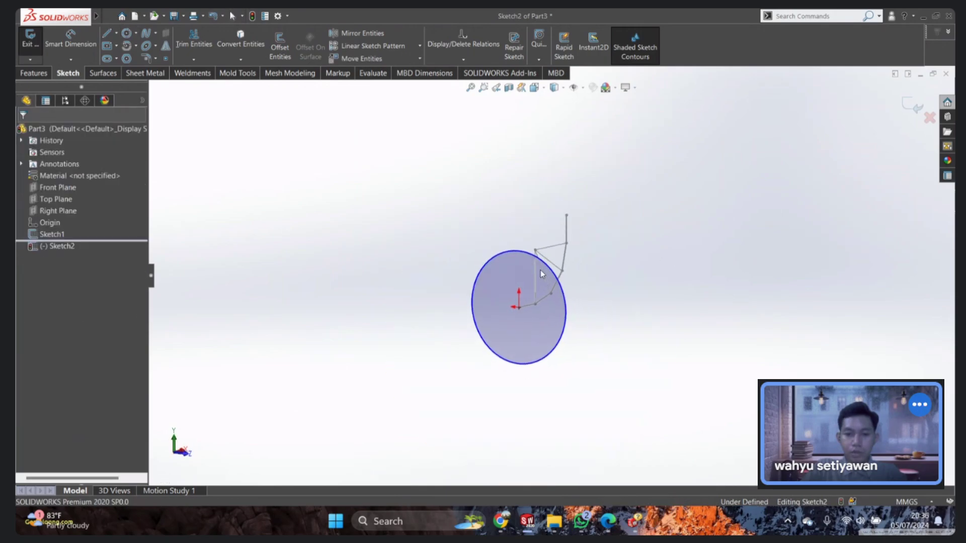
pyautogui.scroll(-2, 514, 282)
# Step: Dimension the circle to 150 mm diameter and exit the sketch
pyautogui.moveTo(675, 291); pyautogui.dragTo(675, 246, button='right')
pyautogui.click(496, 243)
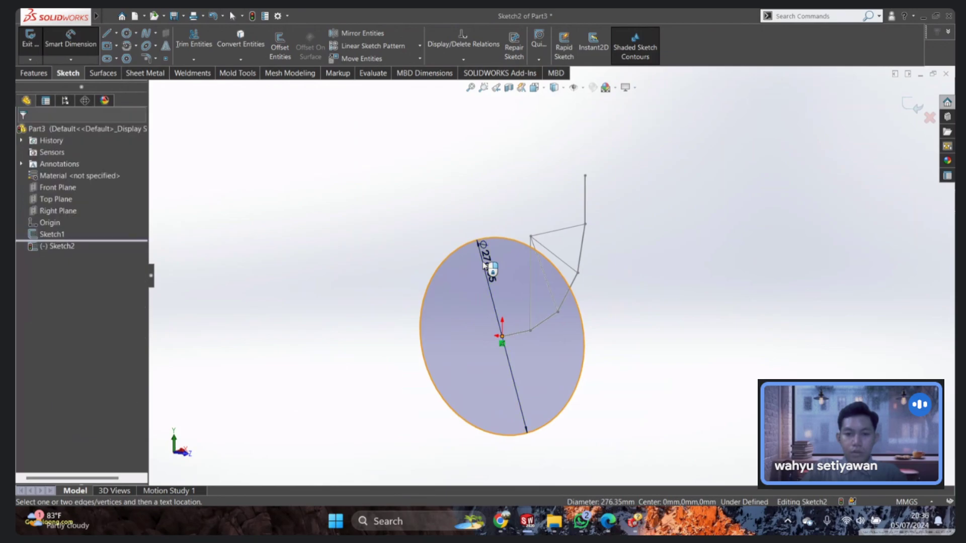
pyautogui.click(484, 260)
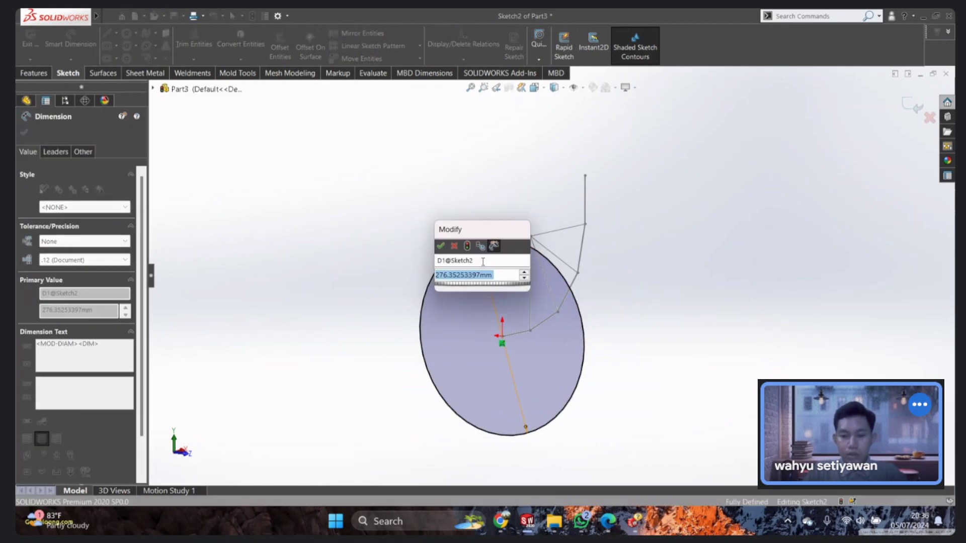
pyautogui.write('150')
pyautogui.press('Return')
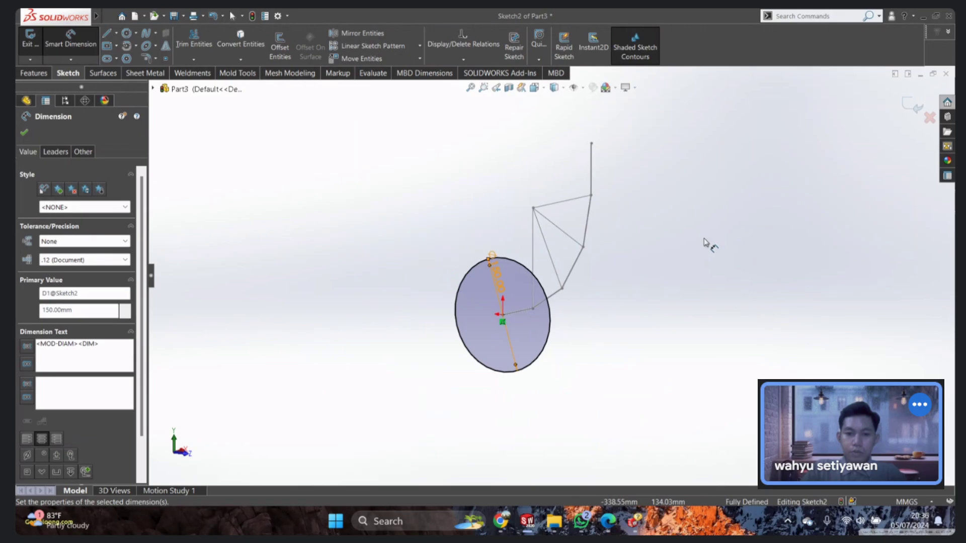
pyautogui.moveTo(705, 243); pyautogui.dragTo(450, 246, button='middle')
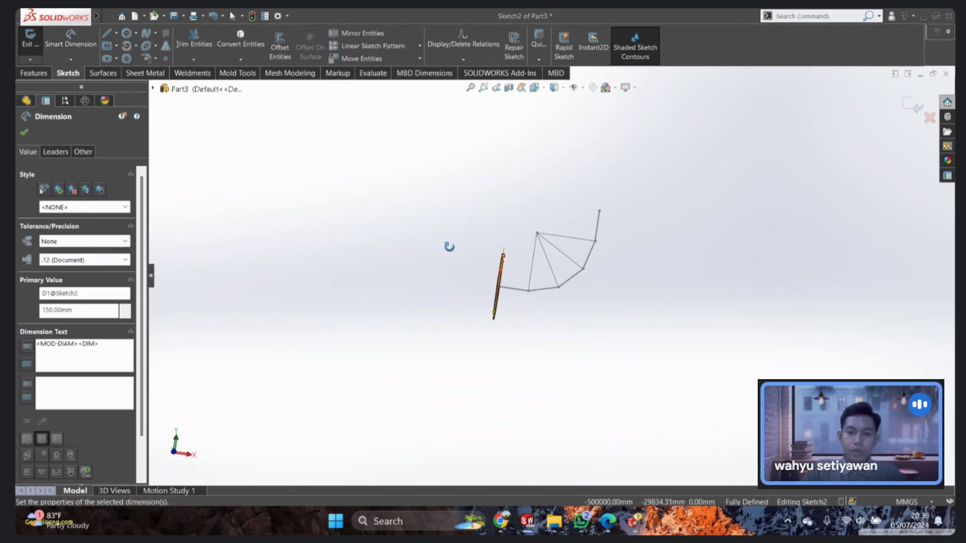
pyautogui.click(913, 108)
pyautogui.moveTo(632, 259); pyautogui.dragTo(479, 199, button='middle')
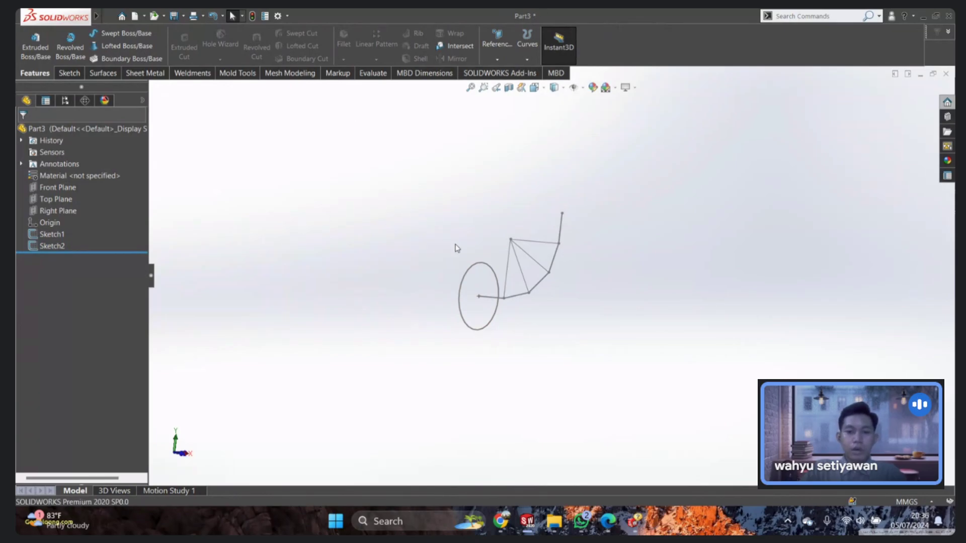
# Step: Orbit to view both sketches and start a Swept Boss/Base feature
pyautogui.moveTo(456, 248)
pyautogui.mouseDown(button='middle')
pyautogui.moveTo(482, 294)
pyautogui.moveTo(516, 240)
pyautogui.mouseUp(button='middle')
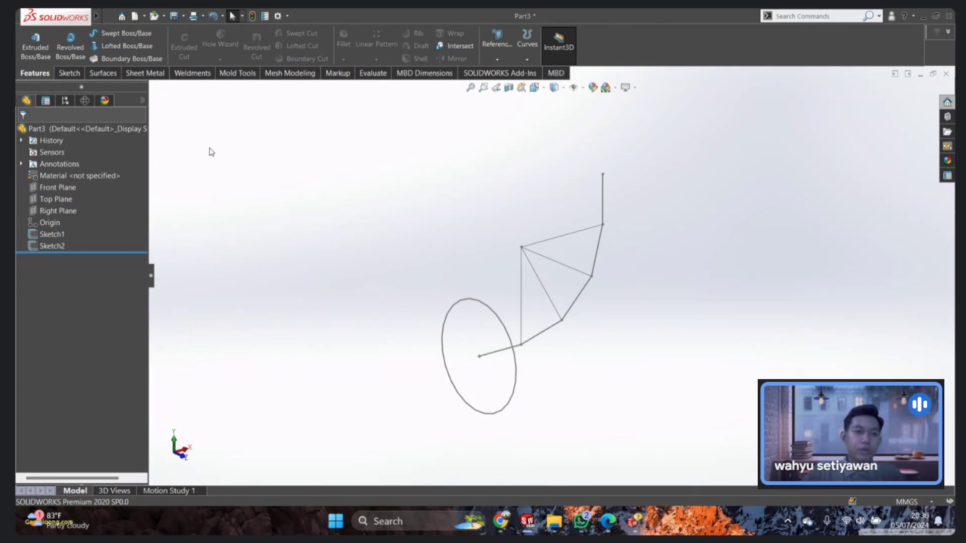
pyautogui.click(124, 33)
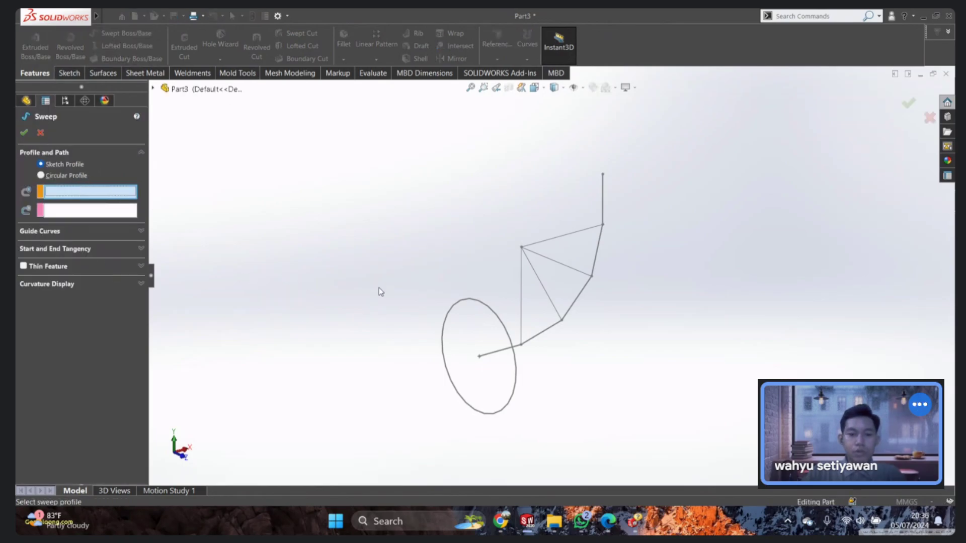
# Step: Pick the circle as the sweep profile and try Sketch1 as an open-loop or group path
pyautogui.click(471, 302)
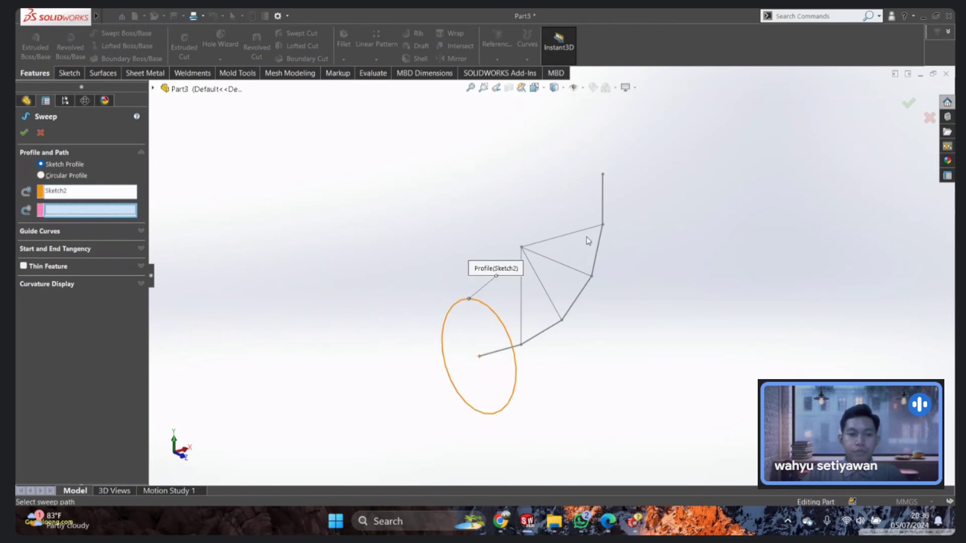
pyautogui.click(605, 201)
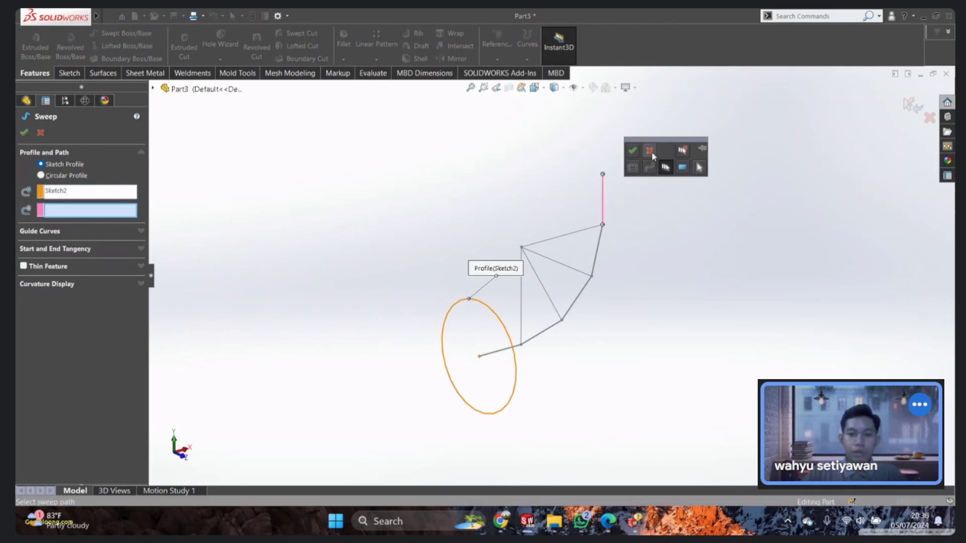
pyautogui.click(649, 152)
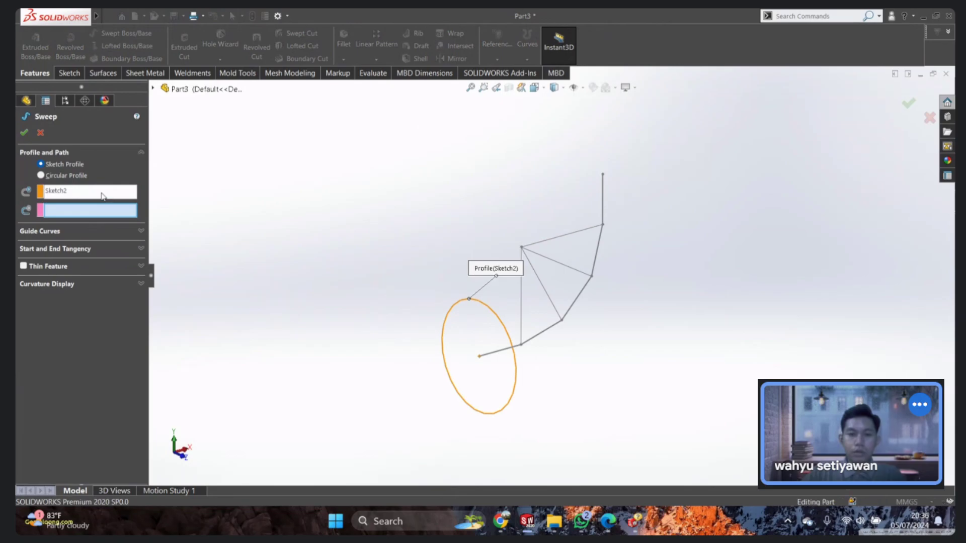
pyautogui.click(154, 89)
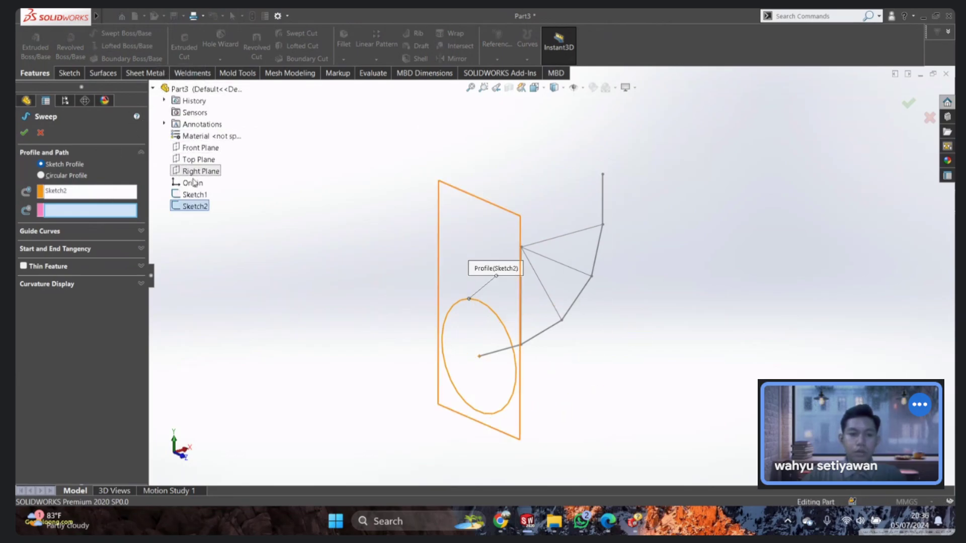
pyautogui.click(193, 195)
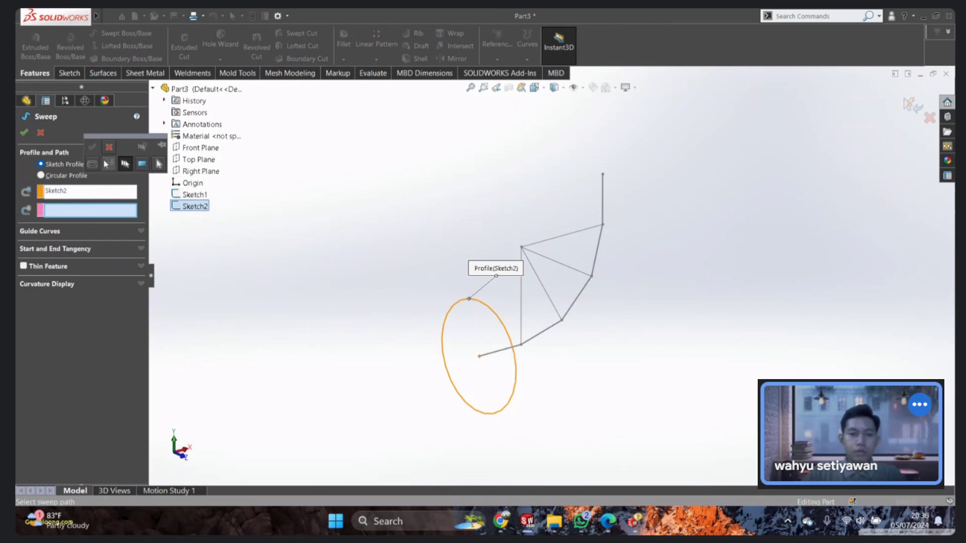
pyautogui.click(126, 164)
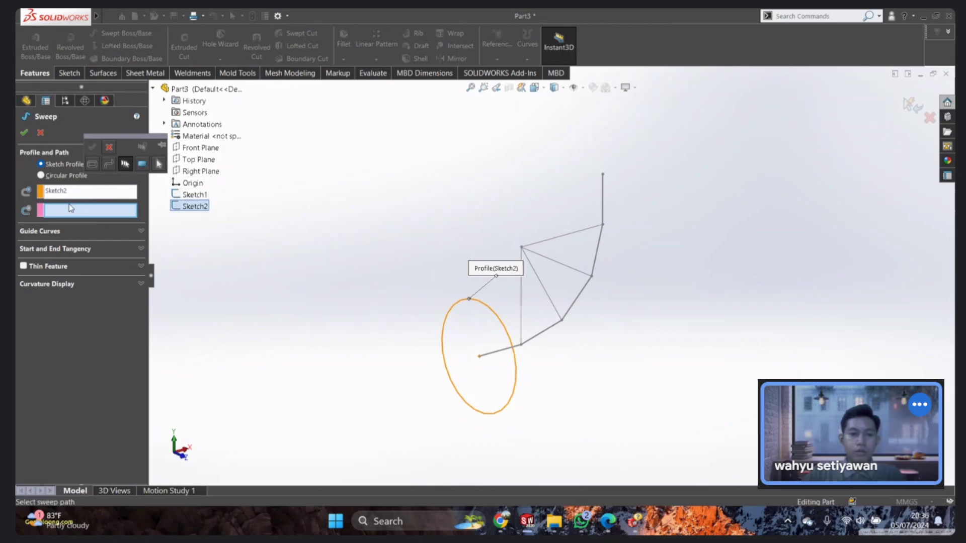
pyautogui.click(110, 166)
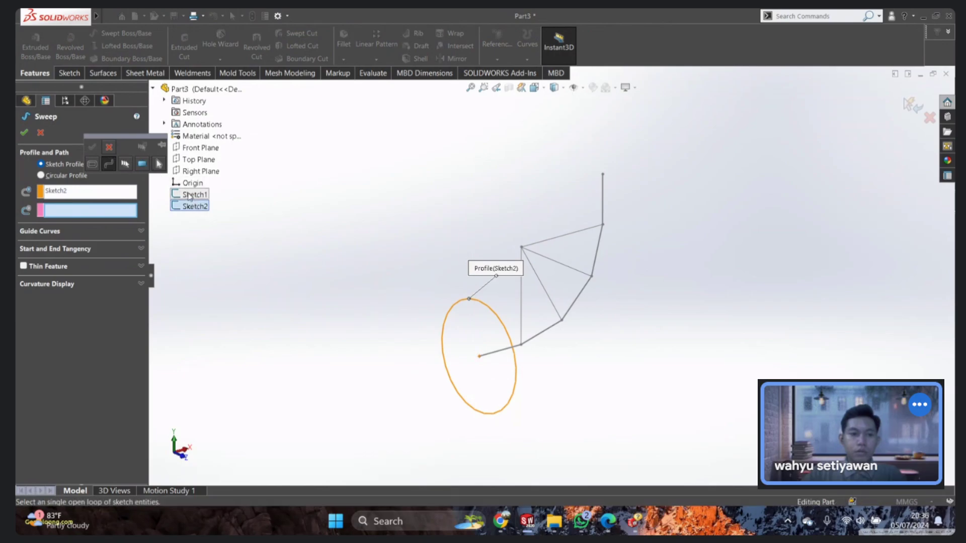
pyautogui.click(109, 147)
pyautogui.click(184, 199)
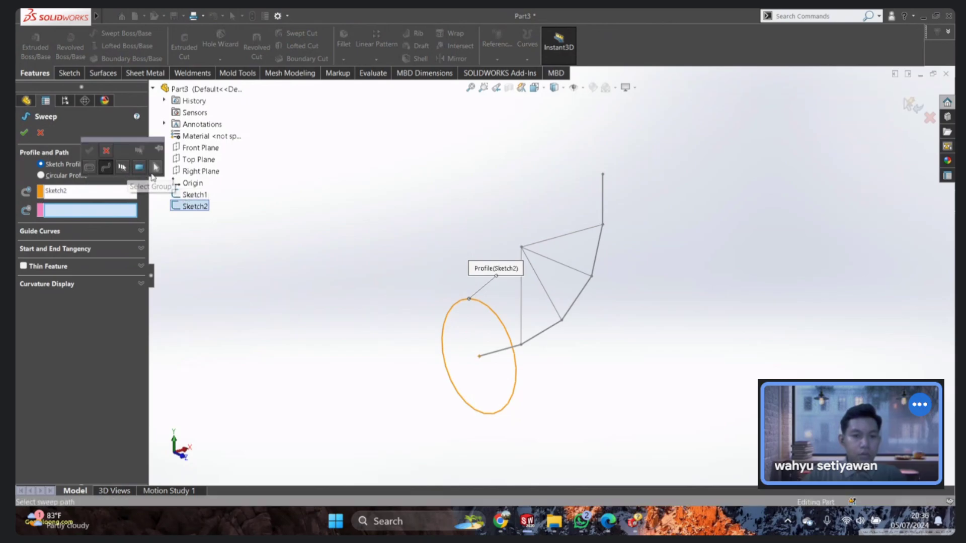
pyautogui.click(156, 171)
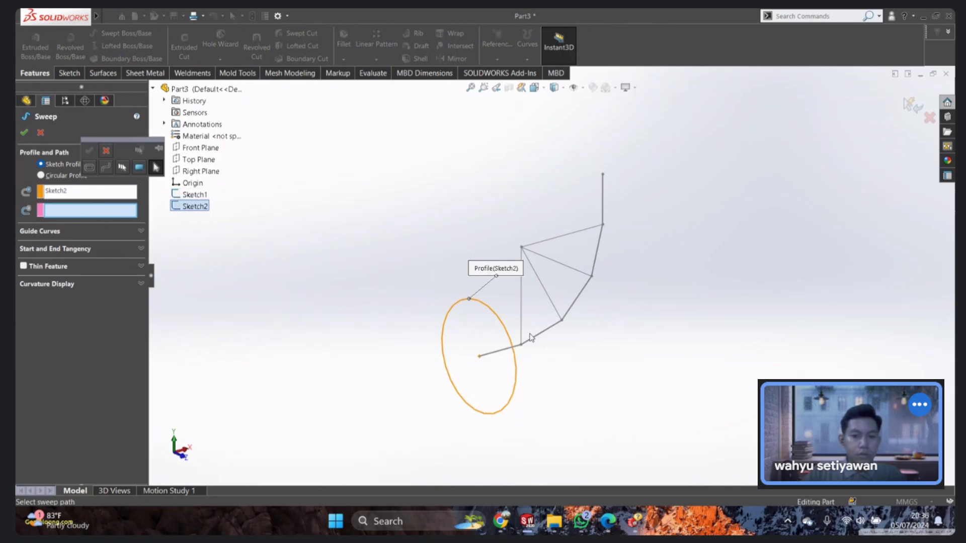
# Step: Cancel the sweep setup and return the model to the front view
pyautogui.press('Escape')
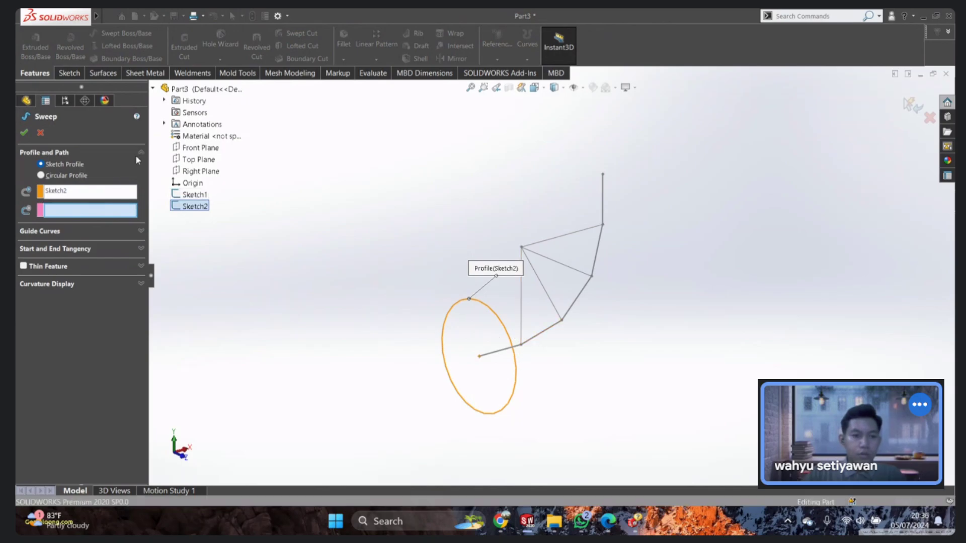
pyautogui.press('Escape')
pyautogui.moveTo(401, 215)
pyautogui.mouseDown(button='middle')
pyautogui.moveTo(475, 272)
pyautogui.moveTo(483, 295)
pyautogui.mouseUp(button='middle')
pyautogui.press('space')
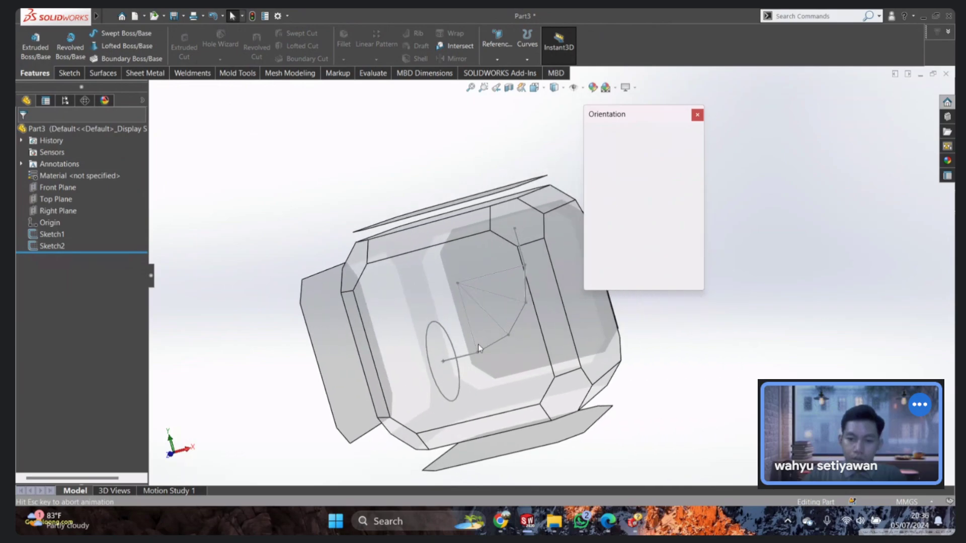
pyautogui.click(453, 324)
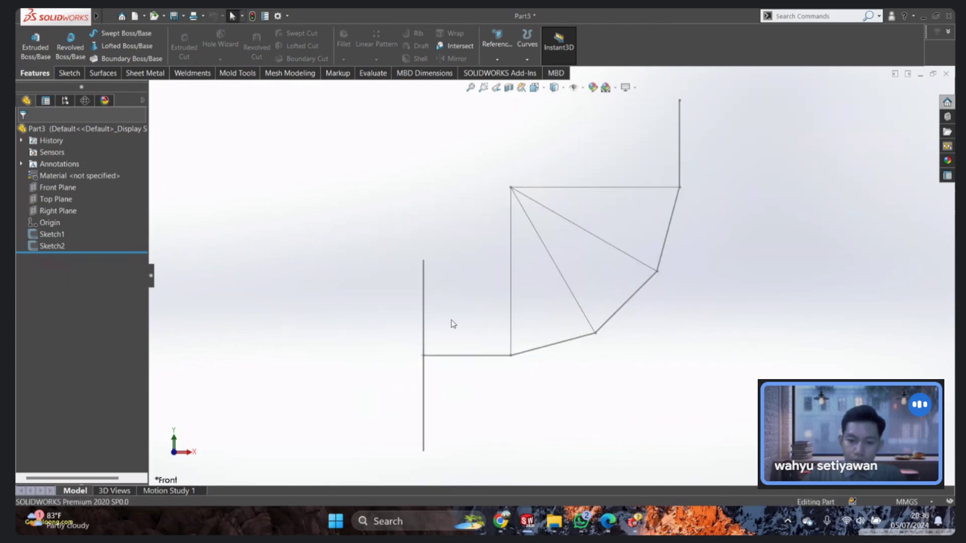
# Step: Retry the sweep with an open-loop path, cancel it, and reopen Sketch1 for editing
pyautogui.click(120, 33)
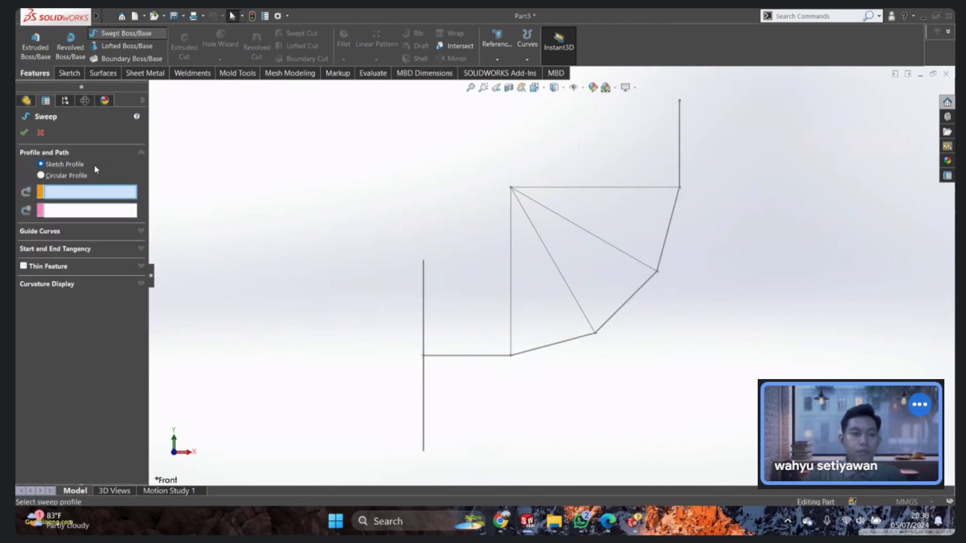
pyautogui.click(423, 284)
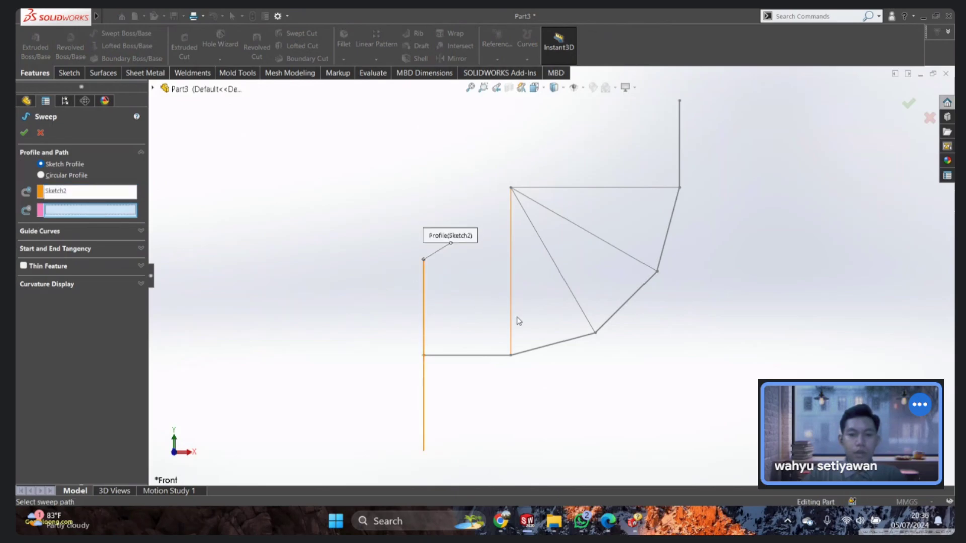
pyautogui.click(547, 351)
pyautogui.click(587, 397)
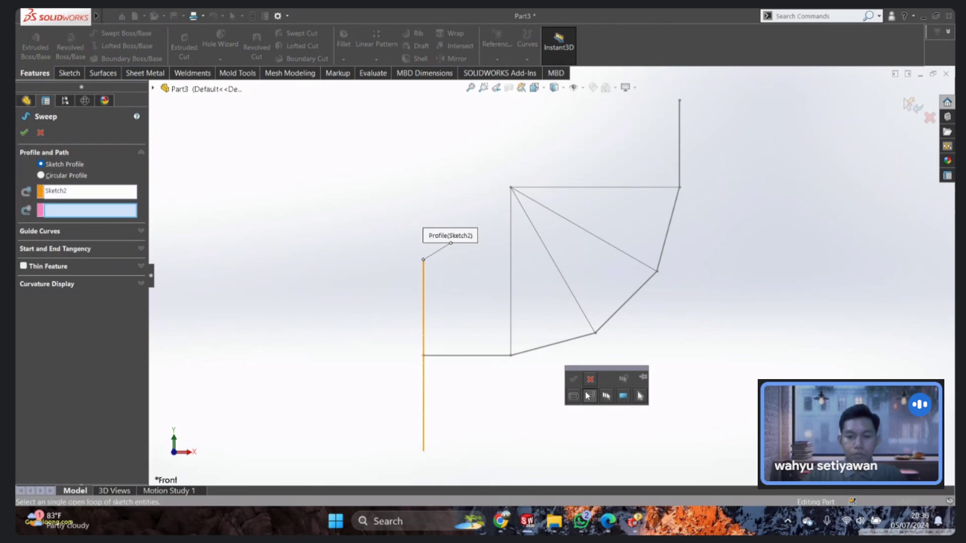
pyautogui.click(506, 359)
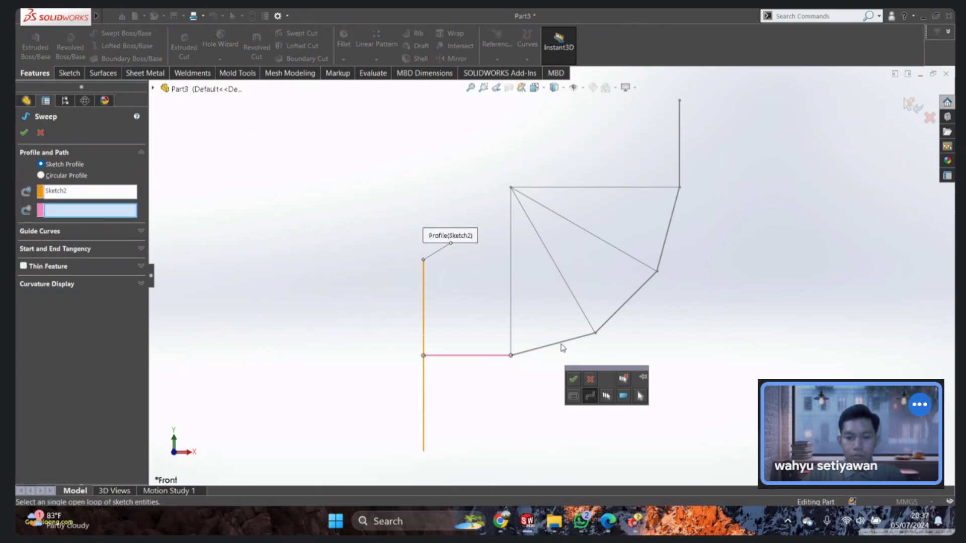
pyautogui.scroll(-3, 563, 344)
pyautogui.scroll(2, 553, 276)
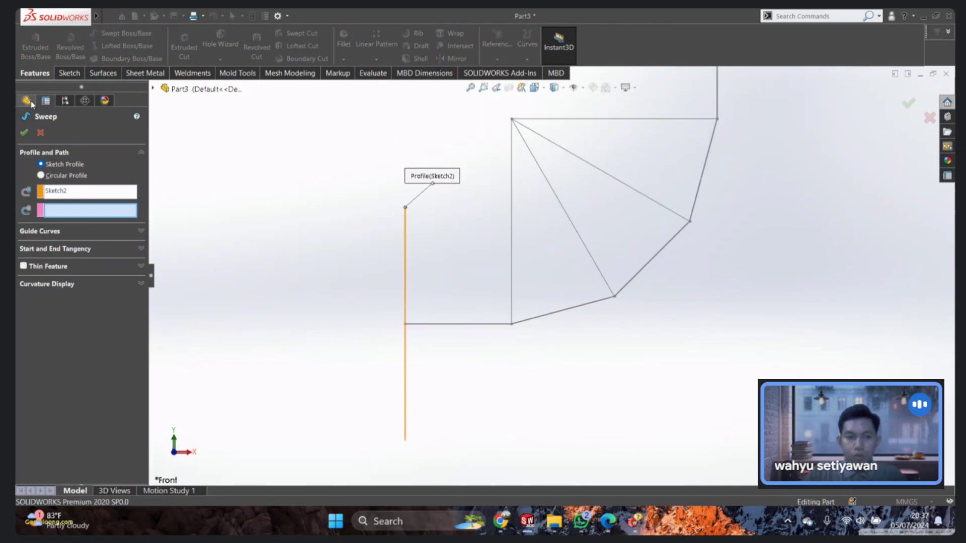
pyautogui.press('Escape')
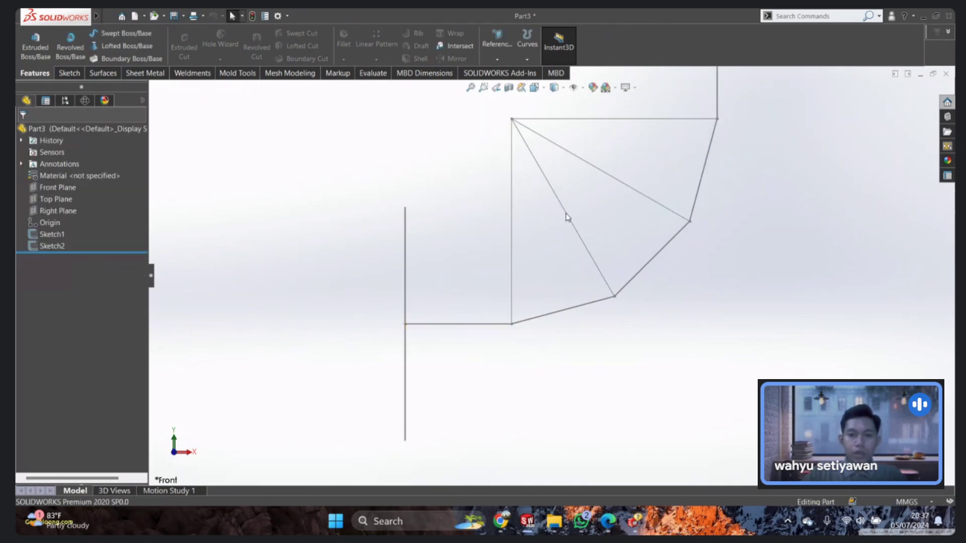
pyautogui.click(566, 218)
# Step: Convert Sketch1's radial guide lines to construction geometry and exit the sketch
pyautogui.click(592, 172)
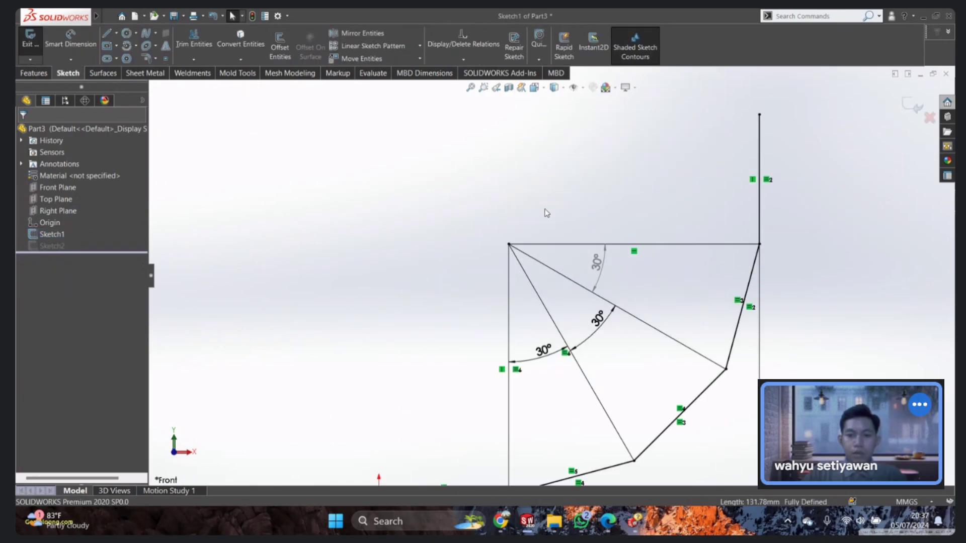
pyautogui.moveTo(549, 200); pyautogui.dragTo(469, 280)
pyautogui.click(535, 223)
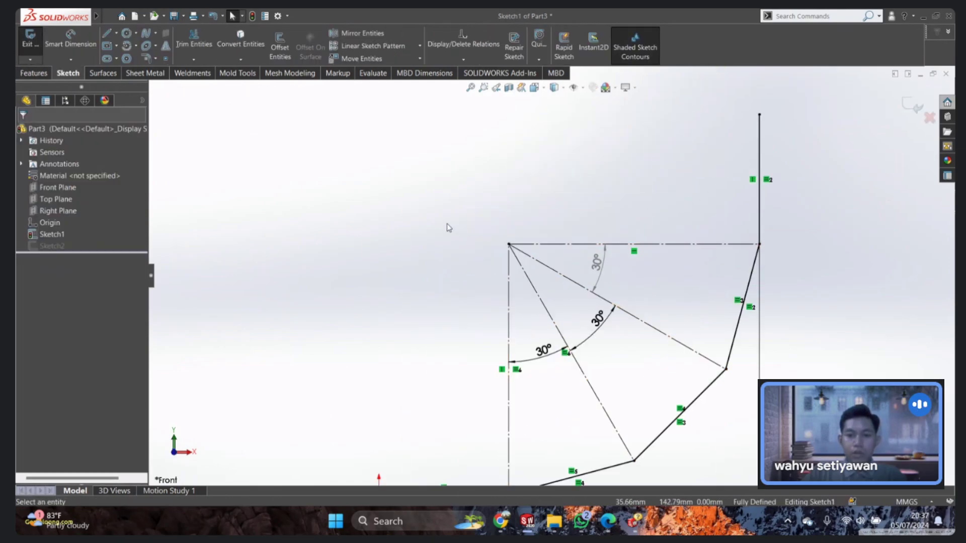
pyautogui.press('f')
pyautogui.click(913, 106)
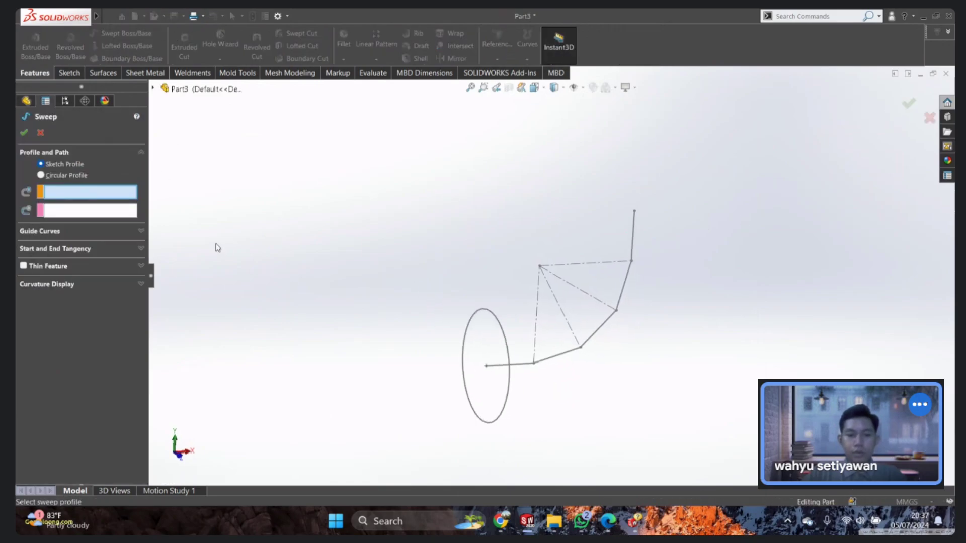
# Step: Sweep the Sketch2 circle along the Sketch1 path to create Sweep1
pyautogui.click(477, 310)
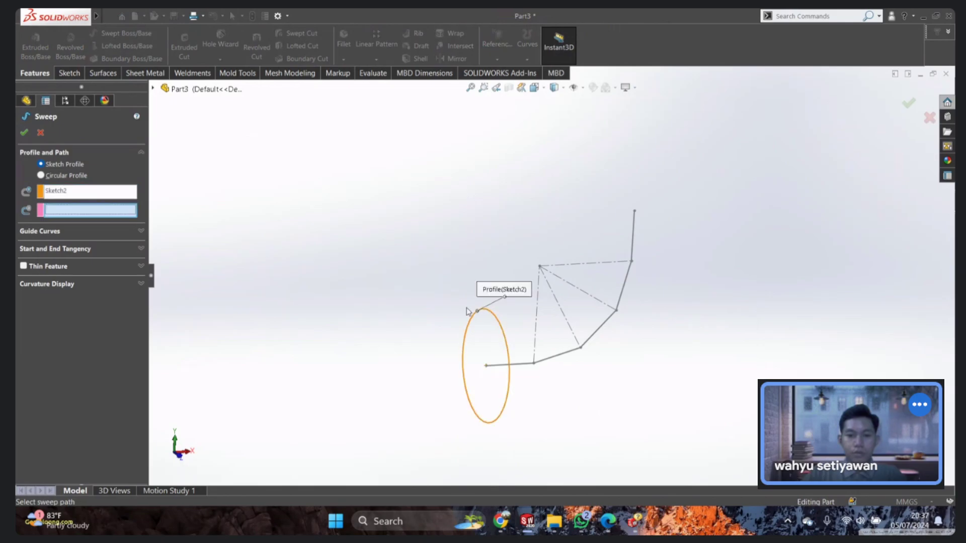
pyautogui.click(557, 359)
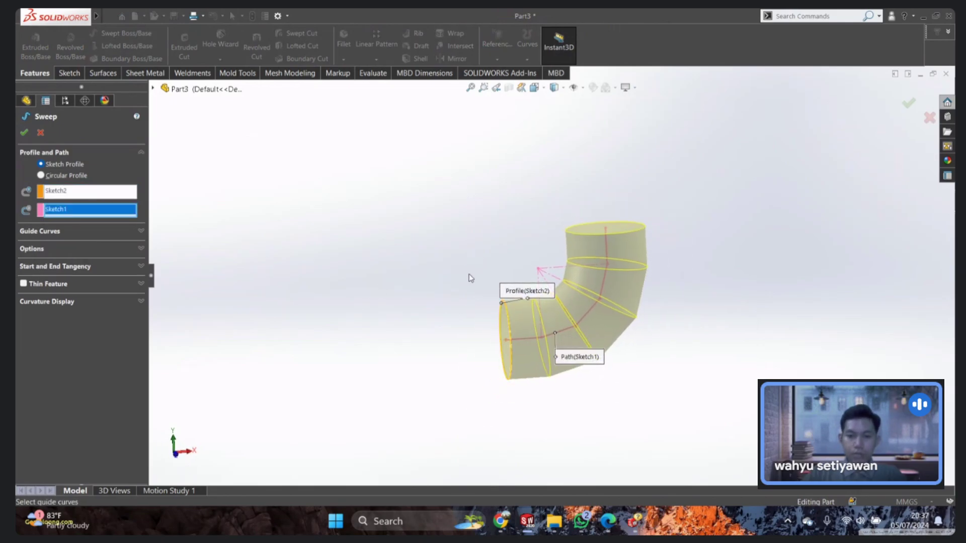
pyautogui.click(23, 132)
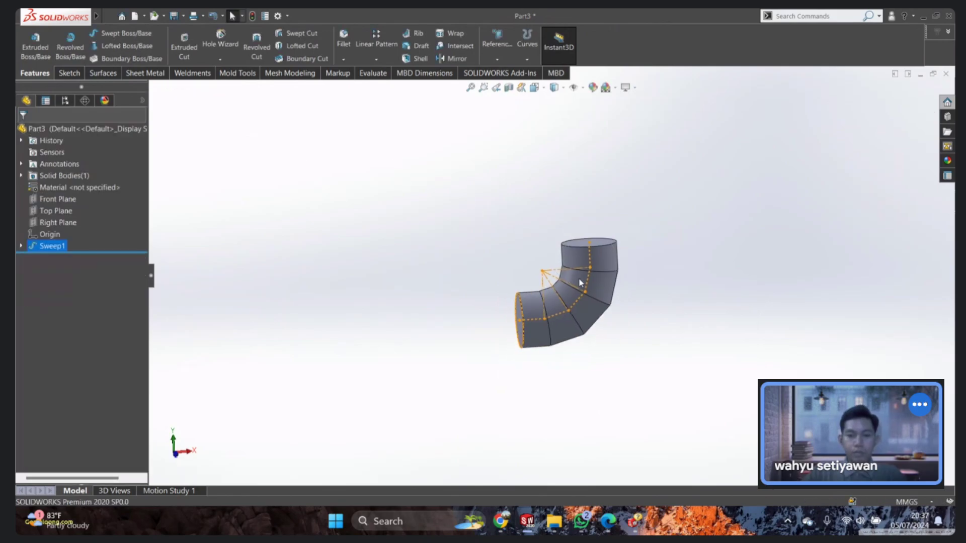
pyautogui.moveTo(548, 256); pyautogui.dragTo(508, 229, button='middle')
pyautogui.press('space')
pyautogui.click(431, 305)
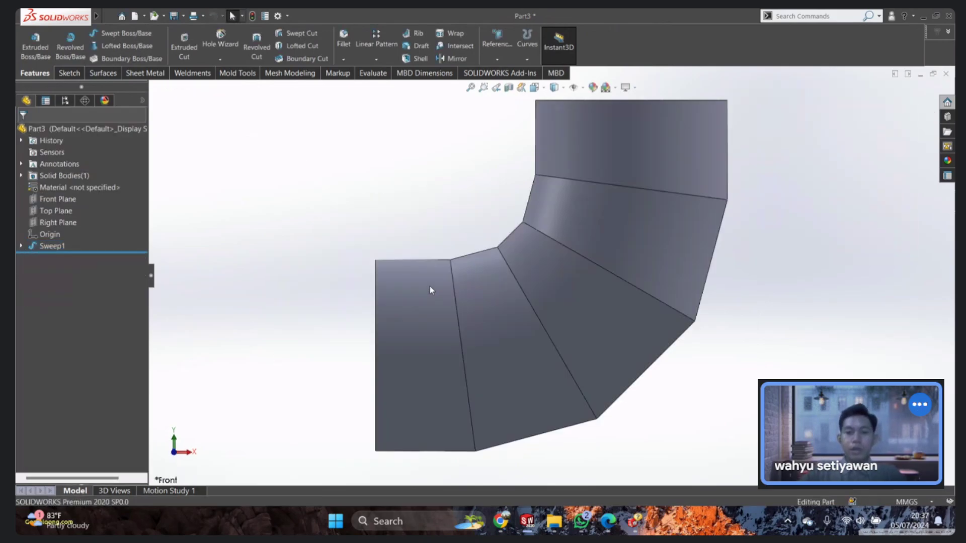
pyautogui.scroll(2, 533, 222)
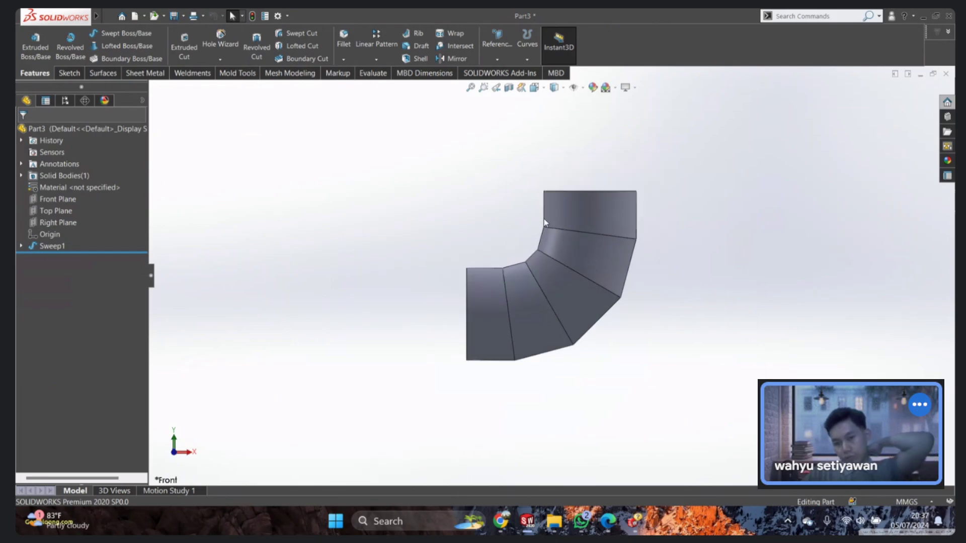
pyautogui.scroll(-2, 571, 207)
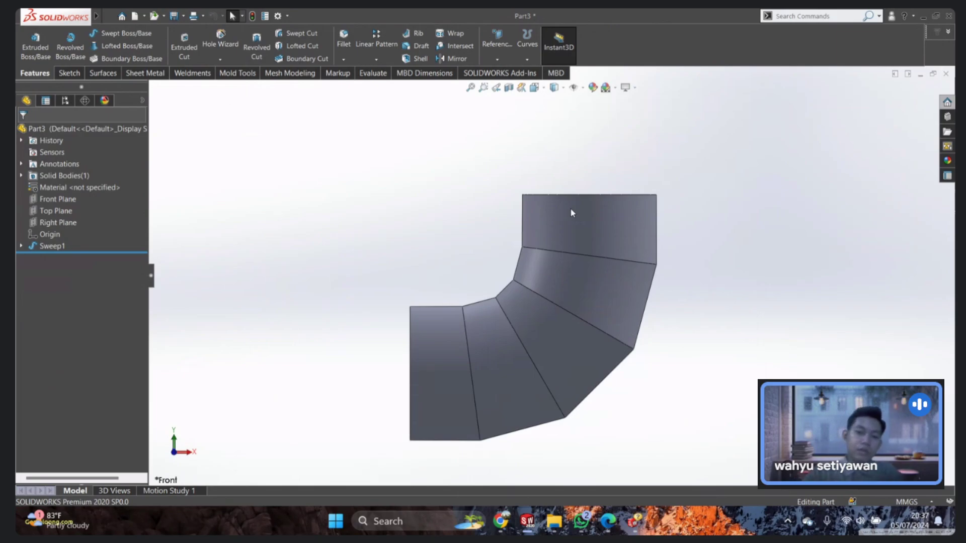
pyautogui.scroll(2, 630, 242)
pyautogui.scroll(1, 478, 282)
pyautogui.moveTo(517, 290); pyautogui.dragTo(191, 233, button='middle')
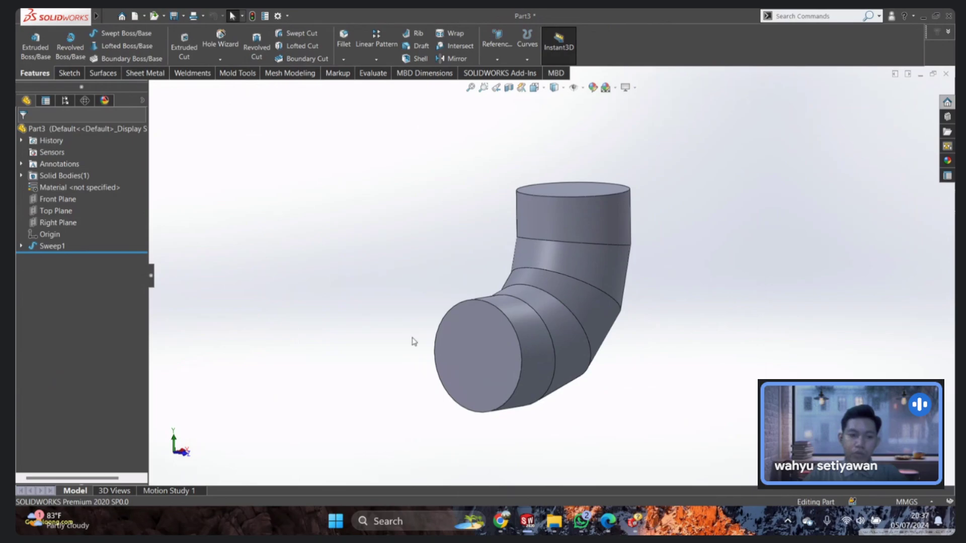
pyautogui.moveTo(374, 287); pyautogui.dragTo(321, 284, button='middle')
pyautogui.press('space')
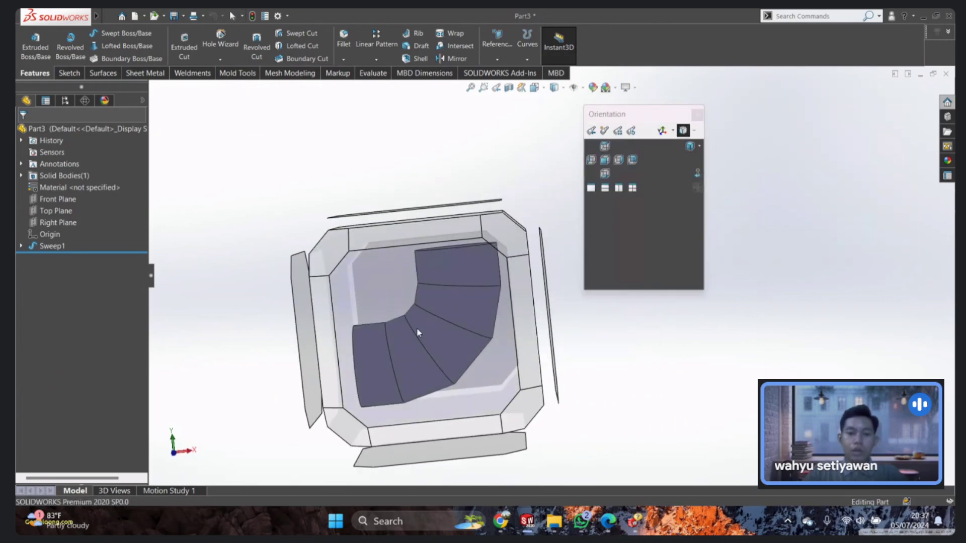
pyautogui.click(416, 328)
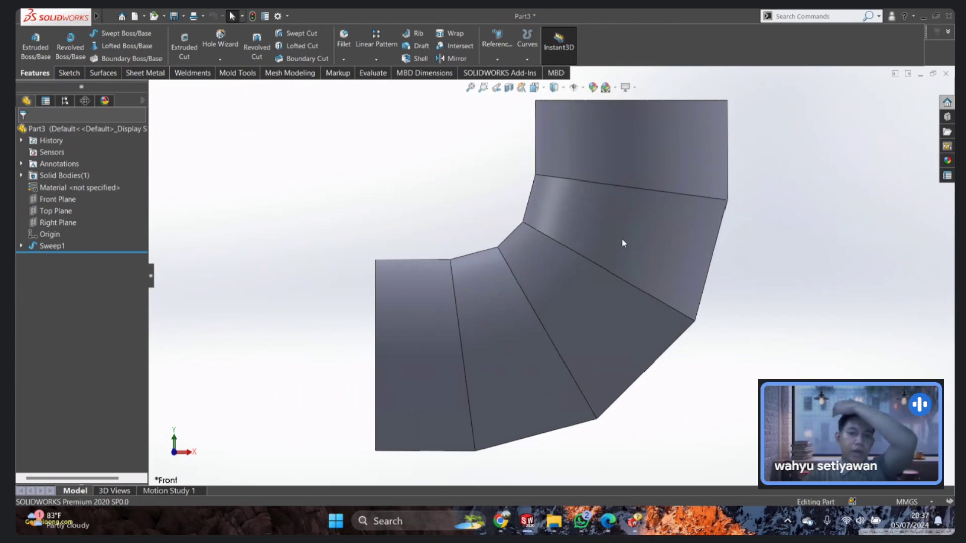
pyautogui.scroll(3, 624, 242)
pyautogui.scroll(-2, 693, 191)
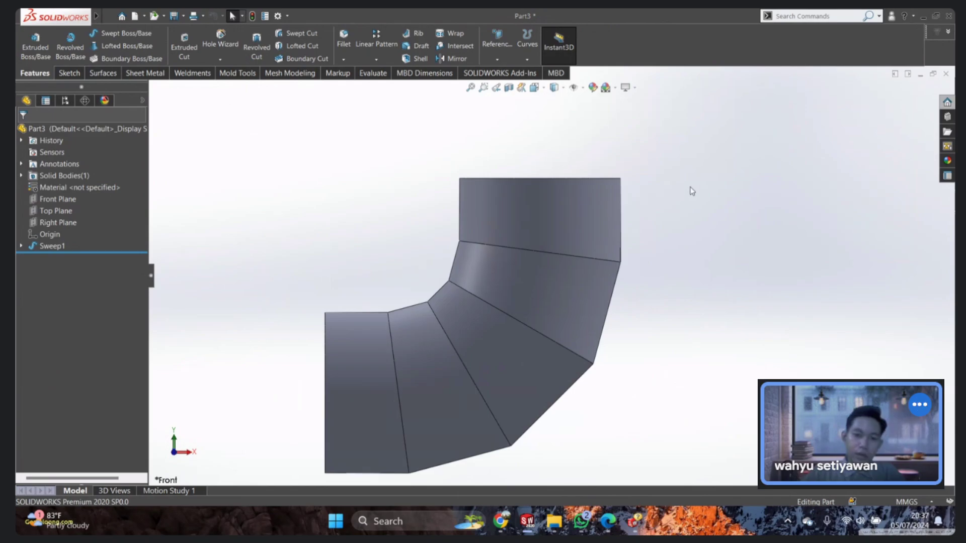
pyautogui.scroll(2, 487, 252)
pyautogui.scroll(-3, 457, 282)
pyautogui.scroll(2, 487, 253)
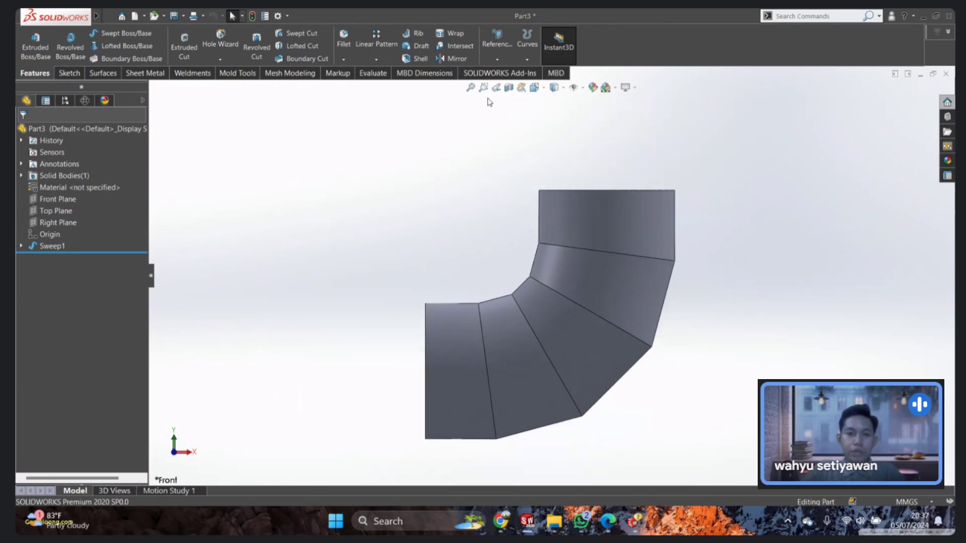
# Step: Shell the elbow, removing both circular end faces
pyautogui.click(415, 58)
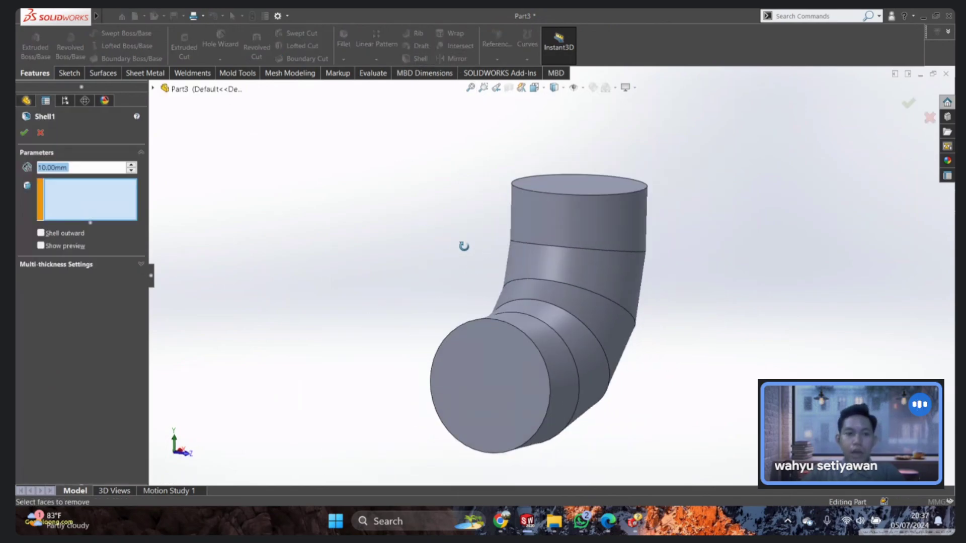
pyautogui.click(499, 350)
pyautogui.click(578, 185)
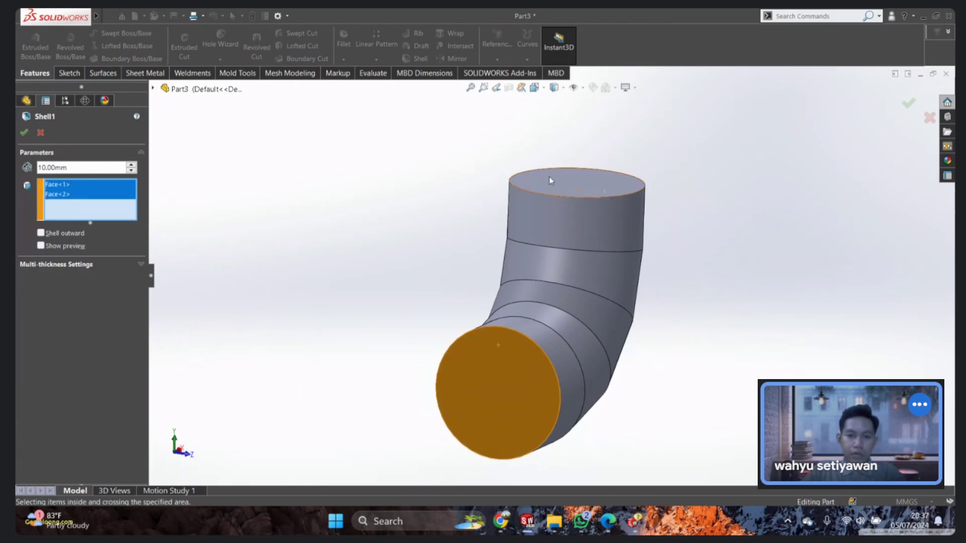
pyautogui.click(26, 133)
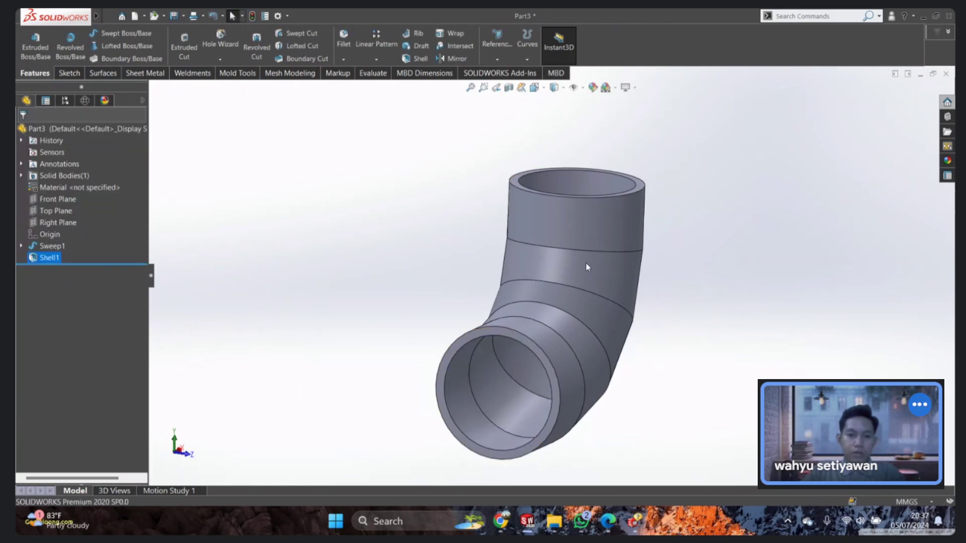
# Step: Change Shell1's wall thickness to 2 mm and view the elbow from the front
pyautogui.rightClick(45, 260)
pyautogui.click(64, 234)
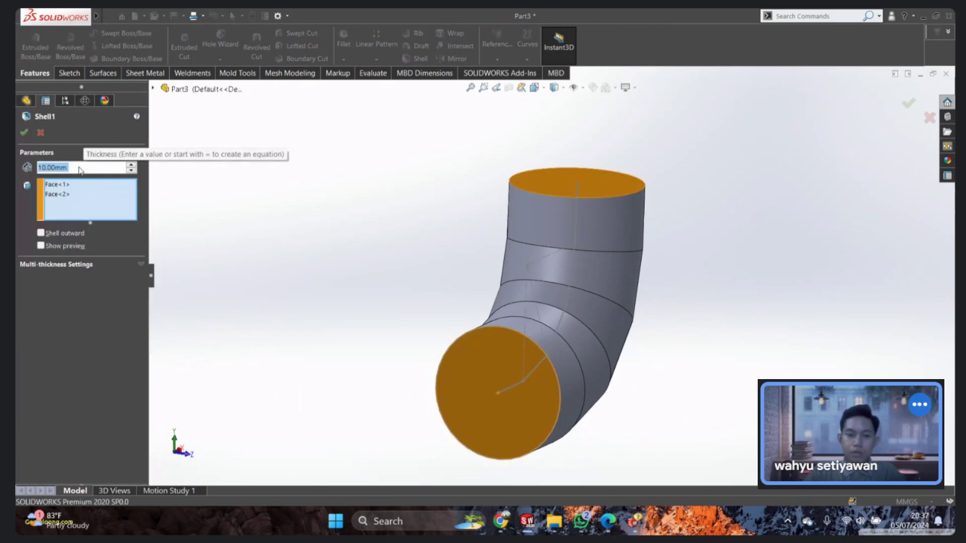
pyautogui.write('2')
pyautogui.press('Return')
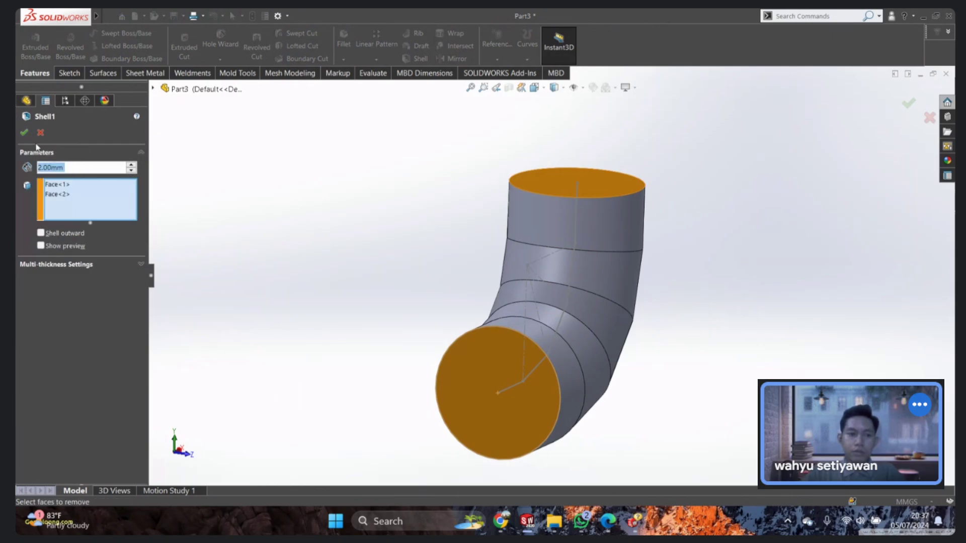
pyautogui.click(23, 132)
pyautogui.hotkey('ctrl', '1')
pyautogui.press('space')
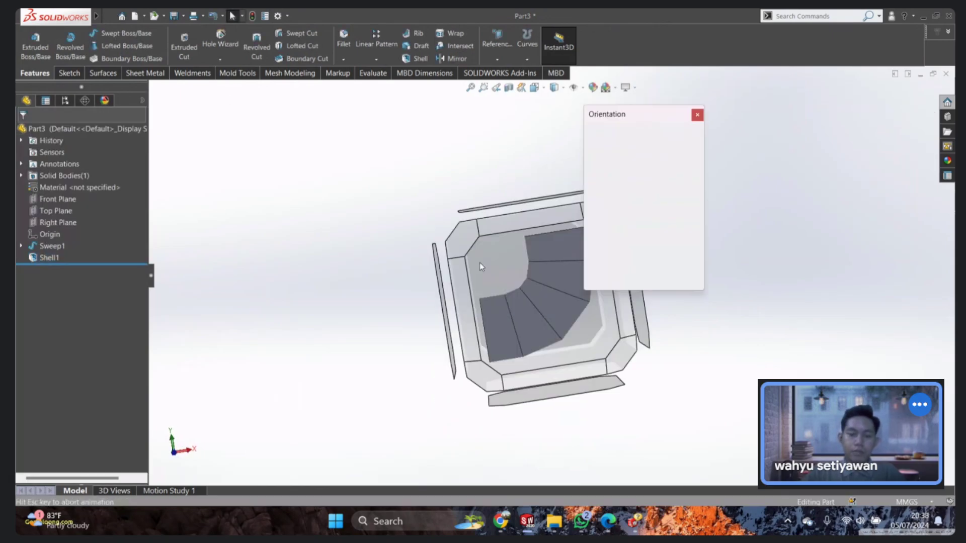
pyautogui.hotkey('ctrl', '1')
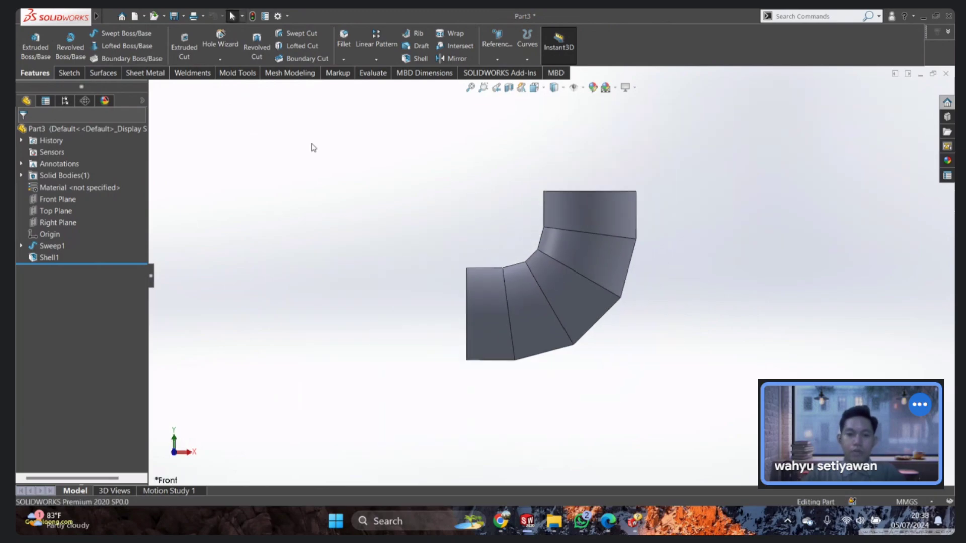
# Step: Sketch a circle of radius 202.54 on the Front Plane above the bend
pyautogui.click(56, 199)
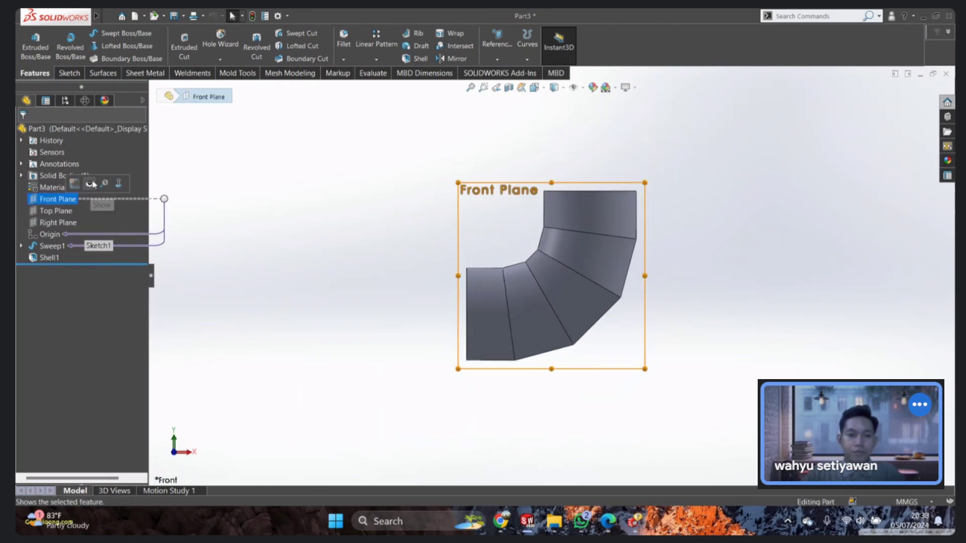
pyautogui.click(75, 183)
pyautogui.moveTo(332, 174); pyautogui.dragTo(354, 169, button='right')
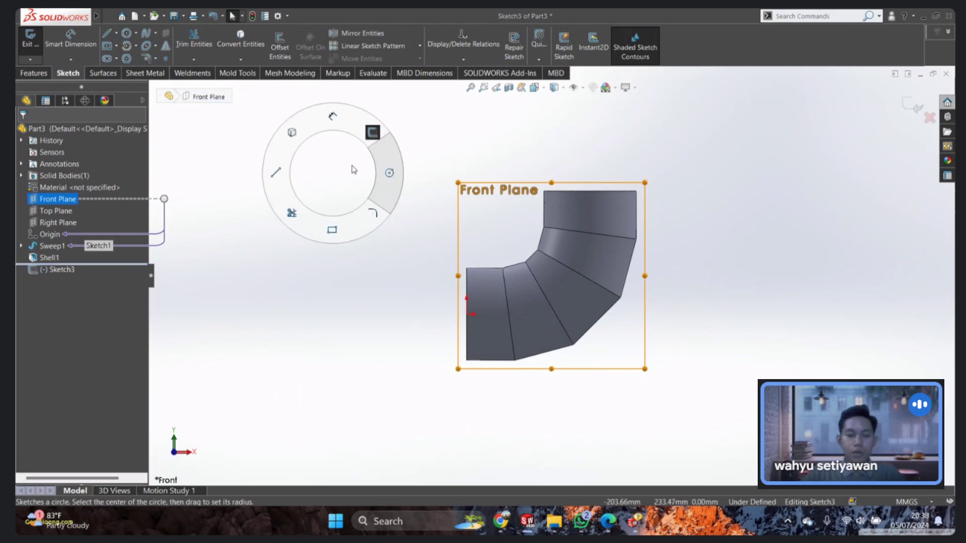
pyautogui.click(459, 182)
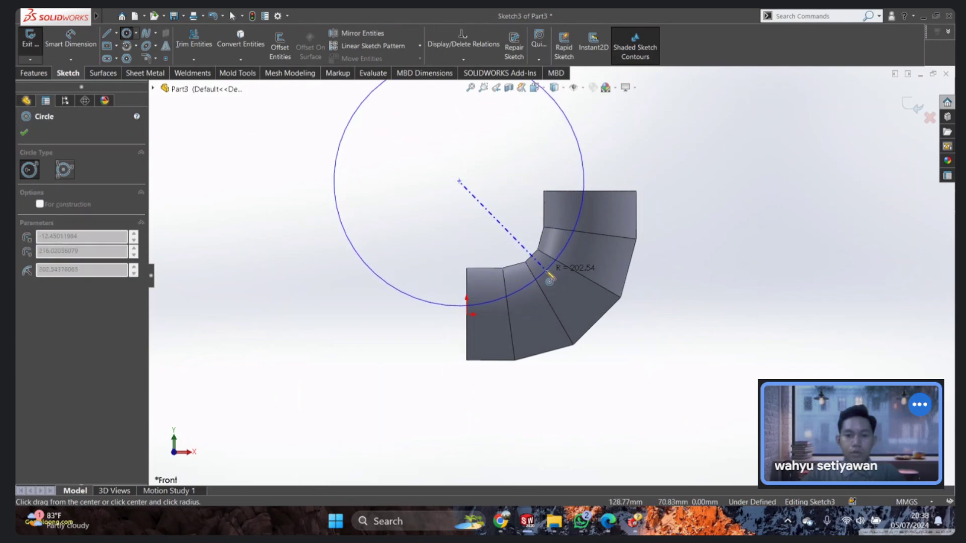
pyautogui.click(549, 273)
pyautogui.click(25, 133)
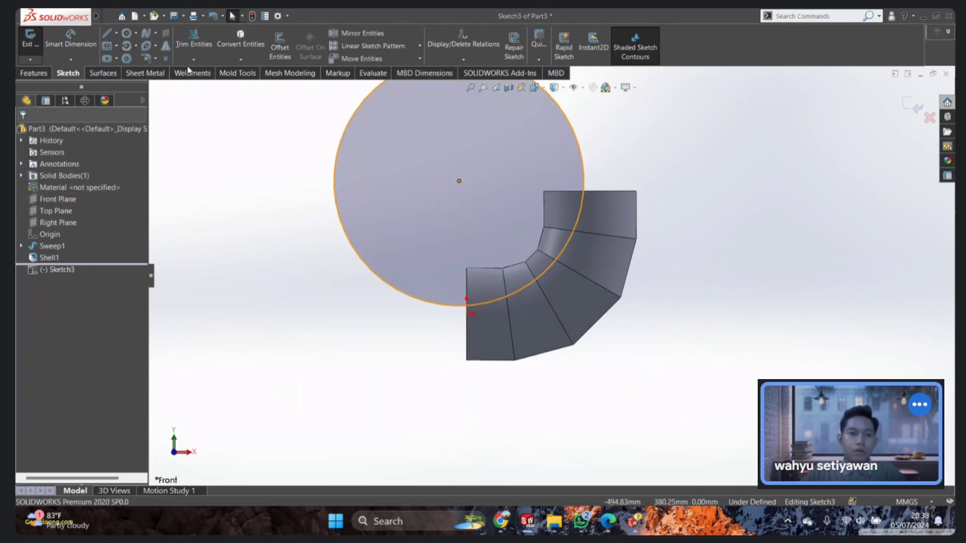
# Step: Cut-extrude the circle 0.50 mm with a Mid Plane end condition
pyautogui.click(28, 71)
pyautogui.click(184, 50)
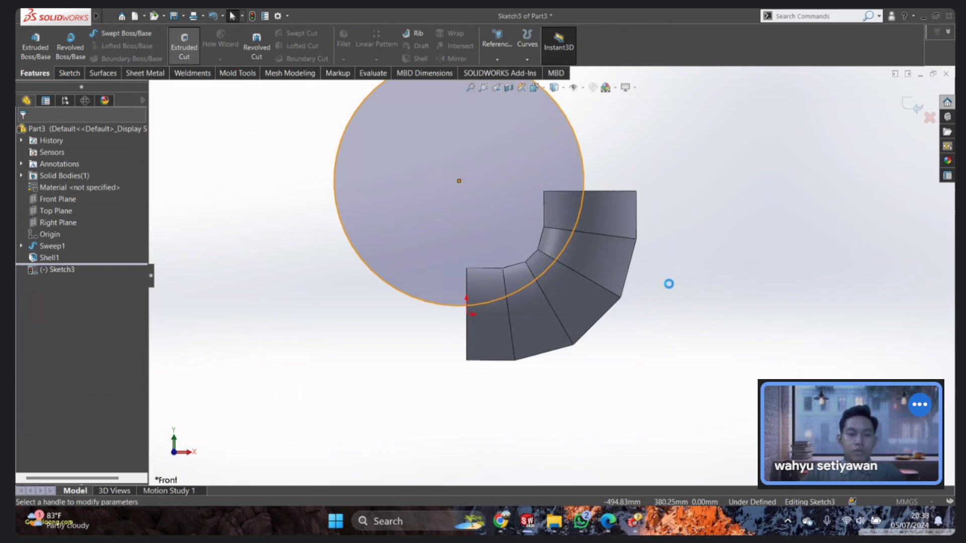
pyautogui.write('0.5')
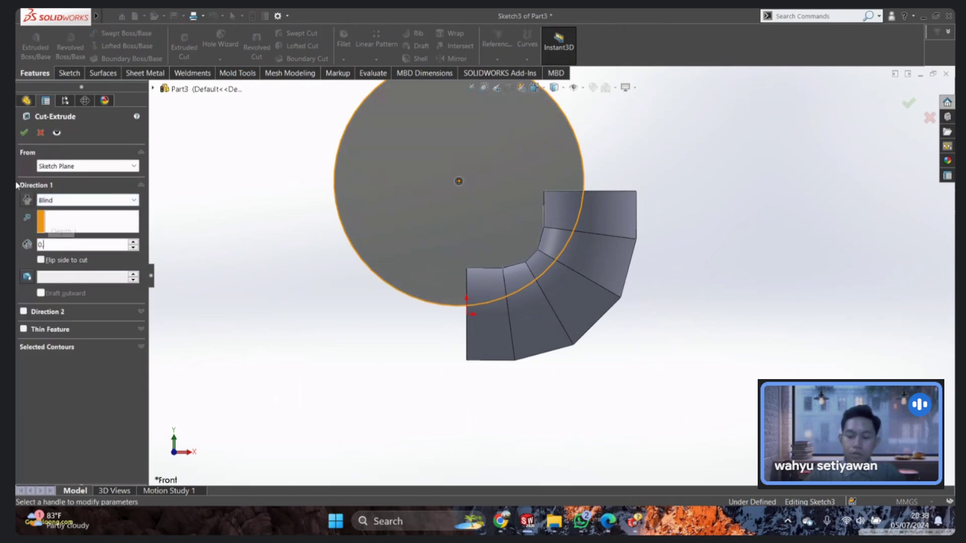
pyautogui.press('Return')
pyautogui.click(75, 200)
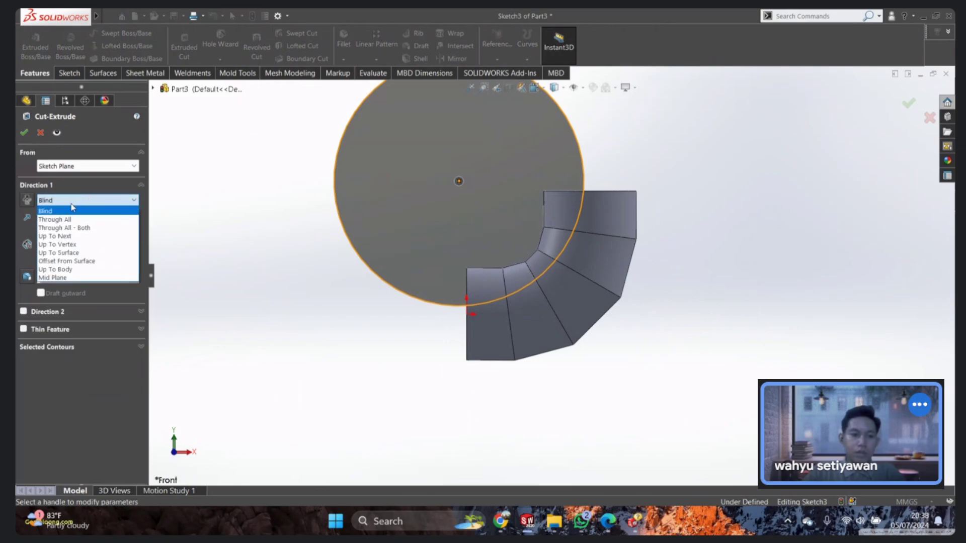
pyautogui.click(64, 278)
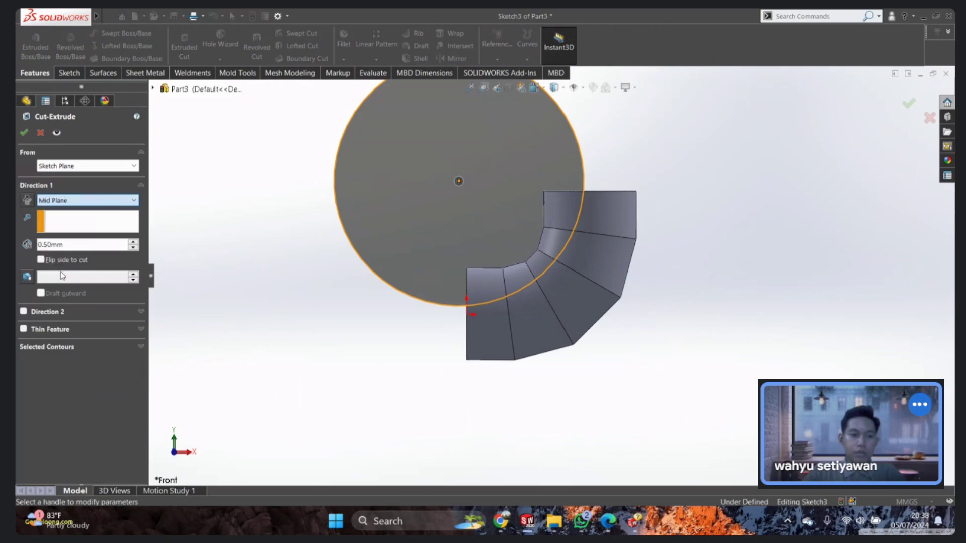
pyautogui.click(24, 133)
# Step: Orbit and zoom around the cut elbow to inspect Cut-Extrude1
pyautogui.click(786, 254)
pyautogui.moveTo(786, 254)
pyautogui.mouseDown(button='middle')
pyautogui.moveTo(612, 312)
pyautogui.moveTo(675, 297)
pyautogui.mouseUp(button='middle')
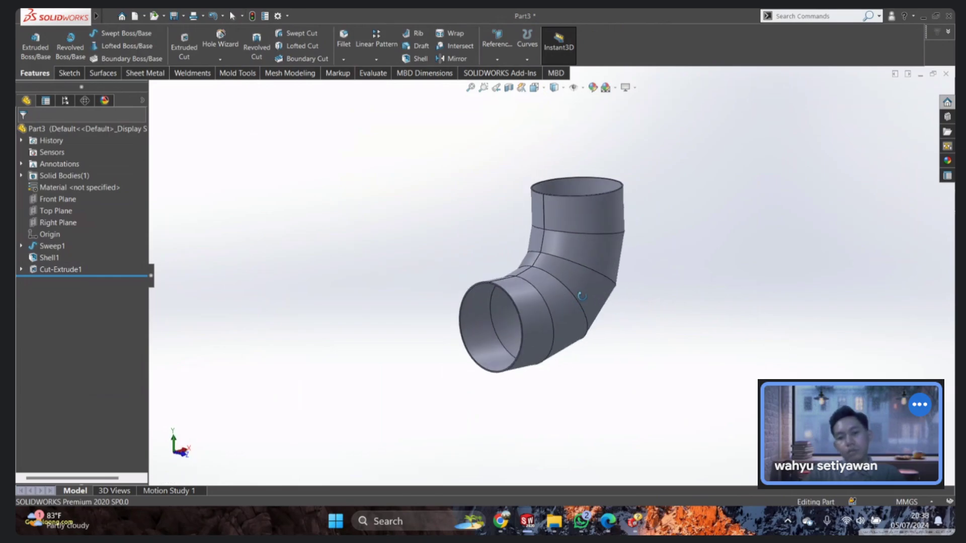
pyautogui.scroll(-2, 674, 298)
pyautogui.scroll(2, 580, 291)
pyautogui.scroll(-3, 580, 291)
pyautogui.click(450, 286)
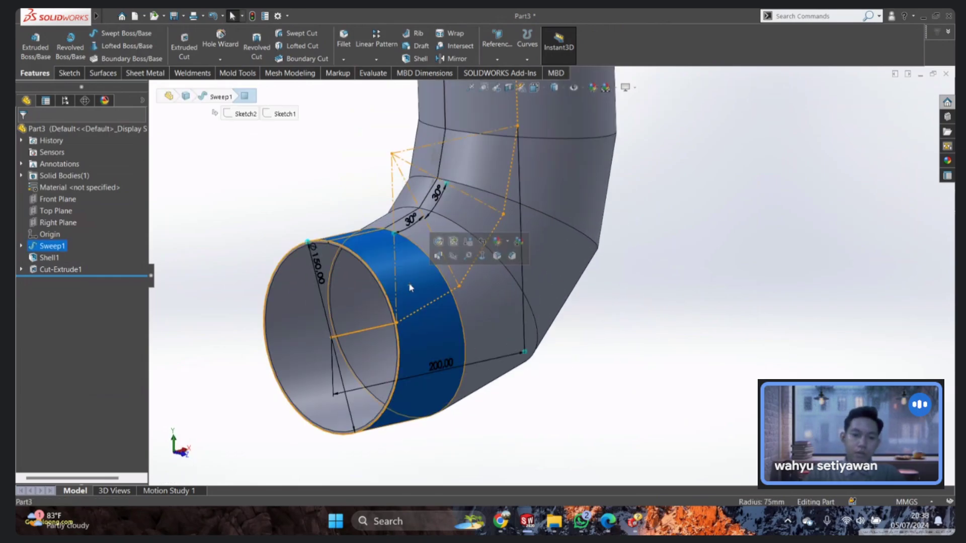
pyautogui.scroll(3, 345, 201)
pyautogui.click(345, 200)
pyautogui.moveTo(345, 200); pyautogui.dragTo(460, 292, button='middle')
pyautogui.moveTo(463, 267)
pyautogui.mouseDown(button='middle')
pyautogui.moveTo(477, 209)
pyautogui.moveTo(454, 222)
pyautogui.mouseUp(button='middle')
pyautogui.scroll(-2, 453, 222)
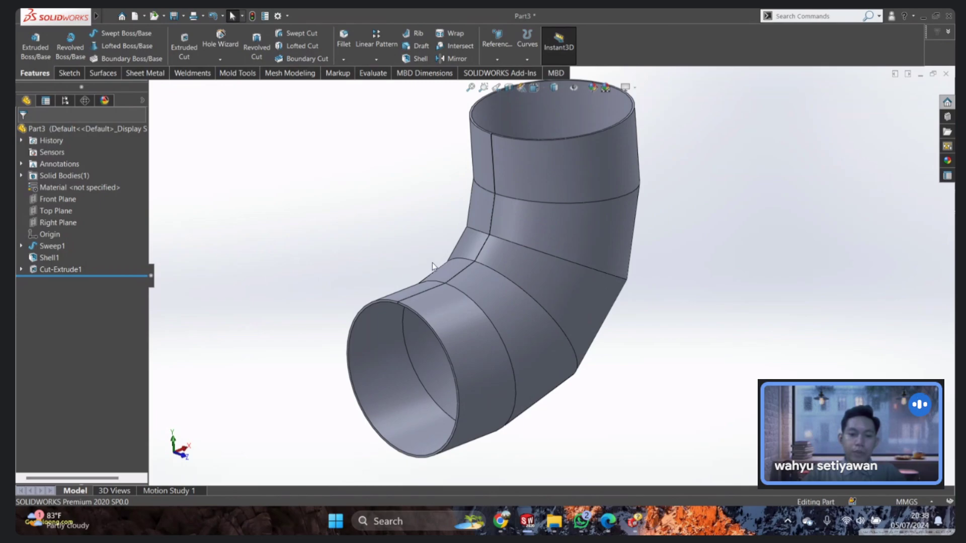
pyautogui.press('space')
# Step: From the front view, start Surface Flatten and select the end segment face
pyautogui.click(498, 342)
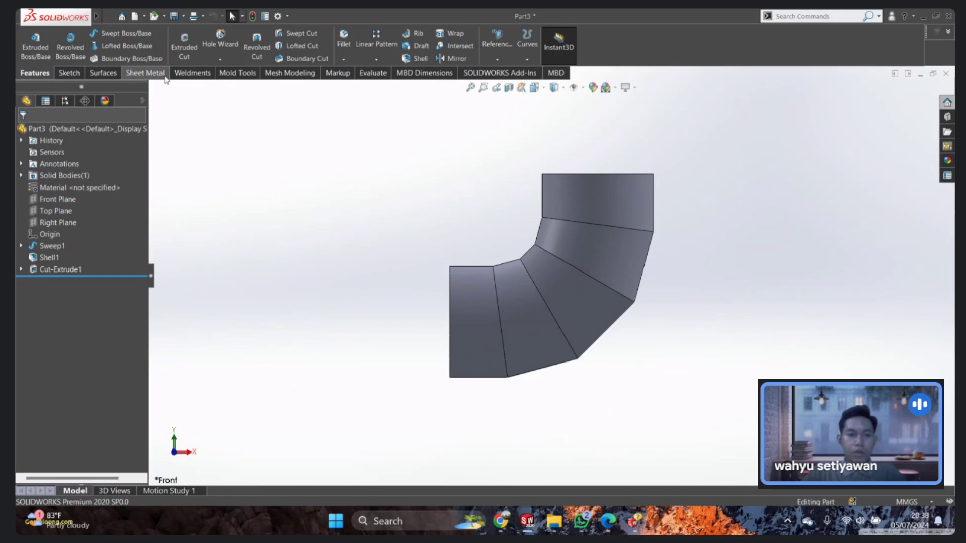
pyautogui.click(106, 75)
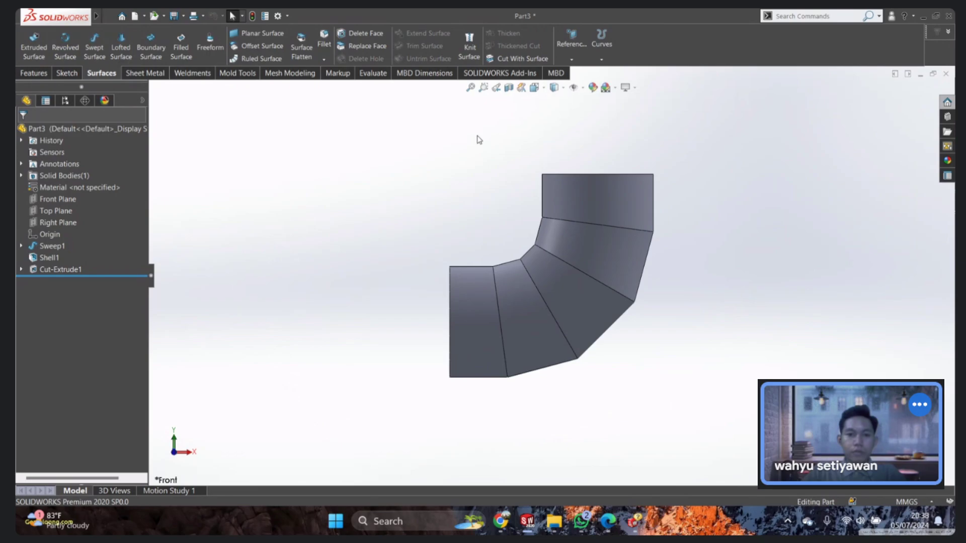
pyautogui.click(301, 47)
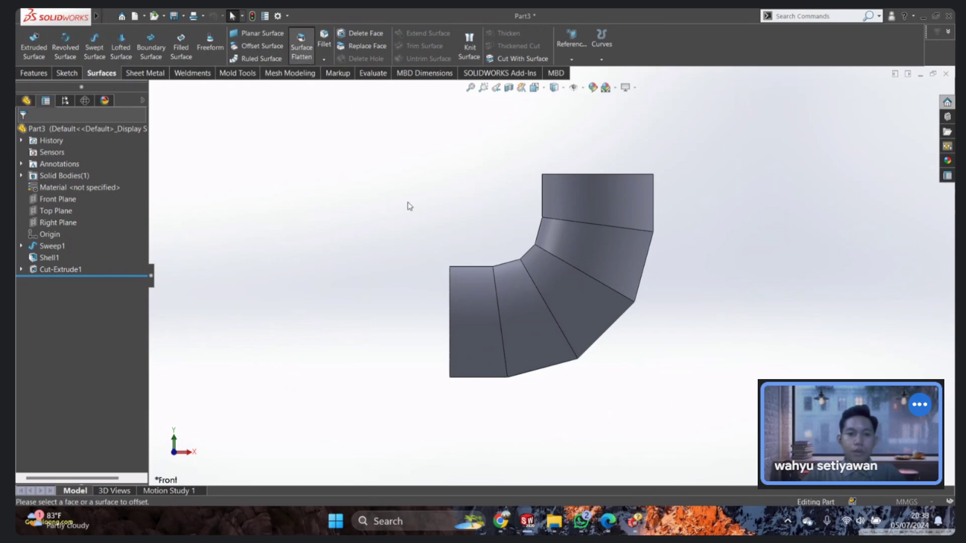
pyautogui.click(473, 276)
pyautogui.moveTo(450, 286); pyautogui.dragTo(483, 262, button='middle')
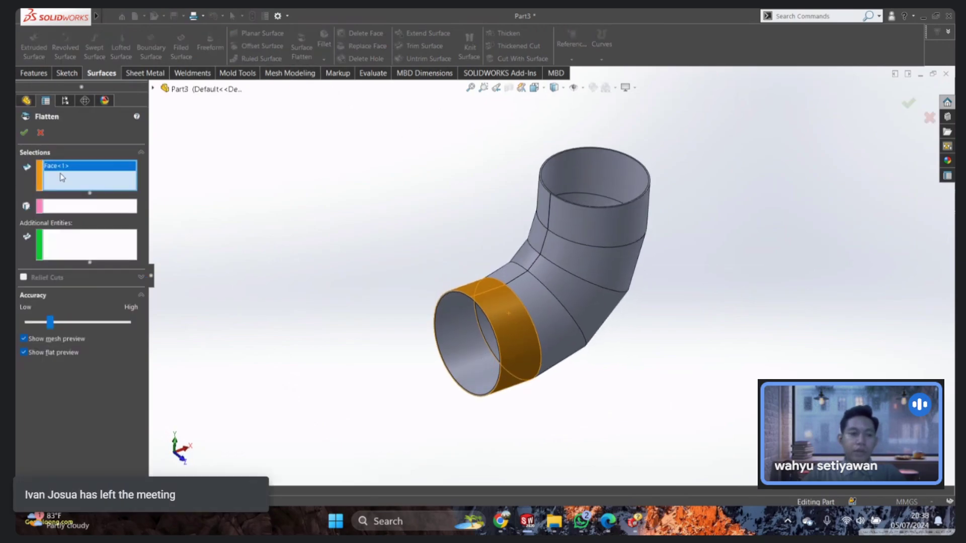
# Step: Set the seam edge as the flatten reference and accept Surface-Flatten1
pyautogui.click(98, 209)
pyautogui.scroll(-3, 318, 212)
pyautogui.scroll(-5, 277, 360)
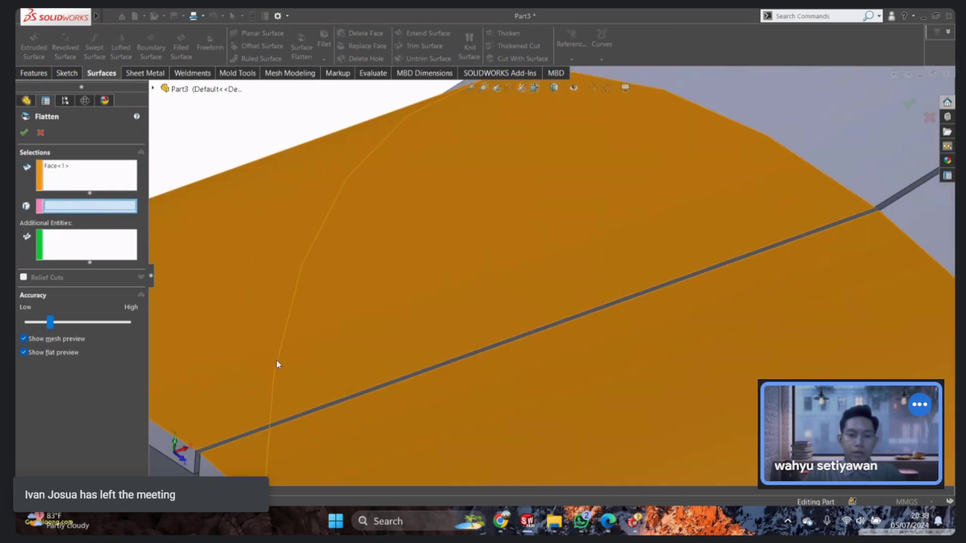
pyautogui.click(241, 433)
pyautogui.scroll(5, 420, 318)
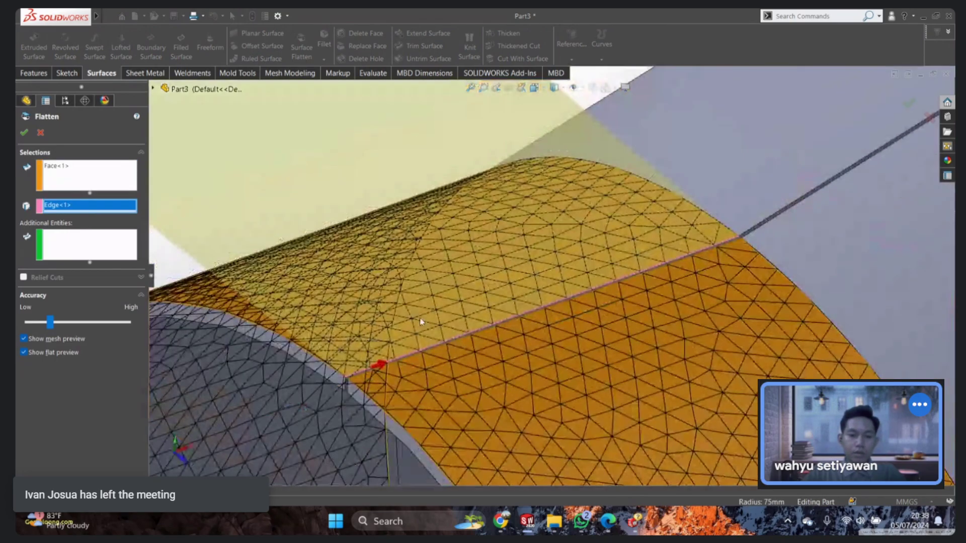
pyautogui.scroll(-2, 494, 311)
pyautogui.scroll(5, 495, 310)
pyautogui.scroll(3, 509, 276)
pyautogui.scroll(-2, 483, 237)
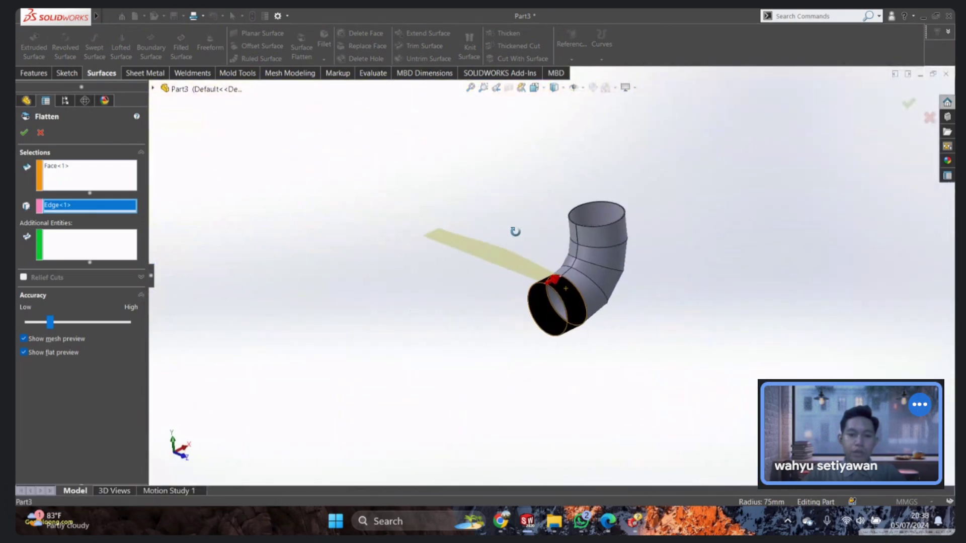
pyautogui.scroll(-2, 513, 231)
pyautogui.click(24, 133)
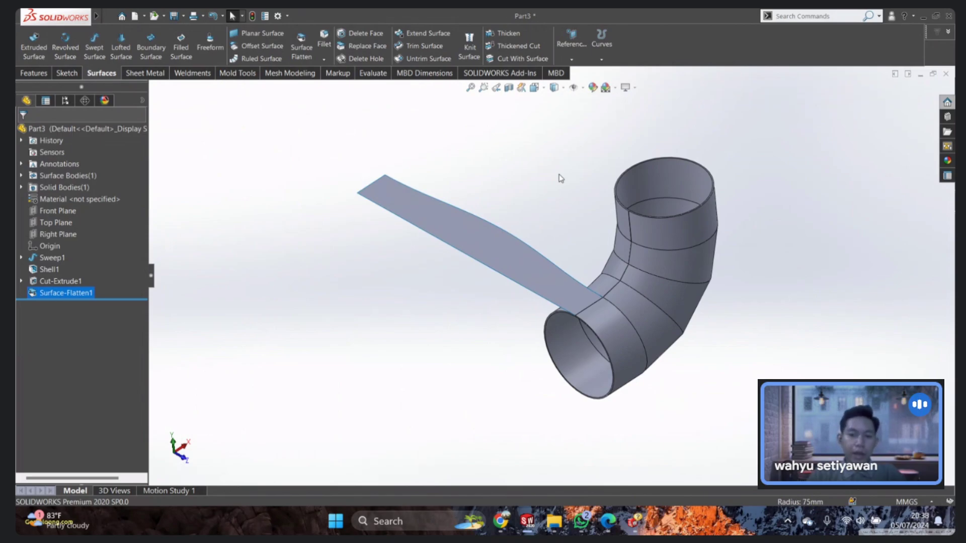
pyautogui.click(492, 248)
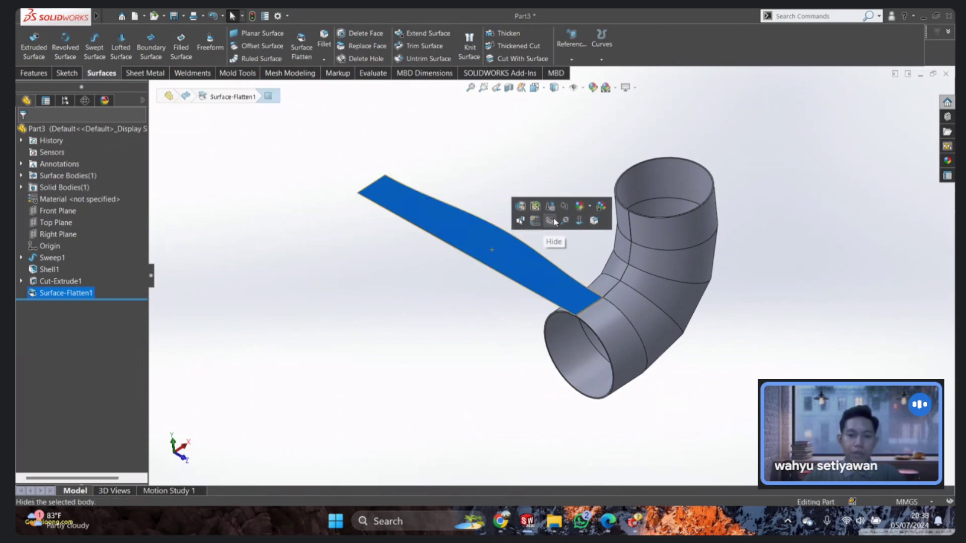
pyautogui.click(581, 220)
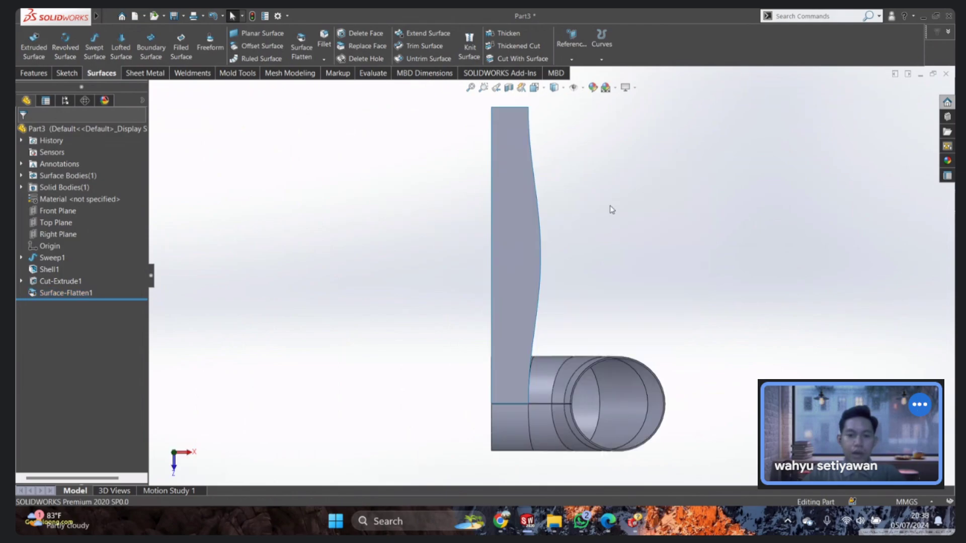
pyautogui.rightClick(522, 190)
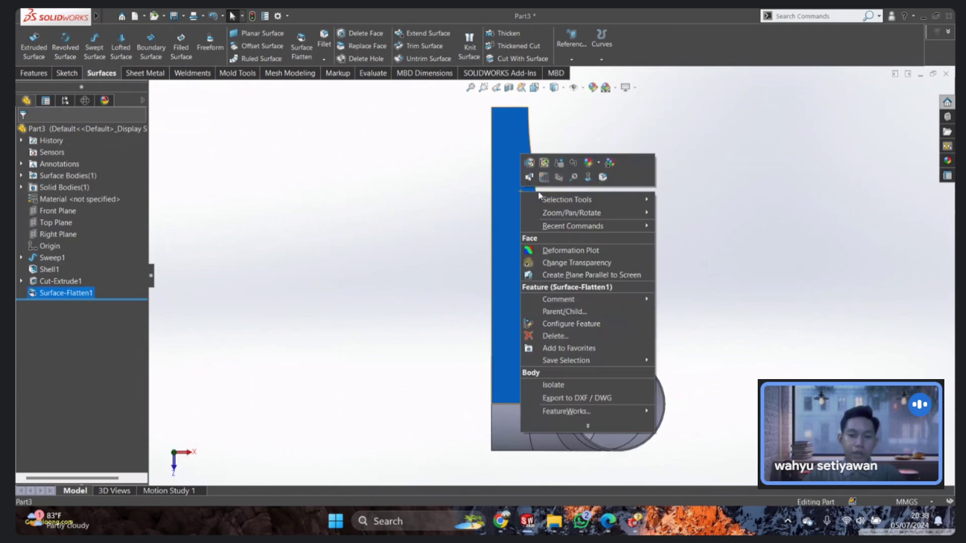
pyautogui.click(574, 397)
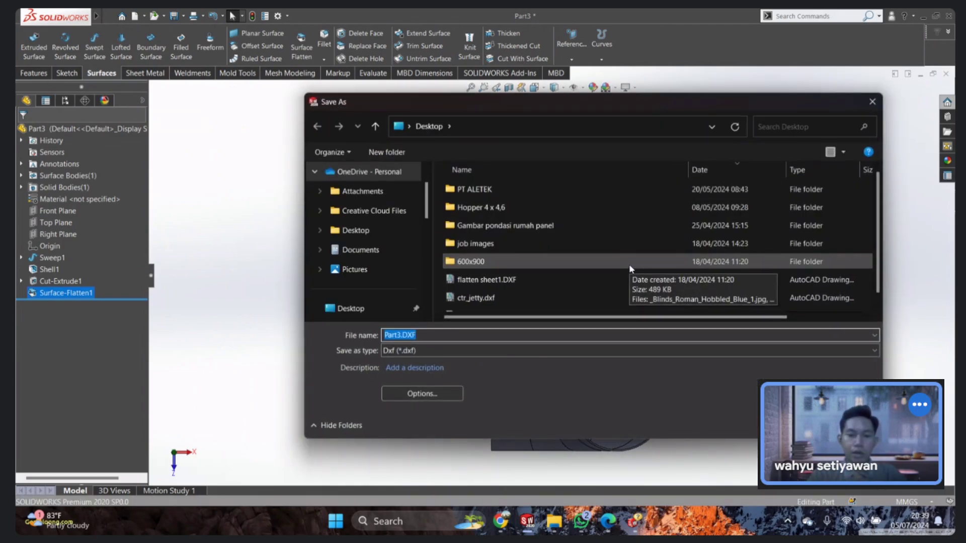
pyautogui.click(872, 101)
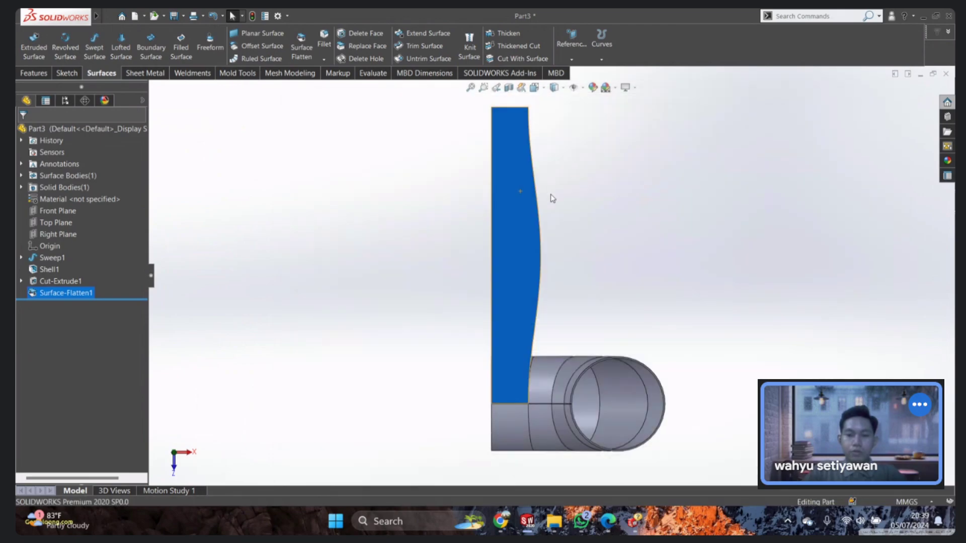
pyautogui.click(609, 325)
pyautogui.moveTo(564, 402)
pyautogui.mouseDown(button='middle')
pyautogui.moveTo(578, 183)
pyautogui.moveTo(623, 237)
pyautogui.moveTo(639, 227)
pyautogui.moveTo(615, 232)
pyautogui.moveTo(628, 224)
pyautogui.mouseUp(button='middle')
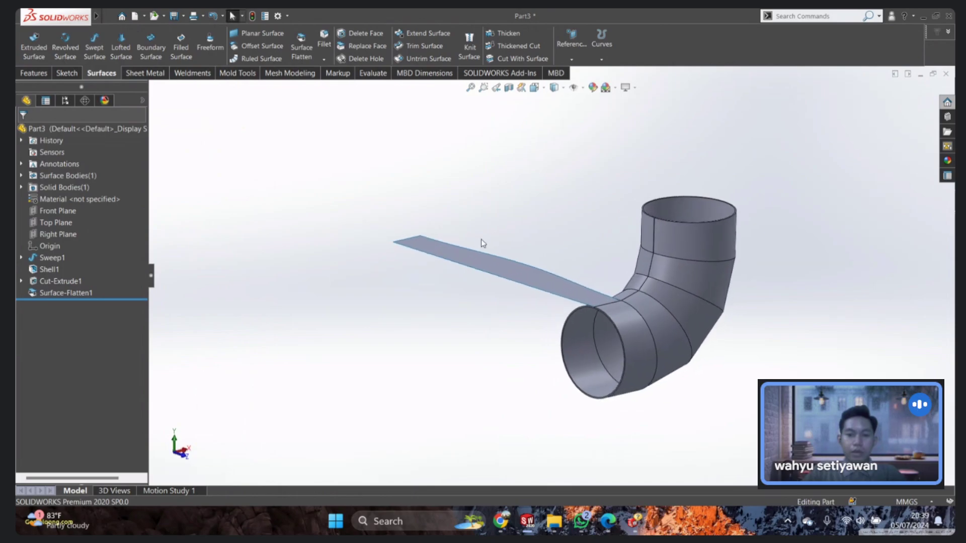
pyautogui.scroll(-4, 483, 244)
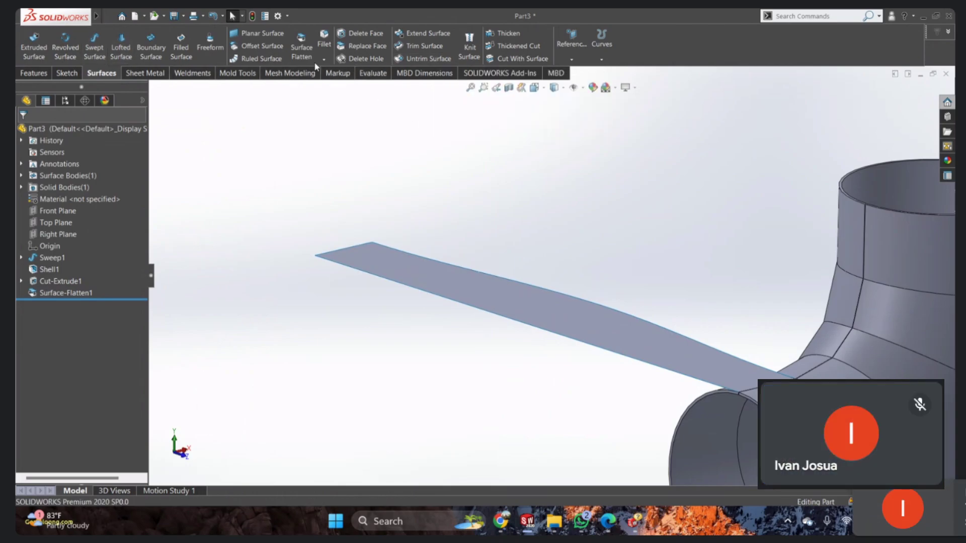
pyautogui.scroll(1, 737, 371)
pyautogui.scroll(2, 738, 371)
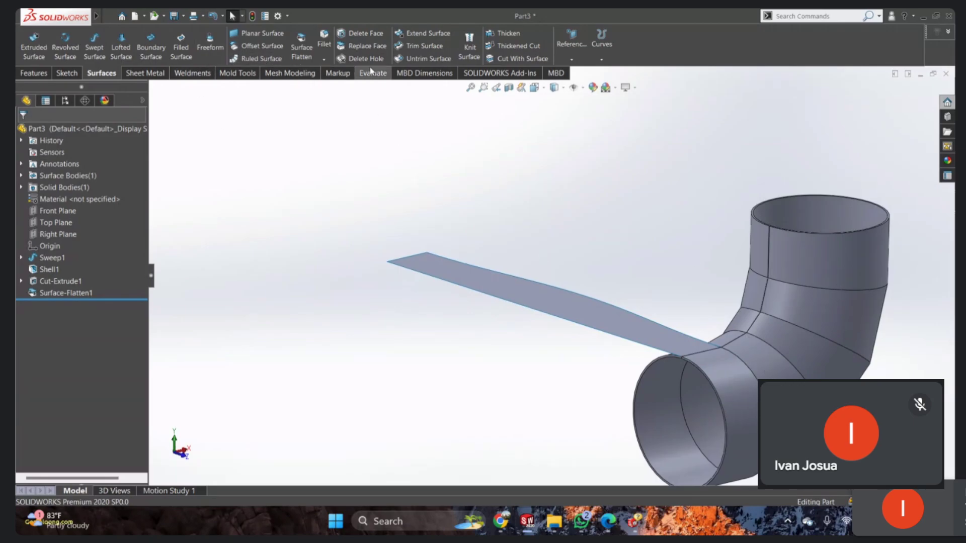
pyautogui.click(302, 48)
pyautogui.scroll(-3, 731, 363)
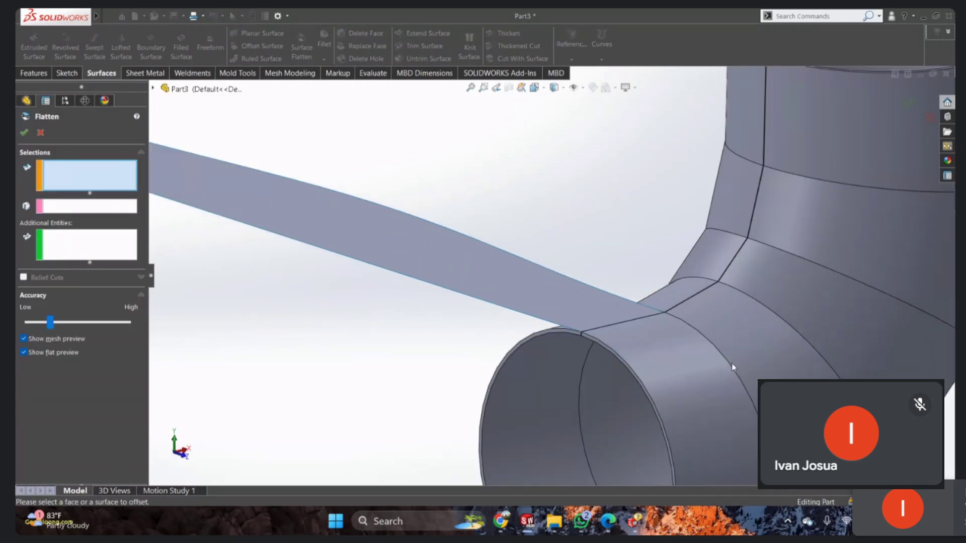
pyautogui.click(734, 312)
pyautogui.scroll(3, 734, 312)
pyautogui.click(71, 212)
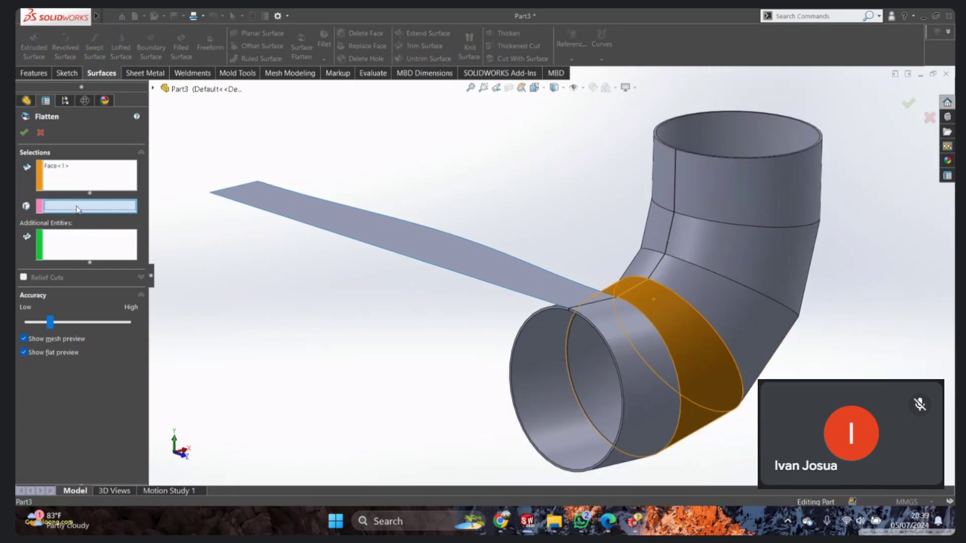
pyautogui.scroll(-2, 563, 204)
pyautogui.scroll(-2, 587, 296)
pyautogui.scroll(-2, 579, 250)
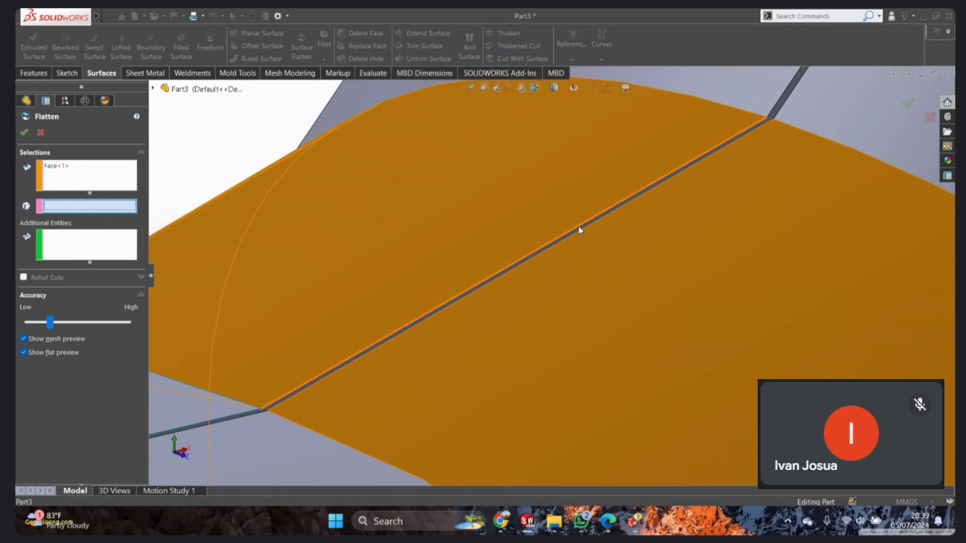
pyautogui.click(579, 226)
pyautogui.scroll(2, 580, 229)
pyautogui.scroll(2, 584, 233)
pyautogui.scroll(4, 584, 234)
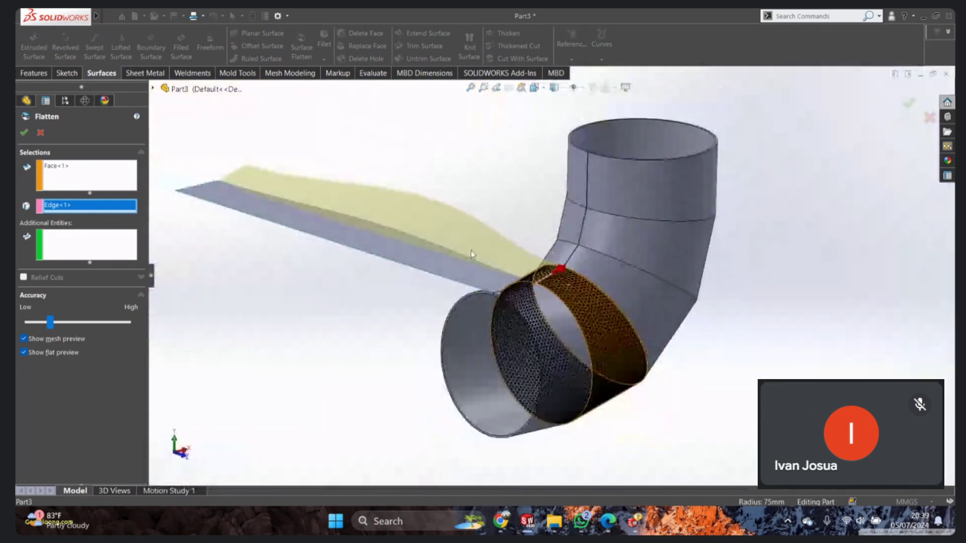
pyautogui.moveTo(583, 233)
pyautogui.mouseDown(button='middle')
pyautogui.moveTo(390, 239)
pyautogui.moveTo(431, 233)
pyautogui.mouseUp(button='middle')
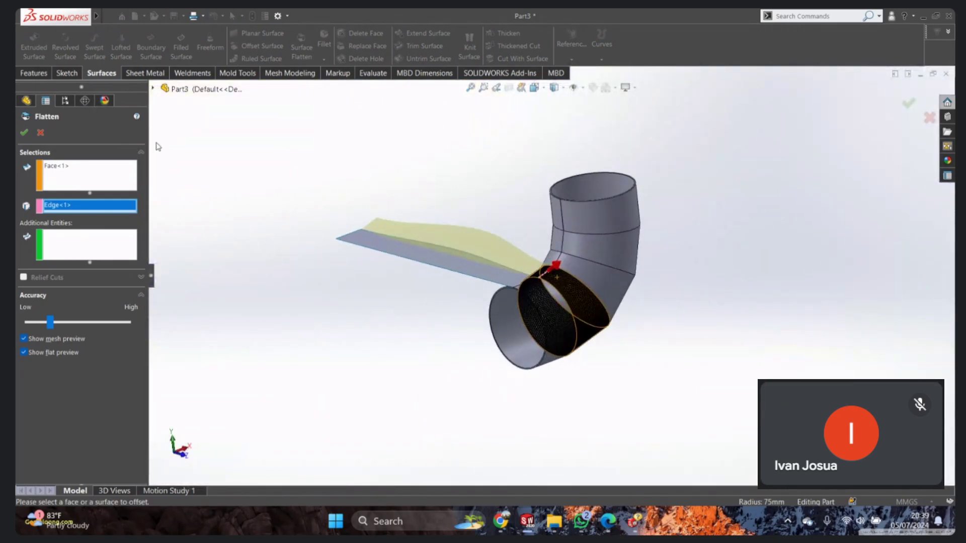
pyautogui.scroll(-3, 448, 244)
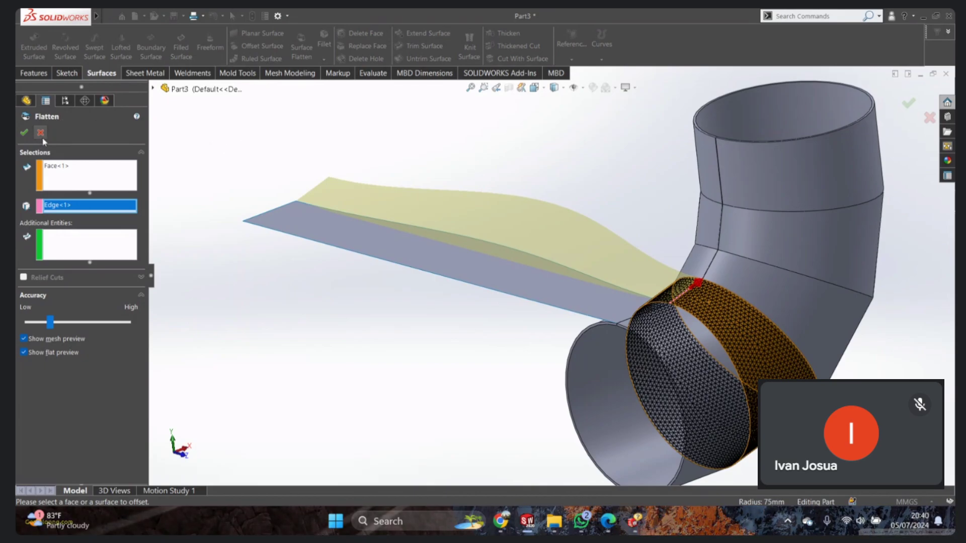
pyautogui.click(24, 132)
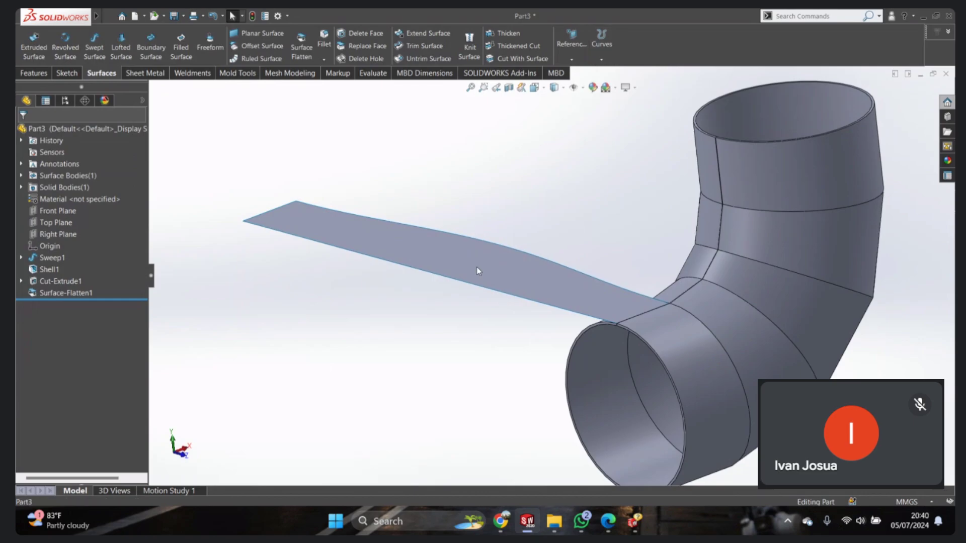
# Step: Delete Surface-Flatten1 and view the elbow straight from the front
pyautogui.rightClick(88, 294)
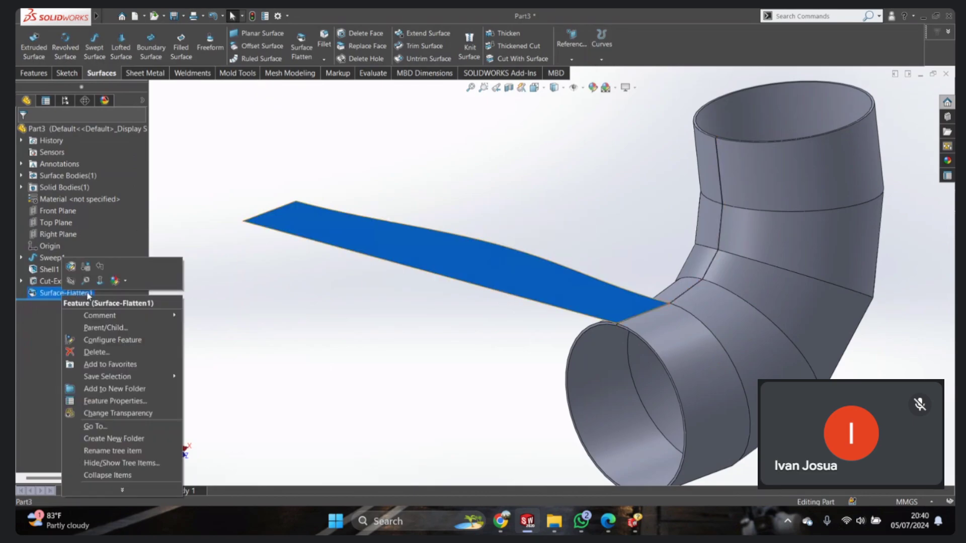
pyautogui.click(96, 352)
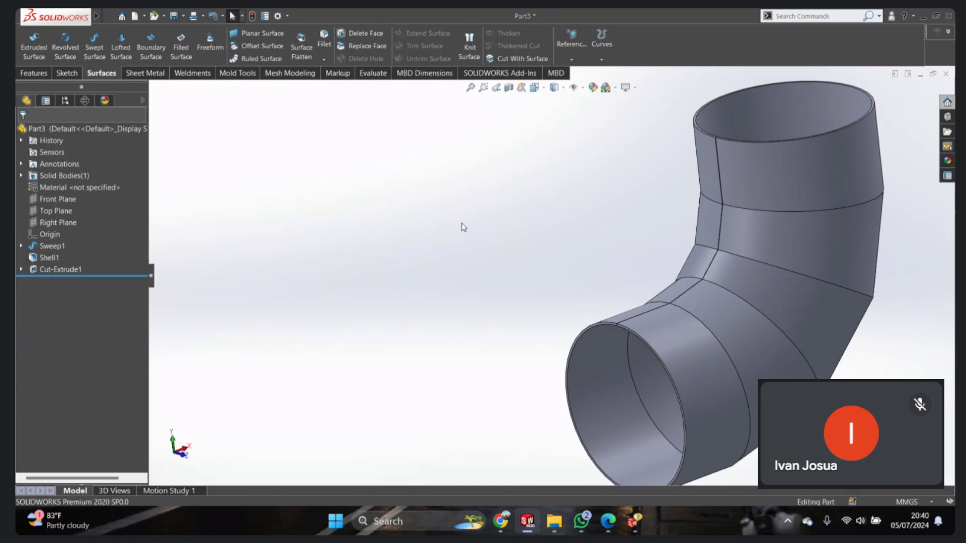
pyautogui.click(534, 87)
pyautogui.click(522, 352)
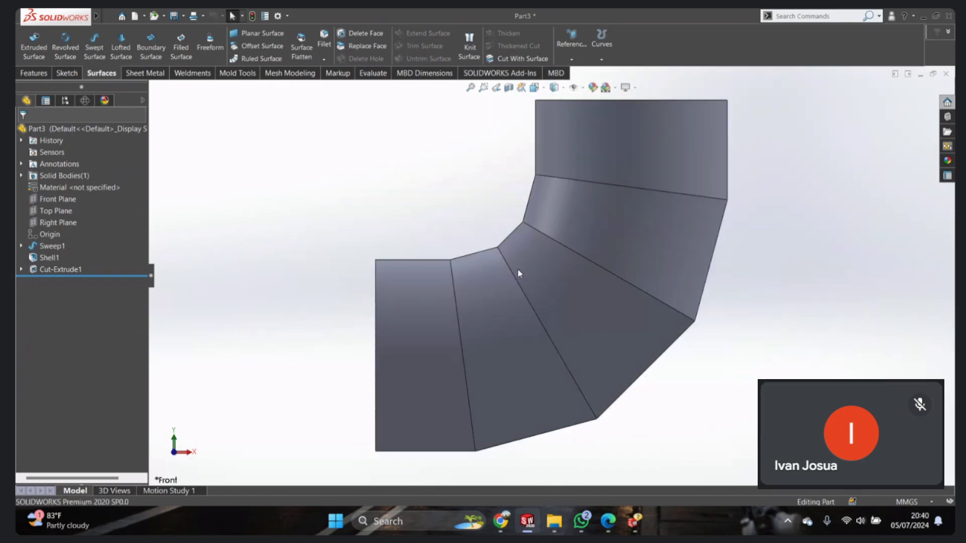
pyautogui.scroll(5, 611, 202)
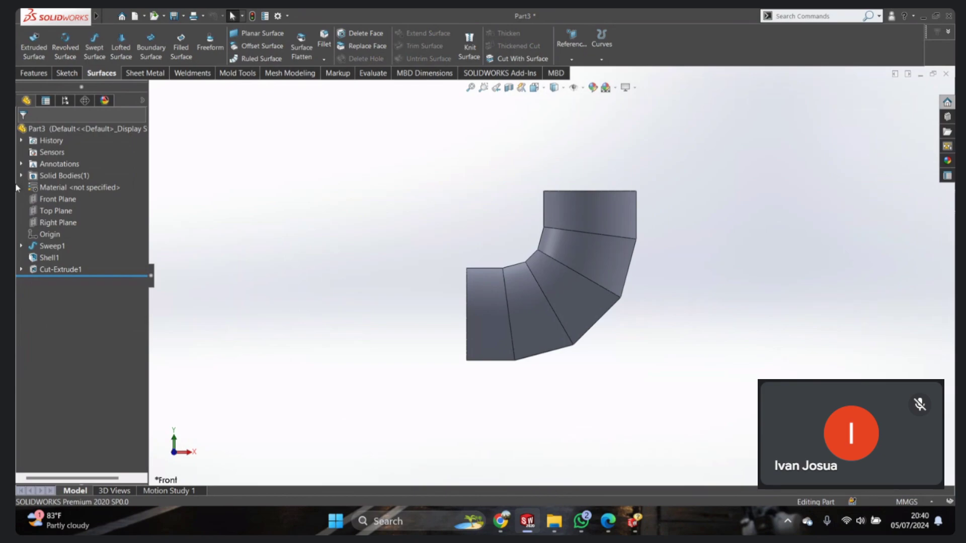
# Step: On the Front Plane, convert the four mitre seam edges into sketch lines and exit
pyautogui.click(59, 201)
pyautogui.click(81, 187)
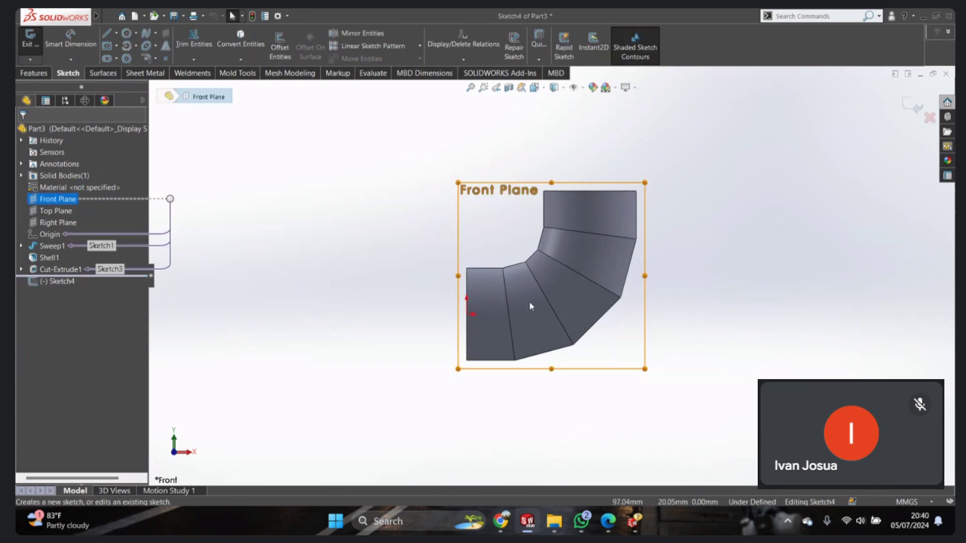
pyautogui.click(492, 284)
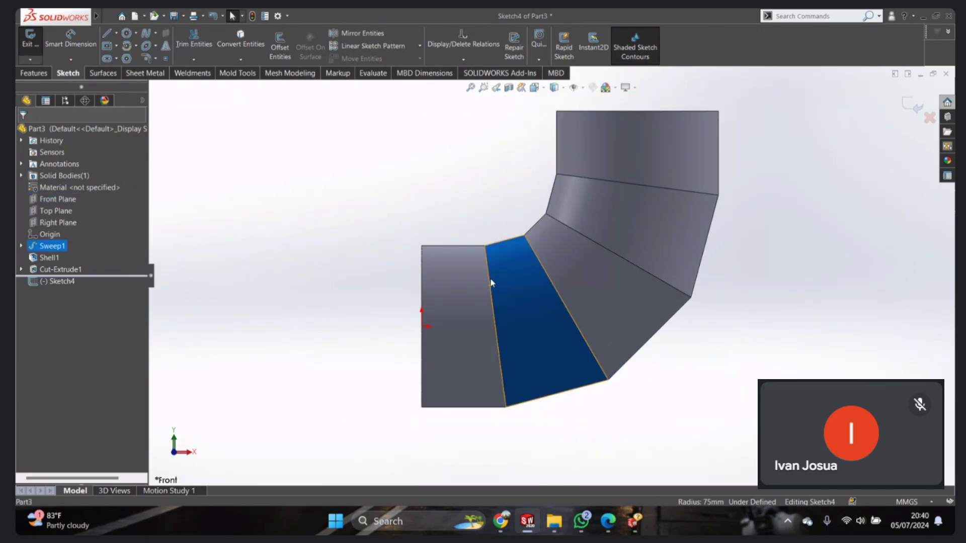
pyautogui.click(489, 282)
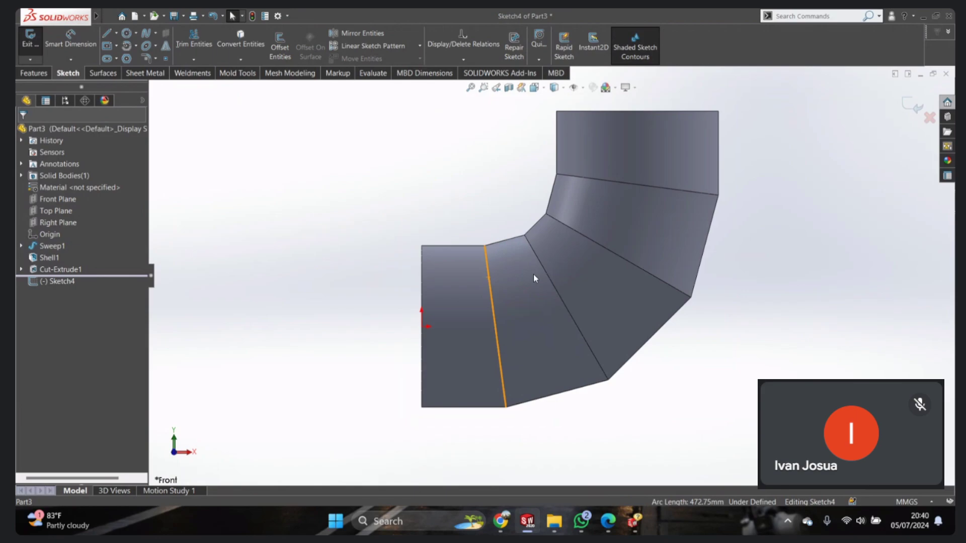
pyautogui.click(546, 273)
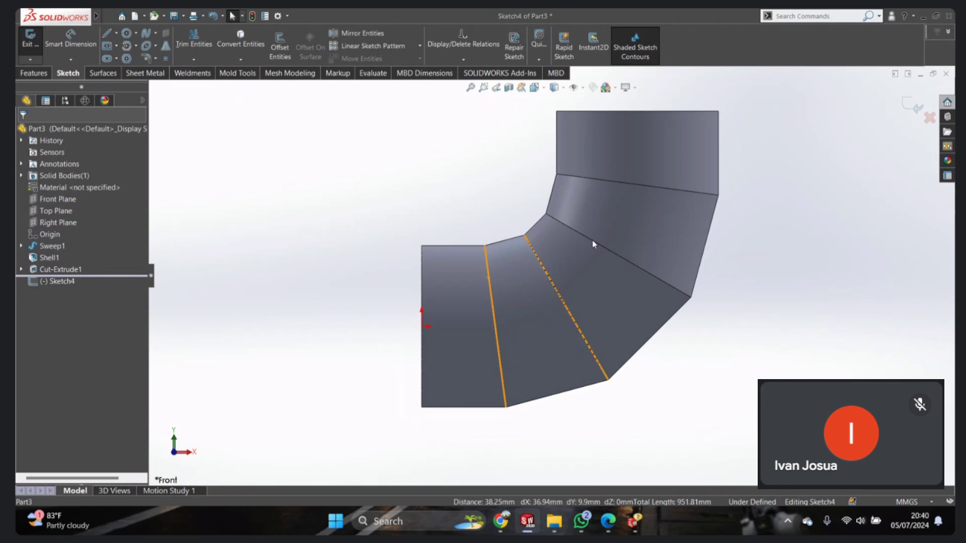
pyautogui.click(593, 240)
pyautogui.click(581, 236)
pyautogui.click(578, 233)
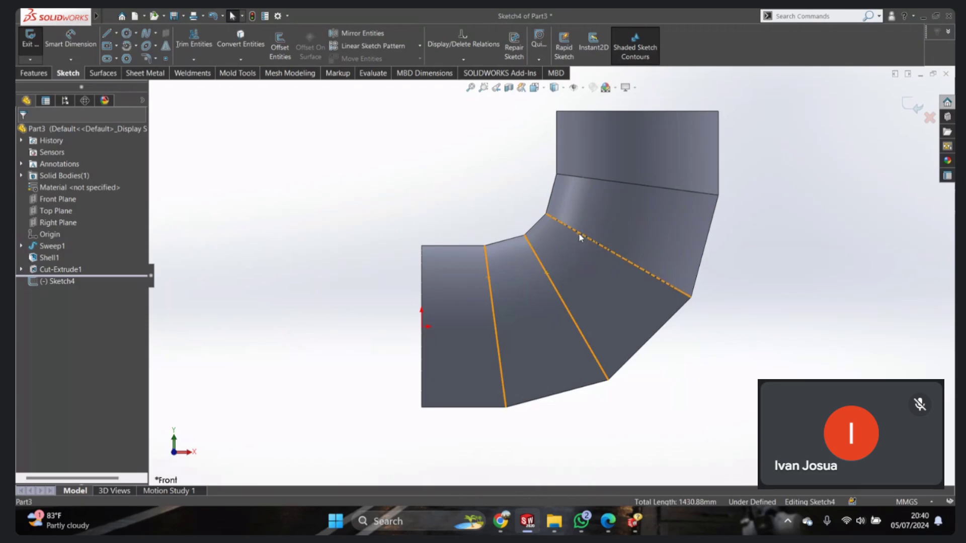
pyautogui.click(611, 184)
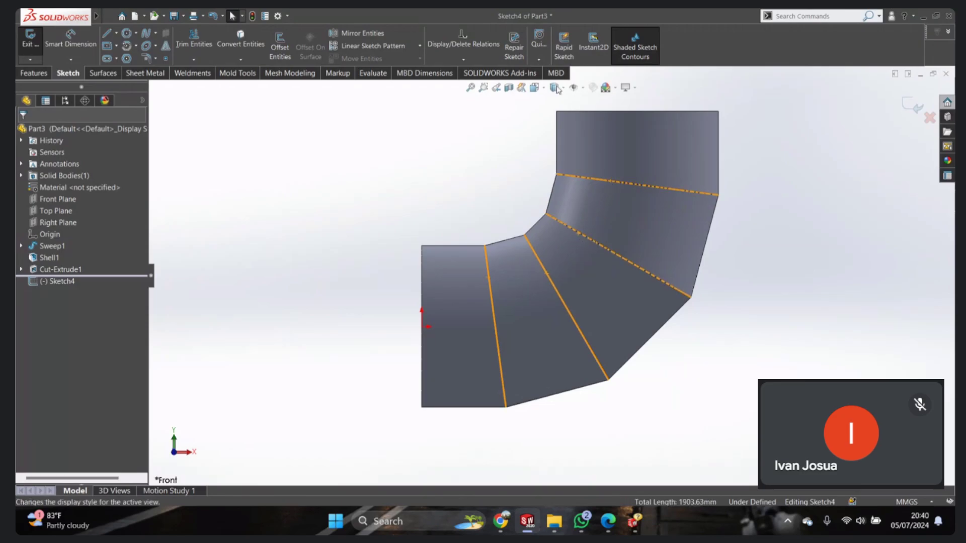
pyautogui.click(246, 39)
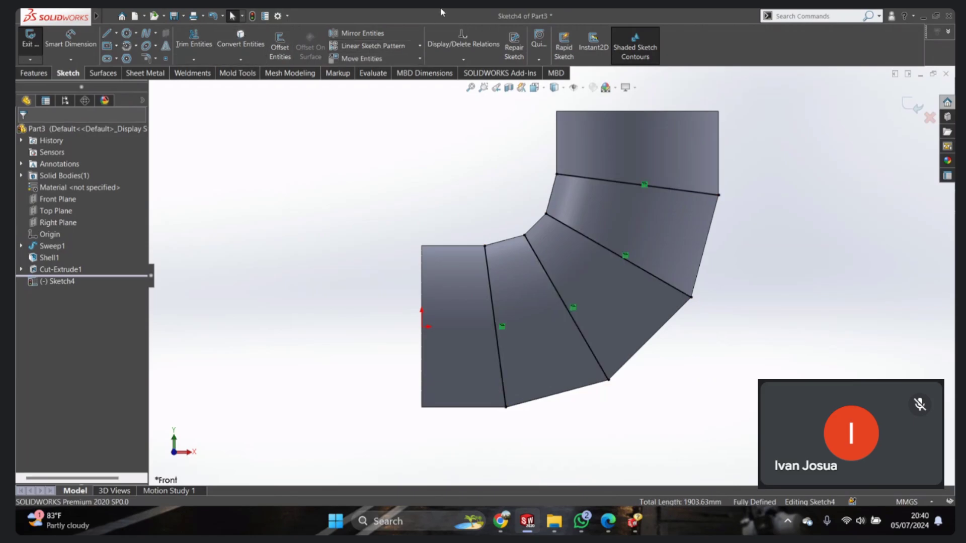
pyautogui.click(110, 15)
pyautogui.moveTo(191, 56)
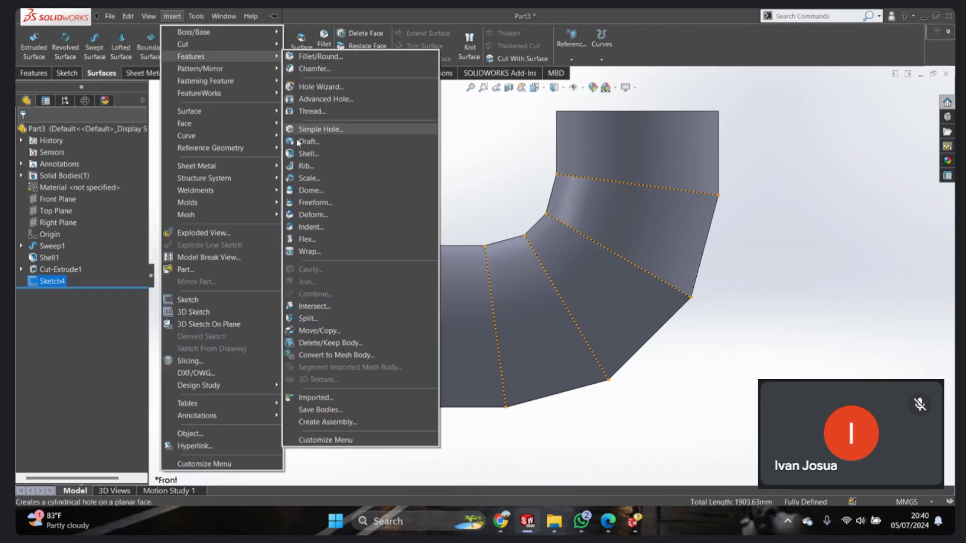
# Step: Split the elbow along Sketch4 with Cut Part, keeping all five bodies
pyautogui.click(307, 319)
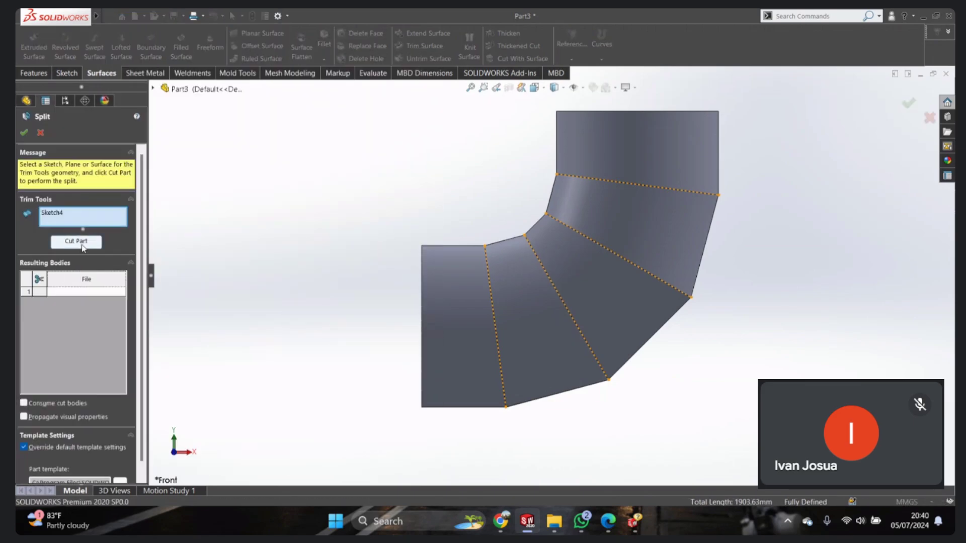
pyautogui.click(83, 242)
pyautogui.click(479, 317)
pyautogui.click(545, 312)
pyautogui.click(619, 307)
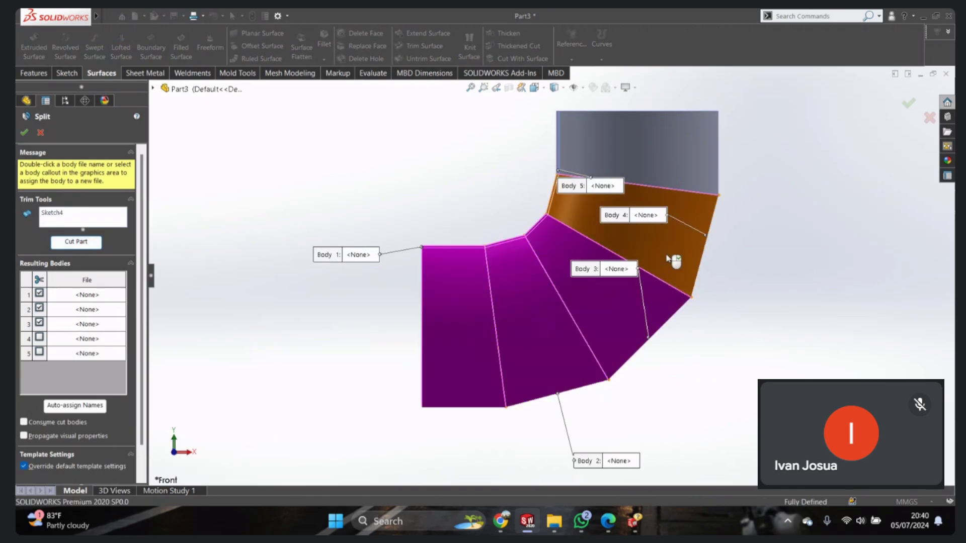
pyautogui.click(674, 259)
pyautogui.click(644, 146)
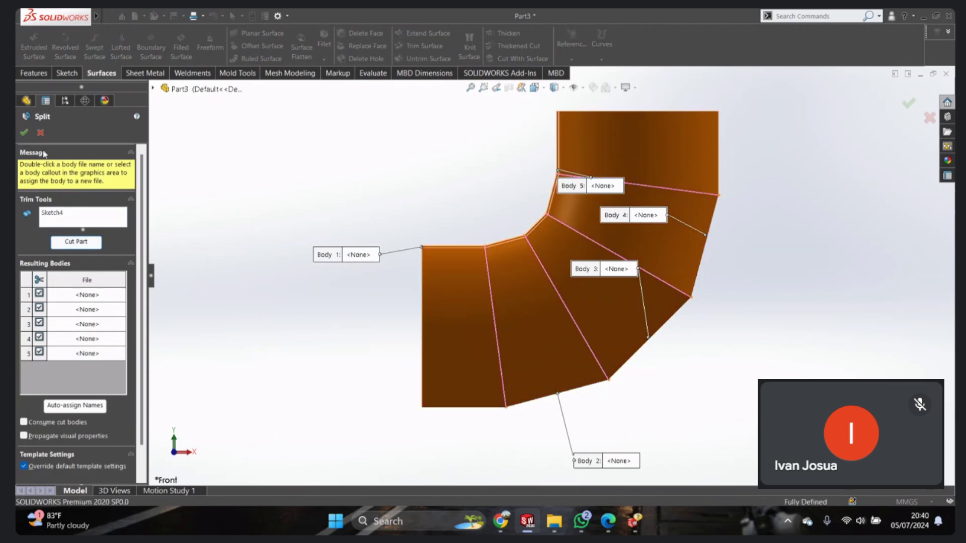
pyautogui.click(24, 132)
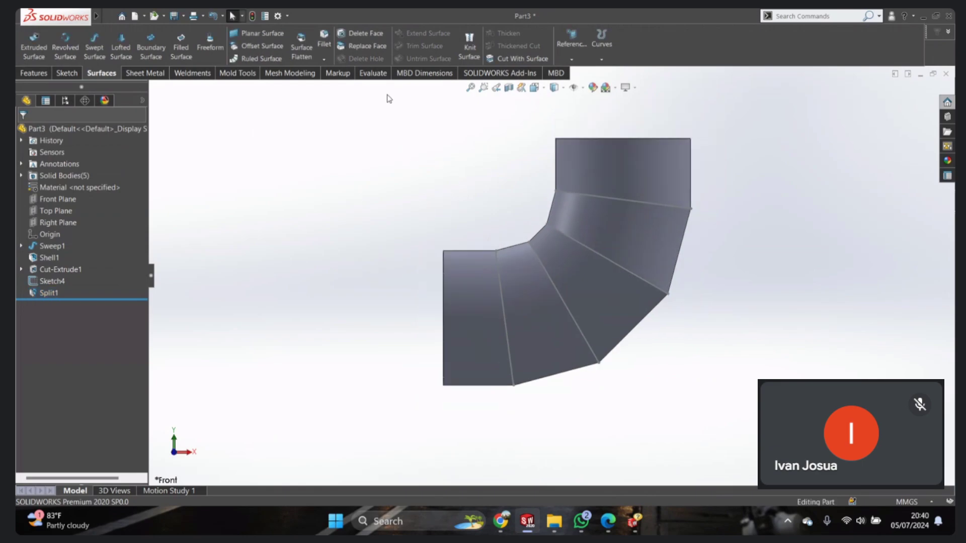
# Step: Isolate Split1[1] to inspect the first pipe ring, then show all bodies again
pyautogui.click(21, 176)
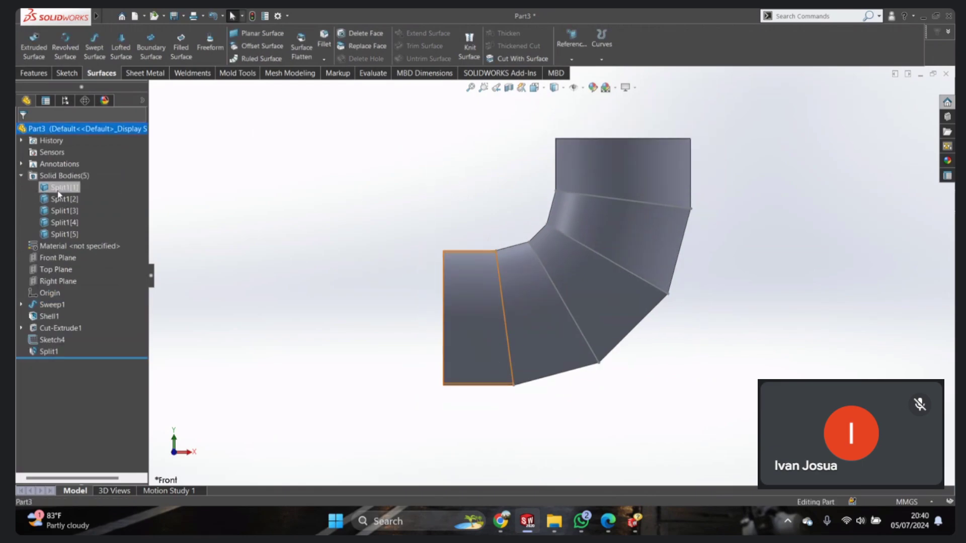
pyautogui.click(59, 194)
pyautogui.moveTo(426, 280); pyautogui.dragTo(483, 278, button='middle')
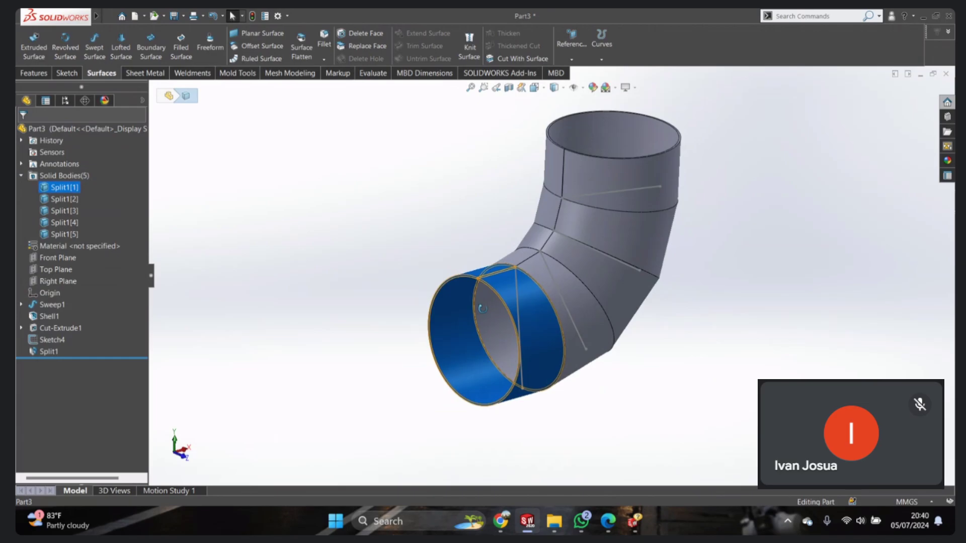
pyautogui.rightClick(504, 284)
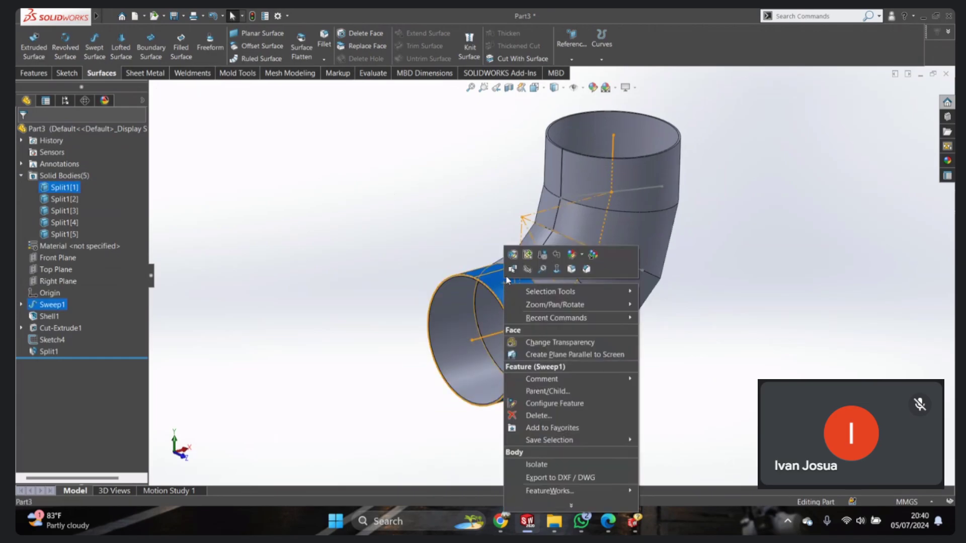
pyautogui.click(553, 466)
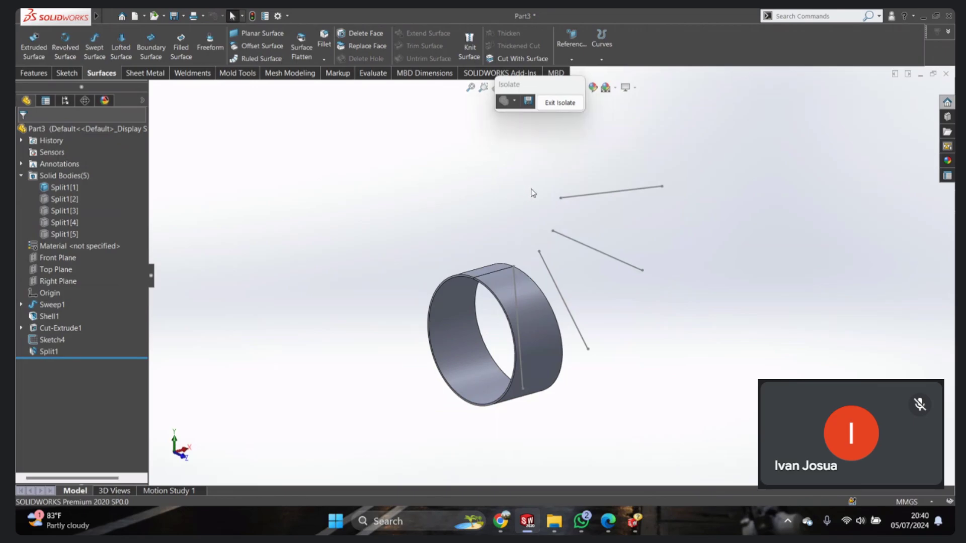
pyautogui.moveTo(532, 190)
pyautogui.mouseDown(button='middle')
pyautogui.moveTo(478, 243)
pyautogui.moveTo(545, 179)
pyautogui.mouseUp(button='middle')
pyautogui.click(557, 103)
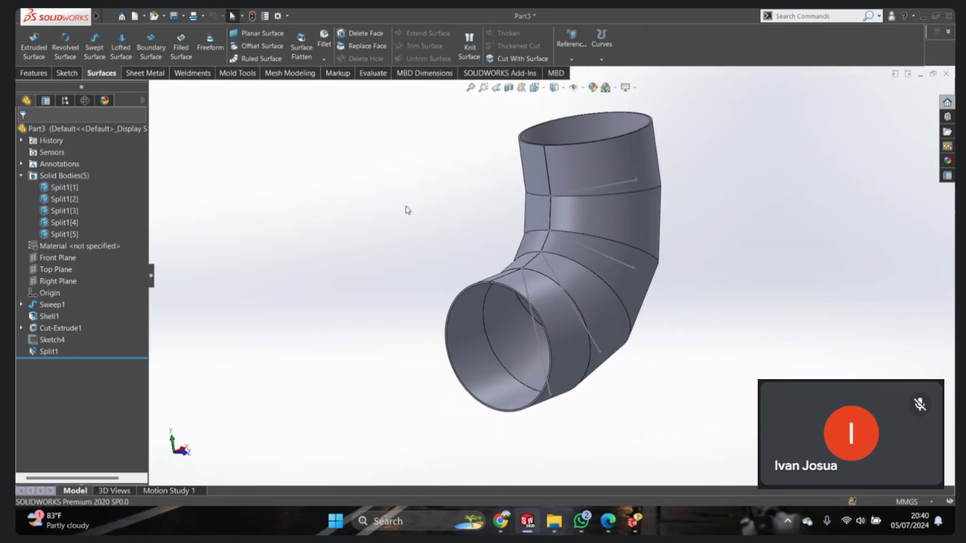
pyautogui.moveTo(431, 199)
pyautogui.mouseDown(button='middle')
pyautogui.moveTo(457, 209)
pyautogui.moveTo(427, 201)
pyautogui.mouseUp(button='middle')
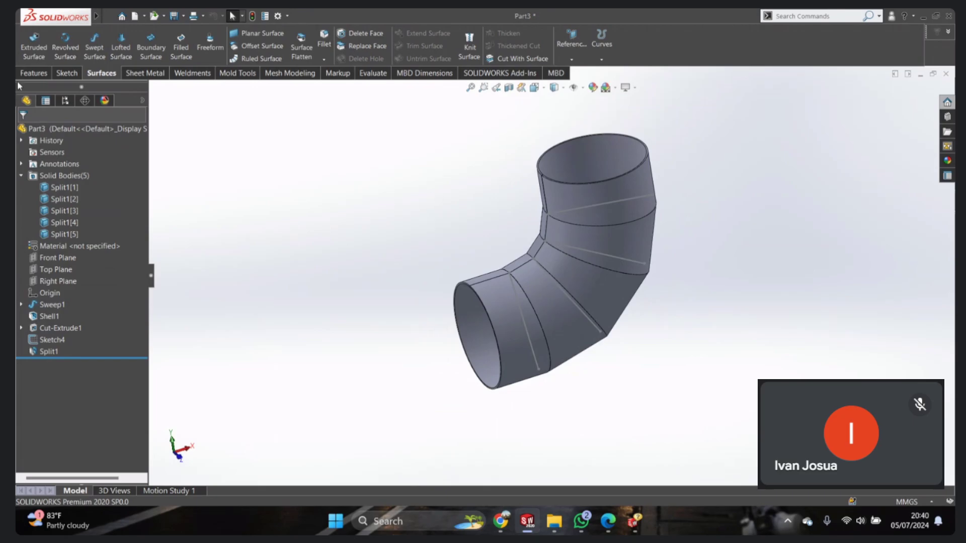
pyautogui.click(145, 73)
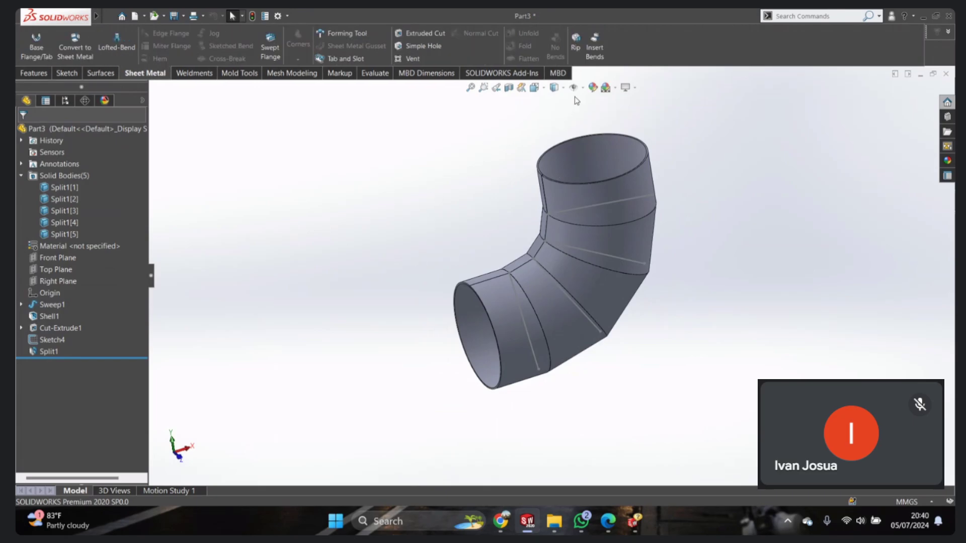
# Step: Insert bends into the first pipe body, using its seam edge as the fixed edge
pyautogui.click(595, 44)
pyautogui.scroll(-3, 502, 252)
pyautogui.scroll(-4, 498, 310)
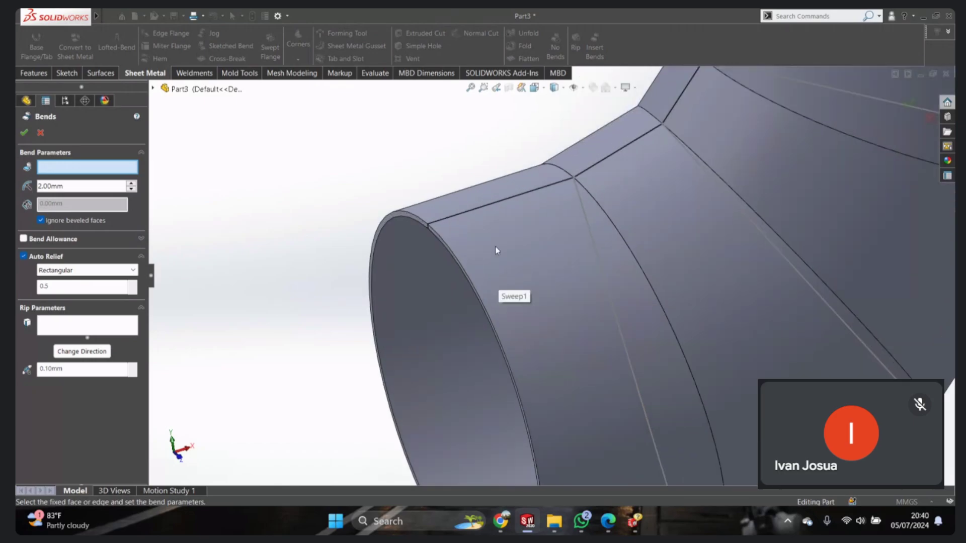
pyautogui.moveTo(495, 247)
pyautogui.mouseDown(button='middle')
pyautogui.moveTo(468, 179)
pyautogui.moveTo(496, 188)
pyautogui.mouseUp(button='middle')
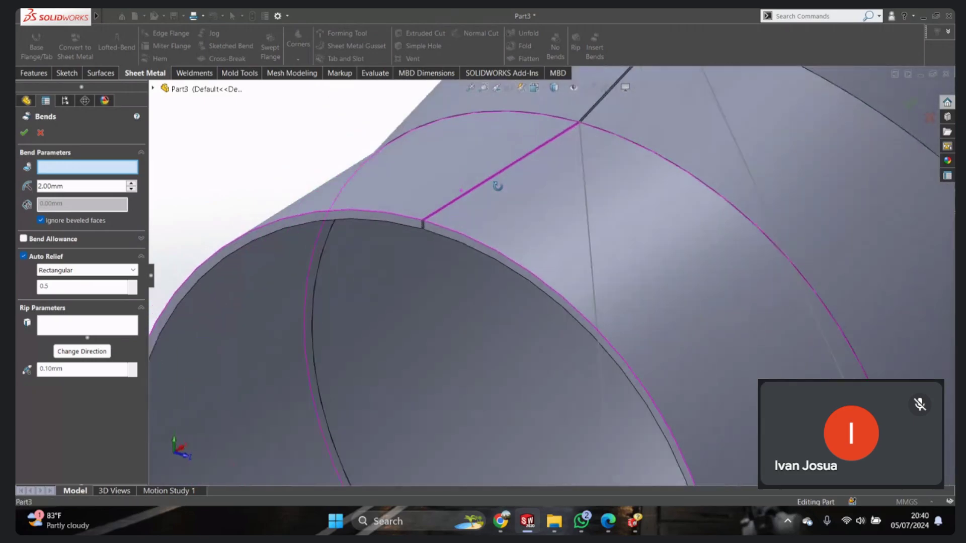
pyautogui.click(472, 193)
pyautogui.scroll(4, 551, 275)
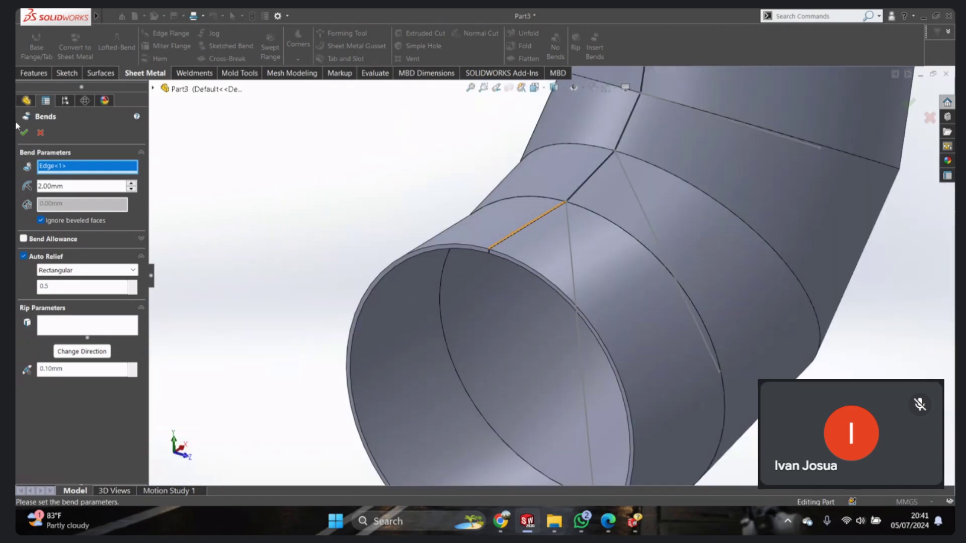
pyautogui.click(23, 132)
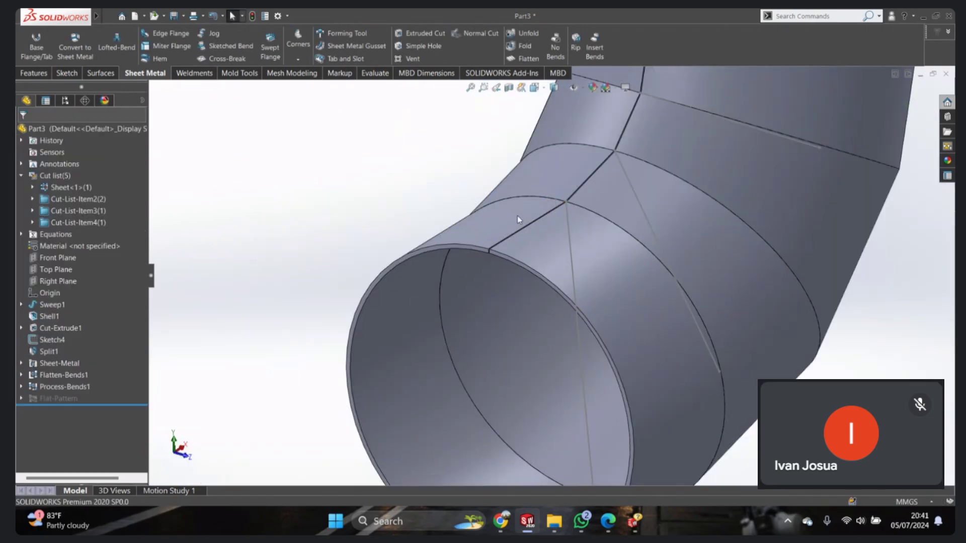
pyautogui.scroll(-2, 527, 232)
pyautogui.scroll(-2, 608, 221)
pyautogui.scroll(3, 390, 172)
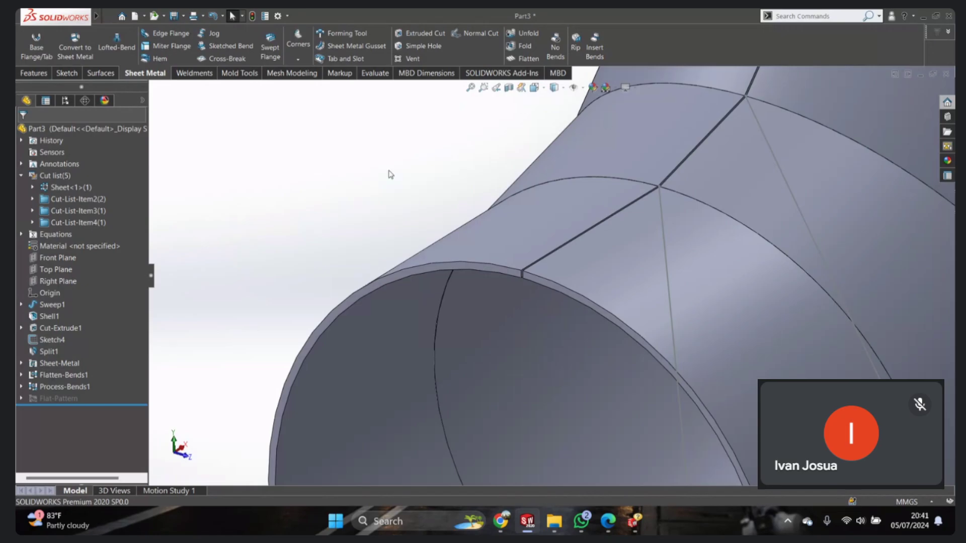
pyautogui.scroll(1, 340, 226)
pyautogui.scroll(5, 555, 267)
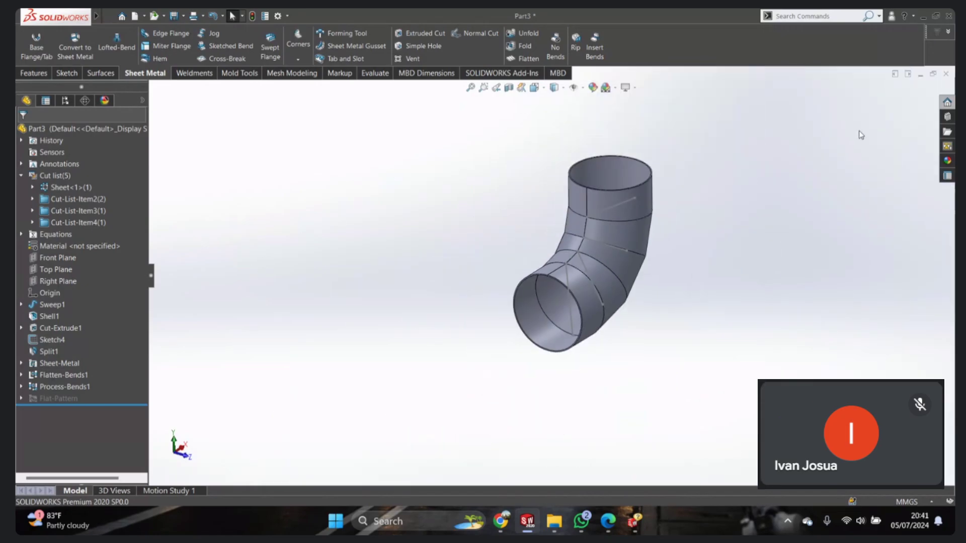
# Step: Toggle Flatten to view the flat pattern and orbit around the plate
pyautogui.click(532, 59)
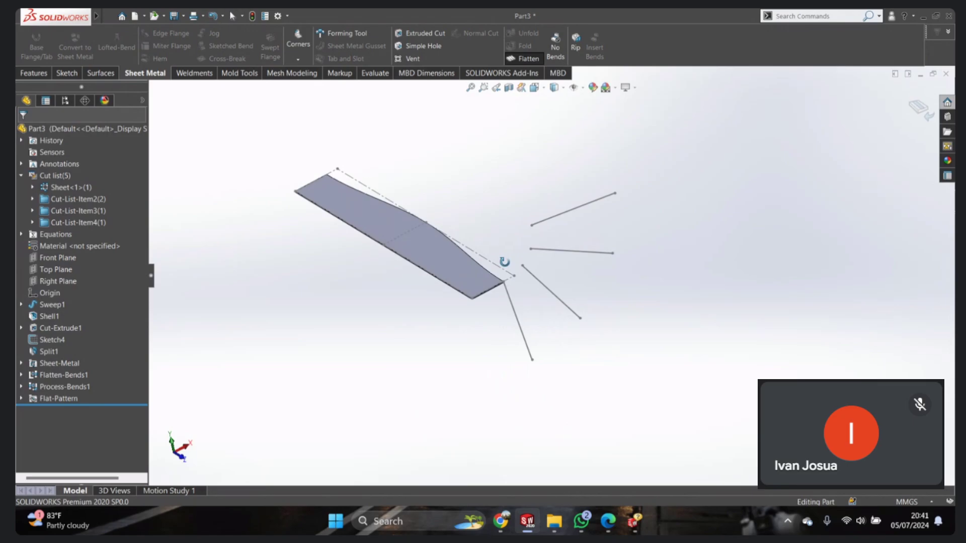
pyautogui.moveTo(503, 261)
pyautogui.mouseDown(button='middle')
pyautogui.moveTo(516, 217)
pyautogui.moveTo(493, 211)
pyautogui.mouseUp(button='middle')
pyautogui.scroll(-3, 216, 182)
pyautogui.scroll(2, 405, 229)
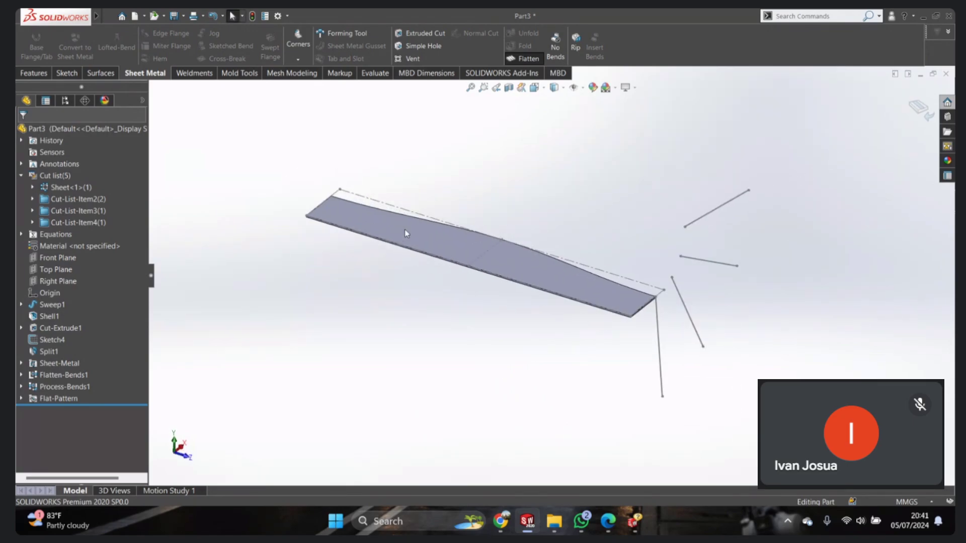
pyautogui.scroll(-3, 516, 260)
pyautogui.moveTo(515, 258)
pyautogui.mouseDown(button='middle')
pyautogui.moveTo(453, 282)
pyautogui.moveTo(455, 187)
pyautogui.moveTo(483, 255)
pyautogui.moveTo(508, 278)
pyautogui.moveTo(557, 224)
pyautogui.moveTo(593, 250)
pyautogui.moveTo(772, 173)
pyautogui.mouseUp(button='middle')
pyautogui.scroll(3, 508, 277)
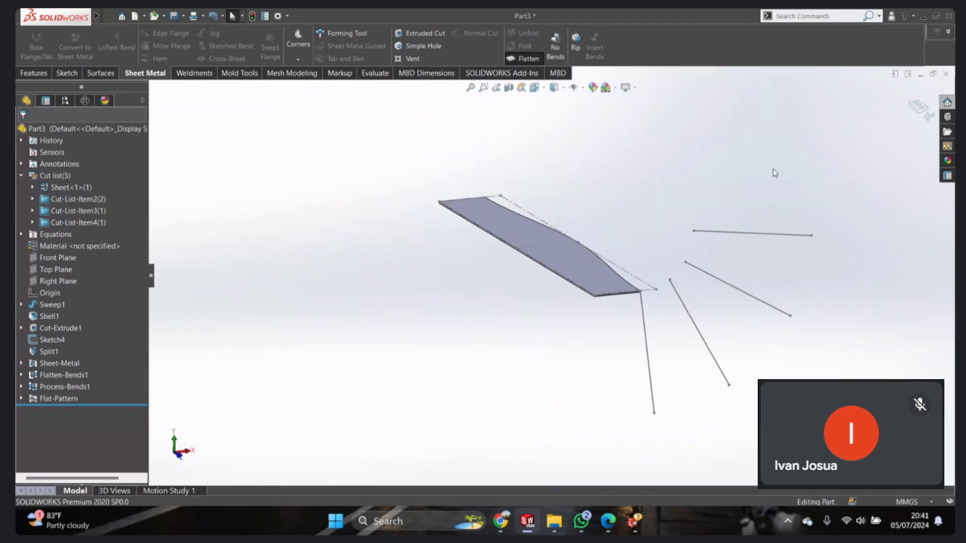
pyautogui.scroll(-5, 649, 296)
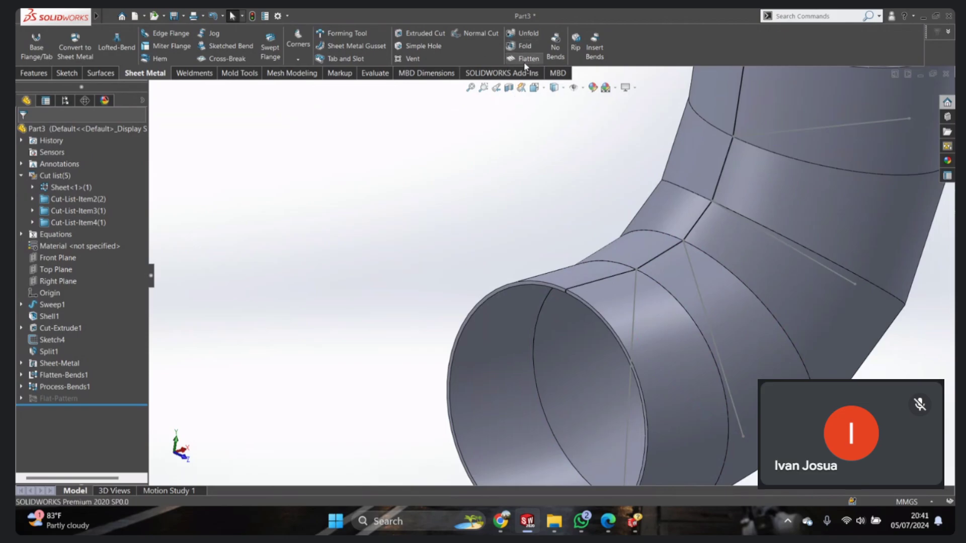
# Step: Insert bends on the second pipe segment, using the seam edge as the fixed edge
pyautogui.click(594, 47)
pyautogui.scroll(-5, 603, 297)
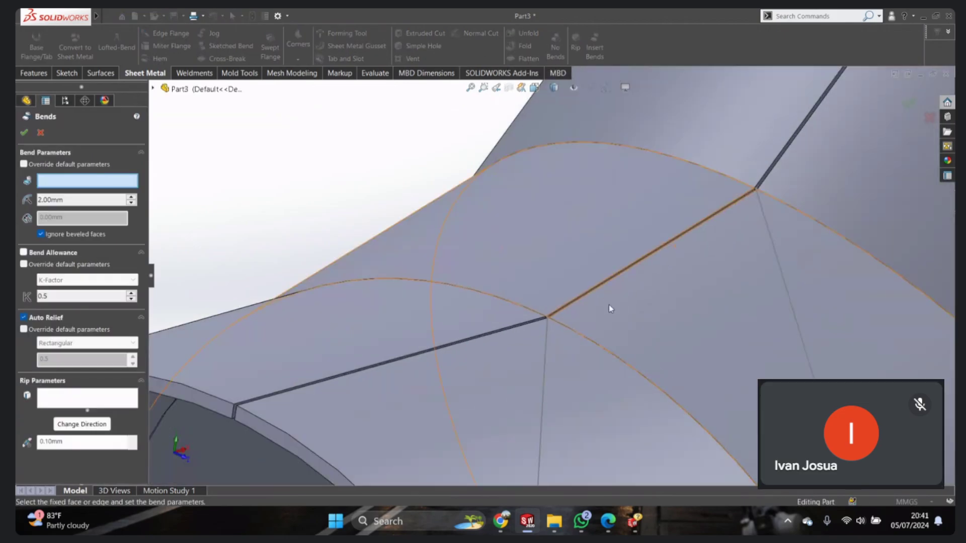
pyautogui.scroll(-3, 610, 276)
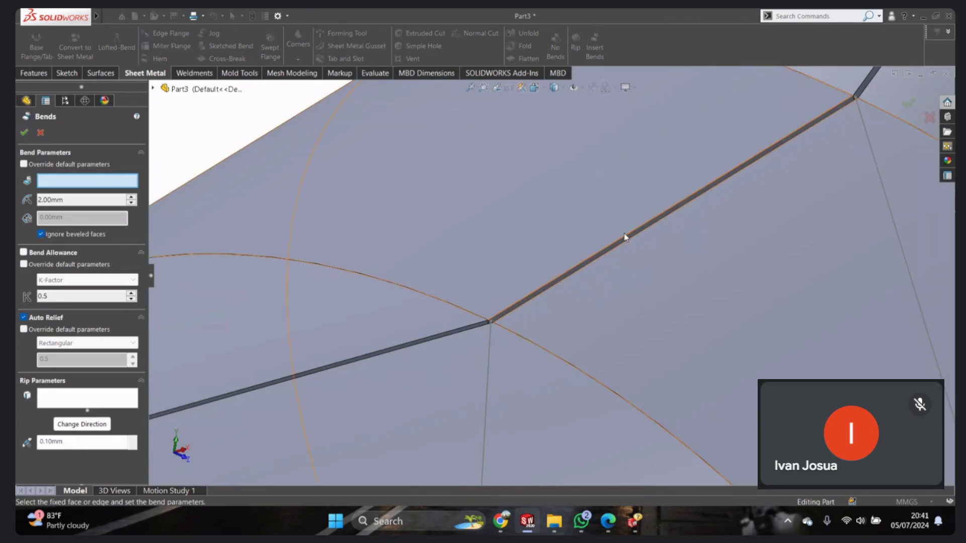
pyautogui.click(631, 237)
pyautogui.scroll(4, 608, 231)
pyautogui.scroll(1, 608, 230)
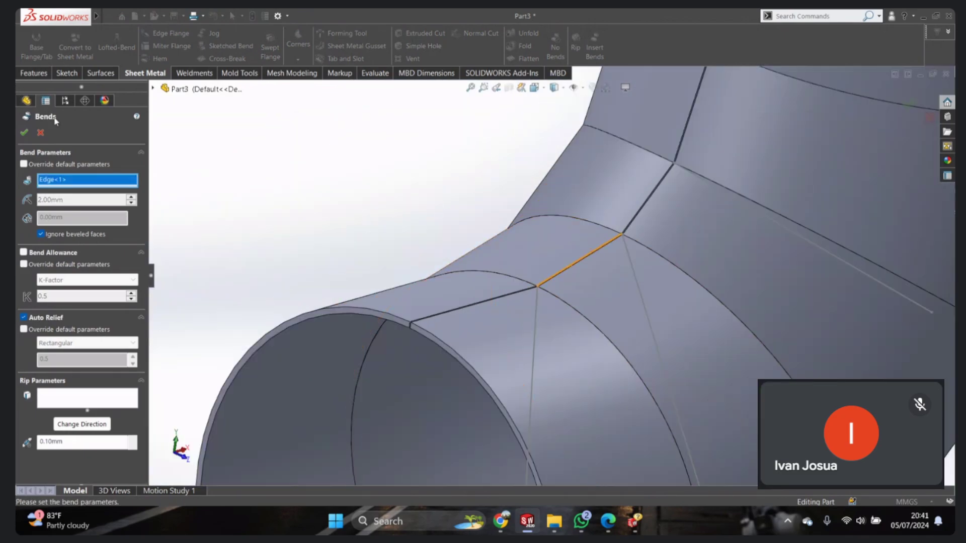
pyautogui.click(24, 133)
# Step: Inspect the flattened double-tapered blanks of the rolled segments, then refold the elbow
pyautogui.scroll(5, 634, 264)
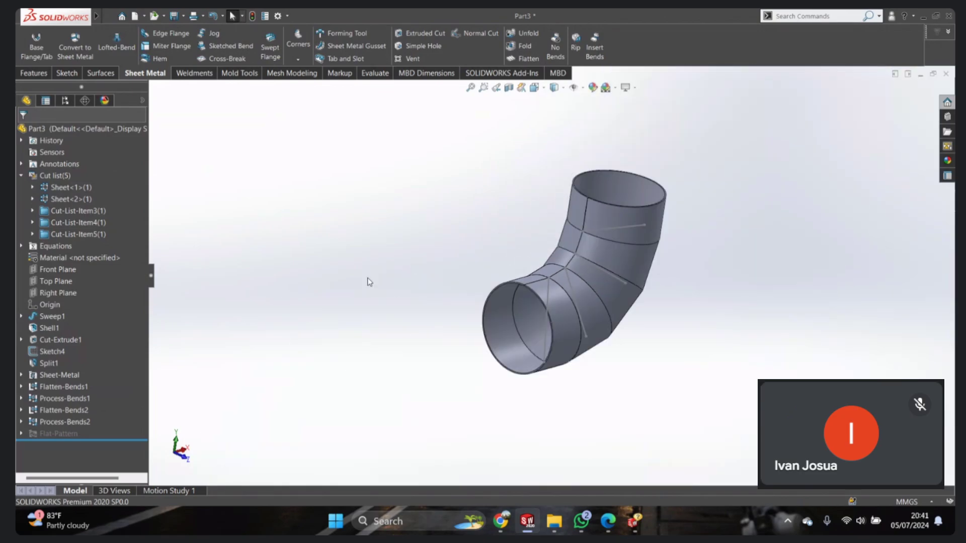
pyautogui.click(523, 58)
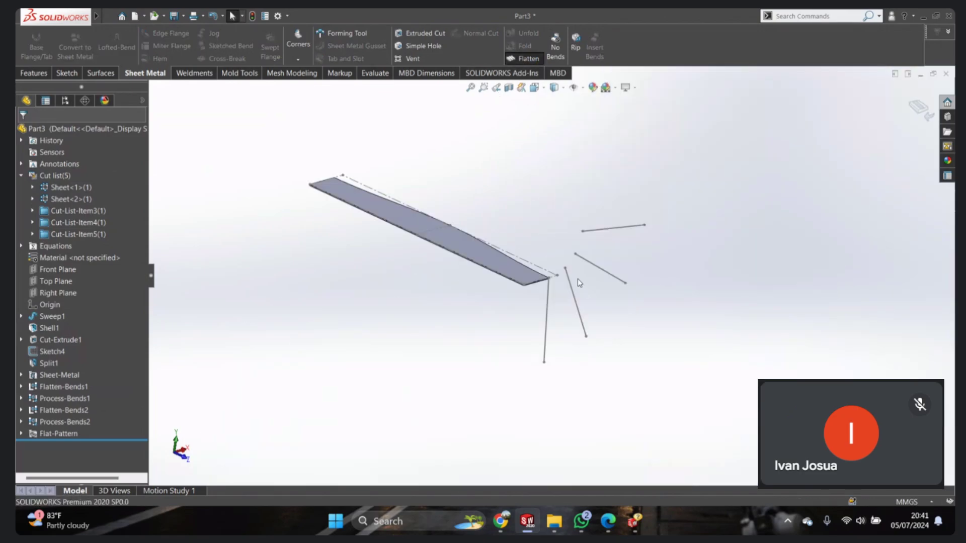
pyautogui.scroll(-3, 481, 319)
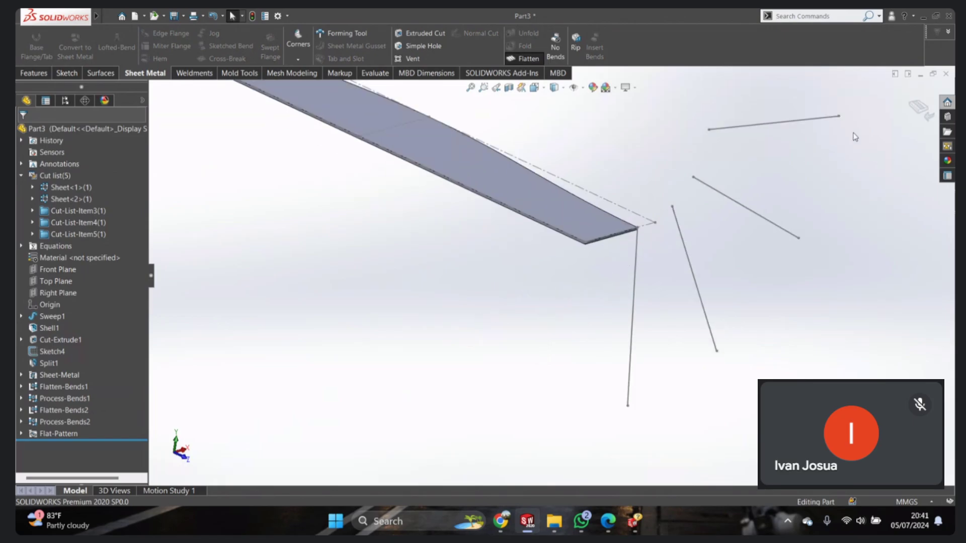
pyautogui.click(926, 107)
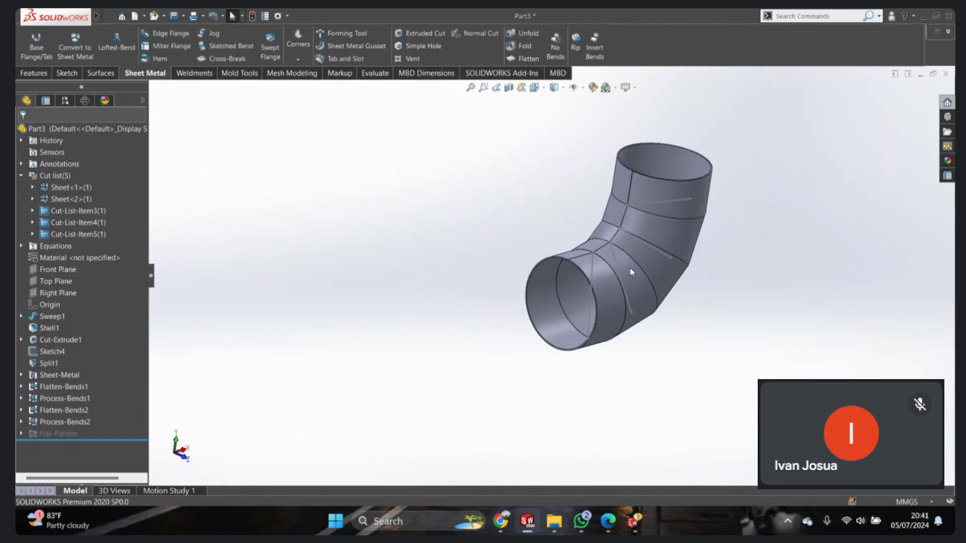
pyautogui.click(632, 272)
pyautogui.click(521, 59)
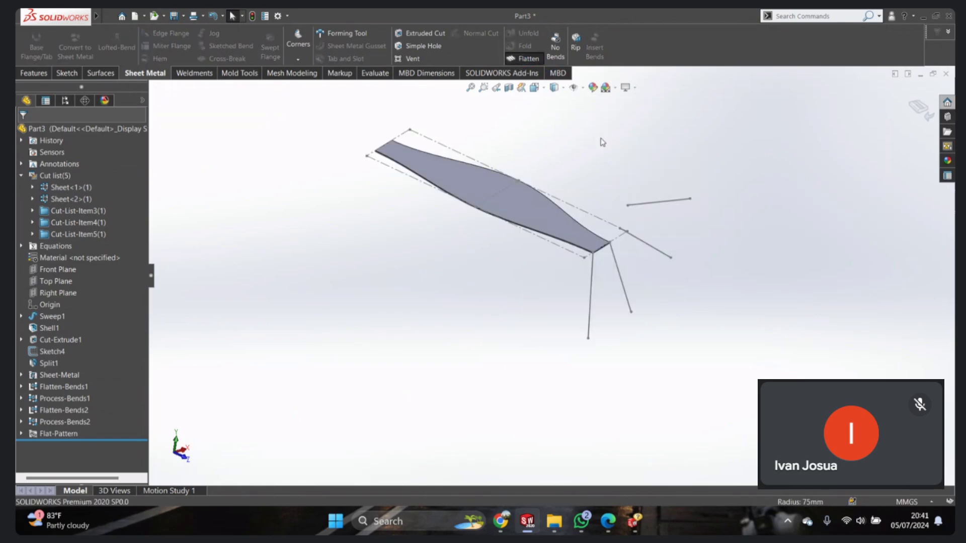
pyautogui.moveTo(530, 237); pyautogui.dragTo(503, 234, button='middle')
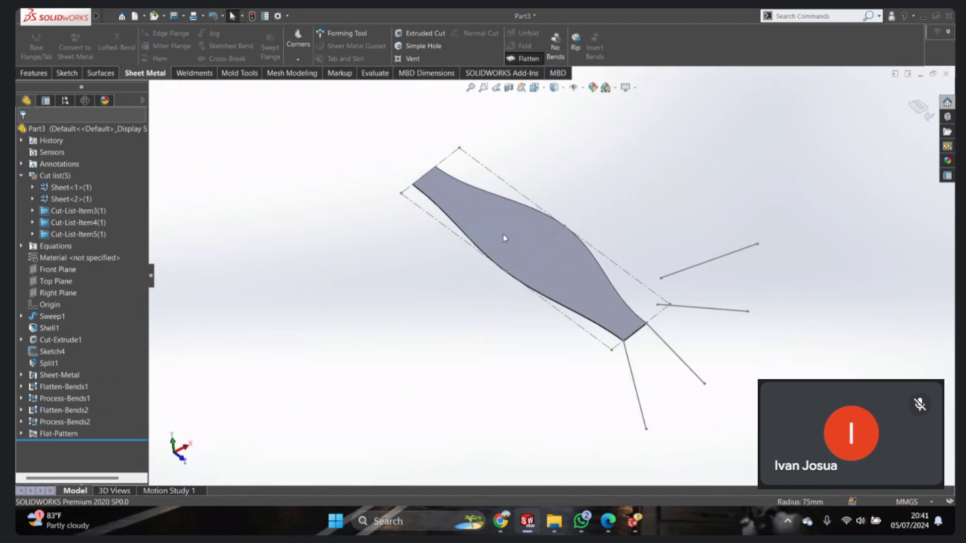
pyautogui.click(920, 110)
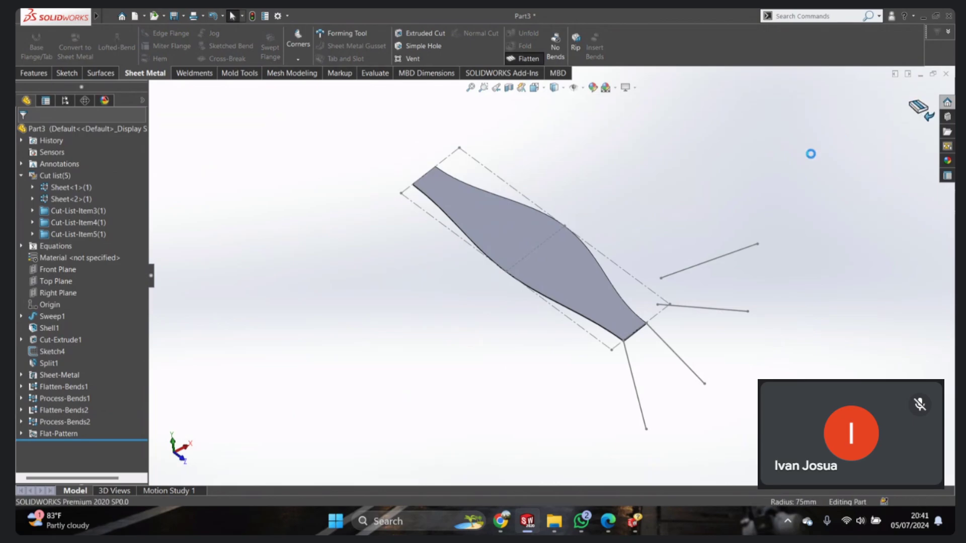
pyautogui.press('space')
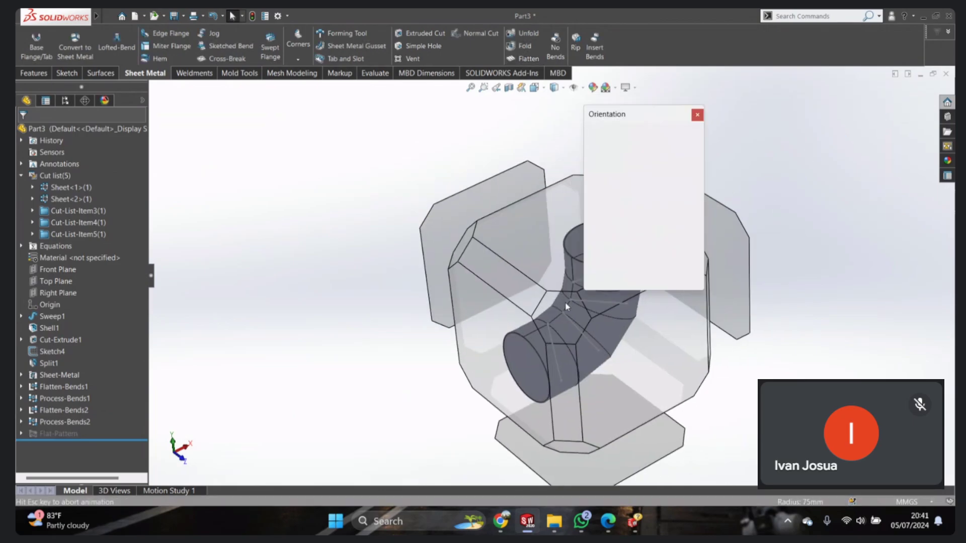
pyautogui.click(513, 312)
pyautogui.scroll(3, 513, 311)
pyautogui.scroll(3, 486, 188)
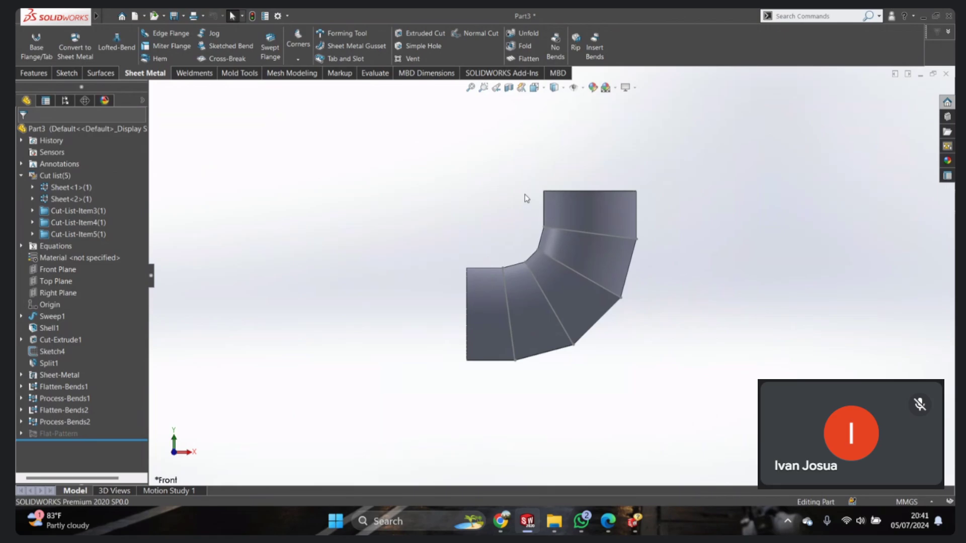
pyautogui.scroll(-2, 537, 245)
pyautogui.scroll(2, 536, 246)
pyautogui.moveTo(536, 245); pyautogui.dragTo(586, 301, button='middle')
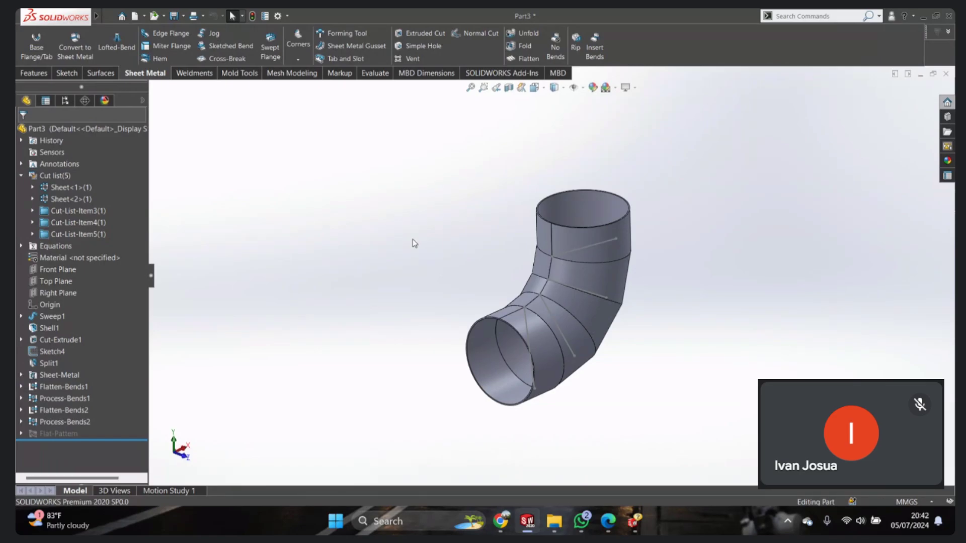
pyautogui.press('space')
pyautogui.press('Escape')
pyautogui.hotkey('ctrl', '1')
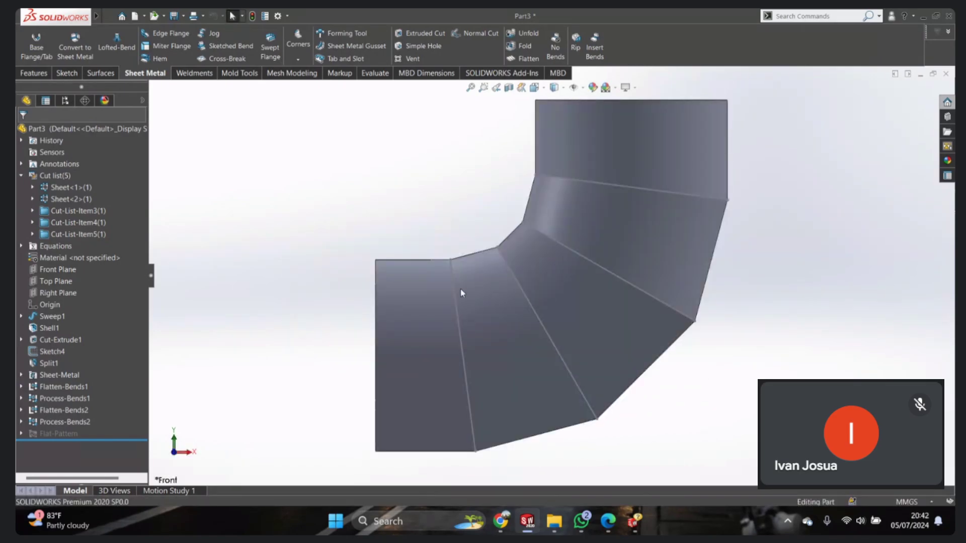
pyautogui.press('f')
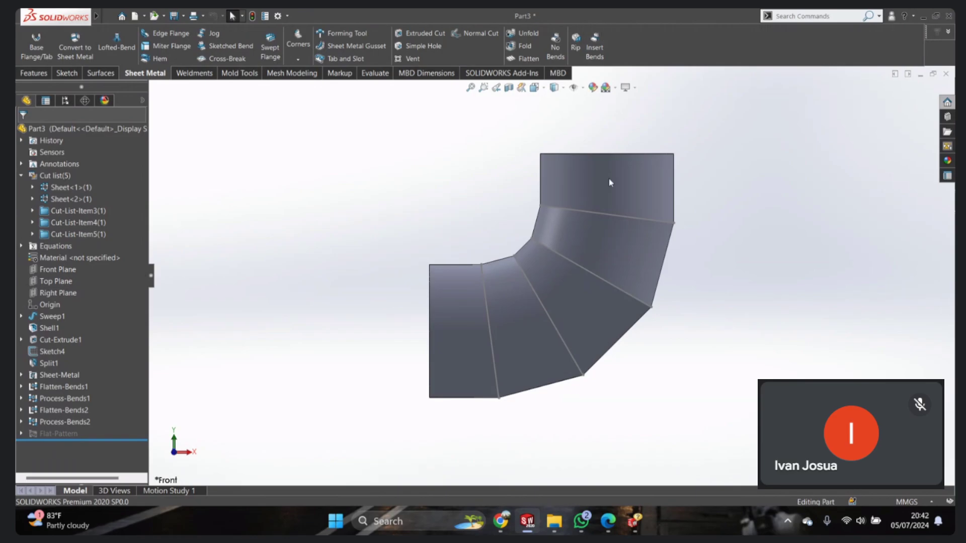
pyautogui.moveTo(484, 265); pyautogui.dragTo(444, 250, button='middle')
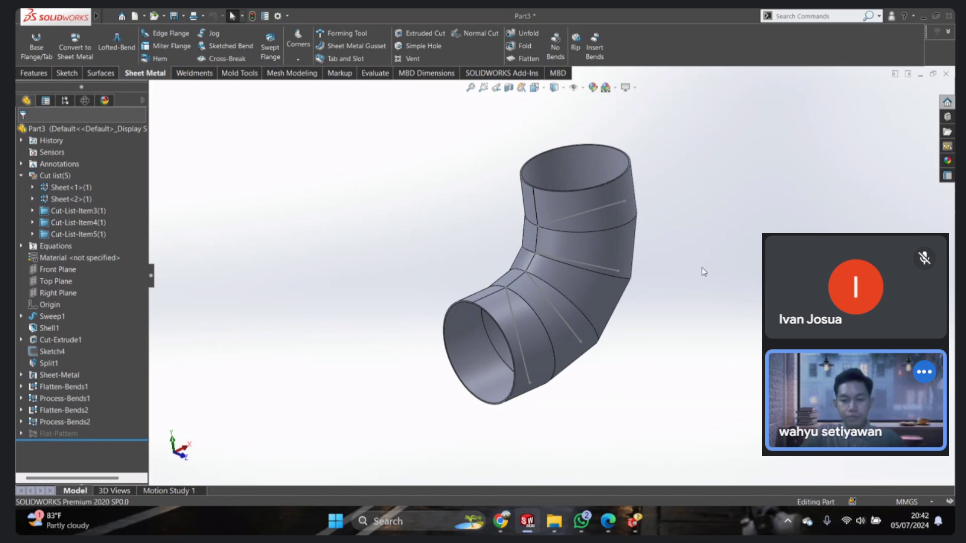
pyautogui.moveTo(608, 520)
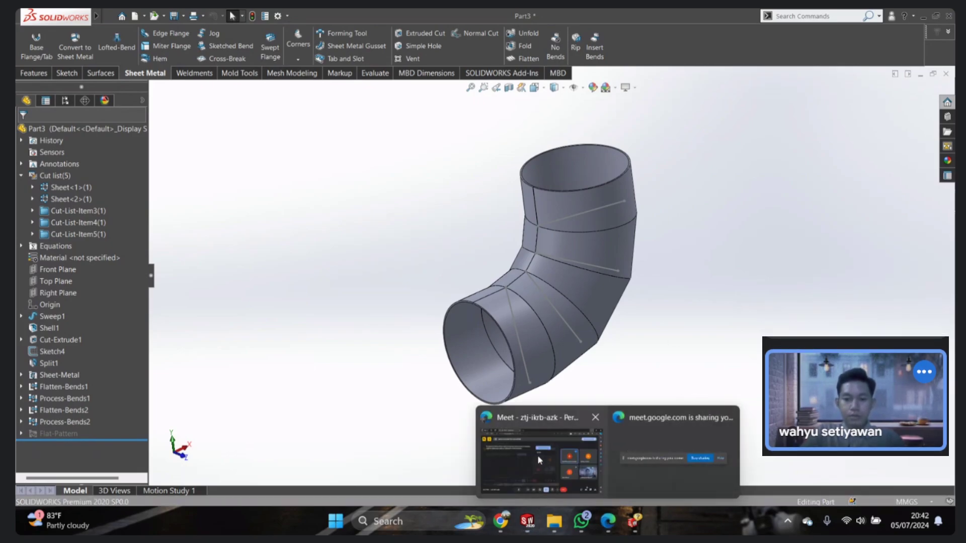
pyautogui.click(537, 455)
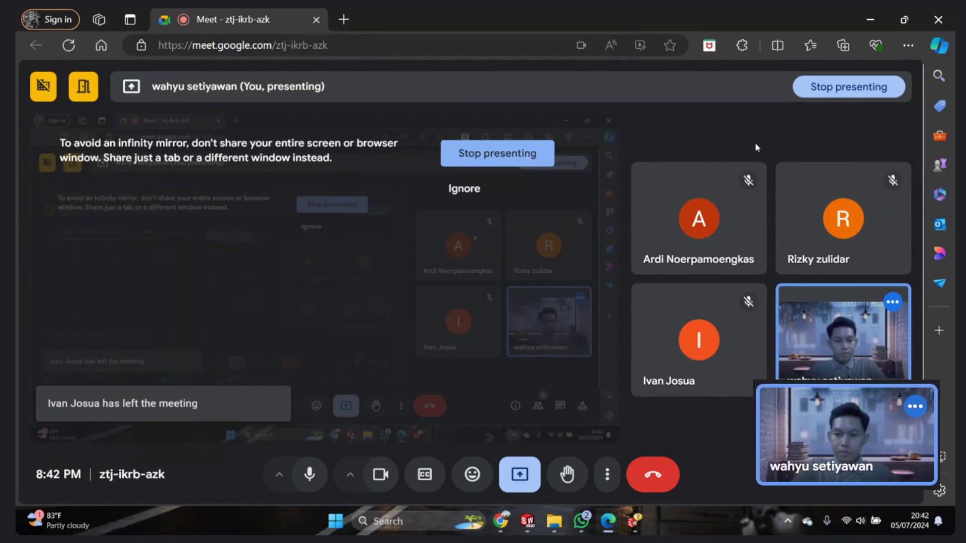
pyautogui.click(870, 19)
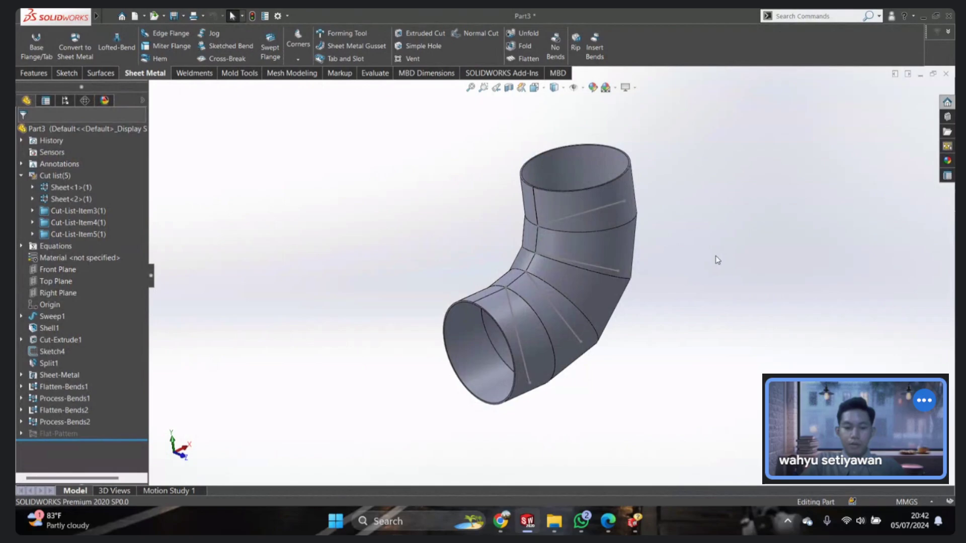
pyautogui.press('space')
pyautogui.click(502, 352)
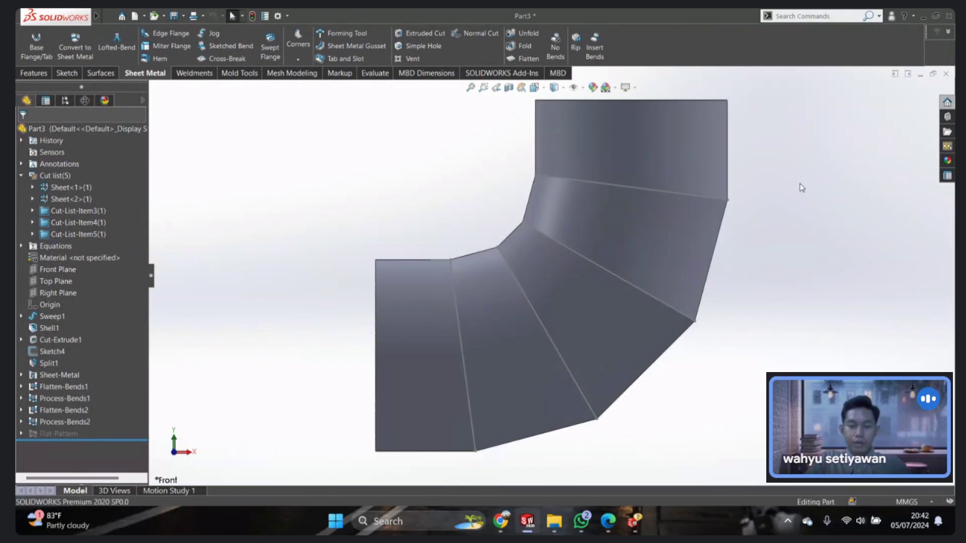
pyautogui.scroll(3, 766, 205)
pyautogui.scroll(3, 517, 220)
pyautogui.moveTo(517, 220); pyautogui.dragTo(577, 280, button='middle')
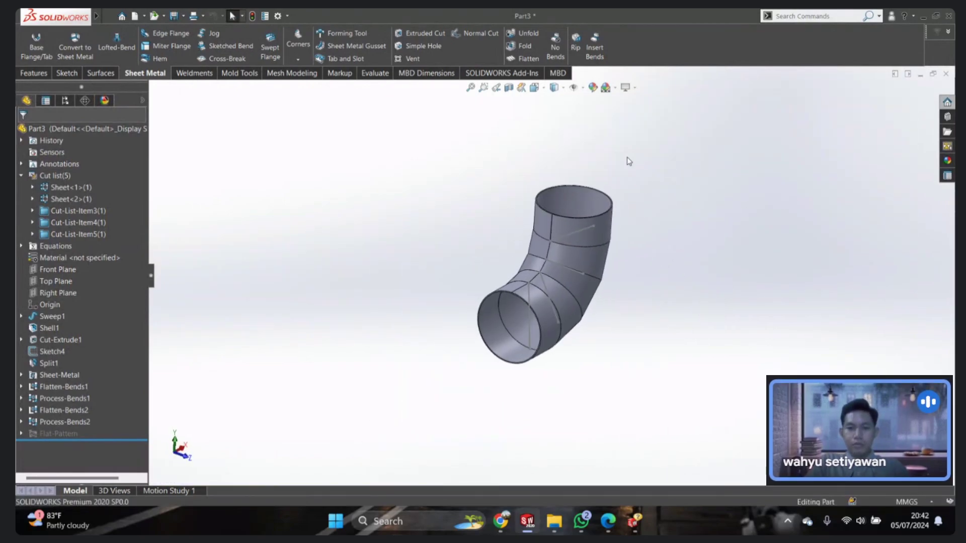
pyautogui.moveTo(684, 276); pyautogui.dragTo(680, 303, button='middle')
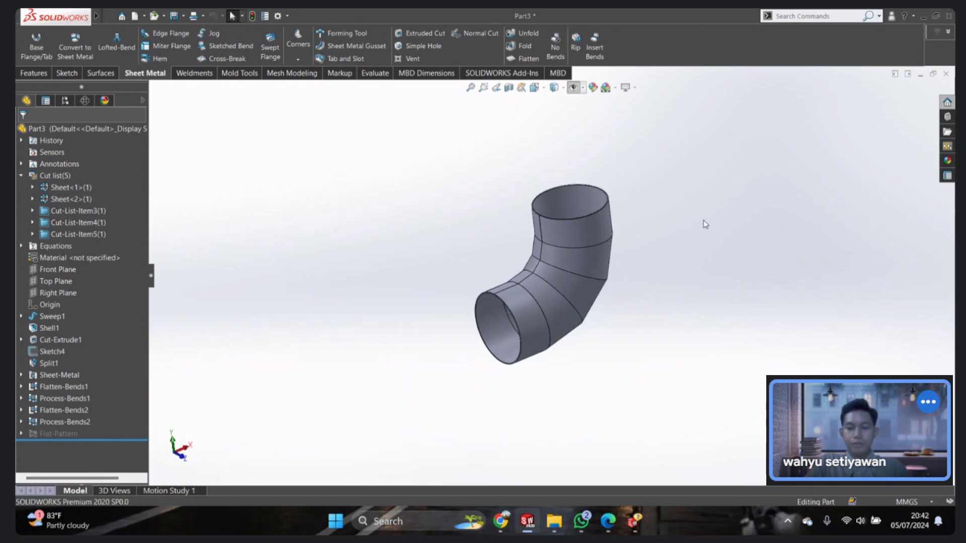
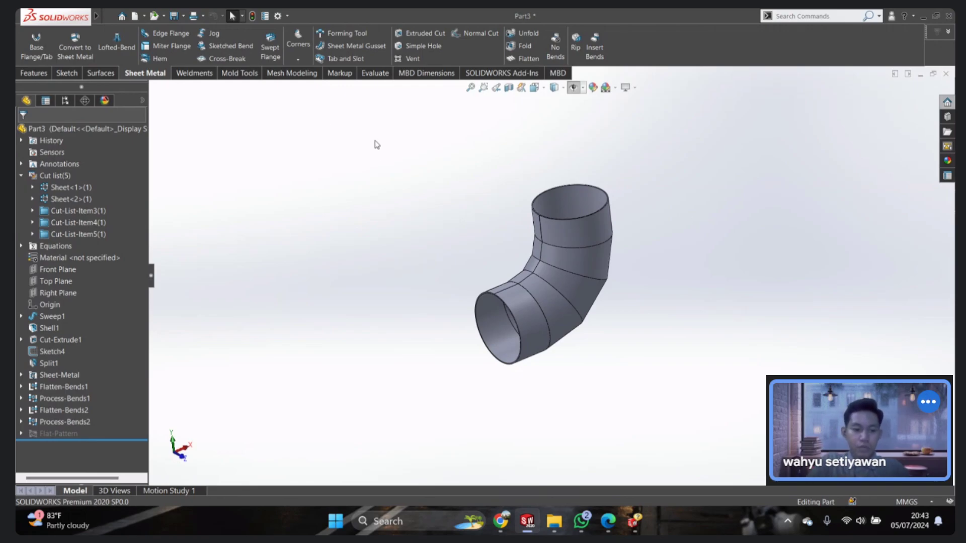
# Step: Save the sheet-metal elbow part with Ctrl+S as 'elbow sheet metal'
pyautogui.hotkey('ctrl', 's')
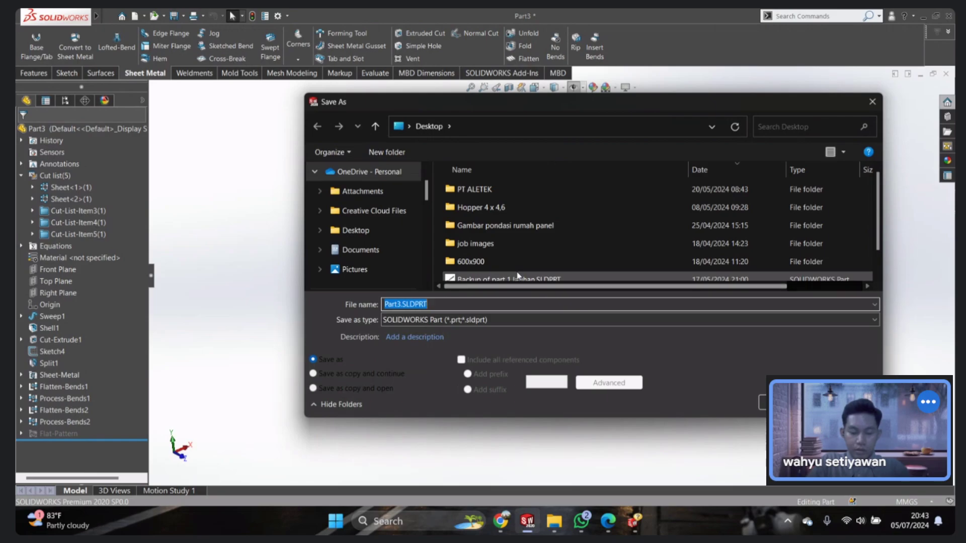
pyautogui.write('el')
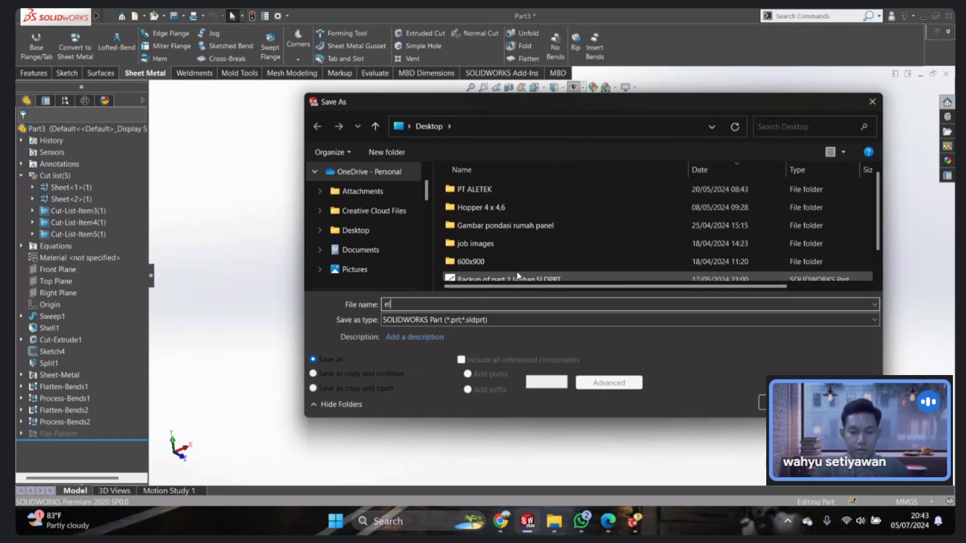
pyautogui.write('bow sheet me')
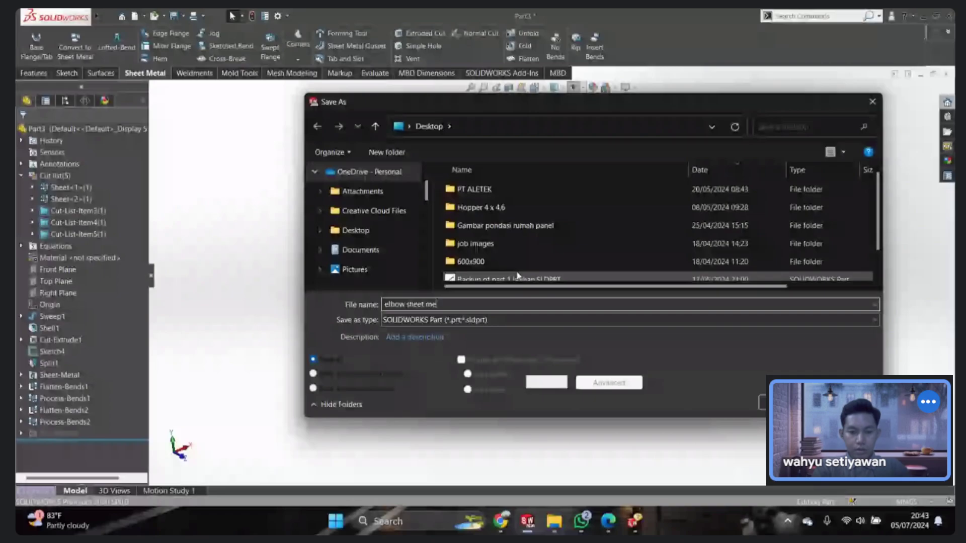
pyautogui.write('tal')
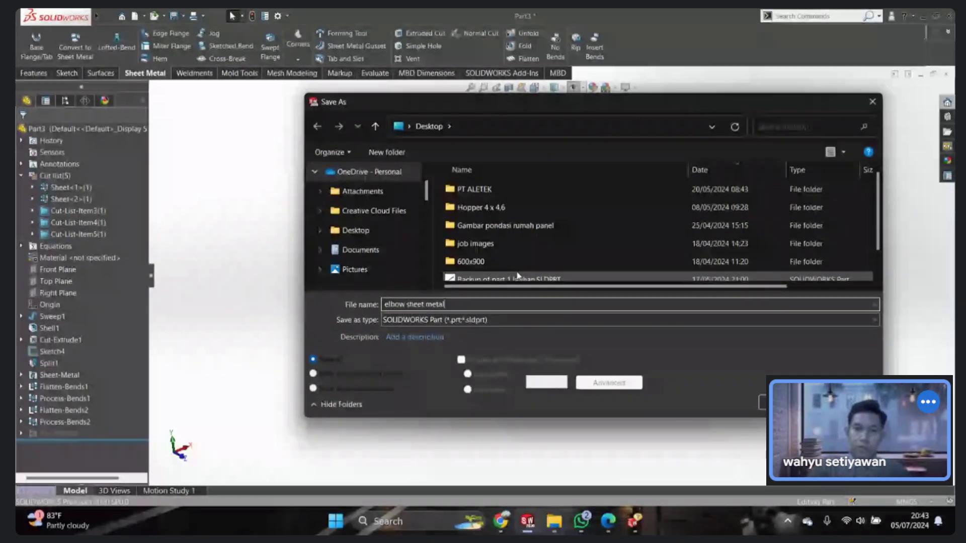
pyautogui.press('Return')
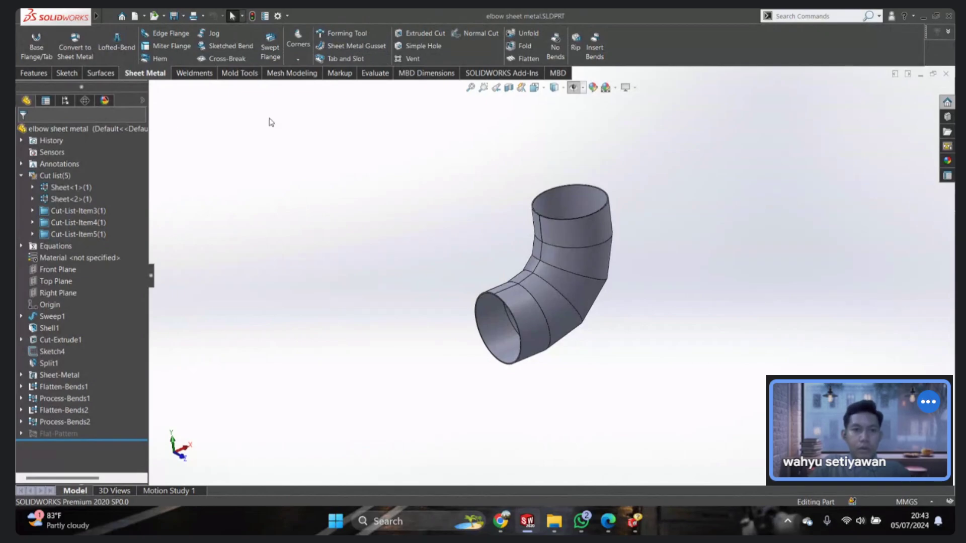
# Step: Create a new blank Part4 document from the Part template for the weldment frame
pyautogui.click(137, 20)
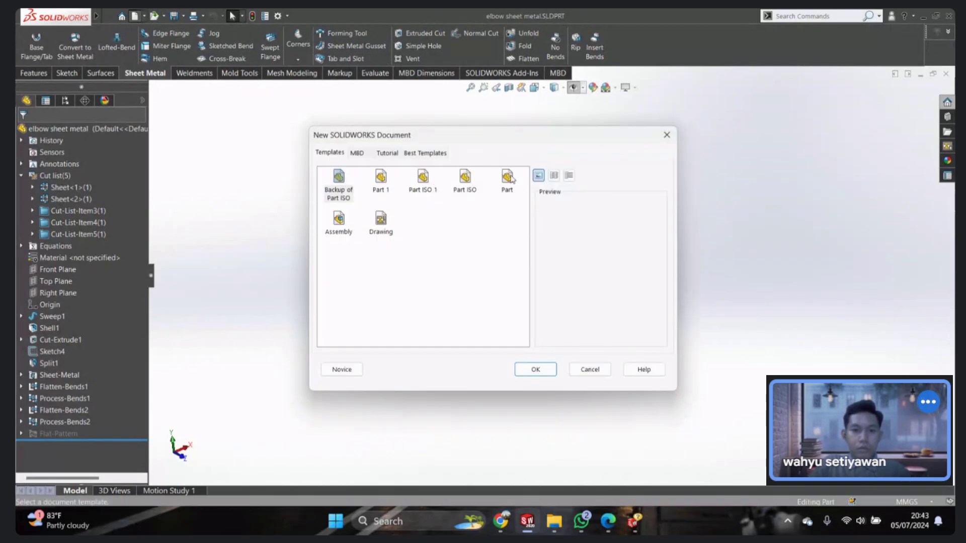
pyautogui.click(507, 184)
pyautogui.click(532, 368)
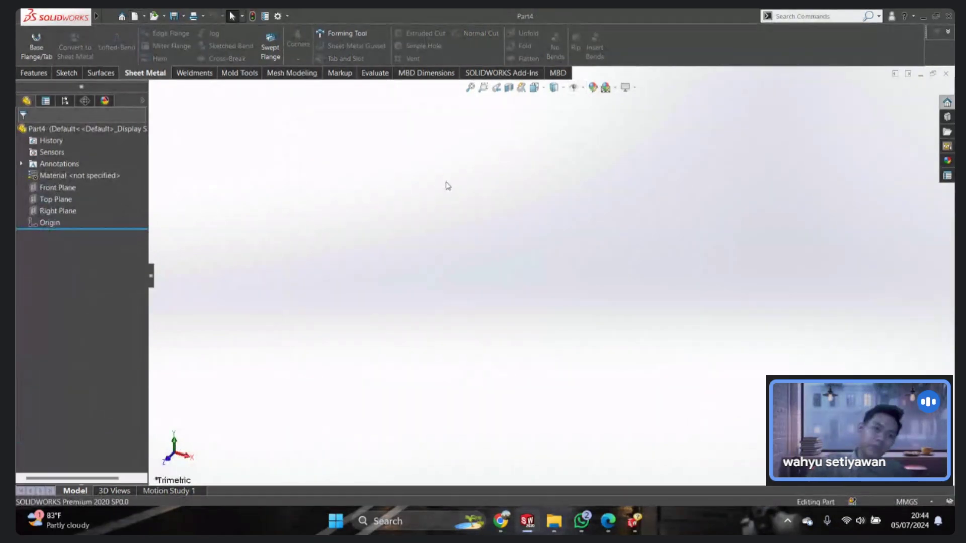
pyautogui.click(199, 74)
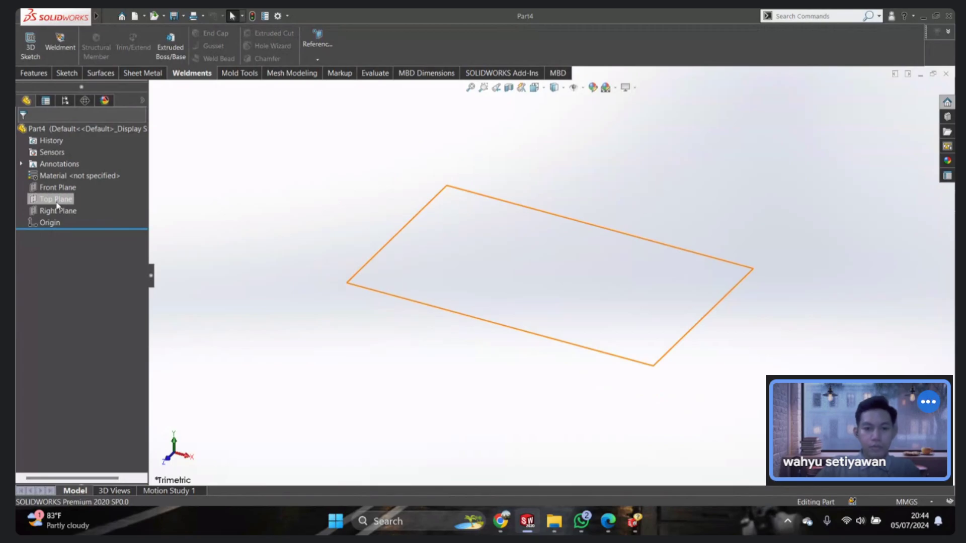
# Step: Draw a center rectangle centred on the origin on the Top Plane
pyautogui.click(56, 199)
pyautogui.moveTo(277, 270); pyautogui.dragTo(304, 210, button='right')
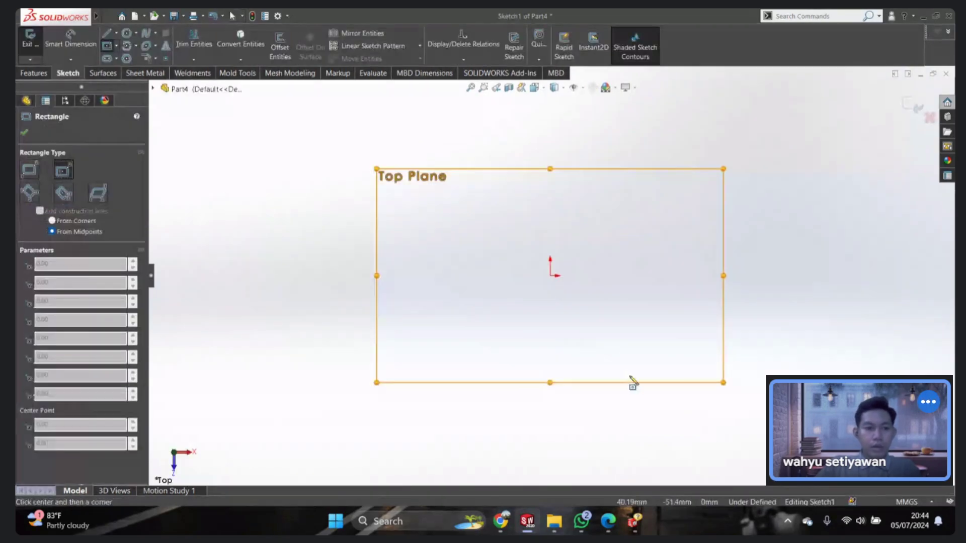
pyautogui.click(550, 276)
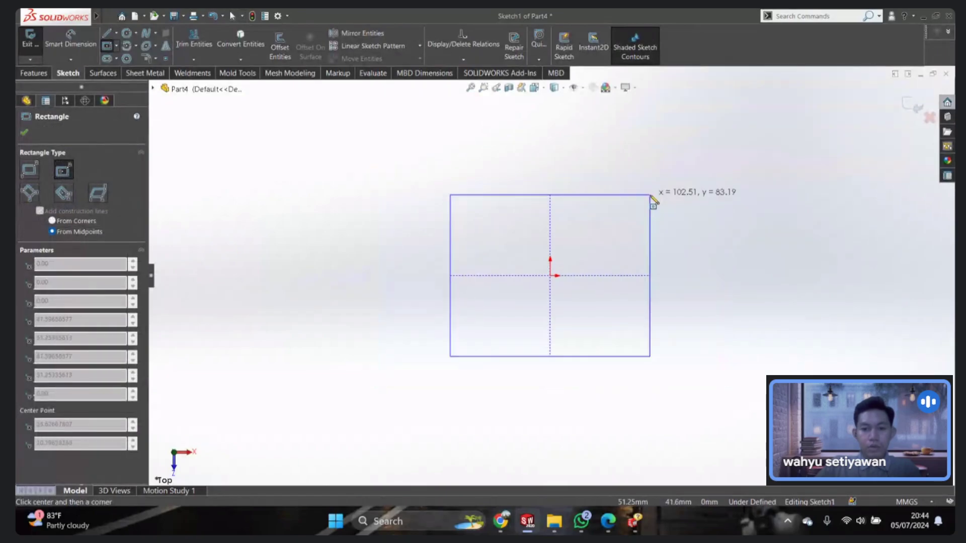
pyautogui.click(650, 195)
pyautogui.press('Escape')
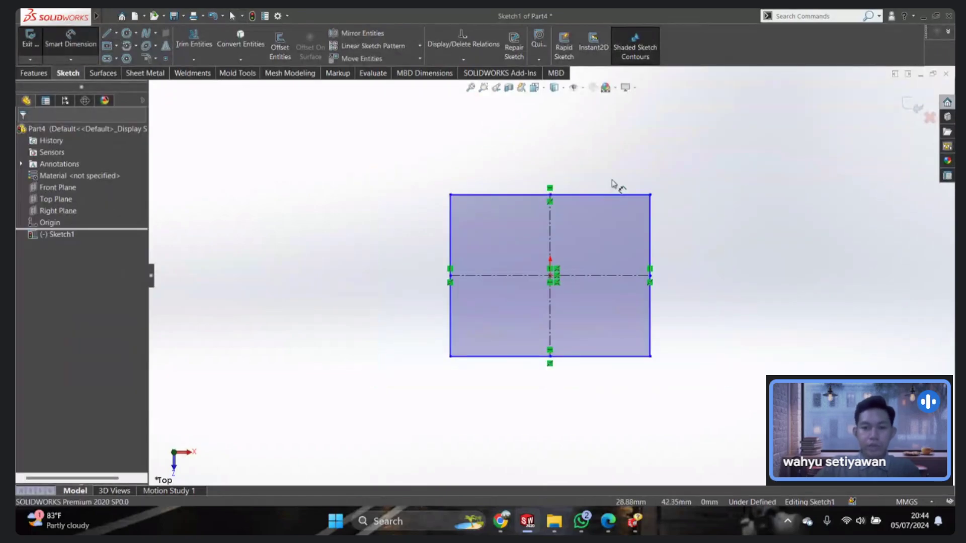
# Step: Dimension the rectangle's width and height to 1000 mm each
pyautogui.click(612, 196)
pyautogui.click(604, 157)
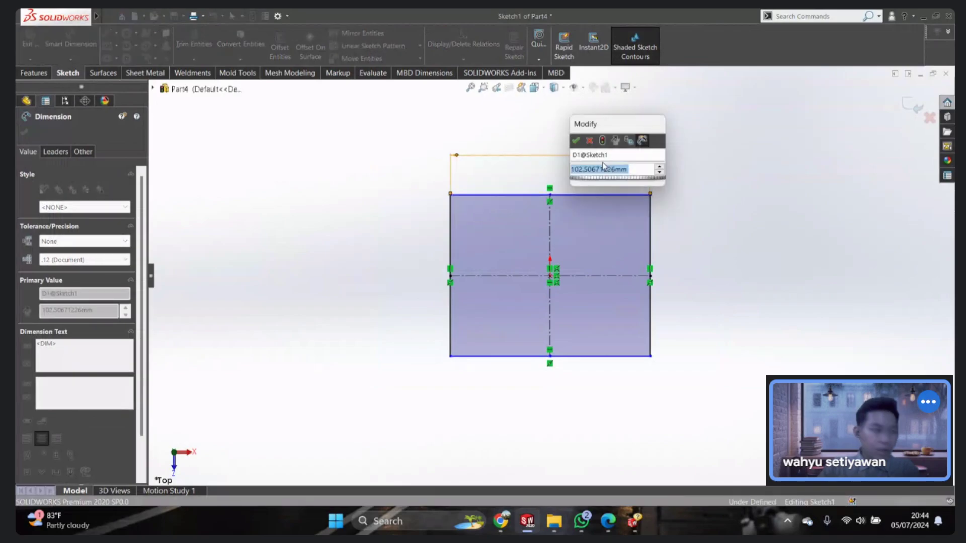
pyautogui.write('100')
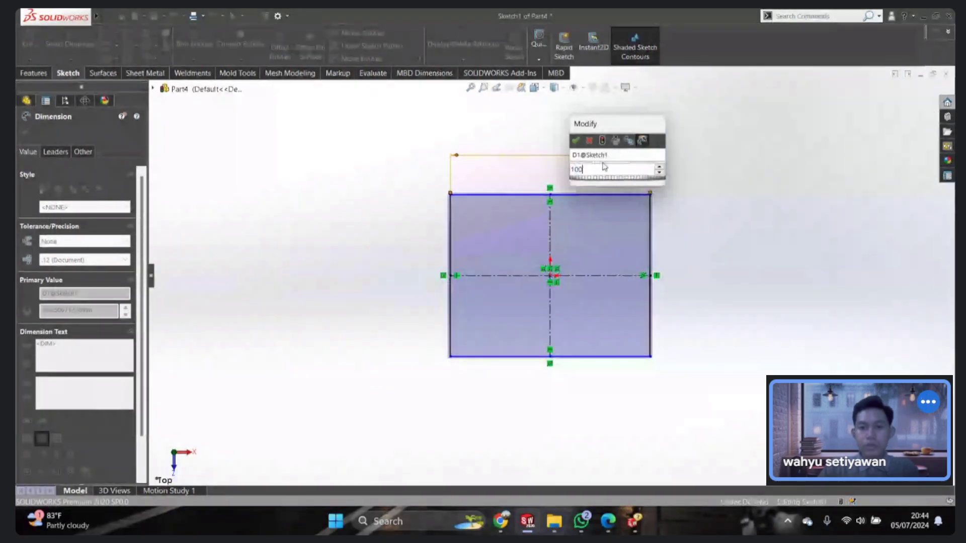
pyautogui.press('Return')
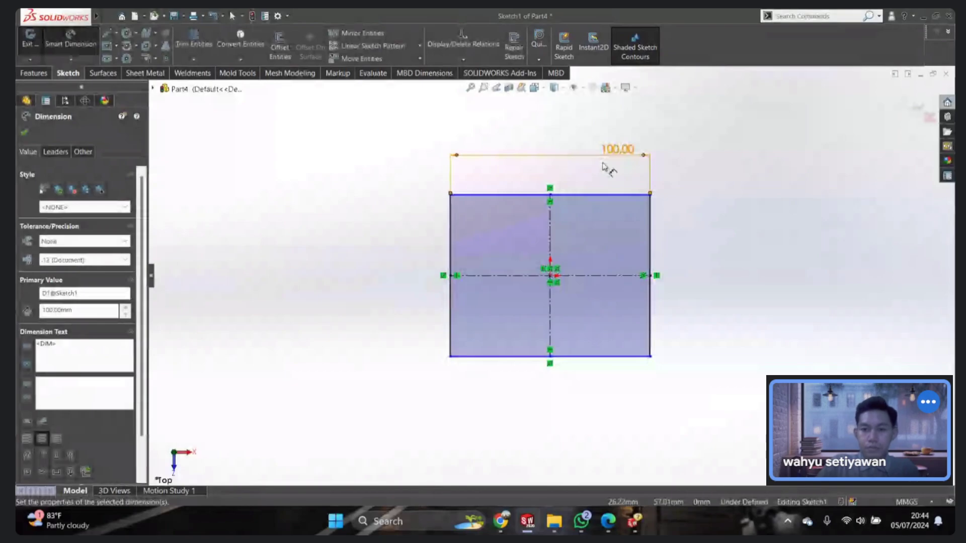
pyautogui.doubleClick(616, 150)
pyautogui.write('1000')
pyautogui.press('Return')
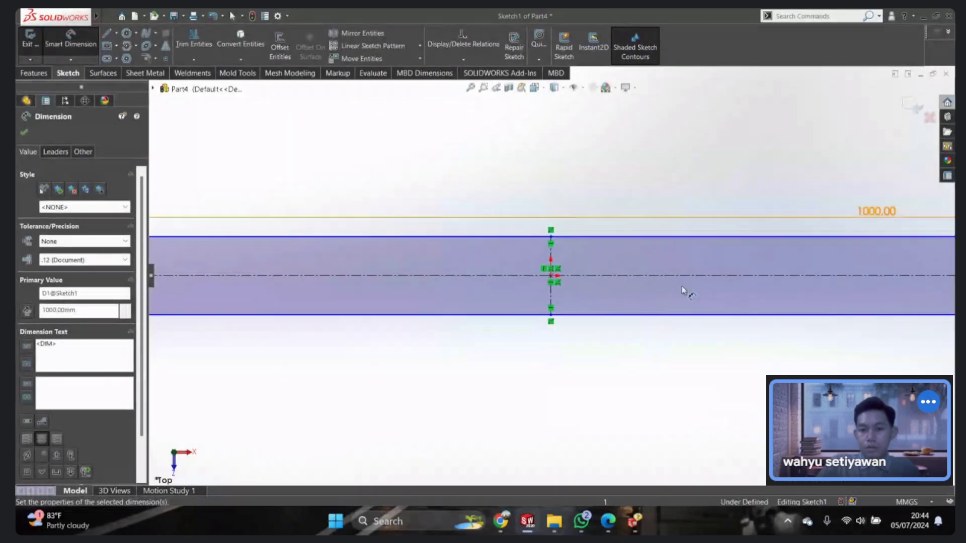
pyautogui.press('f')
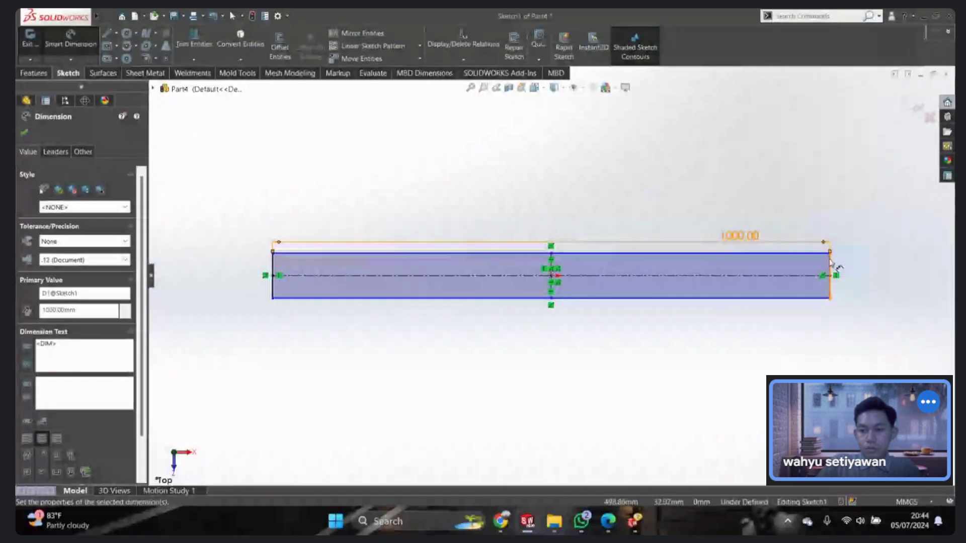
pyautogui.click(830, 261)
pyautogui.click(862, 279)
pyautogui.write('80')
pyautogui.press('Return')
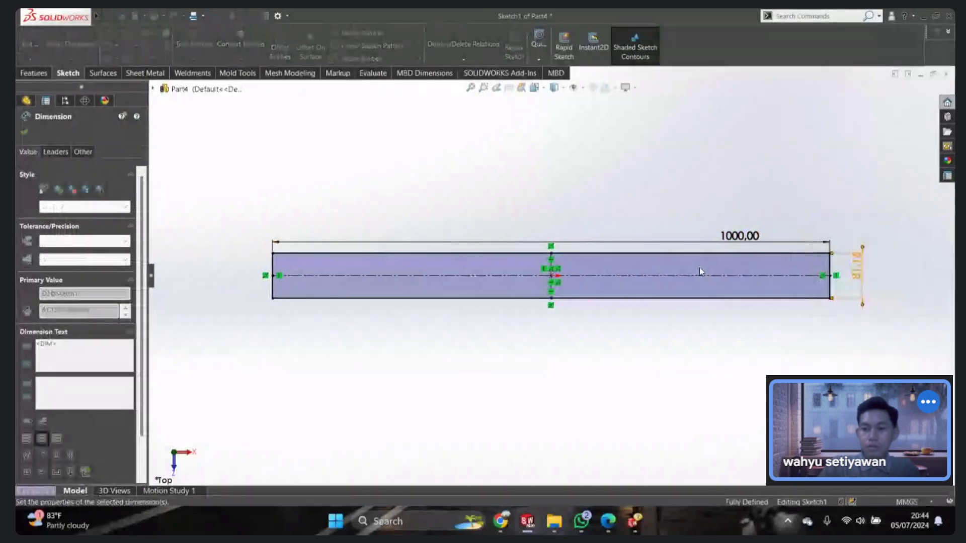
# Step: Extrude the square sketch blind to a depth of 1000 mm
pyautogui.press('f')
pyautogui.moveTo(798, 281); pyautogui.dragTo(817, 201, button='right')
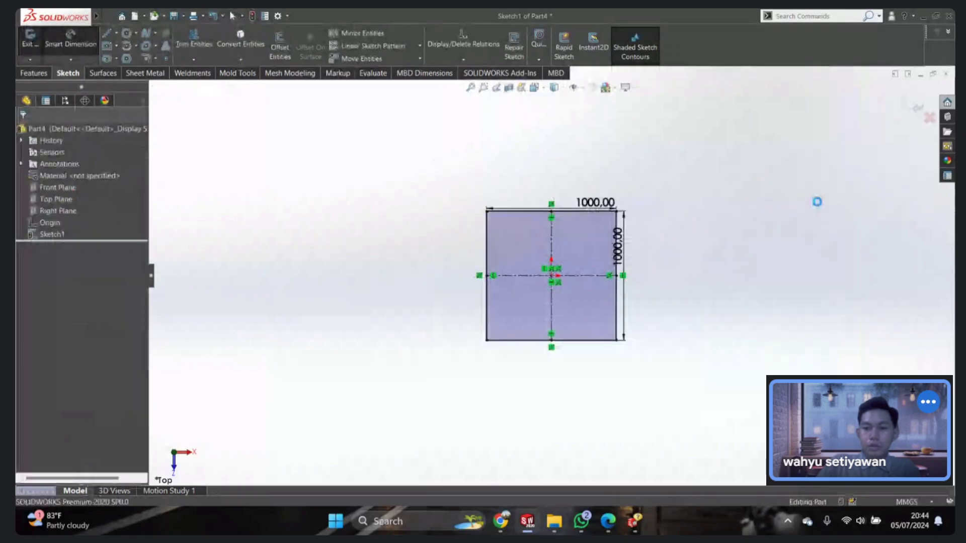
pyautogui.moveTo(740, 231); pyautogui.dragTo(776, 203, button='right')
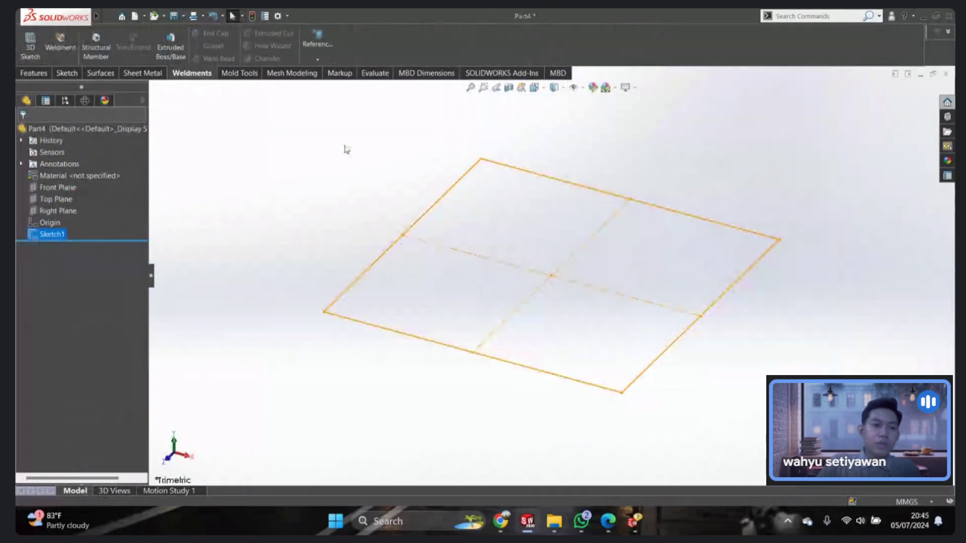
pyautogui.moveTo(346, 149); pyautogui.dragTo(356, 207, button='right')
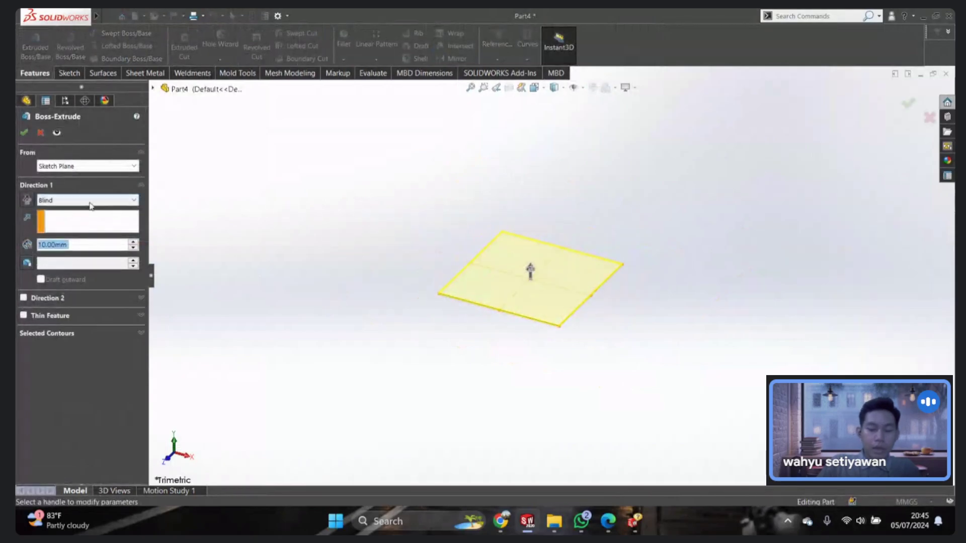
pyautogui.write('100')
pyautogui.press('Return')
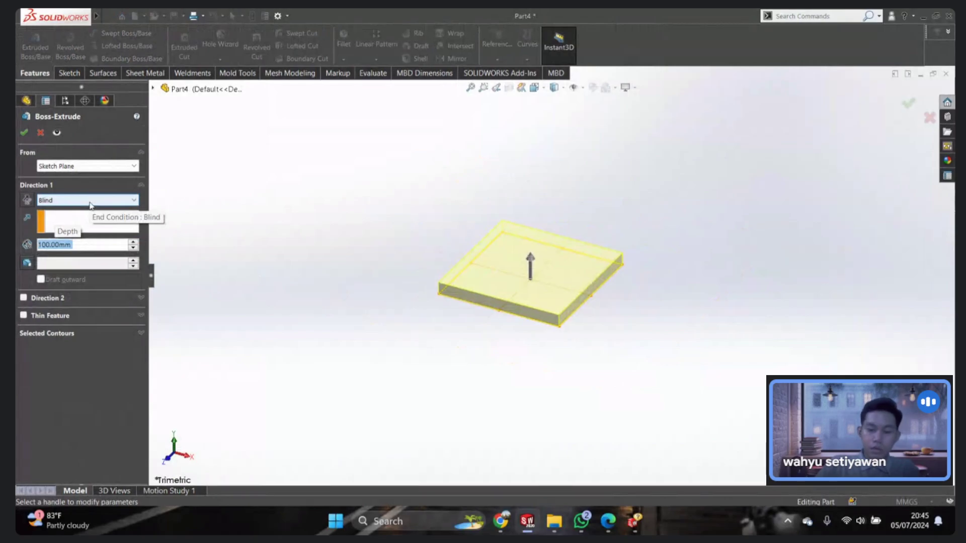
pyautogui.write('2000')
pyautogui.press('Return')
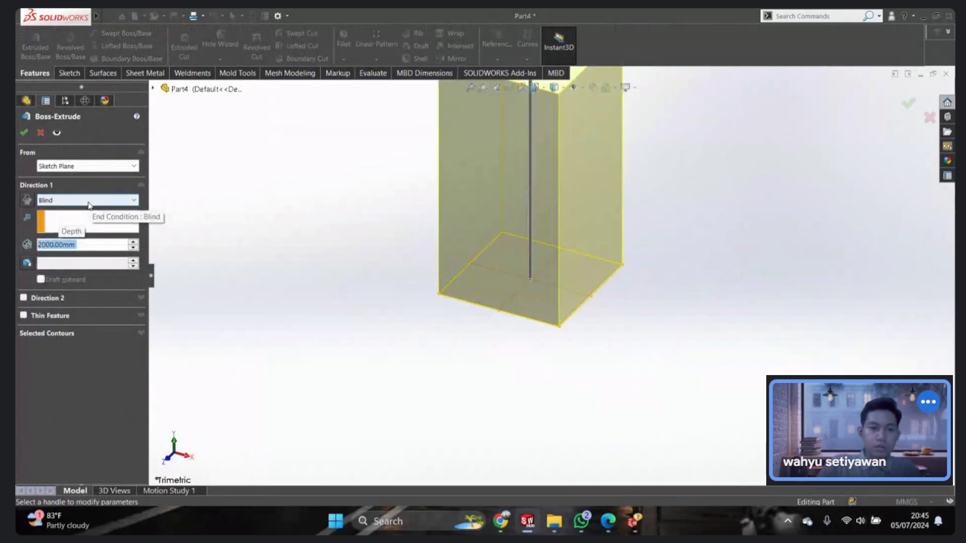
pyautogui.write('1500')
pyautogui.press('Return')
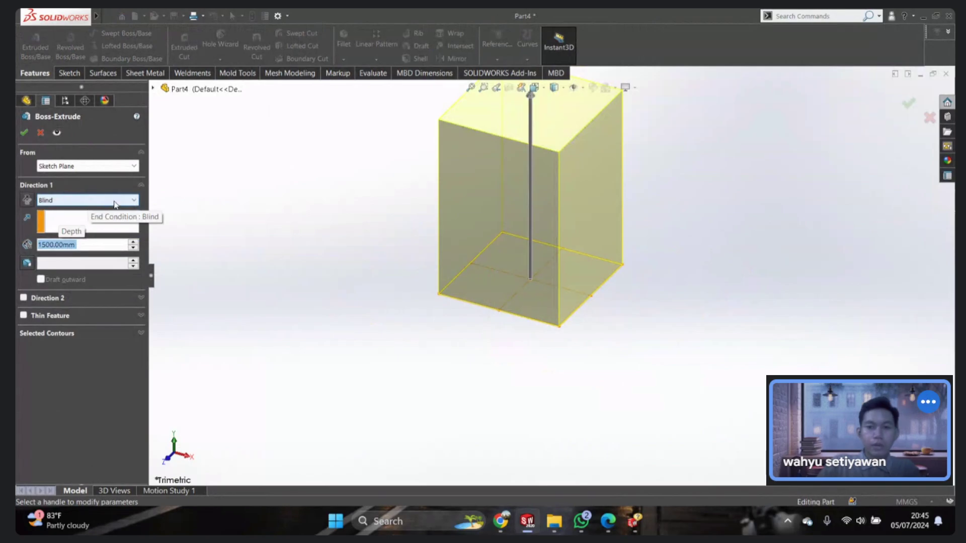
pyautogui.scroll(3, 550, 234)
pyautogui.write('1000')
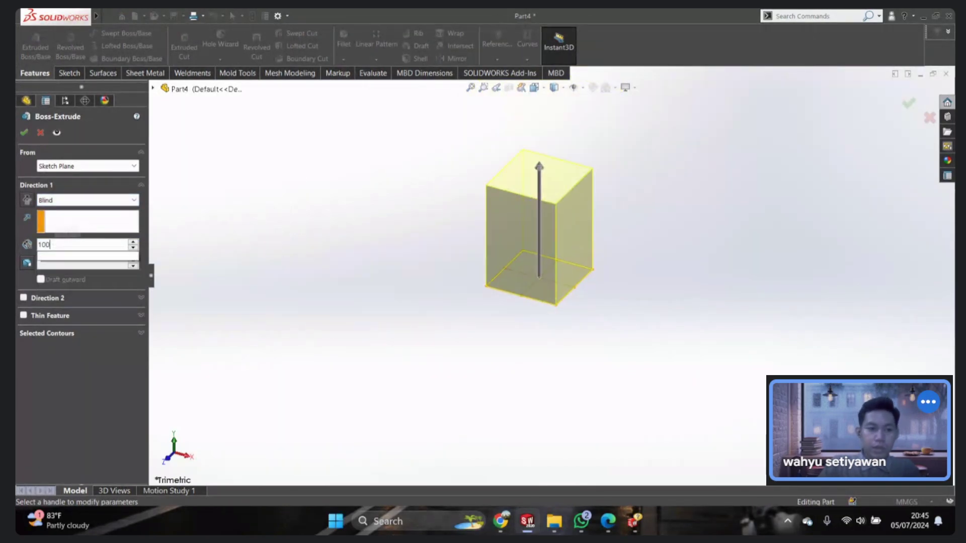
pyautogui.press('Return')
pyautogui.scroll(-3, 705, 240)
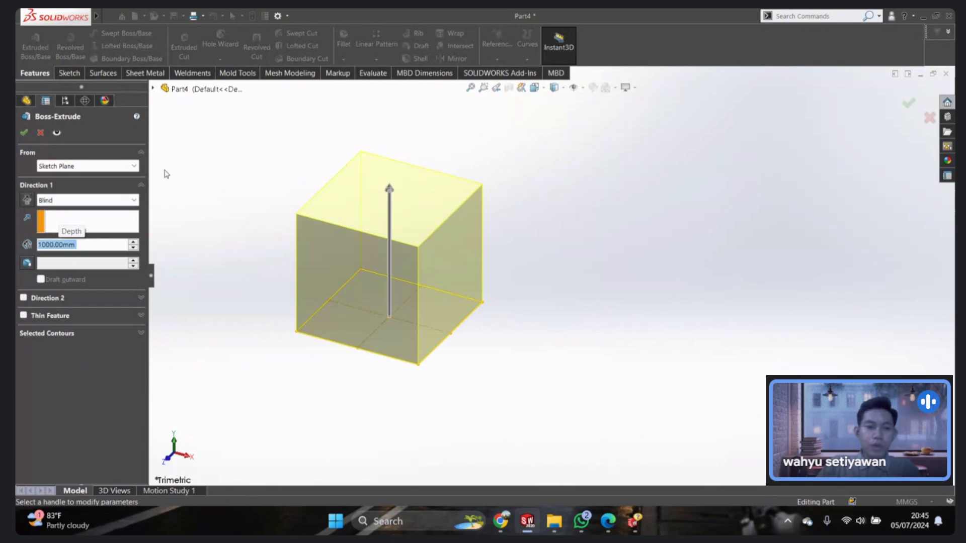
# Step: Add a 5° draft to the extrusion and confirm Boss-Extrude1
pyautogui.click(28, 263)
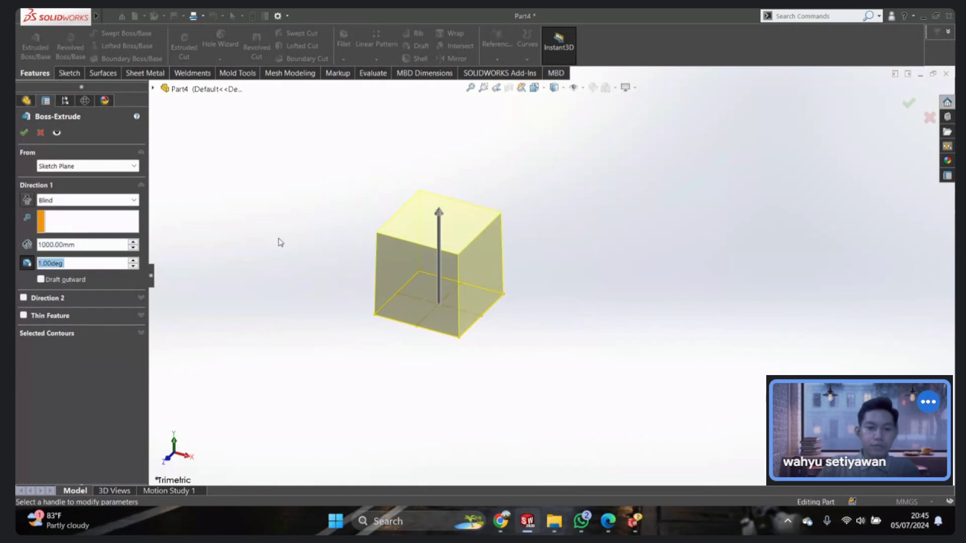
pyautogui.write('10')
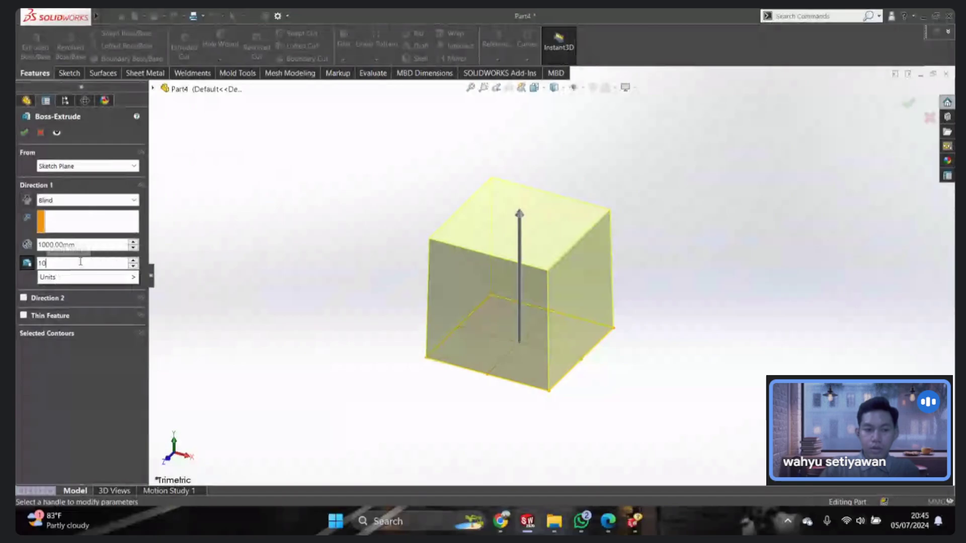
pyautogui.press('Return')
pyautogui.write('5')
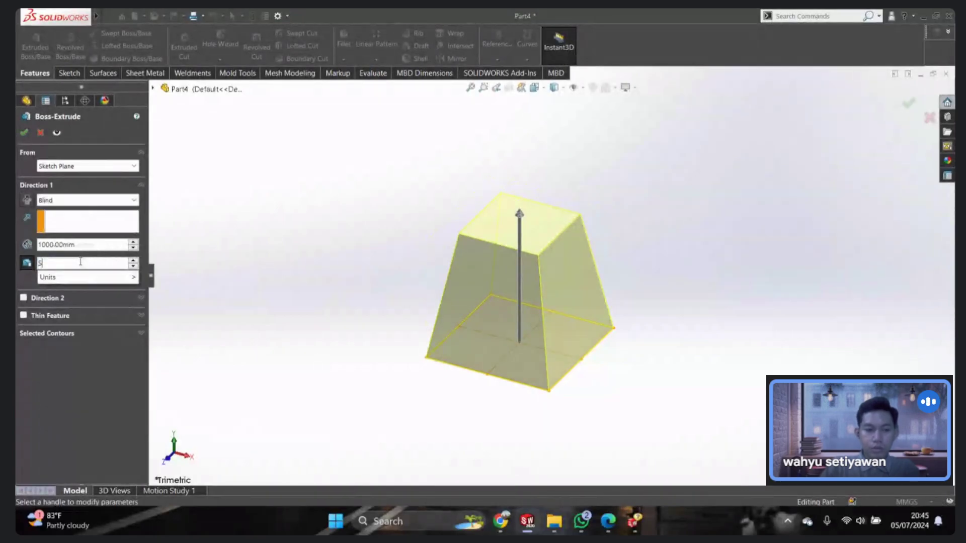
pyautogui.press('Return')
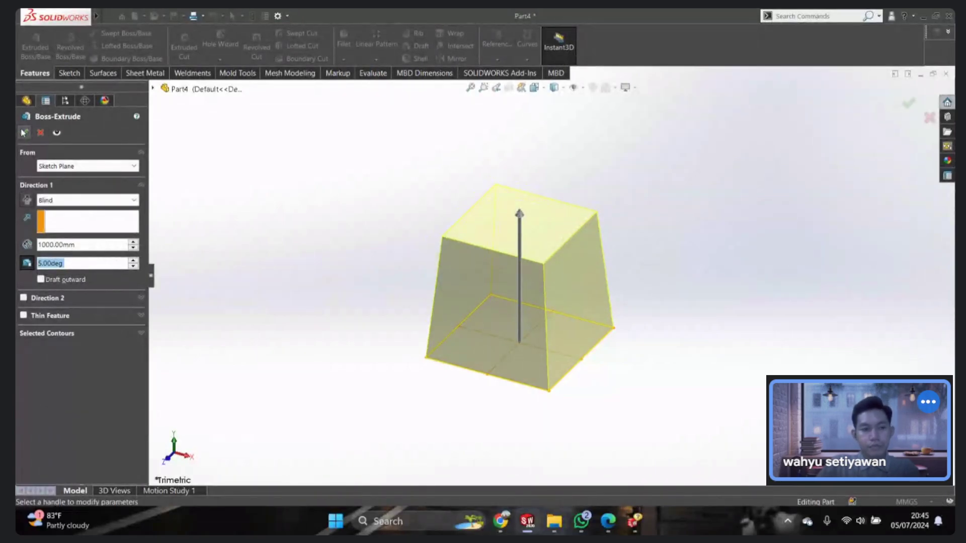
pyautogui.click(23, 133)
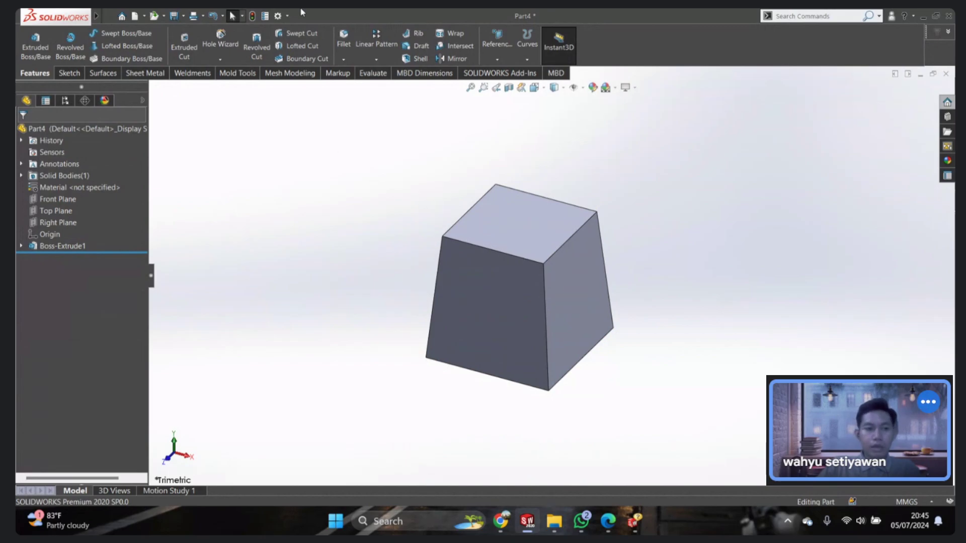
# Step: Start a 3D sketch on the tapered block
pyautogui.click(69, 73)
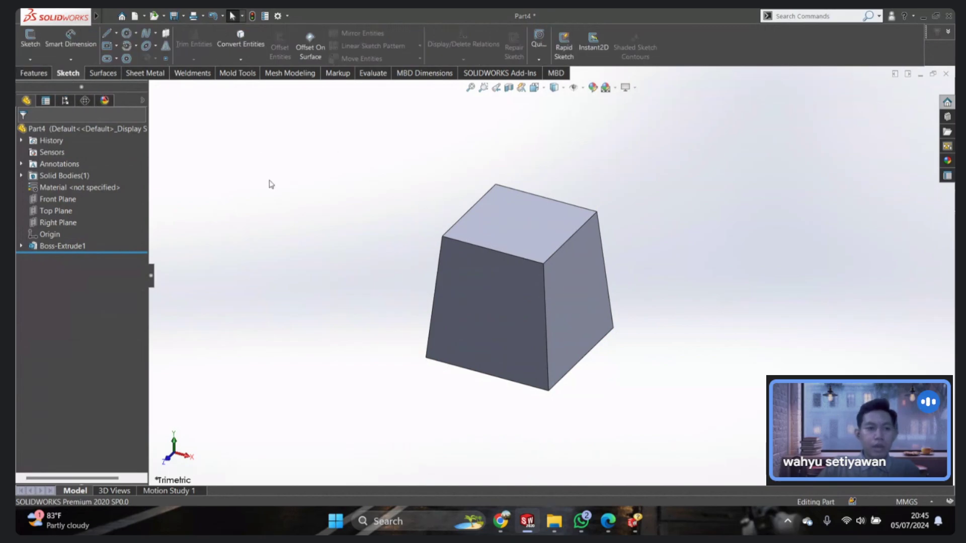
pyautogui.click(29, 60)
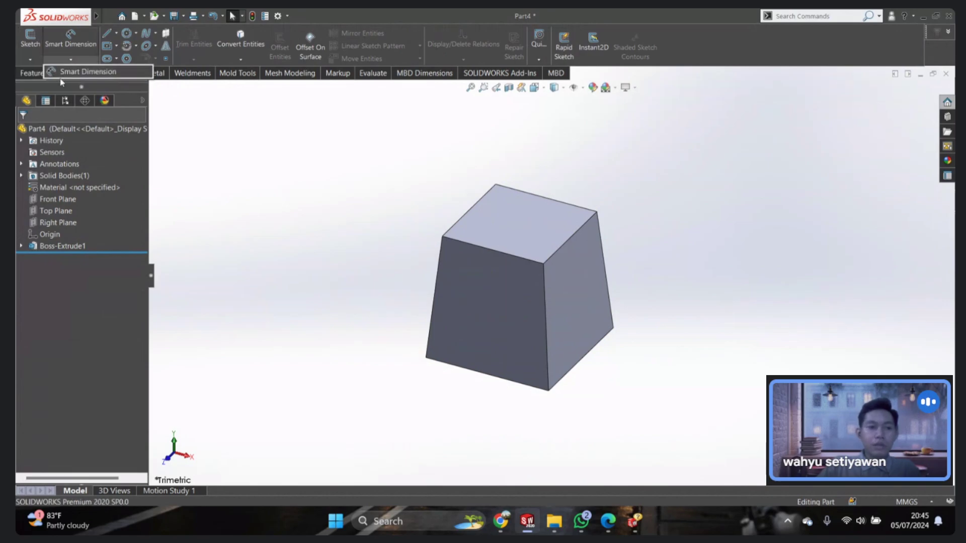
pyautogui.click(41, 84)
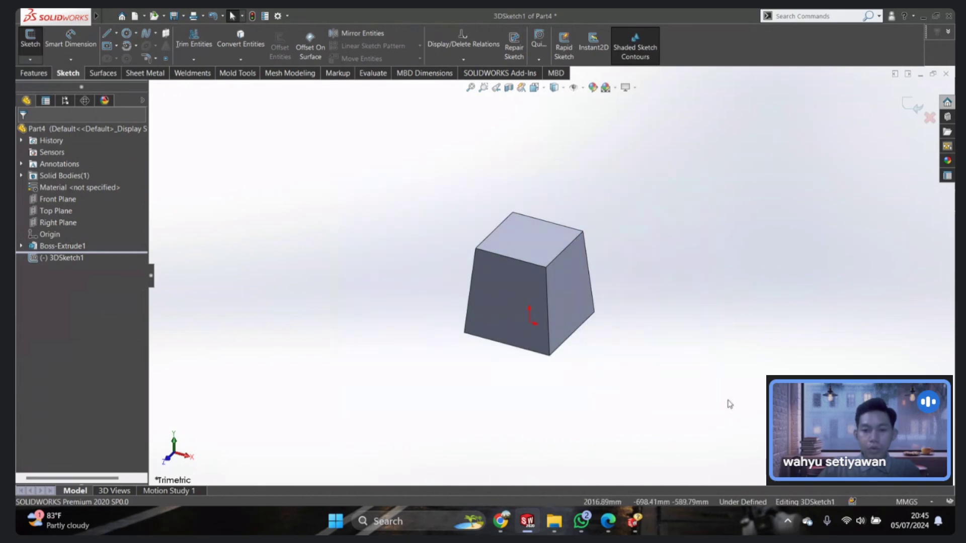
pyautogui.scroll(-1, 567, 276)
pyautogui.scroll(-2, 512, 253)
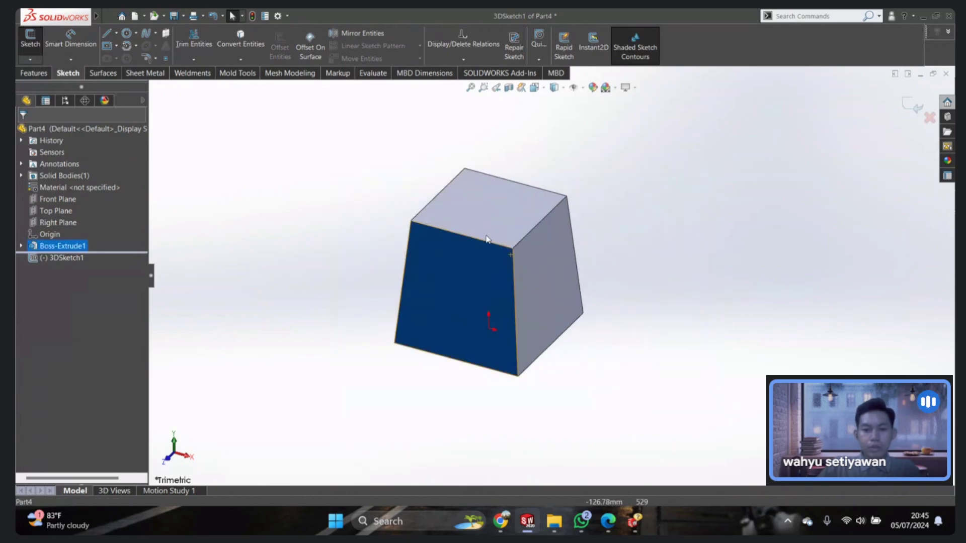
pyautogui.scroll(2, 578, 243)
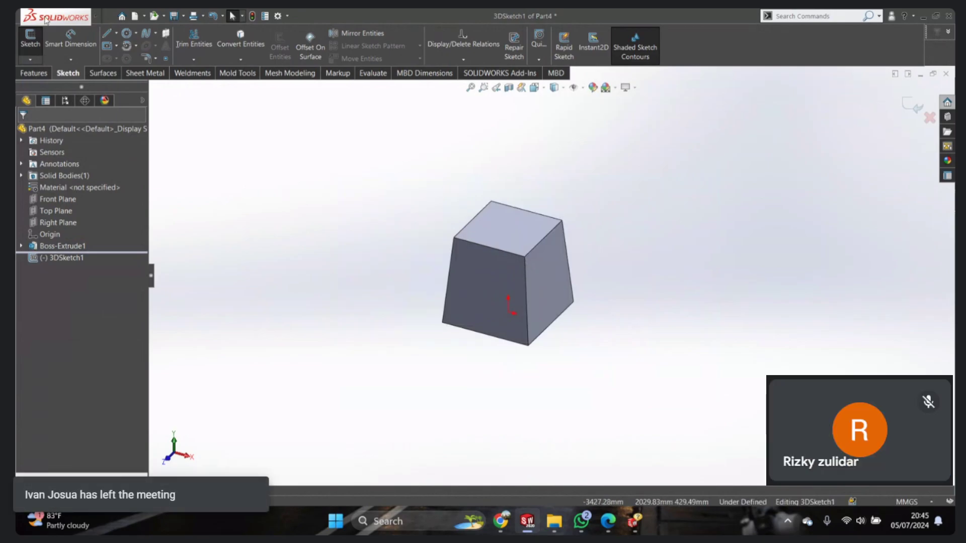
# Step: Try converting several block faces, then cancel and discard that first 3D sketch
pyautogui.click(236, 40)
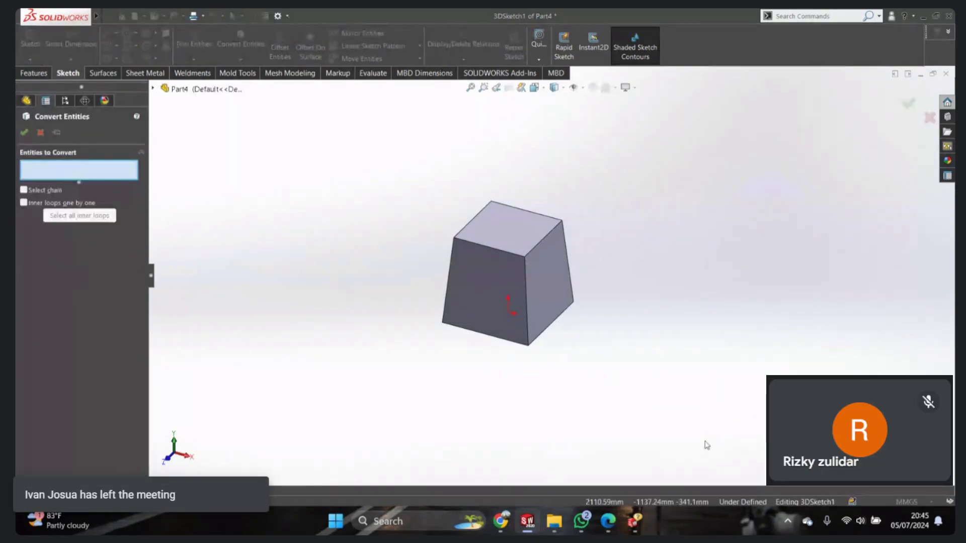
pyautogui.click(489, 250)
pyautogui.click(508, 264)
pyautogui.click(546, 279)
pyautogui.moveTo(547, 279)
pyautogui.mouseDown(button='middle')
pyautogui.moveTo(516, 309)
pyautogui.moveTo(602, 292)
pyautogui.moveTo(508, 261)
pyautogui.moveTo(565, 194)
pyautogui.moveTo(475, 228)
pyautogui.moveTo(398, 280)
pyautogui.moveTo(267, 264)
pyautogui.mouseUp(button='middle')
pyautogui.click(517, 310)
pyautogui.click(508, 261)
pyautogui.click(475, 229)
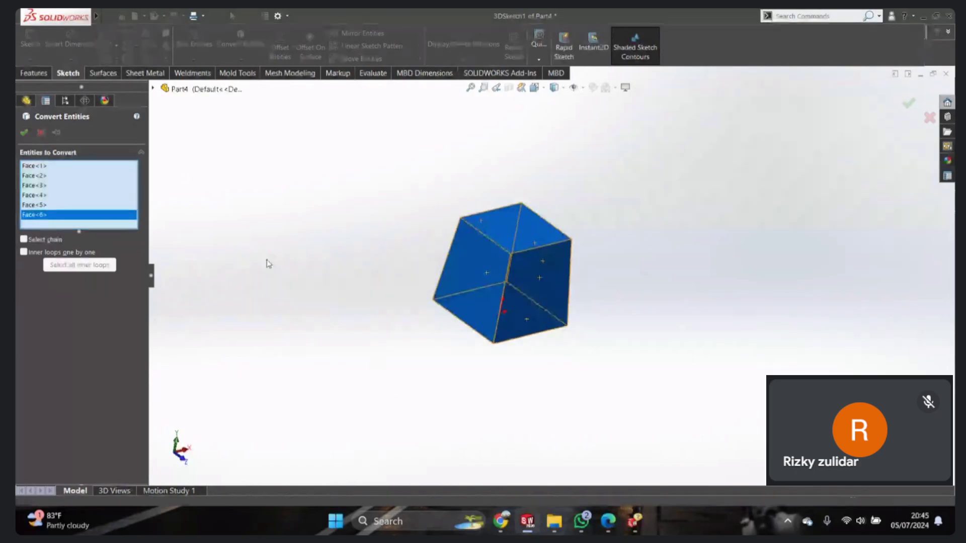
pyautogui.press('Return')
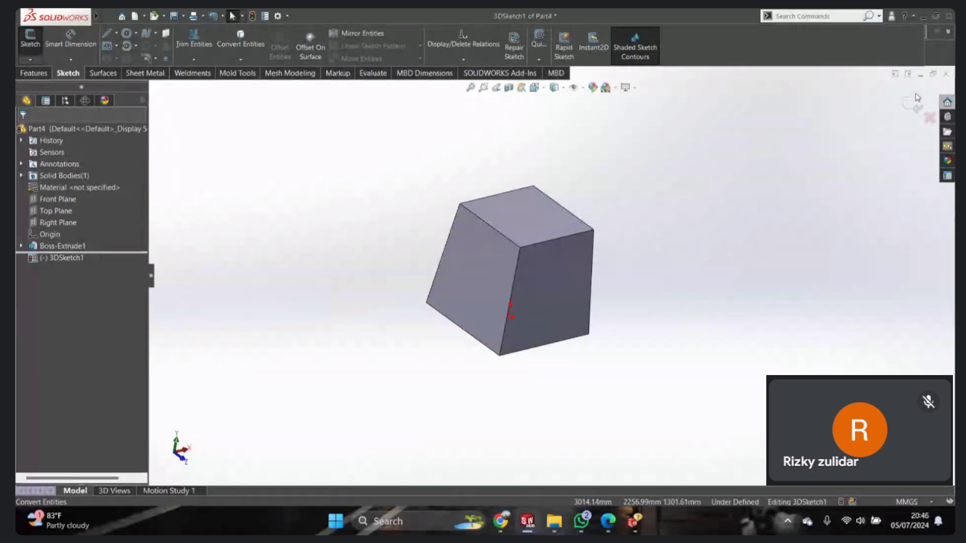
pyautogui.click(907, 108)
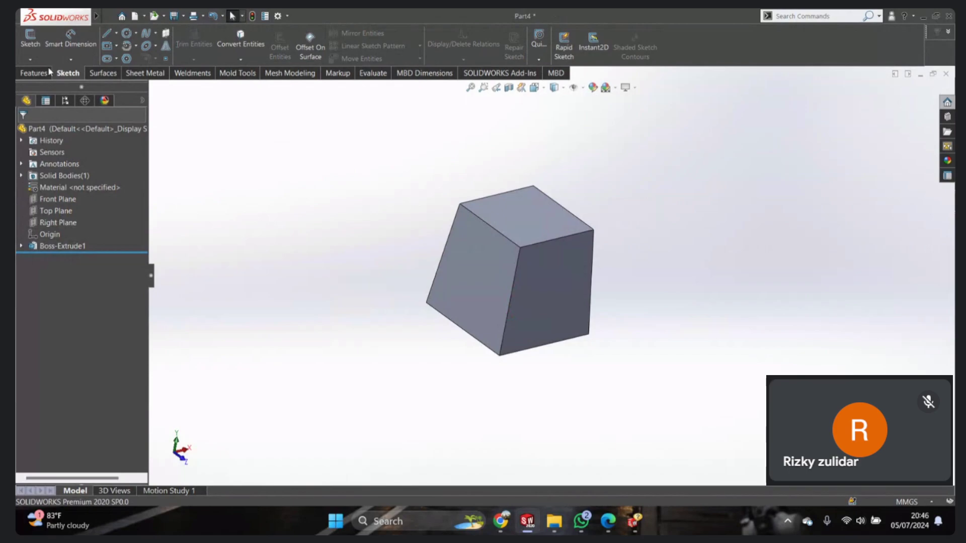
# Step: Start a fresh 3D sketch
pyautogui.click(103, 73)
pyautogui.click(145, 73)
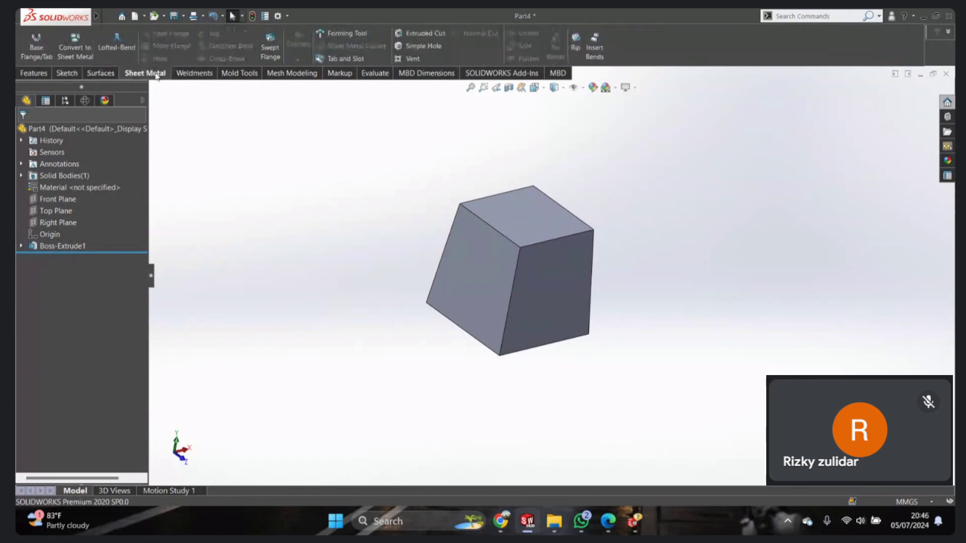
pyautogui.click(68, 73)
pyautogui.click(30, 59)
pyautogui.click(36, 82)
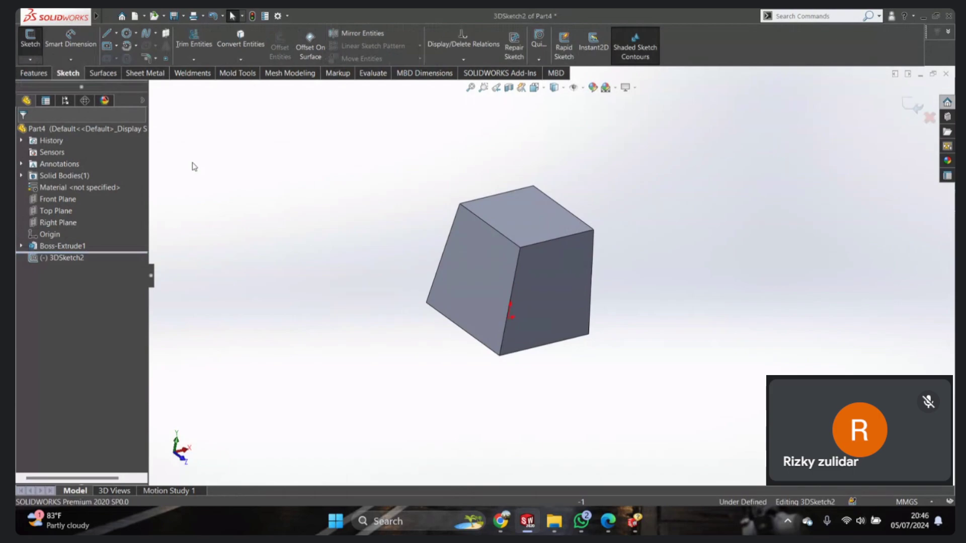
# Step: Convert the block's top and bottom face edges into 3D sketch lines
pyautogui.click(256, 56)
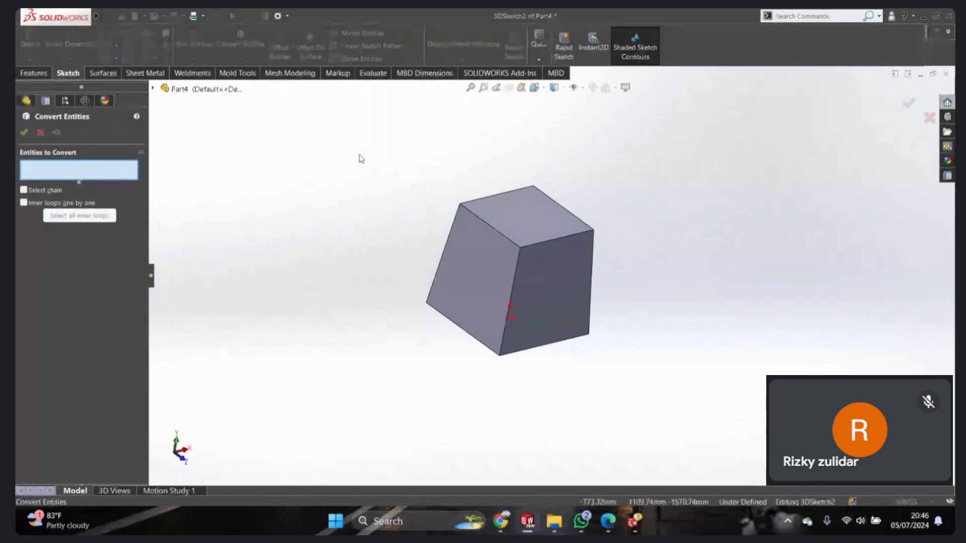
pyautogui.click(40, 133)
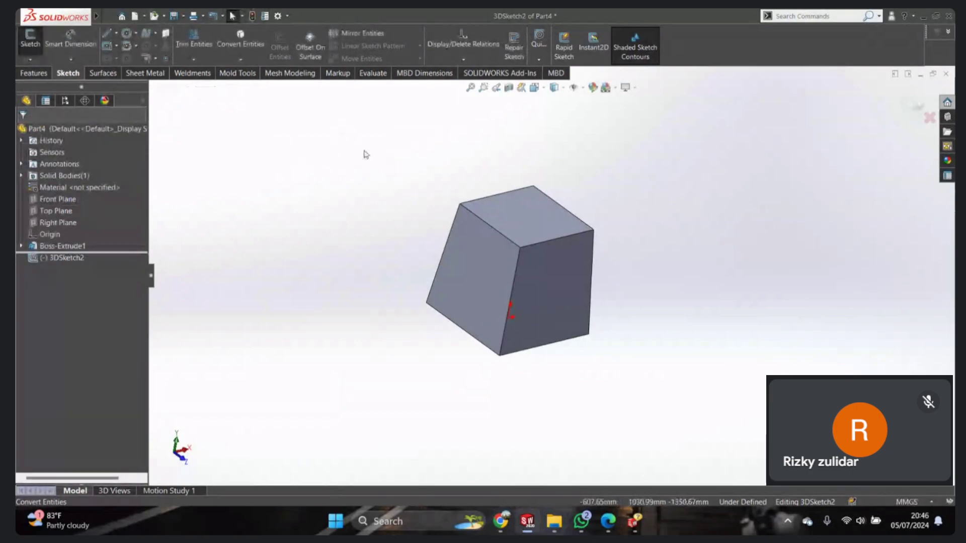
pyautogui.click(524, 233)
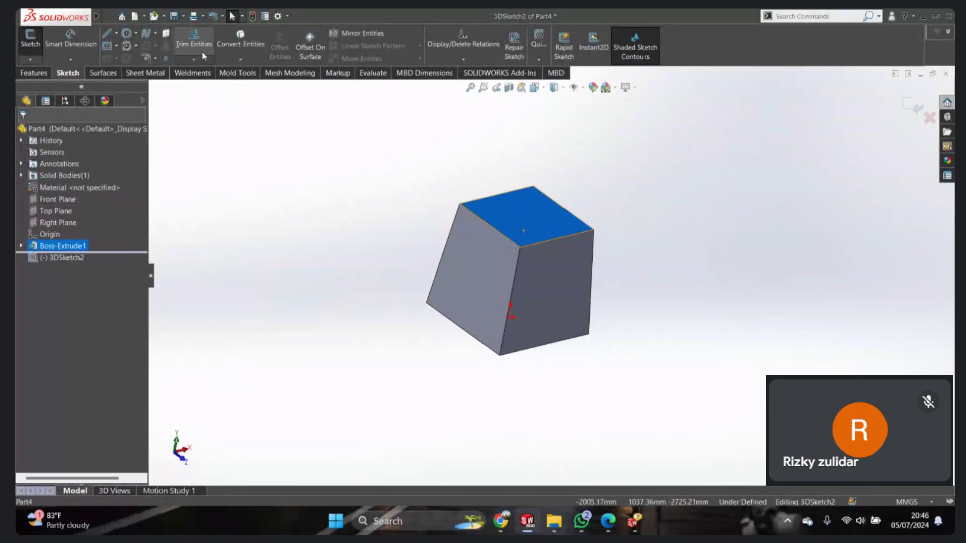
pyautogui.click(240, 40)
pyautogui.scroll(-2, 536, 280)
pyautogui.moveTo(537, 279)
pyautogui.mouseDown(button='middle')
pyautogui.moveTo(462, 298)
pyautogui.moveTo(394, 248)
pyautogui.mouseUp(button='middle')
pyautogui.click(462, 298)
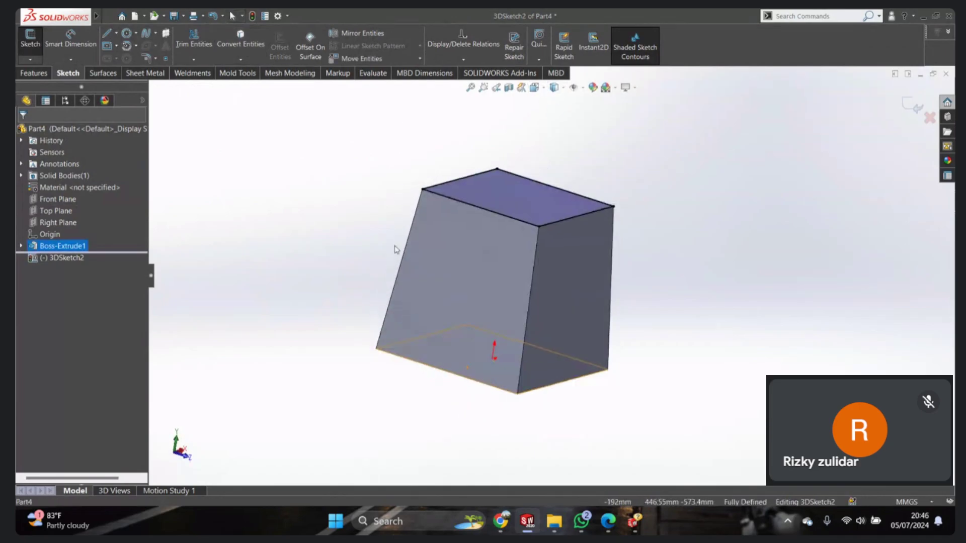
pyautogui.click(240, 40)
# Step: Orbit to check the converted edges and close 3DSketch2
pyautogui.moveTo(410, 169)
pyautogui.mouseDown(button='middle')
pyautogui.moveTo(531, 270)
pyautogui.moveTo(619, 295)
pyautogui.moveTo(572, 324)
pyautogui.mouseUp(button='middle')
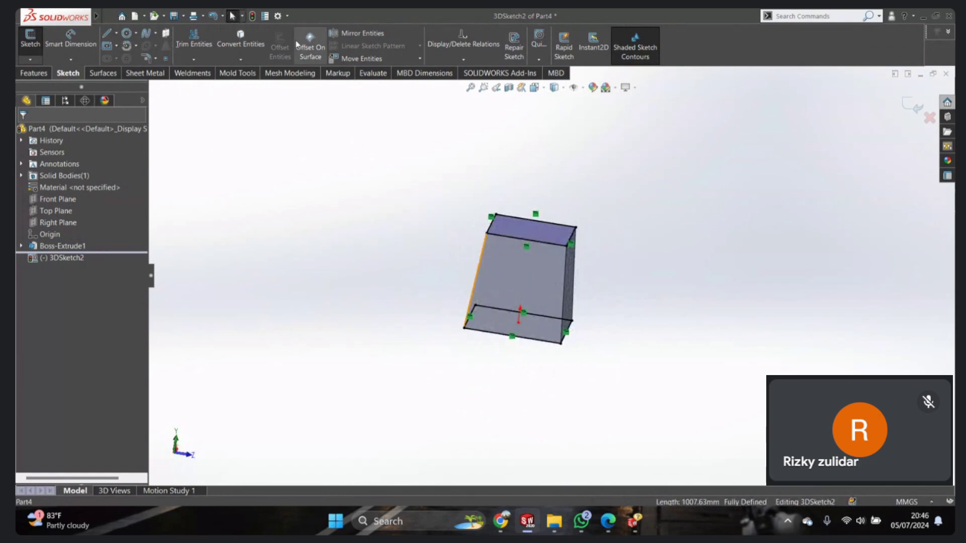
pyautogui.moveTo(468, 242)
pyautogui.mouseDown(button='middle')
pyautogui.moveTo(471, 230)
pyautogui.moveTo(527, 298)
pyautogui.mouseUp(button='middle')
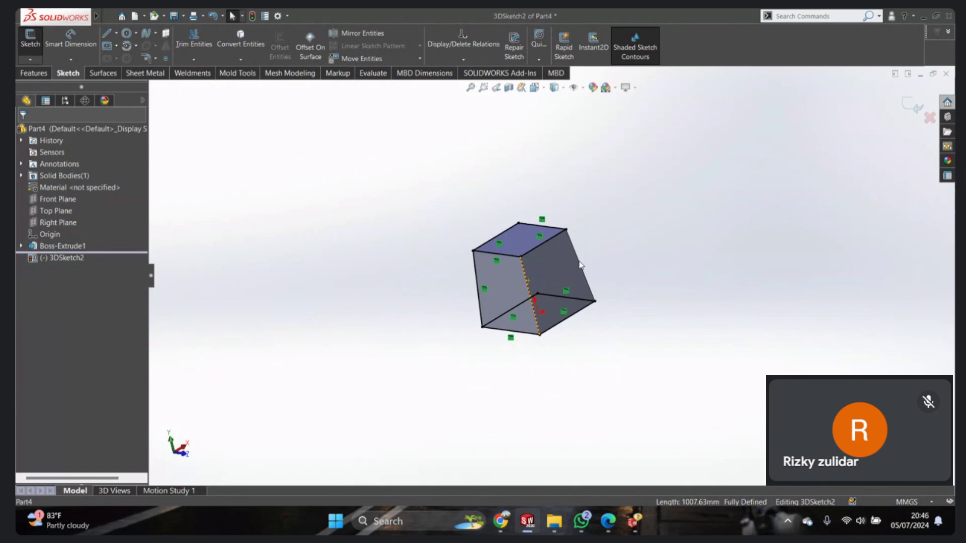
pyautogui.moveTo(579, 264); pyautogui.dragTo(524, 266, button='middle')
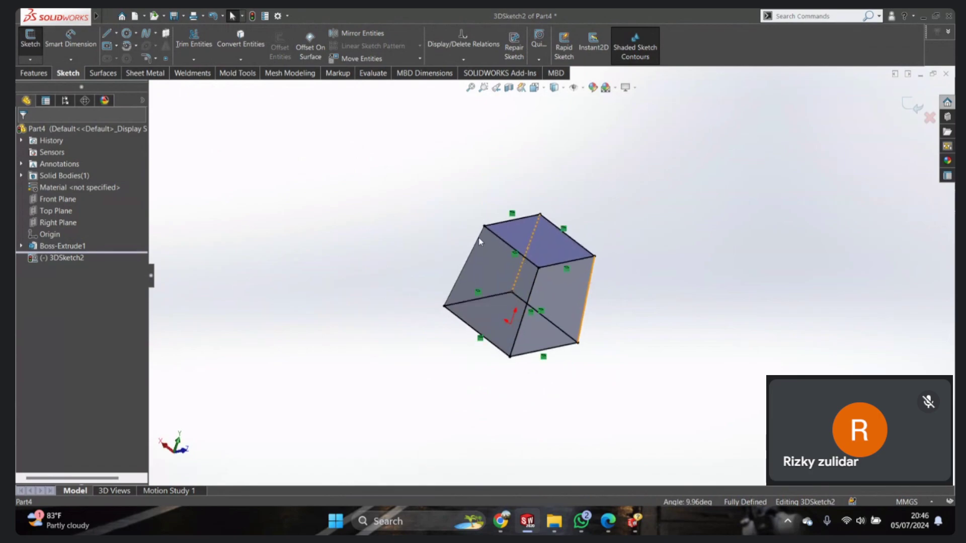
pyautogui.moveTo(500, 218); pyautogui.dragTo(894, 120, button='middle')
pyautogui.click(916, 107)
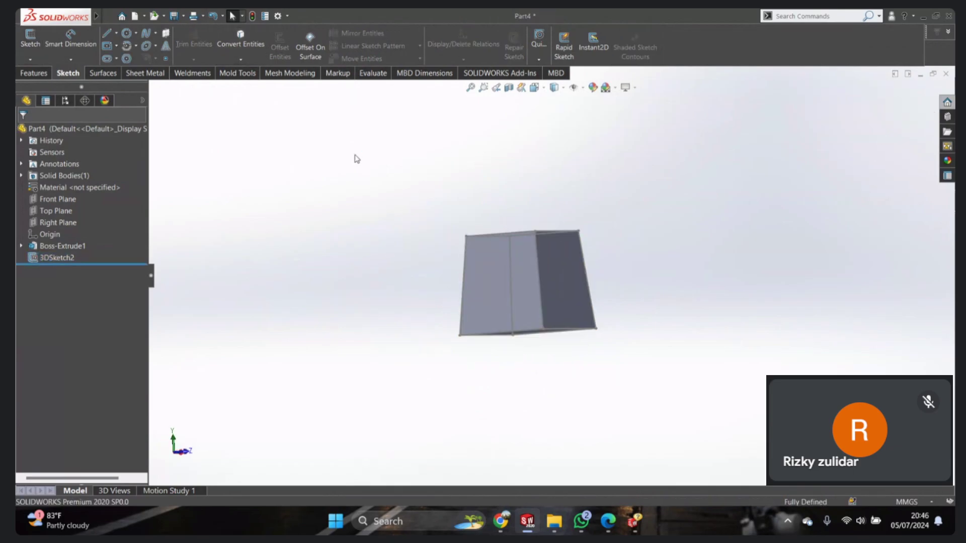
# Step: Hide the Boss-Extrude1 solid body, leaving only the 3DSketch2 wireframe visible
pyautogui.moveTo(500, 192); pyautogui.dragTo(569, 247, button='middle')
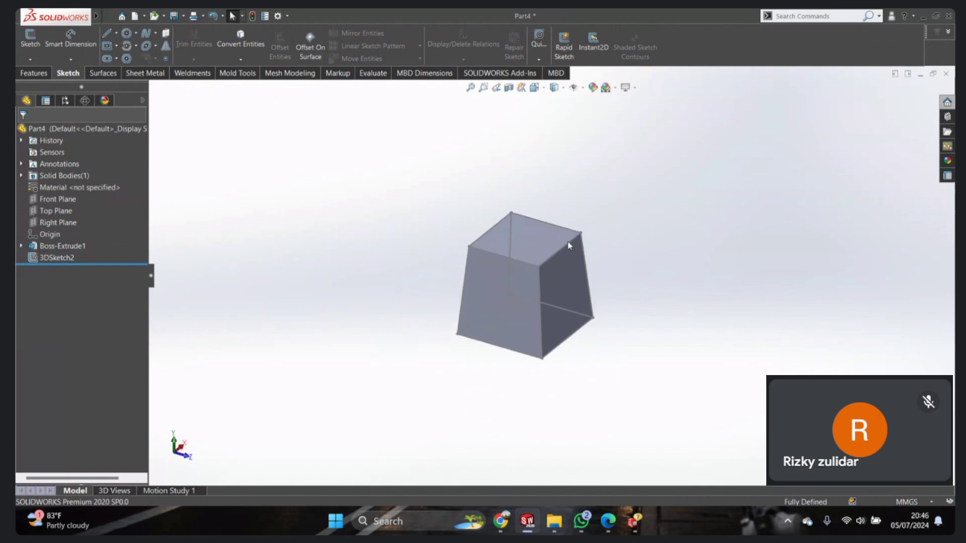
pyautogui.scroll(-2, 568, 246)
pyautogui.click(75, 245)
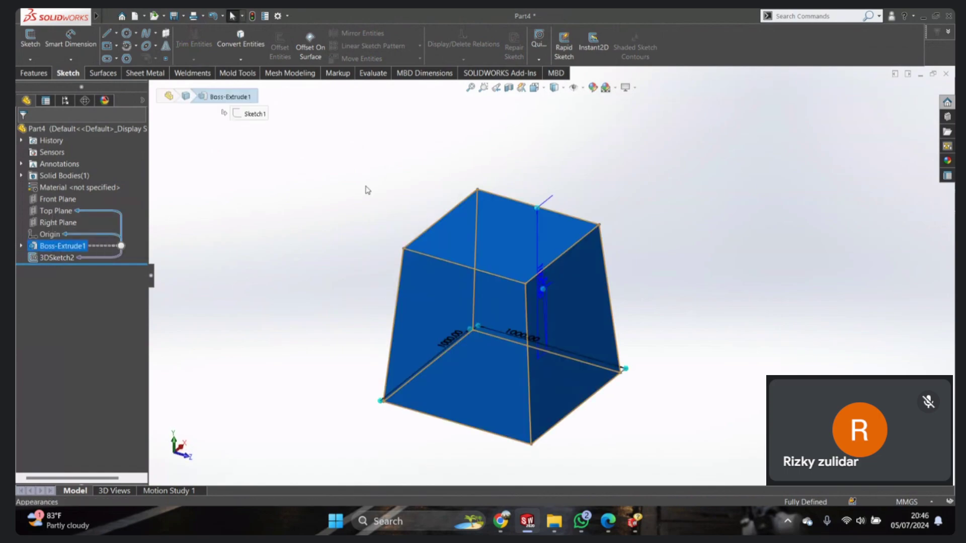
pyautogui.click(110, 238)
pyautogui.click(21, 176)
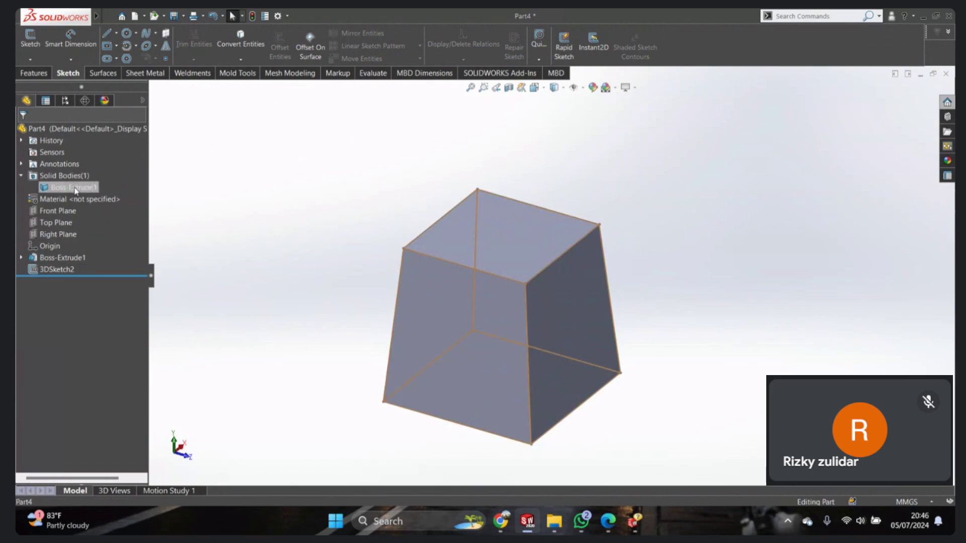
pyautogui.click(70, 187)
pyautogui.click(113, 177)
pyautogui.scroll(2, 522, 314)
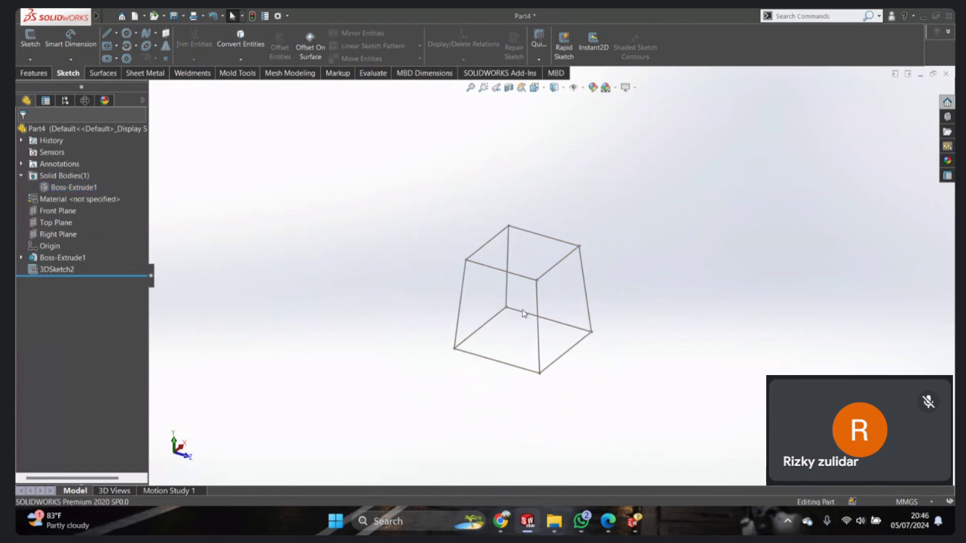
pyautogui.moveTo(522, 313)
pyautogui.mouseDown(button='middle')
pyautogui.moveTo(543, 231)
pyautogui.moveTo(533, 265)
pyautogui.moveTo(502, 304)
pyautogui.moveTo(537, 260)
pyautogui.moveTo(557, 266)
pyautogui.mouseUp(button='middle')
pyautogui.scroll(-2, 548, 294)
pyautogui.scroll(3, 531, 262)
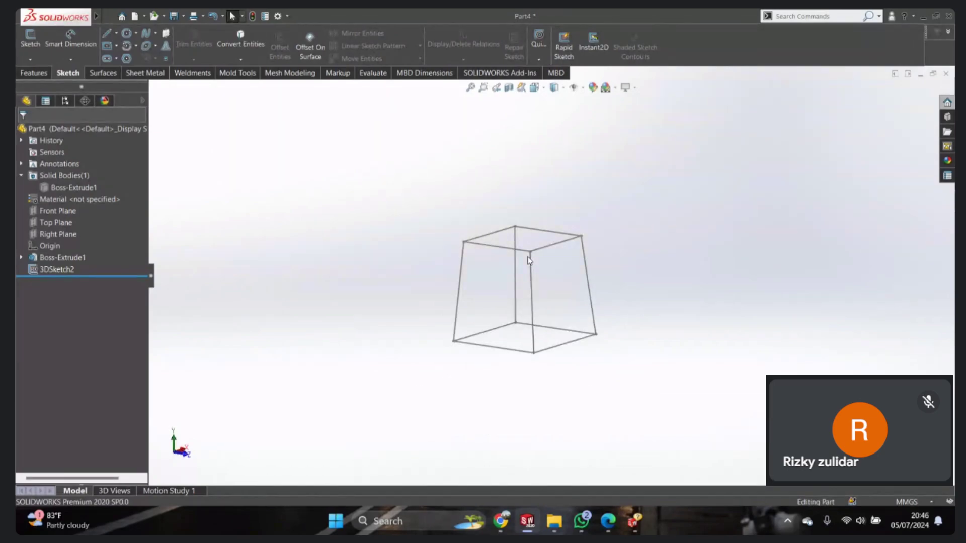
pyautogui.click(31, 60)
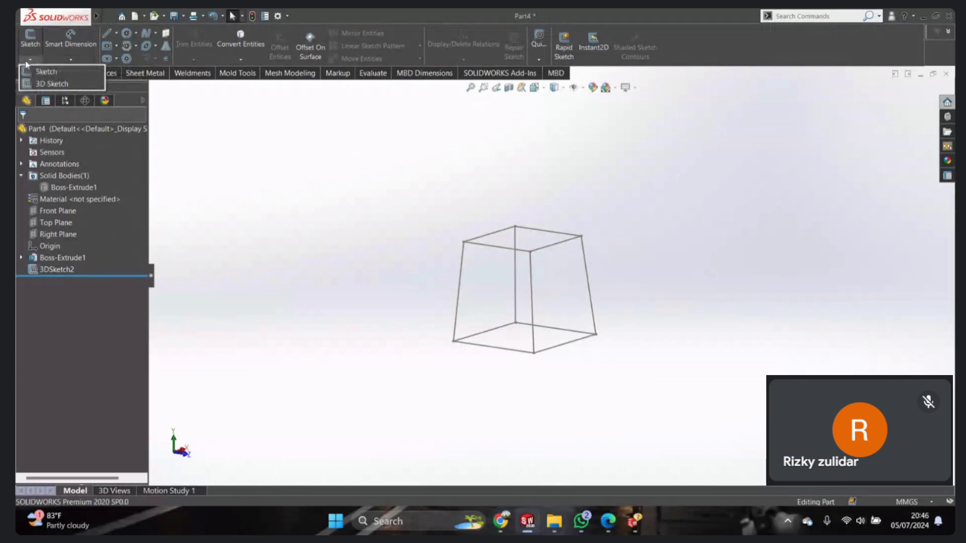
# Step: Start a new 3D sketch and draw a vertical line up from the wireframe's top corner
pyautogui.click(41, 84)
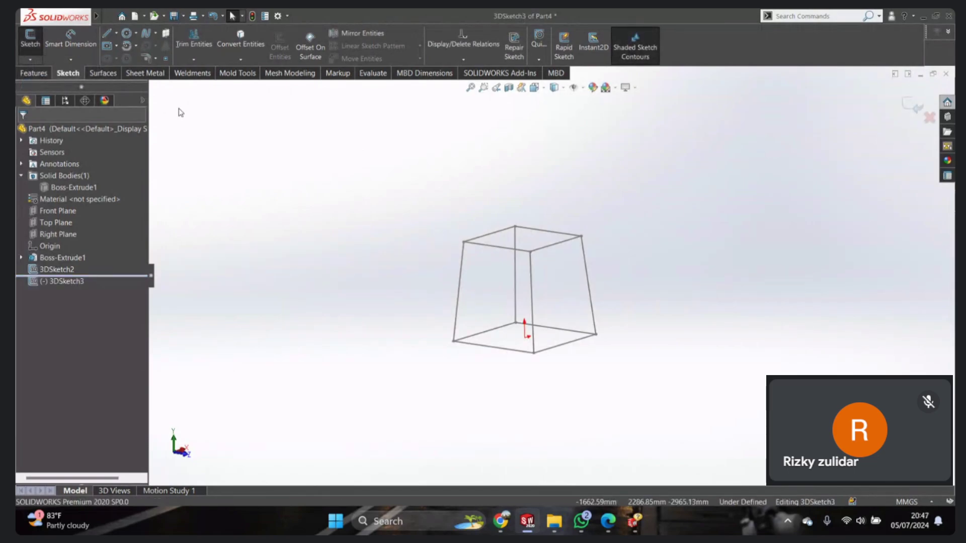
pyautogui.click(106, 34)
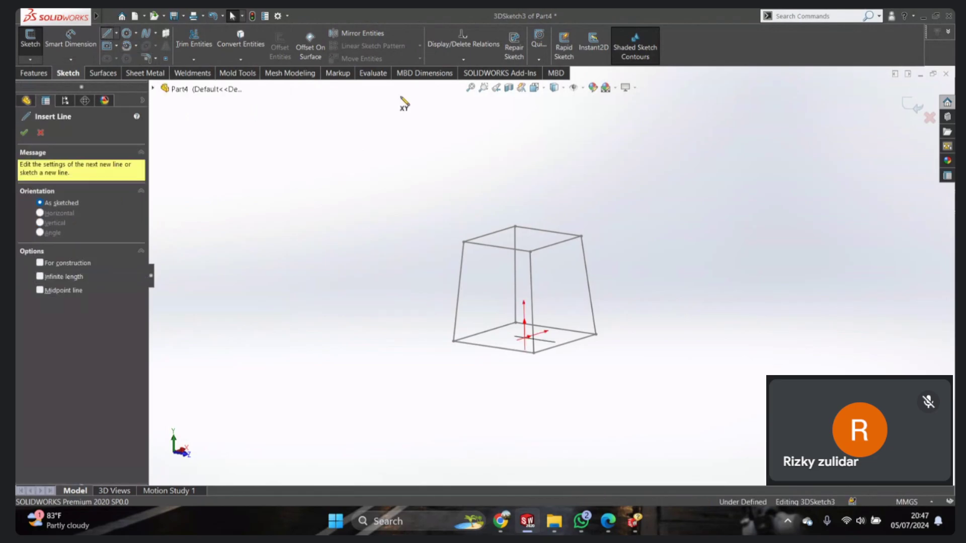
pyautogui.moveTo(664, 306)
pyautogui.mouseDown(button='middle')
pyautogui.moveTo(594, 301)
pyautogui.moveTo(554, 314)
pyautogui.mouseUp(button='middle')
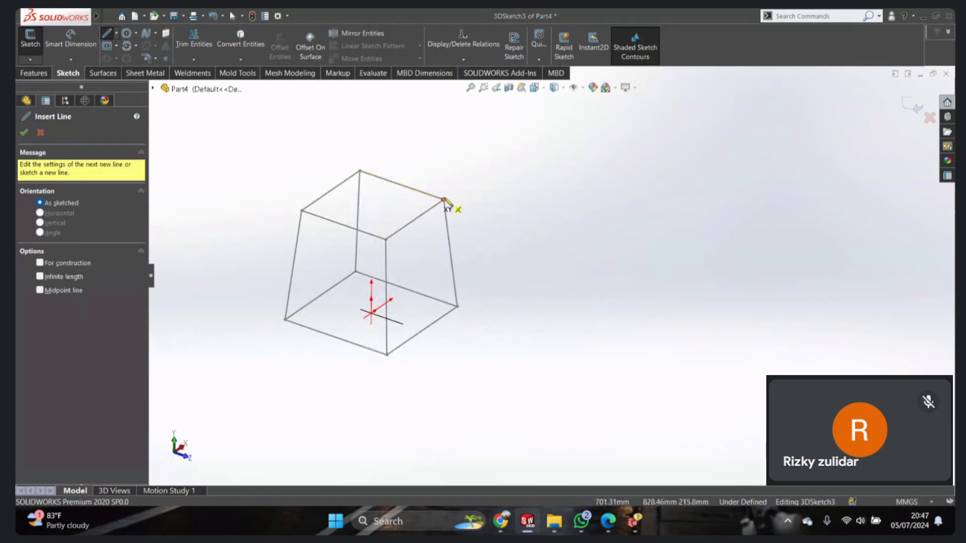
pyautogui.click(444, 200)
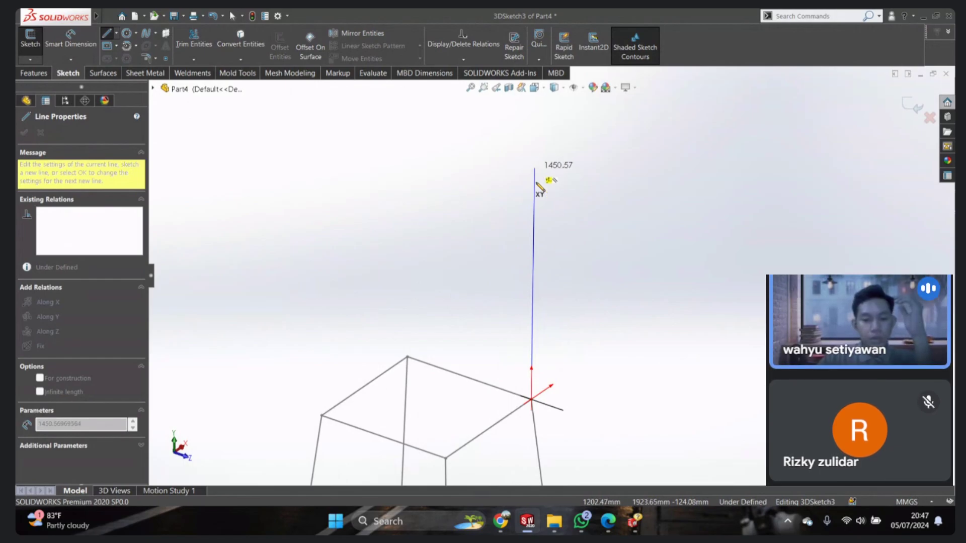
pyautogui.scroll(3, 558, 231)
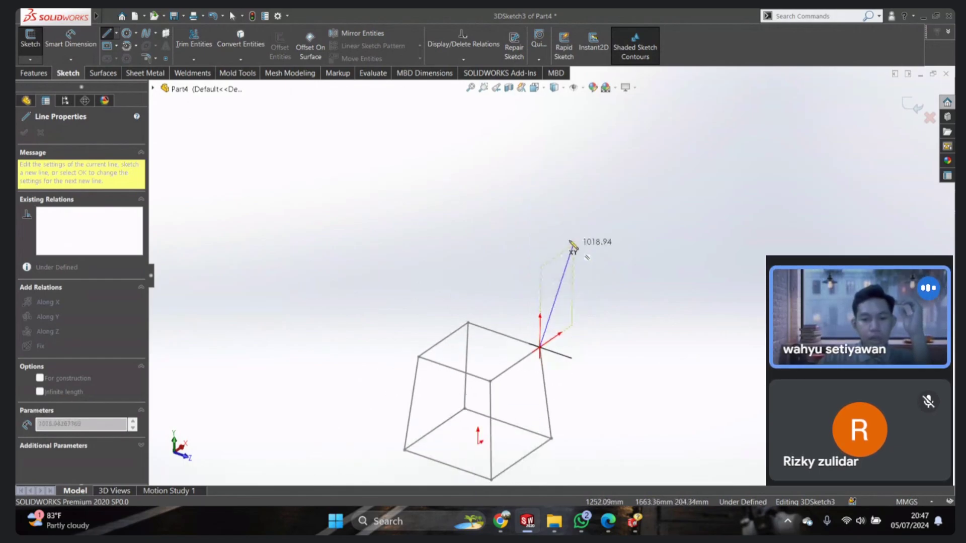
pyautogui.click(542, 181)
pyautogui.scroll(3, 614, 183)
pyautogui.scroll(-3, 602, 195)
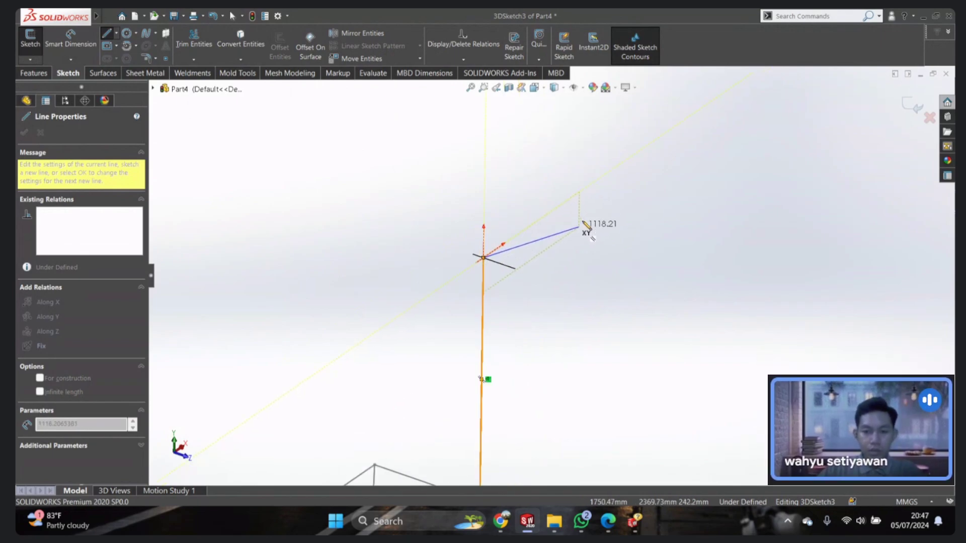
pyautogui.scroll(-2, 585, 223)
pyautogui.scroll(3, 583, 216)
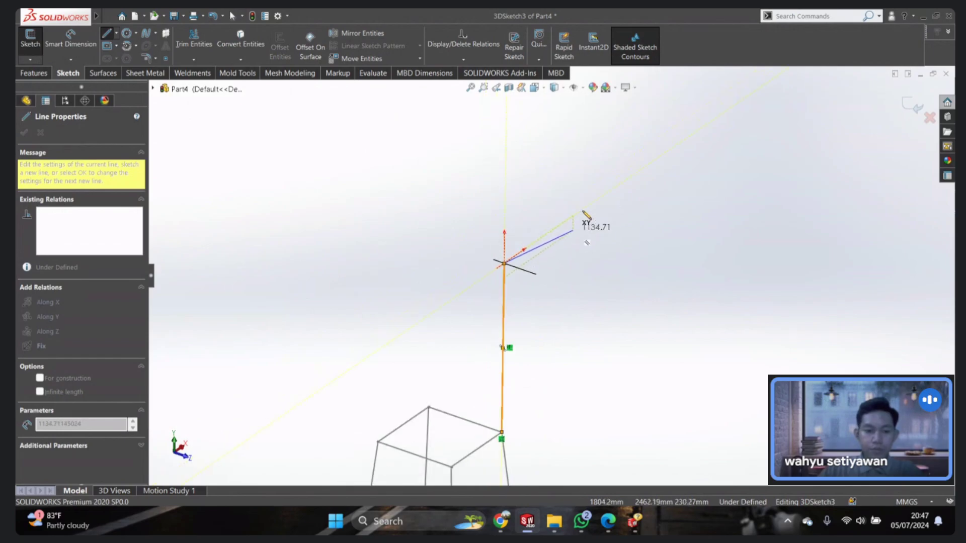
# Step: Continue with horizontal, sloped and vertical segments, switching planes YZ, ZX, XY with Tab
pyautogui.press('Tab')
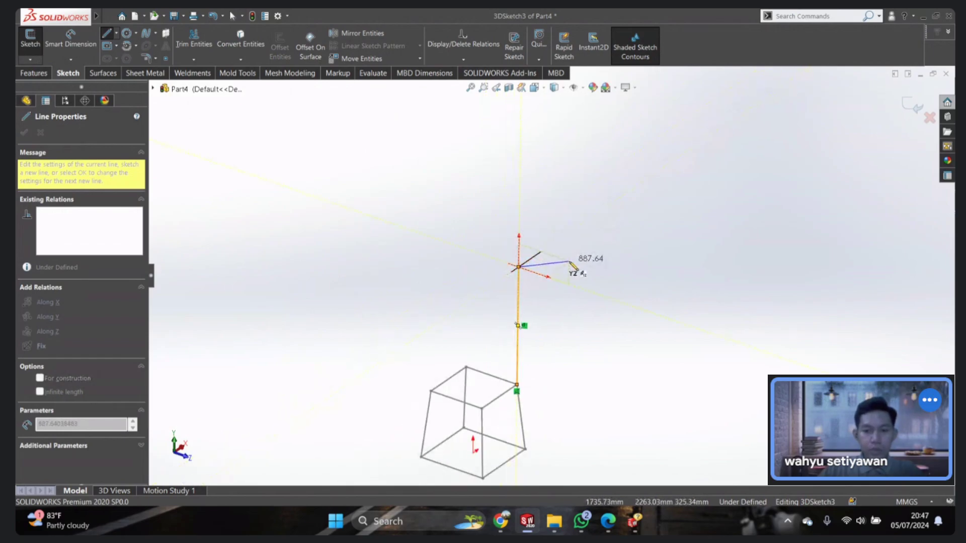
pyautogui.scroll(-2, 574, 264)
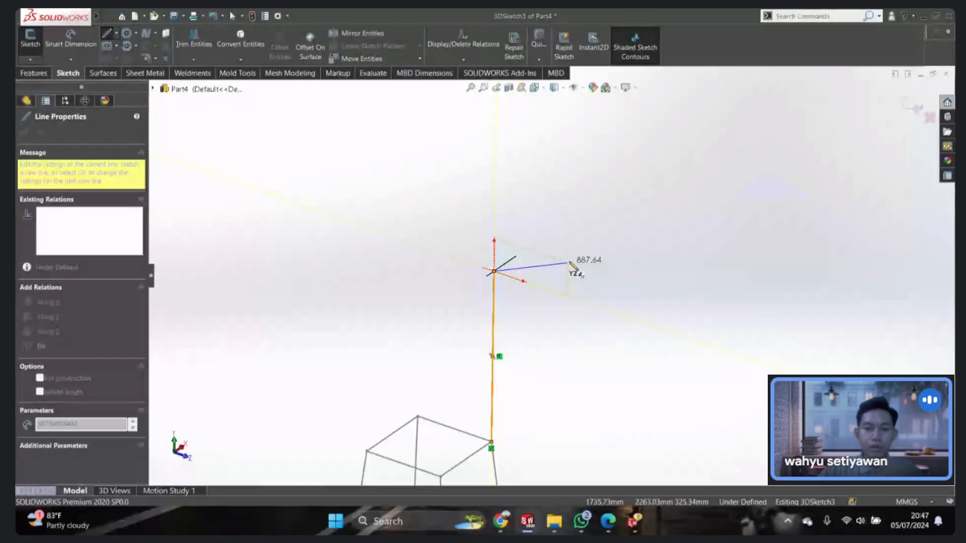
pyautogui.click(585, 306)
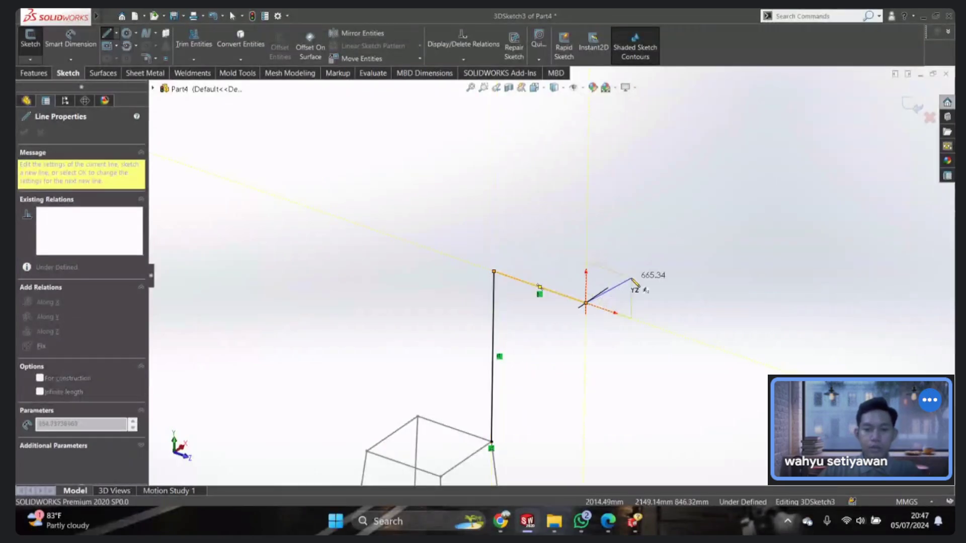
pyautogui.scroll(2, 574, 302)
pyautogui.moveTo(555, 342)
pyautogui.mouseDown(button='middle')
pyautogui.moveTo(554, 324)
pyautogui.moveTo(662, 297)
pyautogui.moveTo(612, 287)
pyautogui.moveTo(452, 307)
pyautogui.moveTo(566, 287)
pyautogui.moveTo(552, 350)
pyautogui.moveTo(641, 248)
pyautogui.moveTo(624, 252)
pyautogui.mouseUp(button='middle')
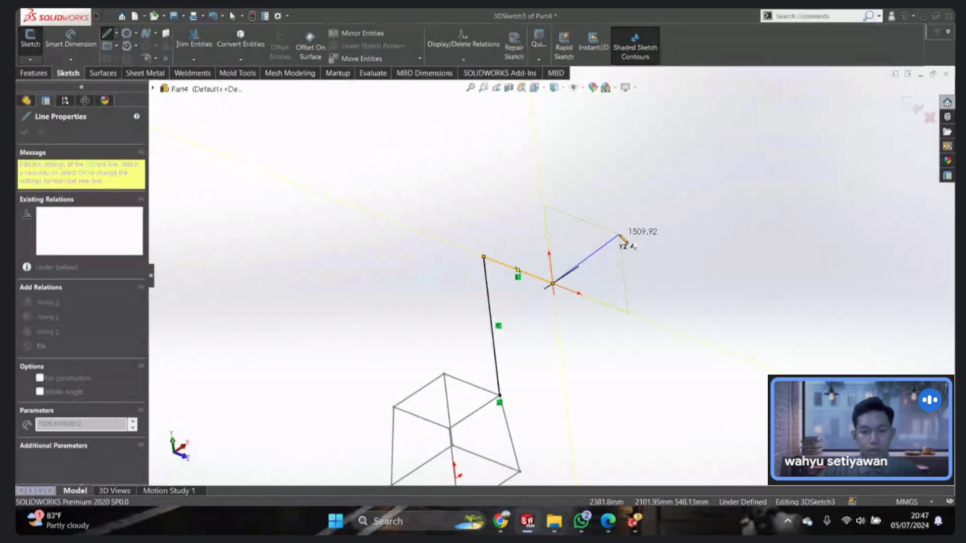
pyautogui.press('Tab')
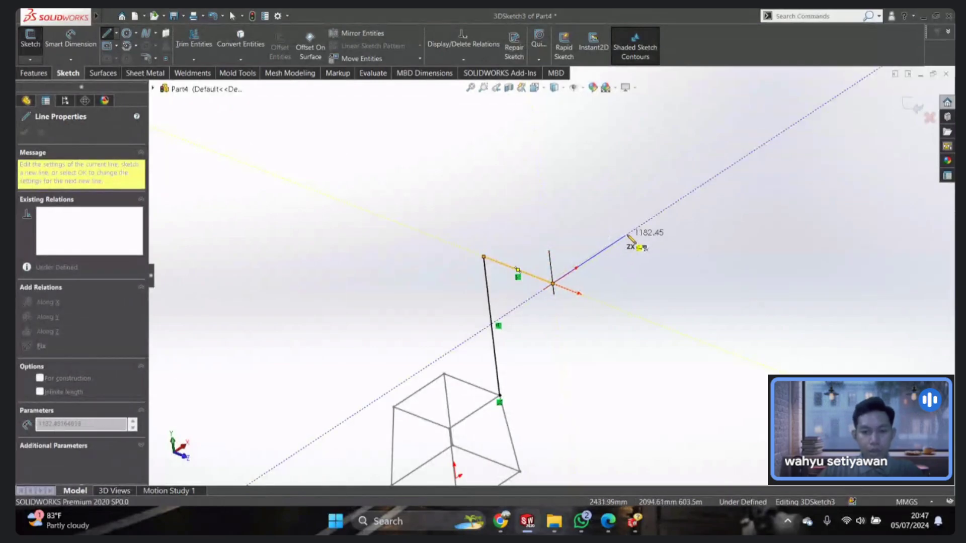
pyautogui.click(653, 218)
pyautogui.moveTo(635, 247)
pyautogui.mouseDown(button='middle')
pyautogui.moveTo(617, 222)
pyautogui.moveTo(659, 176)
pyautogui.moveTo(593, 196)
pyautogui.moveTo(578, 188)
pyautogui.moveTo(598, 194)
pyautogui.moveTo(599, 286)
pyautogui.moveTo(598, 220)
pyautogui.moveTo(539, 230)
pyautogui.moveTo(397, 206)
pyautogui.moveTo(592, 227)
pyautogui.moveTo(569, 252)
pyautogui.mouseUp(button='middle')
pyautogui.press('Tab')
pyautogui.click(623, 170)
# Step: Box-select and delete all the trial lines, leaving only the tapered box frame
pyautogui.press('Escape')
pyautogui.scroll(-3, 572, 239)
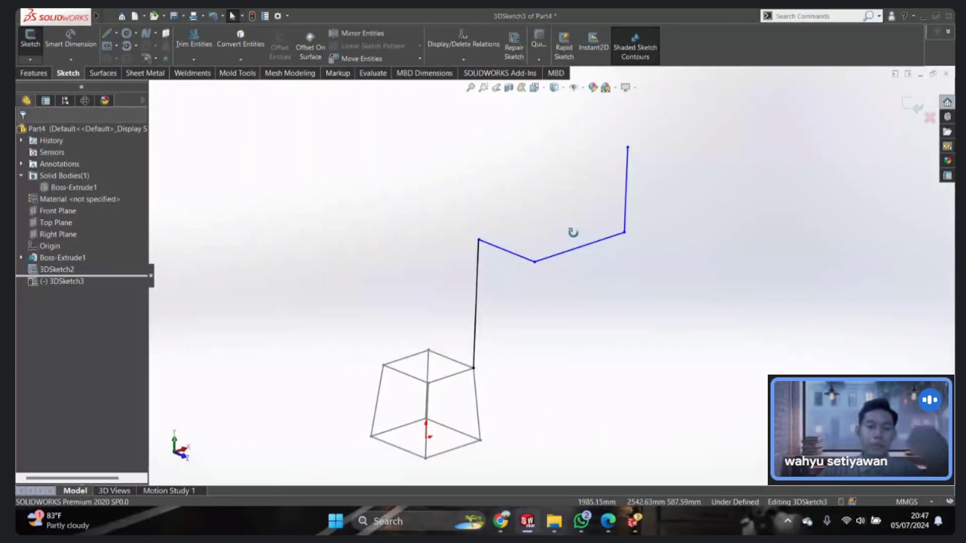
pyautogui.scroll(3, 573, 232)
pyautogui.moveTo(651, 150); pyautogui.dragTo(478, 269)
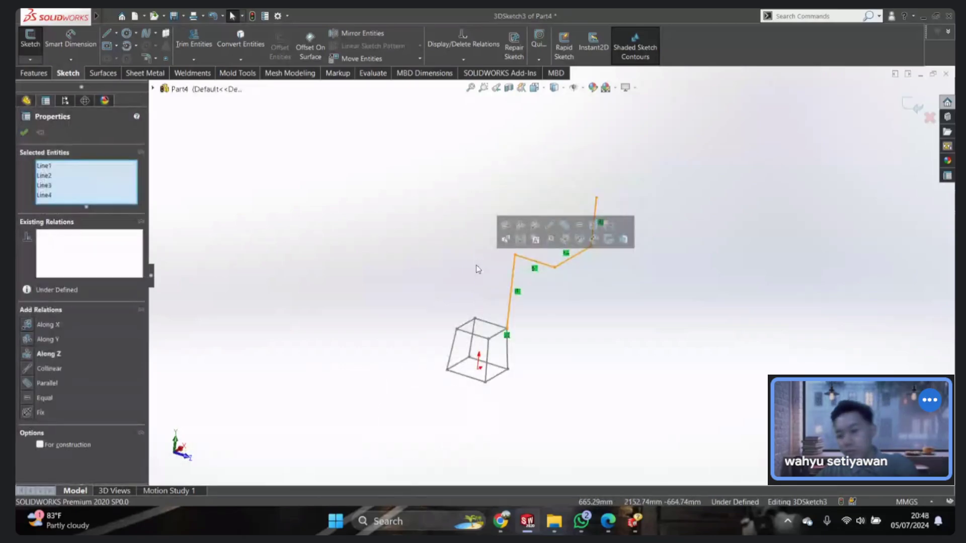
pyautogui.press('Delete')
pyautogui.scroll(-3, 483, 352)
pyautogui.moveTo(483, 352)
pyautogui.mouseDown(button='middle')
pyautogui.moveTo(460, 330)
pyautogui.moveTo(469, 280)
pyautogui.moveTo(460, 327)
pyautogui.moveTo(442, 291)
pyautogui.mouseUp(button='middle')
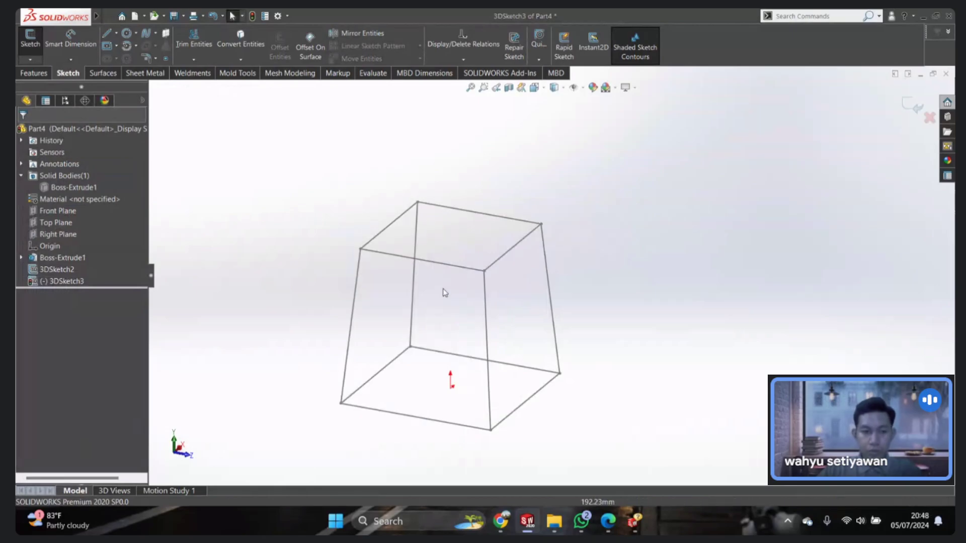
# Step: Exit the empty 3DSketch3 without keeping it, returning to the 3DSketch2 wireframe
pyautogui.click(928, 117)
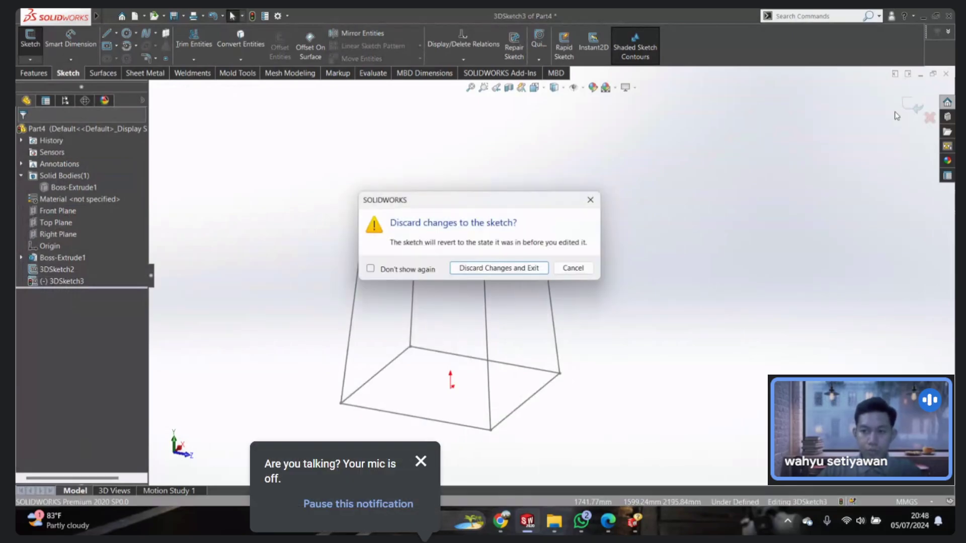
pyautogui.click(576, 270)
pyautogui.scroll(3, 691, 202)
pyautogui.moveTo(556, 231); pyautogui.dragTo(464, 288, button='middle')
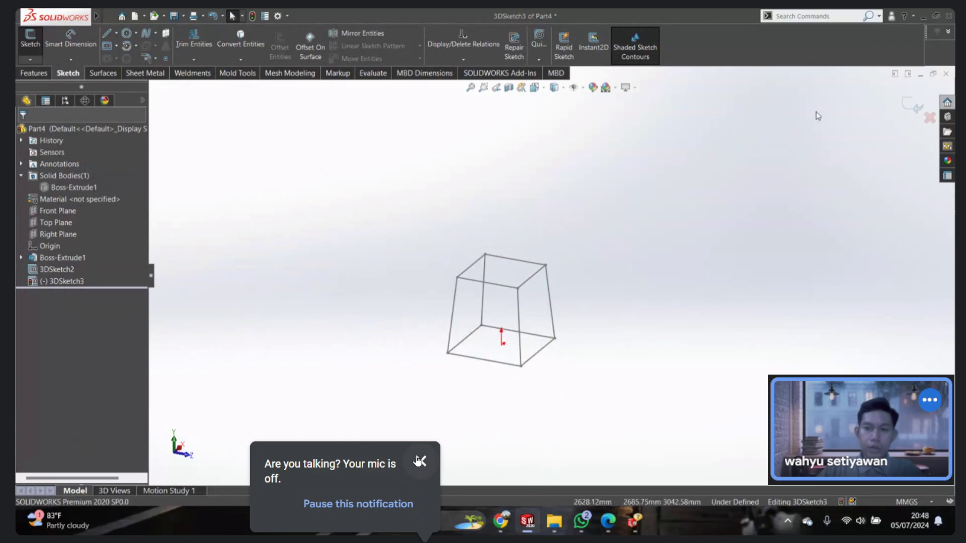
pyautogui.click(912, 105)
pyautogui.scroll(-3, 475, 310)
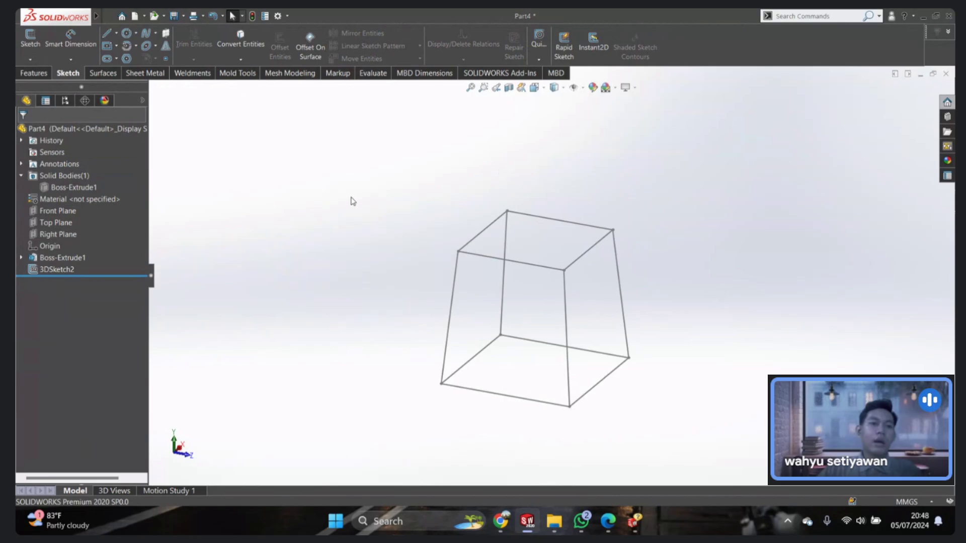
pyautogui.click(192, 73)
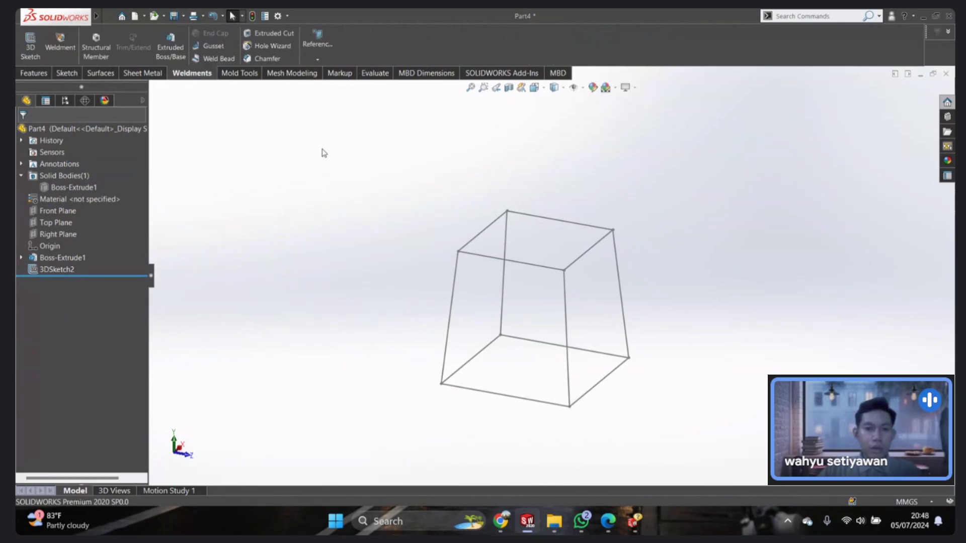
# Step: Start a new structural member and set its profile standard to JIS Configurations
pyautogui.click(97, 46)
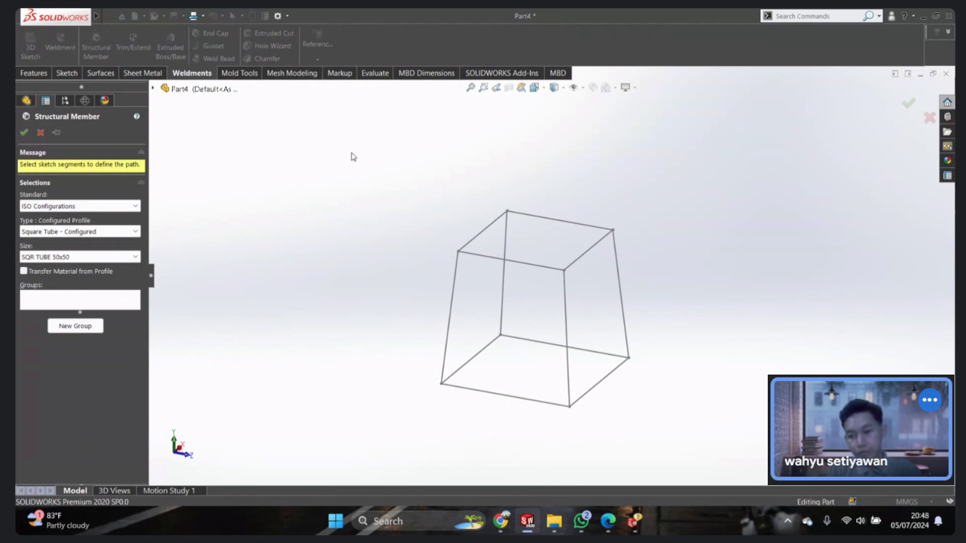
pyautogui.click(116, 207)
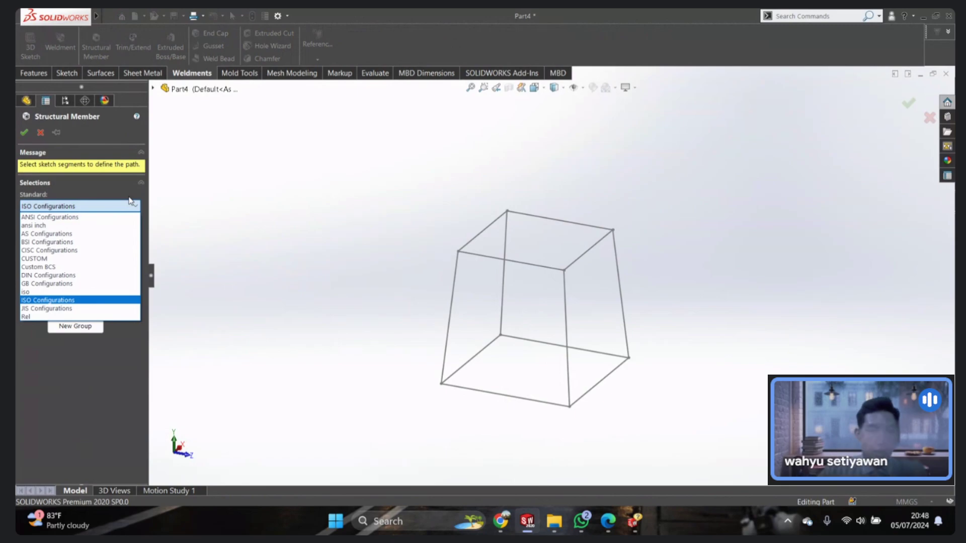
pyautogui.click(103, 301)
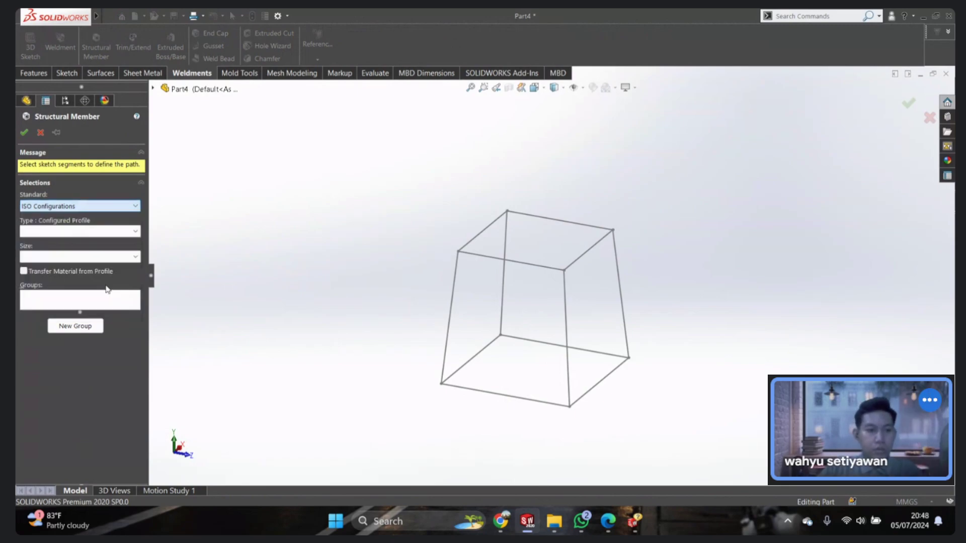
pyautogui.click(91, 232)
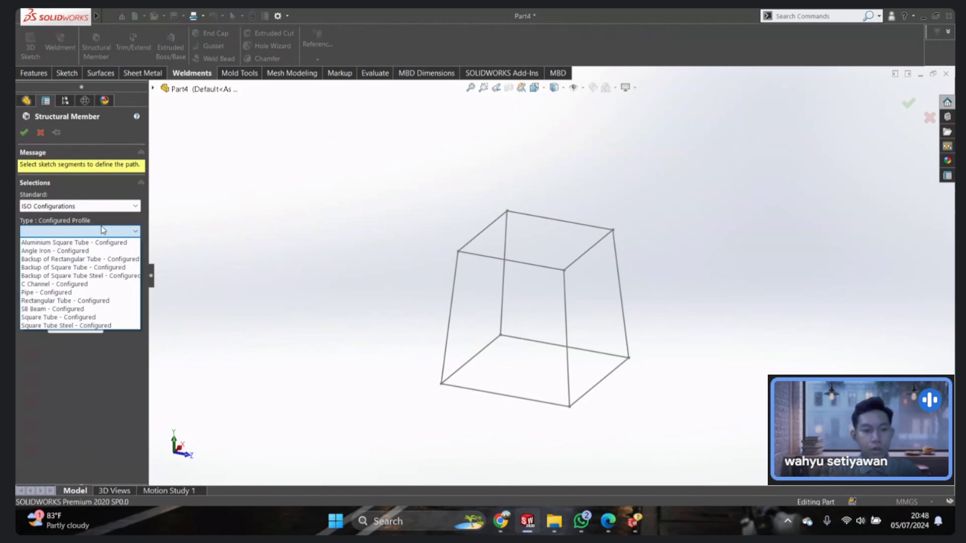
pyautogui.click(80, 204)
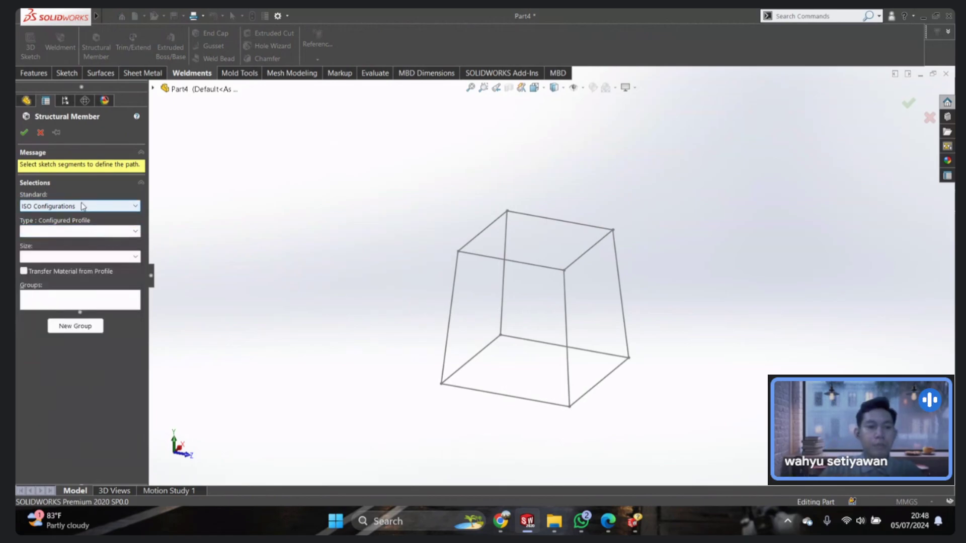
pyautogui.click(81, 206)
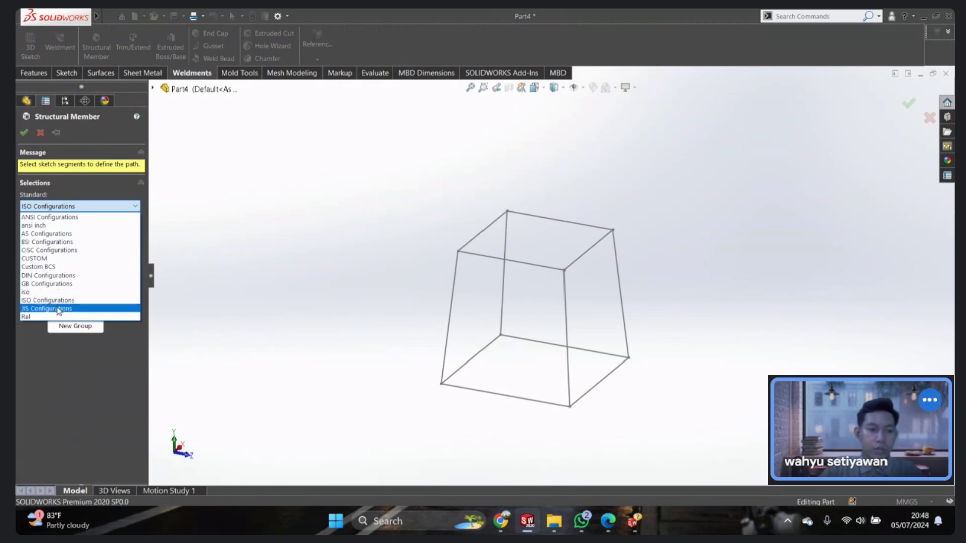
pyautogui.click(58, 308)
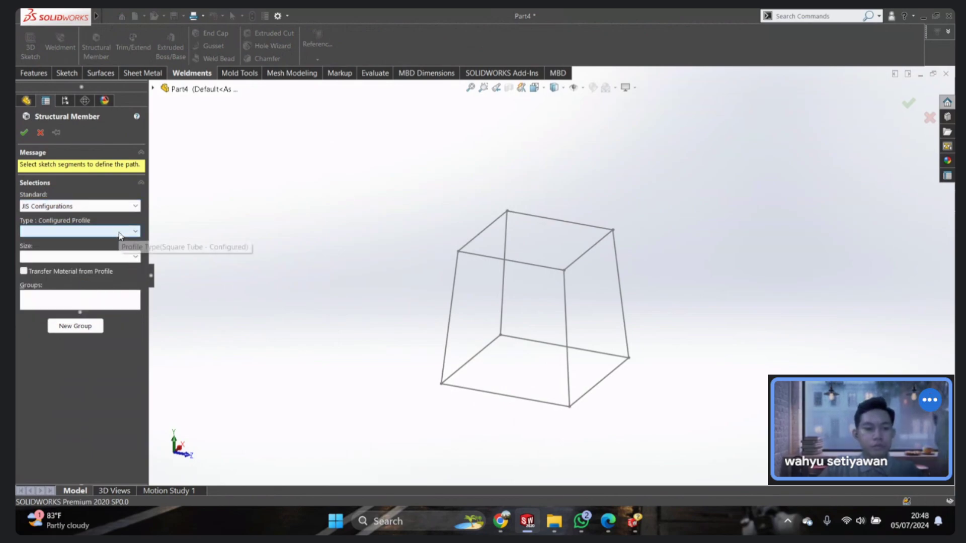
# Step: After trying H Beam and IWF types, choose UNP - Configured with size UNP 200 x 80 x 7.5
pyautogui.click(111, 231)
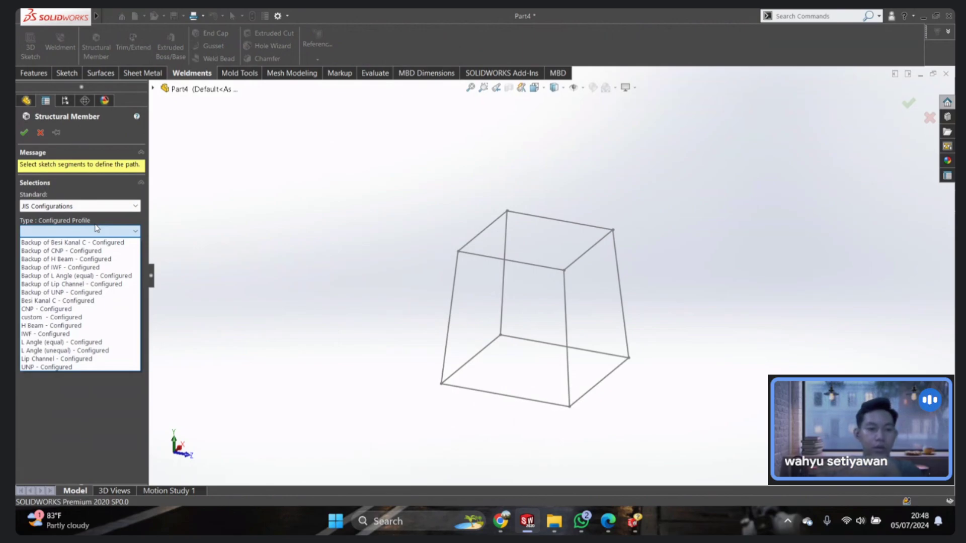
pyautogui.click(67, 326)
pyautogui.click(107, 260)
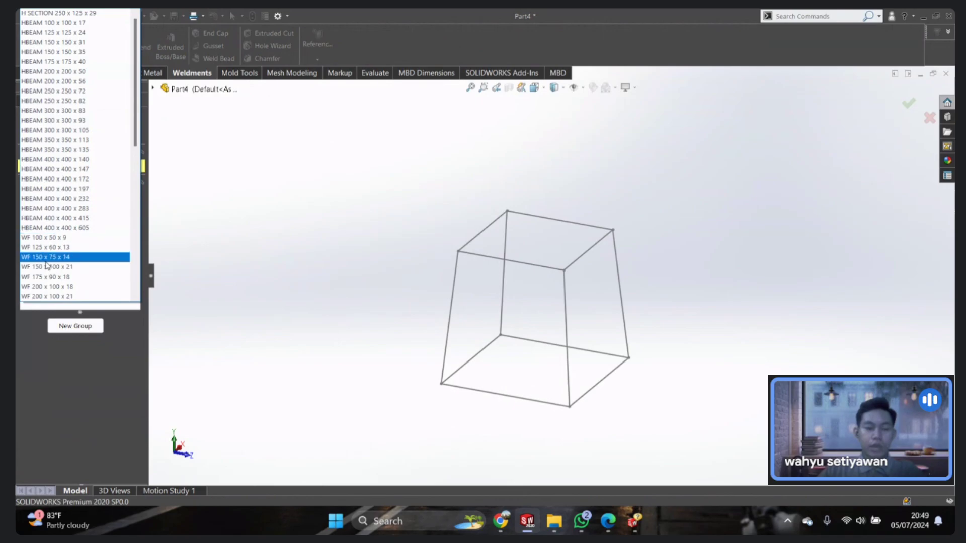
pyautogui.click(176, 209)
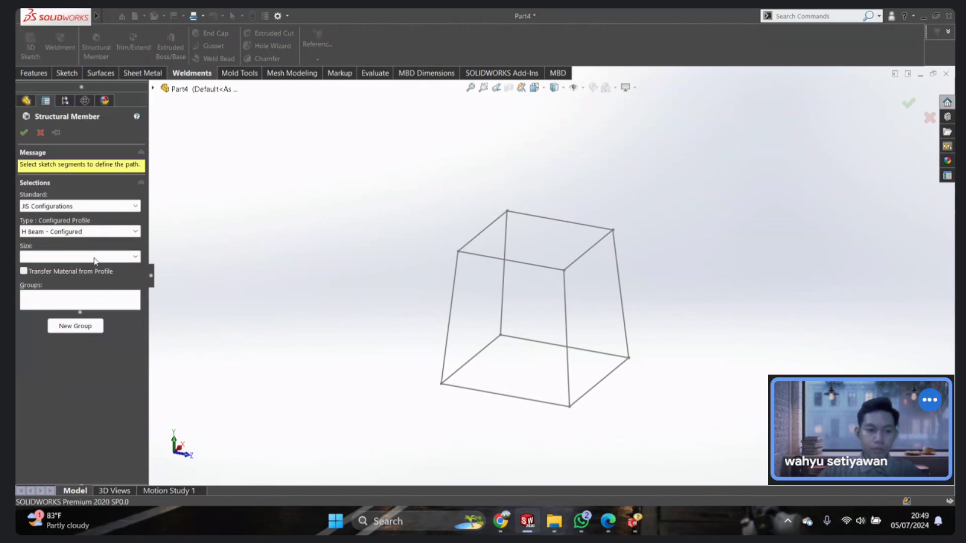
pyautogui.click(68, 232)
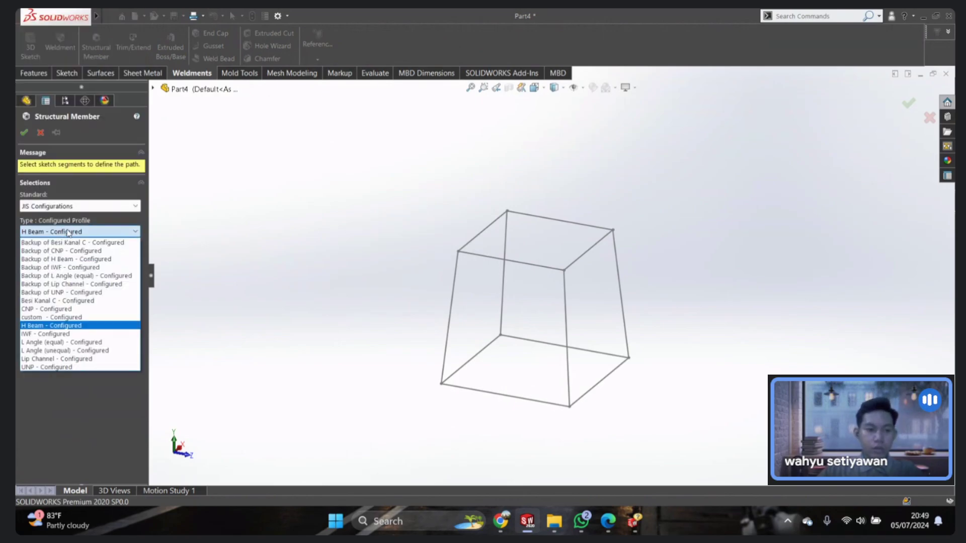
pyautogui.click(75, 333)
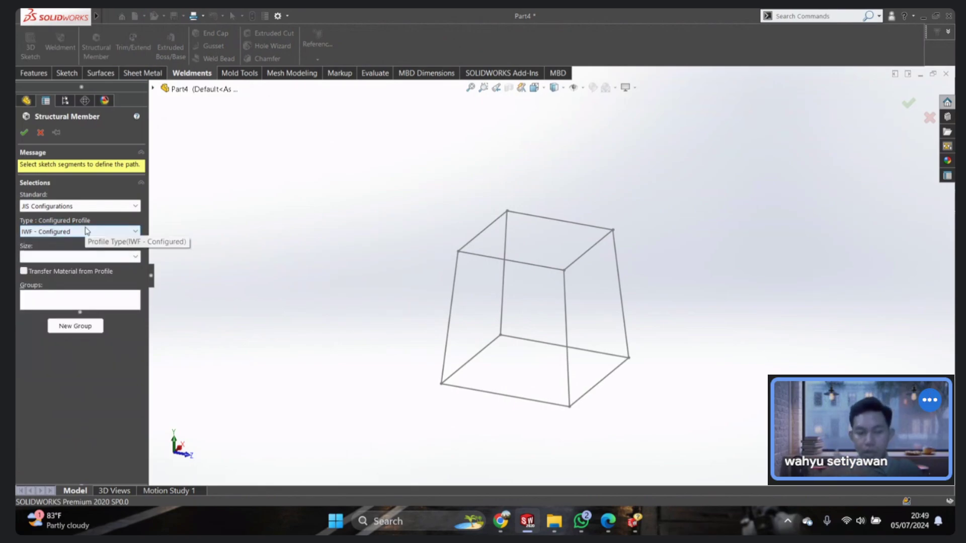
pyautogui.click(101, 253)
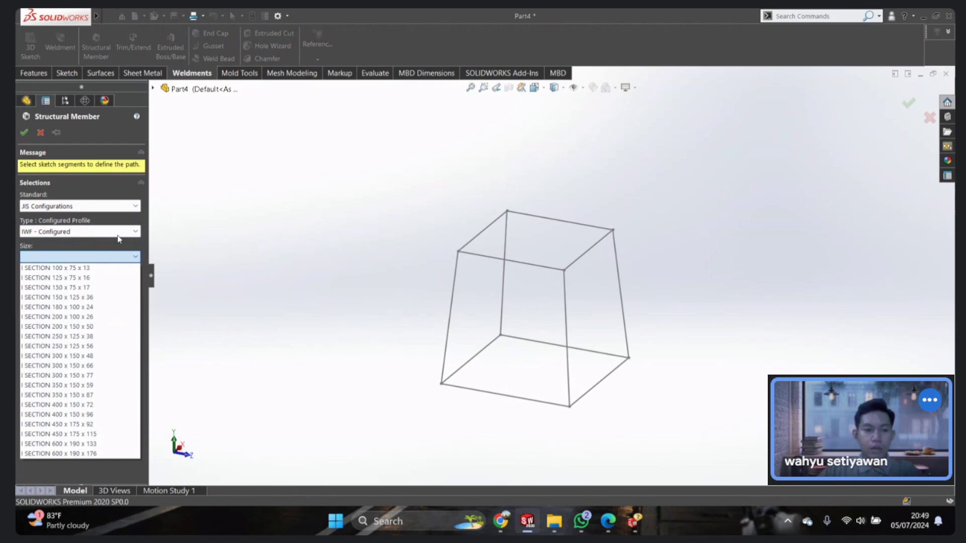
pyautogui.click(118, 235)
pyautogui.click(112, 232)
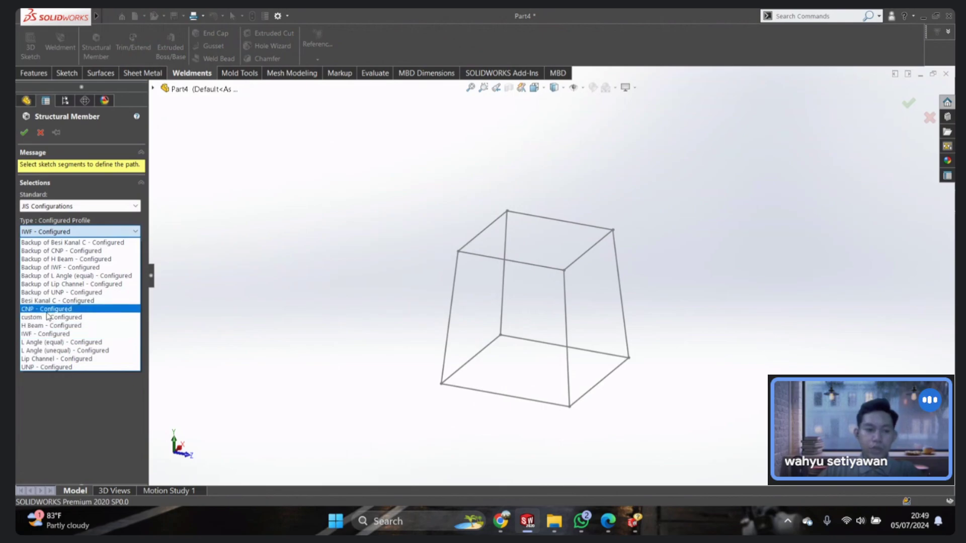
pyautogui.click(45, 367)
pyautogui.click(56, 257)
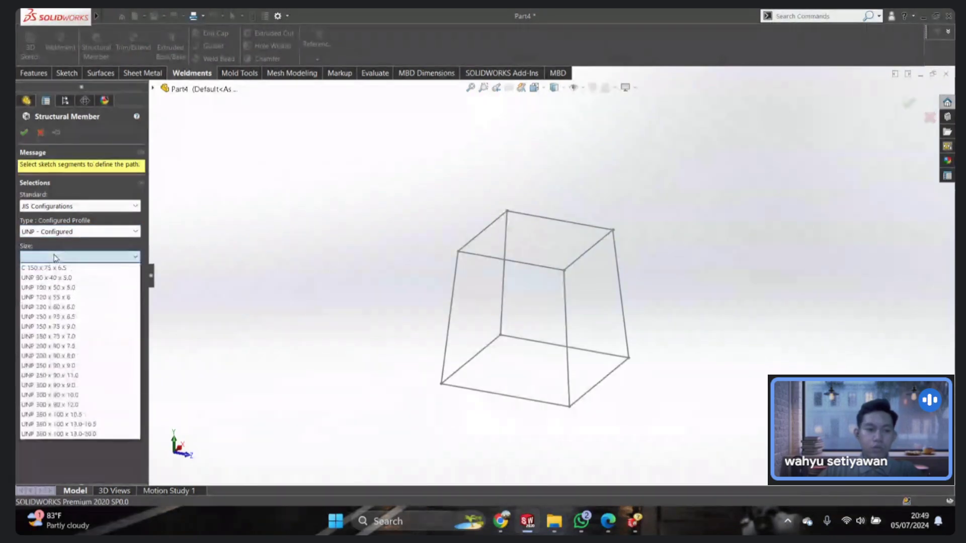
pyautogui.click(73, 346)
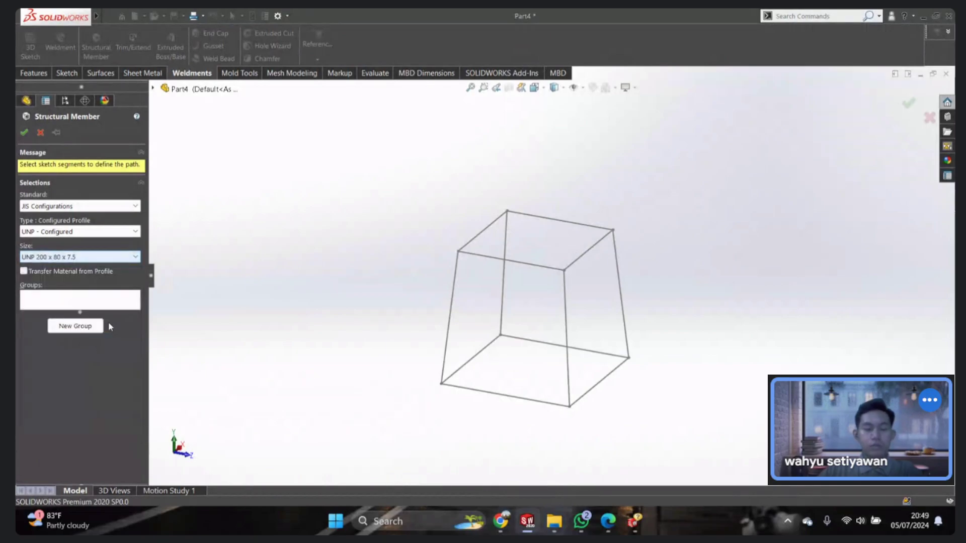
pyautogui.scroll(-5, 507, 192)
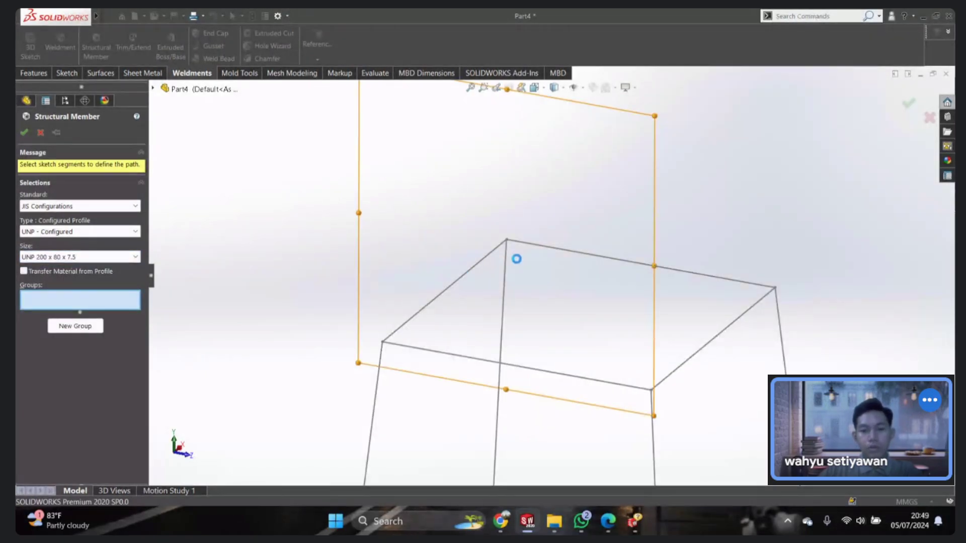
# Step: Select the four top frame sketch lines as the channel member path
pyautogui.click(572, 255)
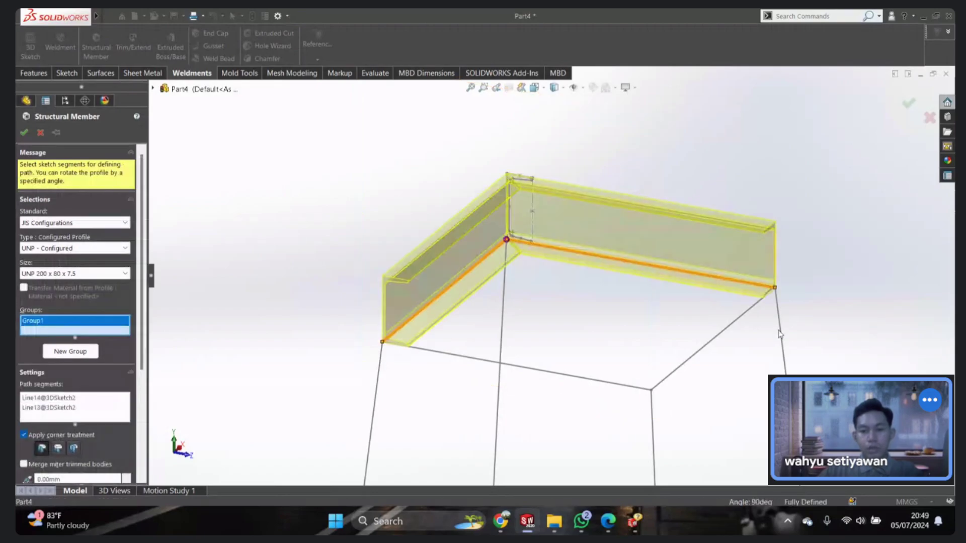
pyautogui.click(736, 322)
pyautogui.click(582, 384)
pyautogui.scroll(5, 573, 320)
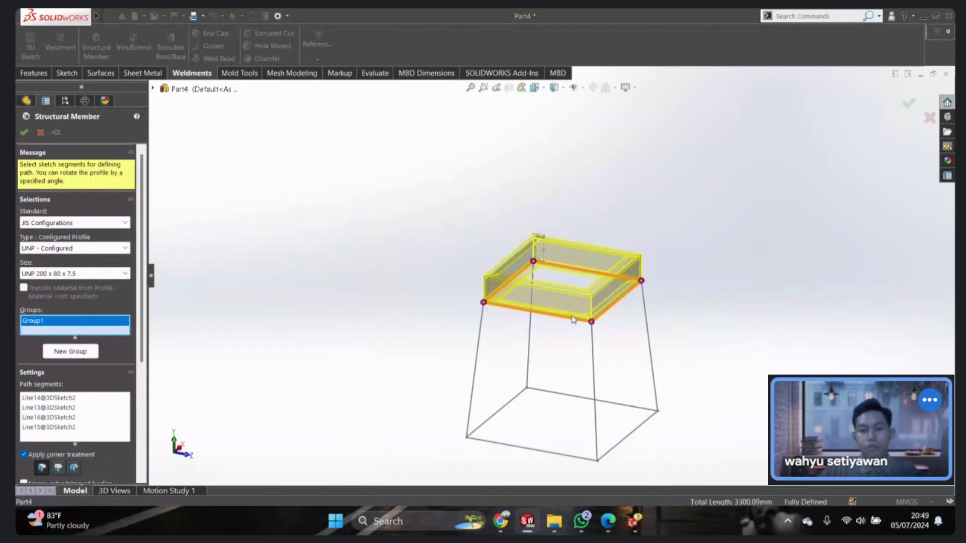
pyautogui.moveTo(574, 320)
pyautogui.mouseDown(button='middle')
pyautogui.moveTo(542, 296)
pyautogui.moveTo(587, 235)
pyautogui.moveTo(509, 265)
pyautogui.moveTo(483, 291)
pyautogui.moveTo(514, 328)
pyautogui.moveTo(537, 252)
pyautogui.moveTo(538, 281)
pyautogui.mouseUp(button='middle')
pyautogui.scroll(-3, 539, 282)
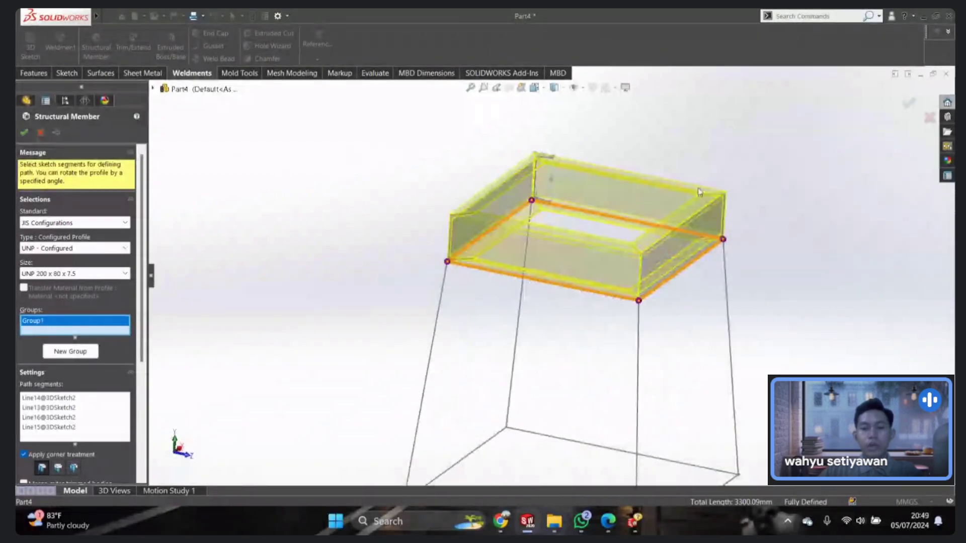
pyautogui.scroll(-3, 700, 191)
pyautogui.scroll(-3, 146, 260)
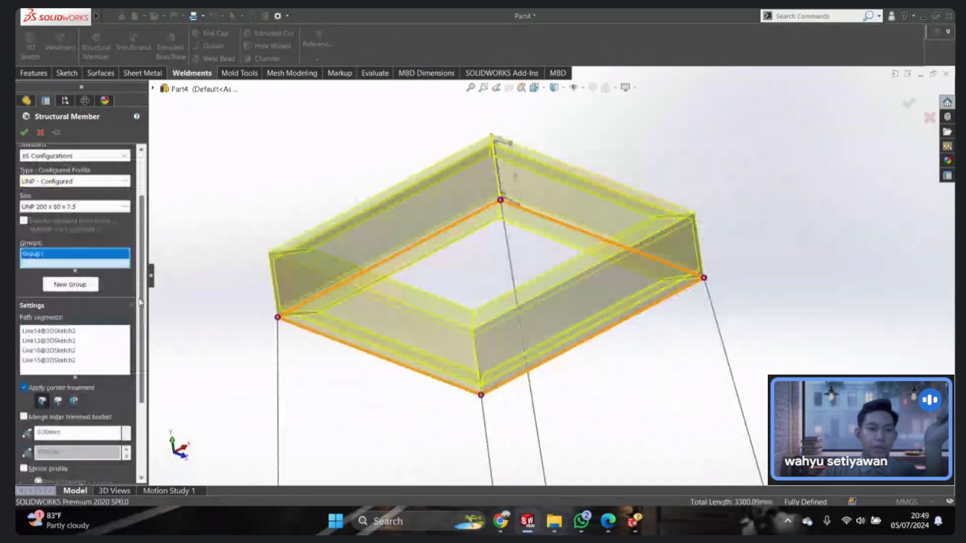
pyautogui.scroll(-2, 510, 292)
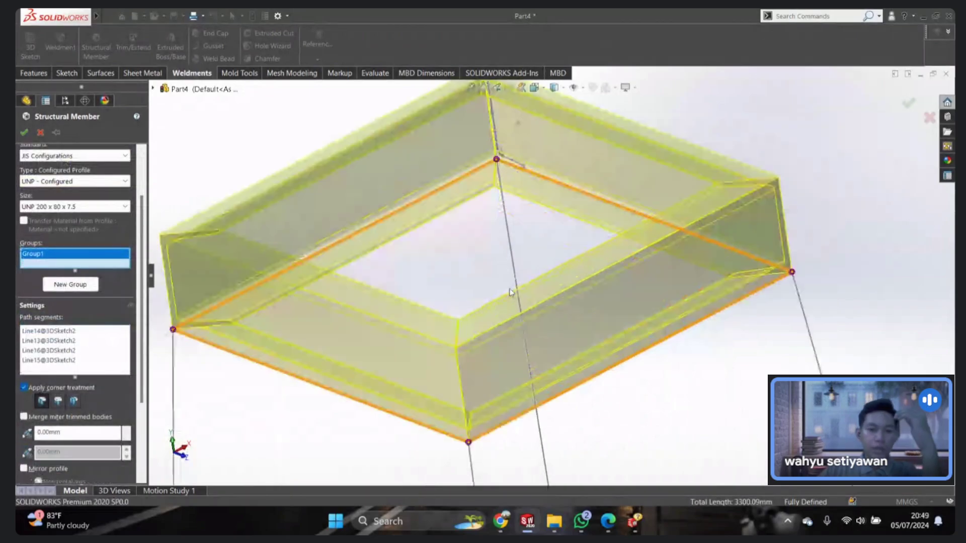
pyautogui.scroll(1, 510, 292)
pyautogui.scroll(2, 510, 292)
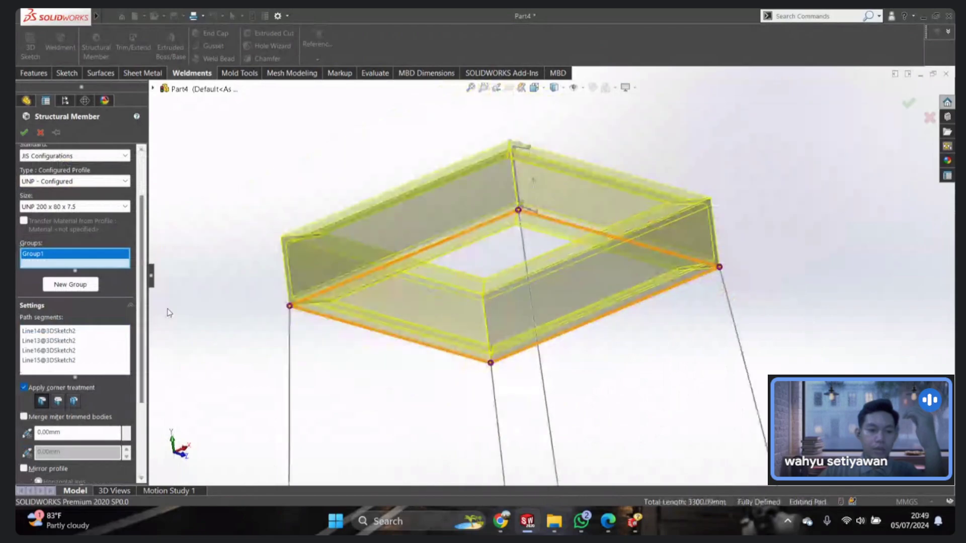
pyautogui.scroll(-5, 140, 332)
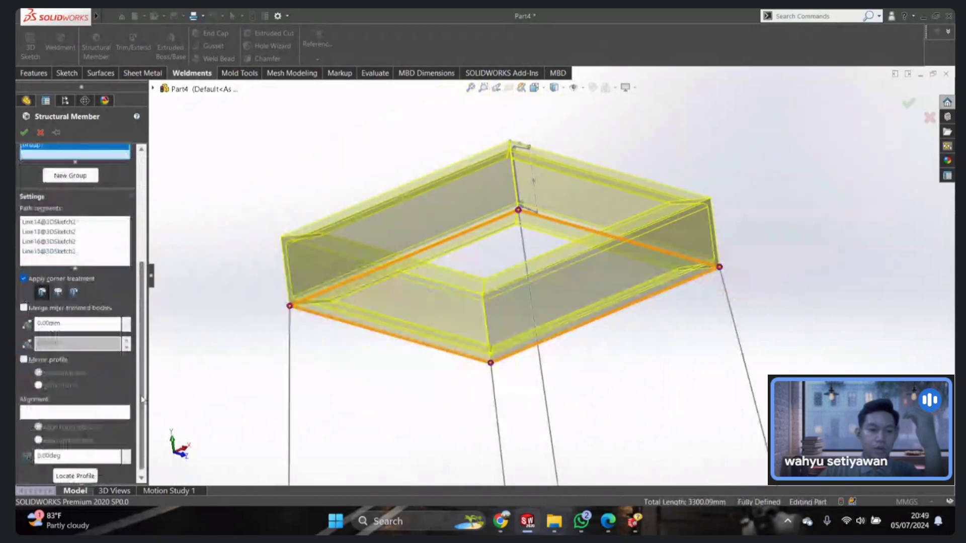
# Step: Try horizontal and vertical profile mirroring, then leave Mirror profile turned off
pyautogui.click(47, 356)
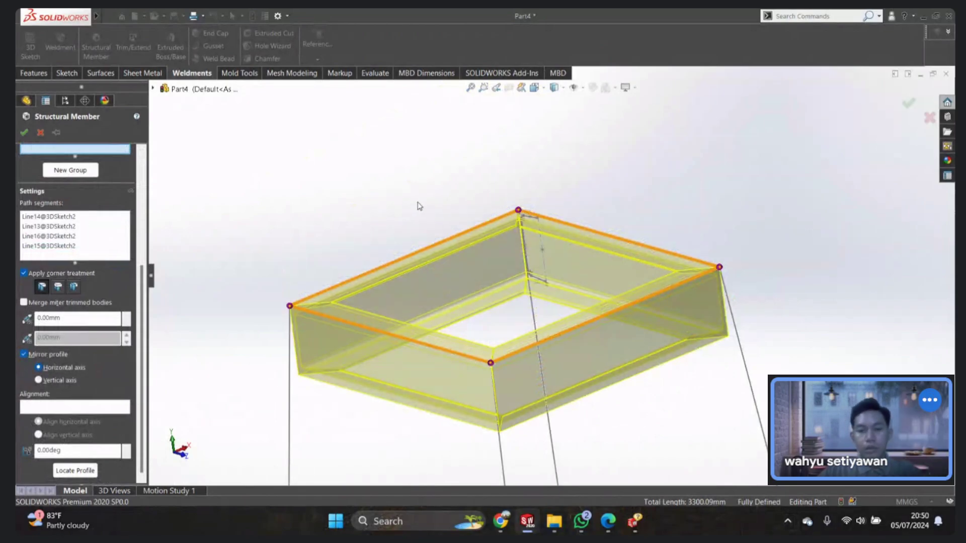
pyautogui.moveTo(418, 206)
pyautogui.mouseDown(button='middle')
pyautogui.moveTo(409, 282)
pyautogui.moveTo(429, 269)
pyautogui.mouseUp(button='middle')
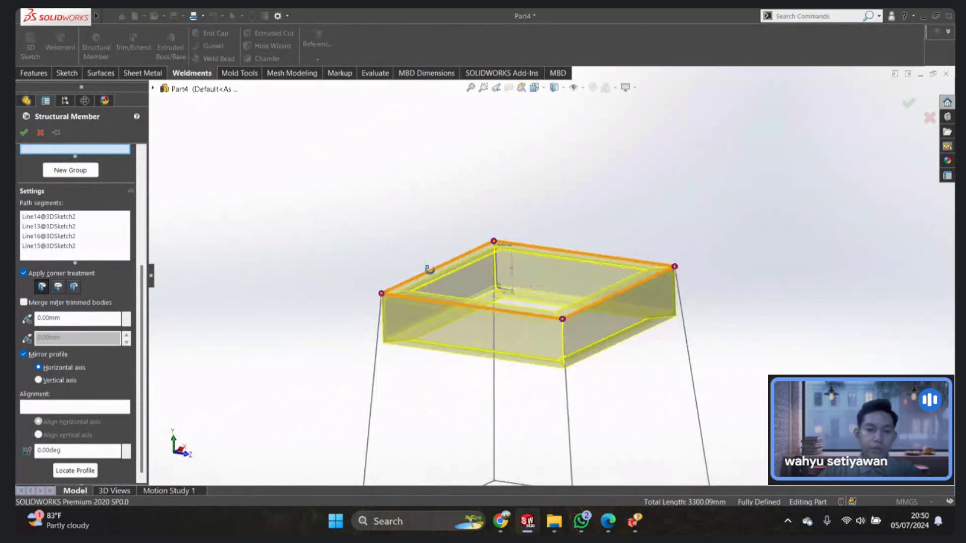
pyautogui.scroll(-3, 429, 269)
pyautogui.scroll(-1, 385, 271)
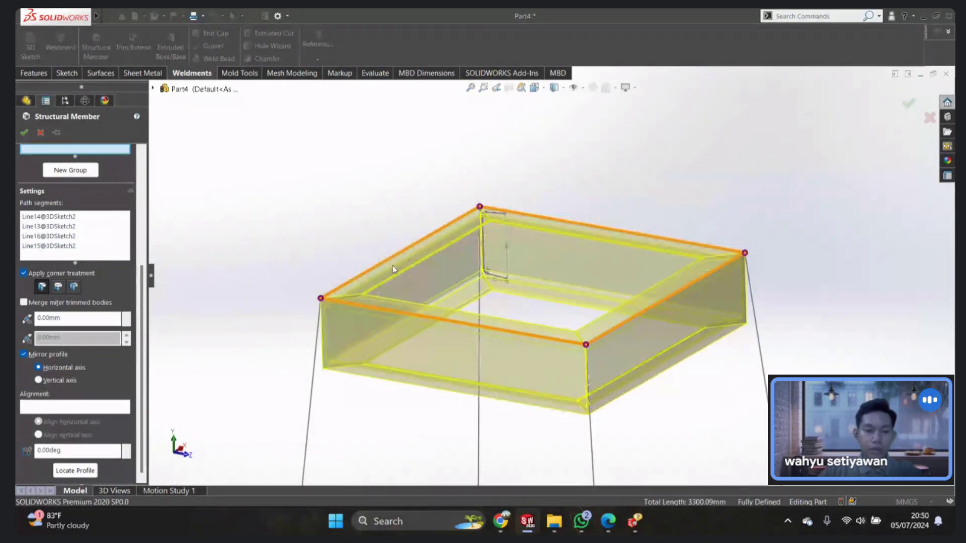
pyautogui.click(50, 380)
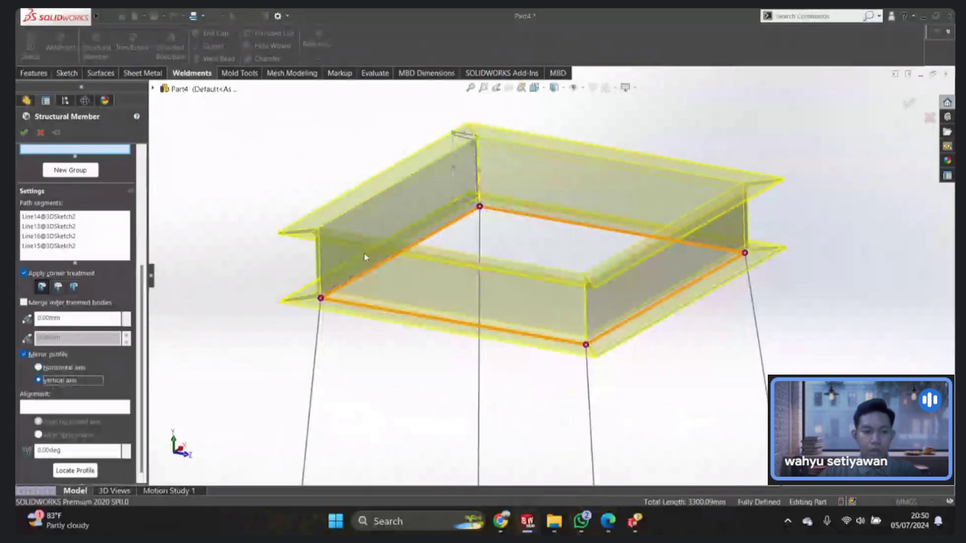
pyautogui.click(59, 373)
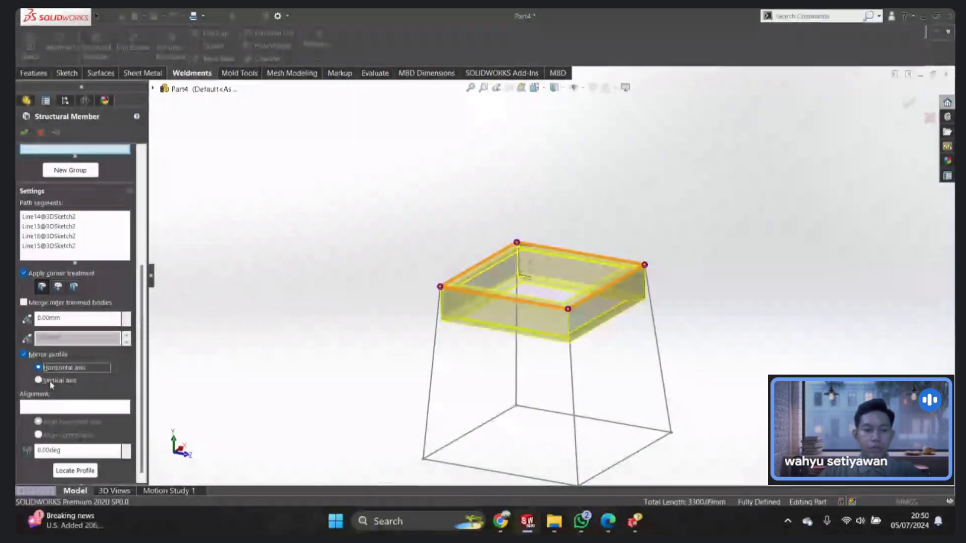
pyautogui.scroll(-3, 182, 300)
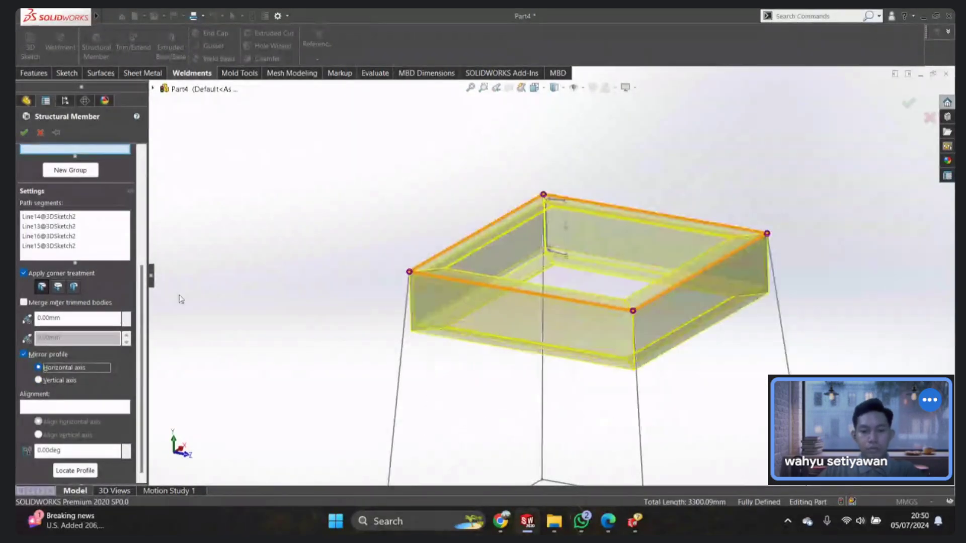
pyautogui.click(24, 354)
pyautogui.scroll(2, 516, 288)
pyautogui.scroll(-3, 521, 288)
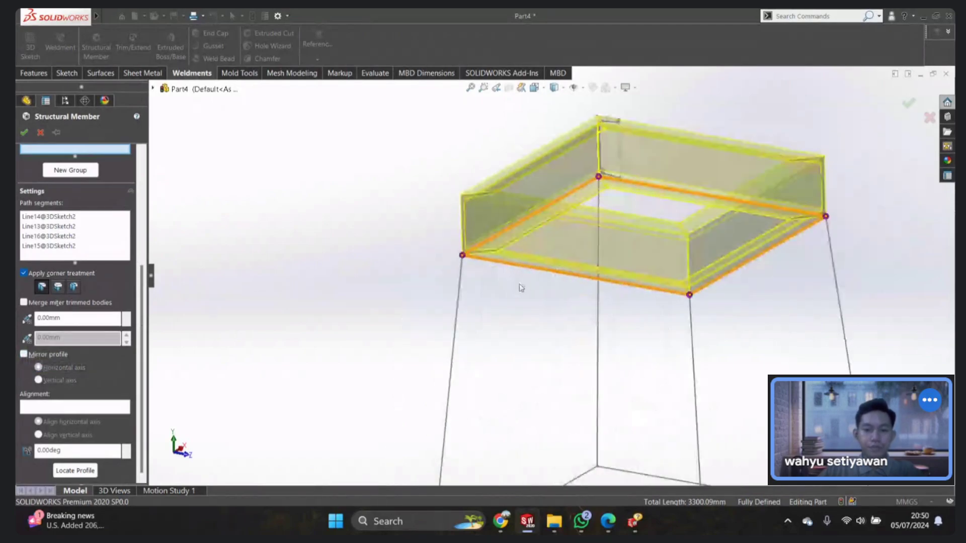
pyautogui.scroll(2, 521, 287)
pyautogui.moveTo(521, 288)
pyautogui.mouseDown(button='middle')
pyautogui.moveTo(534, 287)
pyautogui.moveTo(535, 267)
pyautogui.moveTo(530, 283)
pyautogui.moveTo(546, 270)
pyautogui.moveTo(566, 288)
pyautogui.mouseUp(button='middle')
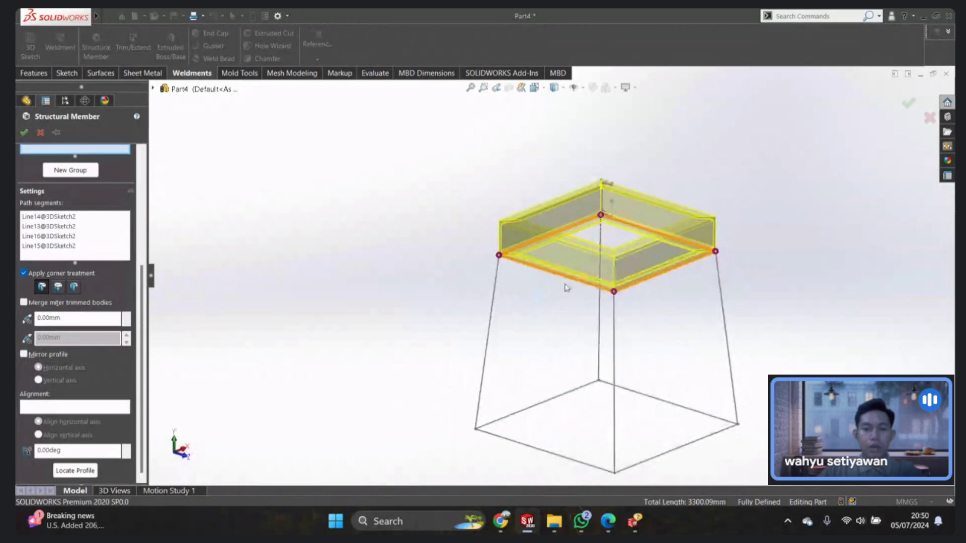
# Step: Accept the UNP 200 x 80 x 7.5 channel ring along the four top edges
pyautogui.click(24, 133)
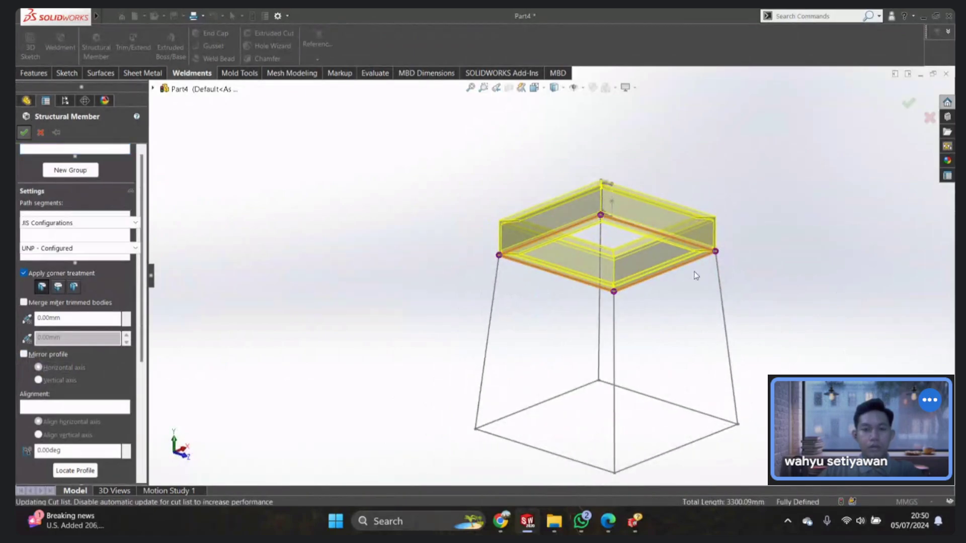
pyautogui.scroll(2, 745, 267)
pyautogui.moveTo(744, 267)
pyautogui.mouseDown(button='middle')
pyautogui.moveTo(585, 319)
pyautogui.moveTo(564, 197)
pyautogui.moveTo(590, 277)
pyautogui.mouseUp(button='middle')
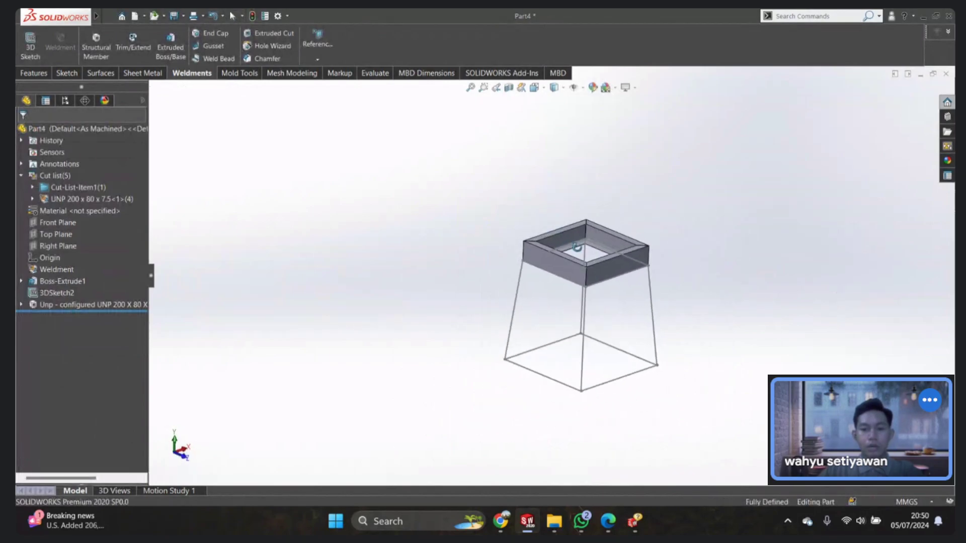
pyautogui.scroll(-5, 590, 277)
pyautogui.scroll(3, 590, 274)
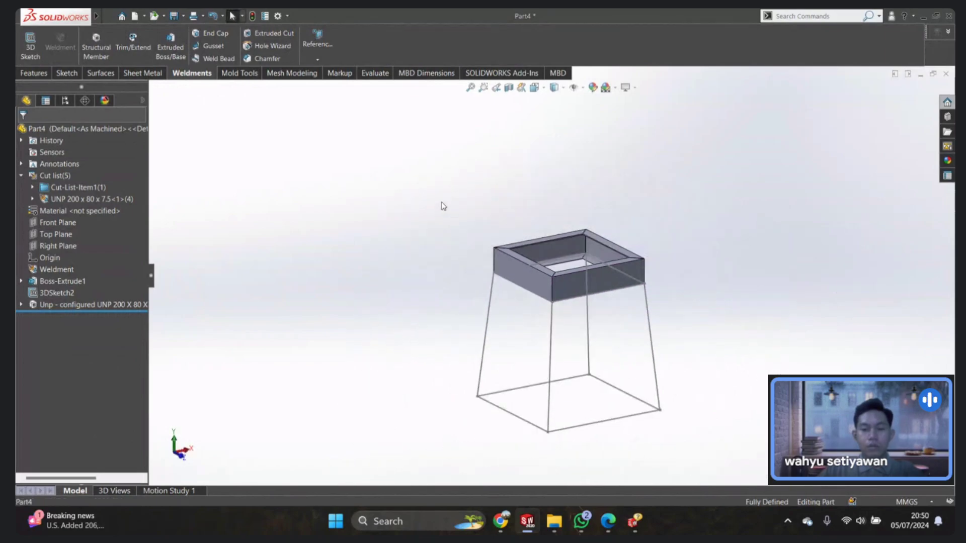
# Step: Edit the channel member feature, trying UNP 100 x 50 x 5.0 before settling on UNP 150 x 75 x 6.5
pyautogui.click(100, 305)
pyautogui.rightClick(101, 305)
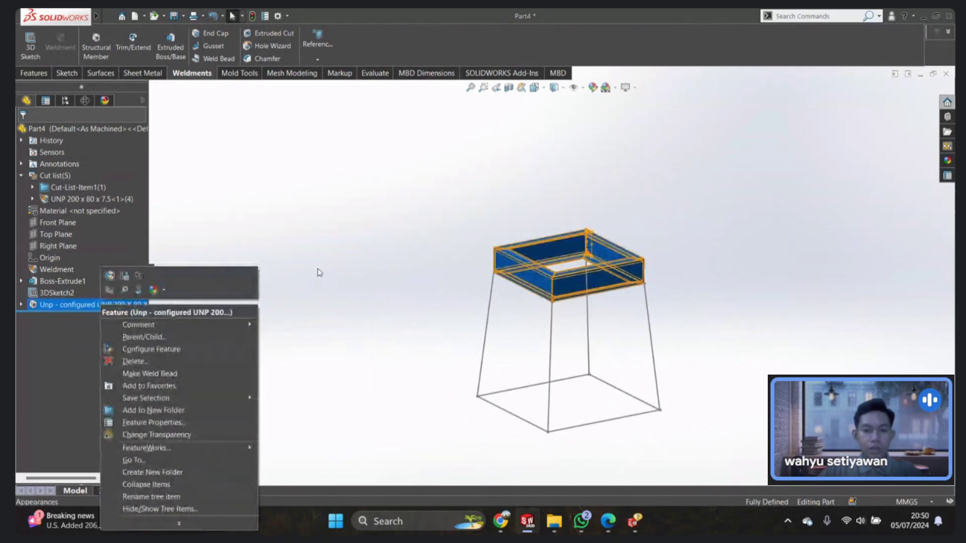
pyautogui.click(109, 275)
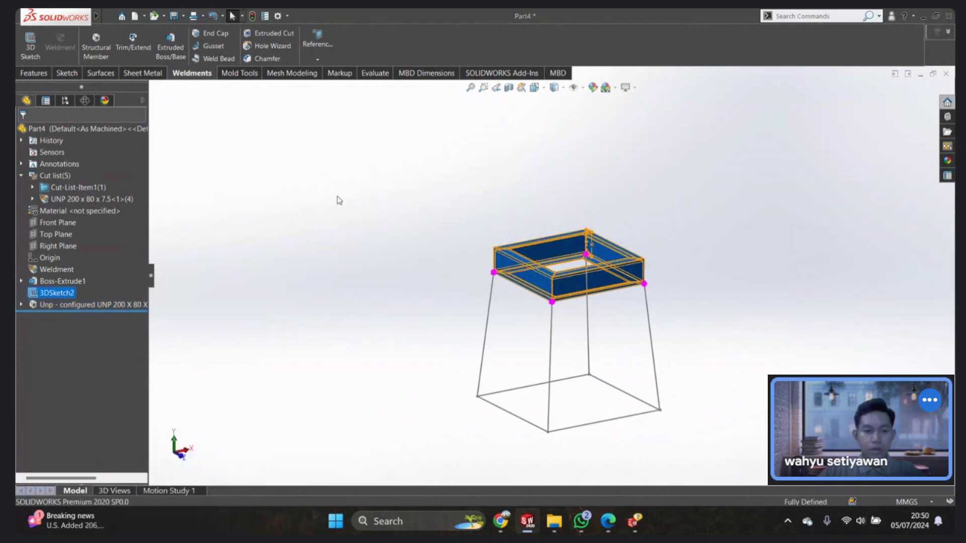
pyautogui.click(47, 274)
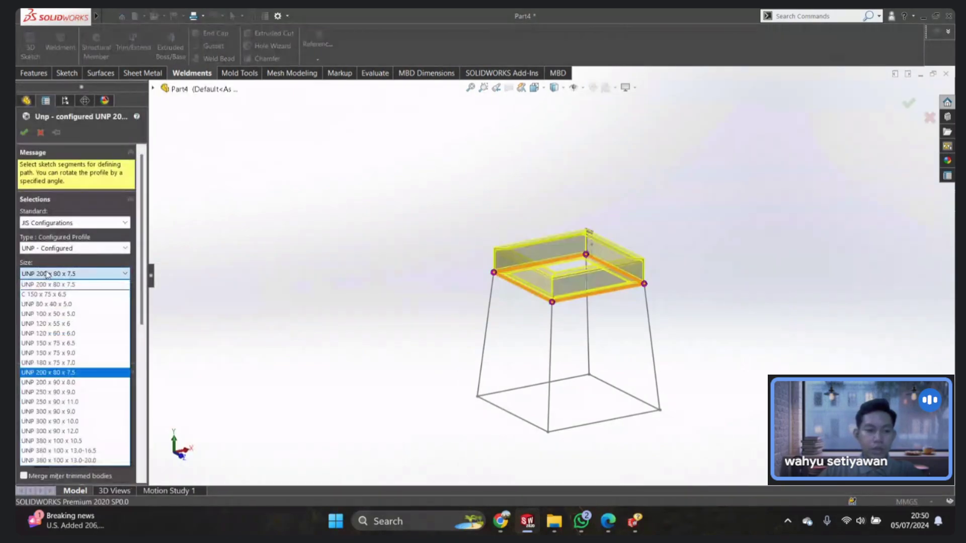
pyautogui.click(48, 314)
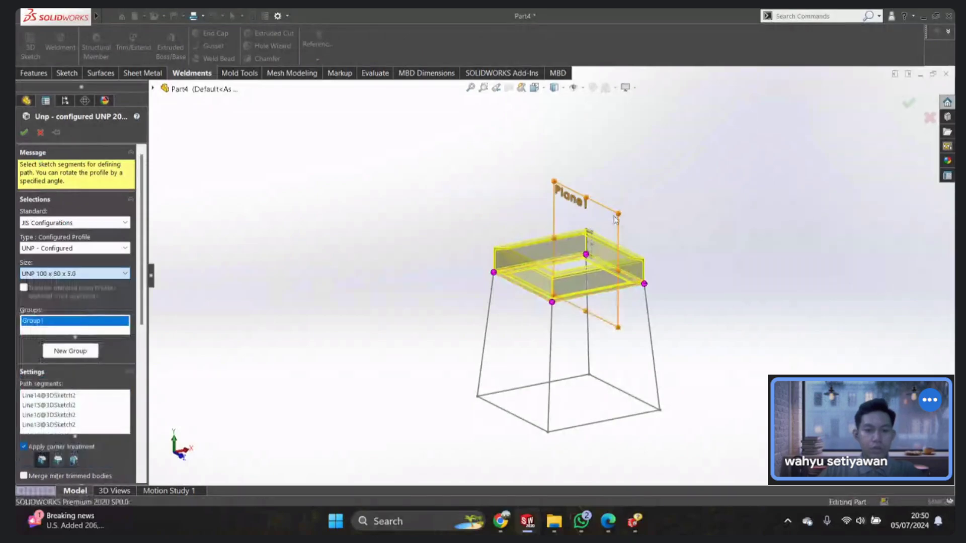
pyautogui.scroll(-3, 566, 282)
pyautogui.moveTo(566, 282); pyautogui.dragTo(605, 283, button='middle')
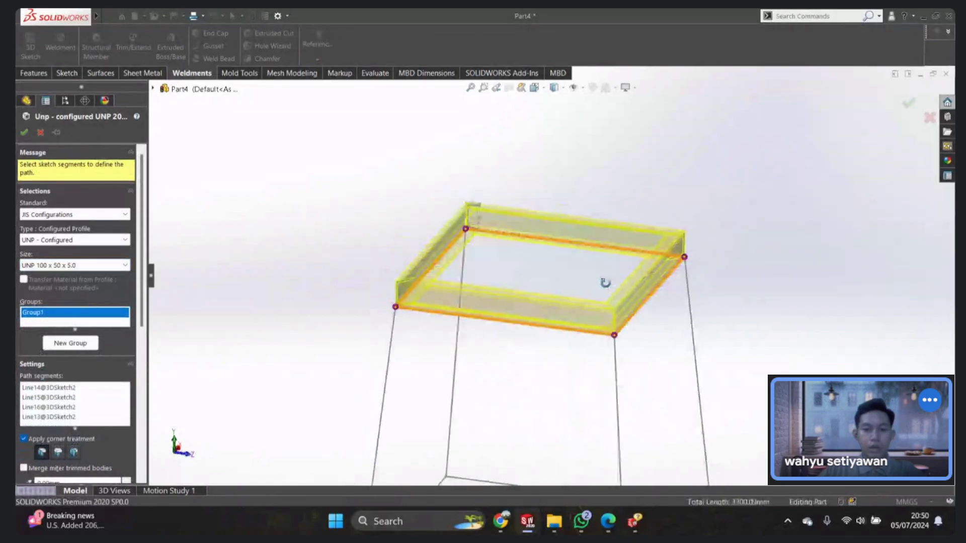
pyautogui.click(76, 266)
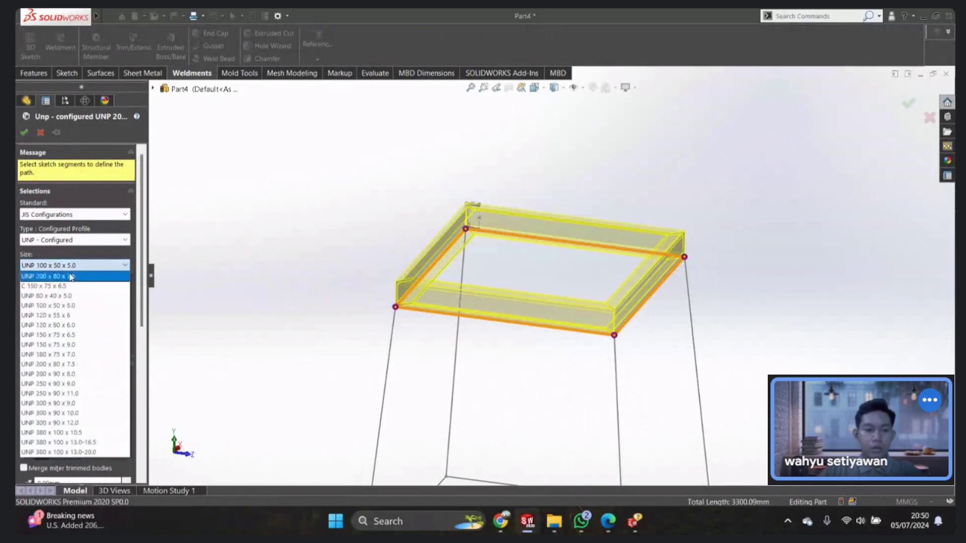
pyautogui.click(62, 335)
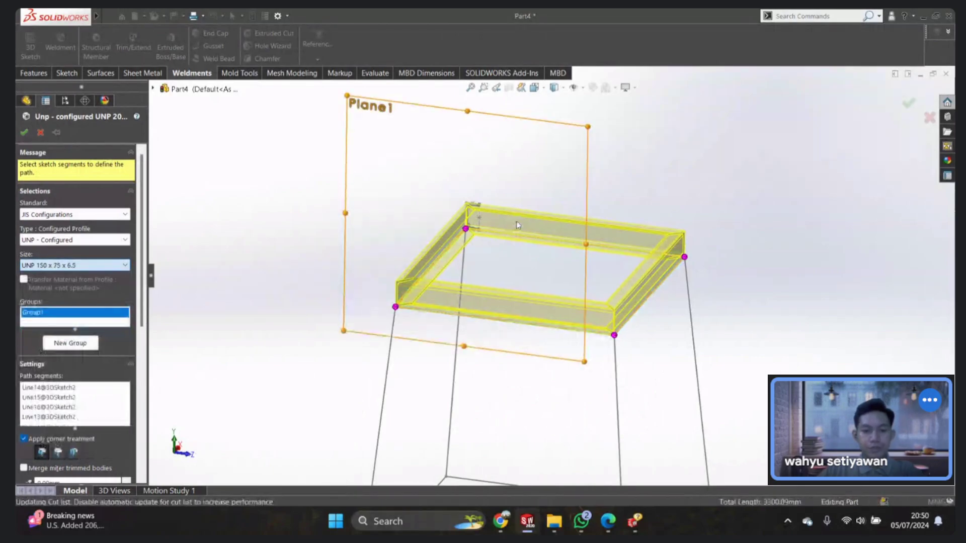
pyautogui.moveTo(433, 252)
pyautogui.mouseDown(button='middle')
pyautogui.moveTo(378, 222)
pyautogui.moveTo(17, 143)
pyautogui.mouseUp(button='middle')
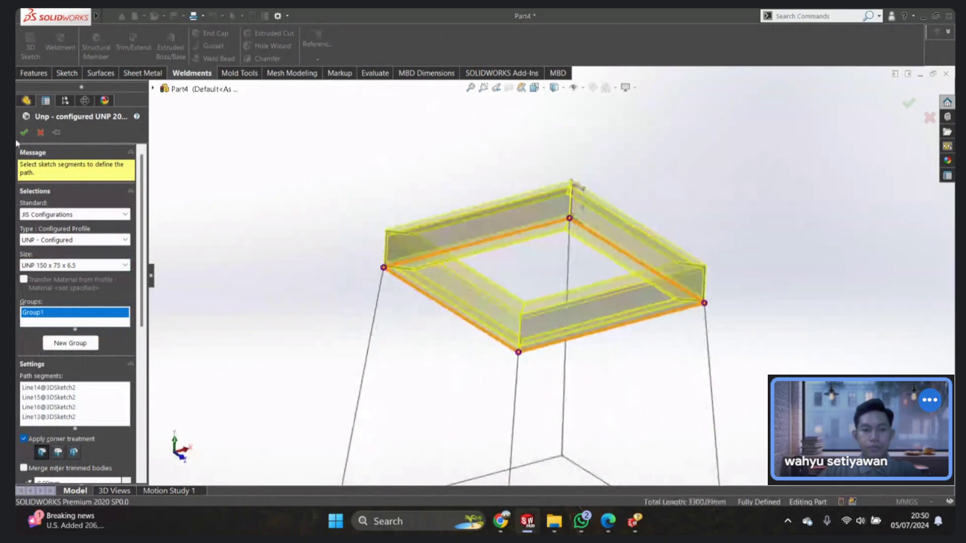
pyautogui.click(24, 132)
pyautogui.moveTo(353, 204)
pyautogui.mouseDown(button='middle')
pyautogui.moveTo(449, 308)
pyautogui.moveTo(455, 283)
pyautogui.moveTo(429, 287)
pyautogui.mouseUp(button='middle')
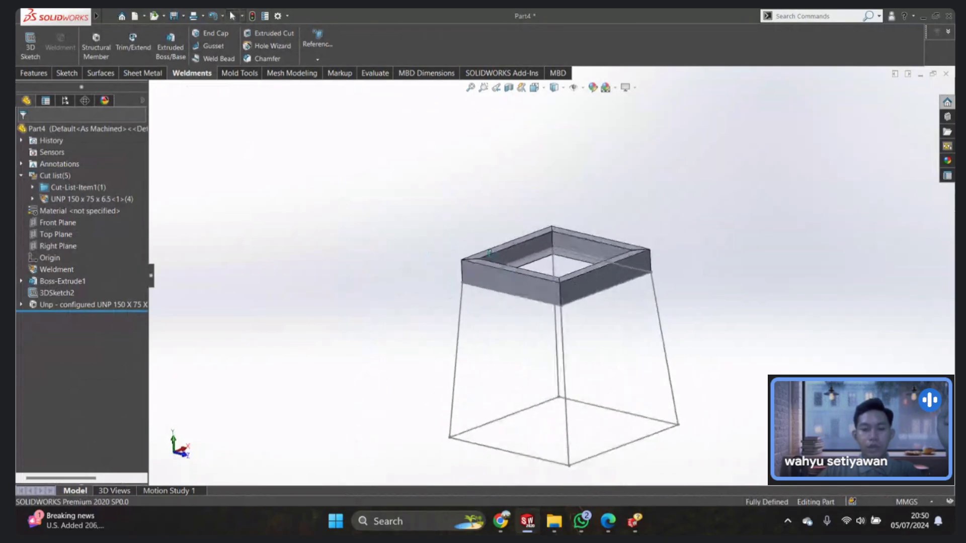
# Step: Start another structural member and pick the sloped corner line as the leg path
pyautogui.moveTo(488, 271); pyautogui.dragTo(493, 188, button='middle')
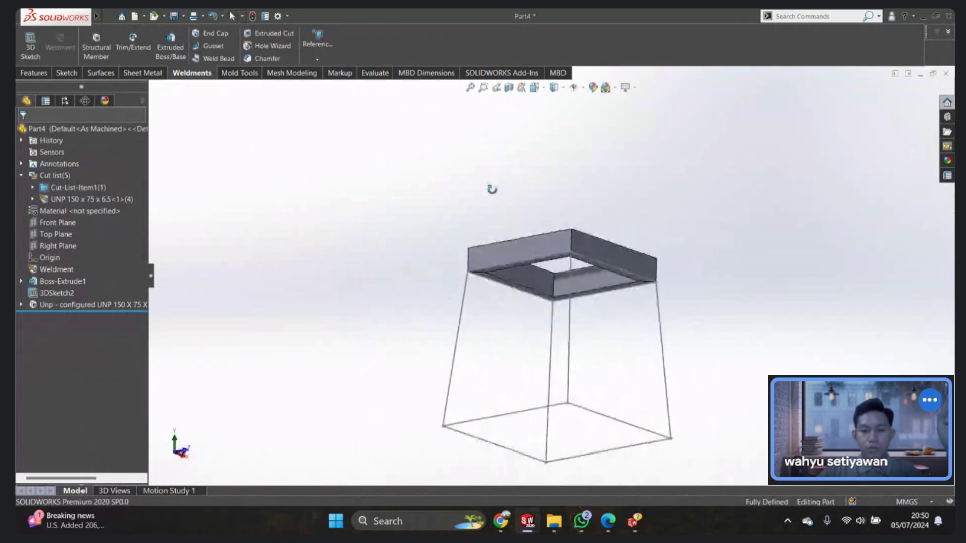
pyautogui.click(95, 50)
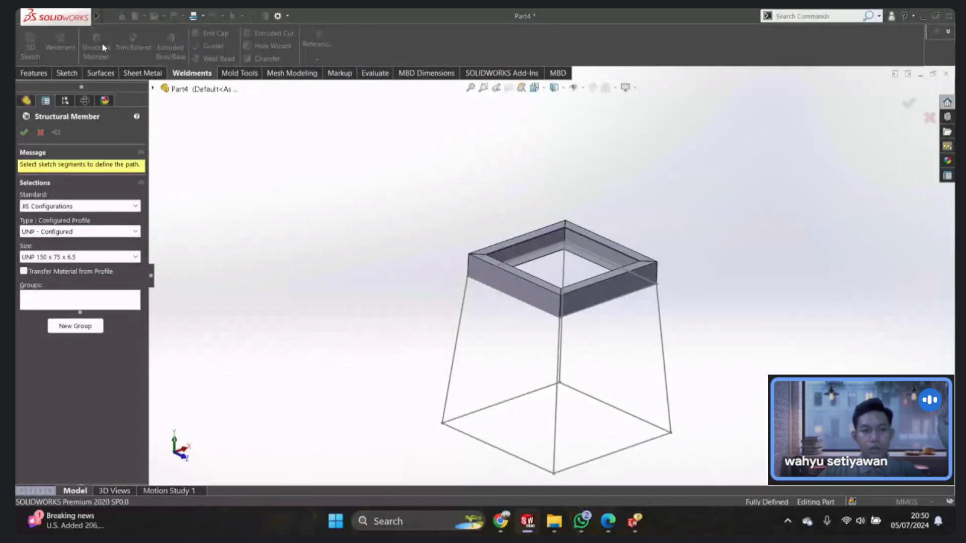
pyautogui.click(52, 303)
pyautogui.scroll(-4, 623, 349)
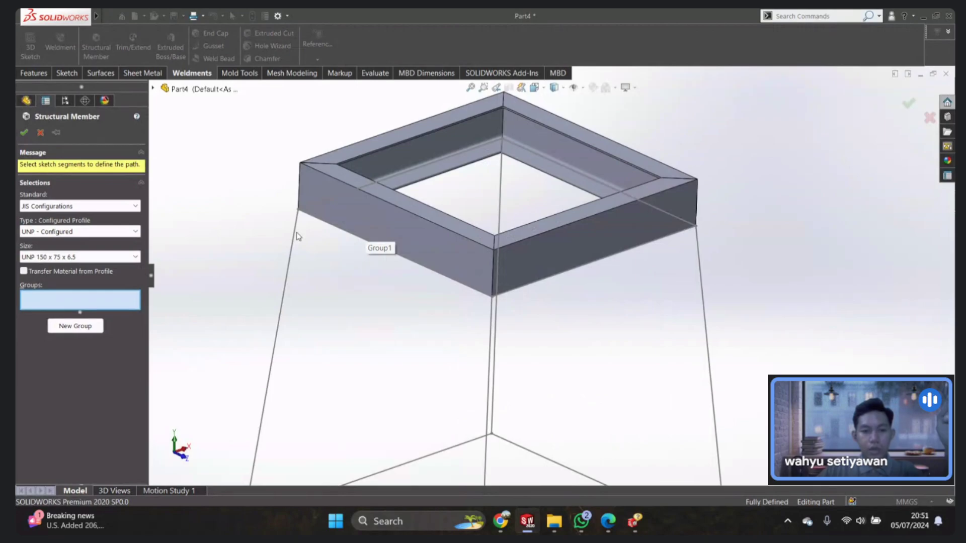
pyautogui.click(295, 235)
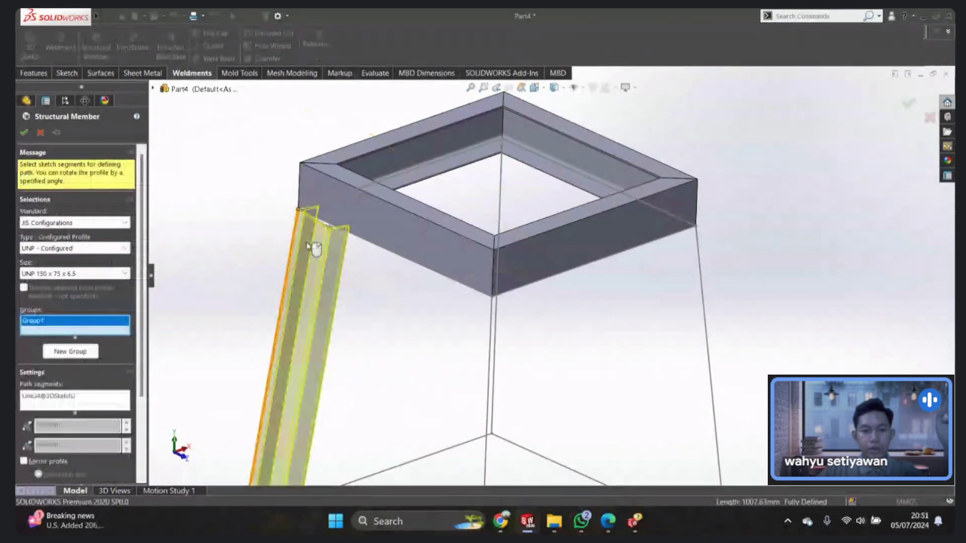
pyautogui.moveTo(309, 246)
pyautogui.mouseDown(button='middle')
pyautogui.moveTo(292, 162)
pyautogui.moveTo(263, 119)
pyautogui.moveTo(384, 261)
pyautogui.moveTo(401, 246)
pyautogui.moveTo(536, 284)
pyautogui.mouseUp(button='middle')
pyautogui.scroll(-5, 536, 284)
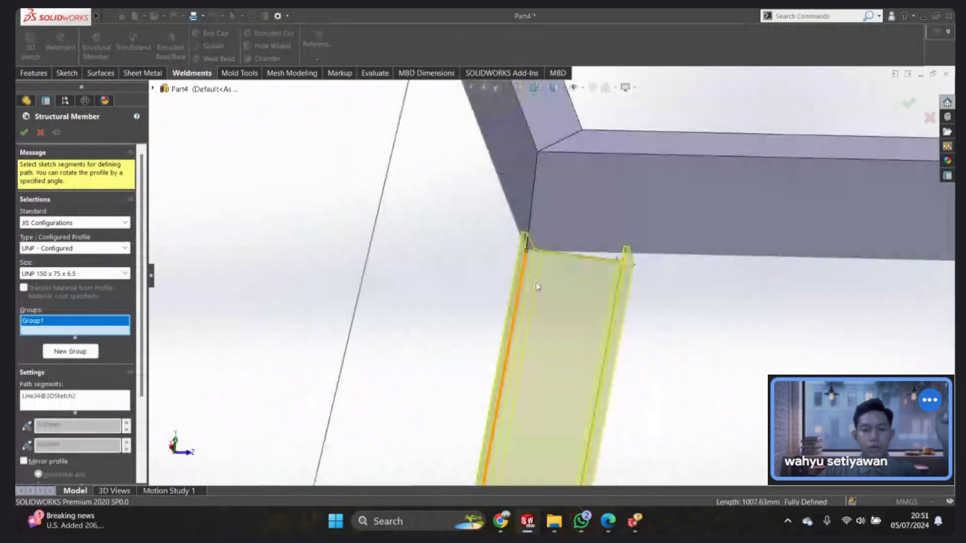
pyautogui.scroll(5, 505, 248)
pyautogui.scroll(3, 504, 249)
pyautogui.scroll(2, 550, 352)
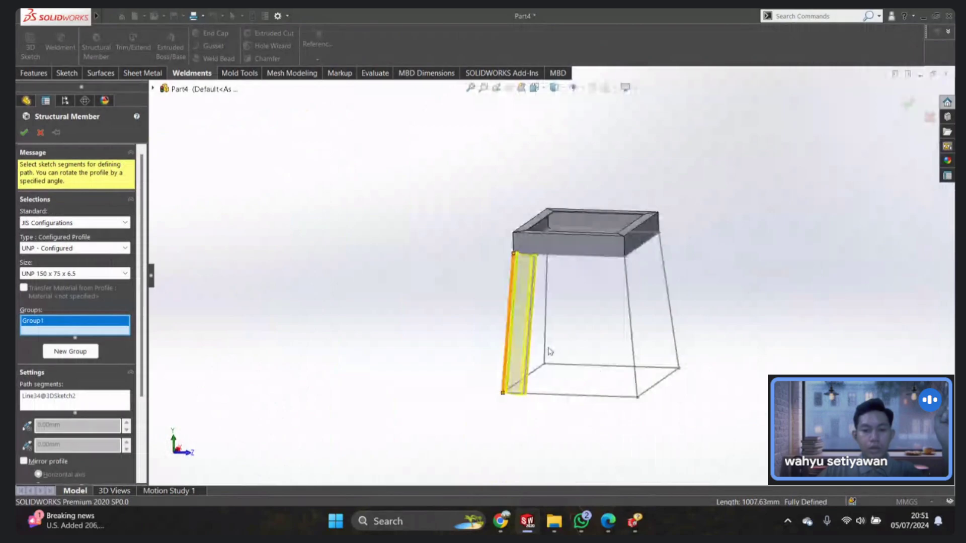
pyautogui.scroll(-3, 550, 352)
pyautogui.moveTo(550, 351)
pyautogui.mouseDown(button='middle')
pyautogui.moveTo(571, 390)
pyautogui.moveTo(598, 291)
pyautogui.mouseUp(button='middle')
pyautogui.scroll(-3, 598, 291)
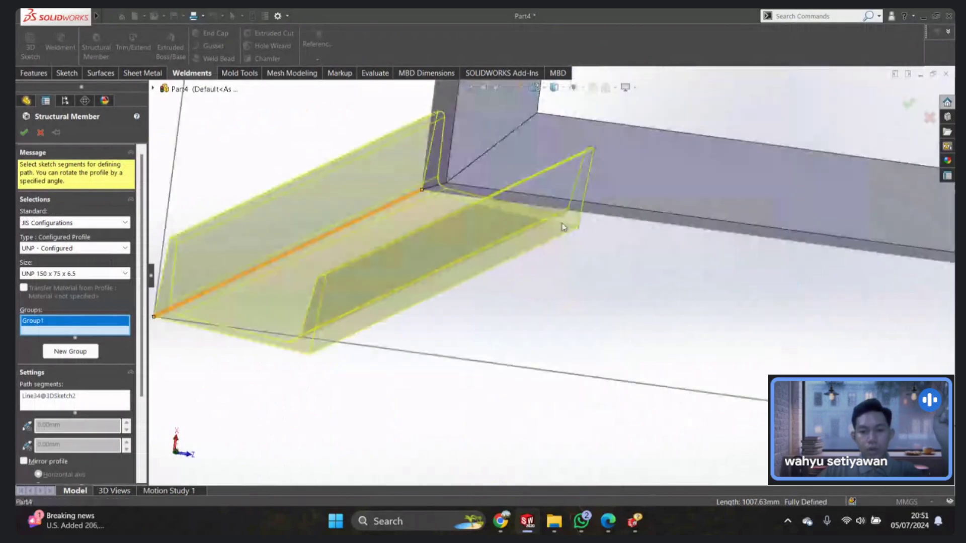
pyautogui.moveTo(565, 224)
pyautogui.mouseDown(button='middle')
pyautogui.moveTo(521, 209)
pyautogui.moveTo(498, 176)
pyautogui.moveTo(549, 221)
pyautogui.mouseUp(button='middle')
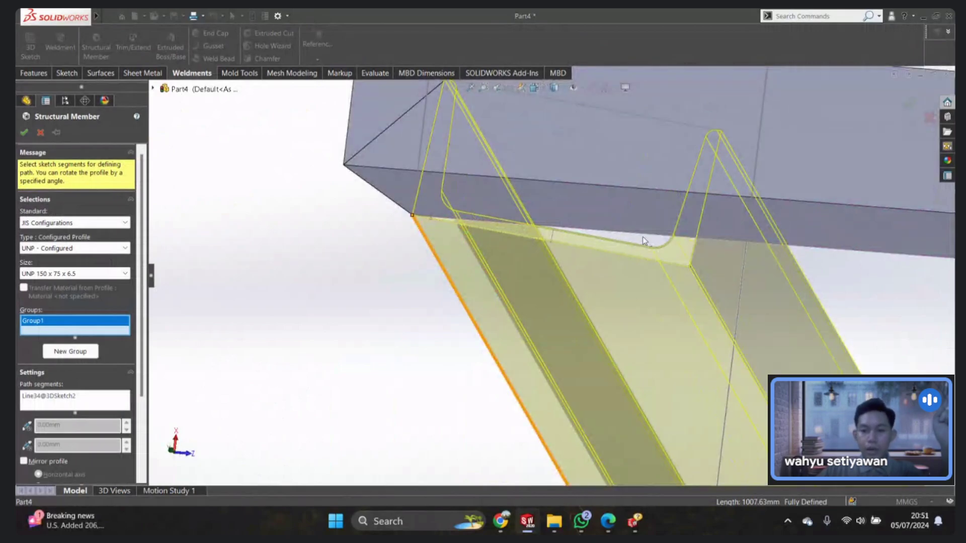
pyautogui.moveTo(322, 250)
pyautogui.mouseDown(button='middle')
pyautogui.moveTo(371, 200)
pyautogui.moveTo(352, 211)
pyautogui.mouseUp(button='middle')
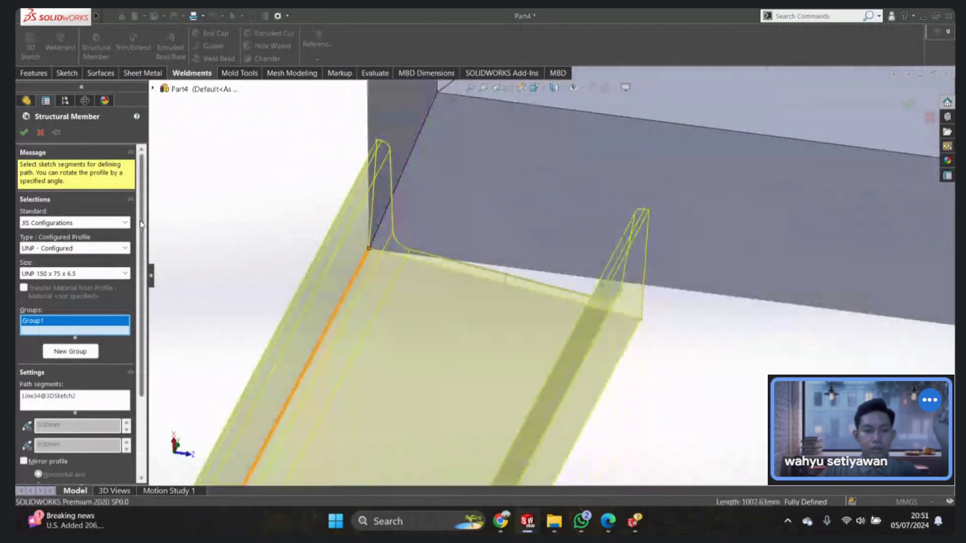
pyautogui.scroll(-1, 139, 256)
pyautogui.scroll(-2, 139, 255)
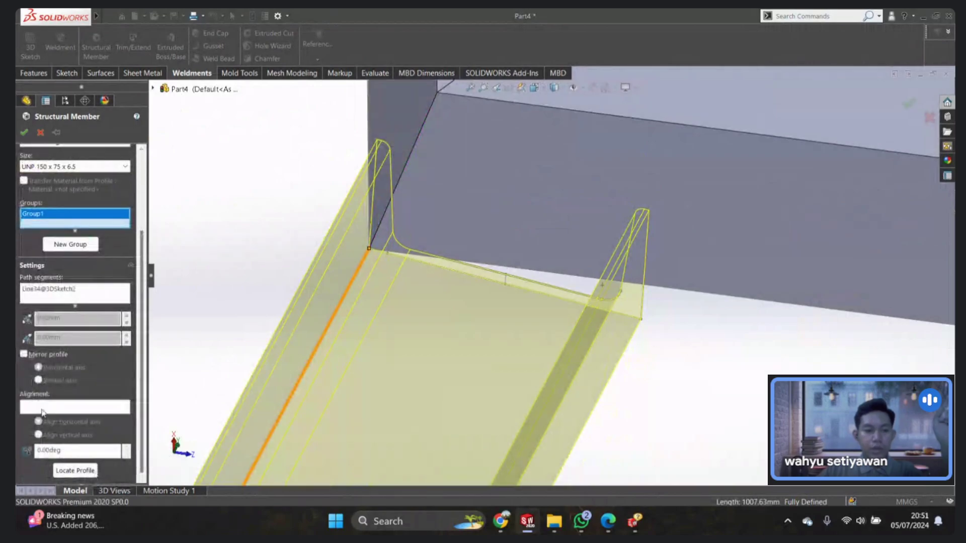
# Step: Align the leg's channel profile to the top frame edge
pyautogui.click(104, 406)
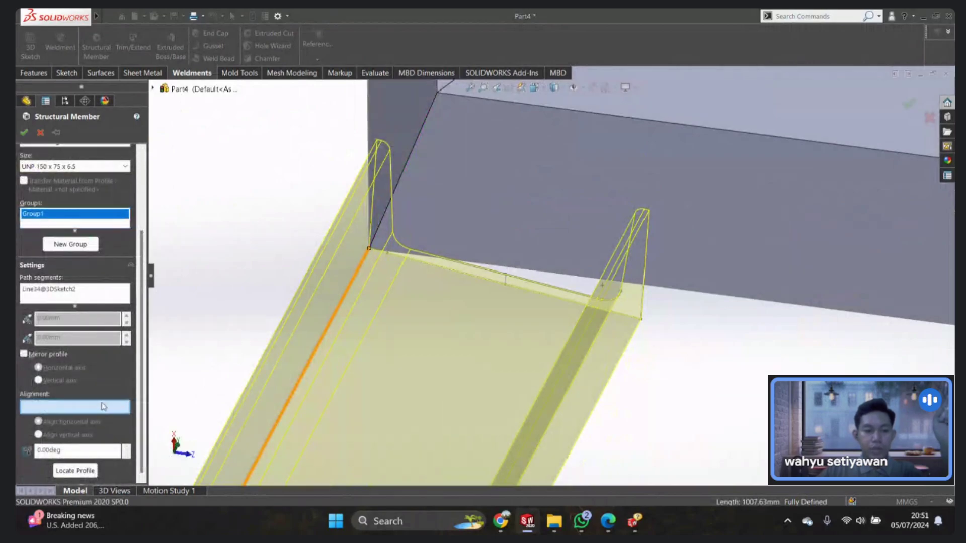
pyautogui.click(666, 288)
pyautogui.scroll(2, 665, 288)
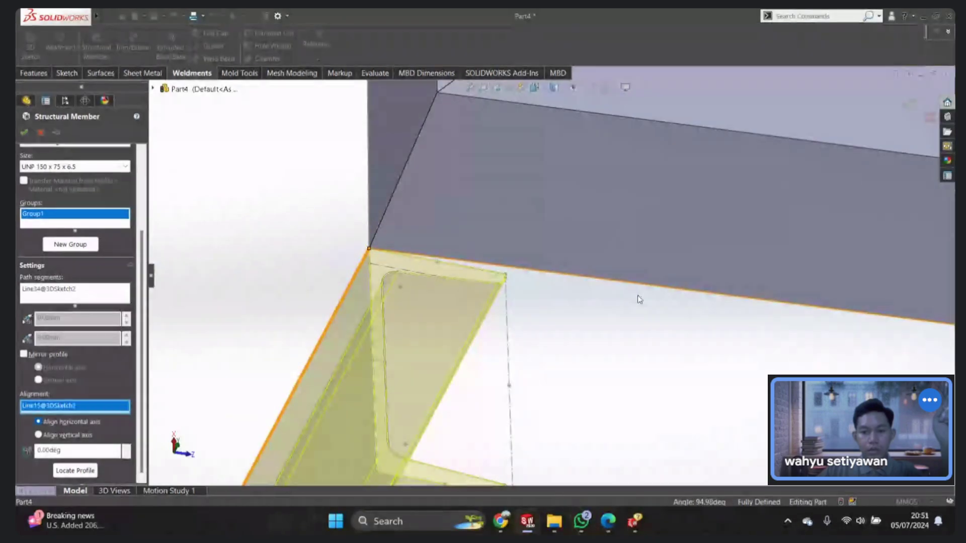
pyautogui.scroll(3, 557, 323)
pyautogui.moveTo(544, 266); pyautogui.dragTo(534, 274, button='middle')
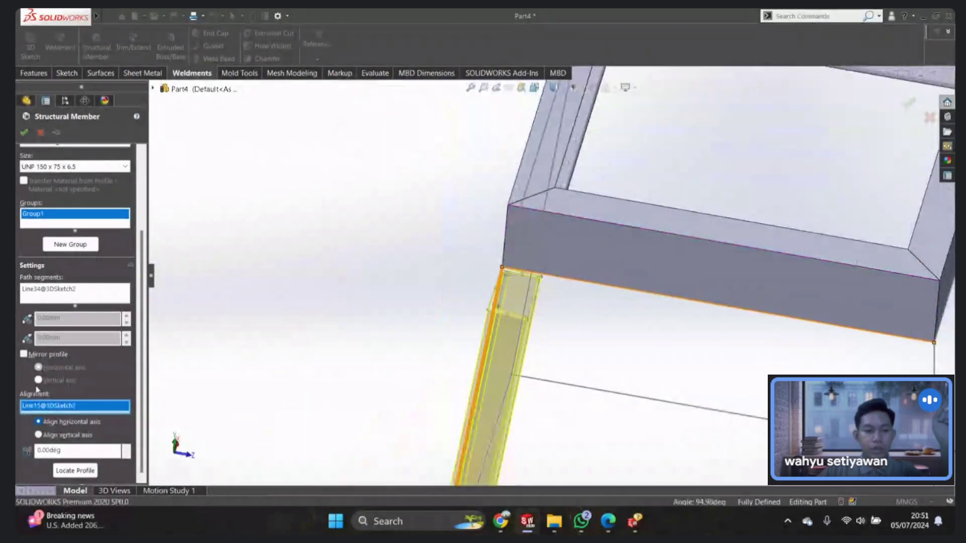
# Step: Mirror the leg profile about the horizontal axis and accept the channel leg
pyautogui.click(35, 358)
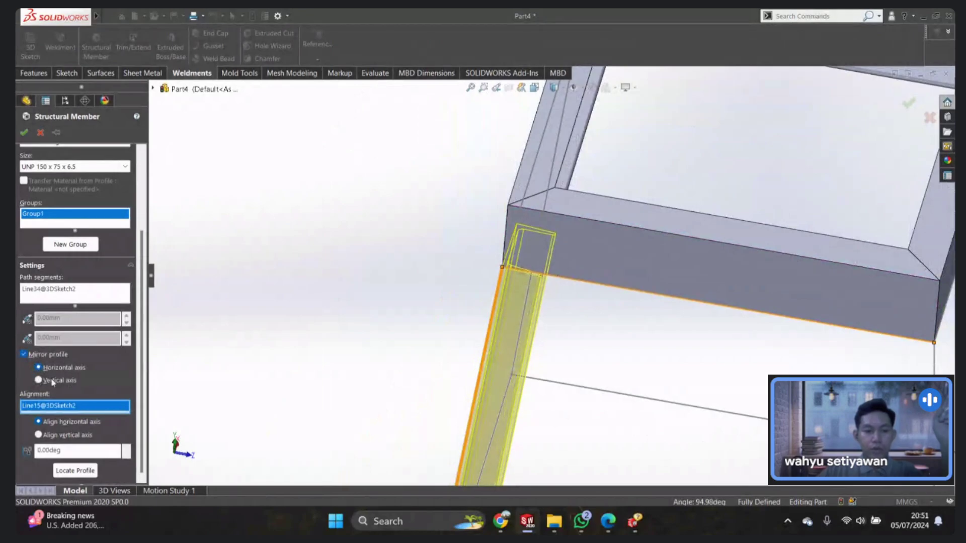
pyautogui.click(53, 383)
pyautogui.click(39, 368)
pyautogui.scroll(2, 459, 291)
pyautogui.scroll(3, 493, 259)
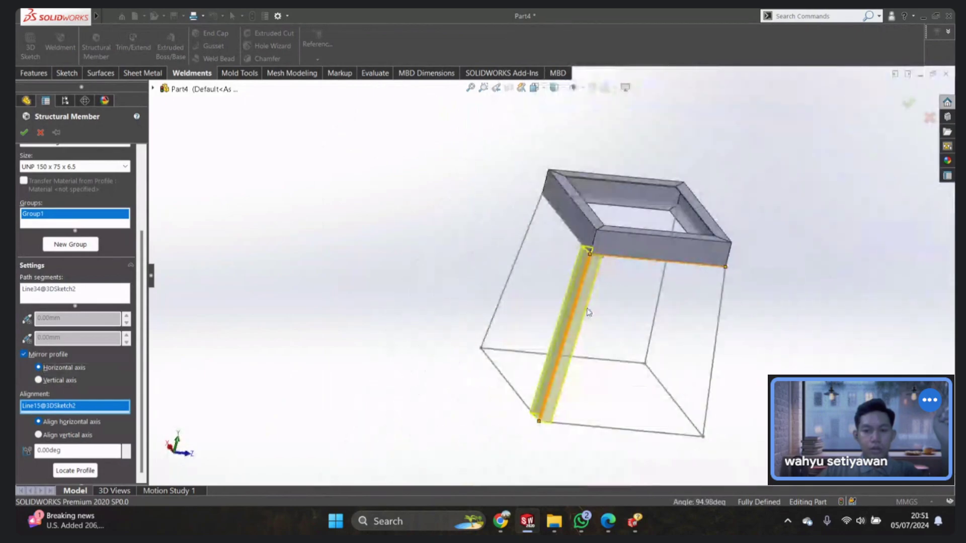
pyautogui.moveTo(586, 313)
pyautogui.mouseDown(button='middle')
pyautogui.moveTo(552, 380)
pyautogui.moveTo(553, 483)
pyautogui.moveTo(584, 242)
pyautogui.moveTo(569, 233)
pyautogui.moveTo(578, 402)
pyautogui.moveTo(642, 105)
pyautogui.mouseUp(button='middle')
pyautogui.scroll(-5, 589, 234)
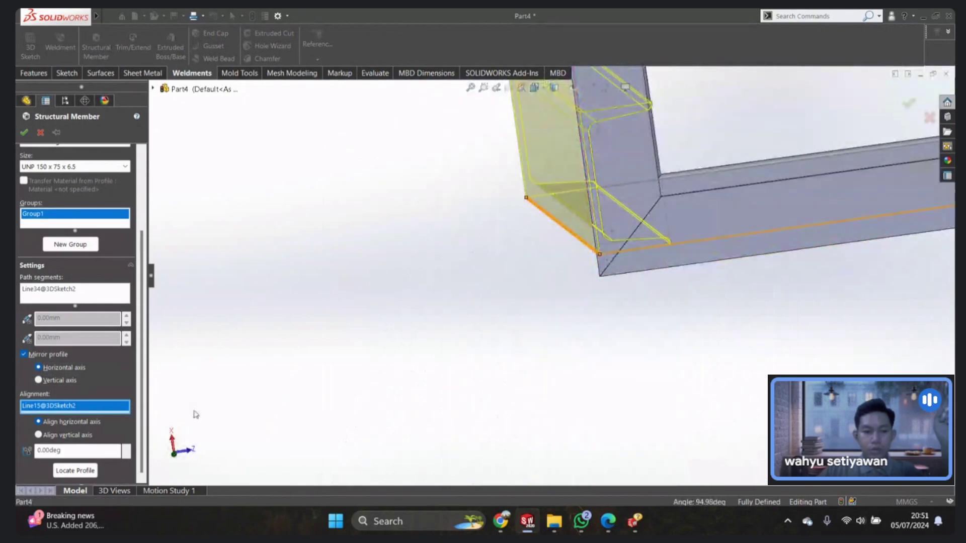
pyautogui.moveTo(498, 263); pyautogui.dragTo(633, 312, button='middle')
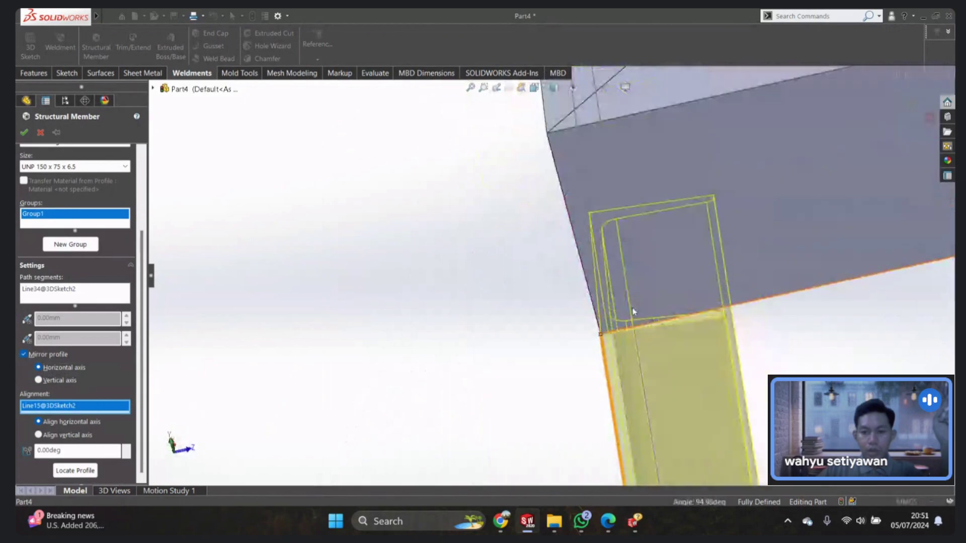
pyautogui.click(23, 132)
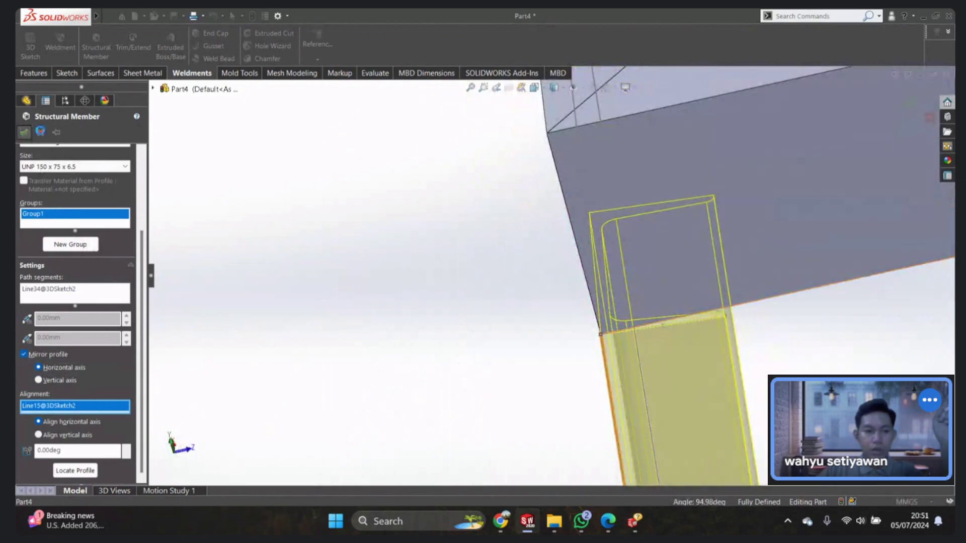
pyautogui.scroll(3, 705, 315)
pyautogui.scroll(3, 610, 304)
pyautogui.moveTo(610, 304)
pyautogui.mouseDown(button='middle')
pyautogui.moveTo(633, 241)
pyautogui.moveTo(604, 253)
pyautogui.moveTo(632, 213)
pyautogui.moveTo(639, 271)
pyautogui.mouseUp(button='middle')
pyautogui.scroll(-5, 572, 246)
# Step: Start Trim/Extend and select the slanted leg as the body to trim
pyautogui.moveTo(553, 176); pyautogui.dragTo(587, 150, button='middle')
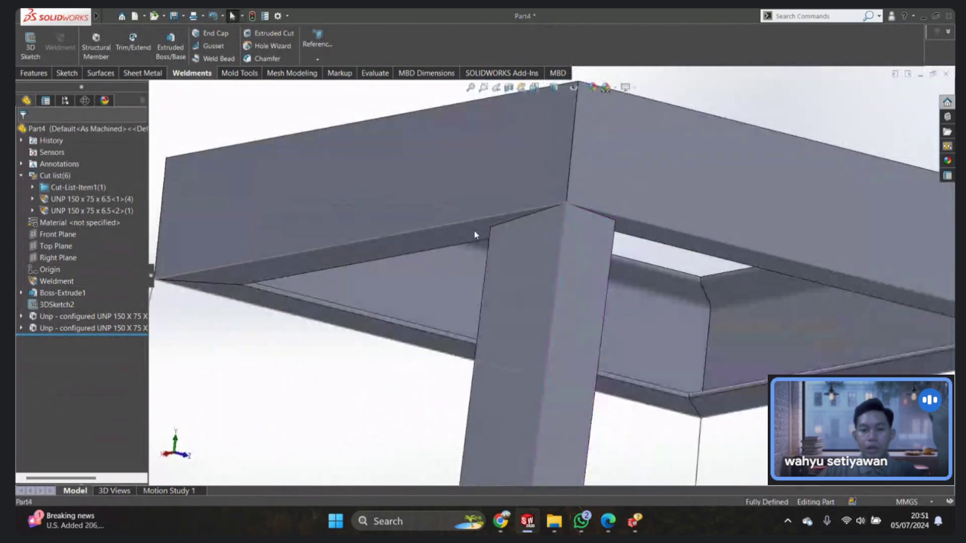
pyautogui.scroll(3, 498, 234)
pyautogui.scroll(-3, 511, 270)
pyautogui.scroll(-2, 498, 276)
pyautogui.scroll(3, 498, 279)
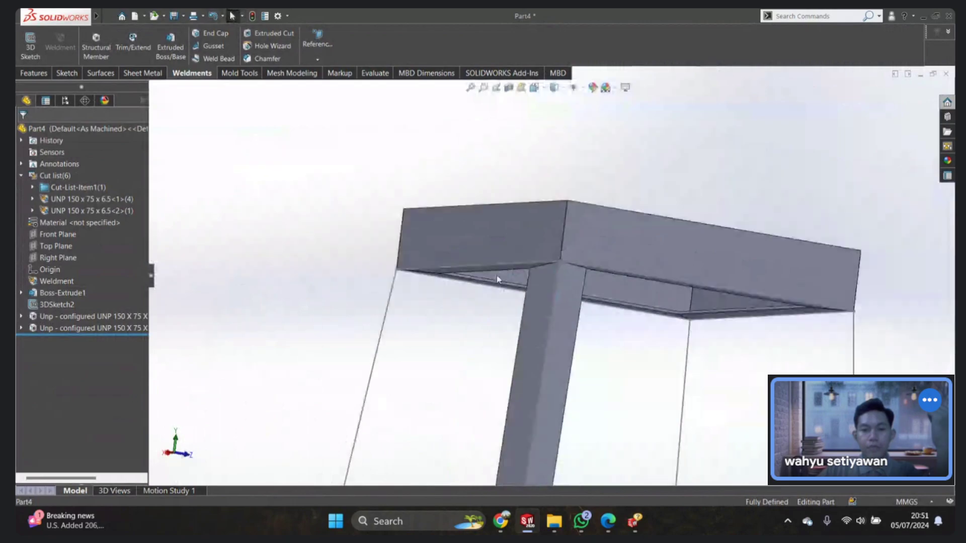
pyautogui.click(125, 44)
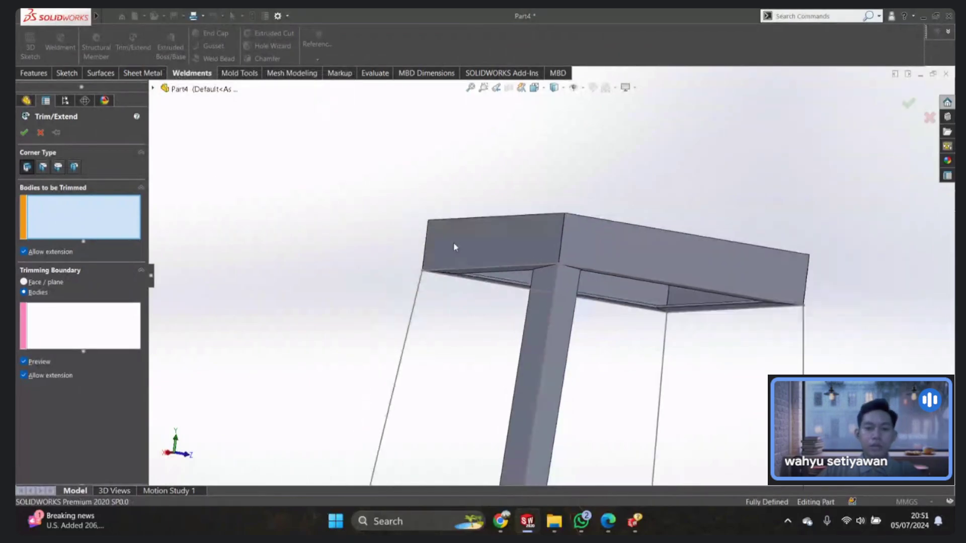
pyautogui.click(533, 307)
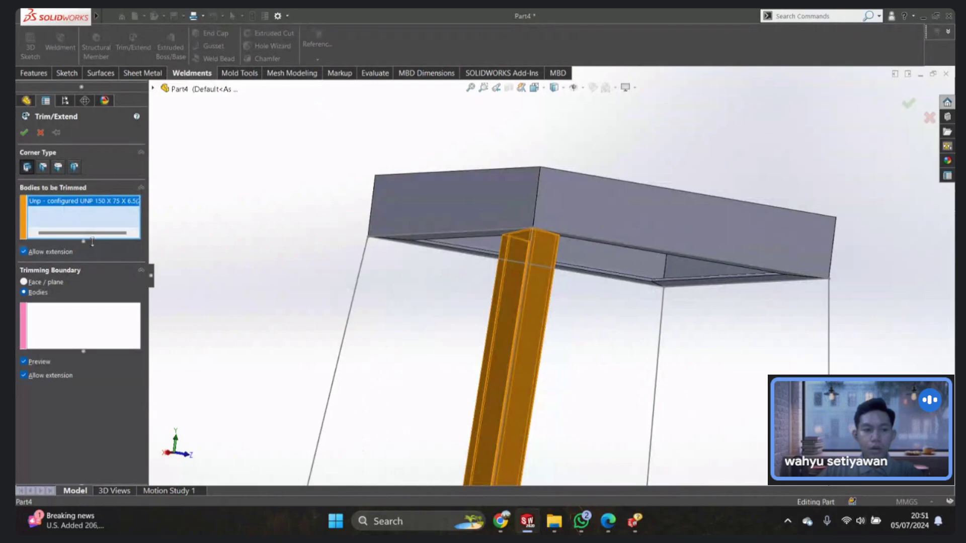
pyautogui.scroll(5, 497, 229)
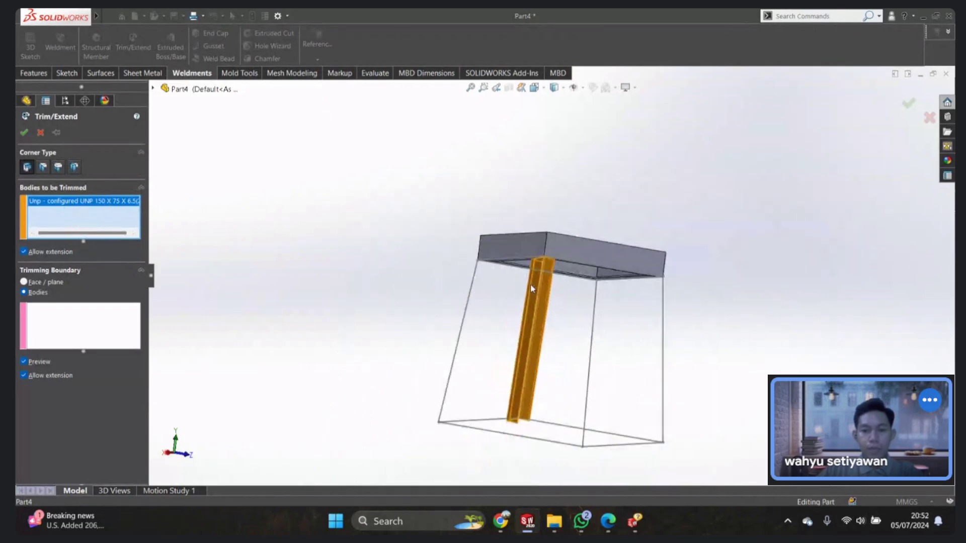
pyautogui.moveTo(497, 231); pyautogui.dragTo(504, 333, button='middle')
# Step: Pick two top beams as the trimming boundary bodies
pyautogui.click(68, 327)
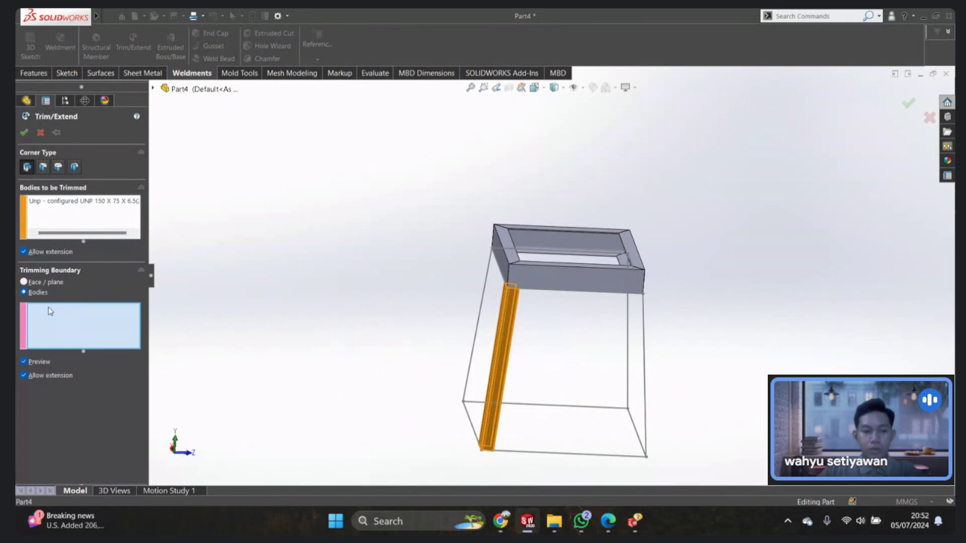
pyautogui.scroll(-3, 554, 295)
pyautogui.scroll(-3, 485, 237)
pyautogui.click(485, 237)
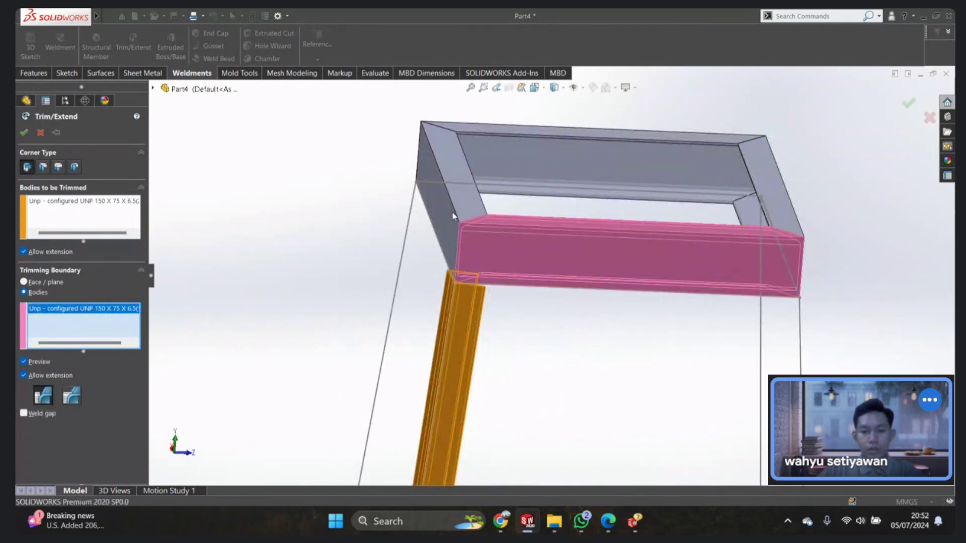
pyautogui.click(456, 217)
pyautogui.moveTo(473, 293); pyautogui.dragTo(452, 282, button='middle')
pyautogui.scroll(-2, 483, 280)
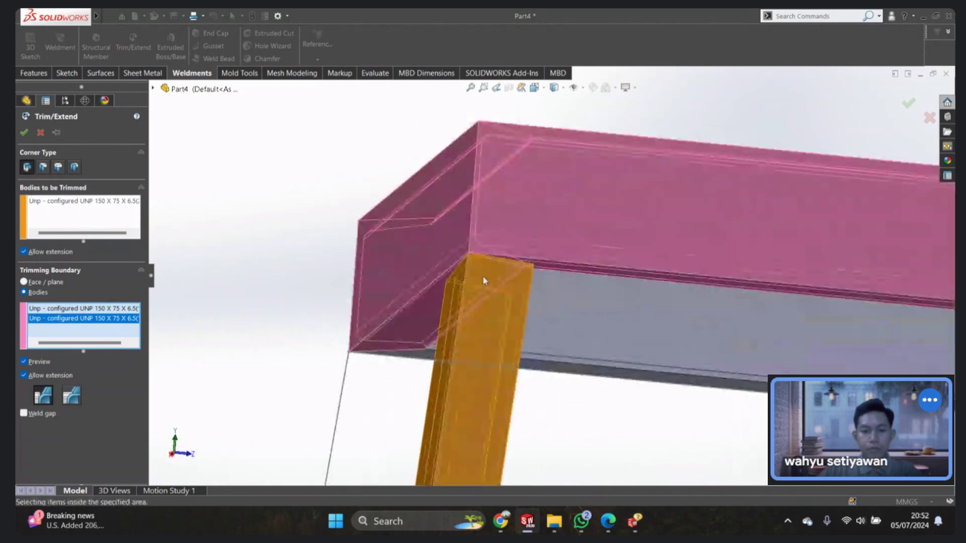
pyautogui.scroll(-4, 557, 311)
pyautogui.moveTo(557, 311); pyautogui.dragTo(79, 292, button='middle')
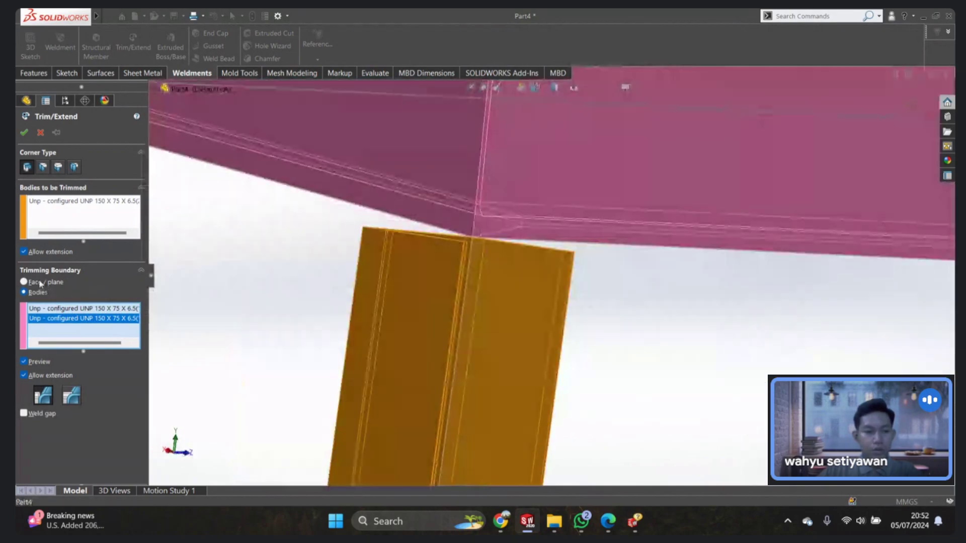
# Step: Switch to a face boundary, pick the top beam's underside face, and accept the trim
pyautogui.click(40, 283)
pyautogui.moveTo(316, 282); pyautogui.dragTo(327, 270, button='middle')
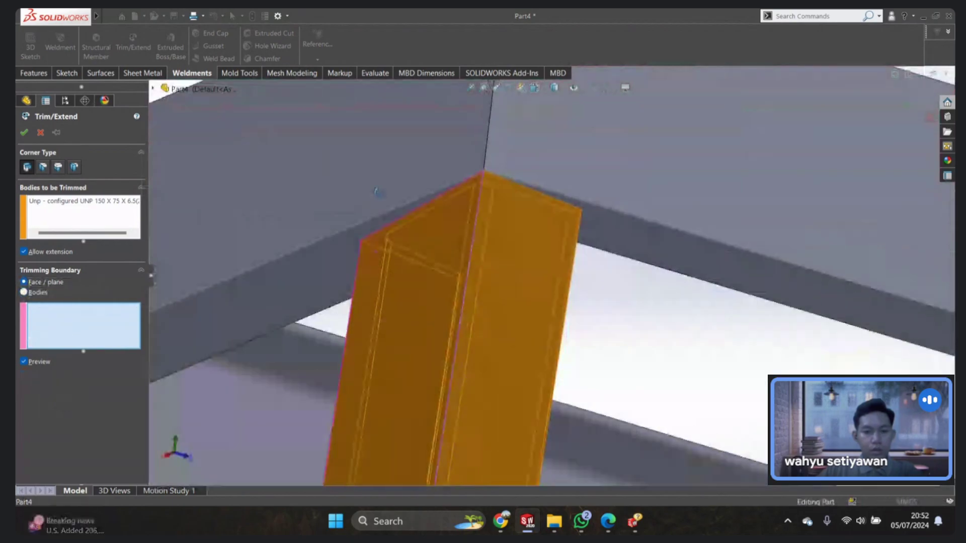
pyautogui.click(327, 265)
pyautogui.moveTo(573, 225)
pyautogui.mouseDown(button='middle')
pyautogui.moveTo(448, 258)
pyautogui.moveTo(16, 277)
pyautogui.mouseUp(button='middle')
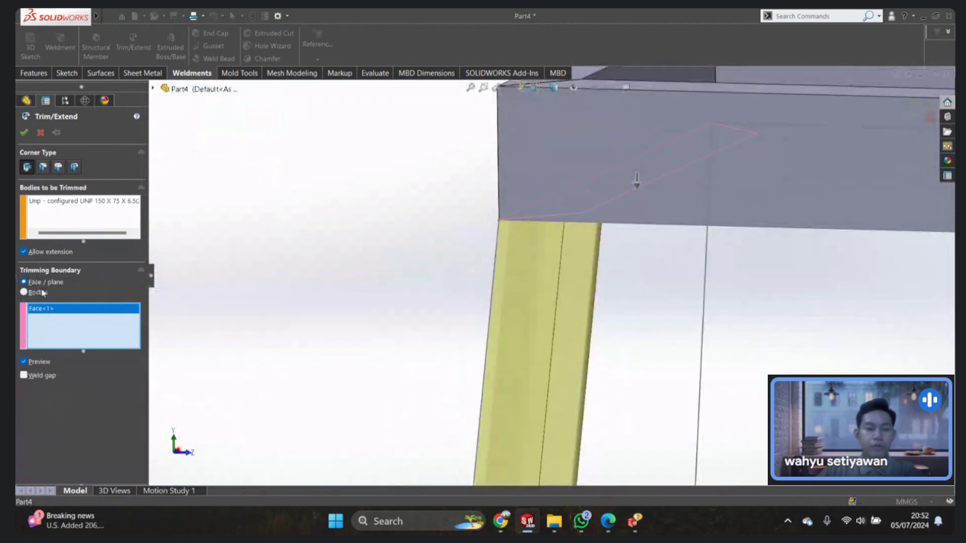
pyautogui.scroll(3, 558, 277)
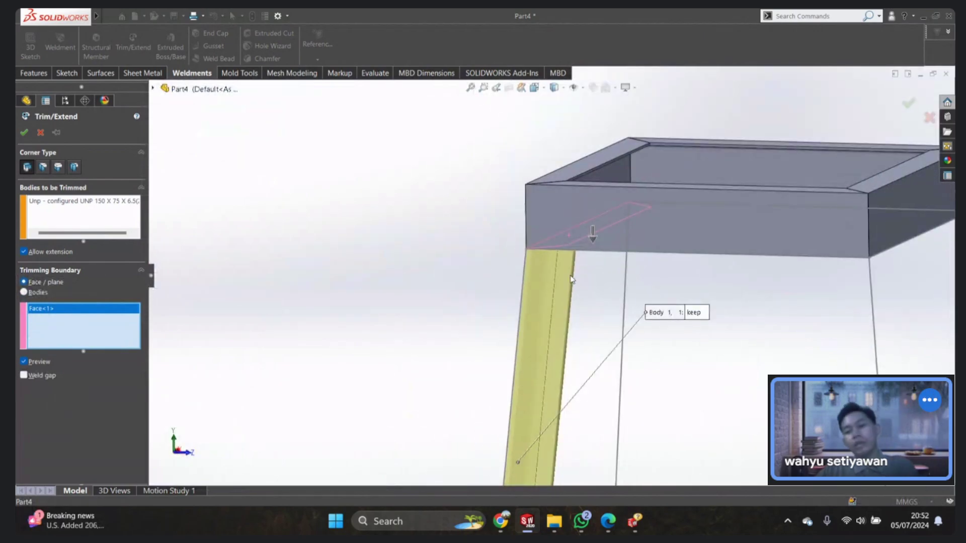
pyautogui.scroll(2, 564, 302)
pyautogui.scroll(3, 558, 352)
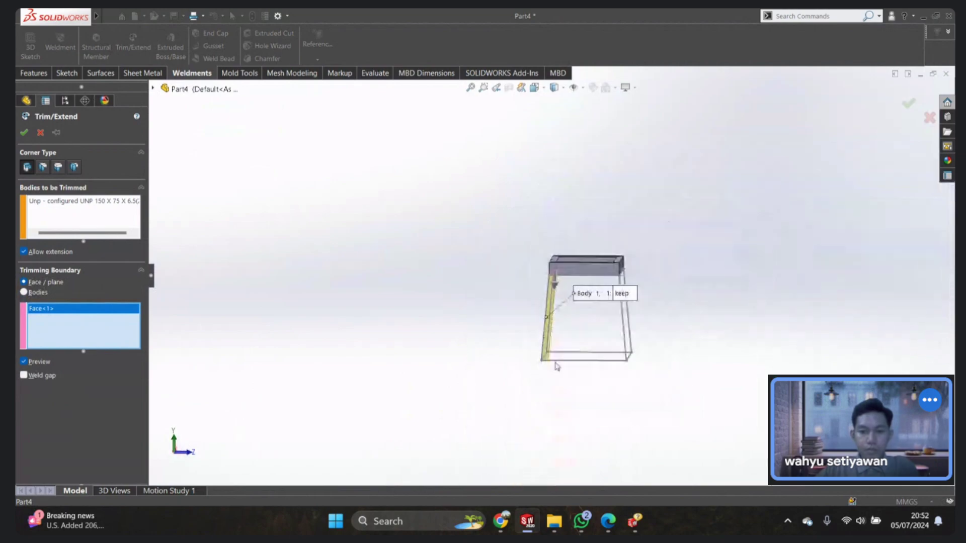
pyautogui.scroll(-3, 557, 366)
pyautogui.moveTo(557, 352)
pyautogui.mouseDown(button='middle')
pyautogui.moveTo(594, 287)
pyautogui.moveTo(553, 302)
pyautogui.mouseUp(button='middle')
pyautogui.hotkey('ctrl', '3')
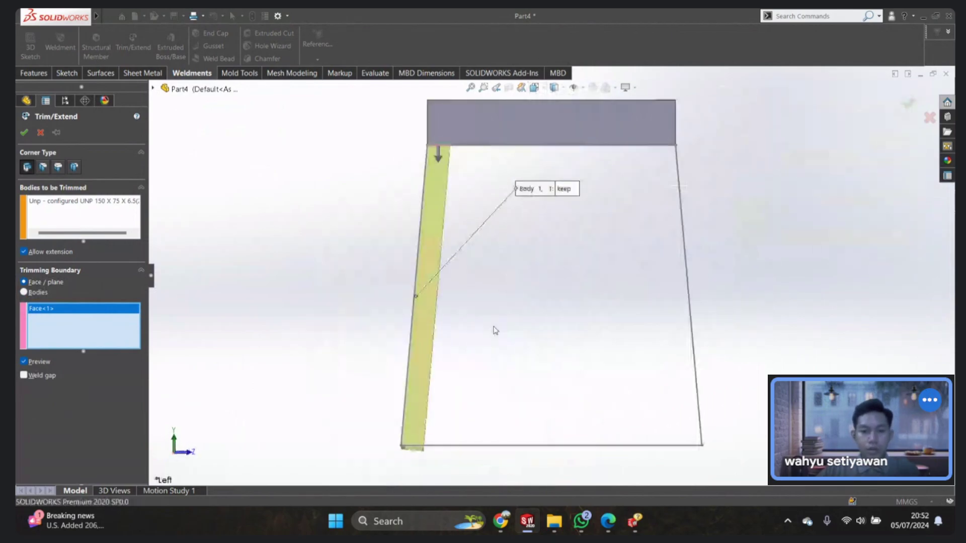
pyautogui.click(23, 132)
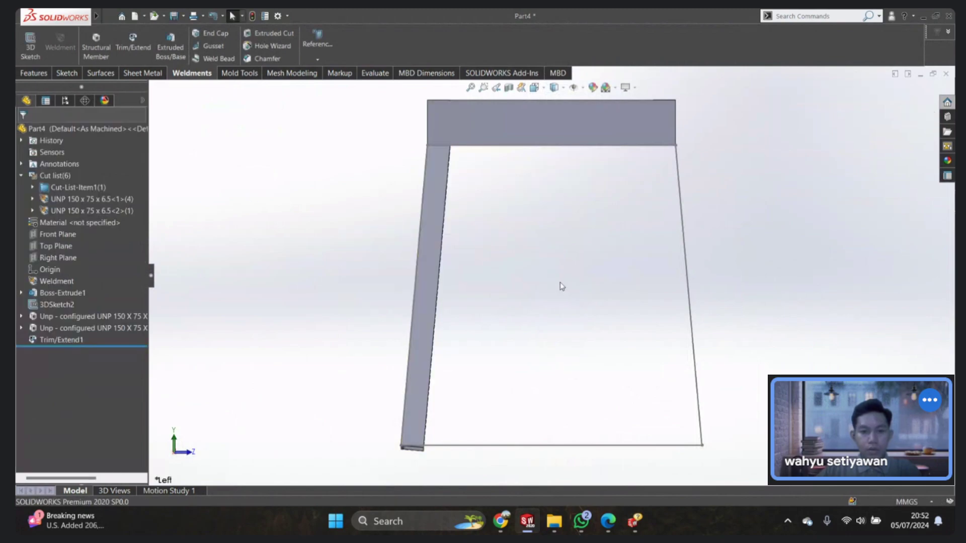
# Step: Start a Trim/Extend on the slanted leg body with the Top Plane as the trimming boundary
pyautogui.scroll(-5, 493, 352)
pyautogui.scroll(-4, 496, 318)
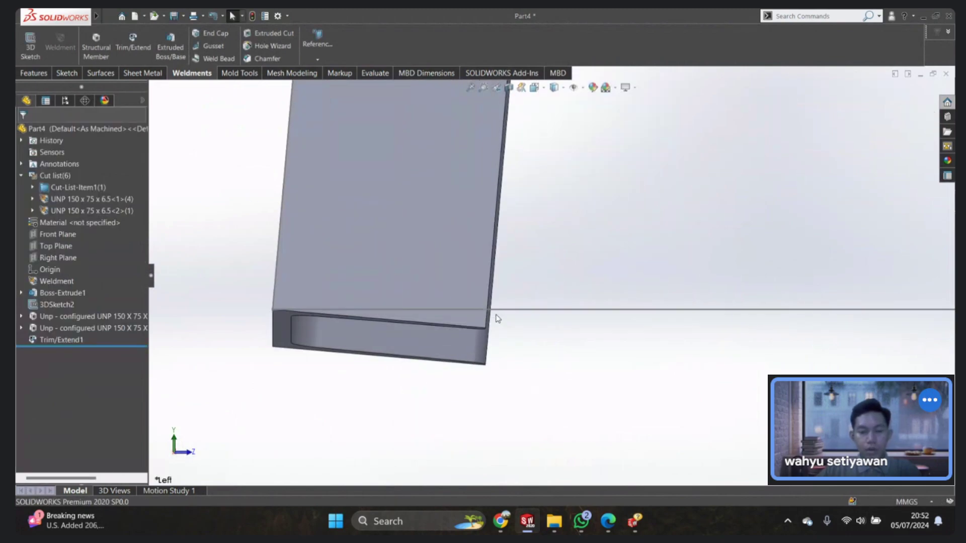
pyautogui.scroll(4, 483, 318)
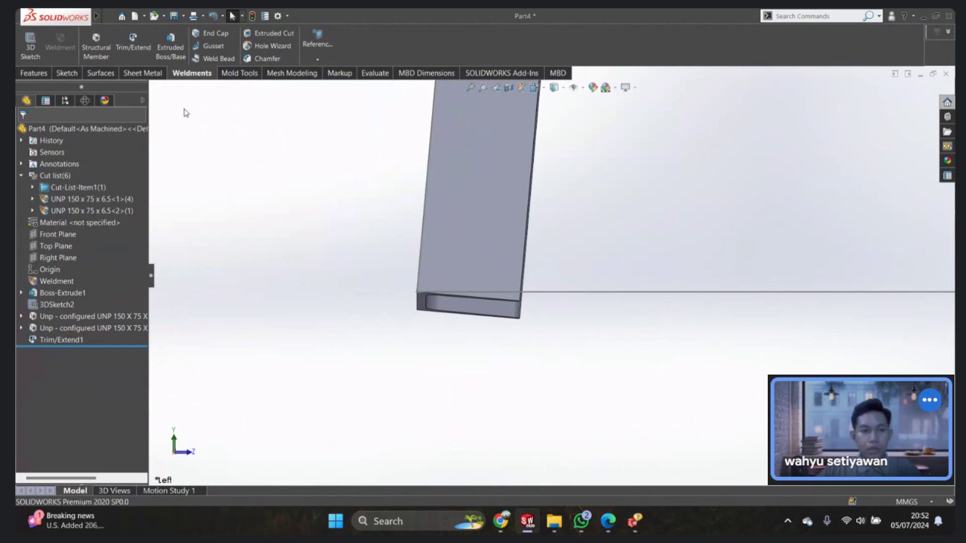
pyautogui.click(133, 41)
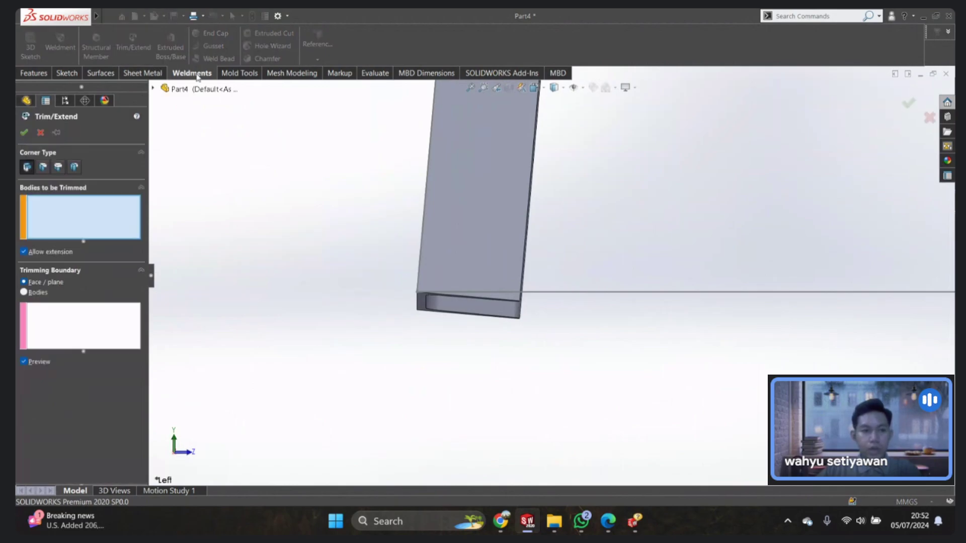
pyautogui.click(486, 196)
pyautogui.click(85, 310)
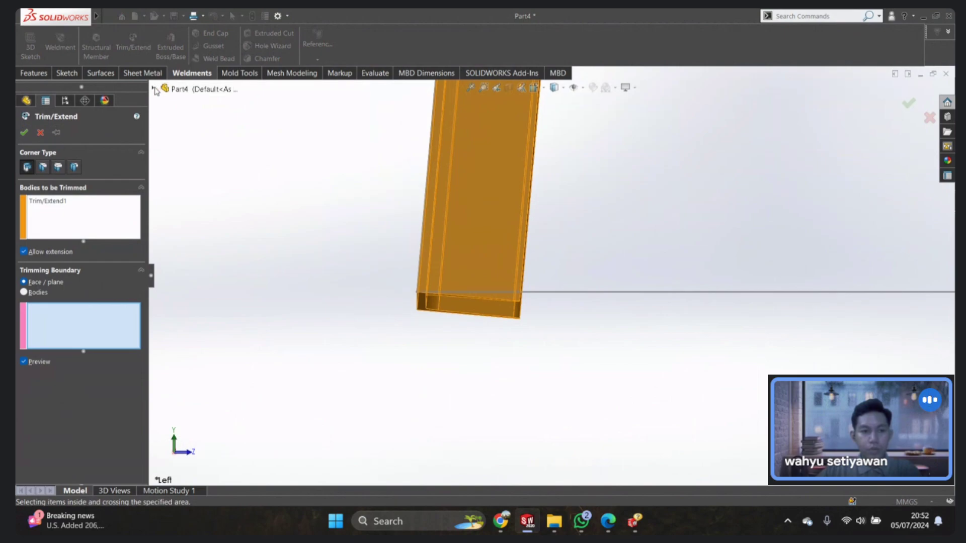
pyautogui.click(154, 89)
pyautogui.click(199, 206)
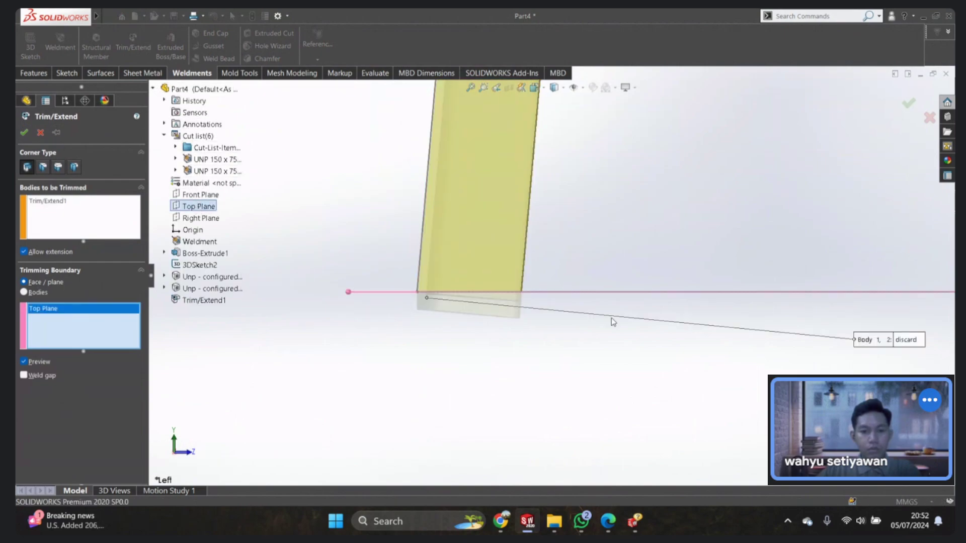
# Step: Set the keep/discard callouts on the leg and apply the trim flush at the Top Plane
pyautogui.scroll(4, 654, 320)
pyautogui.scroll(-2, 477, 271)
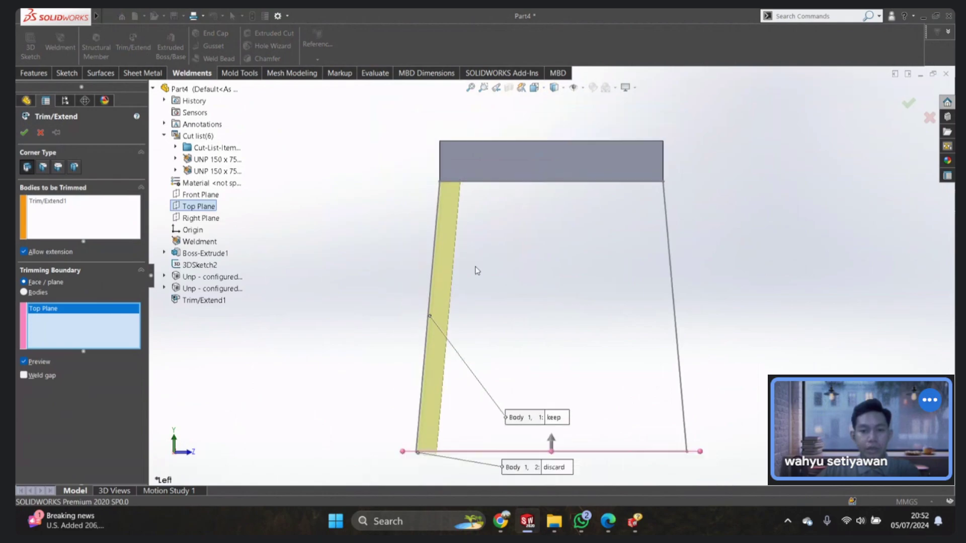
pyautogui.moveTo(477, 270)
pyautogui.mouseDown(button='middle')
pyautogui.moveTo(556, 345)
pyautogui.moveTo(537, 325)
pyautogui.mouseUp(button='middle')
pyautogui.scroll(-3, 556, 345)
pyautogui.scroll(-2, 548, 334)
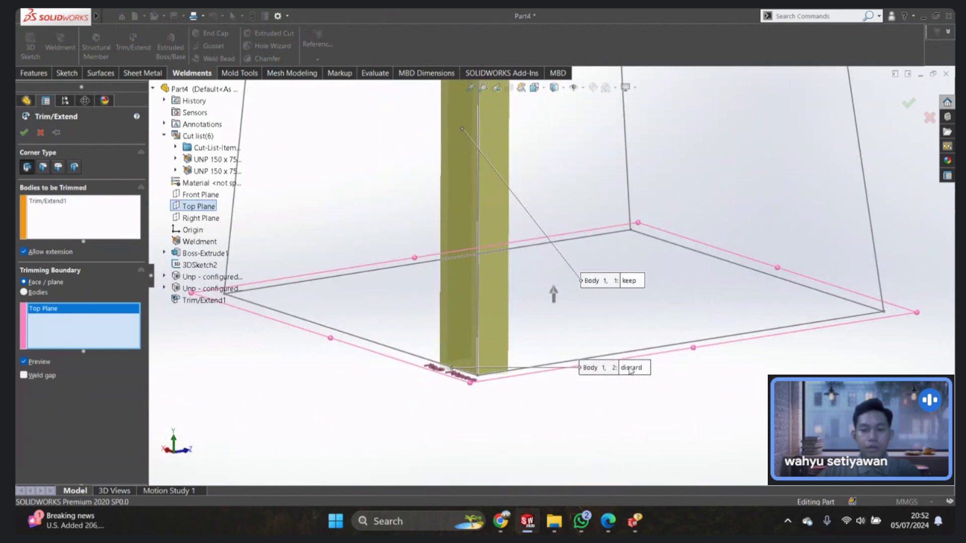
pyautogui.scroll(-3, 567, 346)
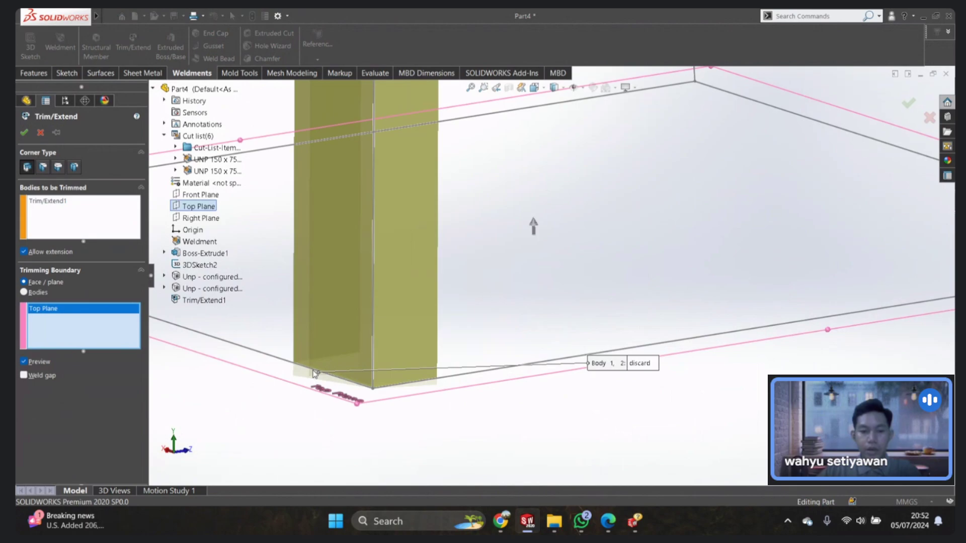
pyautogui.scroll(-2, 315, 374)
pyautogui.scroll(2, 342, 368)
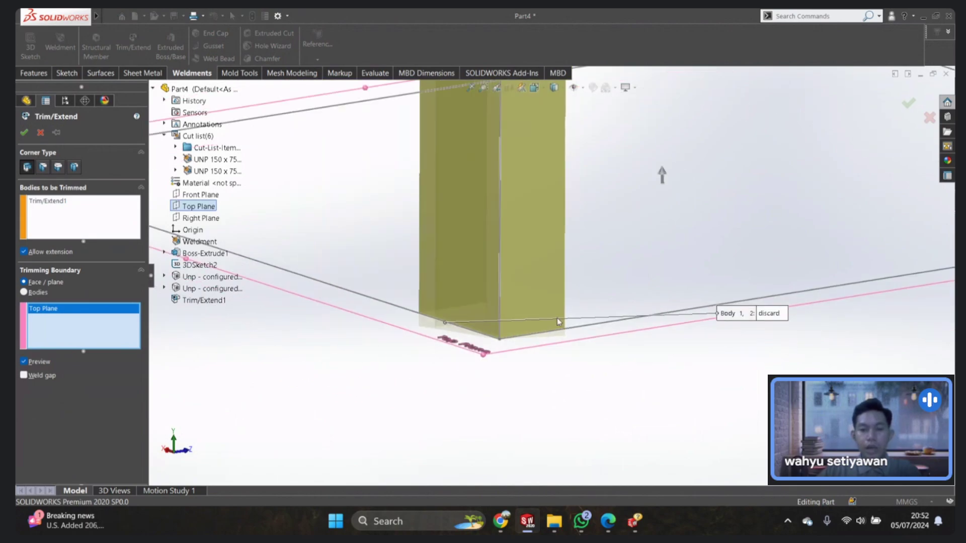
pyautogui.click(770, 314)
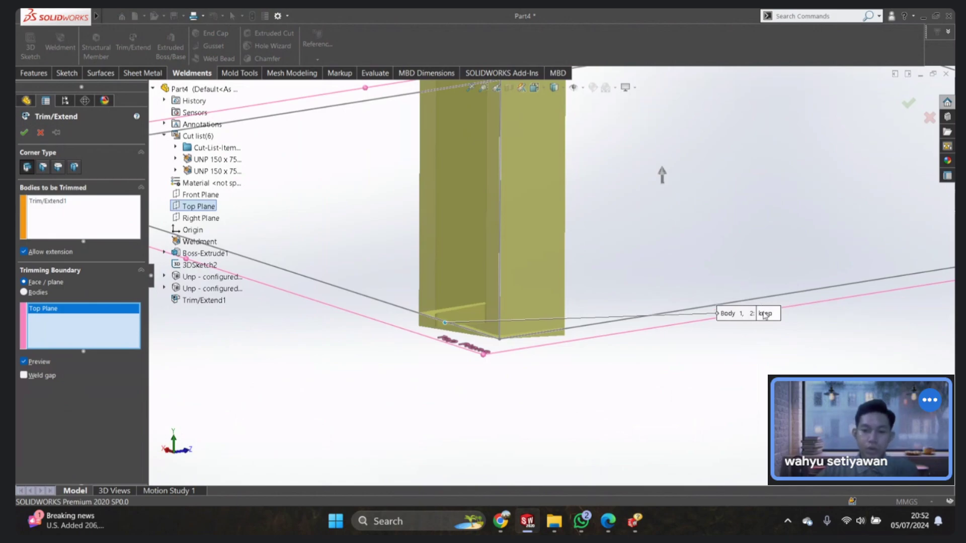
pyautogui.scroll(2, 725, 287)
pyautogui.scroll(3, 616, 215)
pyautogui.scroll(2, 547, 161)
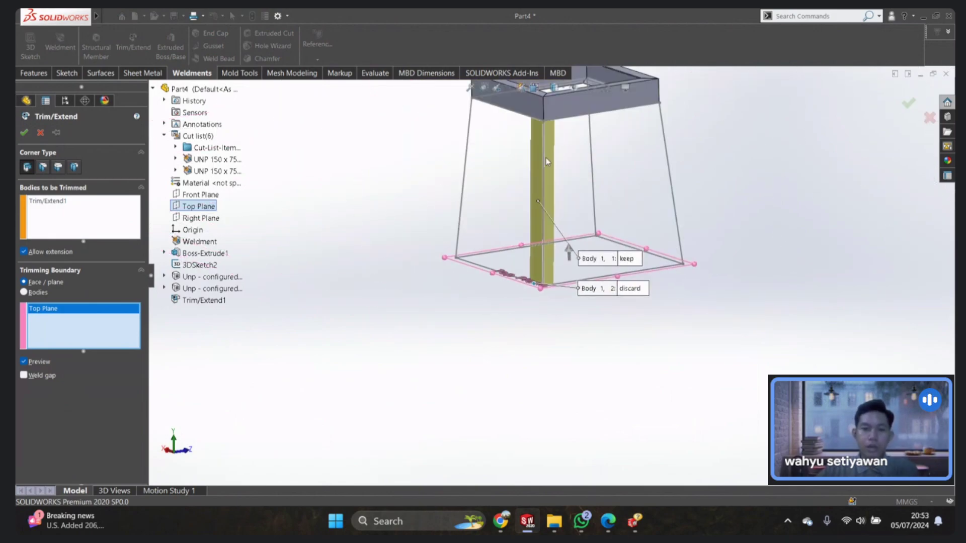
pyautogui.click(24, 132)
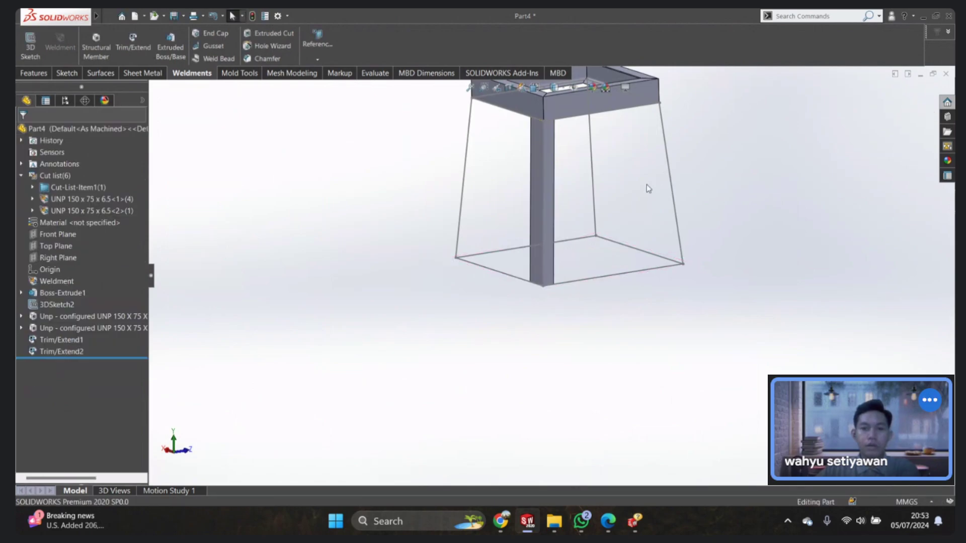
pyautogui.moveTo(647, 185)
pyautogui.mouseDown(button='middle')
pyautogui.moveTo(521, 142)
pyautogui.moveTo(528, 172)
pyautogui.mouseUp(button='middle')
pyautogui.scroll(-2, 530, 180)
pyautogui.scroll(-4, 518, 203)
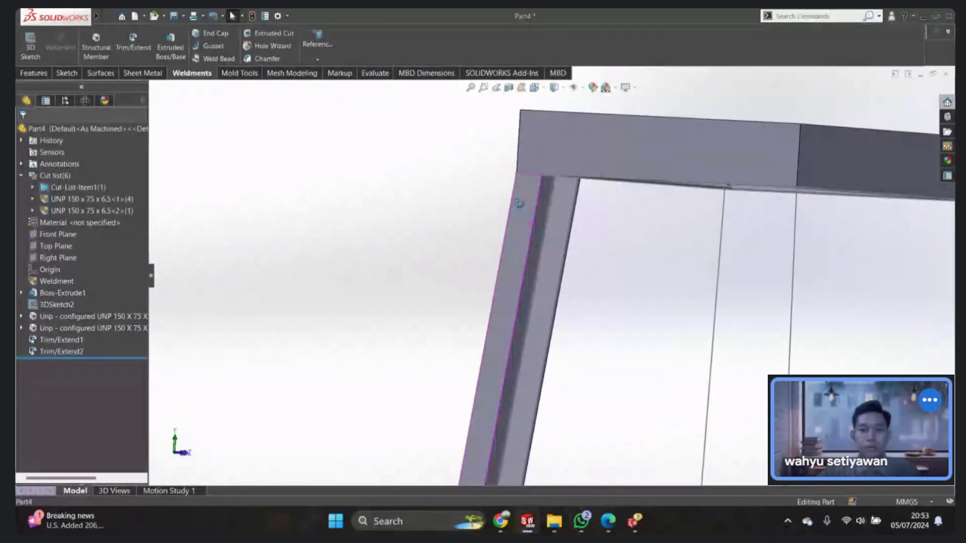
pyautogui.scroll(3, 453, 130)
pyautogui.moveTo(519, 203)
pyautogui.mouseDown(button='middle')
pyautogui.moveTo(452, 131)
pyautogui.moveTo(560, 237)
pyautogui.moveTo(610, 267)
pyautogui.moveTo(626, 233)
pyautogui.moveTo(640, 263)
pyautogui.moveTo(627, 266)
pyautogui.mouseUp(button='middle')
pyautogui.scroll(-2, 560, 237)
pyautogui.scroll(4, 576, 246)
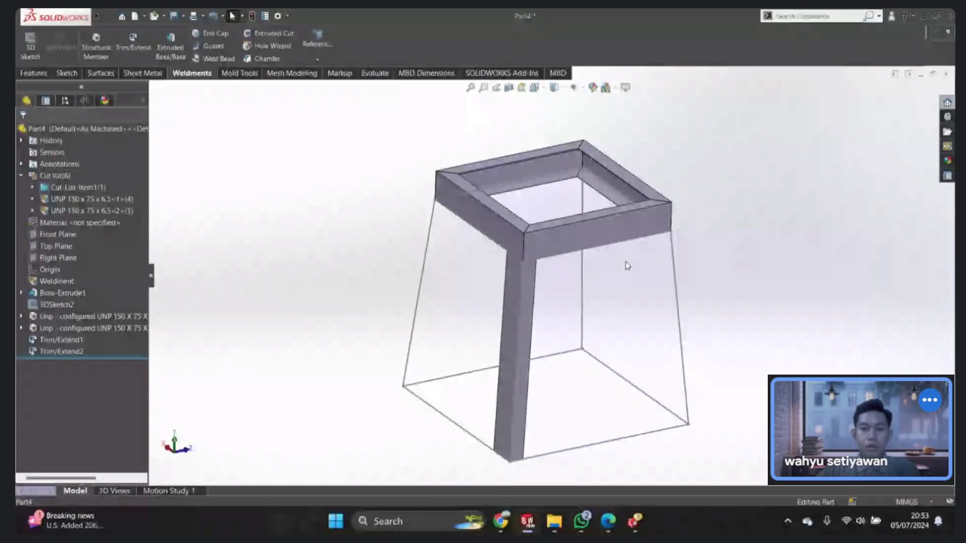
pyautogui.scroll(3, 627, 266)
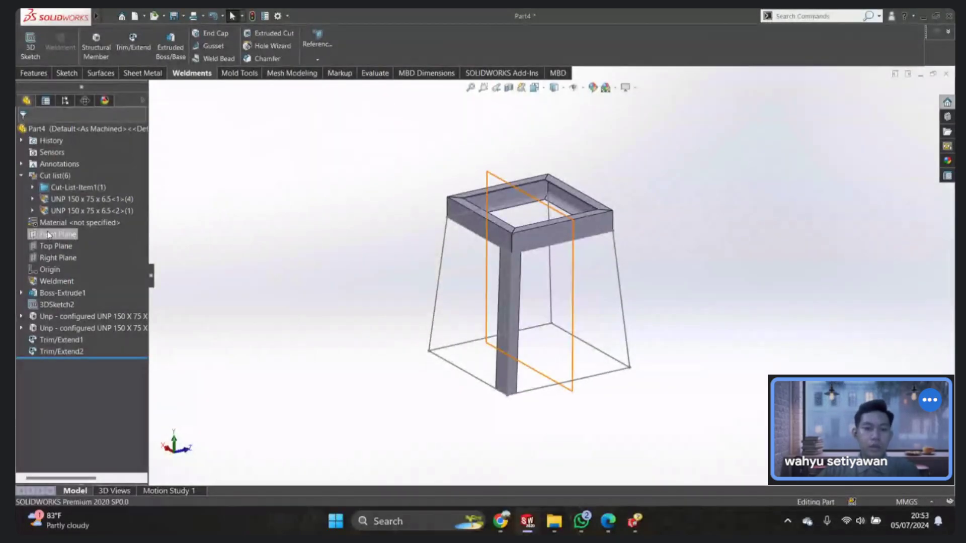
pyautogui.moveTo(383, 280)
pyautogui.mouseDown(button='middle')
pyautogui.moveTo(450, 233)
pyautogui.moveTo(377, 326)
pyautogui.moveTo(405, 308)
pyautogui.moveTo(303, 173)
pyautogui.mouseUp(button='middle')
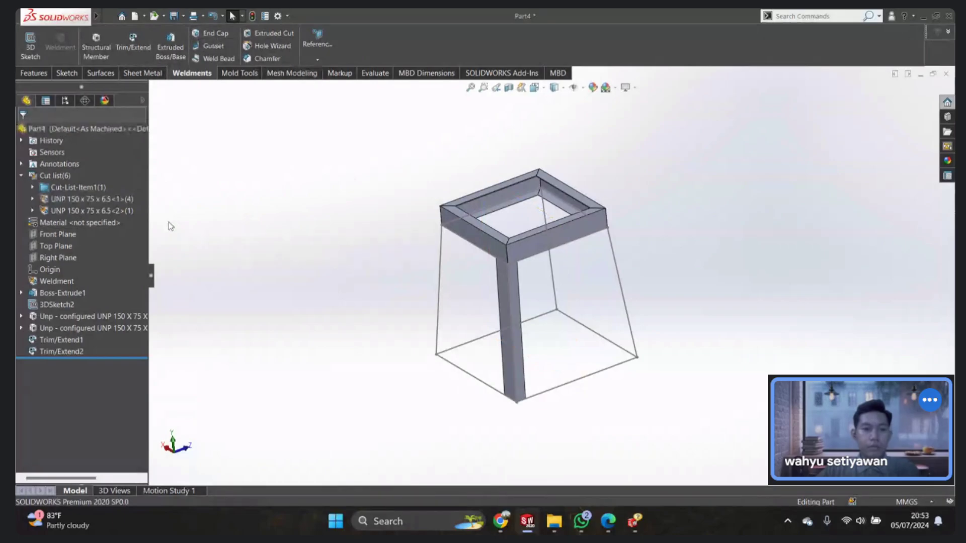
# Step: Mirror the trimmed leg body (Trim/Extend2) across the Right Plane
pyautogui.click(57, 257)
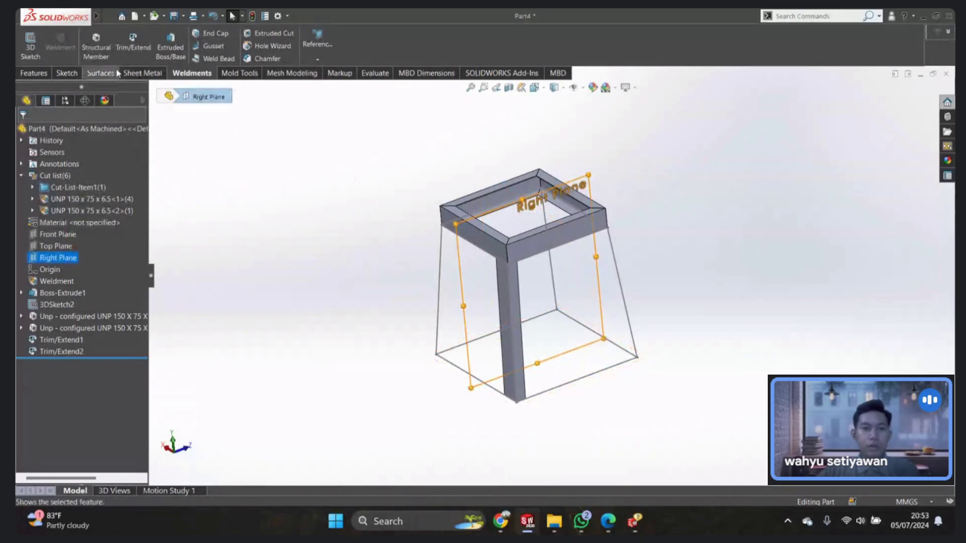
pyautogui.click(32, 74)
pyautogui.click(455, 46)
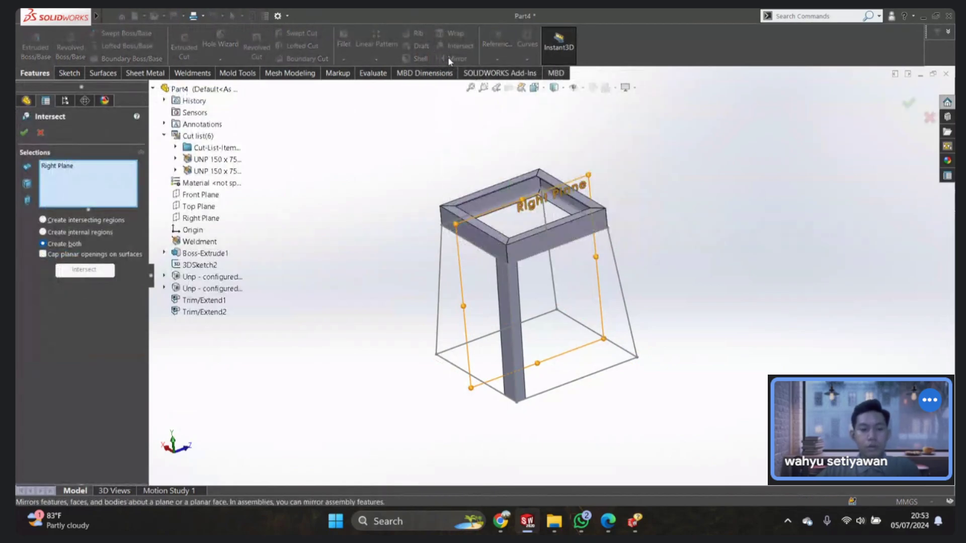
pyautogui.click(41, 133)
pyautogui.click(451, 58)
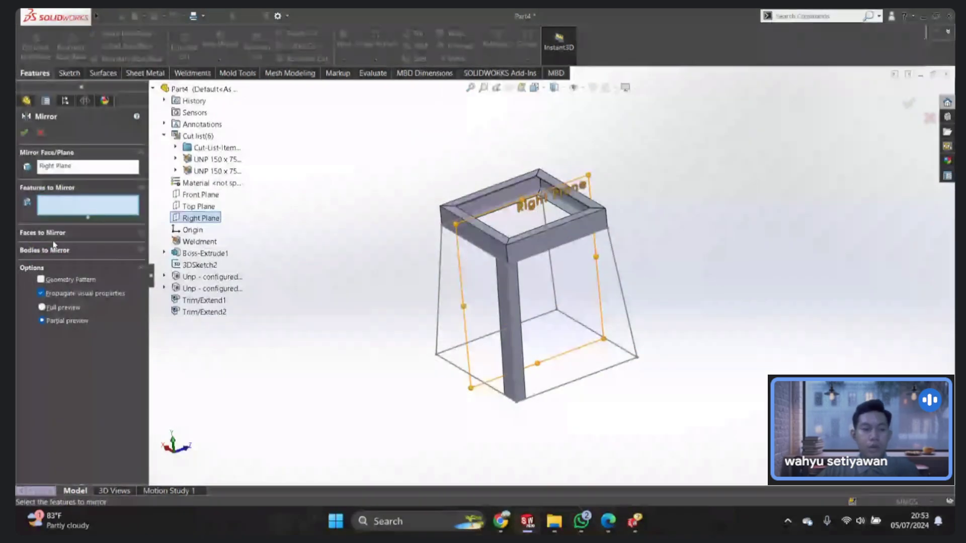
pyautogui.moveTo(503, 216)
pyautogui.mouseDown(button='middle')
pyautogui.moveTo(512, 201)
pyautogui.moveTo(514, 226)
pyautogui.mouseUp(button='middle')
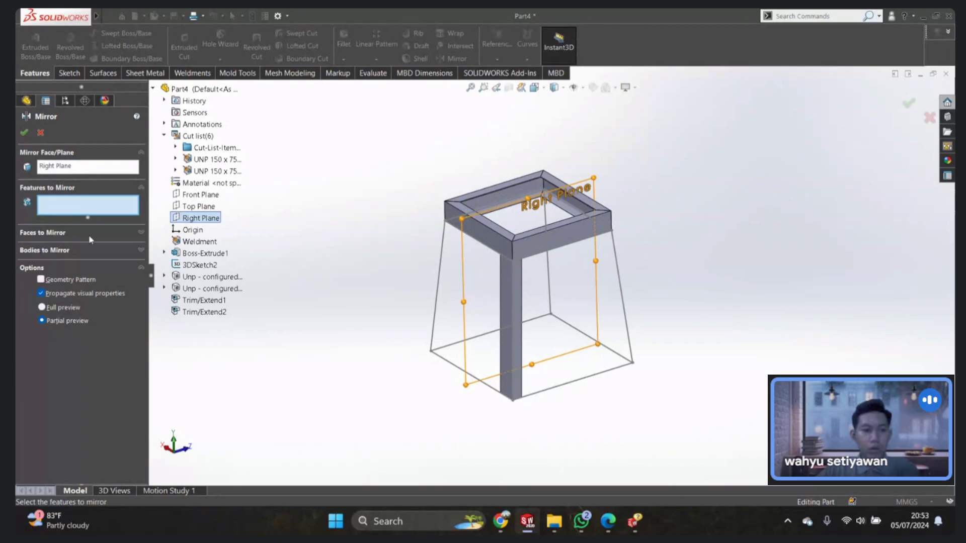
pyautogui.click(502, 277)
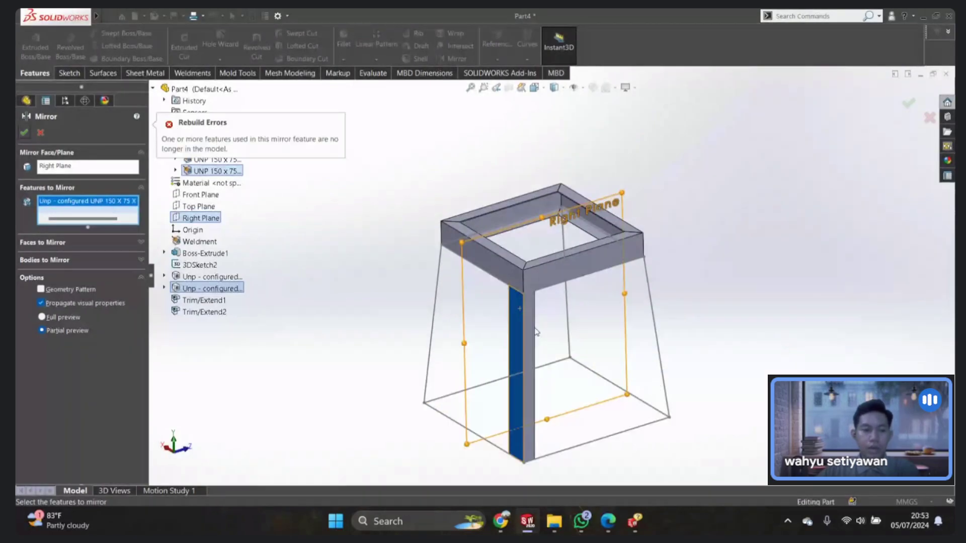
pyautogui.click(76, 259)
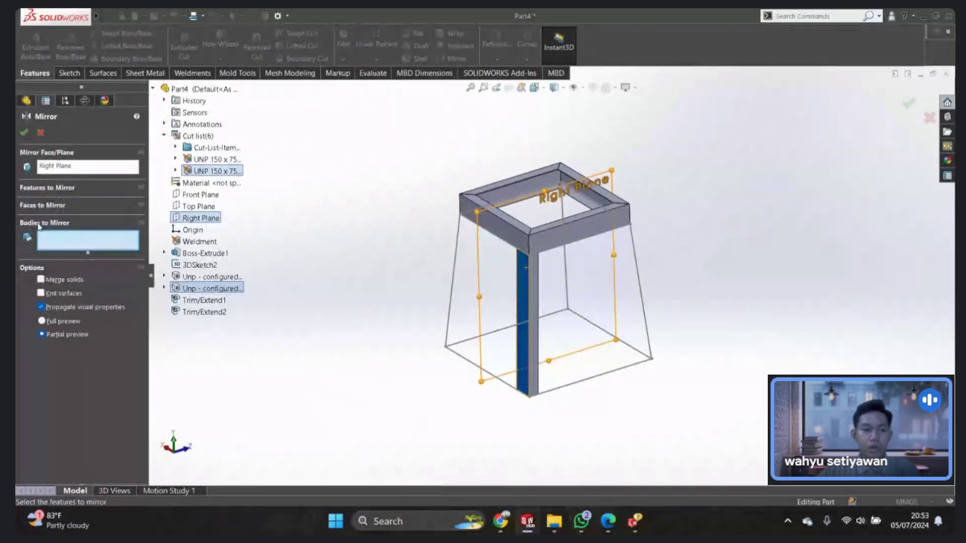
pyautogui.click(537, 296)
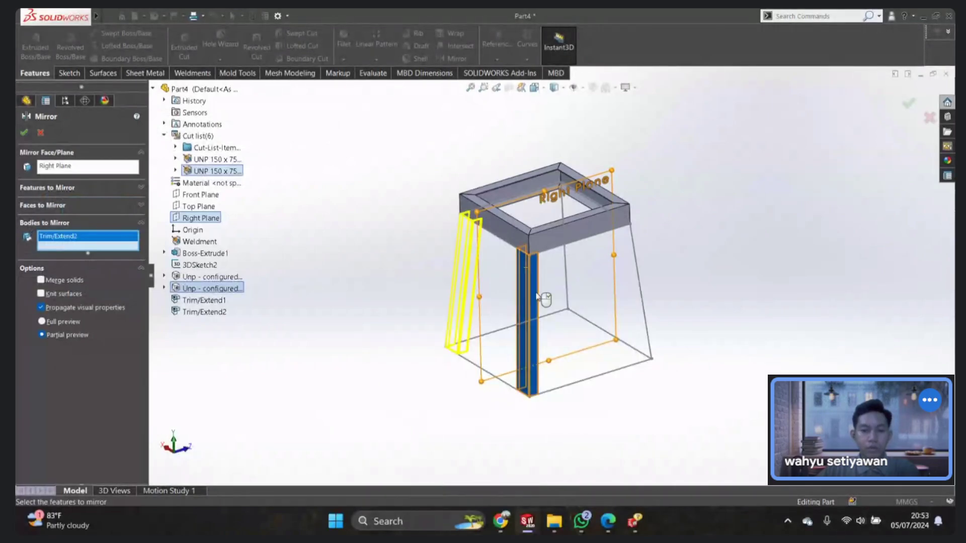
pyautogui.click(24, 132)
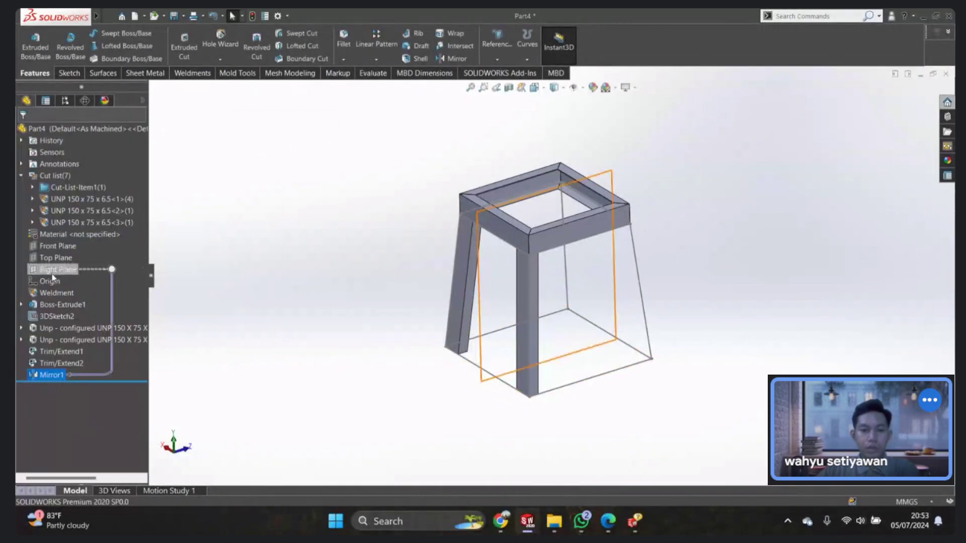
# Step: Mirror both legs (Mirror1 and Trim/Extend2) across the Front Plane
pyautogui.click(57, 246)
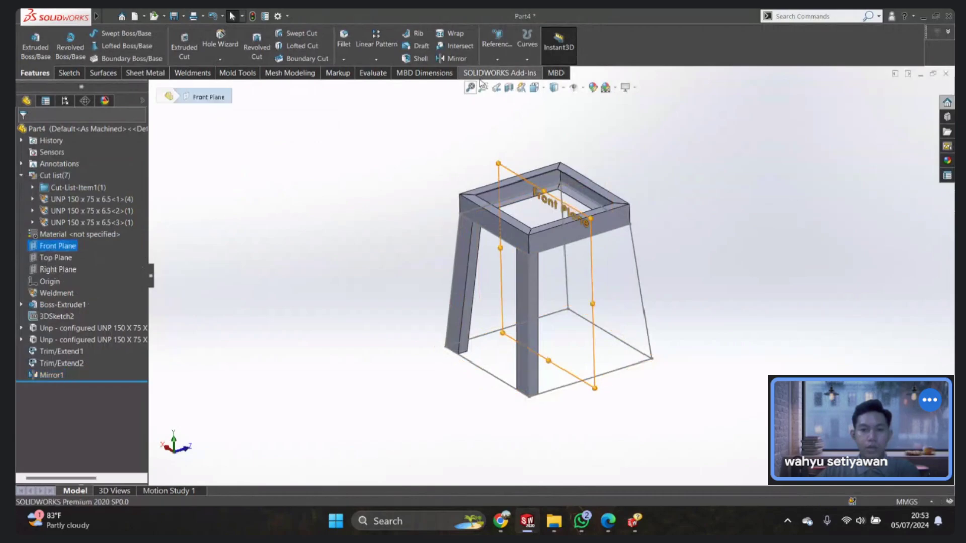
pyautogui.click(452, 59)
pyautogui.click(462, 312)
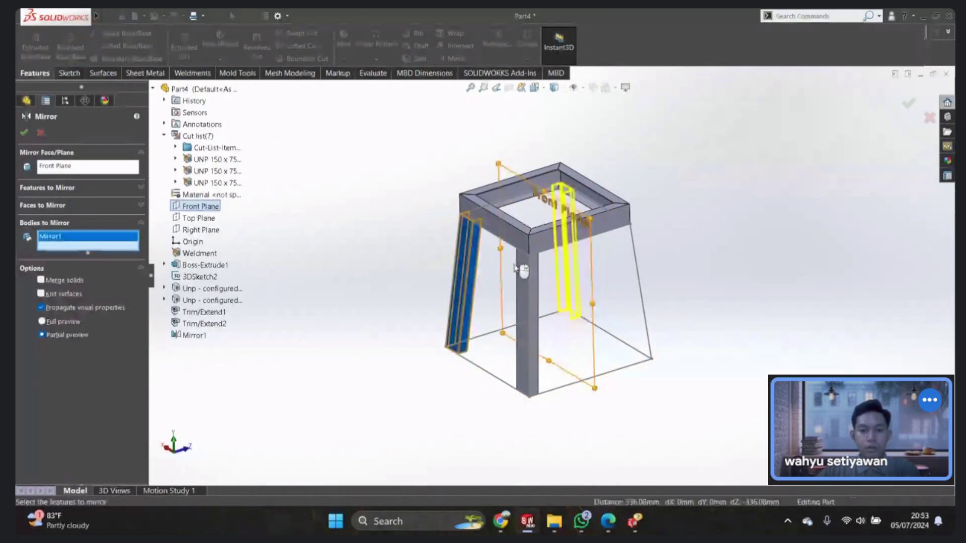
pyautogui.click(521, 274)
pyautogui.rightClick(420, 166)
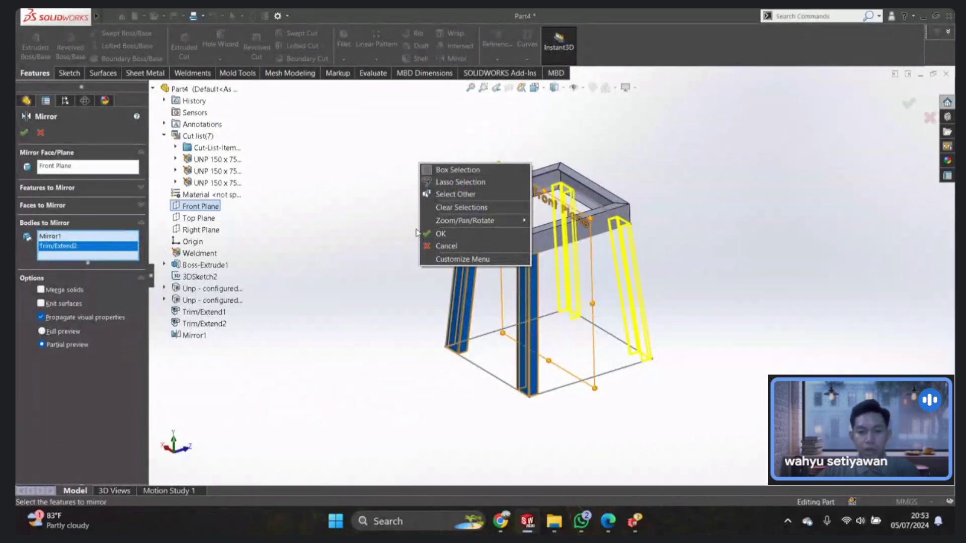
pyautogui.click(444, 240)
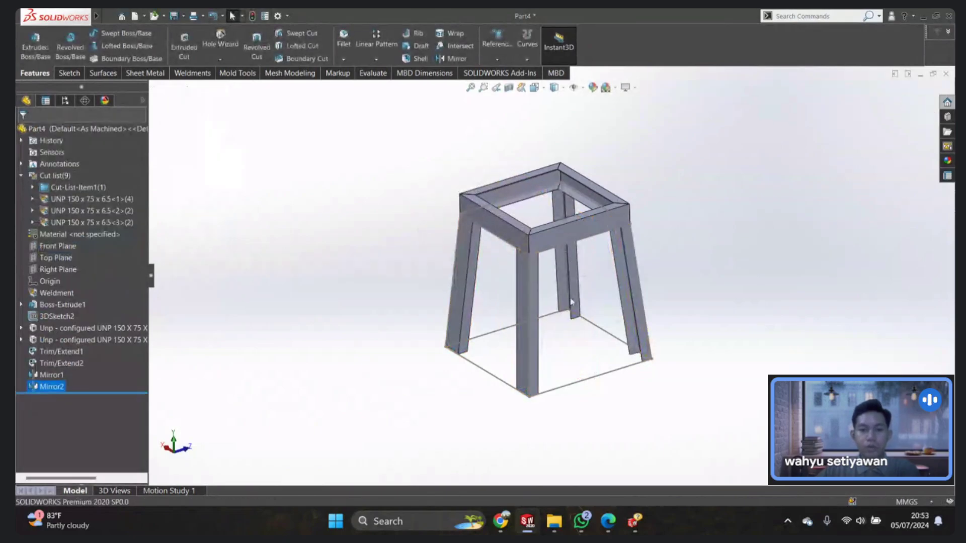
pyautogui.moveTo(616, 260)
pyautogui.mouseDown(button='middle')
pyautogui.moveTo(696, 209)
pyautogui.moveTo(602, 169)
pyautogui.moveTo(544, 209)
pyautogui.mouseUp(button='middle')
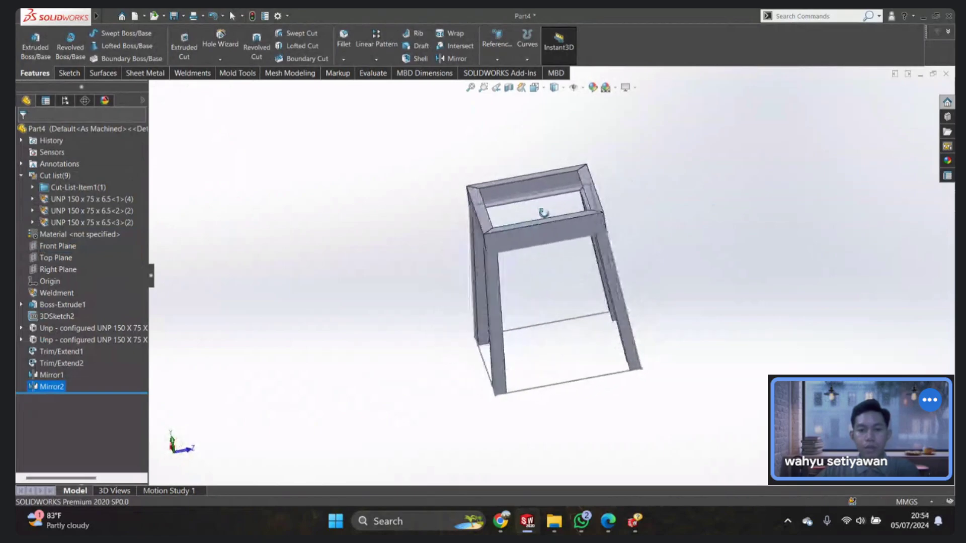
# Step: Orbit the four-legged channel frame, including its underside, with the Weldments tools showing
pyautogui.scroll(-5, 514, 171)
pyautogui.scroll(5, 513, 171)
pyautogui.moveTo(518, 280)
pyautogui.mouseDown(button='middle')
pyautogui.moveTo(556, 334)
pyautogui.moveTo(554, 265)
pyautogui.moveTo(544, 276)
pyautogui.mouseUp(button='middle')
pyautogui.scroll(-2, 553, 265)
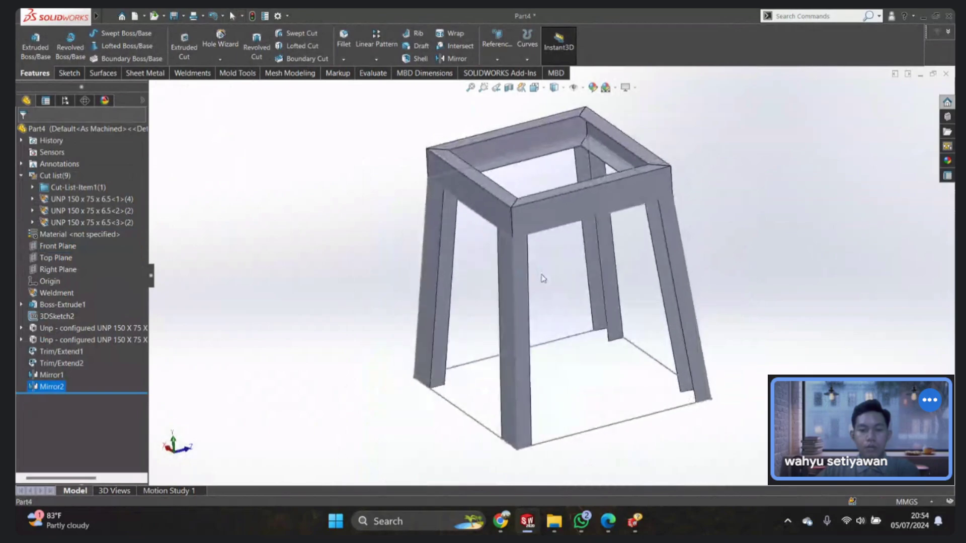
pyautogui.click(337, 216)
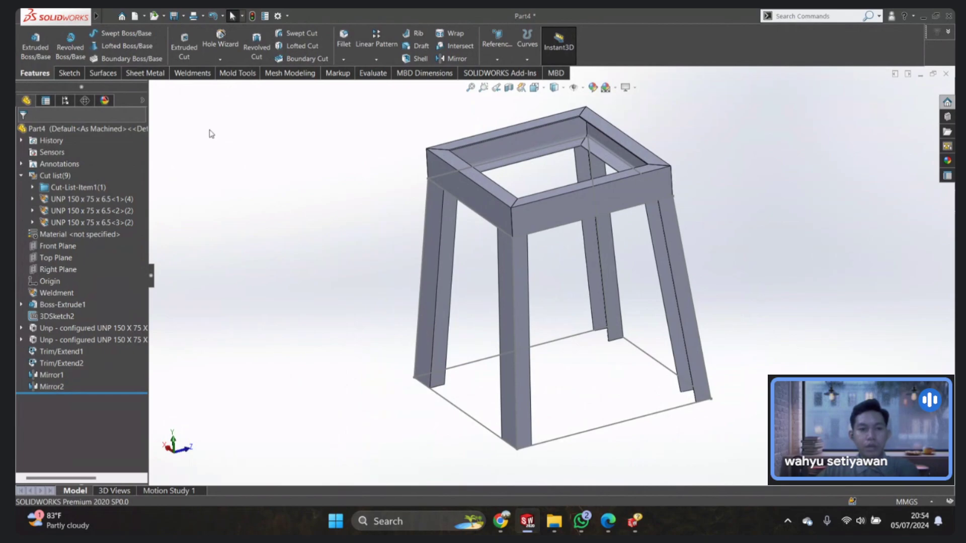
pyautogui.click(192, 73)
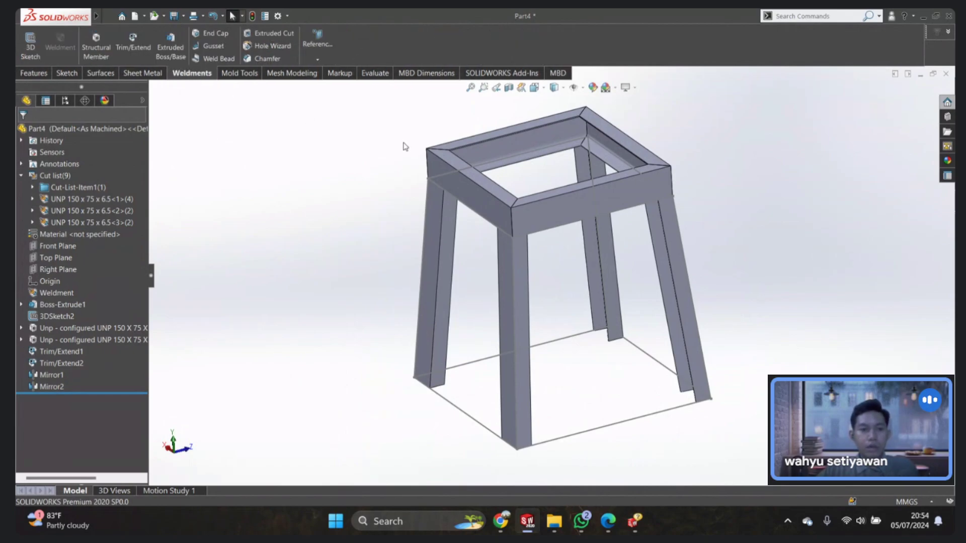
pyautogui.moveTo(543, 367)
pyautogui.mouseDown(button='middle')
pyautogui.moveTo(500, 257)
pyautogui.moveTo(458, 334)
pyautogui.moveTo(210, 97)
pyautogui.mouseUp(button='middle')
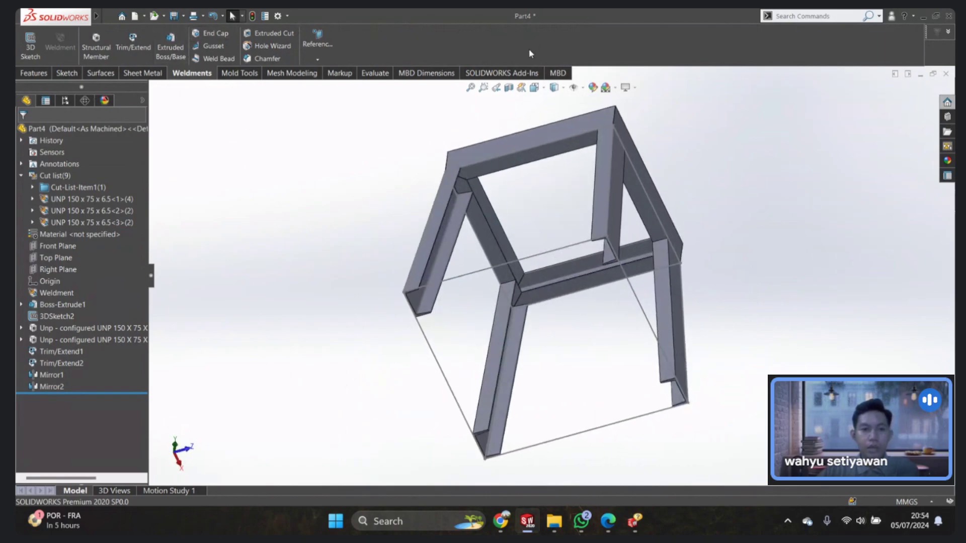
pyautogui.moveTo(505, 175)
pyautogui.mouseDown(button='middle')
pyautogui.moveTo(503, 302)
pyautogui.moveTo(424, 324)
pyautogui.moveTo(507, 324)
pyautogui.moveTo(532, 313)
pyautogui.moveTo(478, 287)
pyautogui.moveTo(415, 330)
pyautogui.moveTo(405, 310)
pyautogui.moveTo(497, 314)
pyautogui.moveTo(448, 293)
pyautogui.mouseUp(button='middle')
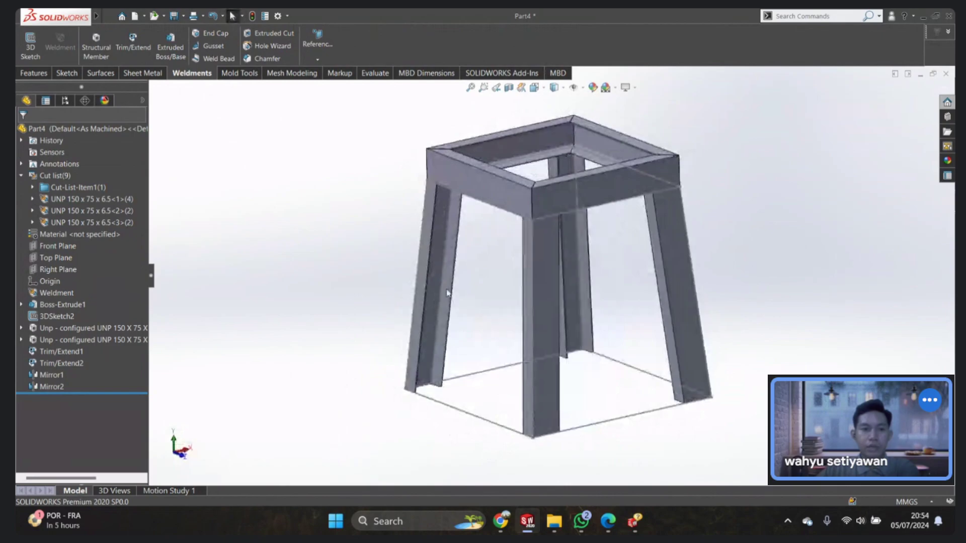
pyautogui.scroll(-3, 488, 176)
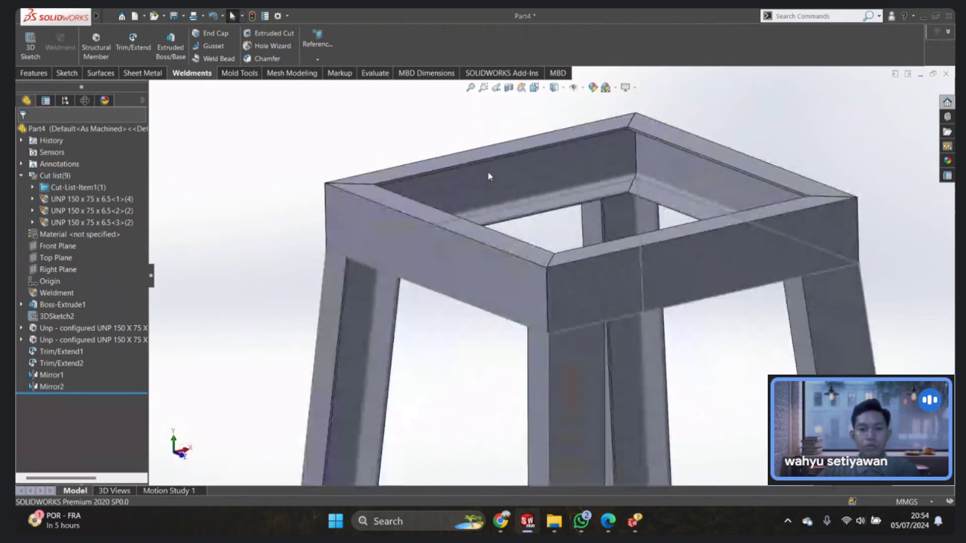
pyautogui.scroll(3, 501, 173)
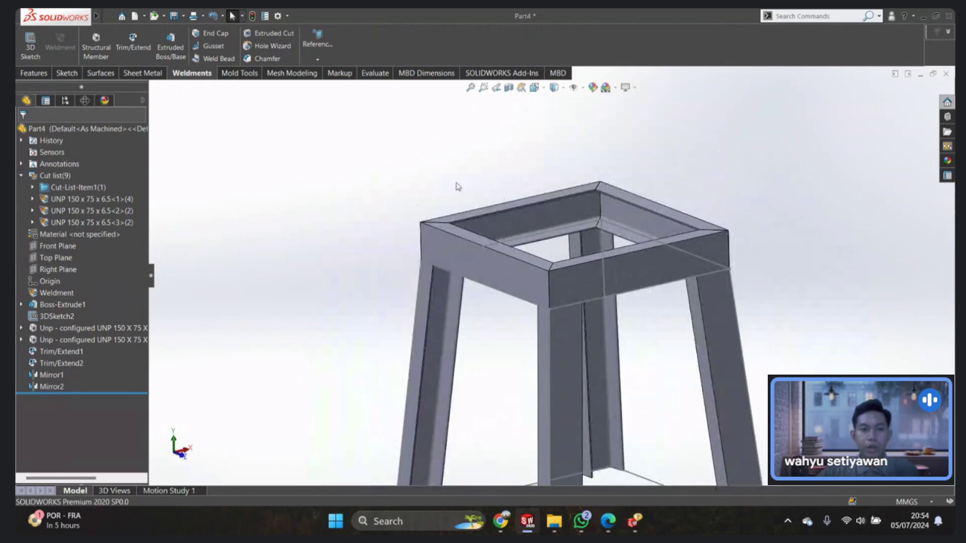
# Step: Start a weld bead on the top corner edge with a 5 mm bead size
pyautogui.click(213, 59)
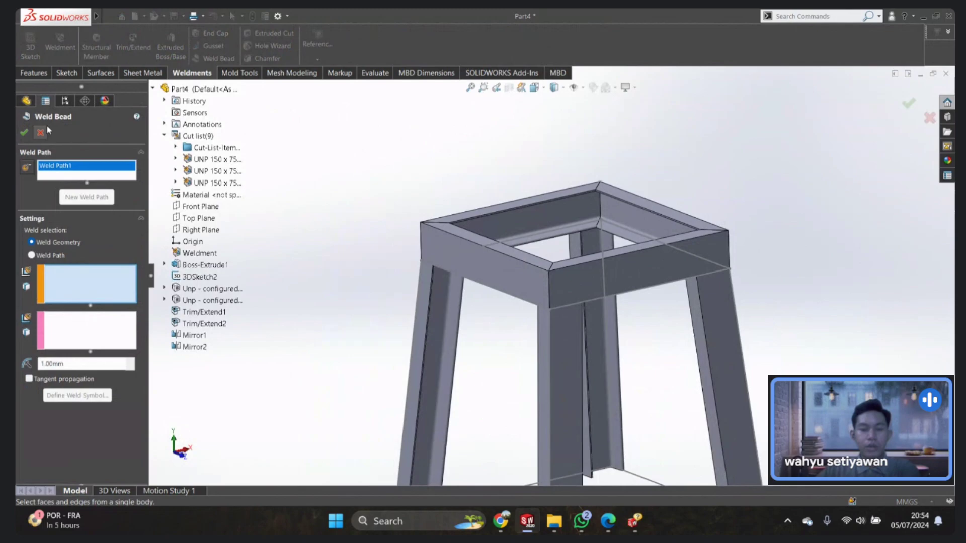
pyautogui.scroll(-2, 389, 249)
pyautogui.scroll(-5, 463, 207)
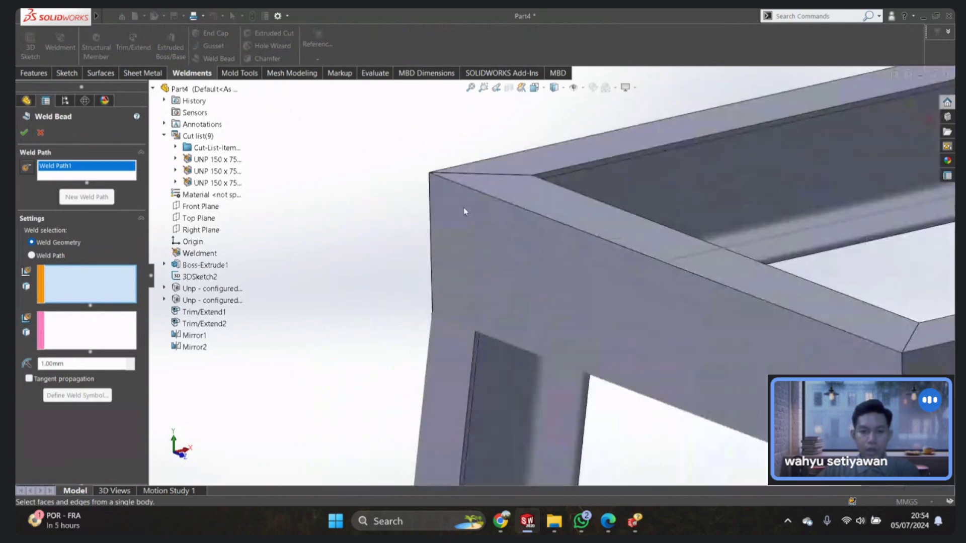
pyautogui.moveTo(463, 207); pyautogui.dragTo(438, 252, button='middle')
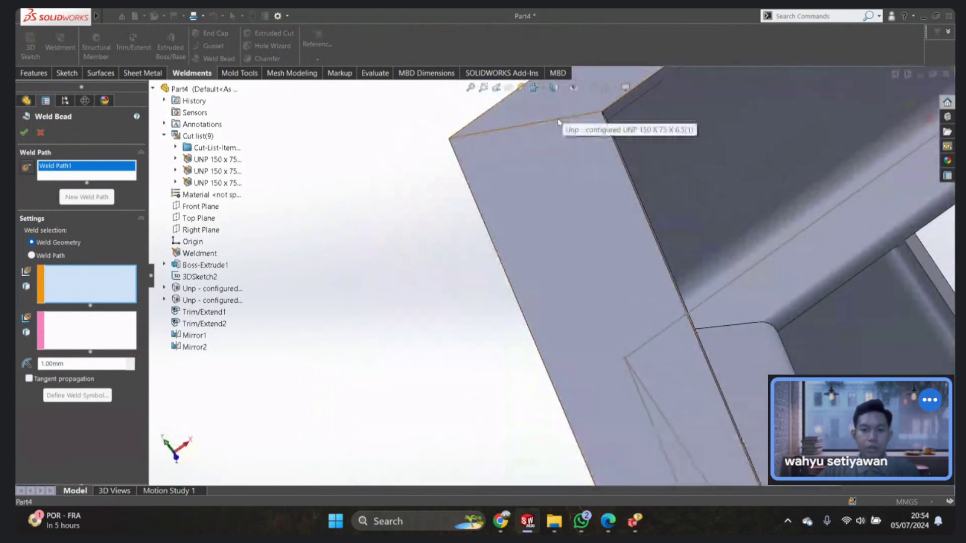
pyautogui.scroll(-3, 561, 122)
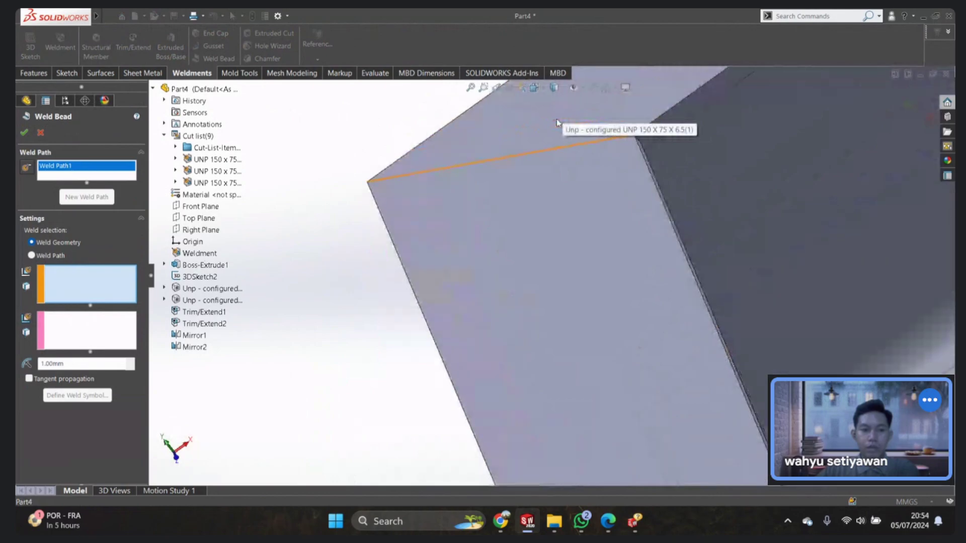
pyautogui.click(552, 149)
pyautogui.moveTo(503, 170)
pyautogui.mouseDown(button='middle')
pyautogui.moveTo(457, 236)
pyautogui.moveTo(530, 243)
pyautogui.moveTo(430, 267)
pyautogui.mouseUp(button='middle')
pyautogui.scroll(3, 564, 235)
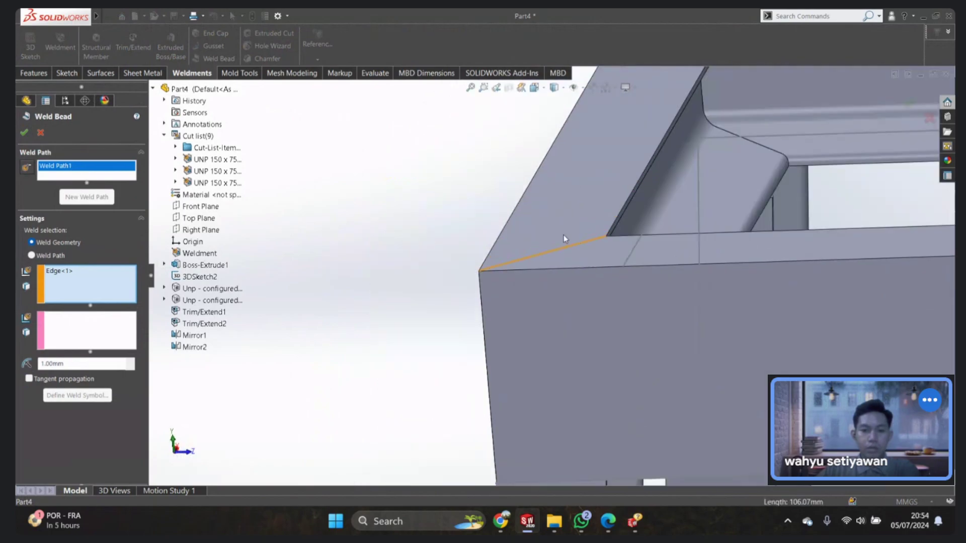
pyautogui.moveTo(564, 234)
pyautogui.mouseDown(button='middle')
pyautogui.moveTo(548, 291)
pyautogui.moveTo(526, 319)
pyautogui.mouseUp(button='middle')
pyautogui.scroll(2, 513, 305)
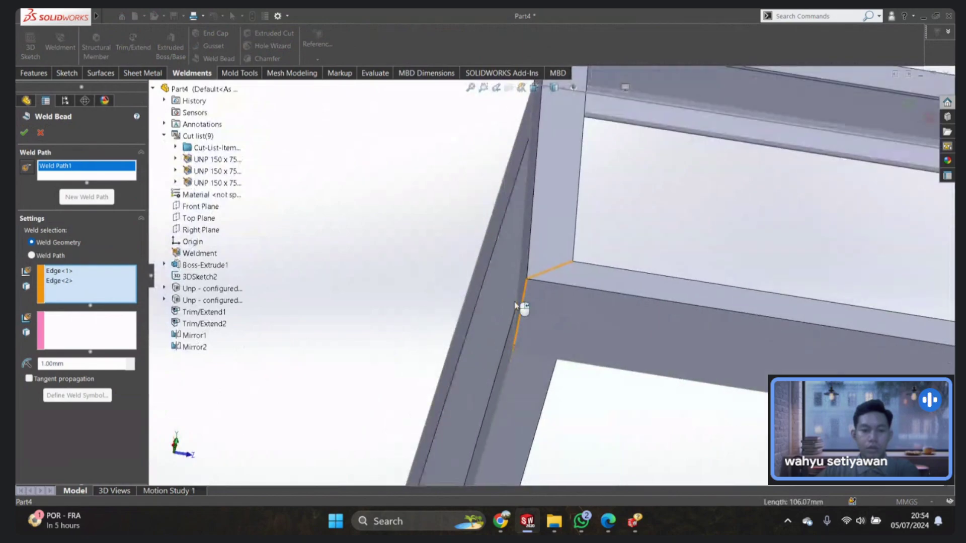
pyautogui.scroll(1, 517, 308)
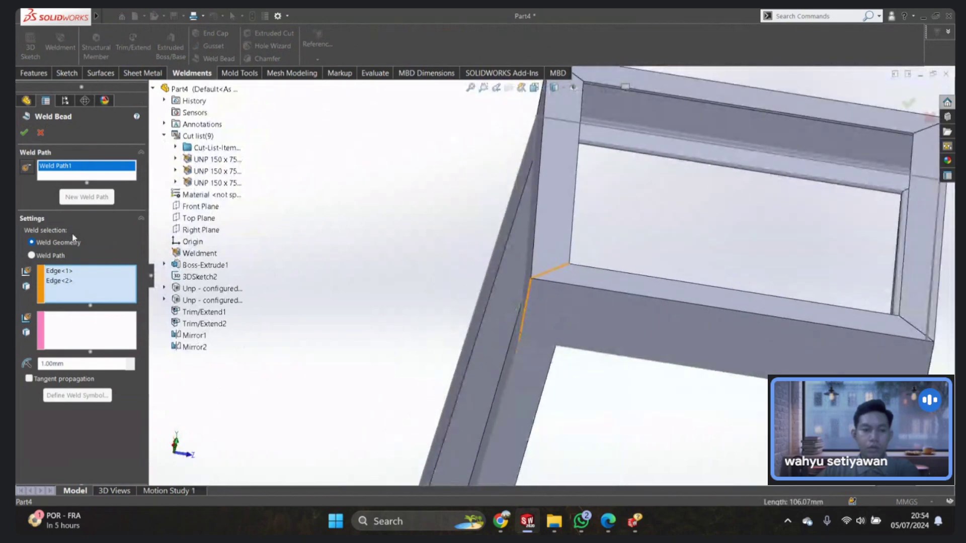
pyautogui.click(85, 364)
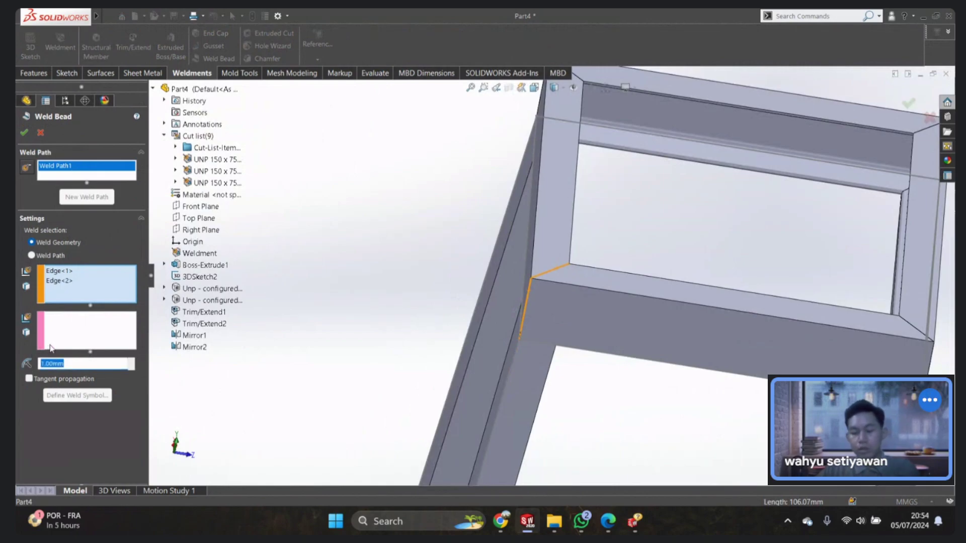
pyautogui.write('5')
pyautogui.press('Return')
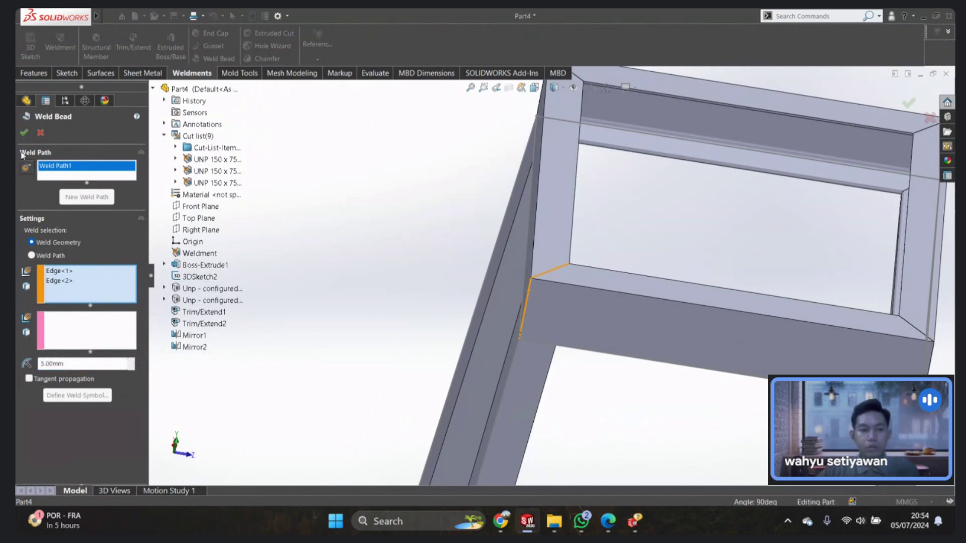
pyautogui.click(24, 133)
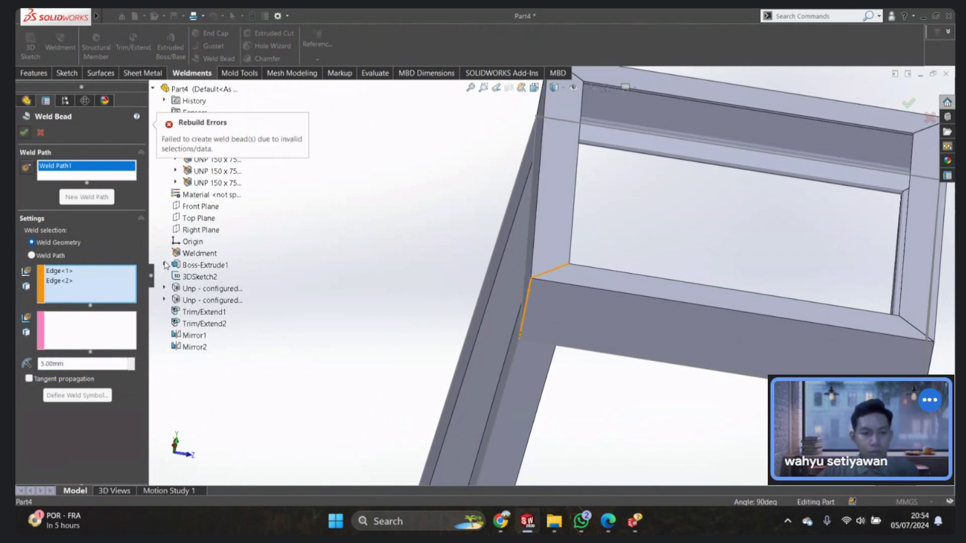
# Step: Redefine the bead as a Weld Path along the top and vertical corner edges, and confirm it
pyautogui.rightClick(71, 282)
pyautogui.click(98, 301)
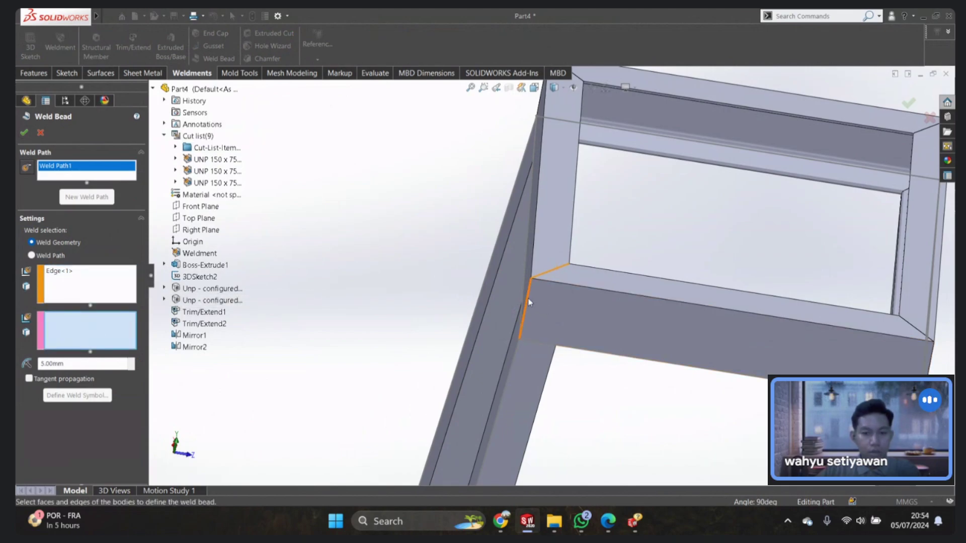
pyautogui.scroll(-5, 528, 302)
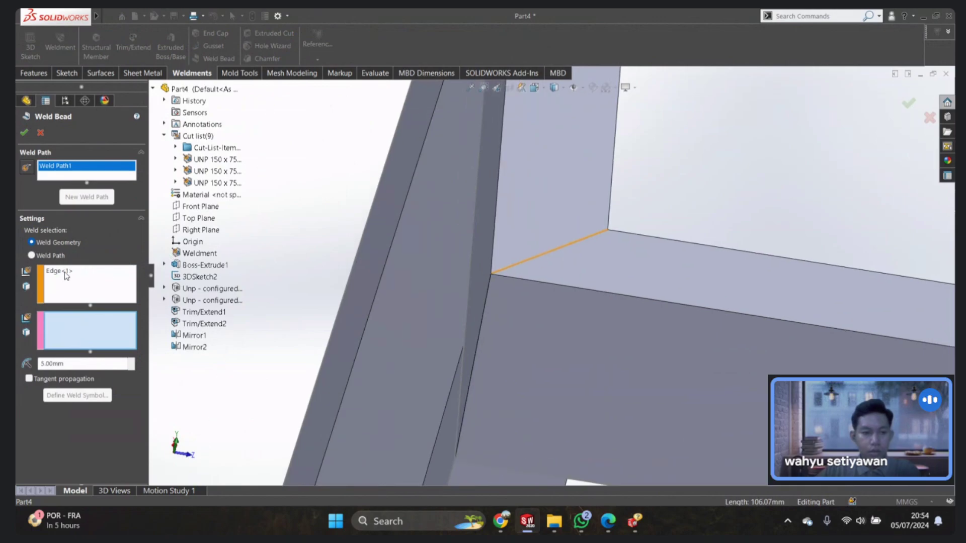
pyautogui.rightClick(66, 275)
pyautogui.click(31, 255)
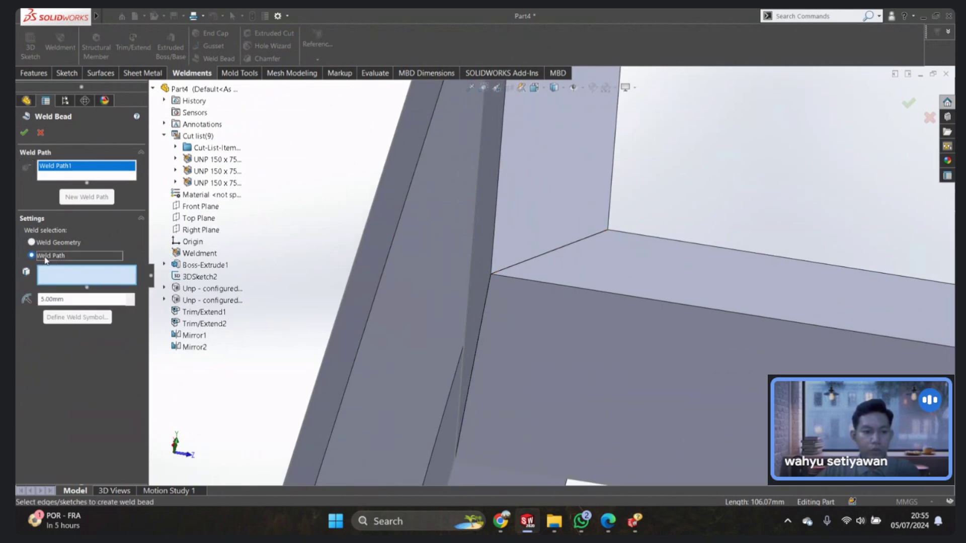
pyautogui.click(560, 247)
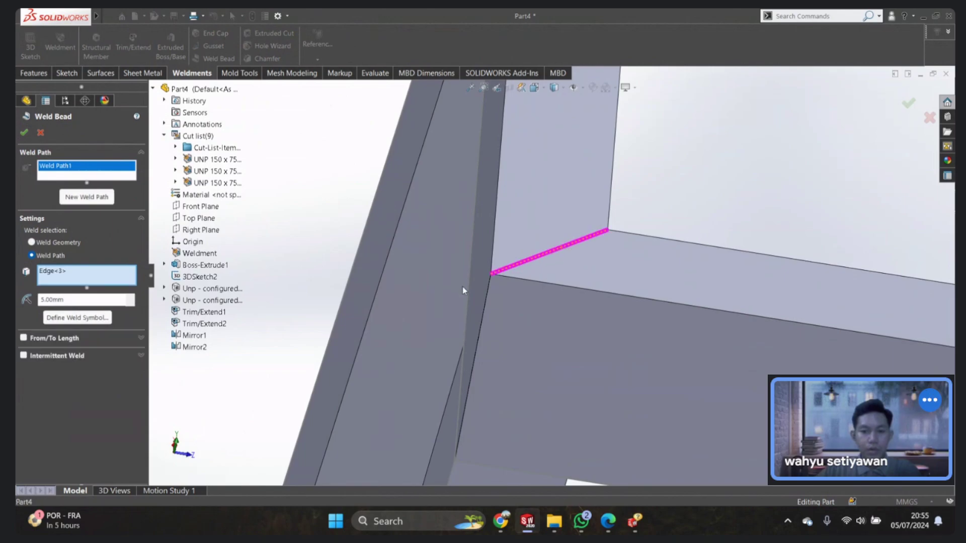
pyautogui.click(493, 296)
pyautogui.moveTo(492, 296); pyautogui.dragTo(494, 284, button='middle')
pyautogui.scroll(3, 519, 275)
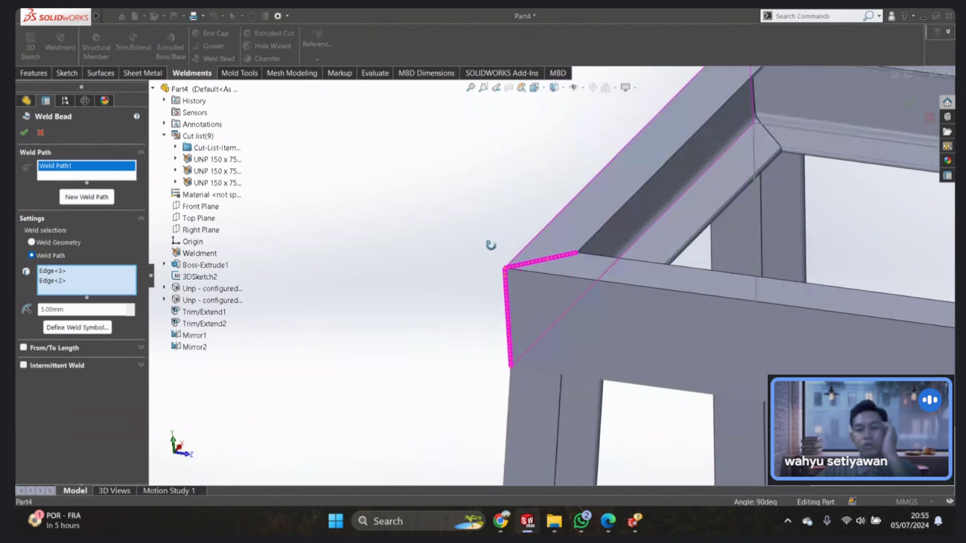
pyautogui.scroll(2, 504, 267)
pyautogui.scroll(2, 538, 274)
pyautogui.scroll(1, 554, 280)
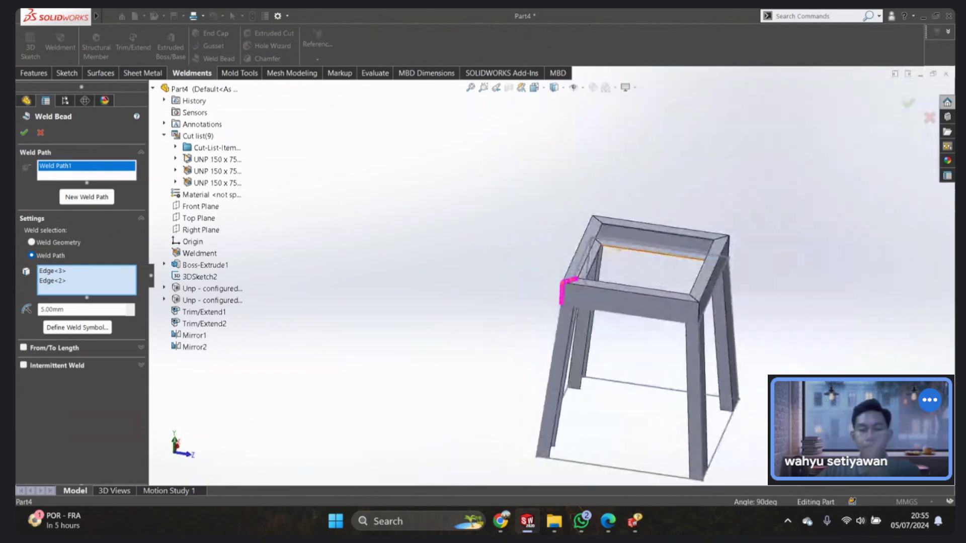
pyautogui.click(26, 133)
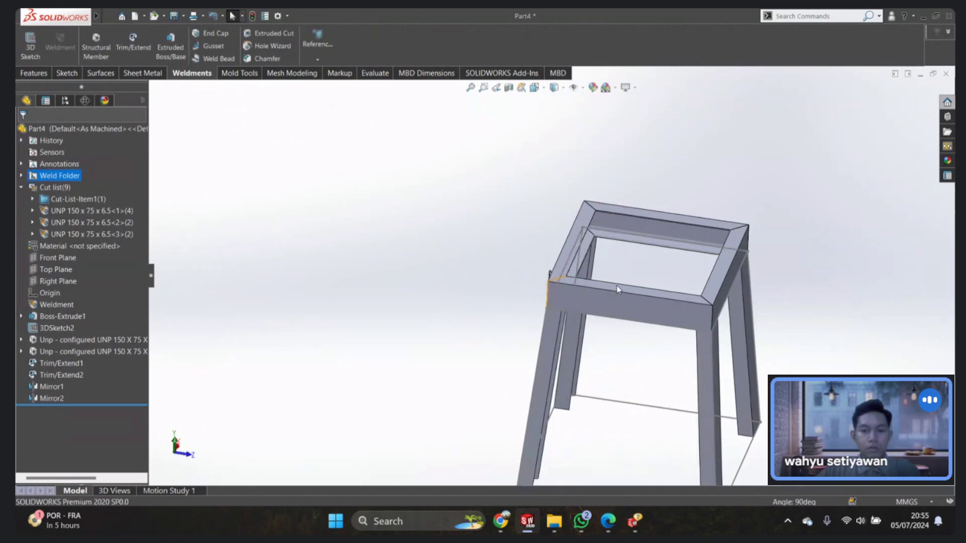
pyautogui.scroll(-2, 357, 227)
pyautogui.scroll(-3, 419, 266)
pyautogui.scroll(2, 438, 268)
pyautogui.scroll(2, 442, 259)
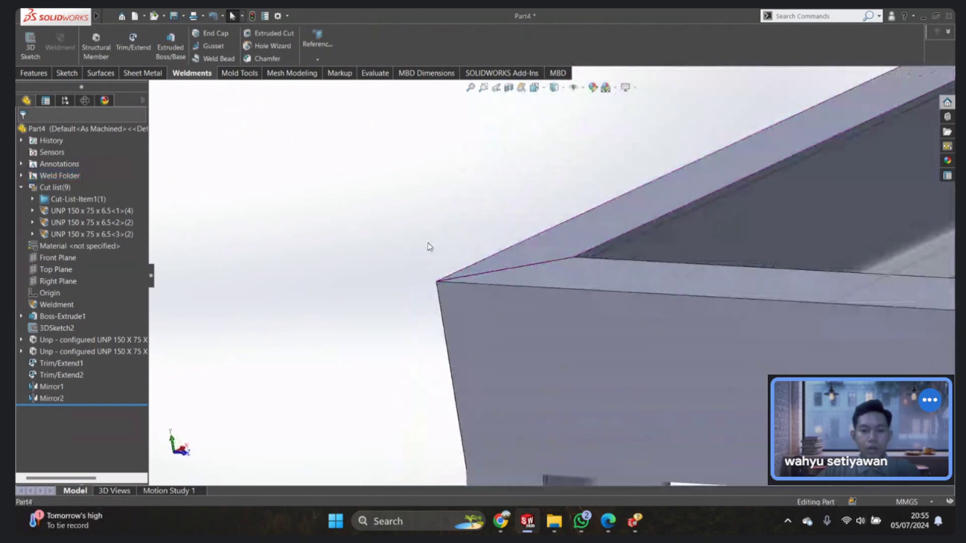
pyautogui.scroll(2, 473, 262)
pyautogui.scroll(1, 509, 271)
pyautogui.moveTo(559, 272)
pyautogui.mouseDown(button='middle')
pyautogui.moveTo(544, 241)
pyautogui.moveTo(643, 220)
pyautogui.moveTo(686, 233)
pyautogui.moveTo(563, 284)
pyautogui.mouseUp(button='middle')
pyautogui.scroll(-1, 546, 297)
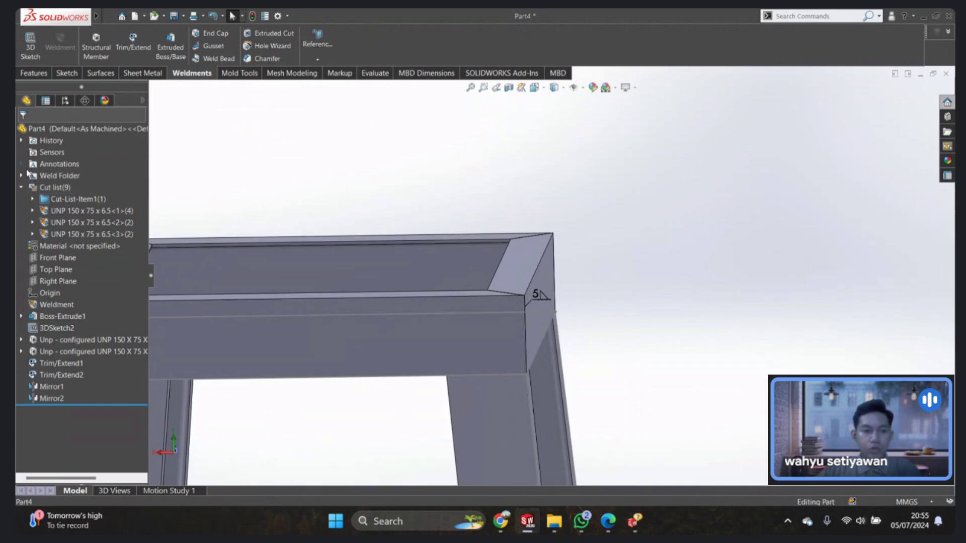
pyautogui.rightClick(81, 177)
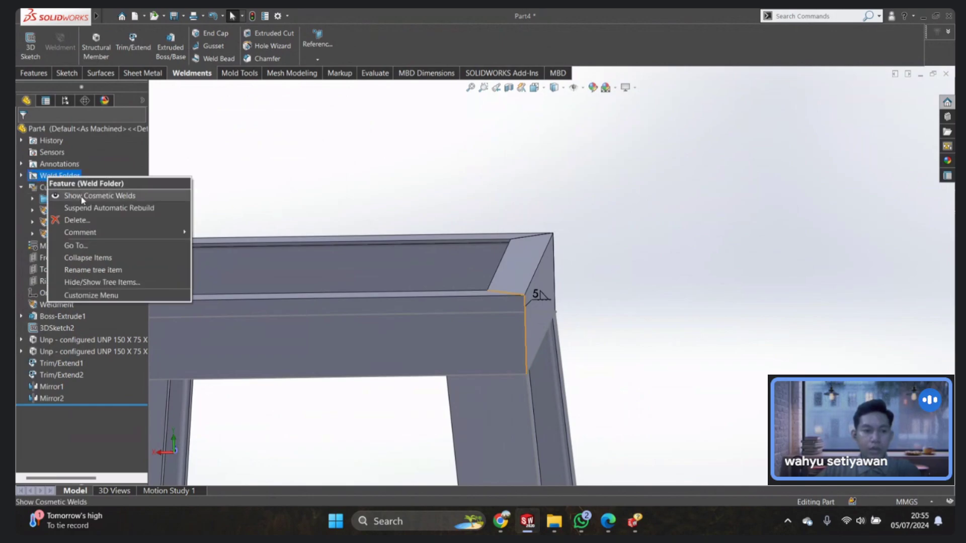
pyautogui.click(80, 196)
pyautogui.scroll(-3, 514, 318)
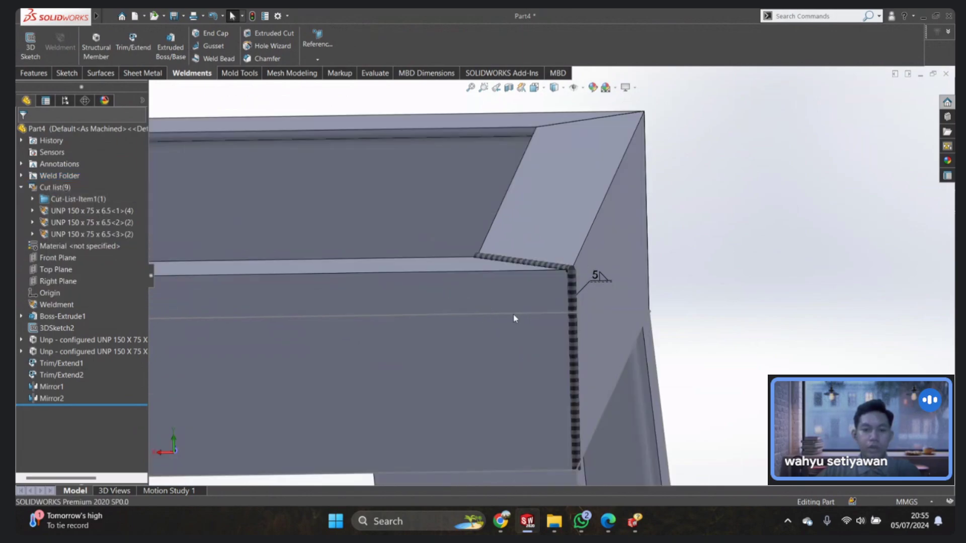
pyautogui.scroll(5, 514, 318)
pyautogui.scroll(5, 508, 310)
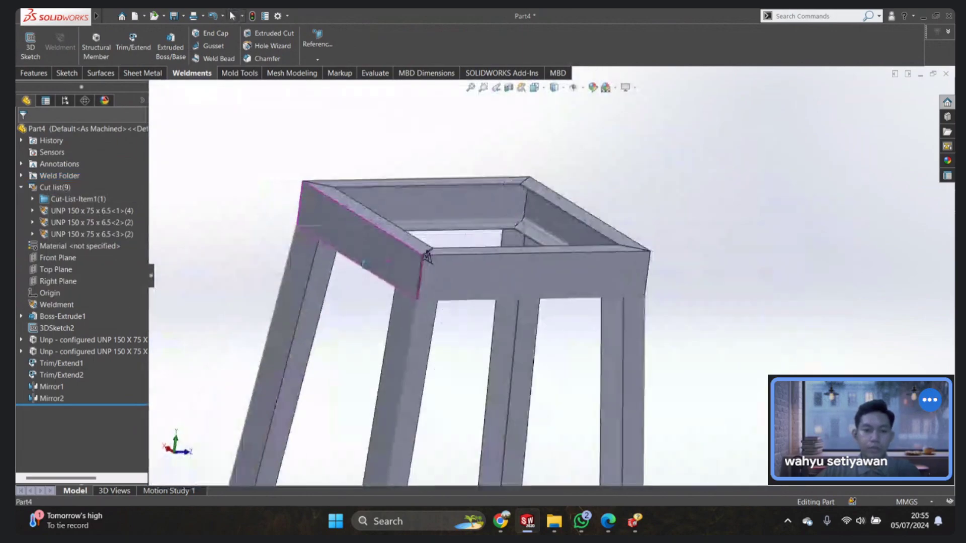
pyautogui.scroll(-3, 327, 281)
pyautogui.moveTo(433, 274)
pyautogui.mouseDown(button='middle')
pyautogui.moveTo(339, 267)
pyautogui.moveTo(439, 277)
pyautogui.moveTo(433, 282)
pyautogui.moveTo(488, 243)
pyautogui.moveTo(514, 272)
pyautogui.mouseUp(button='middle')
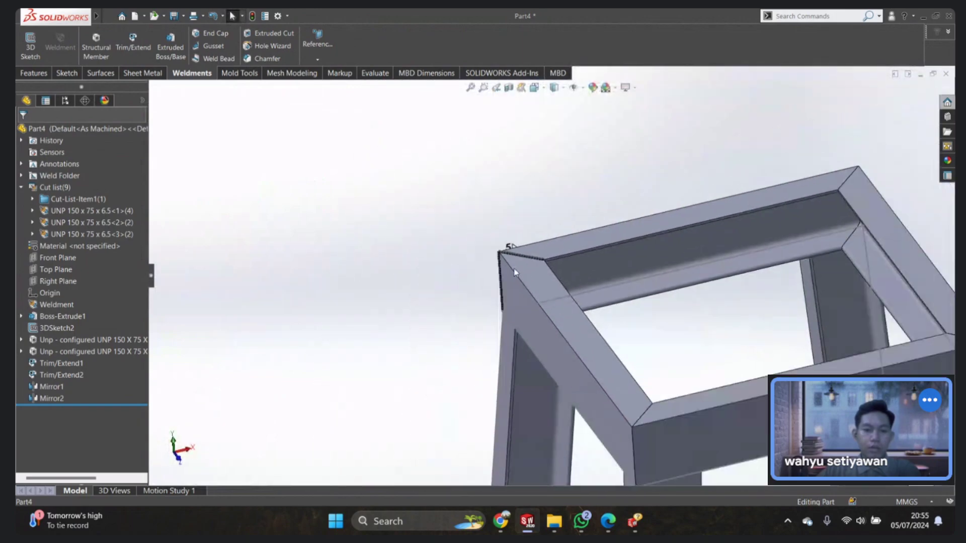
pyautogui.scroll(-3, 562, 267)
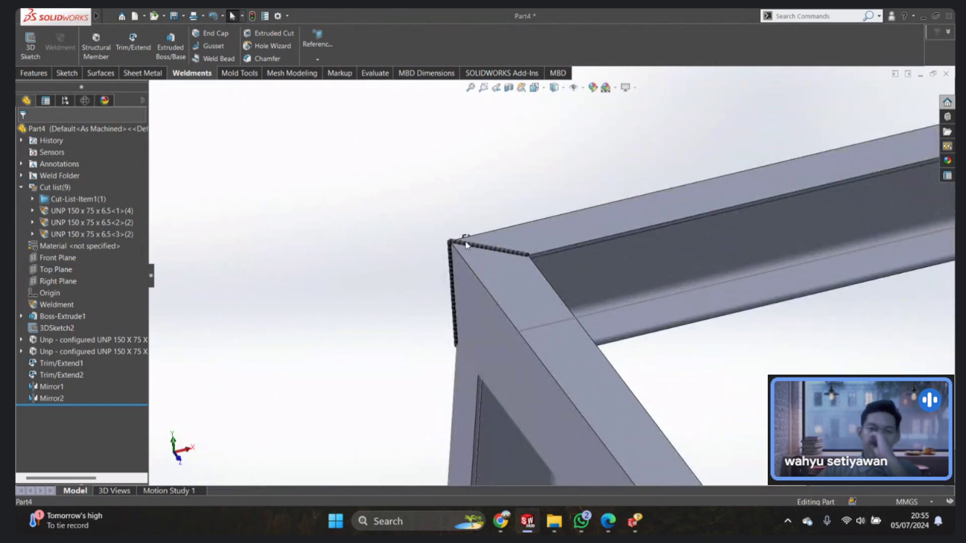
pyautogui.scroll(2, 500, 237)
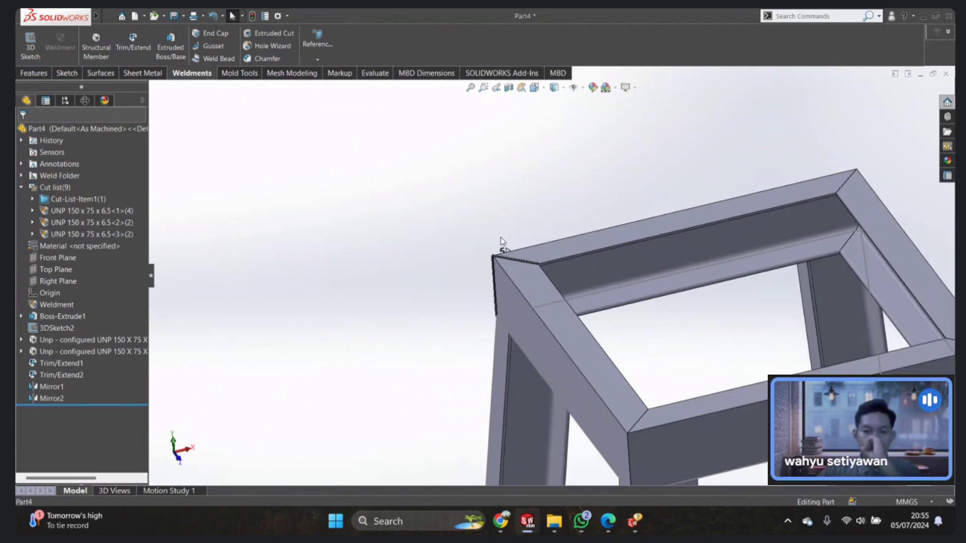
pyautogui.scroll(2, 512, 243)
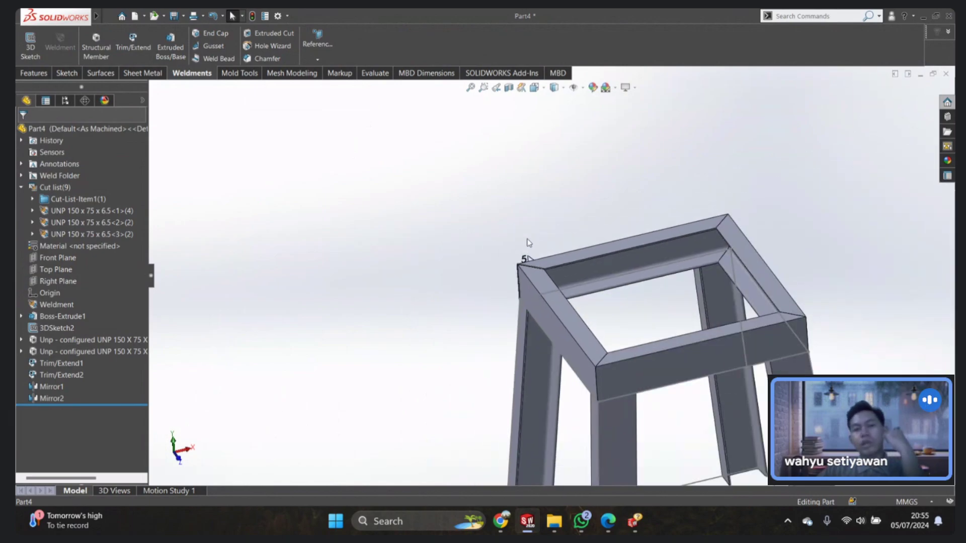
pyautogui.scroll(-2, 556, 275)
pyautogui.scroll(-3, 565, 282)
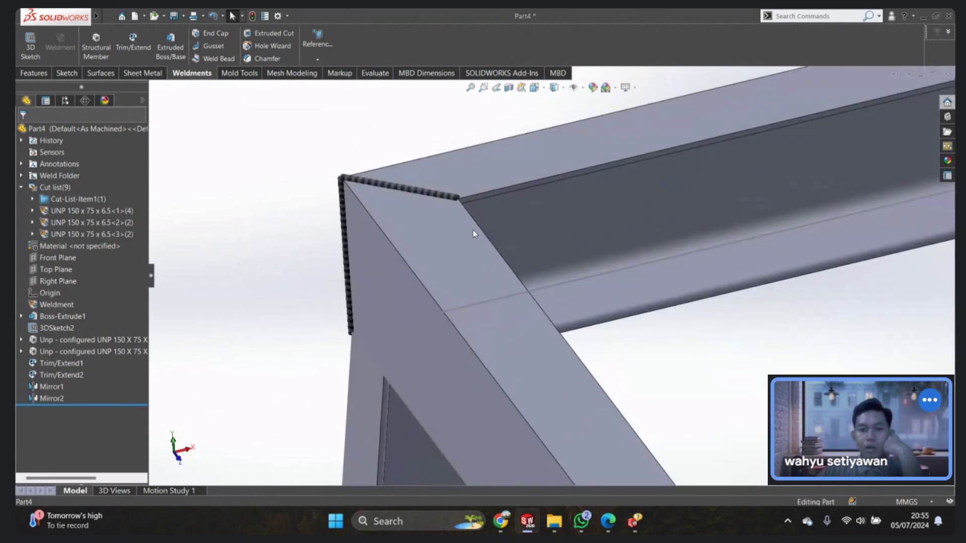
pyautogui.scroll(2, 491, 267)
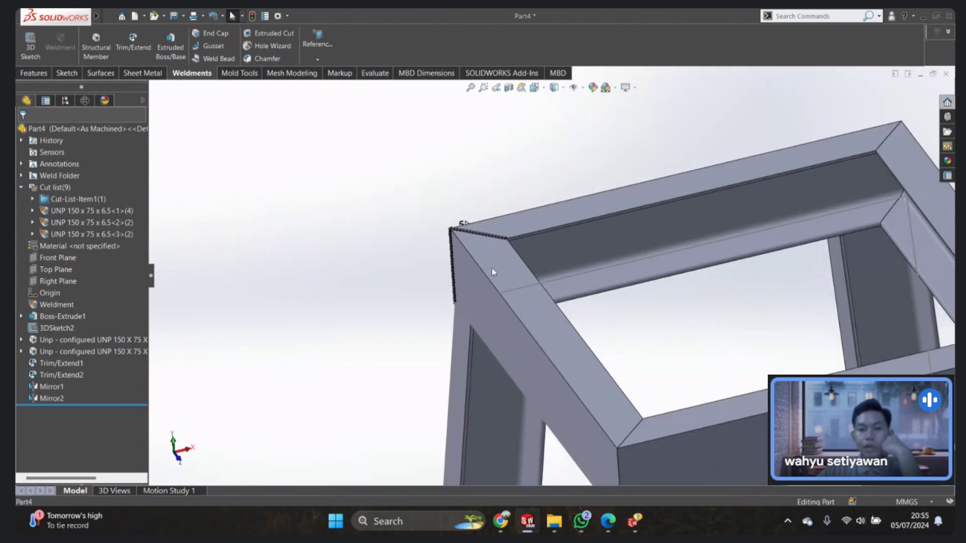
pyautogui.scroll(2, 576, 268)
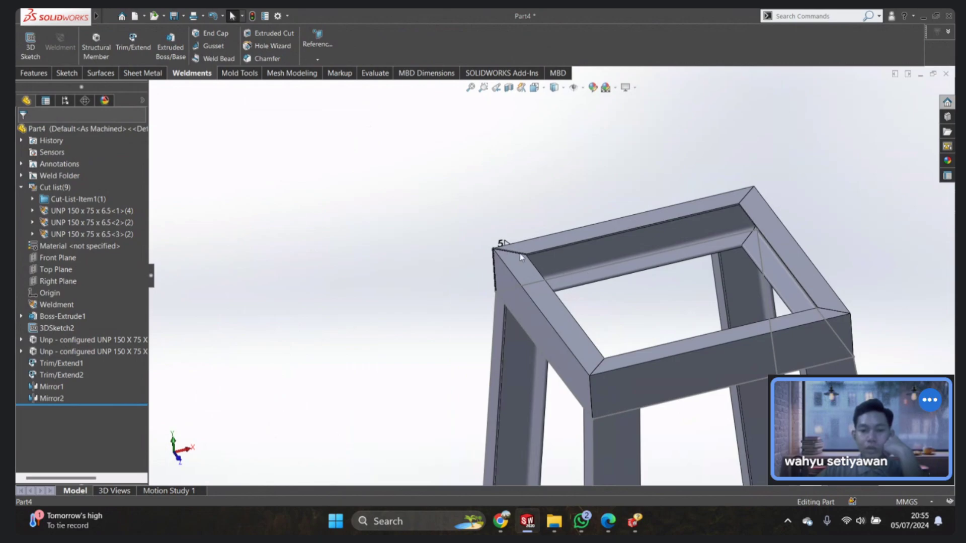
pyautogui.scroll(-2, 576, 276)
pyautogui.moveTo(522, 270)
pyautogui.mouseDown(button='middle')
pyautogui.moveTo(623, 283)
pyautogui.moveTo(532, 252)
pyautogui.moveTo(537, 262)
pyautogui.mouseUp(button='middle')
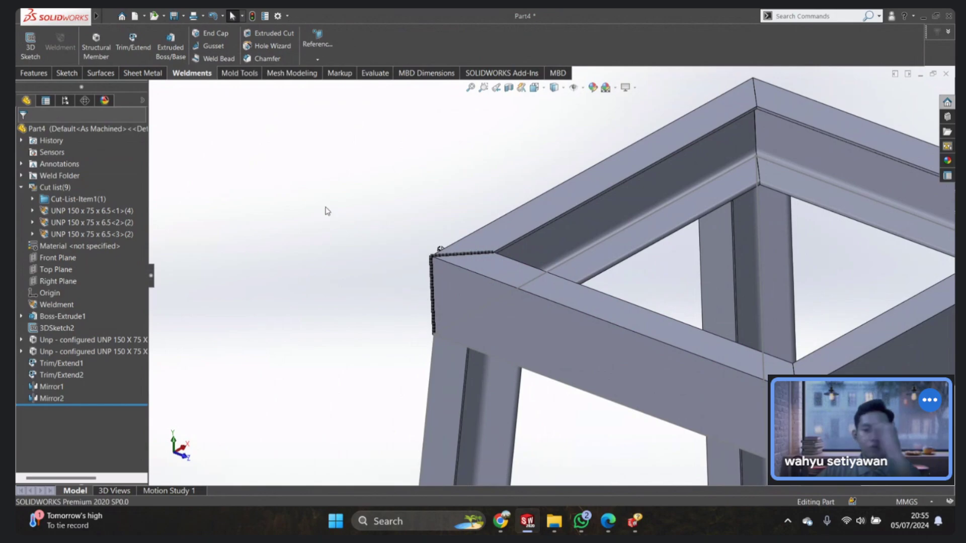
pyautogui.scroll(3, 327, 211)
pyautogui.scroll(3, 403, 241)
pyautogui.scroll(2, 470, 264)
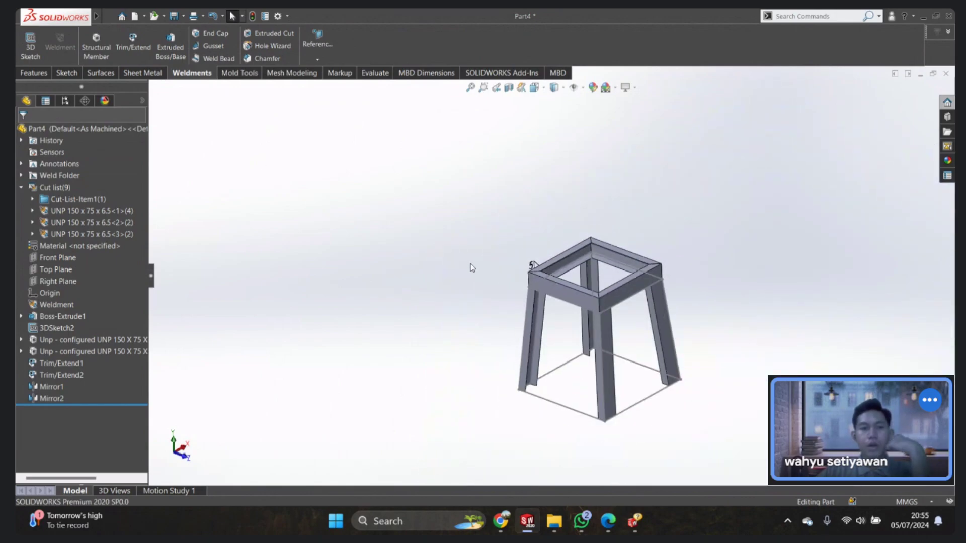
pyautogui.scroll(-3, 544, 282)
pyautogui.moveTo(545, 282)
pyautogui.mouseDown(button='middle')
pyautogui.moveTo(773, 179)
pyautogui.moveTo(681, 211)
pyautogui.mouseUp(button='middle')
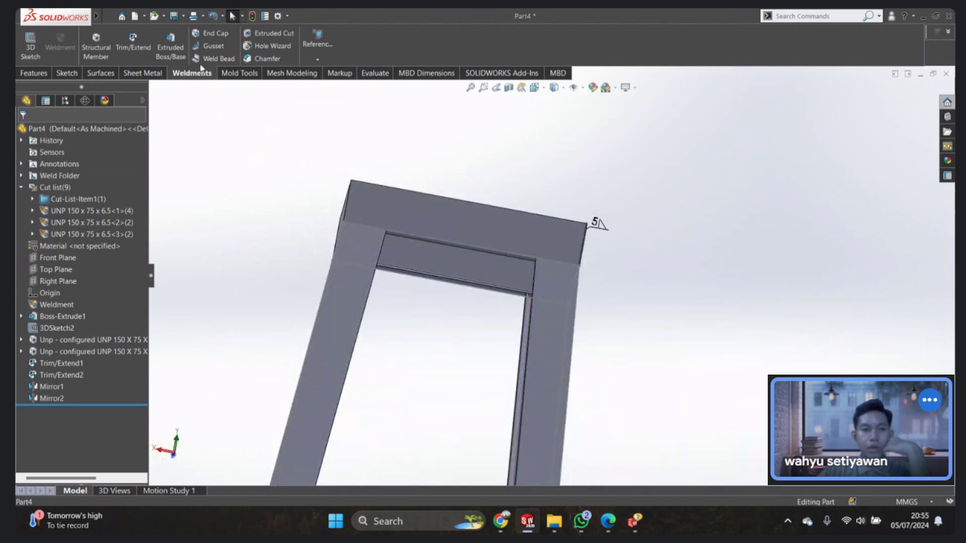
# Step: Start a gusset supported by the top beam face and the leg face
pyautogui.click(212, 46)
pyautogui.scroll(-3, 500, 258)
pyautogui.moveTo(501, 259); pyautogui.dragTo(543, 199, button='middle')
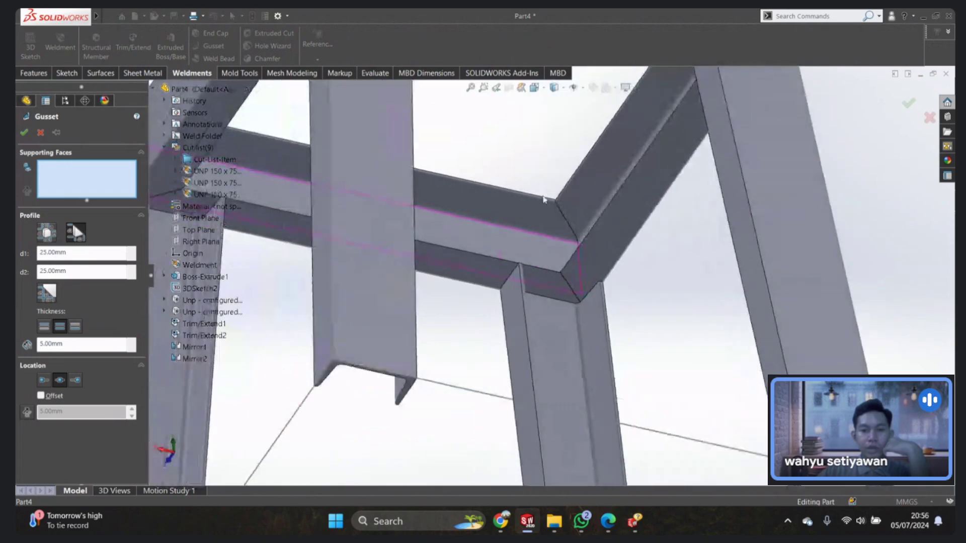
pyautogui.scroll(5, 543, 199)
pyautogui.scroll(-5, 519, 218)
pyautogui.scroll(-2, 511, 407)
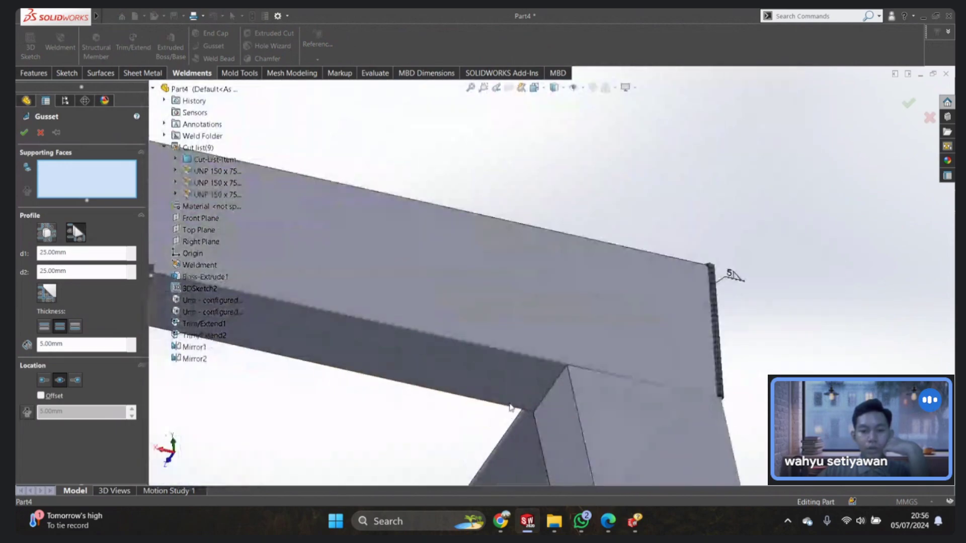
pyautogui.click(511, 407)
pyautogui.scroll(2, 511, 407)
pyautogui.click(541, 349)
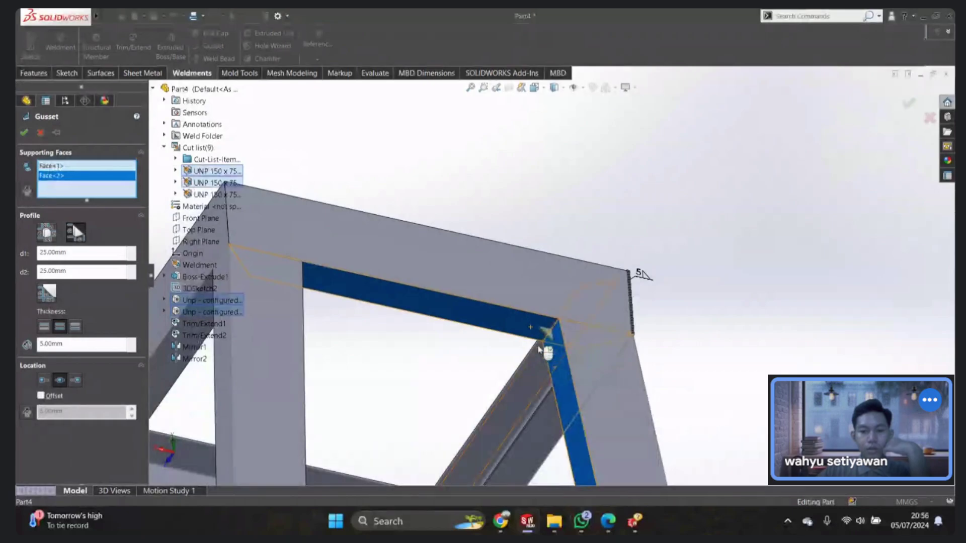
pyautogui.scroll(-3, 541, 349)
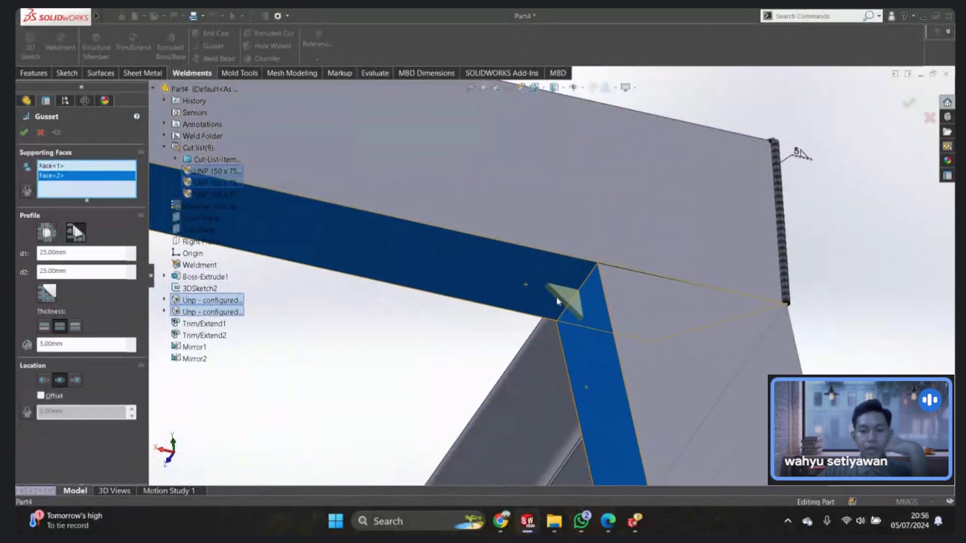
pyautogui.scroll(3, 557, 301)
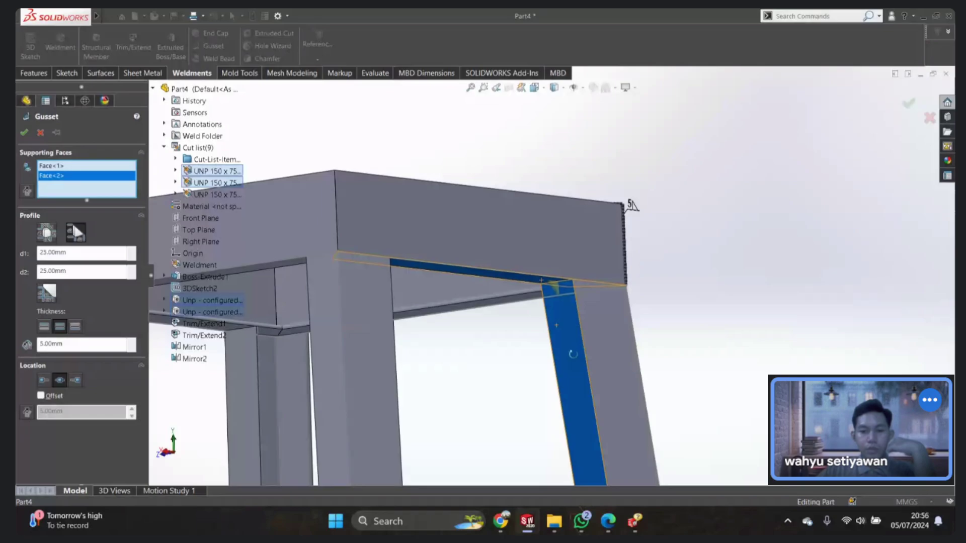
pyautogui.moveTo(573, 354)
pyautogui.mouseDown(button='middle')
pyautogui.moveTo(606, 330)
pyautogui.moveTo(647, 255)
pyautogui.moveTo(567, 308)
pyautogui.moveTo(593, 239)
pyautogui.mouseUp(button='middle')
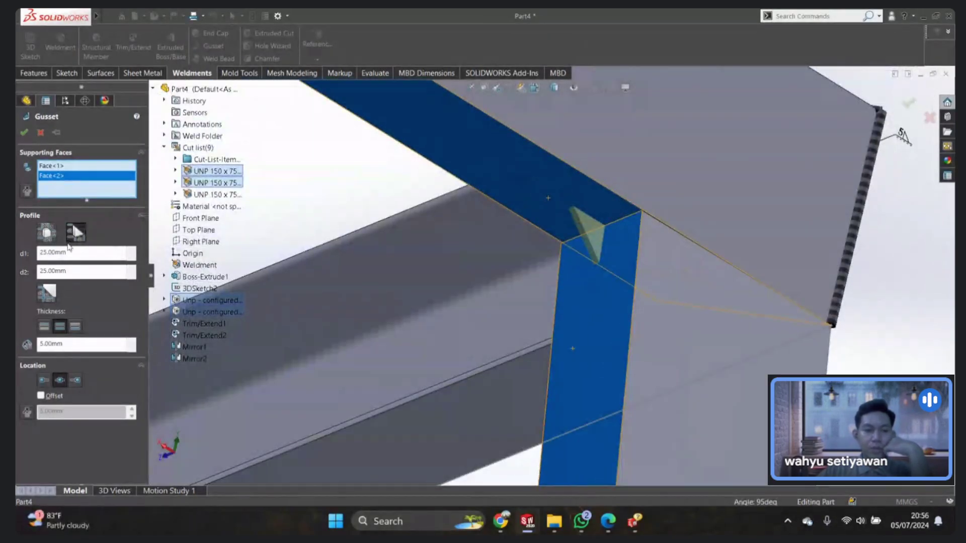
# Step: Give the gusset a triangular profile with d1 and d2 both 100 mm
pyautogui.click(73, 228)
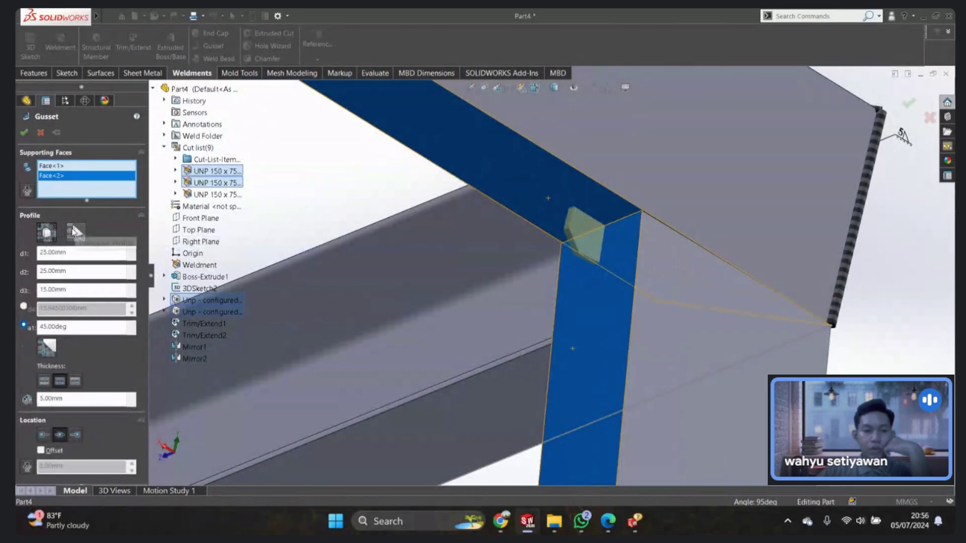
pyautogui.click(75, 231)
pyautogui.click(84, 253)
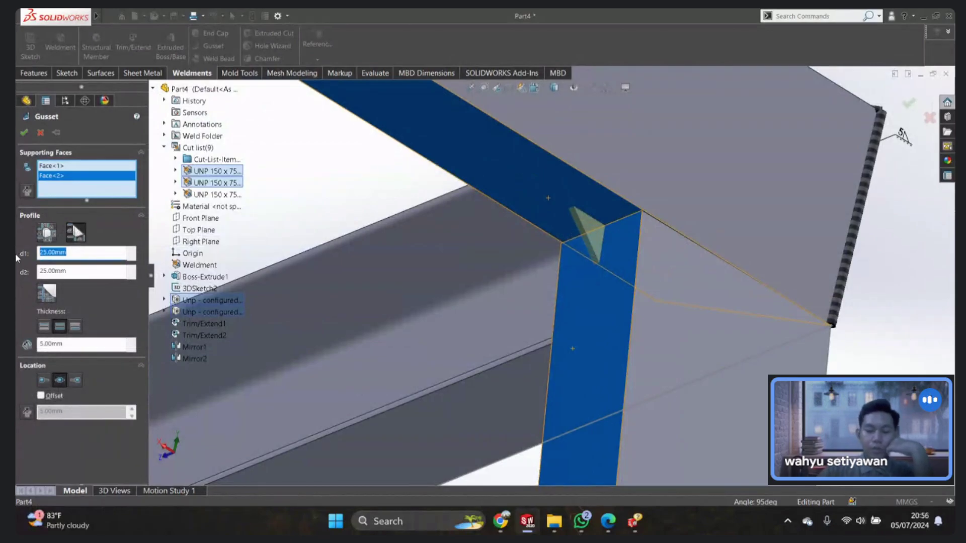
pyautogui.write('100')
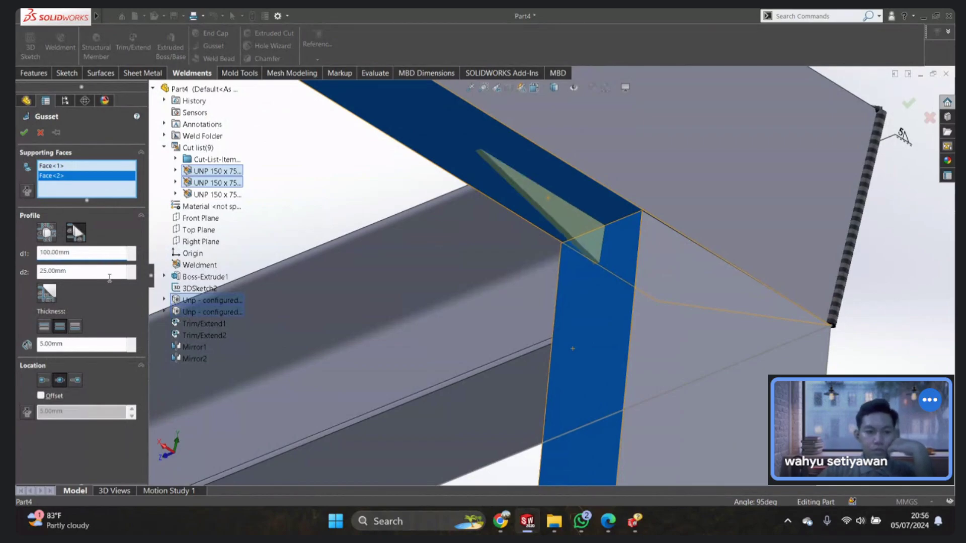
pyautogui.press('Tab')
pyautogui.write('100')
pyautogui.press('Return')
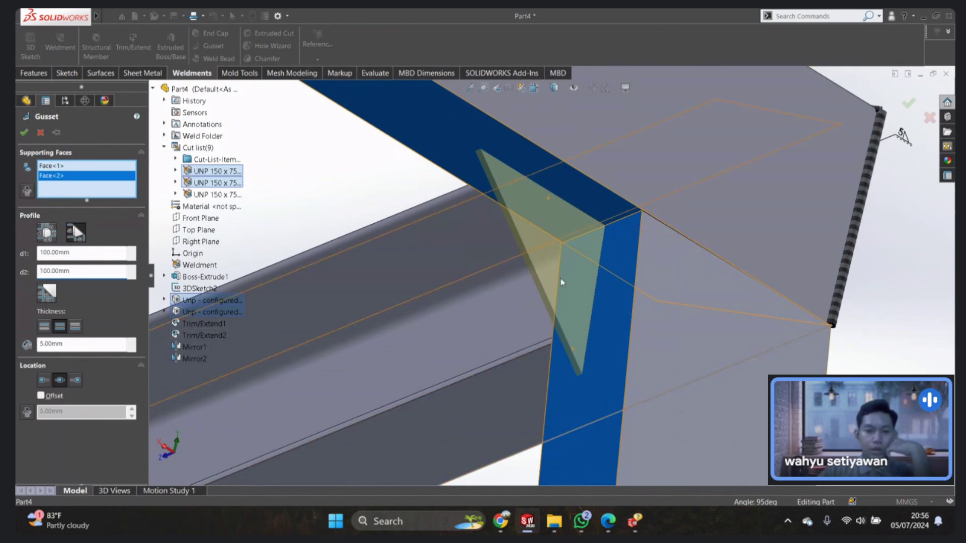
# Step: Set 10 mm gusset thickness, placed mid-corner, and create the gusset
pyautogui.click(45, 326)
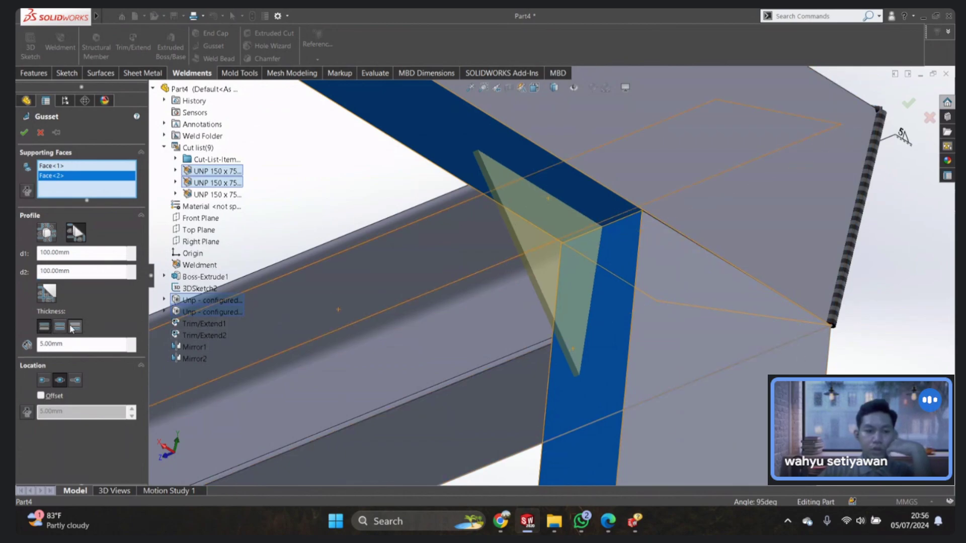
pyautogui.click(59, 327)
pyautogui.click(44, 380)
pyautogui.click(45, 326)
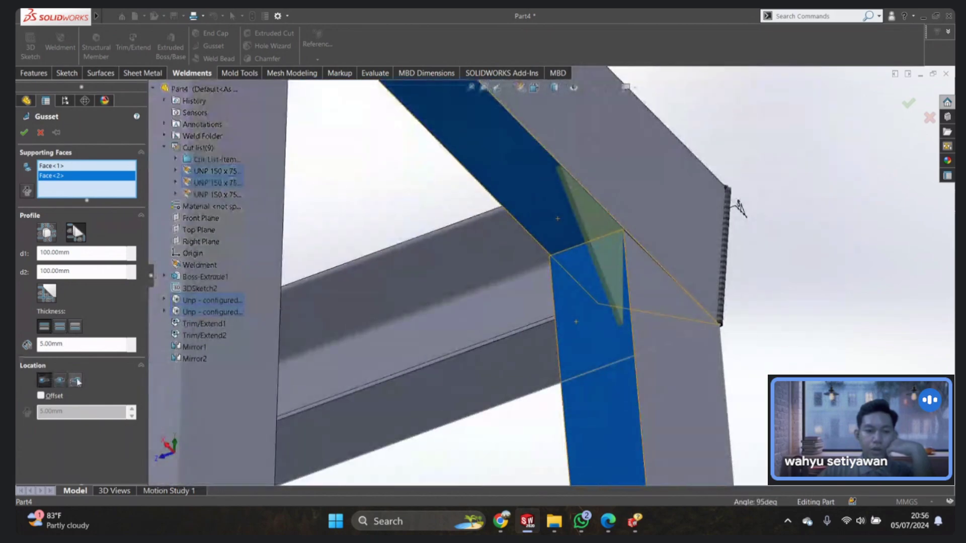
pyautogui.click(59, 381)
pyautogui.moveTo(585, 239)
pyautogui.mouseDown(button='middle')
pyautogui.moveTo(471, 255)
pyautogui.moveTo(468, 322)
pyautogui.mouseUp(button='middle')
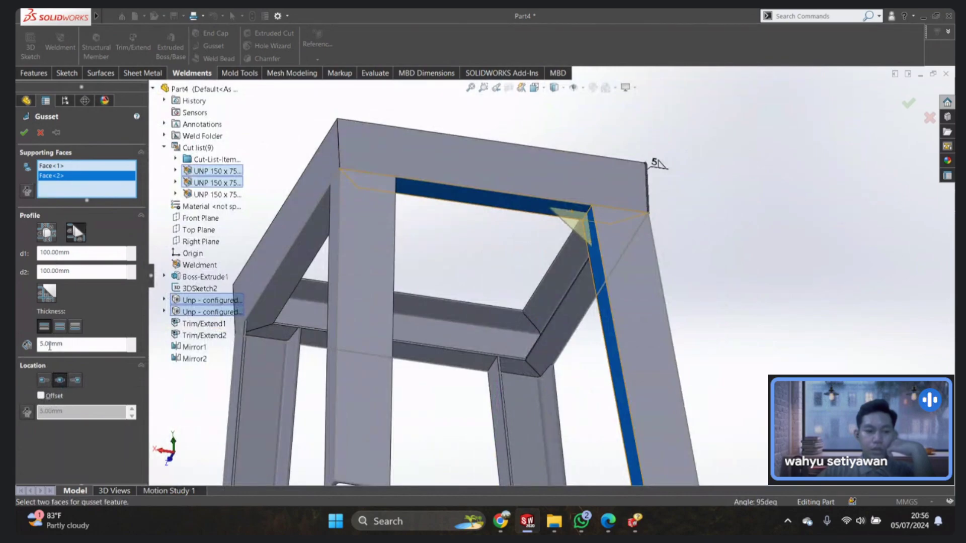
pyautogui.doubleClick(51, 345)
pyautogui.write('10')
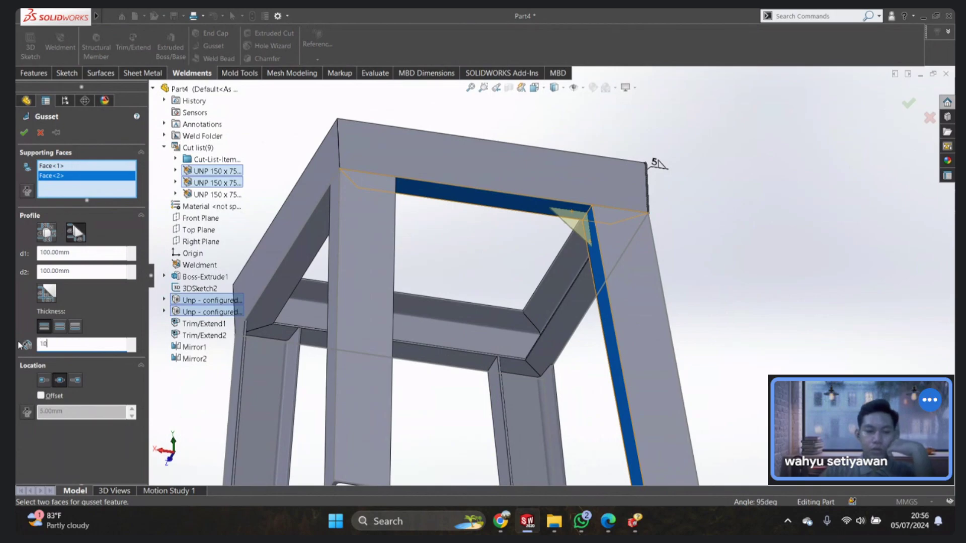
pyautogui.press('Return')
pyautogui.click(23, 132)
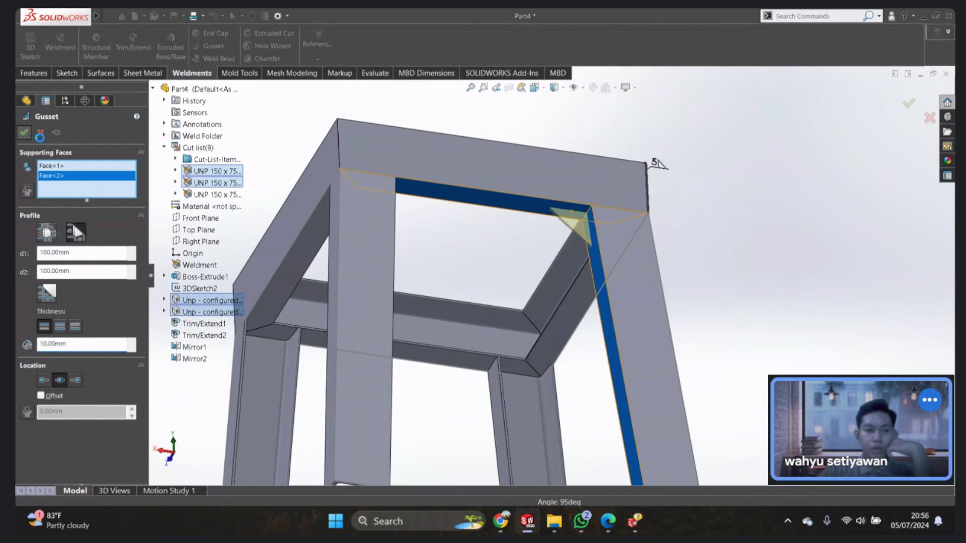
# Step: Mirror Gusset1 across the Right Plane
pyautogui.moveTo(564, 236)
pyautogui.mouseDown(button='middle')
pyautogui.moveTo(539, 291)
pyautogui.moveTo(485, 199)
pyautogui.moveTo(647, 179)
pyautogui.moveTo(593, 163)
pyautogui.moveTo(653, 222)
pyautogui.moveTo(533, 268)
pyautogui.moveTo(173, 264)
pyautogui.mouseUp(button='middle')
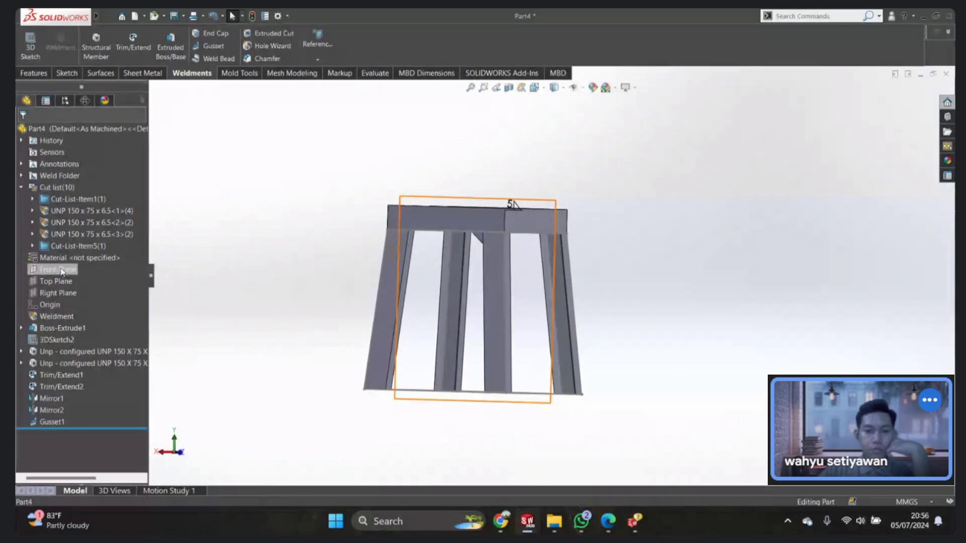
pyautogui.click(57, 270)
pyautogui.moveTo(335, 226)
pyautogui.mouseDown(button='middle')
pyautogui.moveTo(372, 261)
pyautogui.moveTo(351, 267)
pyautogui.moveTo(334, 237)
pyautogui.mouseUp(button='middle')
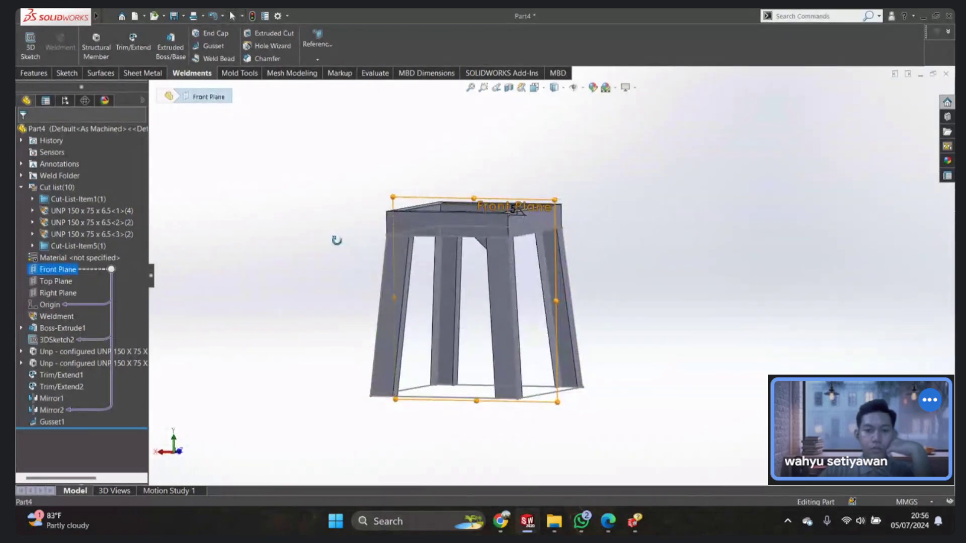
pyautogui.click(50, 294)
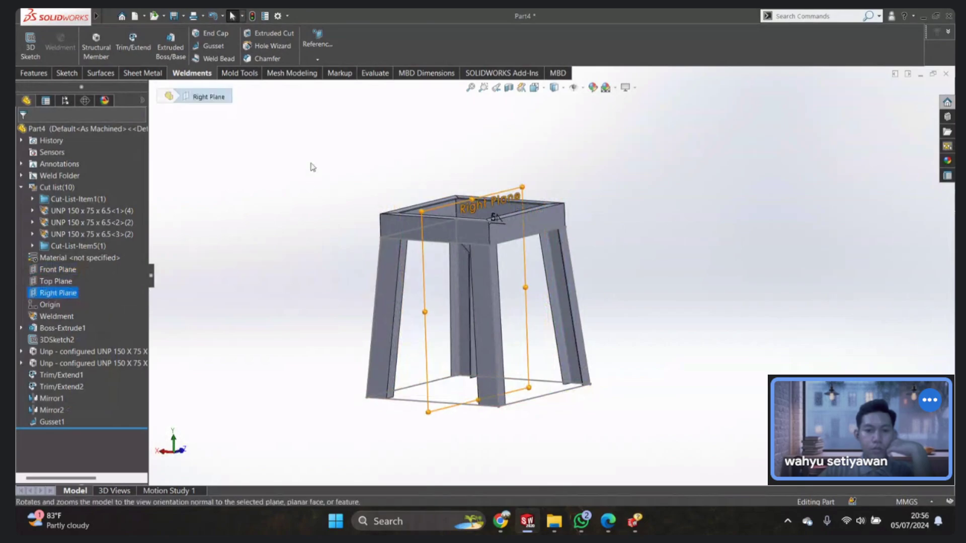
pyautogui.click(34, 73)
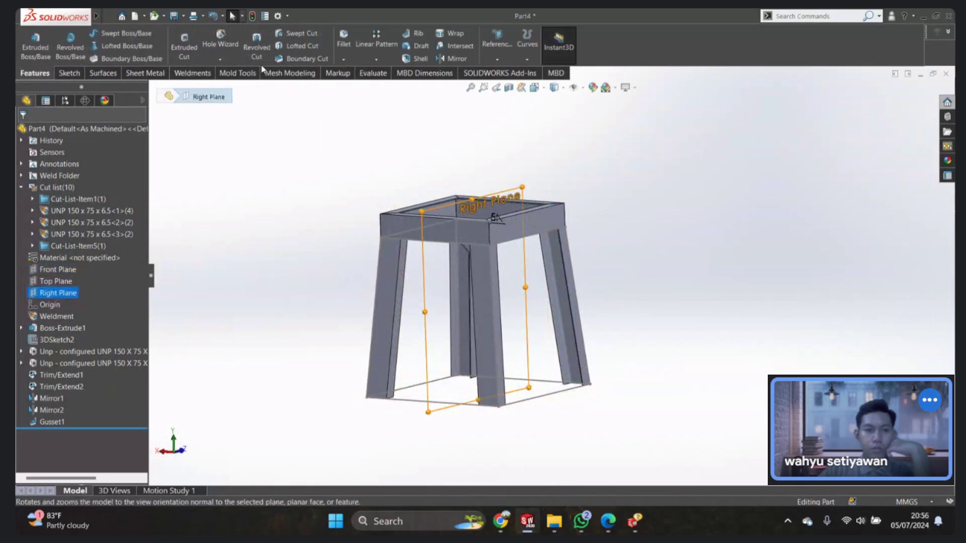
pyautogui.click(454, 58)
pyautogui.scroll(-5, 553, 251)
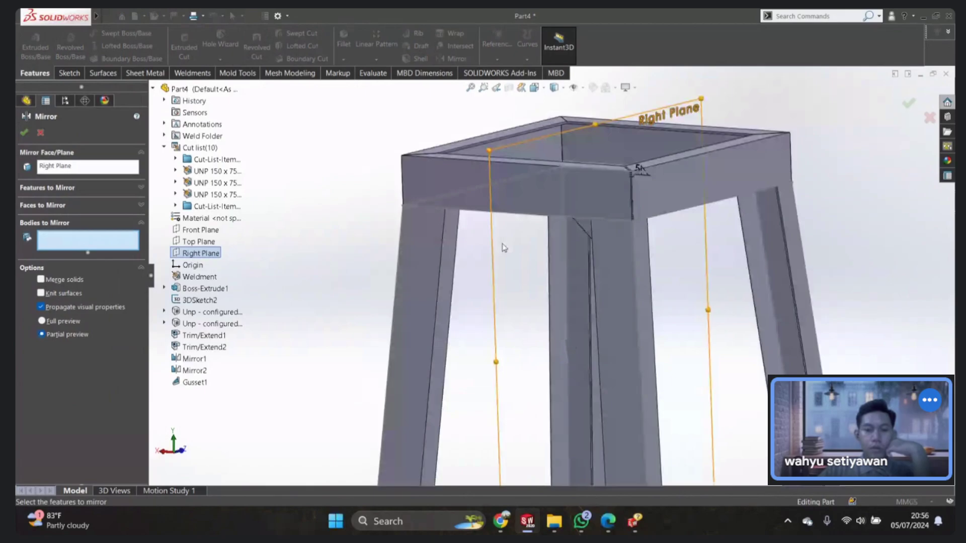
pyautogui.click(599, 246)
pyautogui.moveTo(558, 260); pyautogui.dragTo(560, 127, button='middle')
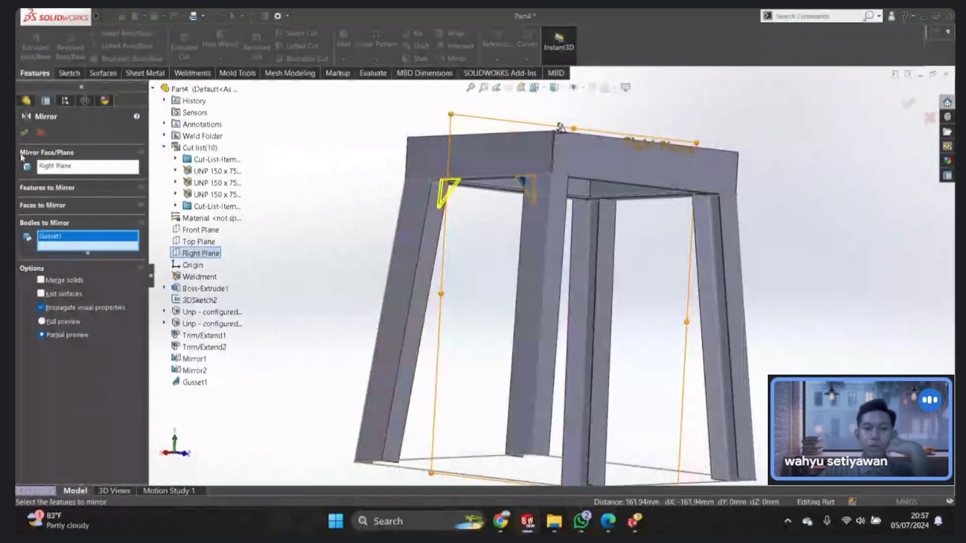
pyautogui.click(24, 133)
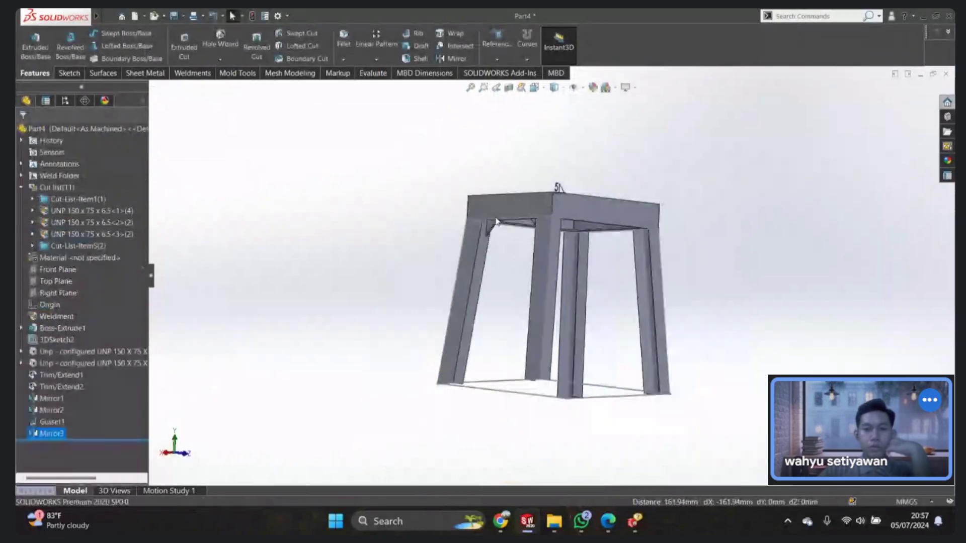
# Step: Mirror both upper gussets across the Front Plane
pyautogui.scroll(3, 415, 194)
pyautogui.moveTo(415, 194)
pyautogui.mouseDown(button='middle')
pyautogui.moveTo(395, 166)
pyautogui.moveTo(399, 211)
pyautogui.moveTo(395, 194)
pyautogui.mouseUp(button='middle')
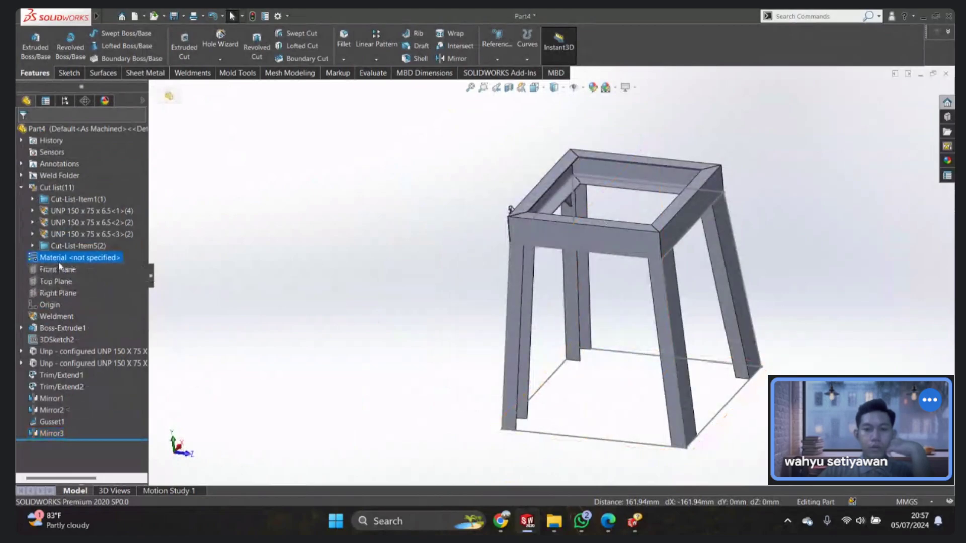
pyautogui.click(65, 272)
pyautogui.click(447, 58)
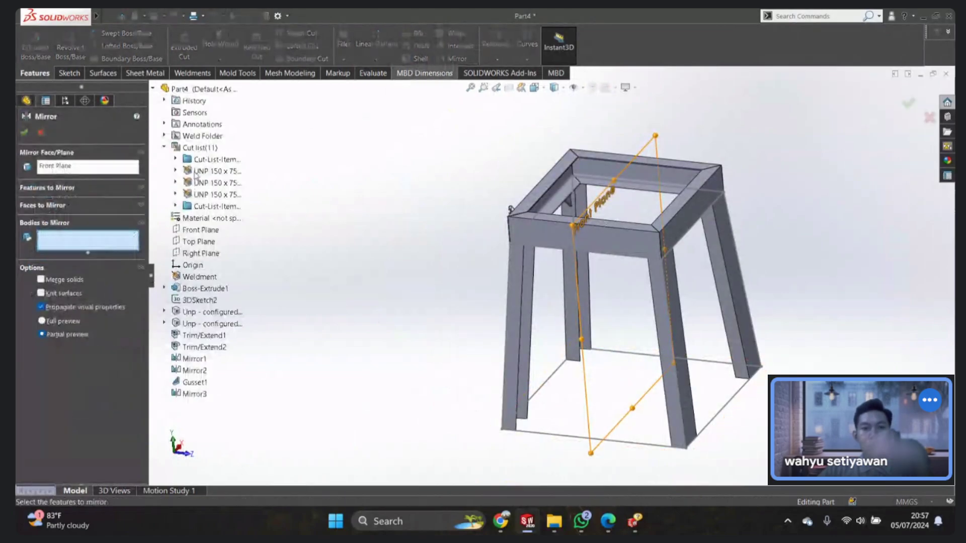
pyautogui.scroll(-2, 651, 275)
pyautogui.scroll(-2, 547, 232)
pyautogui.moveTo(548, 232)
pyautogui.mouseDown(button='middle')
pyautogui.moveTo(676, 82)
pyautogui.moveTo(466, 273)
pyautogui.mouseUp(button='middle')
pyautogui.scroll(-2, 466, 272)
pyautogui.scroll(3, 466, 272)
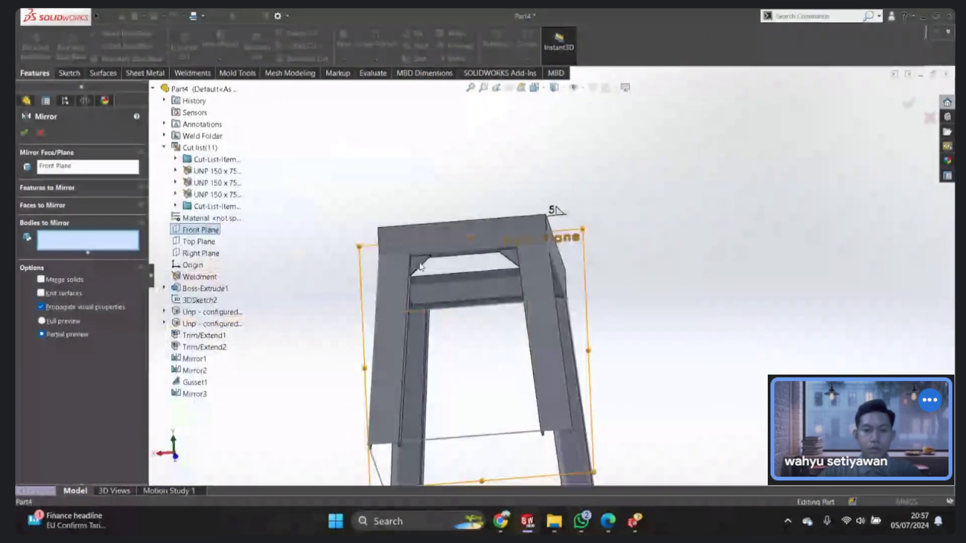
pyautogui.scroll(-3, 466, 272)
pyautogui.click(468, 272)
pyautogui.click(637, 254)
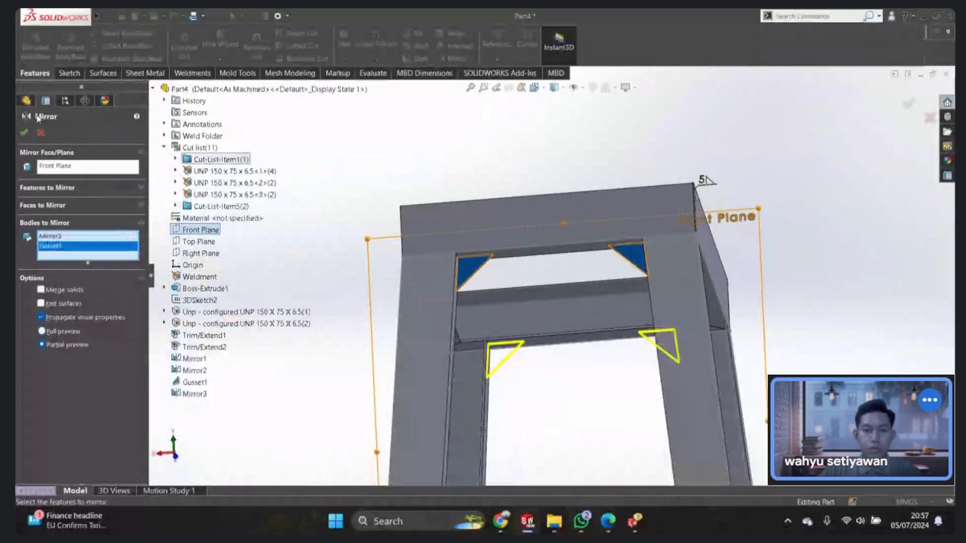
pyautogui.click(25, 133)
pyautogui.scroll(3, 614, 166)
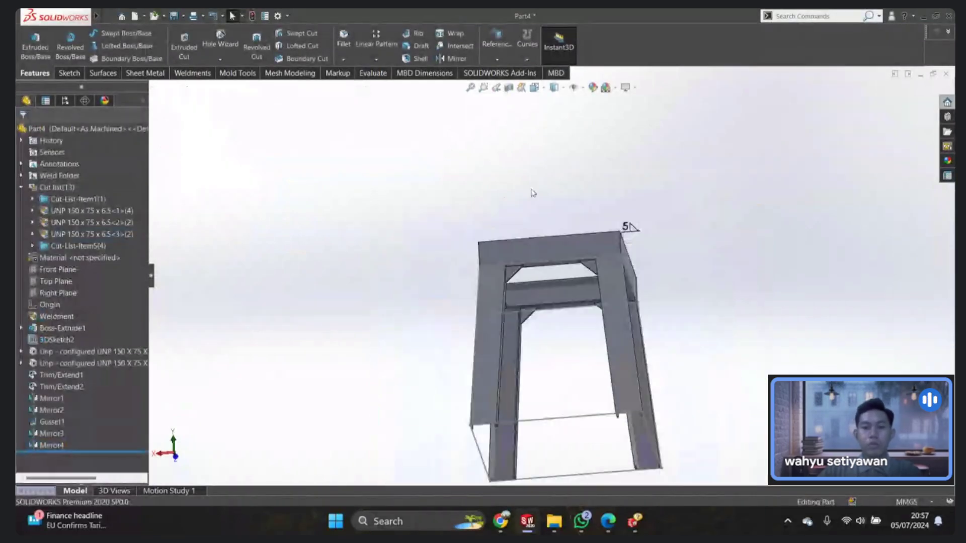
pyautogui.moveTo(629, 227)
pyautogui.mouseDown(button='middle')
pyautogui.moveTo(477, 259)
pyautogui.moveTo(476, 271)
pyautogui.mouseUp(button='middle')
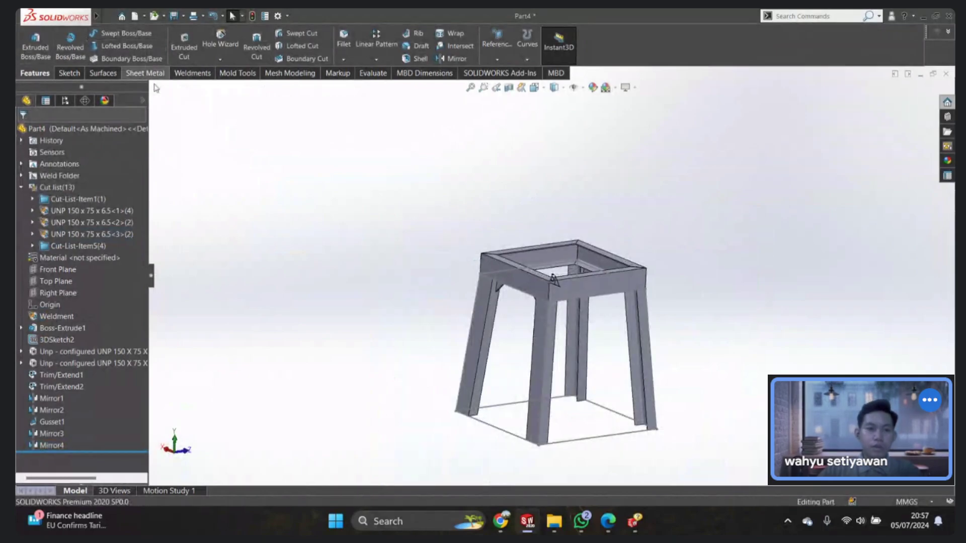
# Step: Expand the weldment cut list and open, then close, its options menu
pyautogui.click(192, 73)
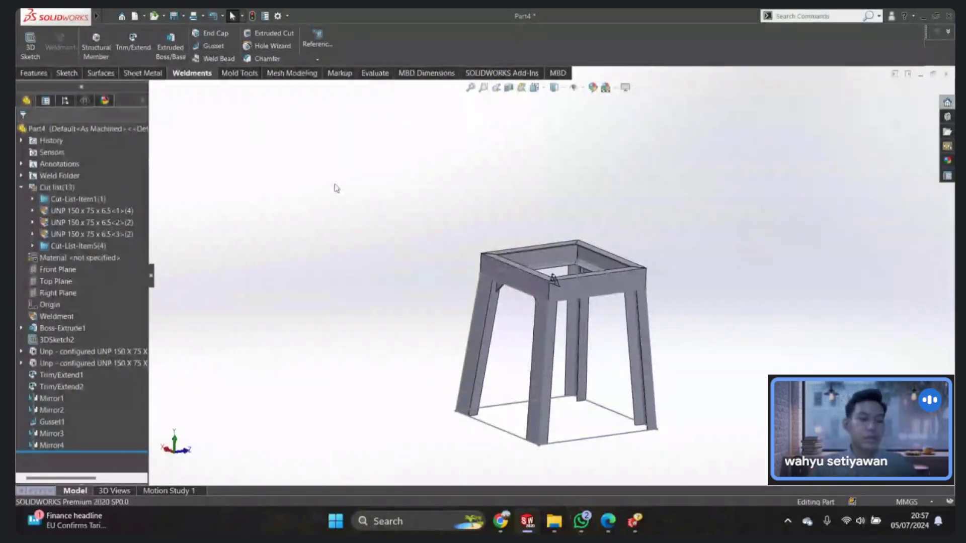
pyautogui.moveTo(73, 198); pyautogui.dragTo(75, 210)
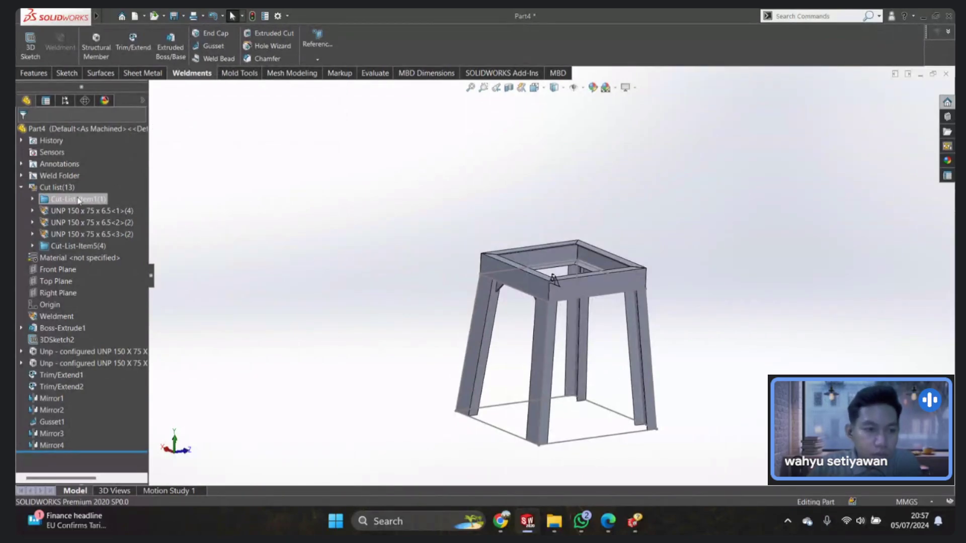
pyautogui.rightClick(49, 194)
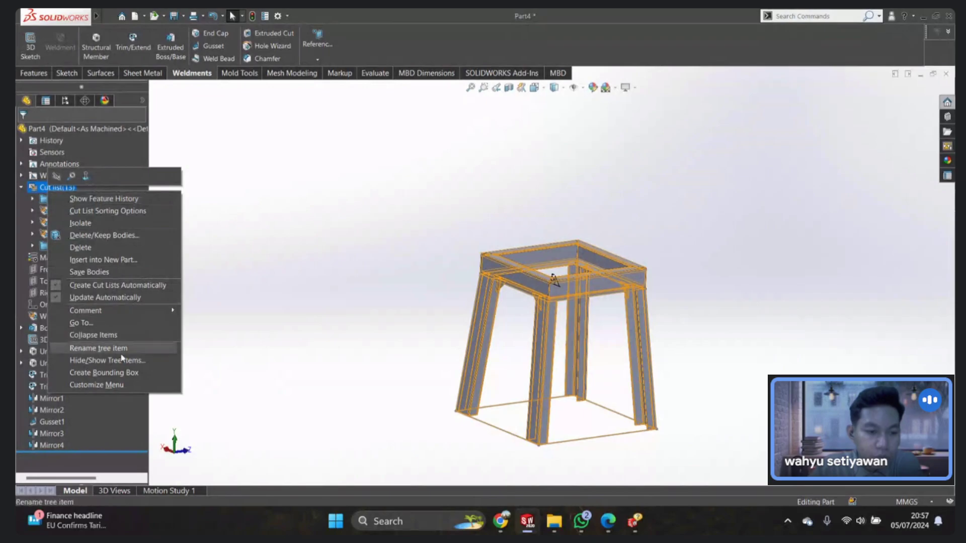
pyautogui.click(198, 209)
# Step: Select the 1000 x 1000 x 1000 plate body in the cut list
pyautogui.click(76, 197)
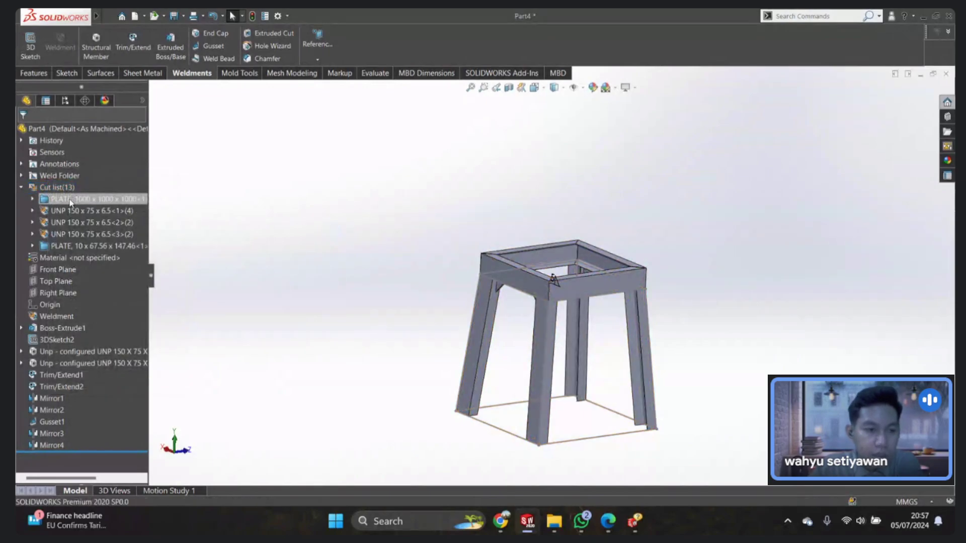
pyautogui.click(73, 202)
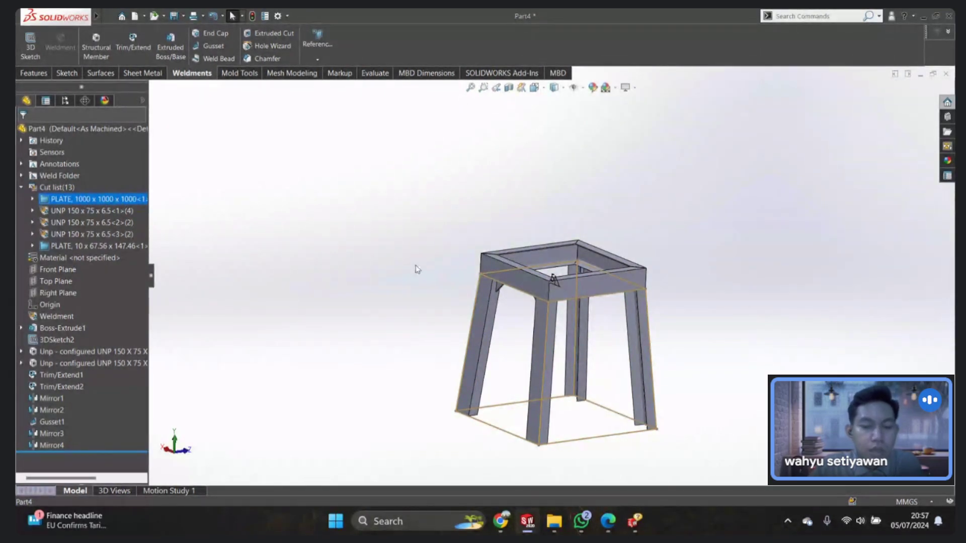
pyautogui.scroll(3, 416, 267)
pyautogui.scroll(3, 415, 227)
pyautogui.scroll(3, 415, 182)
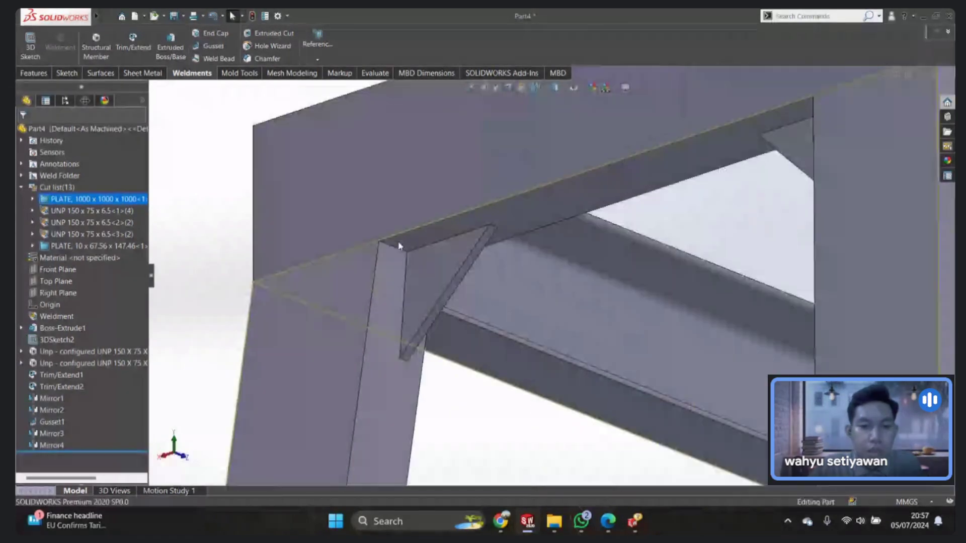
pyautogui.scroll(3, 446, 254)
pyautogui.scroll(-5, 437, 272)
pyautogui.scroll(3, 509, 327)
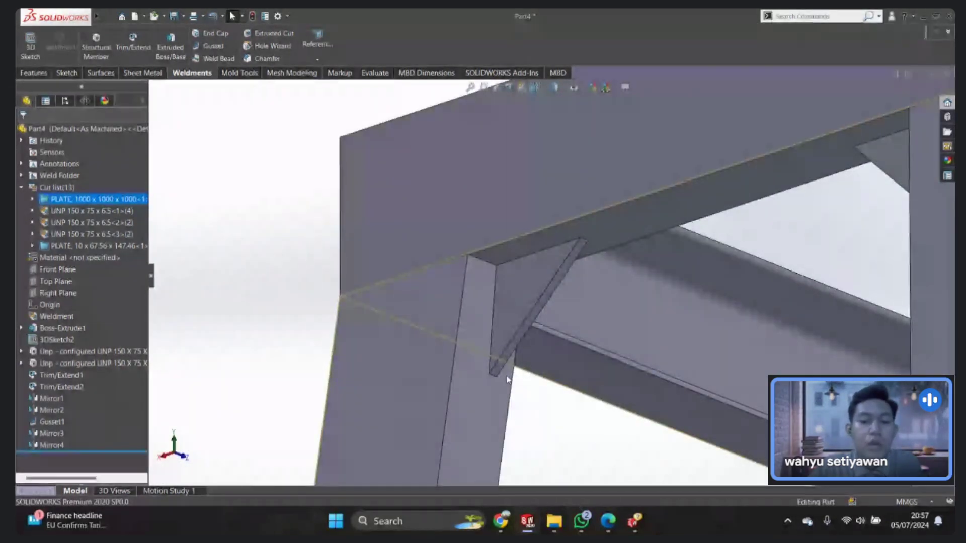
pyautogui.scroll(-3, 551, 274)
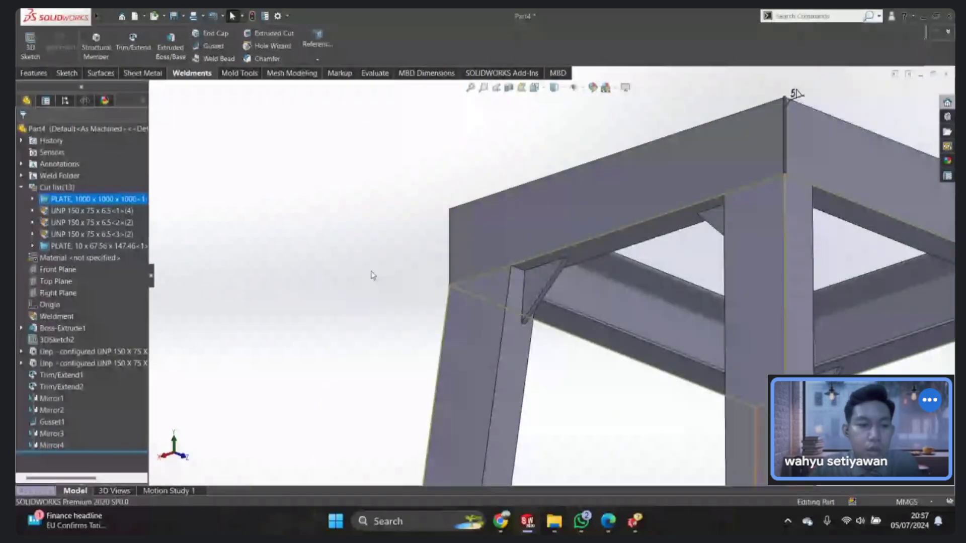
pyautogui.click(109, 201)
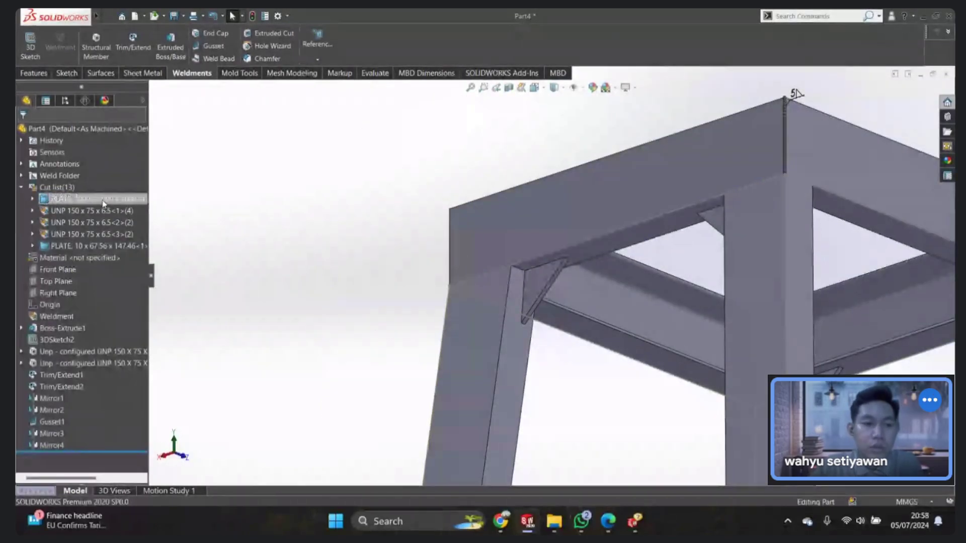
# Step: Switch the cut-list highlight between the gusset plates and the large plate, orbiting the frame
pyautogui.click(90, 247)
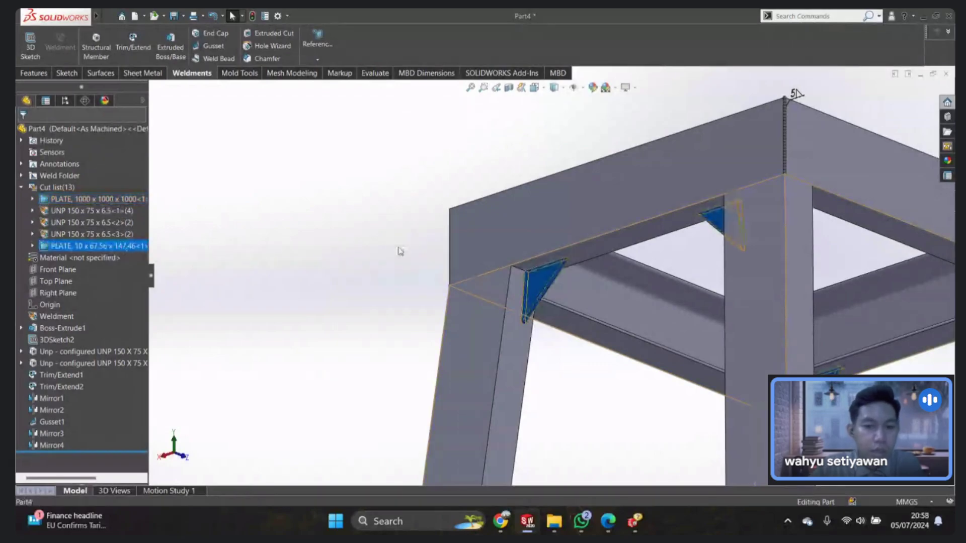
pyautogui.scroll(-3, 399, 249)
pyautogui.click(81, 199)
pyautogui.scroll(-2, 588, 344)
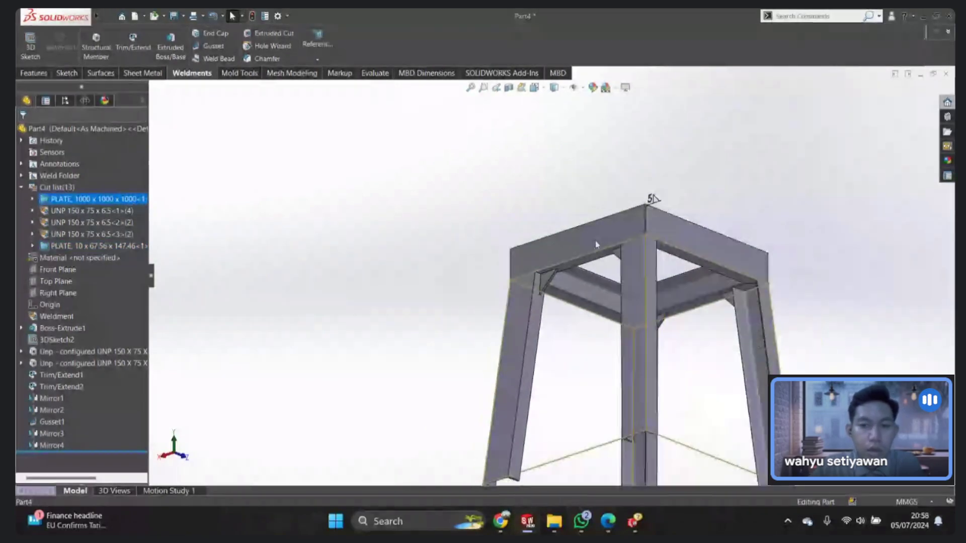
pyautogui.scroll(-2, 587, 344)
pyautogui.moveTo(588, 343); pyautogui.dragTo(558, 237, button='middle')
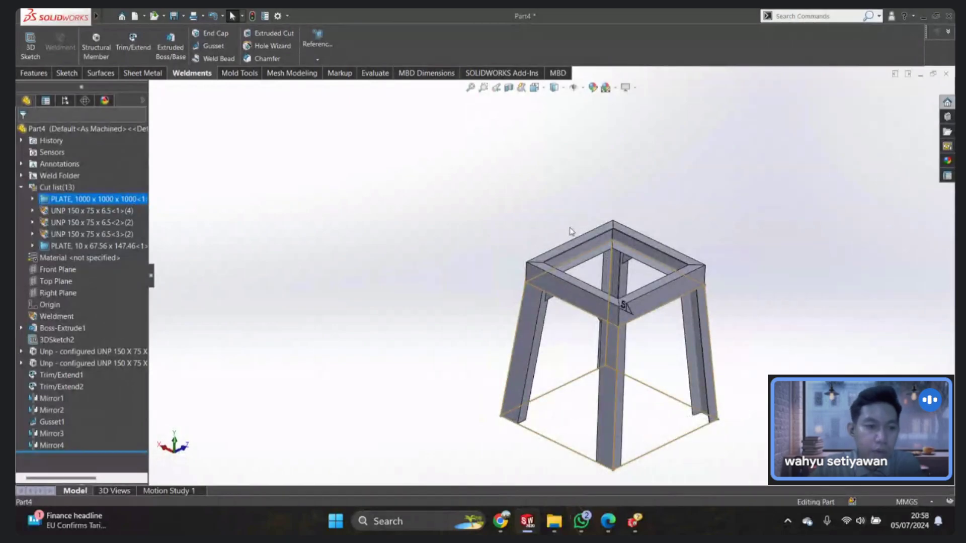
# Step: Highlight the four gusset plates in the cut list, then clear the selection
pyautogui.click(91, 246)
pyautogui.scroll(-3, 587, 221)
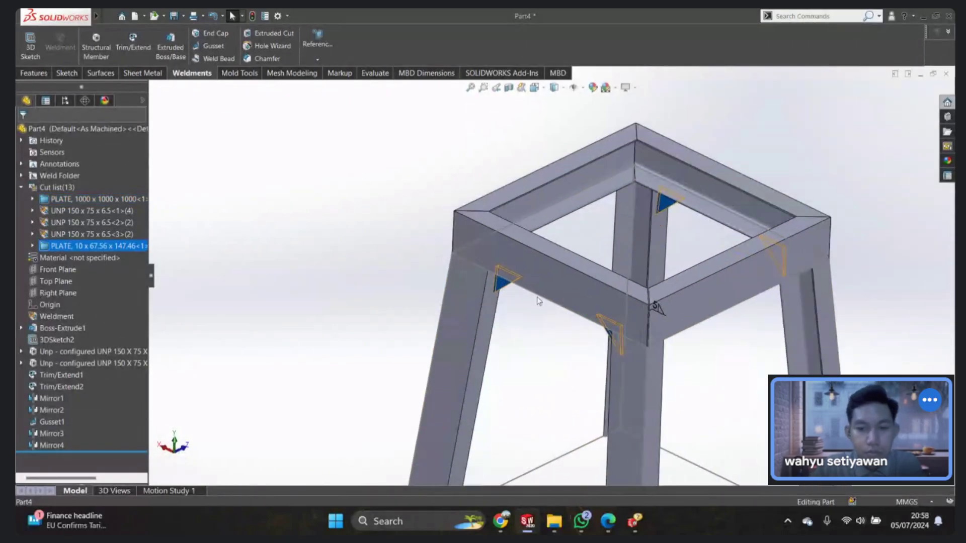
pyautogui.scroll(-3, 587, 221)
pyautogui.scroll(-3, 485, 316)
pyautogui.scroll(-3, 485, 316)
pyautogui.click(82, 247)
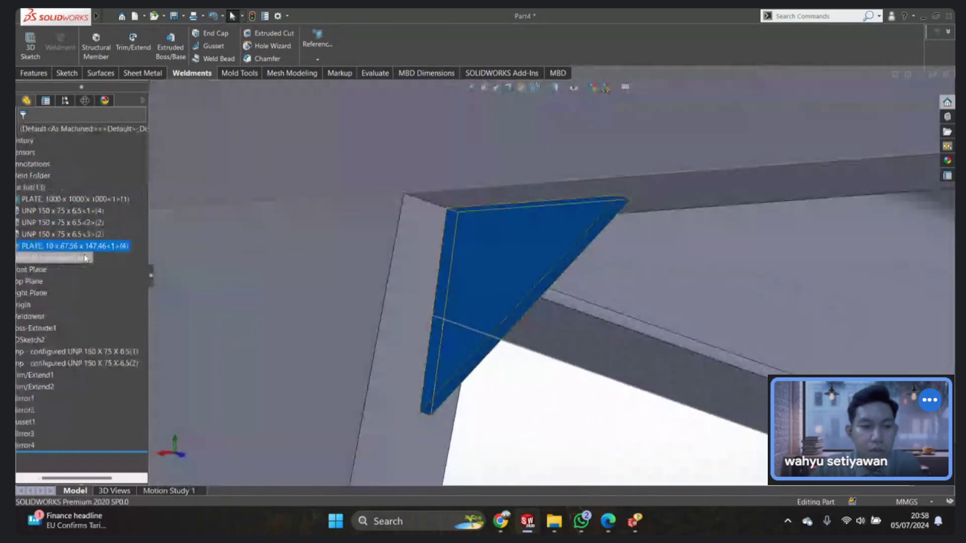
pyautogui.scroll(-3, 553, 264)
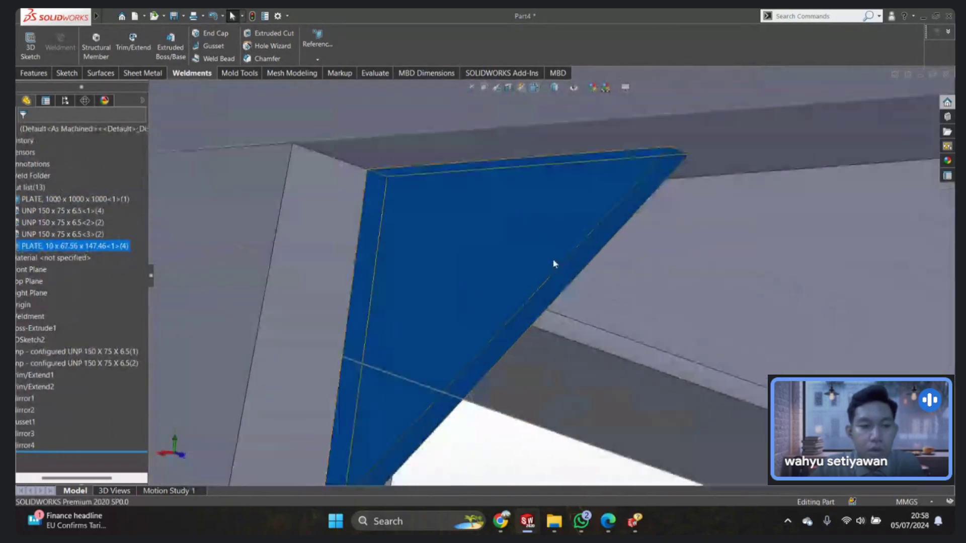
pyautogui.scroll(5, 455, 269)
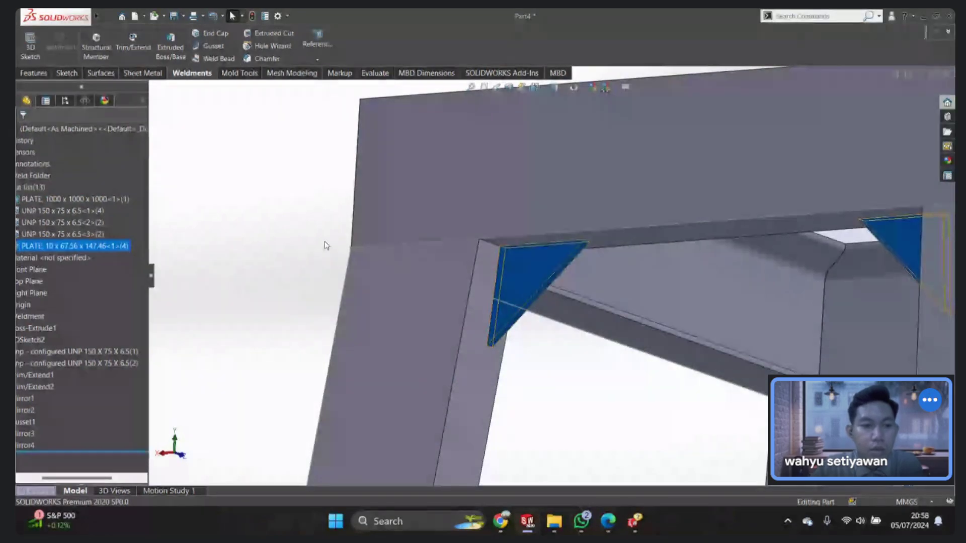
pyautogui.scroll(3, 566, 299)
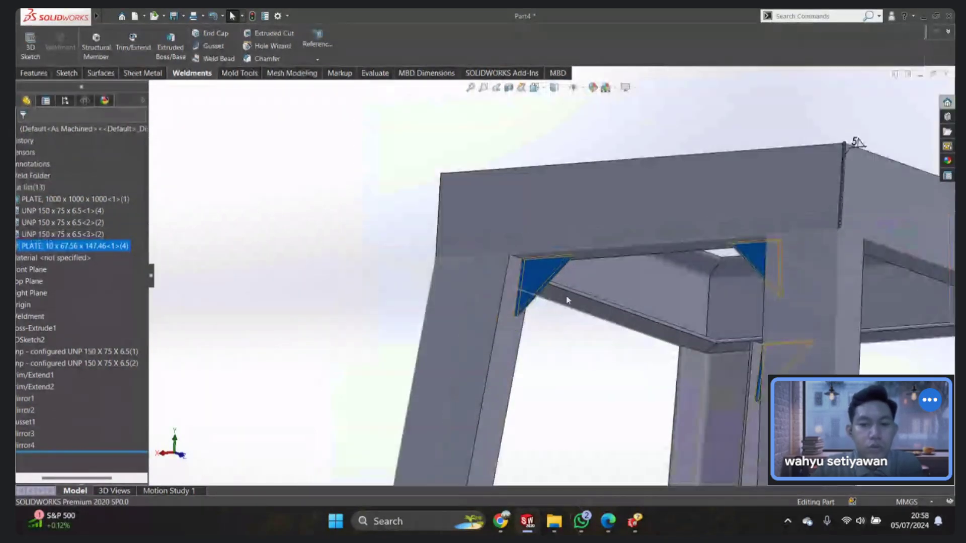
pyautogui.scroll(2, 564, 300)
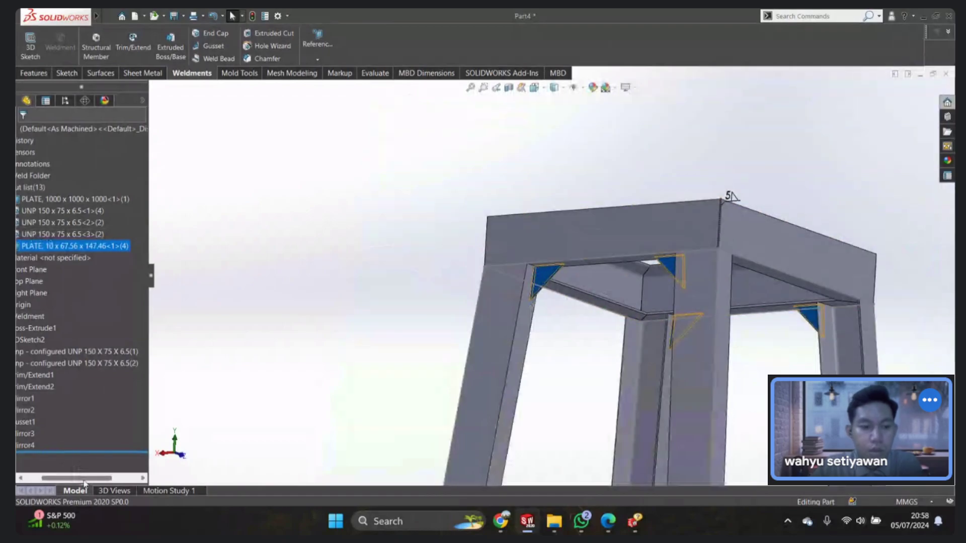
pyautogui.moveTo(83, 482); pyautogui.dragTo(68, 482)
pyautogui.click(217, 245)
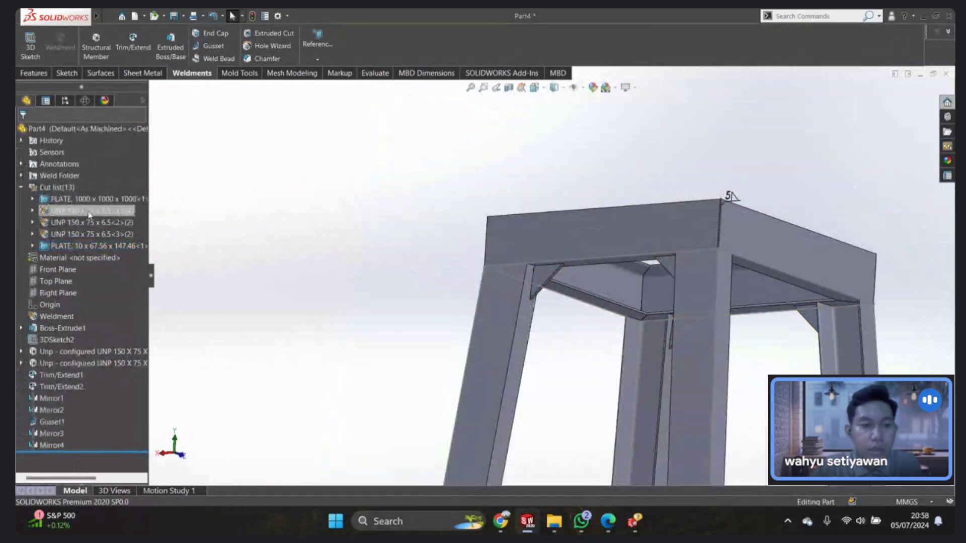
# Step: Select the top UNP channel bodies and expand their cut-list group in trimetric view
pyautogui.click(89, 212)
pyautogui.moveTo(405, 266); pyautogui.dragTo(567, 128, button='right')
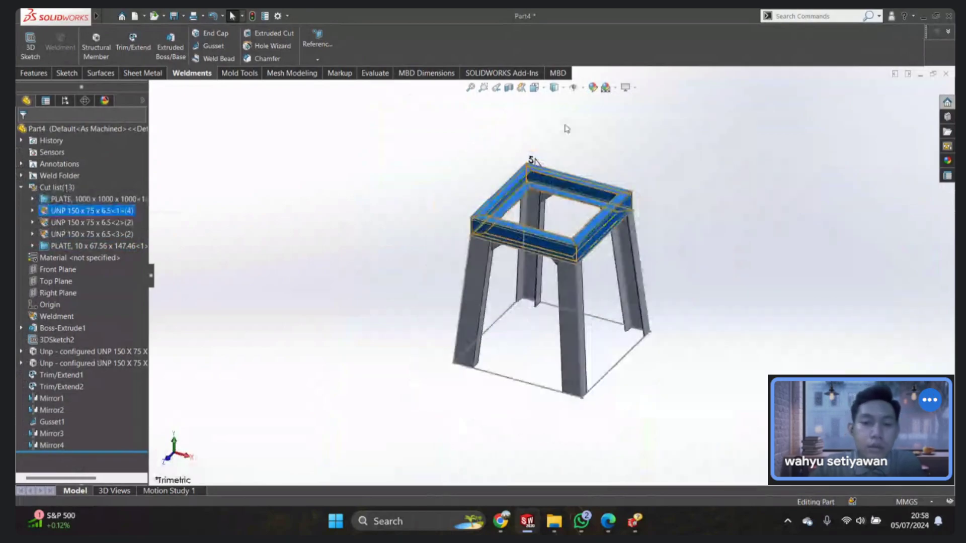
pyautogui.scroll(-3, 545, 166)
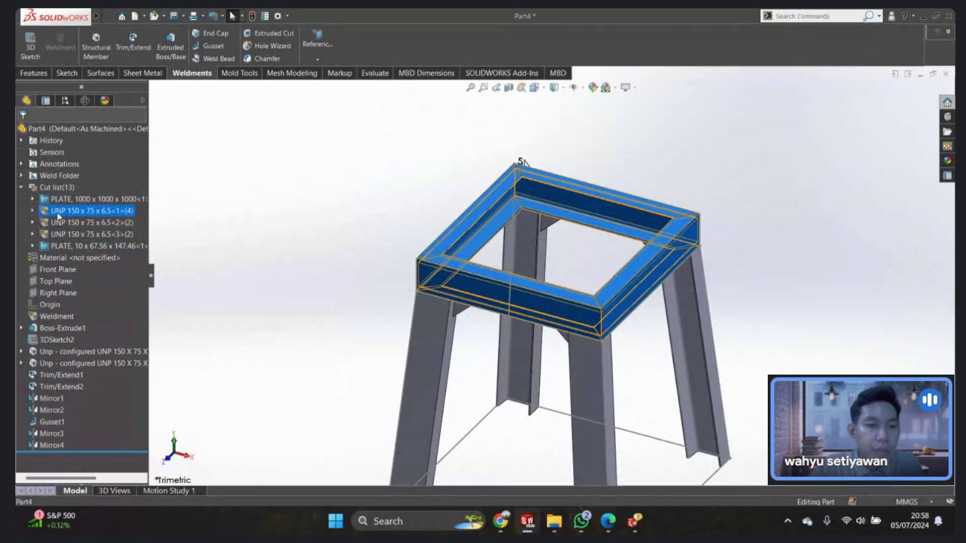
pyautogui.click(32, 212)
pyautogui.click(296, 204)
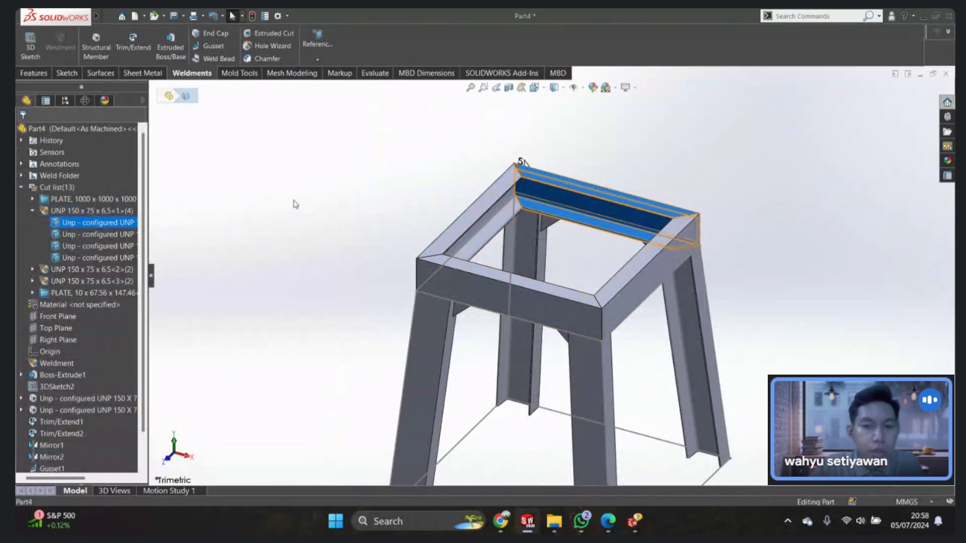
# Step: Select the UNP 150 x 75 x 6.5<1>(4) top-frame channel group and open its context menu
pyautogui.click(99, 223)
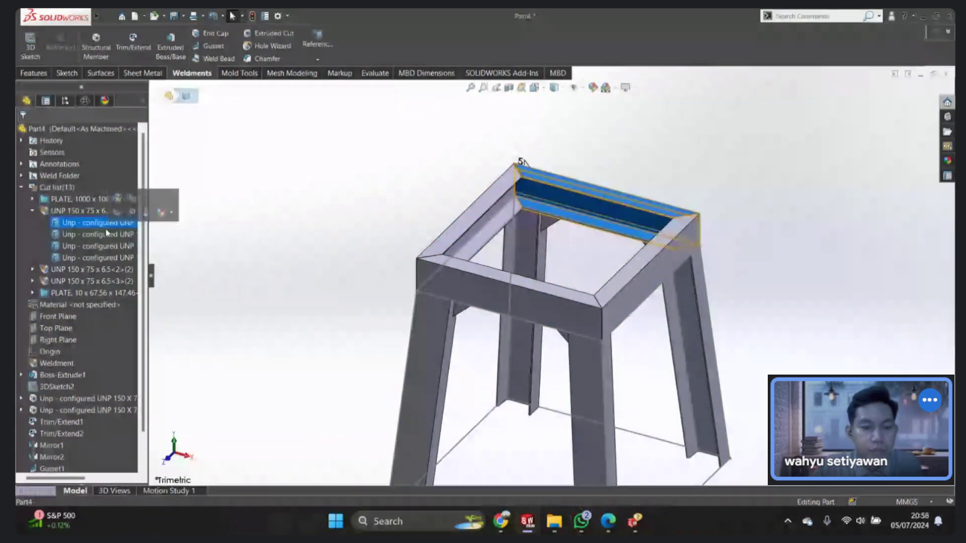
pyautogui.click(109, 244)
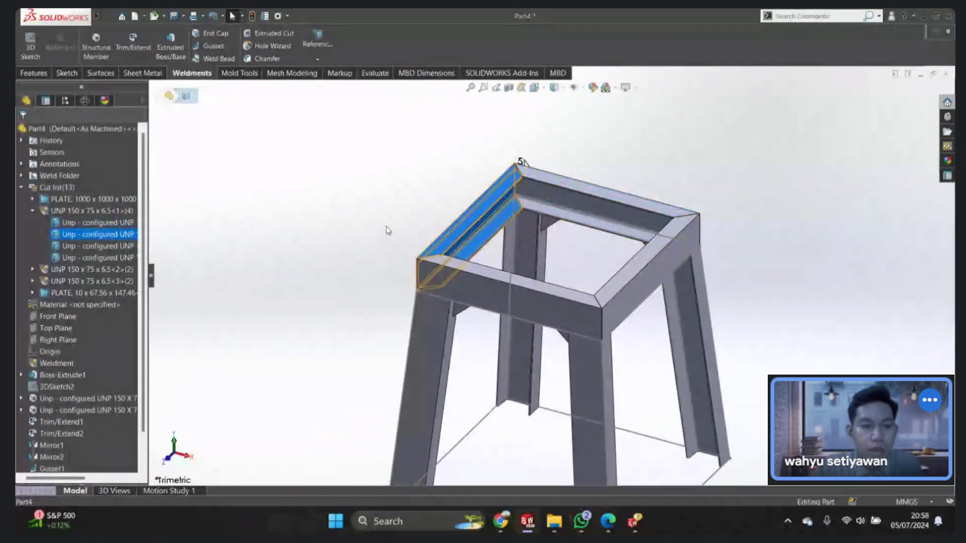
pyautogui.click(93, 211)
pyautogui.click(341, 194)
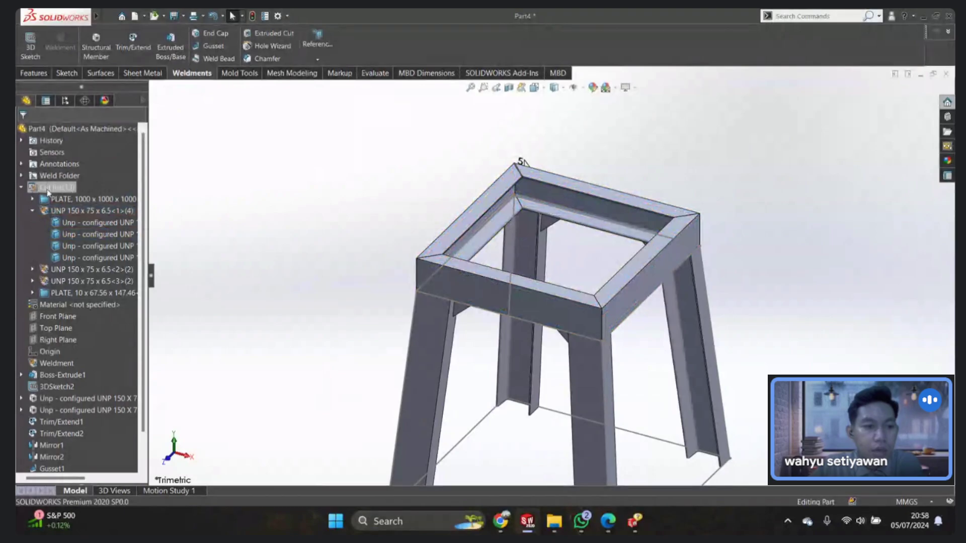
pyautogui.rightClick(91, 211)
# Step: Open Cut-List Properties aside and view the 1000 x 1000 x 1000, then 10 x 67.56 x 147.46 plate entries
pyautogui.click(108, 233)
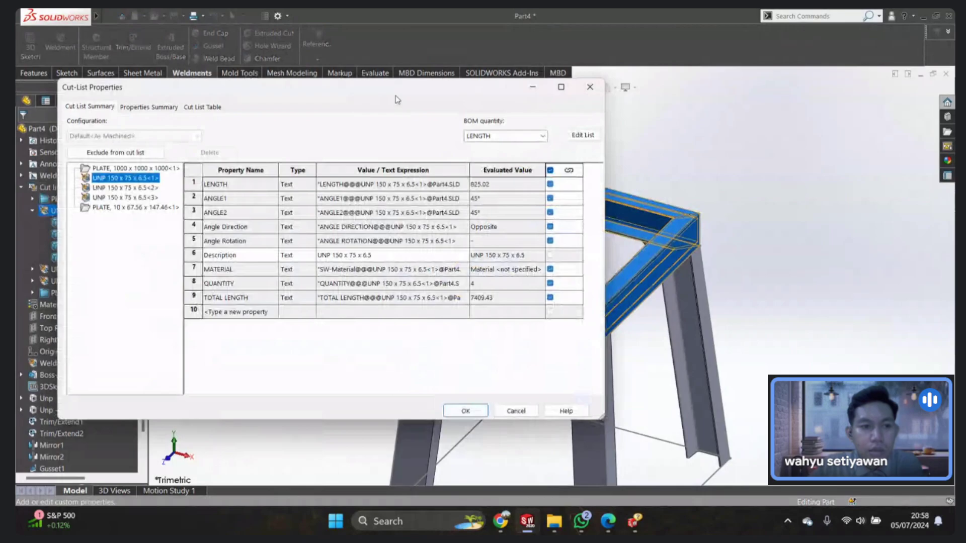
pyautogui.moveTo(398, 99); pyautogui.dragTo(606, 116)
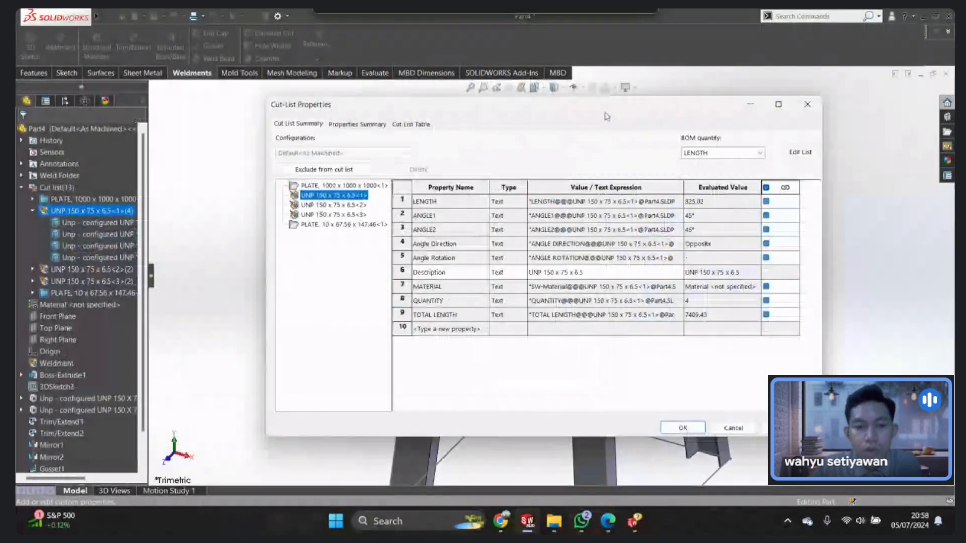
pyautogui.click(331, 187)
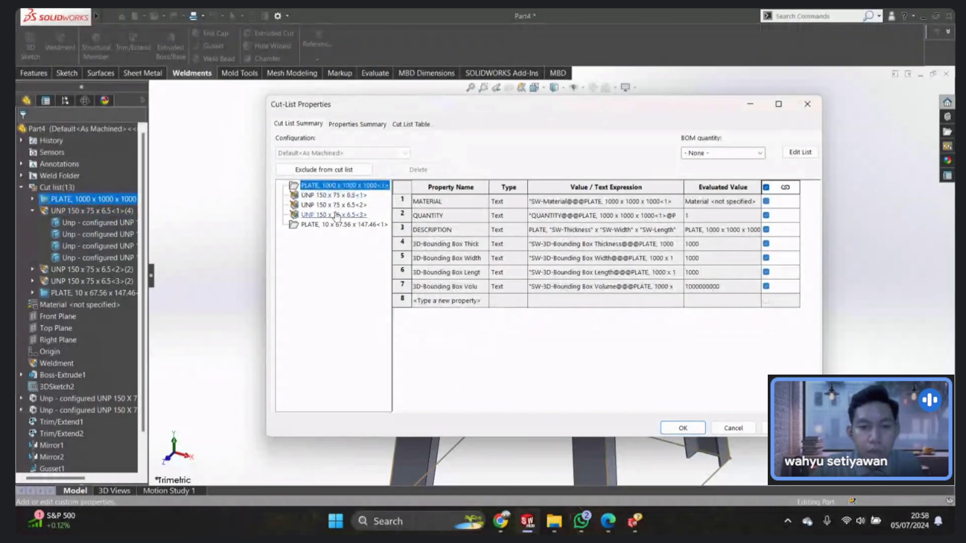
pyautogui.click(315, 226)
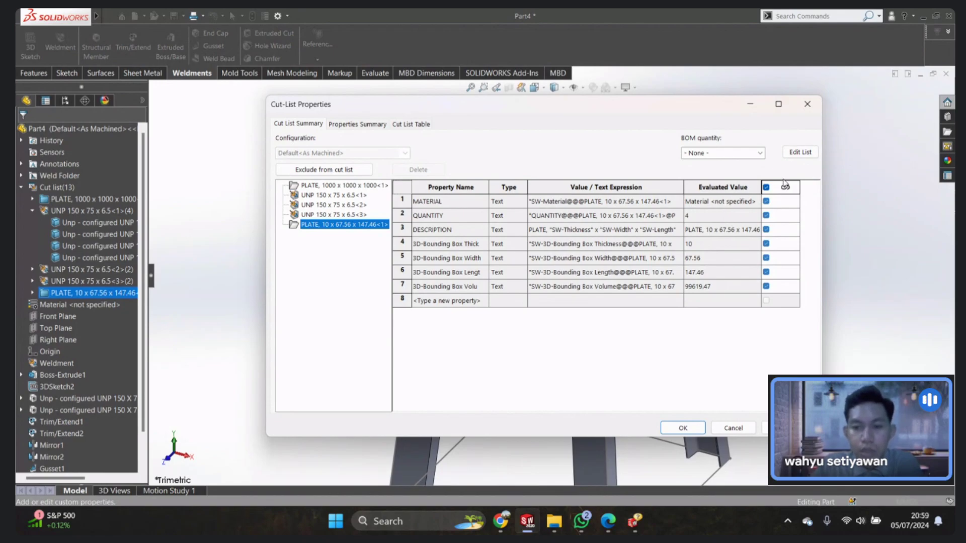
# Step: Add a WEIGHT property to the 10 x 67.56 x 147.46 plate, linked to SW-Mass (49.81)
pyautogui.click(470, 301)
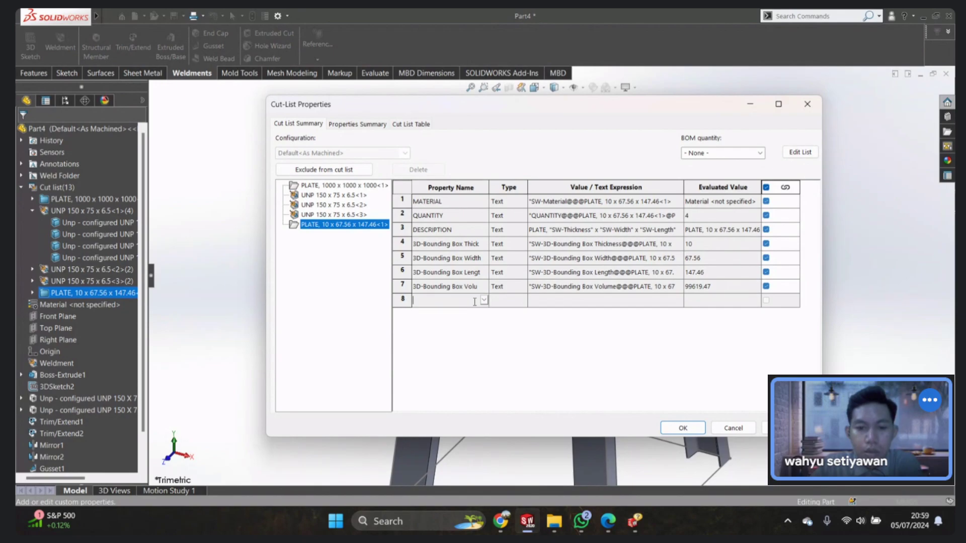
pyautogui.click(484, 301)
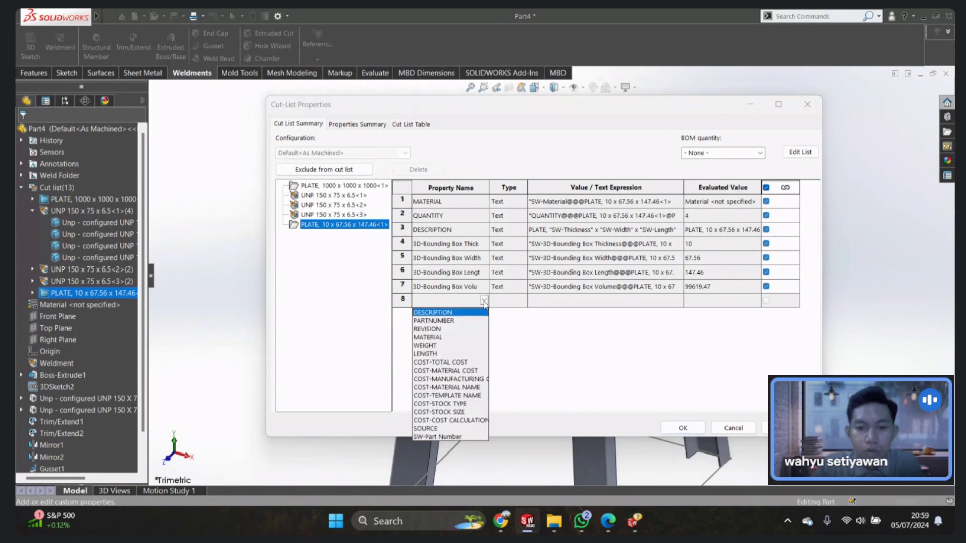
pyautogui.click(427, 338)
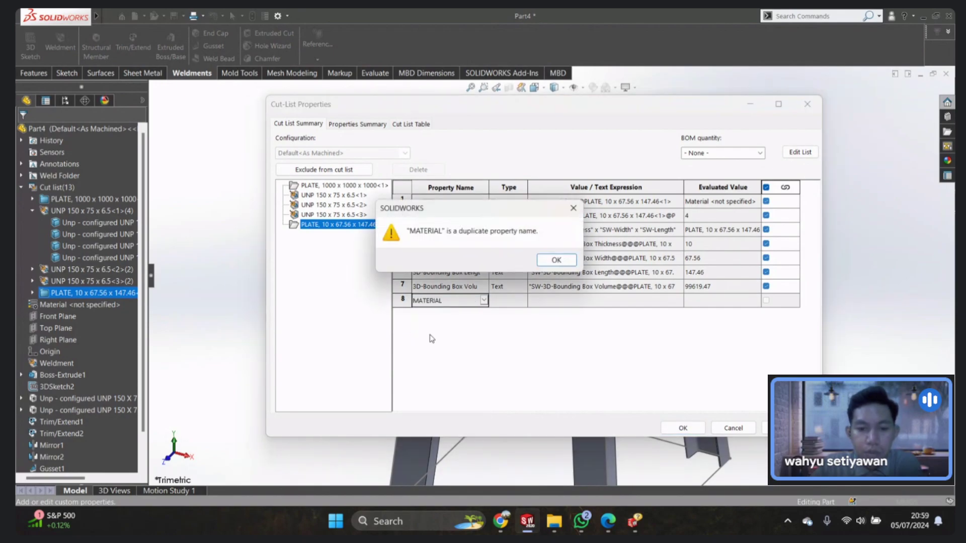
pyautogui.click(564, 261)
pyautogui.click(483, 298)
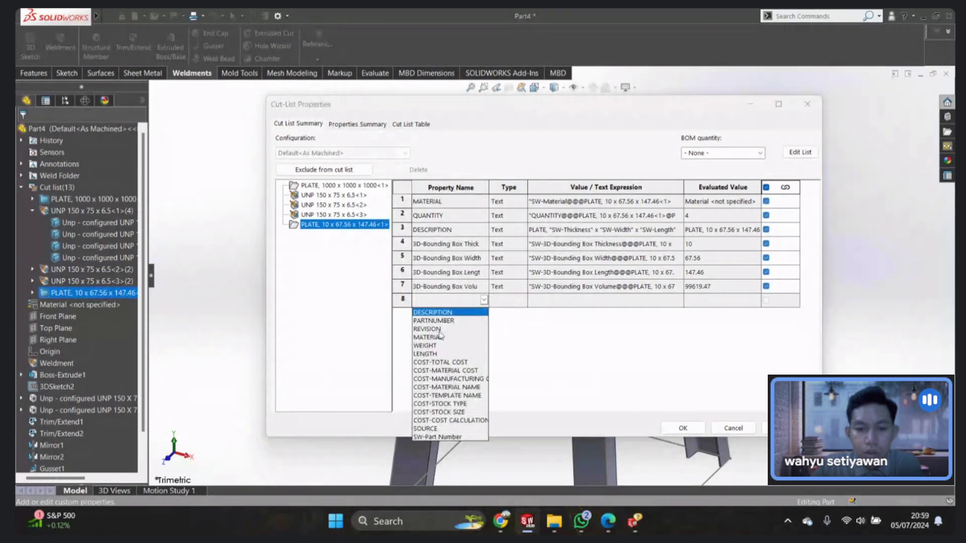
pyautogui.click(433, 347)
pyautogui.click(664, 301)
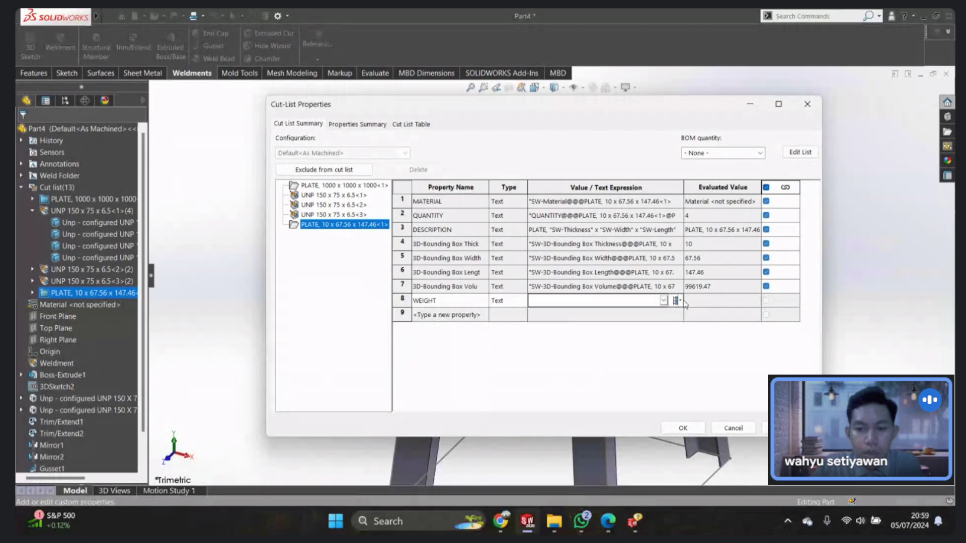
pyautogui.click(665, 301)
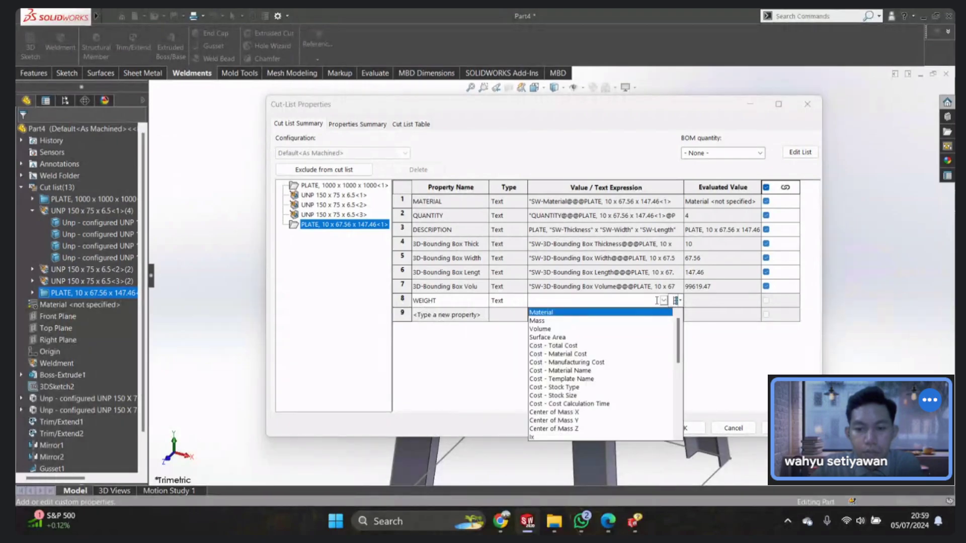
pyautogui.click(542, 322)
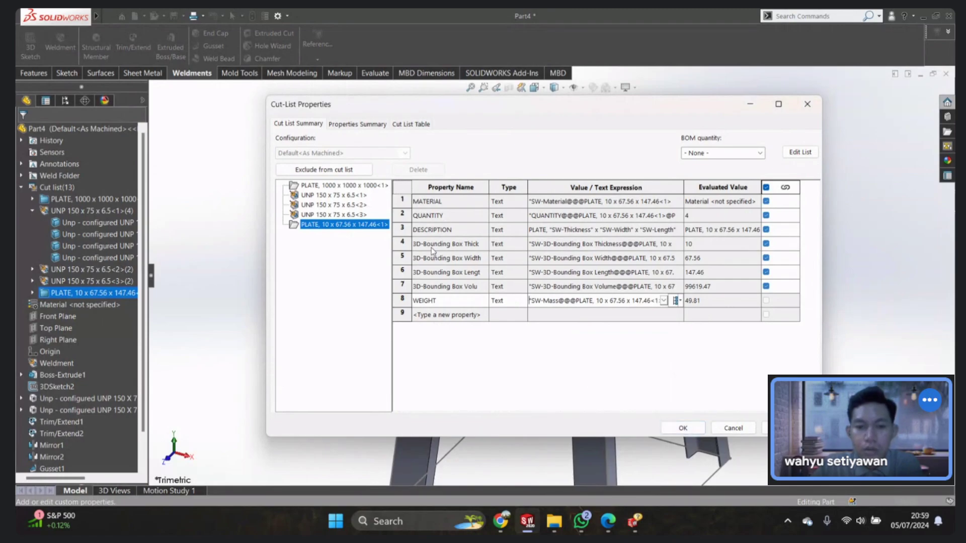
pyautogui.click(332, 195)
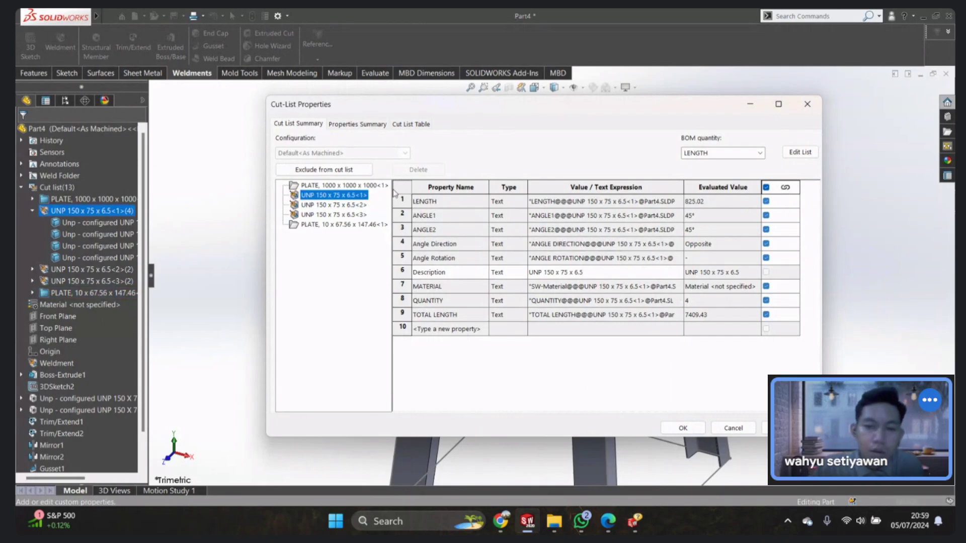
pyautogui.moveTo(665, 107); pyautogui.dragTo(740, 234)
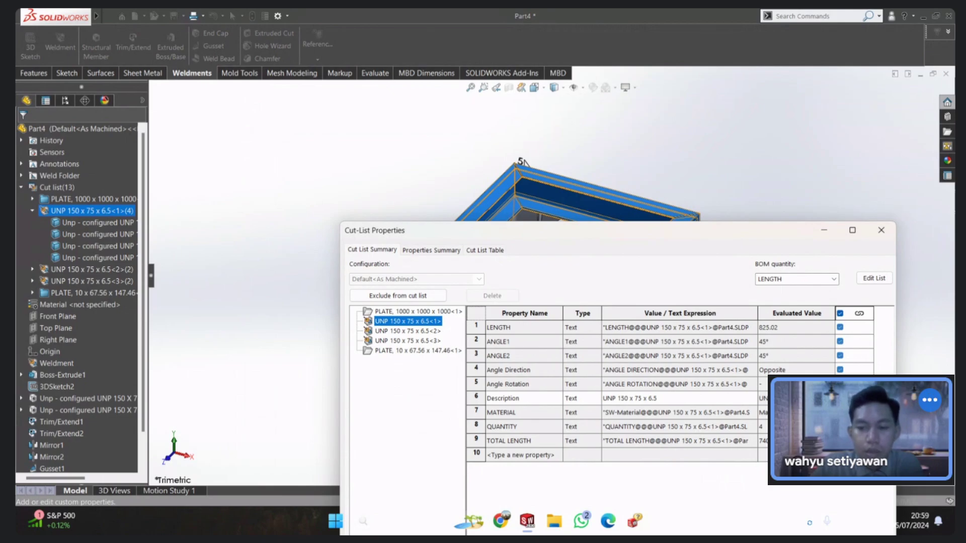
pyautogui.scroll(-3, 651, 186)
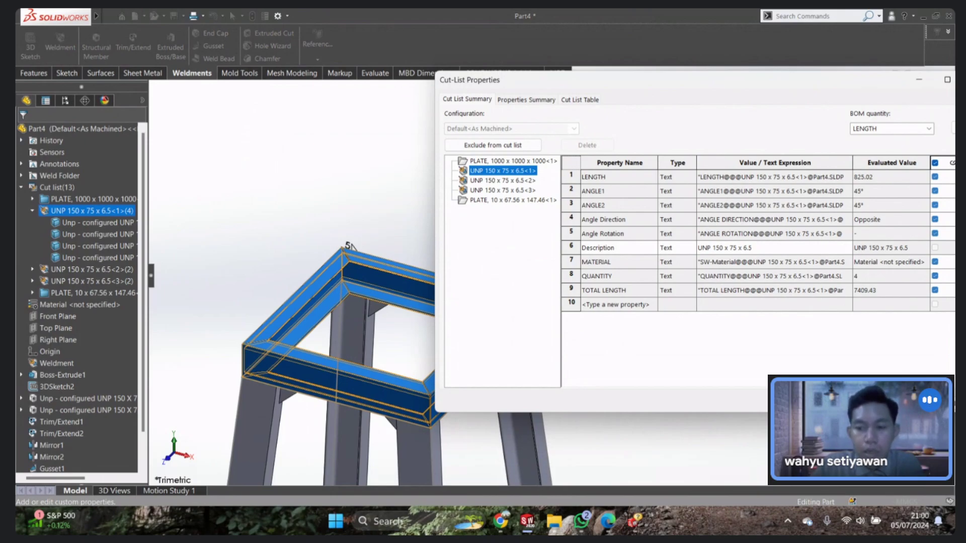
# Step: Compare the UNP channel groups, settling on UNP<2>: 1027.33 long, 7.05° angles, quantity 2
pyautogui.click(506, 181)
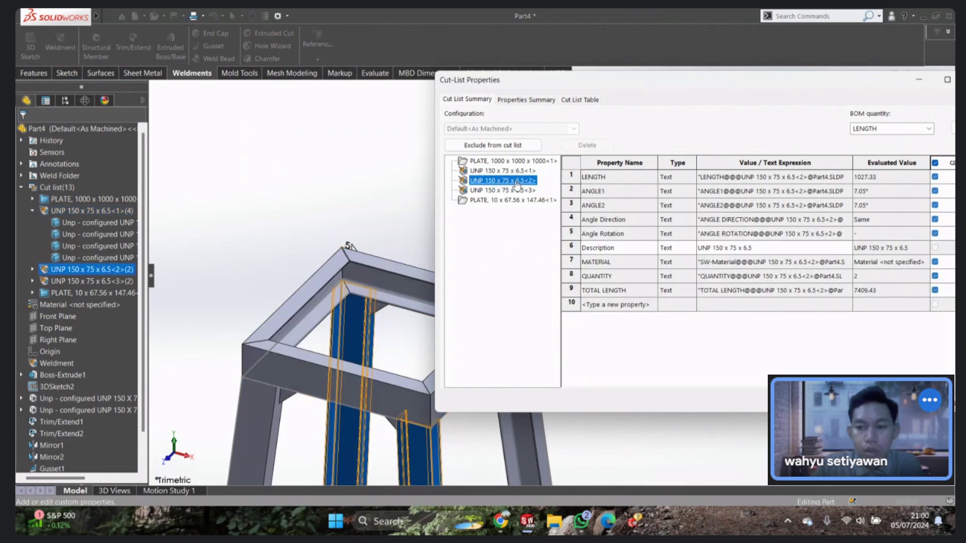
pyautogui.click(512, 172)
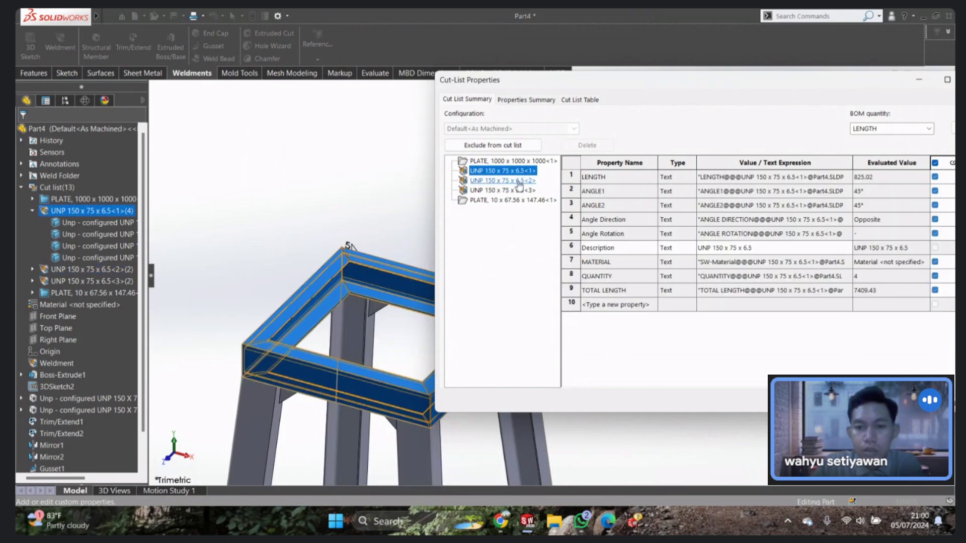
pyautogui.click(511, 180)
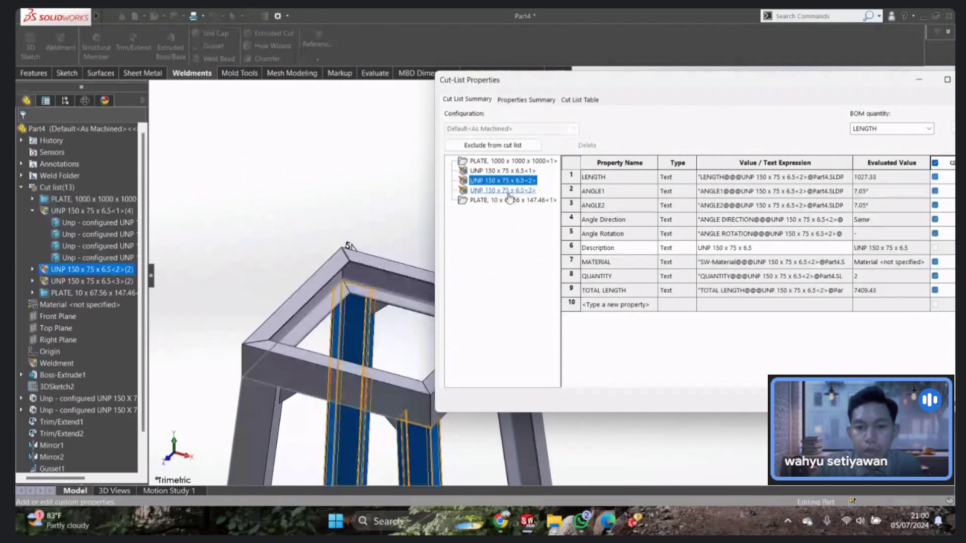
pyautogui.click(508, 192)
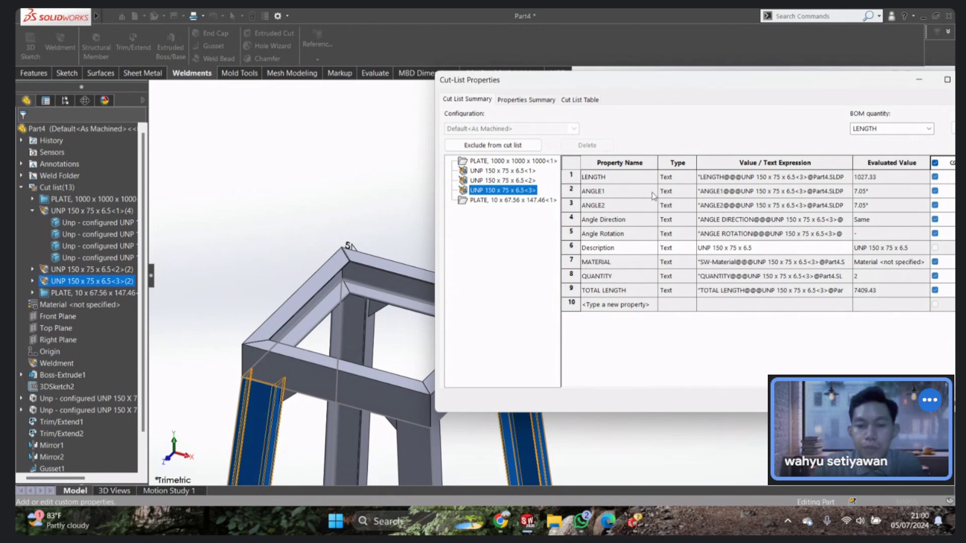
pyautogui.click(487, 181)
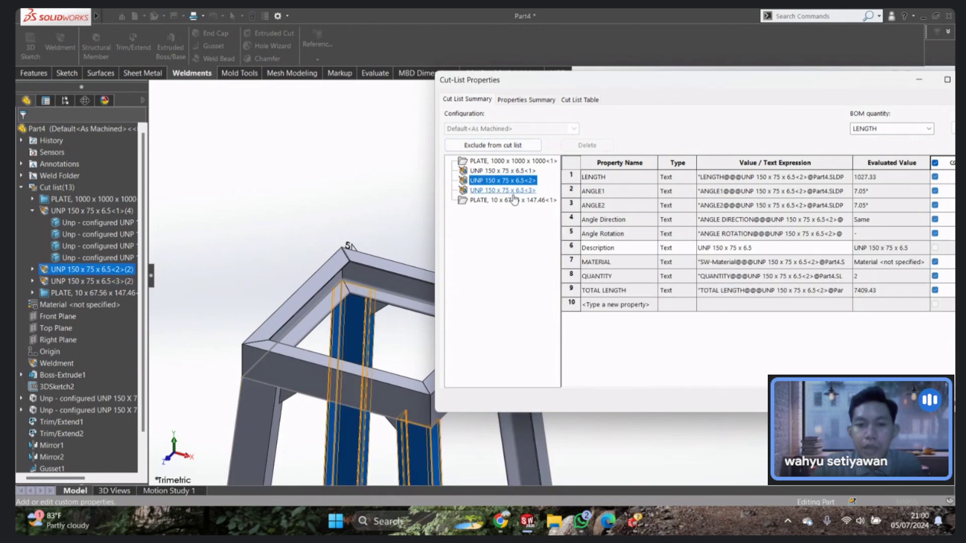
pyautogui.press('f')
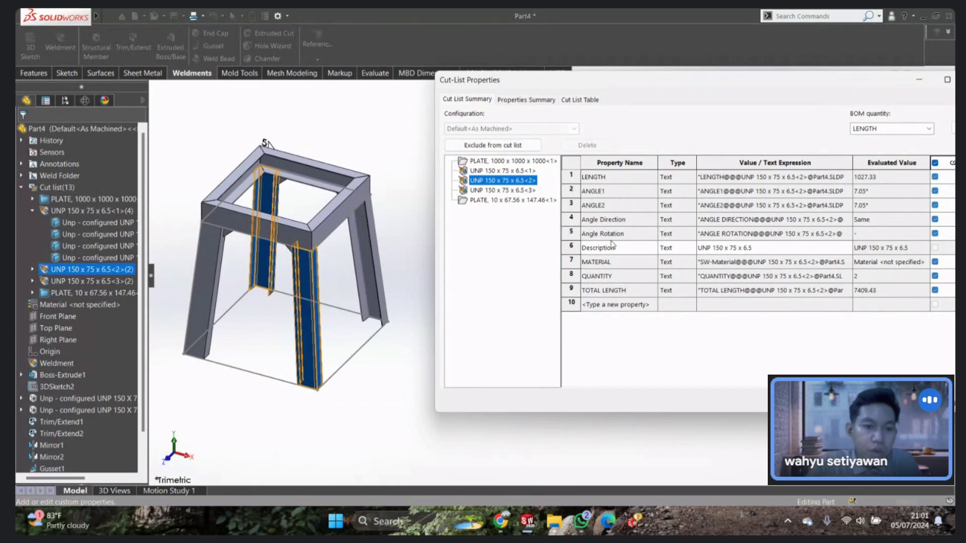
pyautogui.click(211, 288)
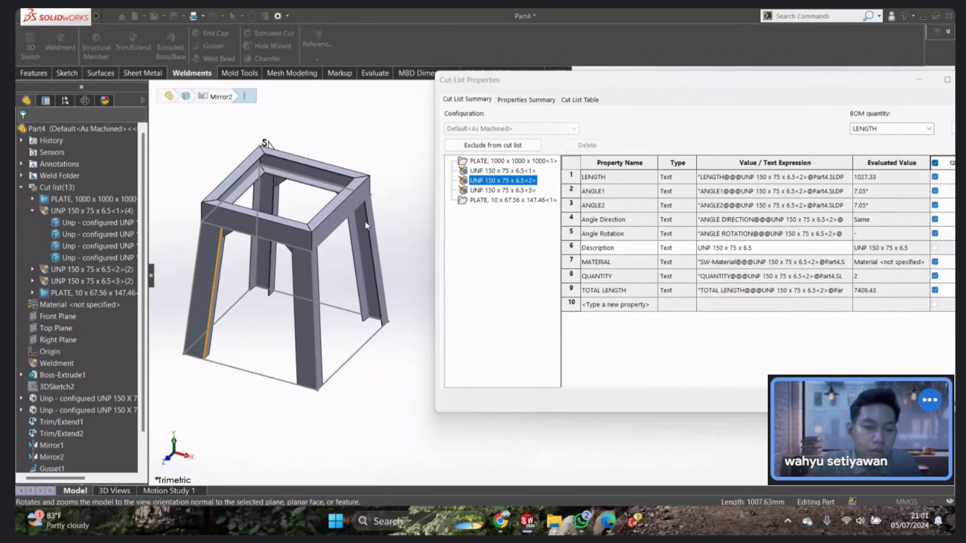
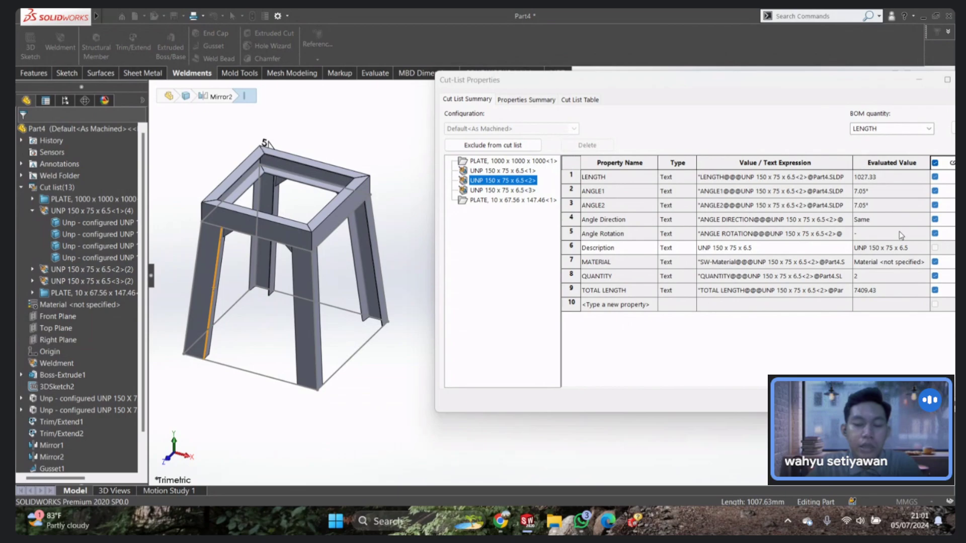
# Step: Compare cut-list properties of the UNP 150 x 75 x 6.5 <3>, top-frame and <2> leg groups, then close the window
pyautogui.click(508, 191)
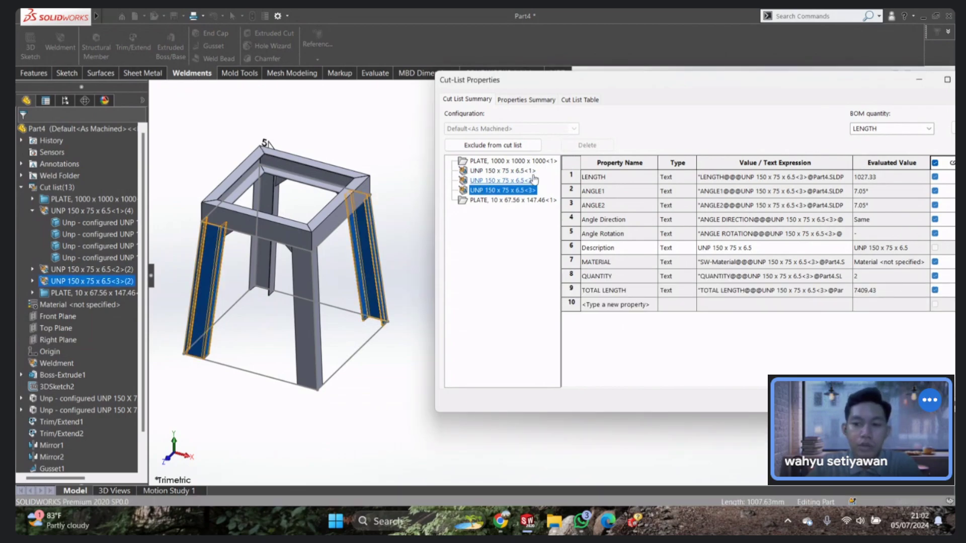
pyautogui.click(503, 171)
pyautogui.click(503, 180)
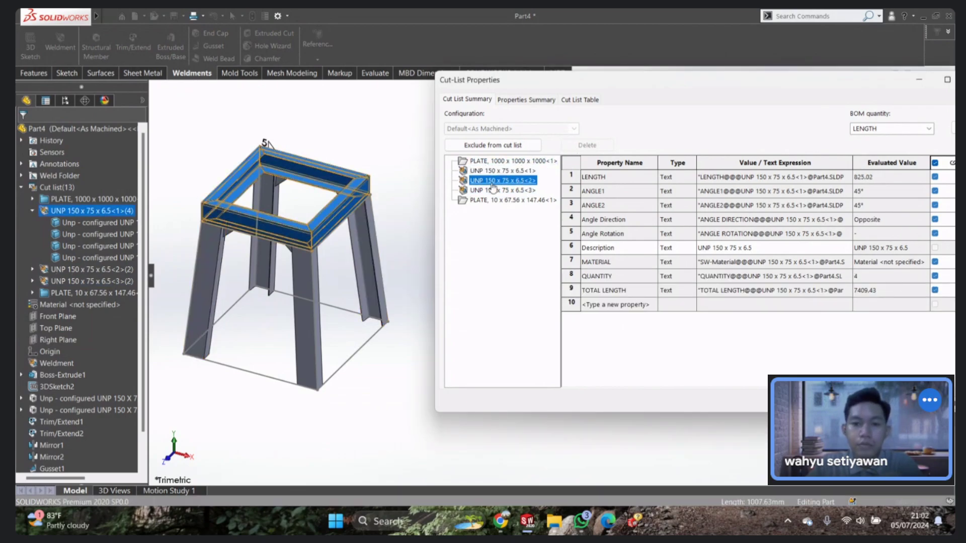
pyautogui.press('Return')
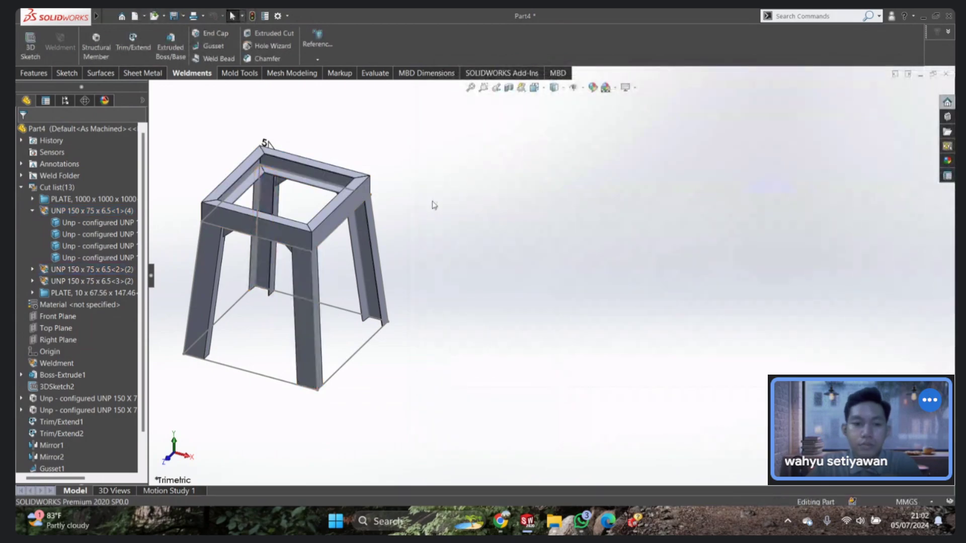
pyautogui.scroll(3, 576, 255)
pyautogui.scroll(-2, 357, 234)
pyautogui.scroll(-2, 475, 288)
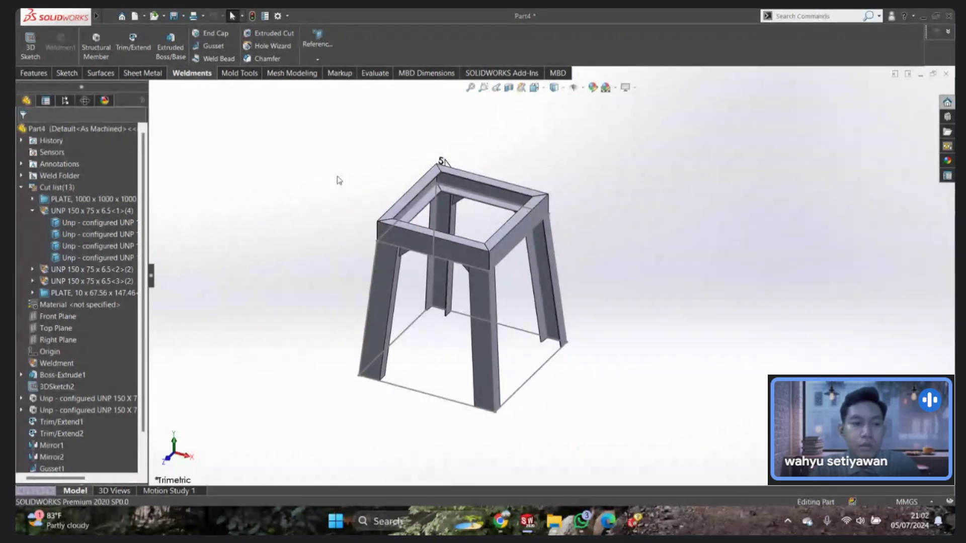
pyautogui.click(96, 43)
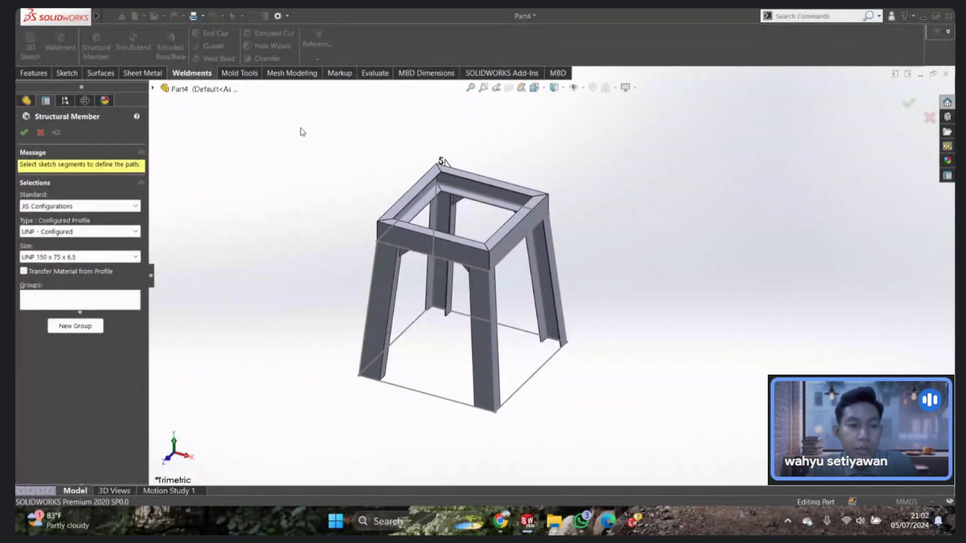
pyautogui.click(92, 210)
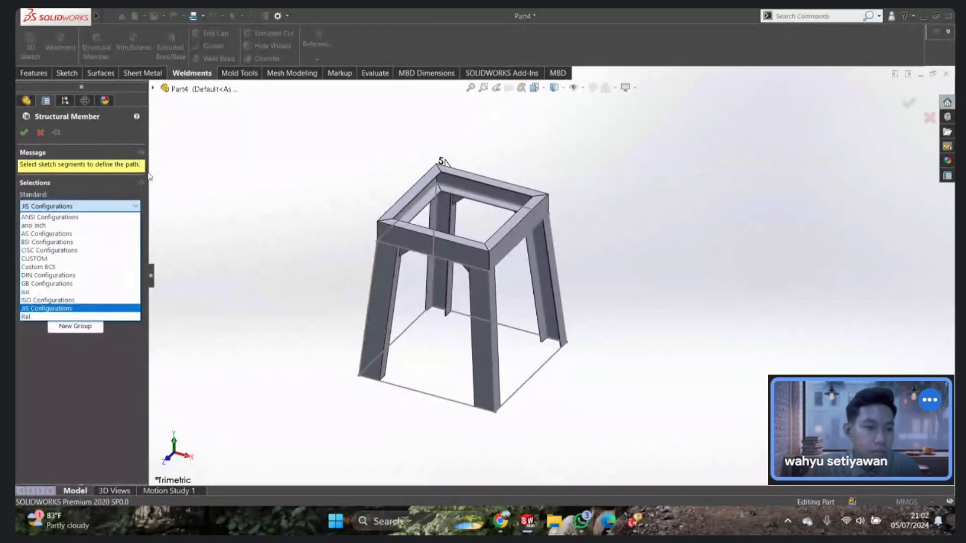
pyautogui.click(68, 267)
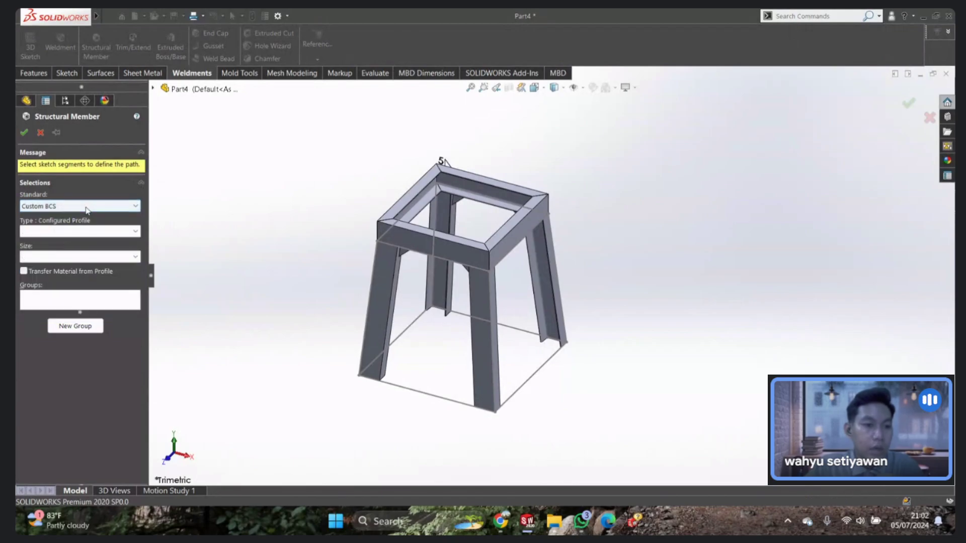
pyautogui.click(65, 232)
pyautogui.click(62, 254)
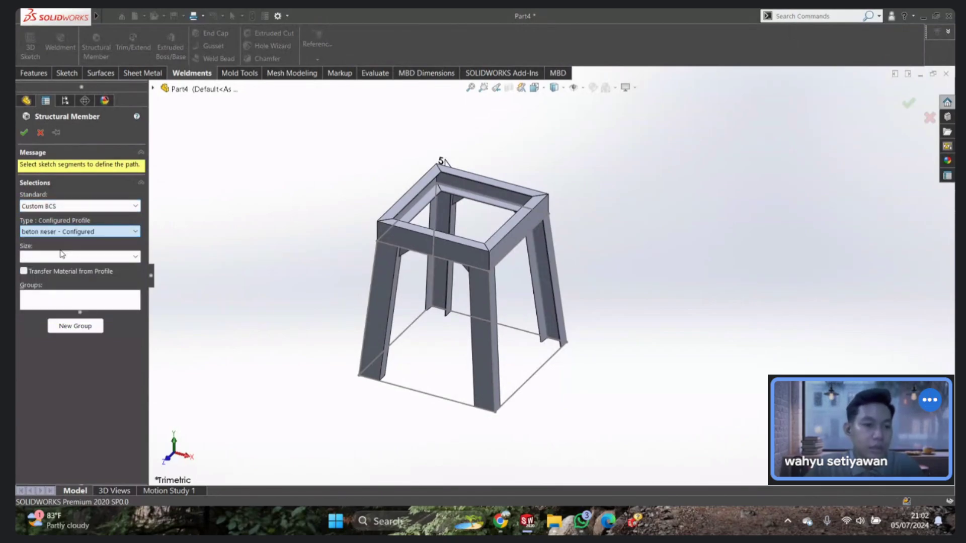
pyautogui.click(81, 258)
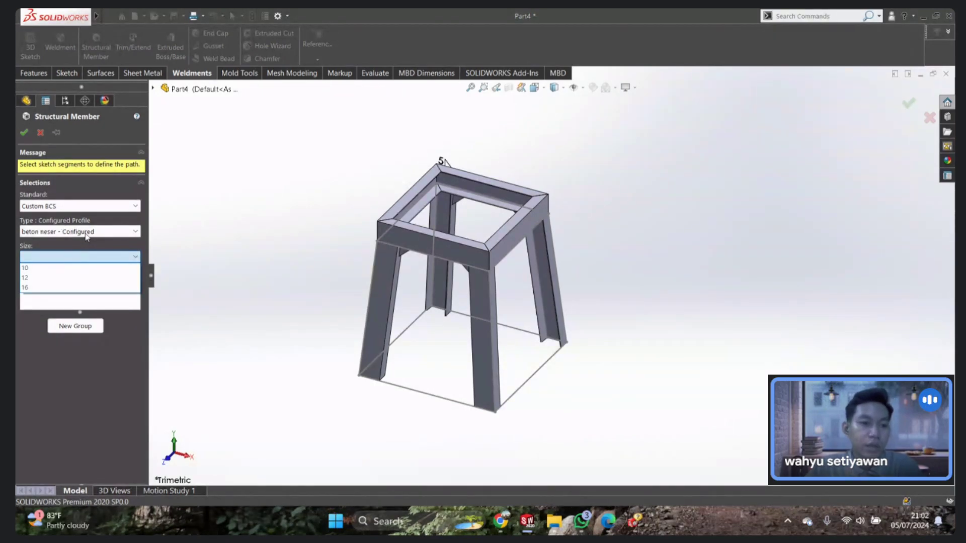
pyautogui.click(40, 272)
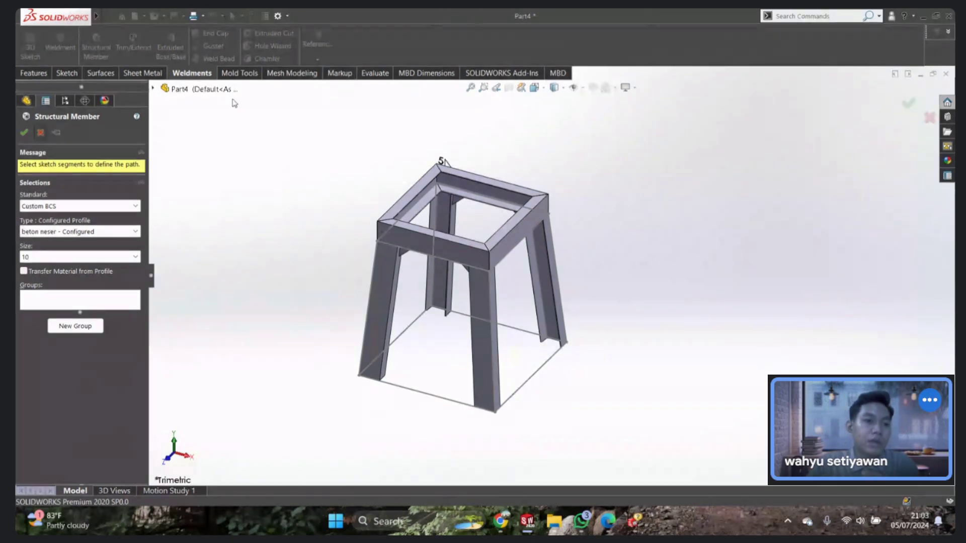
pyautogui.click(41, 132)
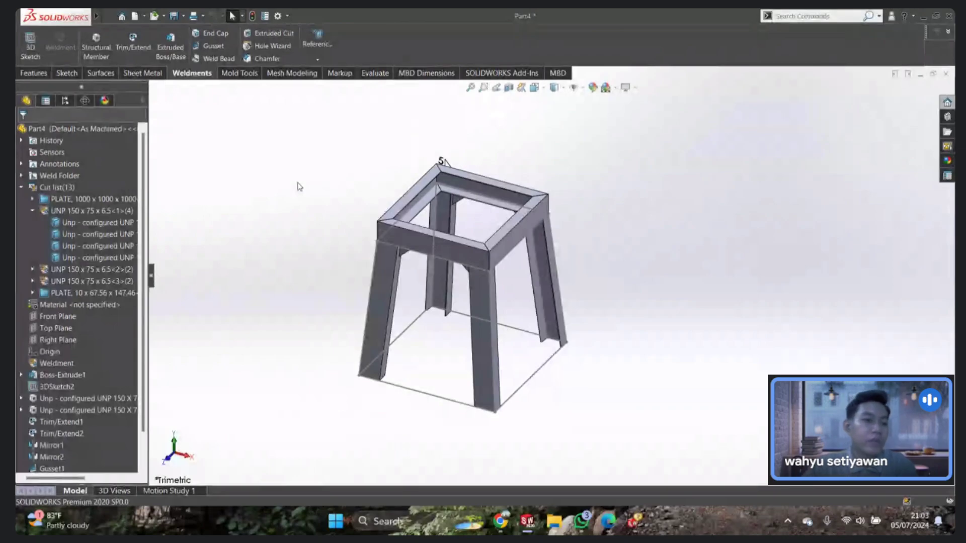
# Step: Collapse the UNP 150 x 75 x 6.5<1>(4) folder and select all bodies under Cut list(13)
pyautogui.click(33, 210)
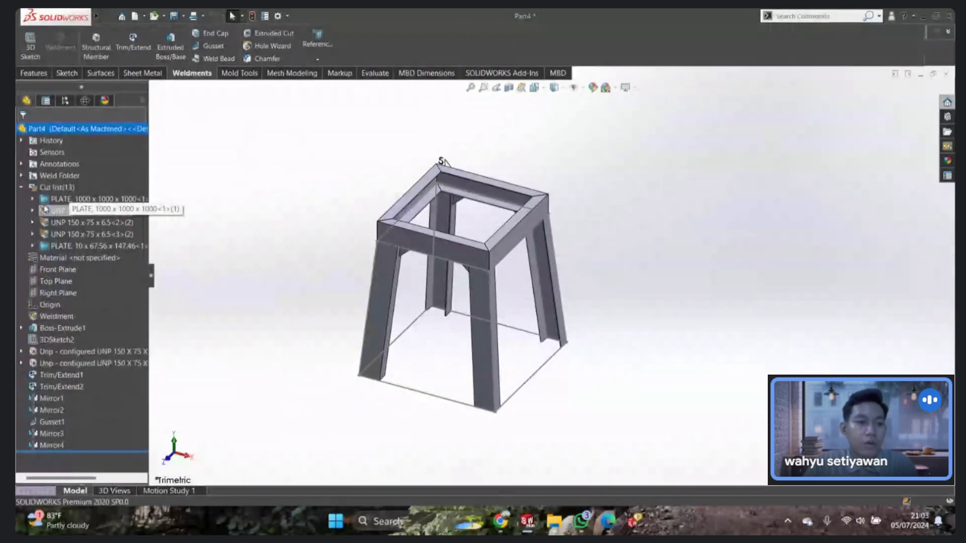
pyautogui.click(70, 190)
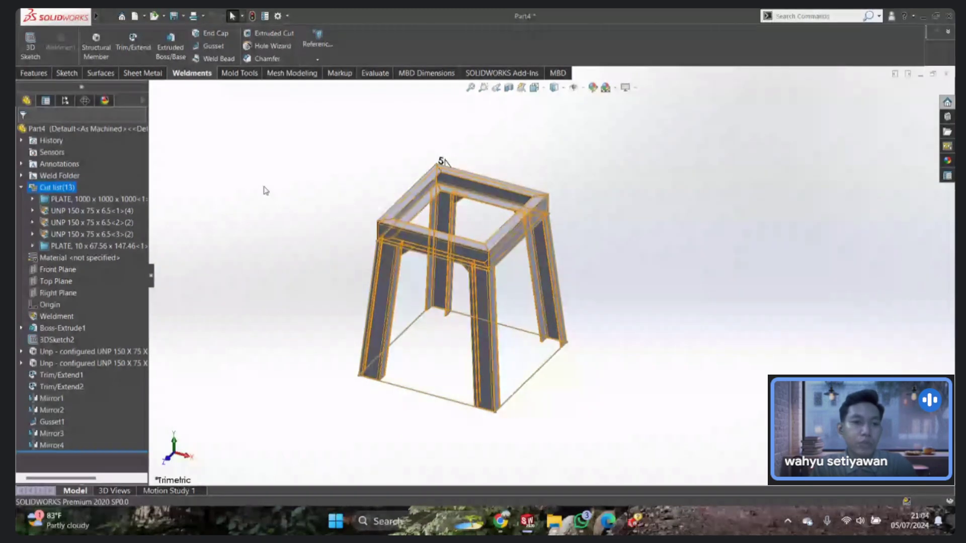
# Step: Start an End Cap feature and bring up its help reference
pyautogui.click(222, 34)
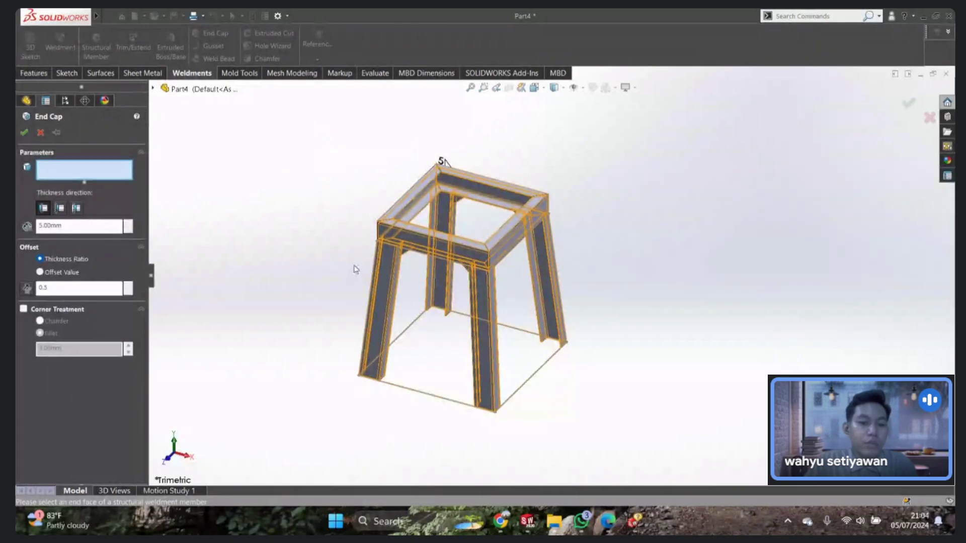
pyautogui.hotkey('alt', 'Tab')
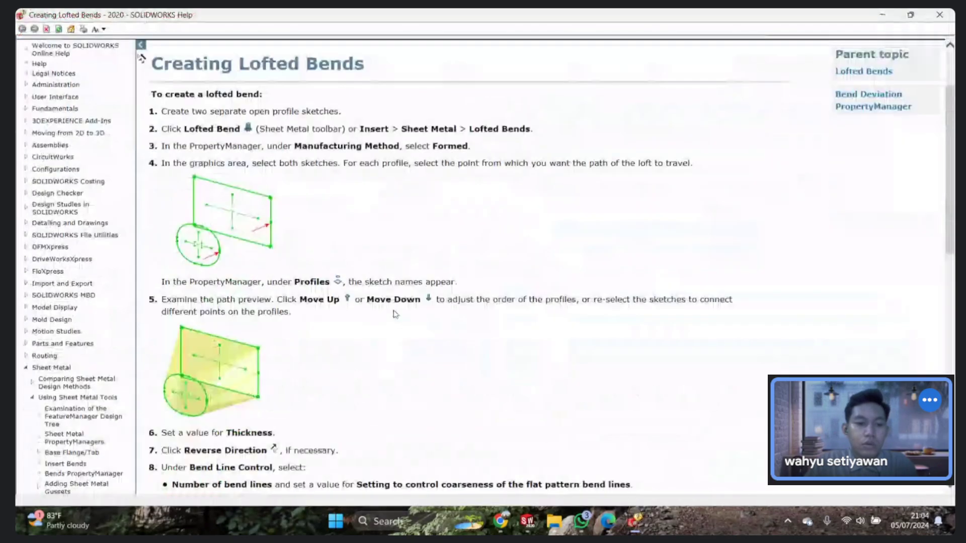
pyautogui.click(939, 15)
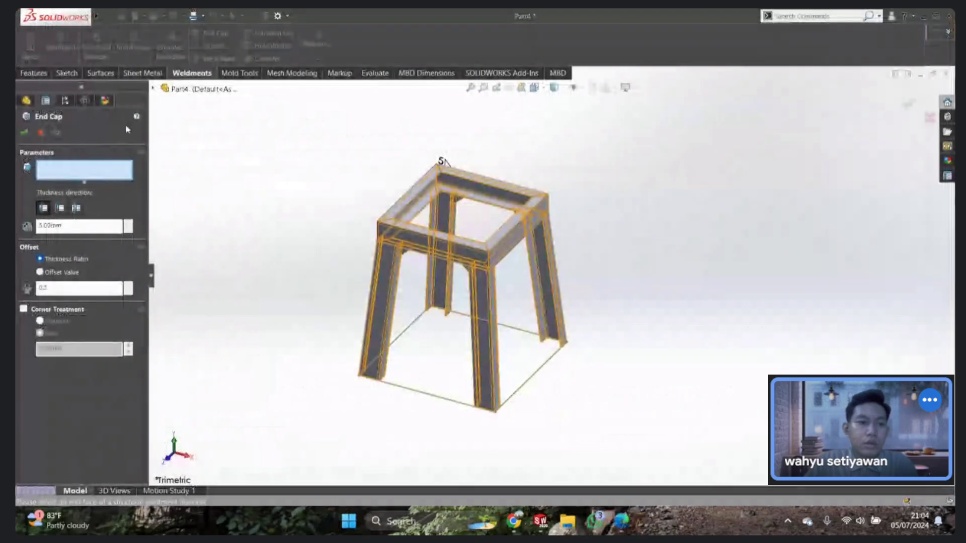
pyautogui.click(137, 116)
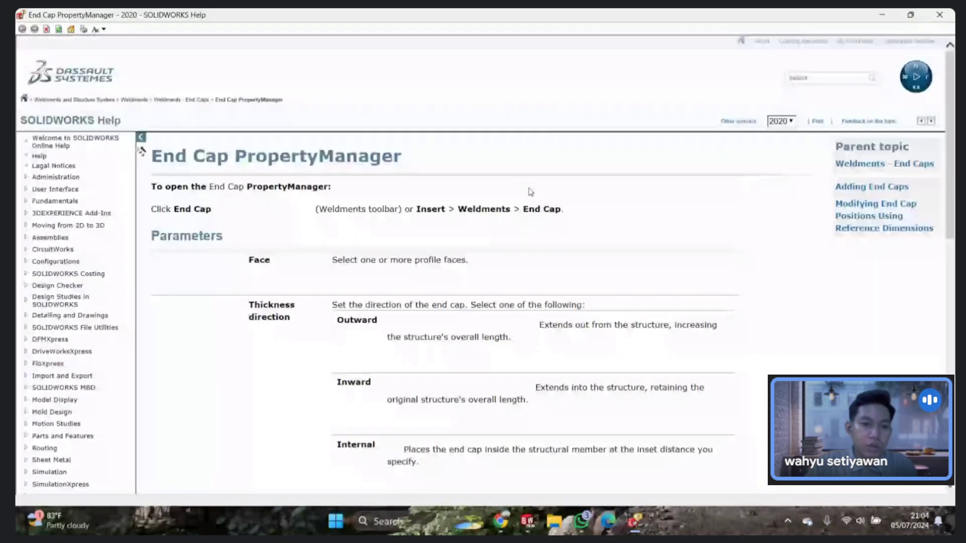
# Step: Read through the End Cap PropertyManager help page, then close SOLIDWORKS Help
pyautogui.scroll(-2, 307, 223)
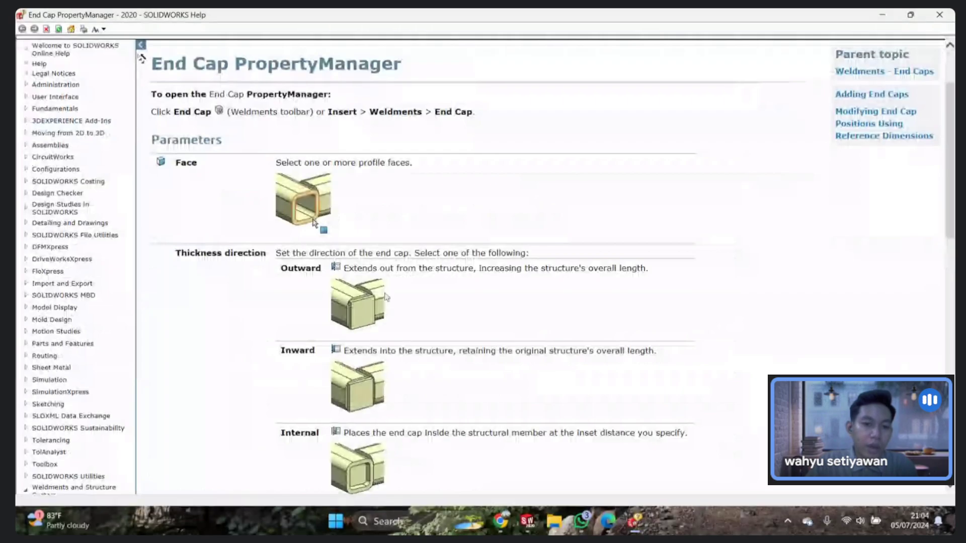
pyautogui.scroll(-2, 376, 192)
pyautogui.scroll(-2, 376, 193)
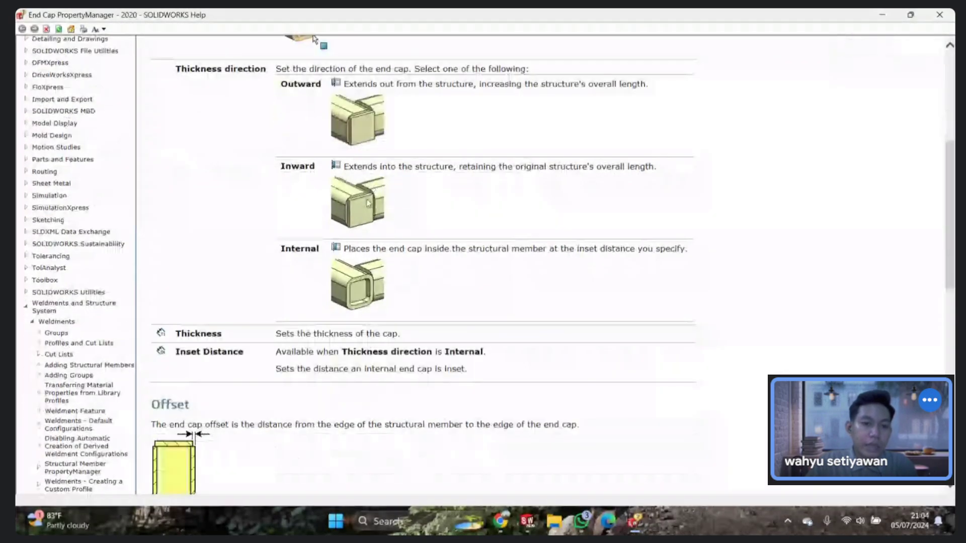
pyautogui.scroll(-2, 360, 298)
pyautogui.scroll(-6, 360, 298)
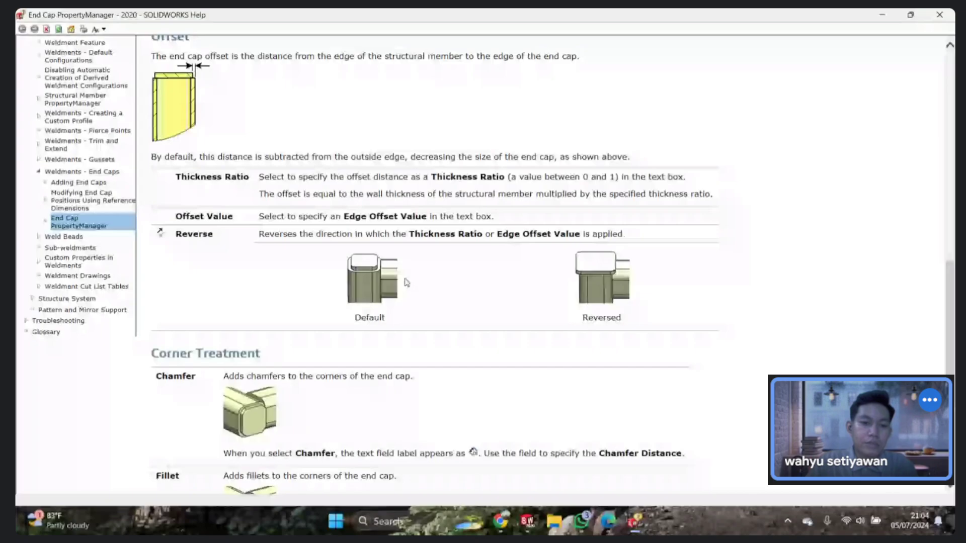
pyautogui.scroll(-4, 407, 282)
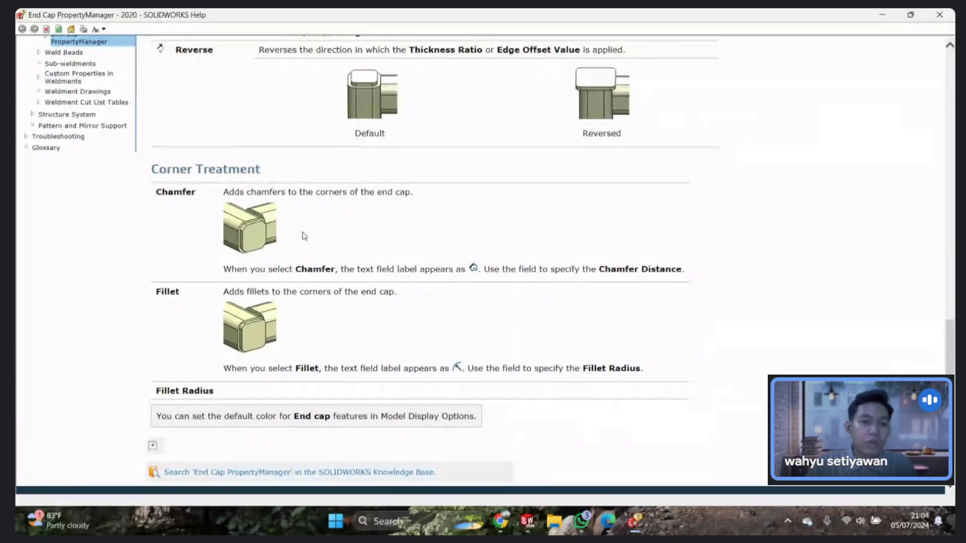
pyautogui.click(883, 15)
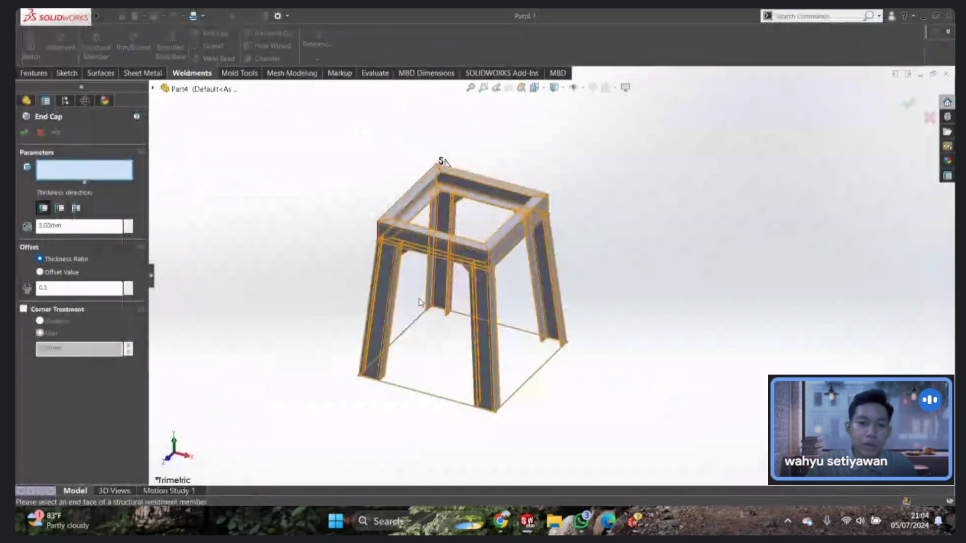
# Step: Cancel the End Cap, inspect a leg's open bottom end, then return to Trimetric view
pyautogui.scroll(-3, 419, 302)
pyautogui.press('Escape')
pyautogui.moveTo(383, 291); pyautogui.dragTo(309, 274, button='middle')
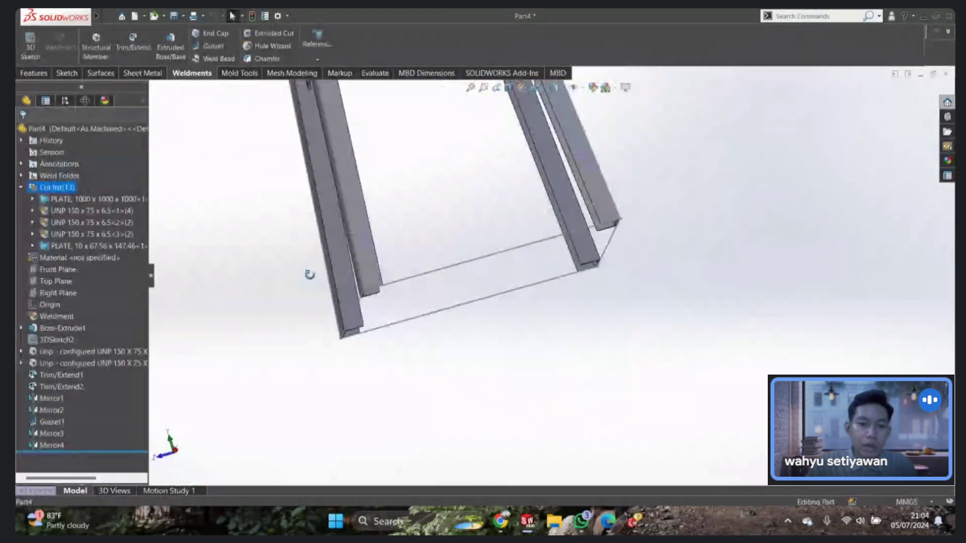
pyautogui.scroll(-3, 352, 324)
pyautogui.scroll(-2, 362, 327)
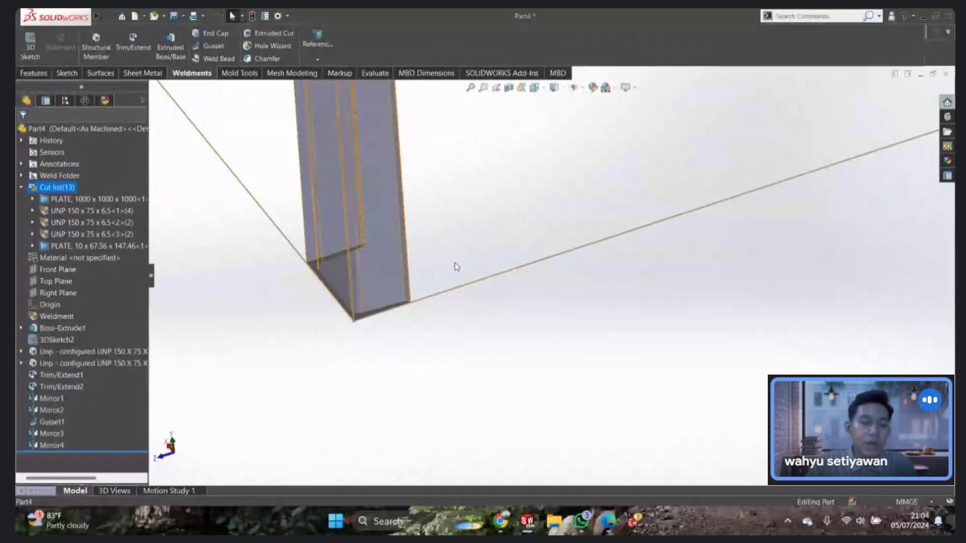
pyautogui.press('Escape')
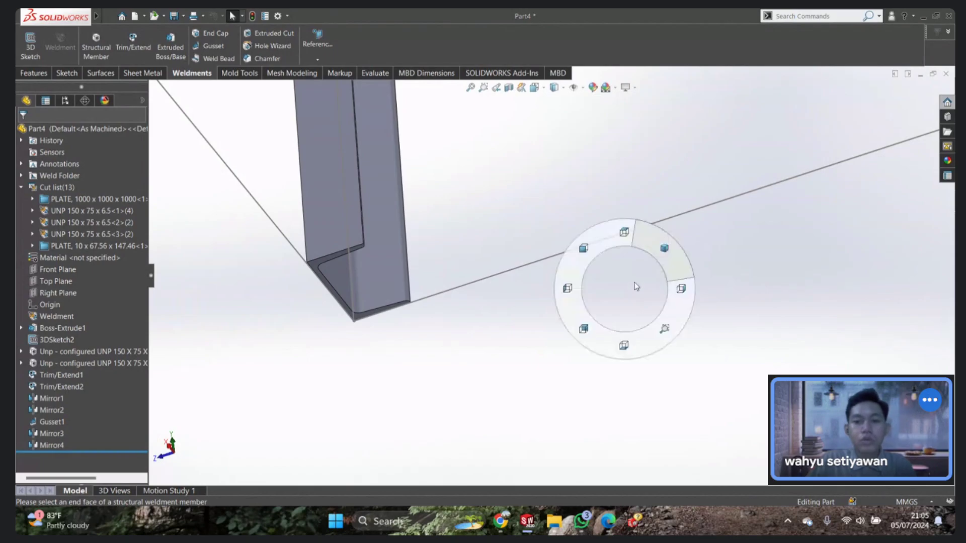
pyautogui.moveTo(636, 285); pyautogui.dragTo(669, 252, button='right')
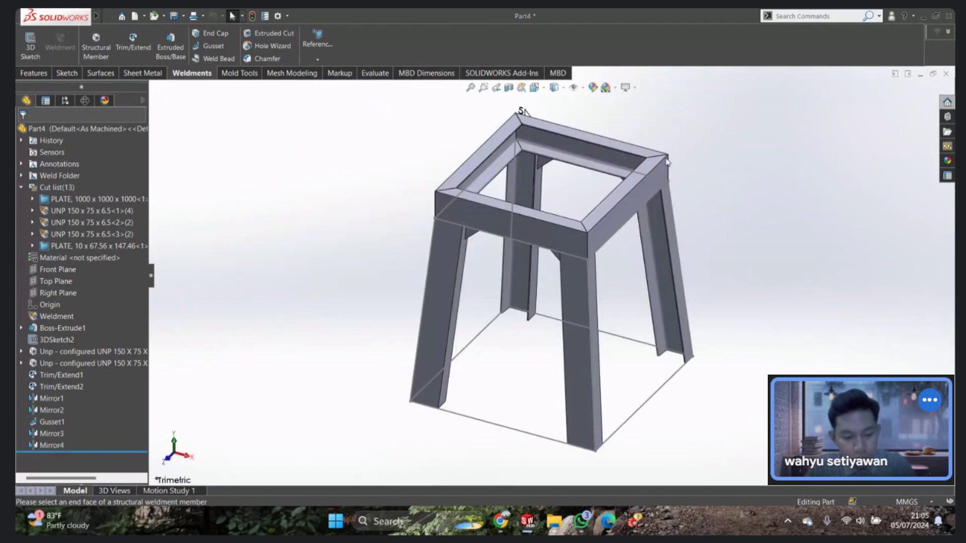
# Step: Check the Save As dialog for Part4 without saving, then switch to the Google Meet call
pyautogui.hotkey('ctrl', 's')
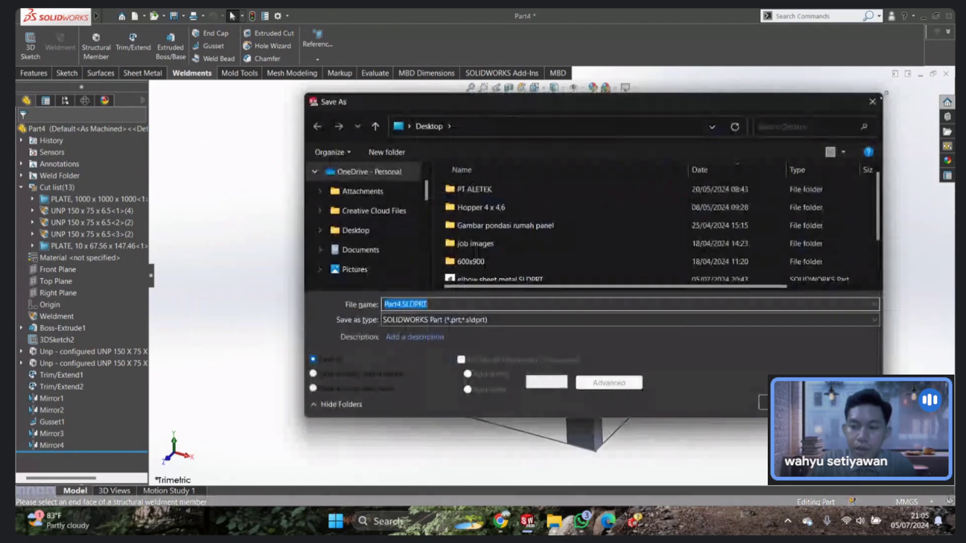
pyautogui.click(872, 103)
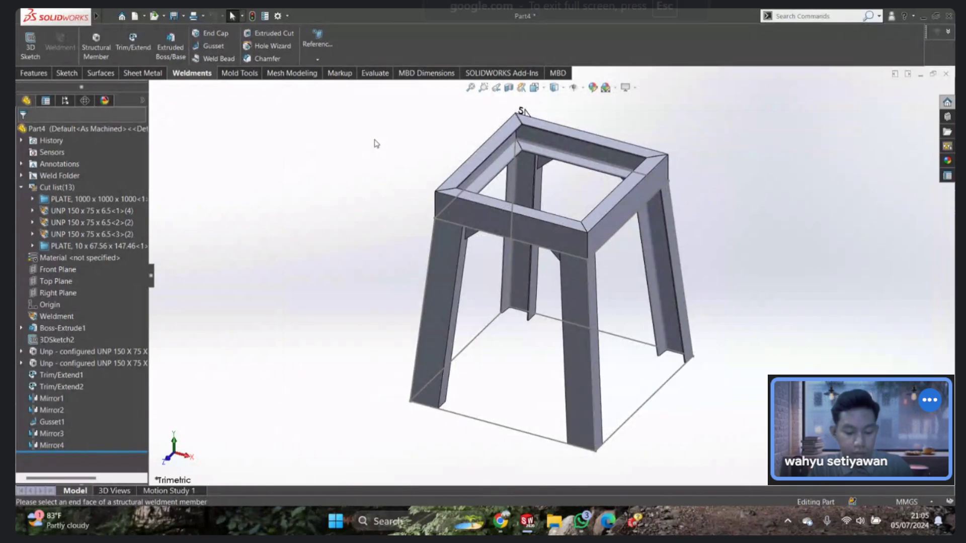
pyautogui.press('F11')
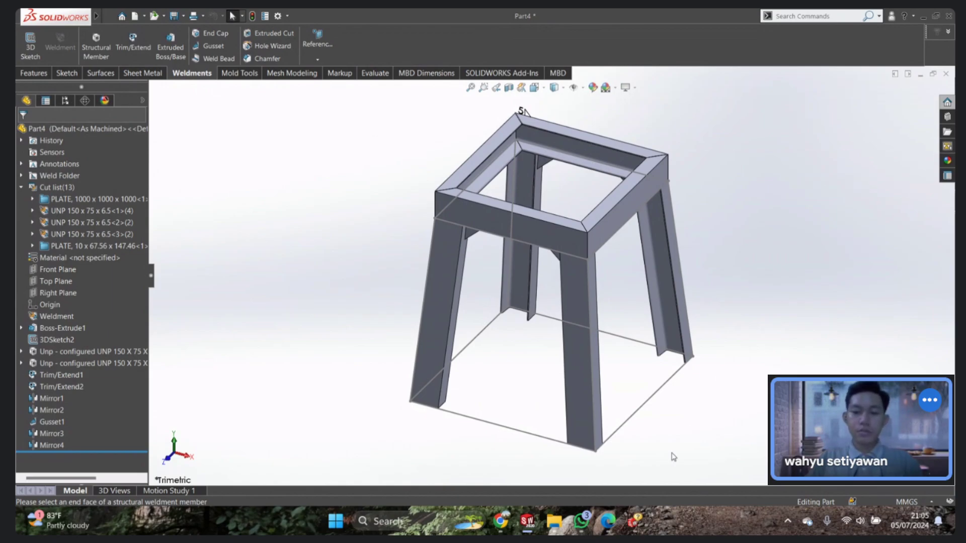
pyautogui.moveTo(608, 521)
pyautogui.click(619, 442)
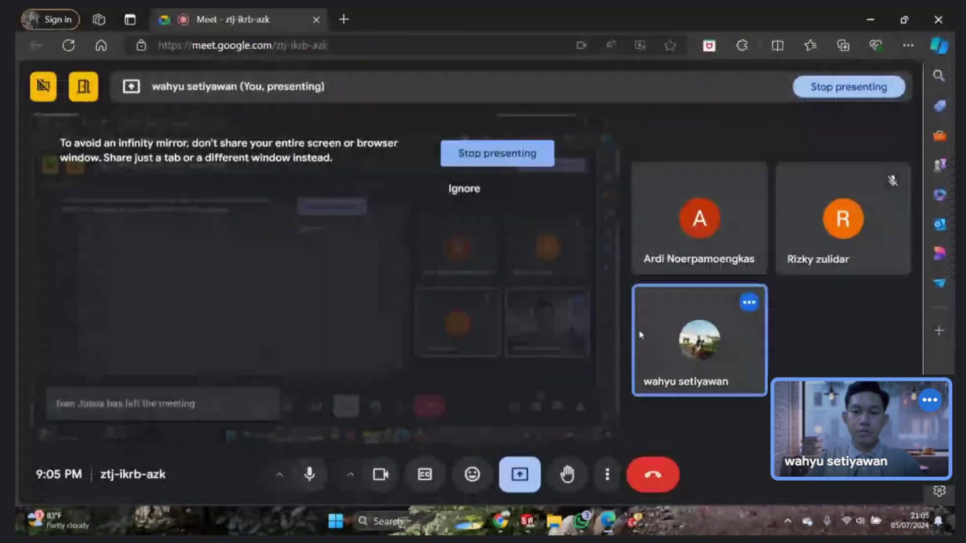
# Step: Minimize the Edge Google Meet window to show the SOLIDWORKS stool frame again
pyautogui.click(870, 19)
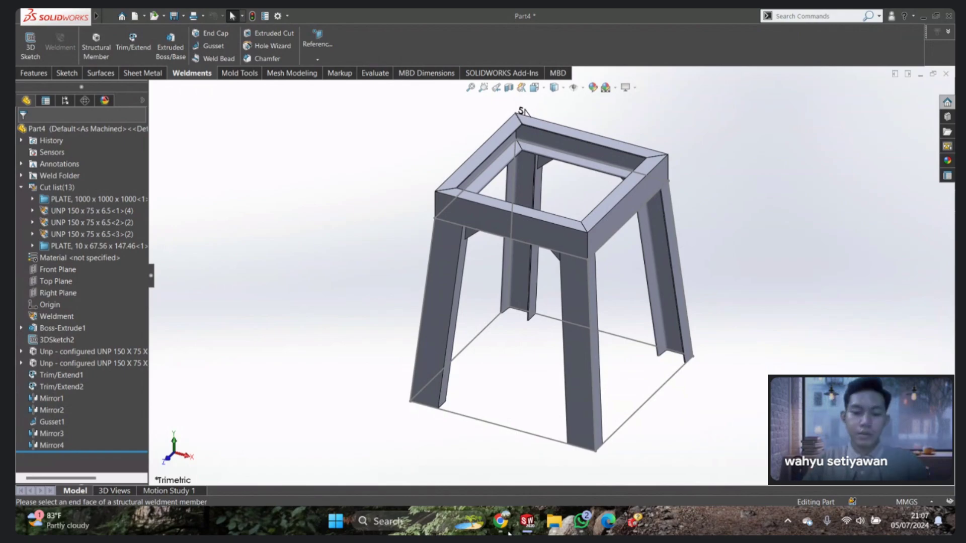
# Step: Reopen the Google Meet window and stop presenting the screen
pyautogui.moveTo(608, 521)
pyautogui.click(549, 453)
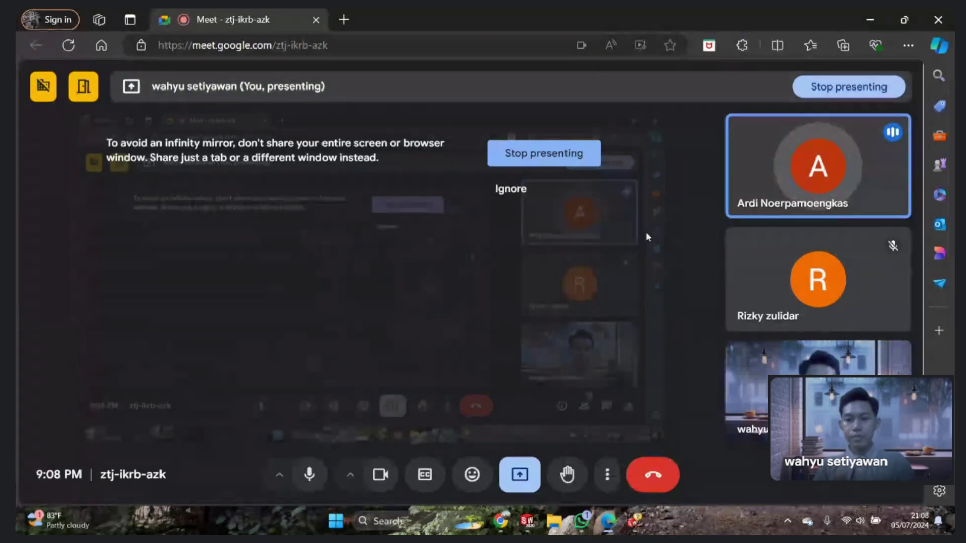
pyautogui.click(538, 156)
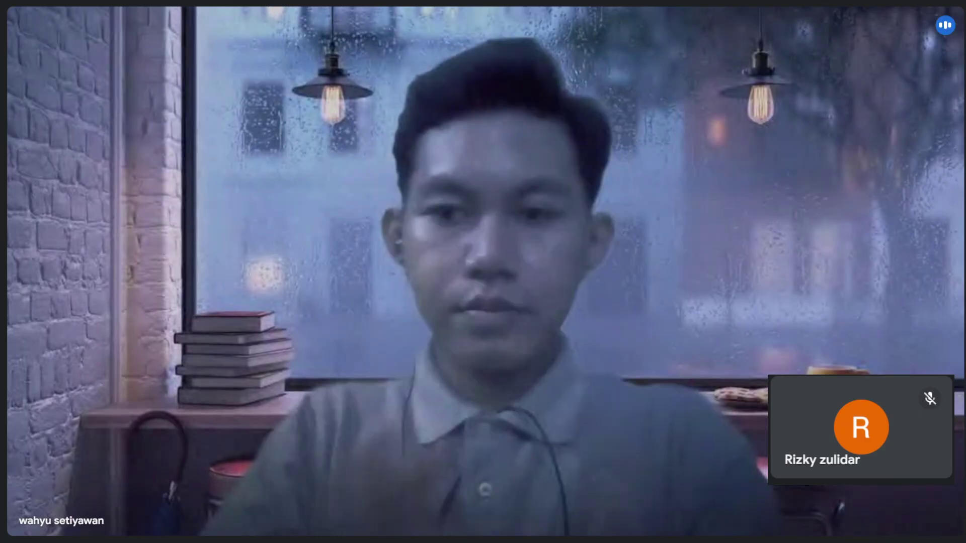